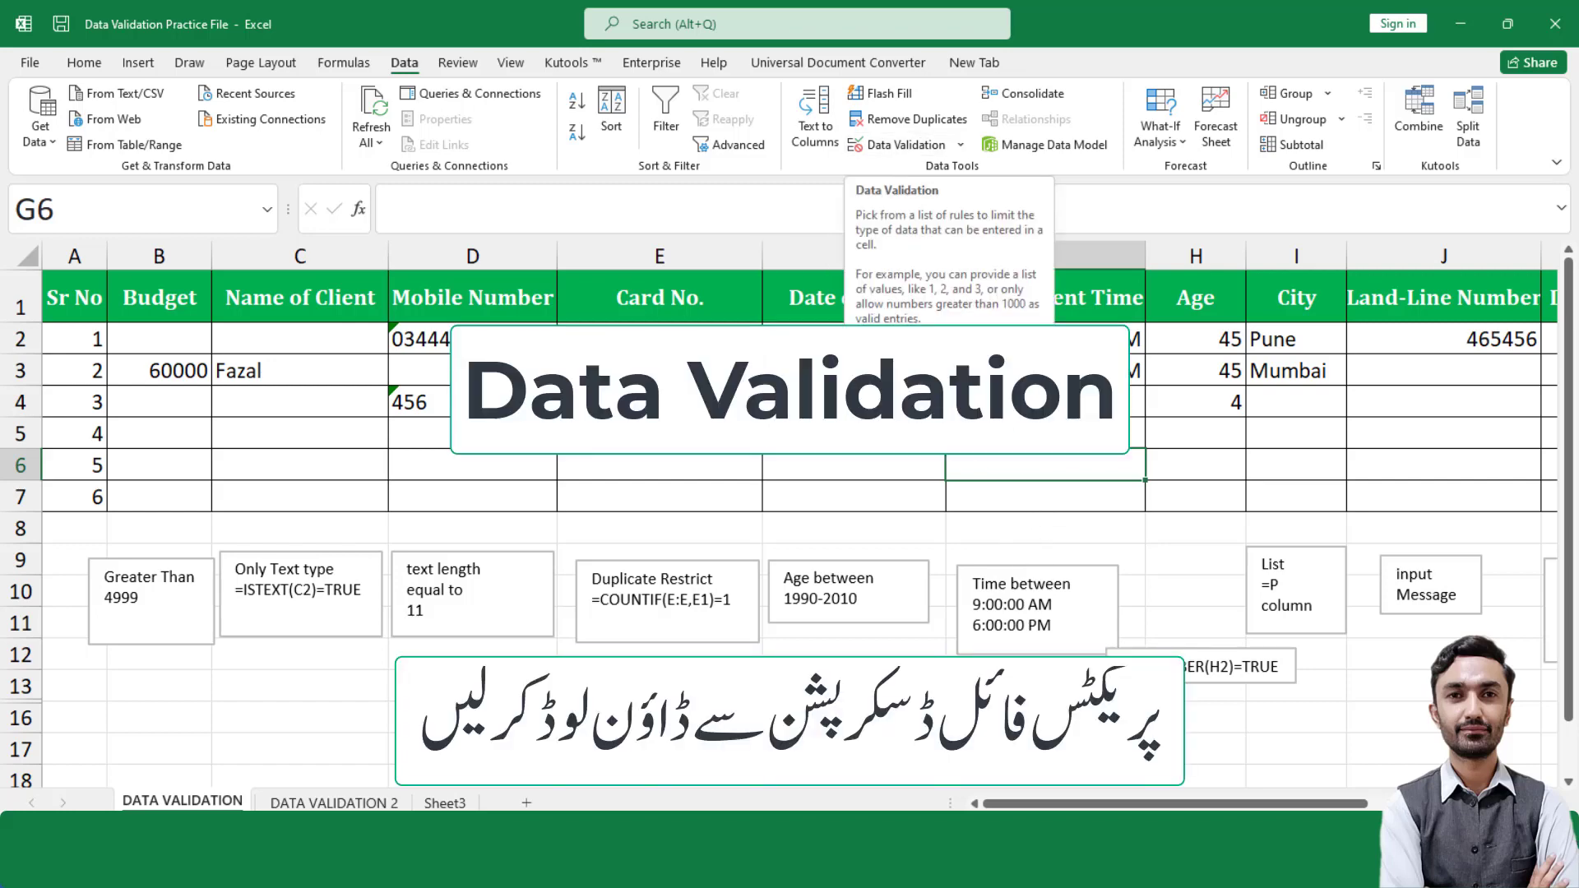
Review the appointment time rule's input message and custom error alert settings
{"action": "left_click", "coordinate": [897, 145]}
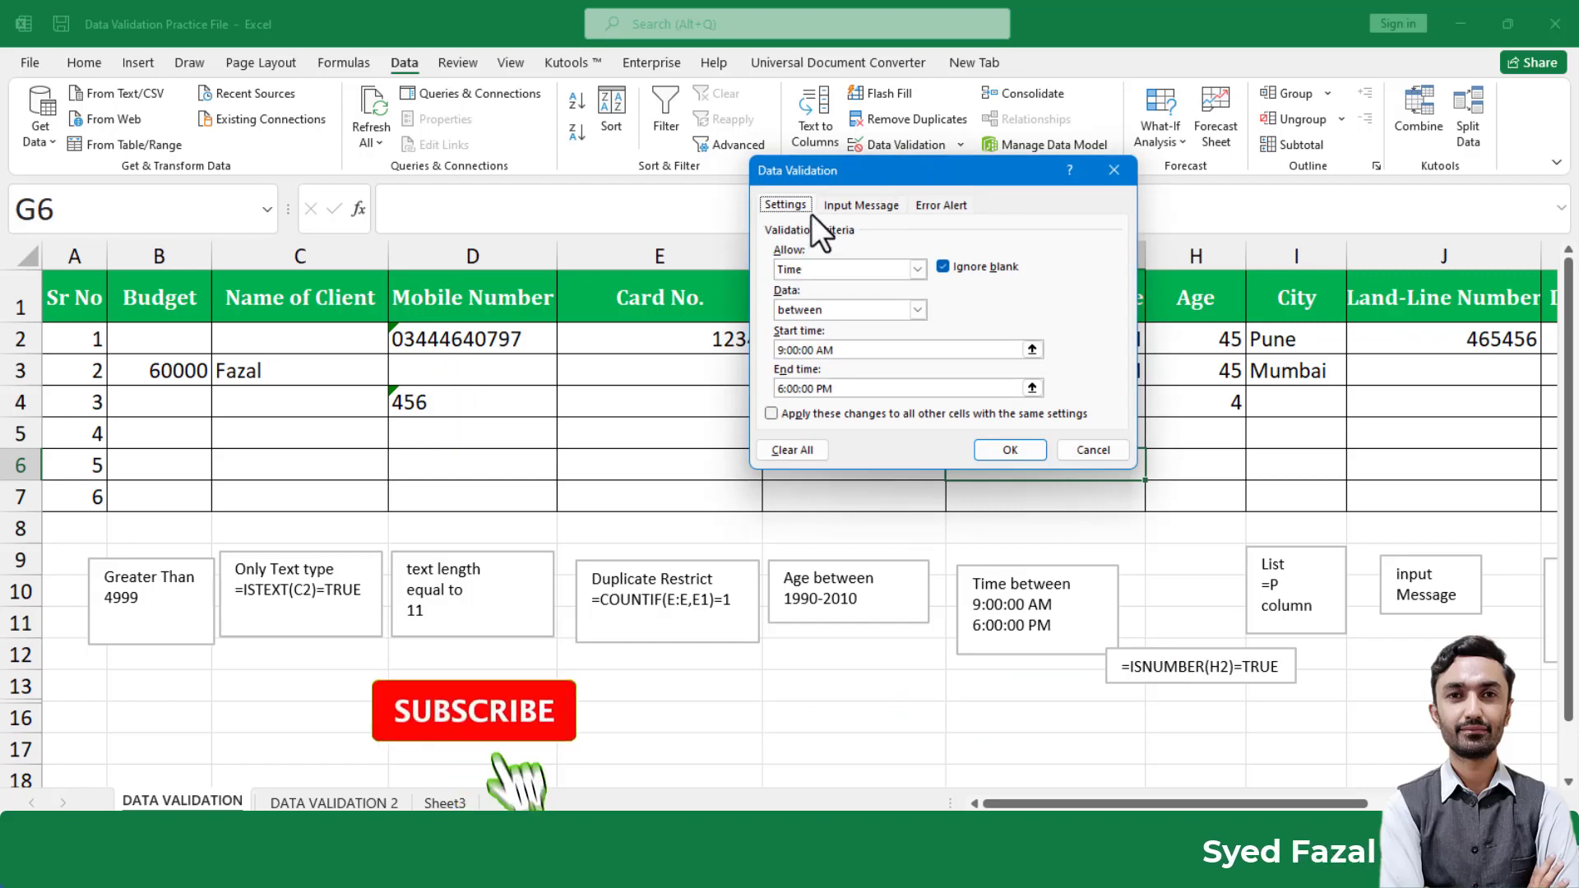
{"action": "left_click", "coordinate": [866, 204]}
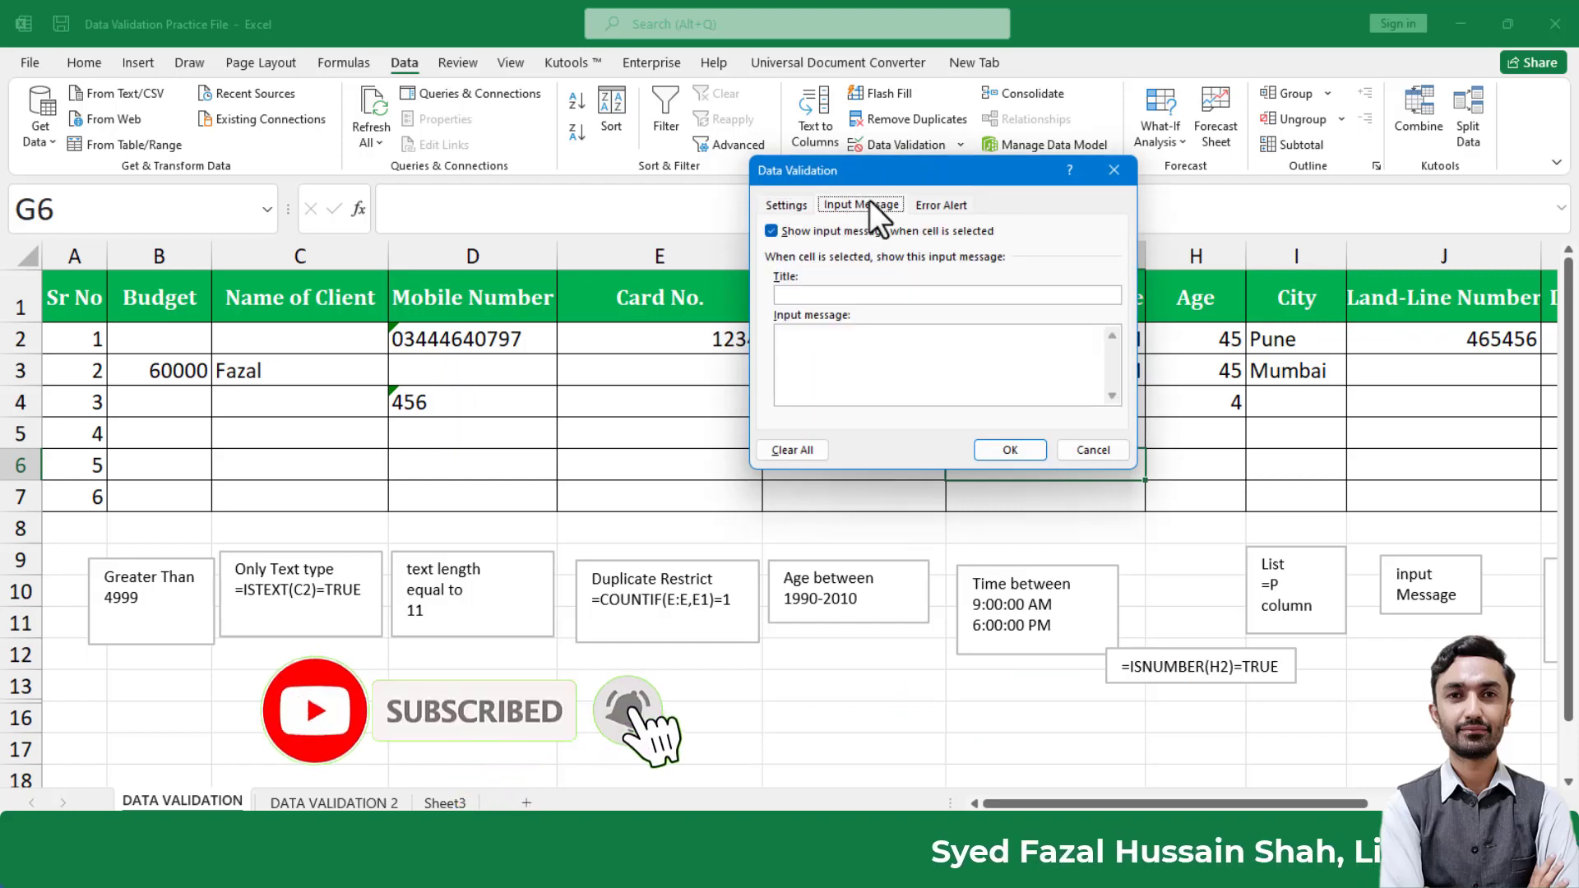
{"action": "left_click", "coordinate": [965, 207]}
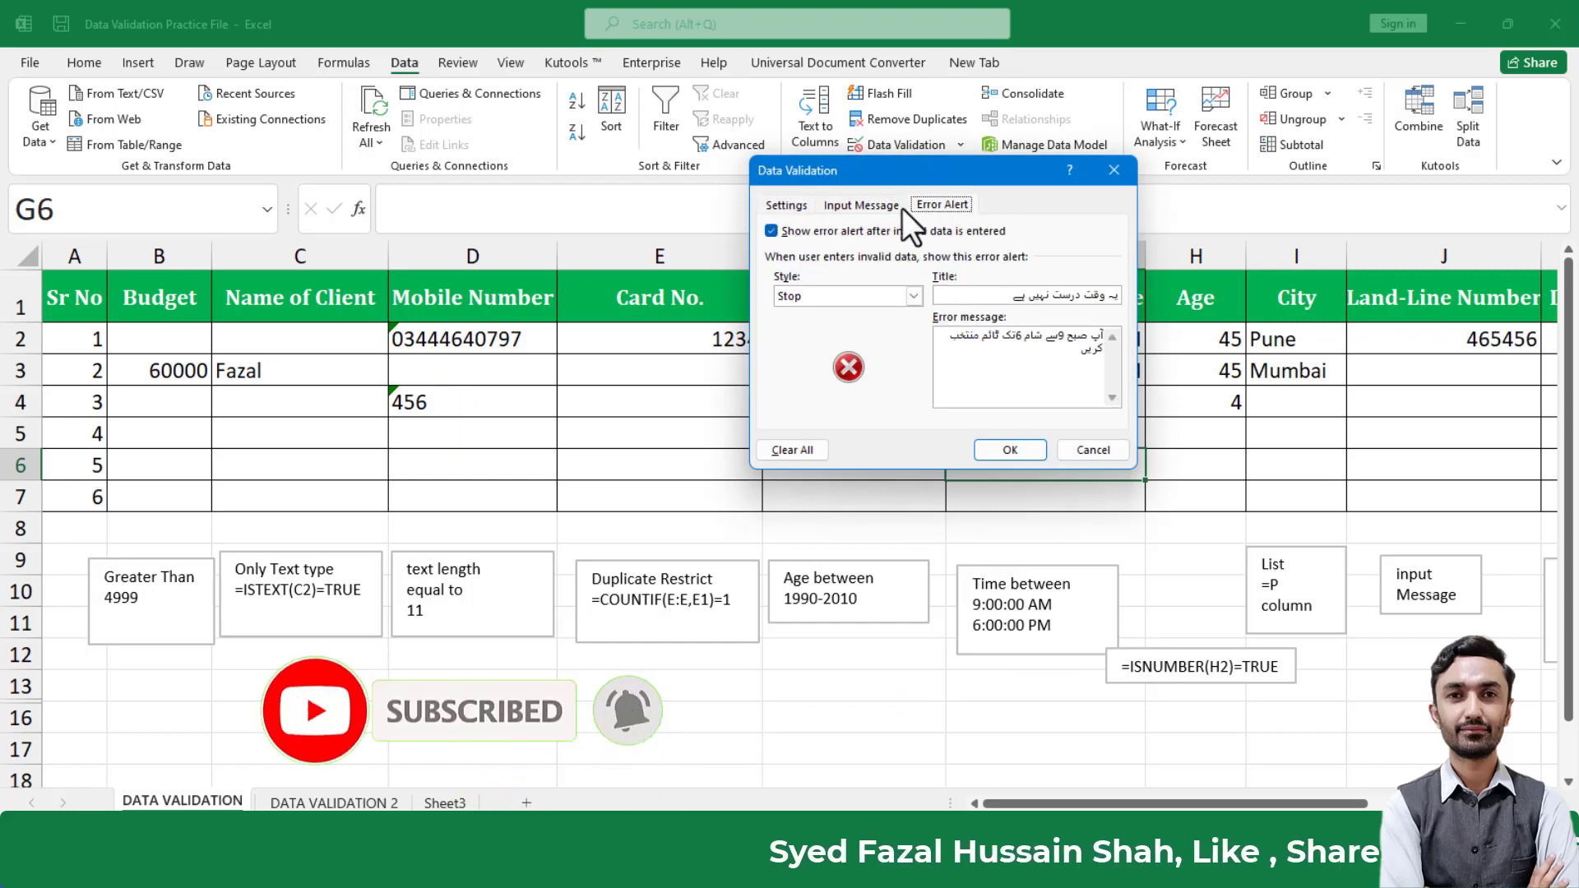
{"action": "left_click", "coordinate": [1105, 179]}
Test the Budget rule with 450 in B4 and cancel the rejected entry
{"action": "left_click", "coordinate": [158, 433]}
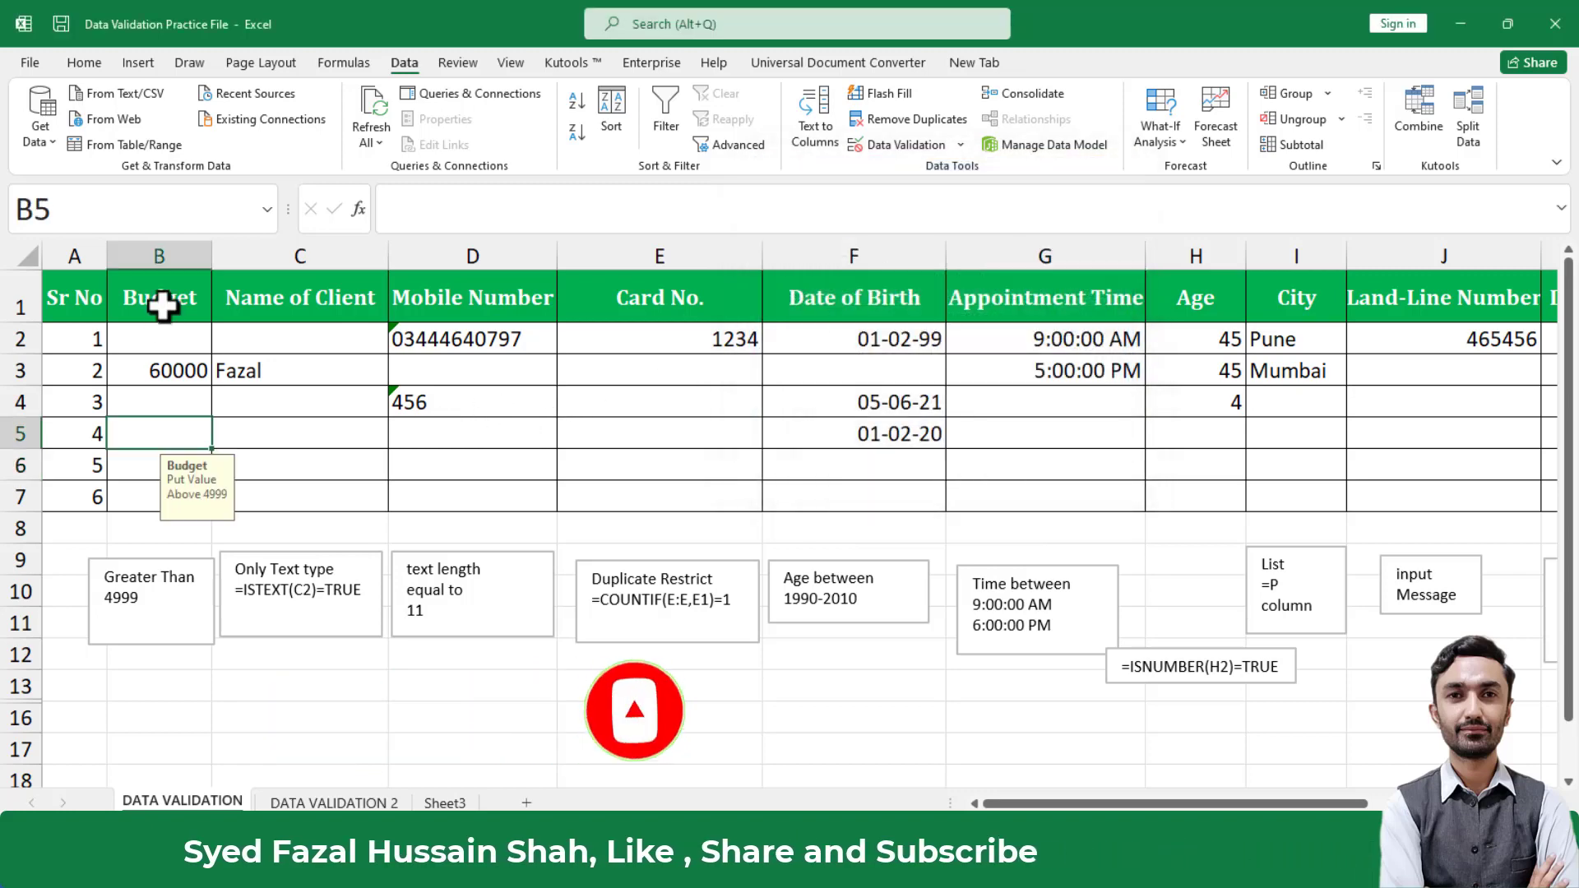
{"action": "left_click", "coordinate": [155, 408]}
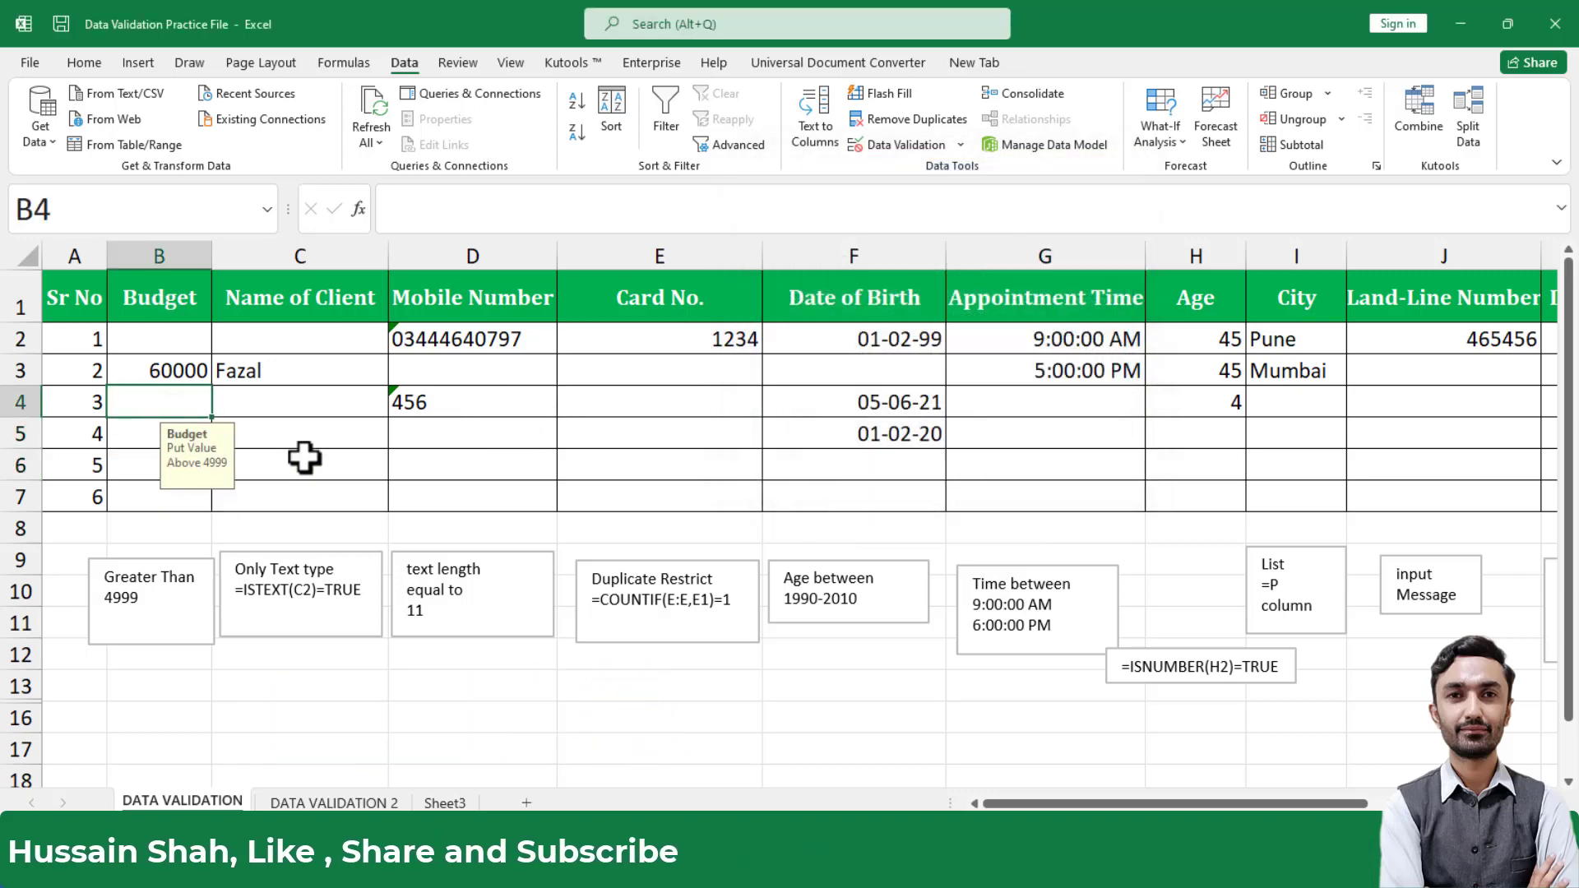
{"action": "type", "text": "450"}
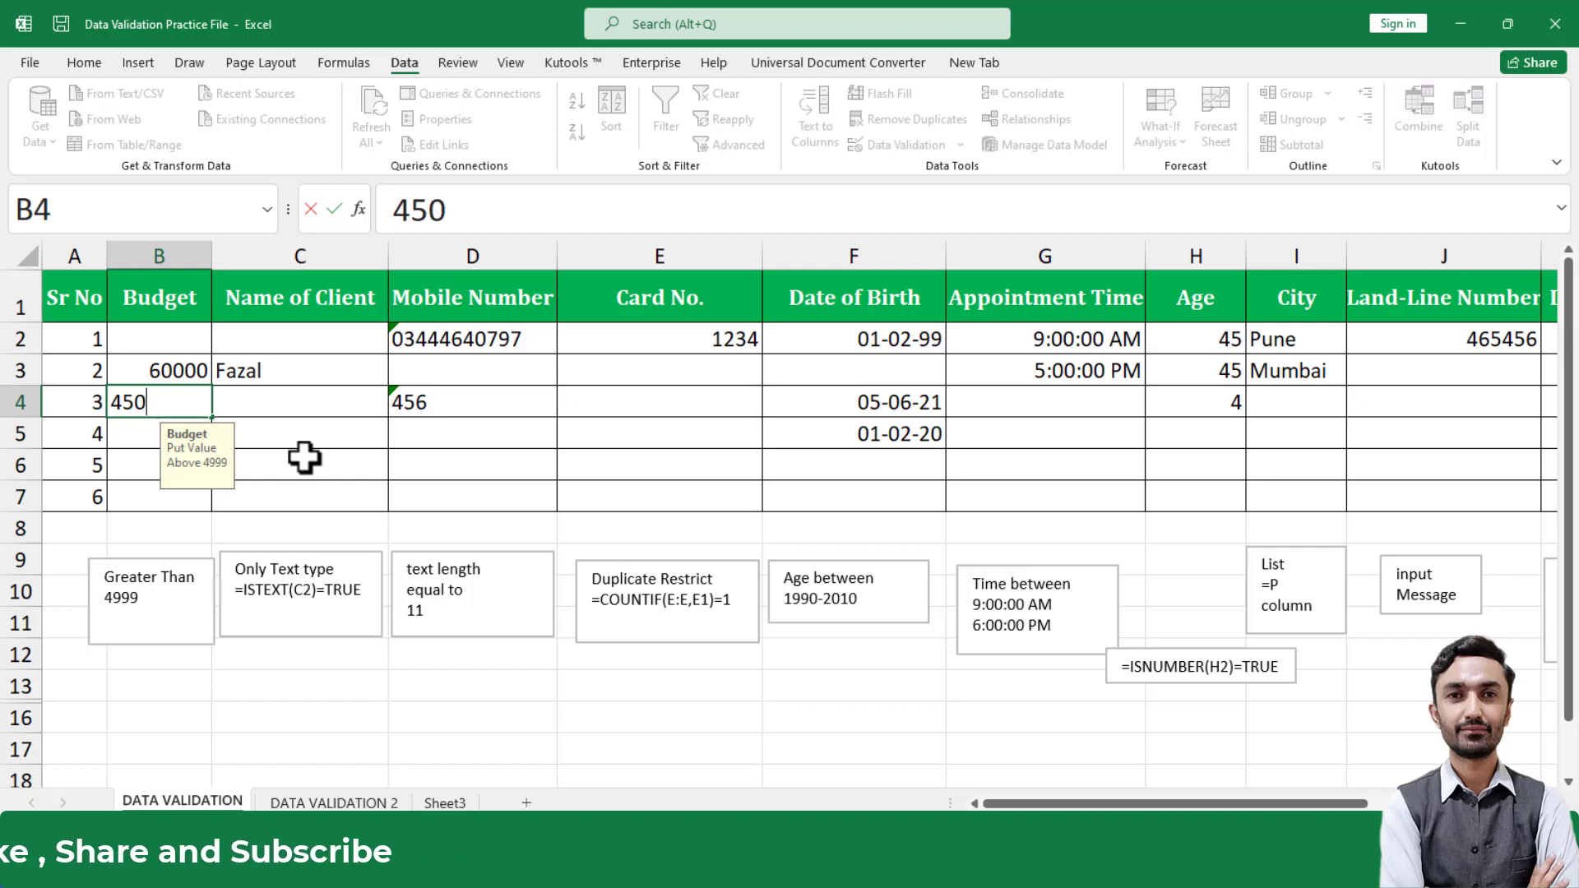
{"action": "key", "text": "Return"}
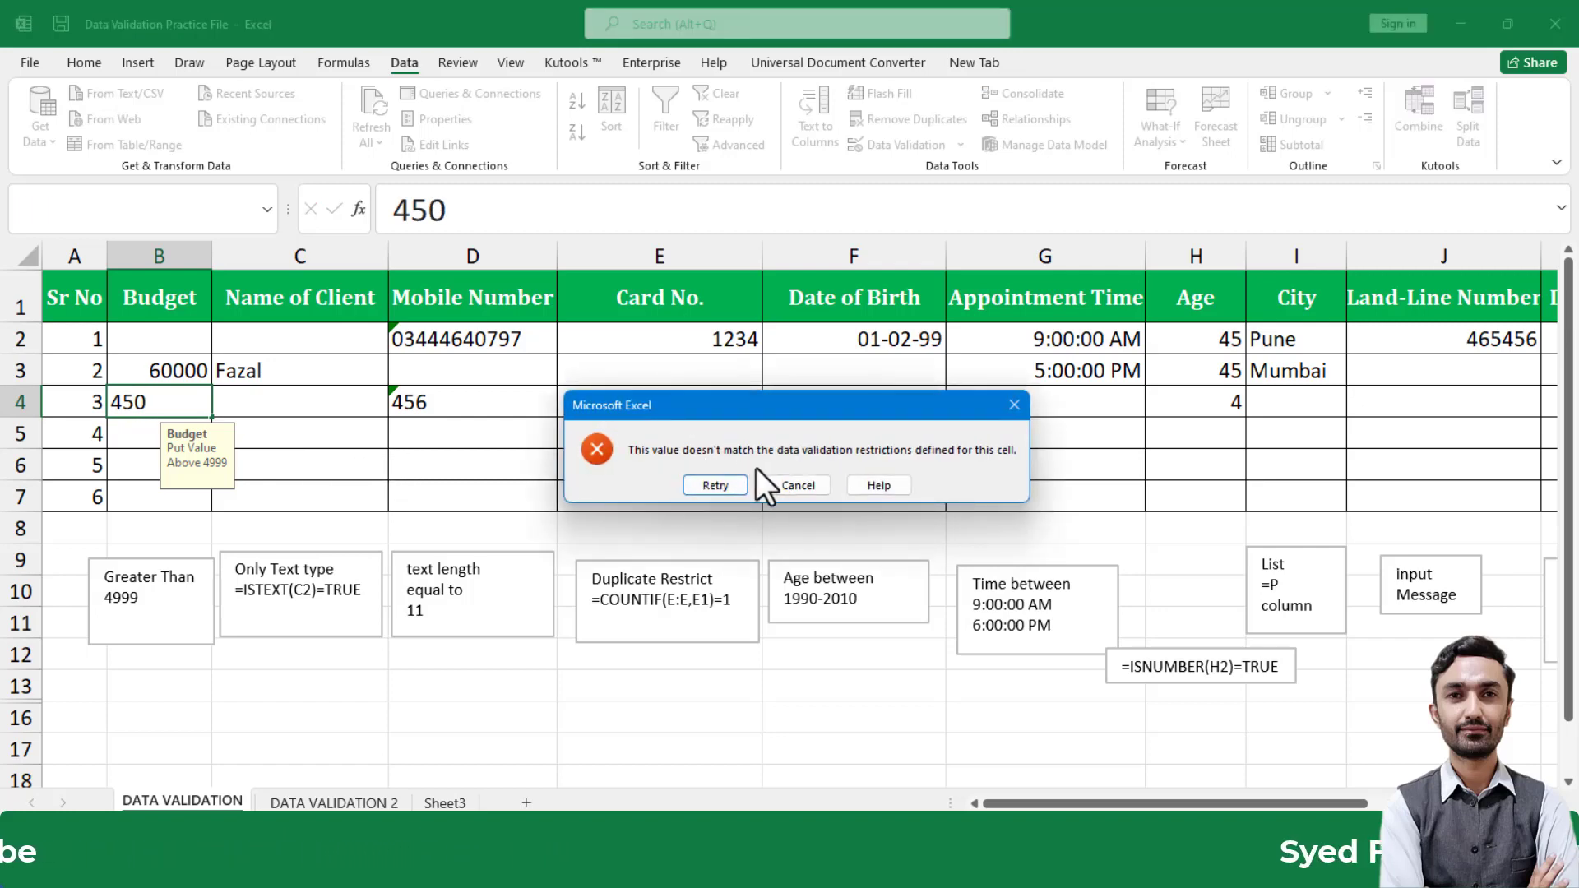
{"action": "left_click", "coordinate": [793, 488]}
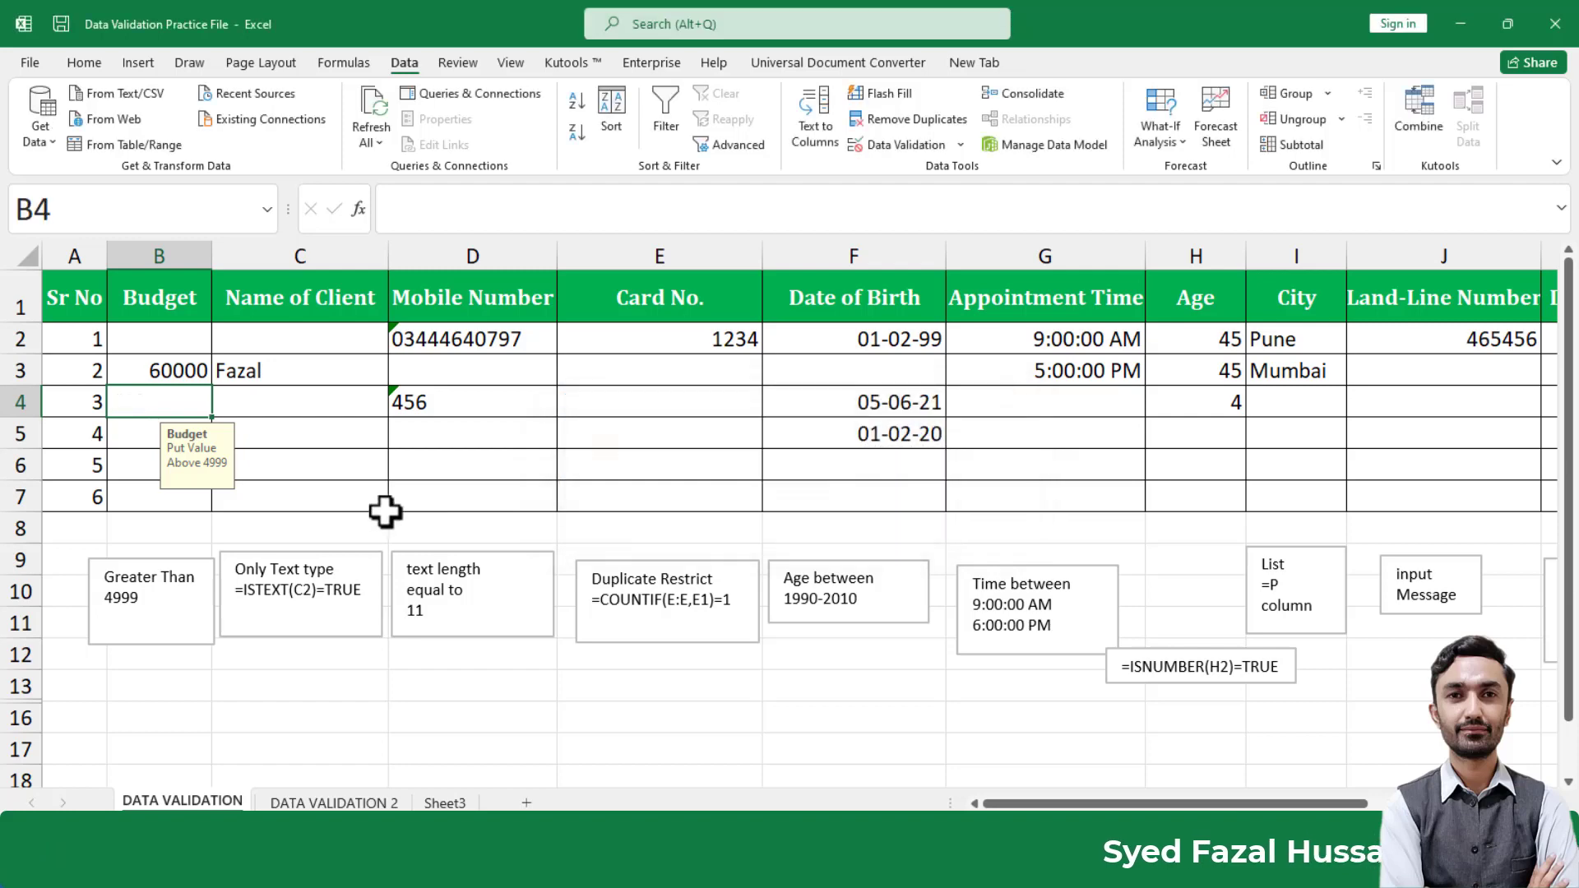
{"action": "left_click", "coordinate": [176, 520]}
{"action": "left_click", "coordinate": [168, 433]}
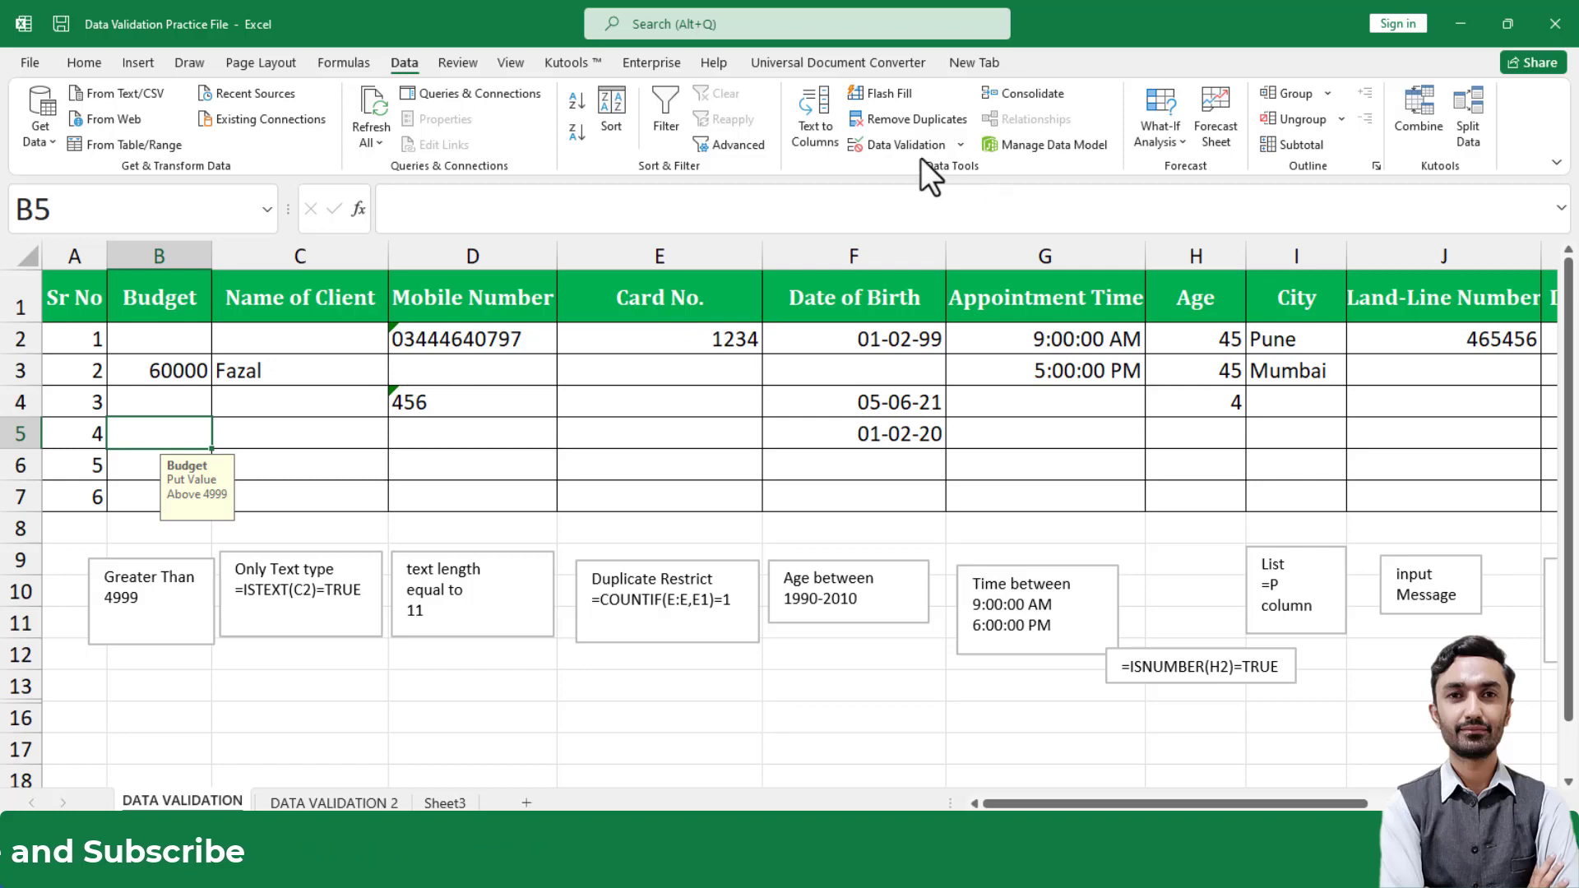
Test the text-only Name rule by entering 456 in C2, then cancel the error
{"action": "left_click", "coordinate": [570, 444]}
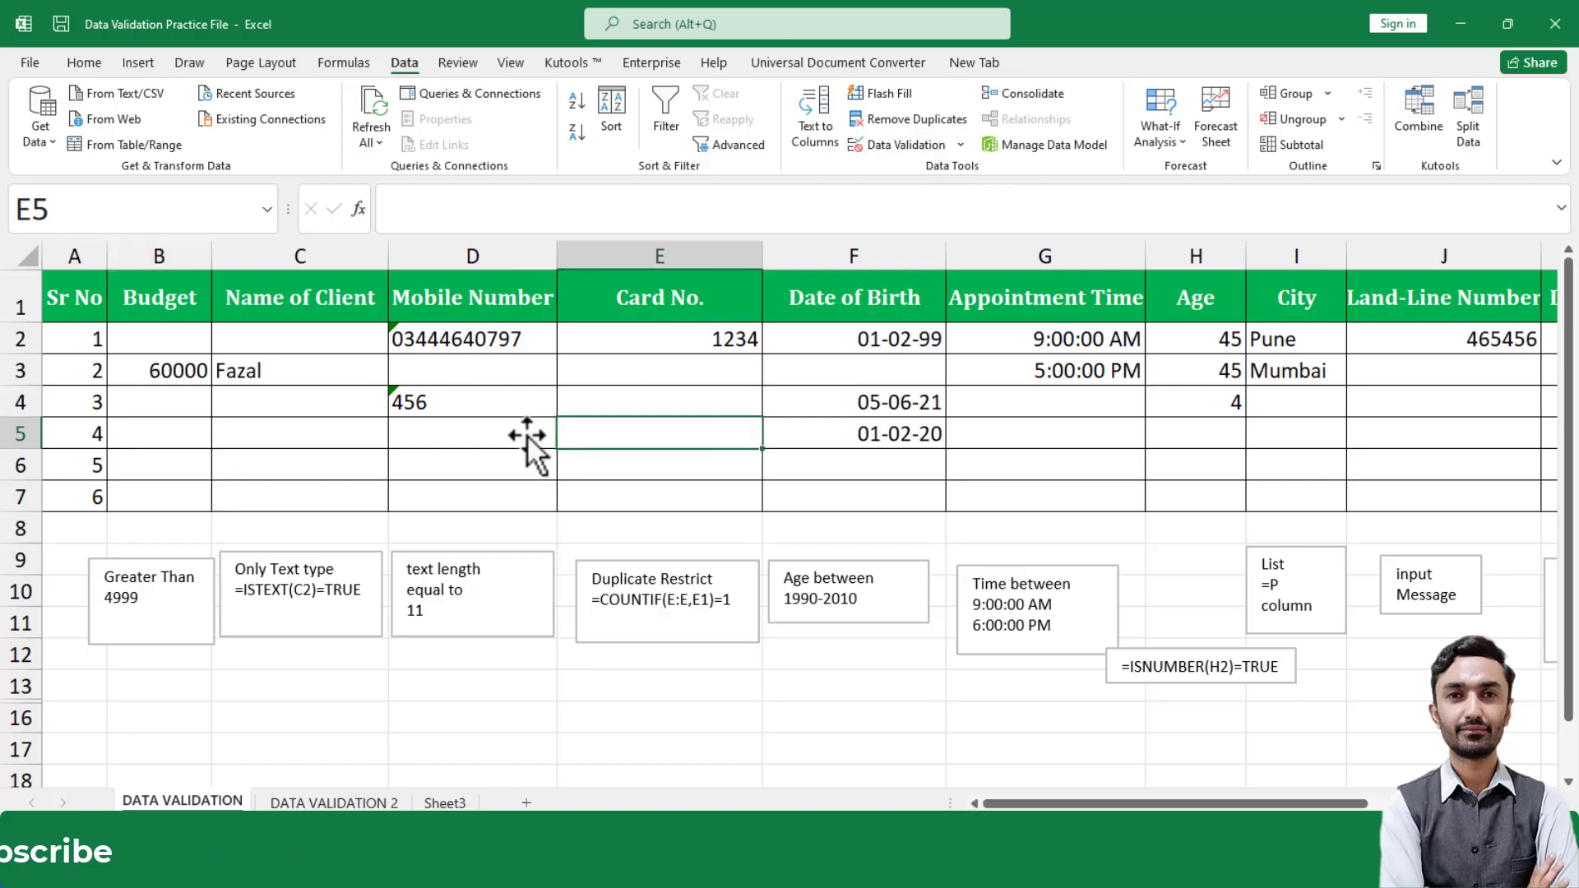
{"action": "left_click", "coordinate": [276, 344]}
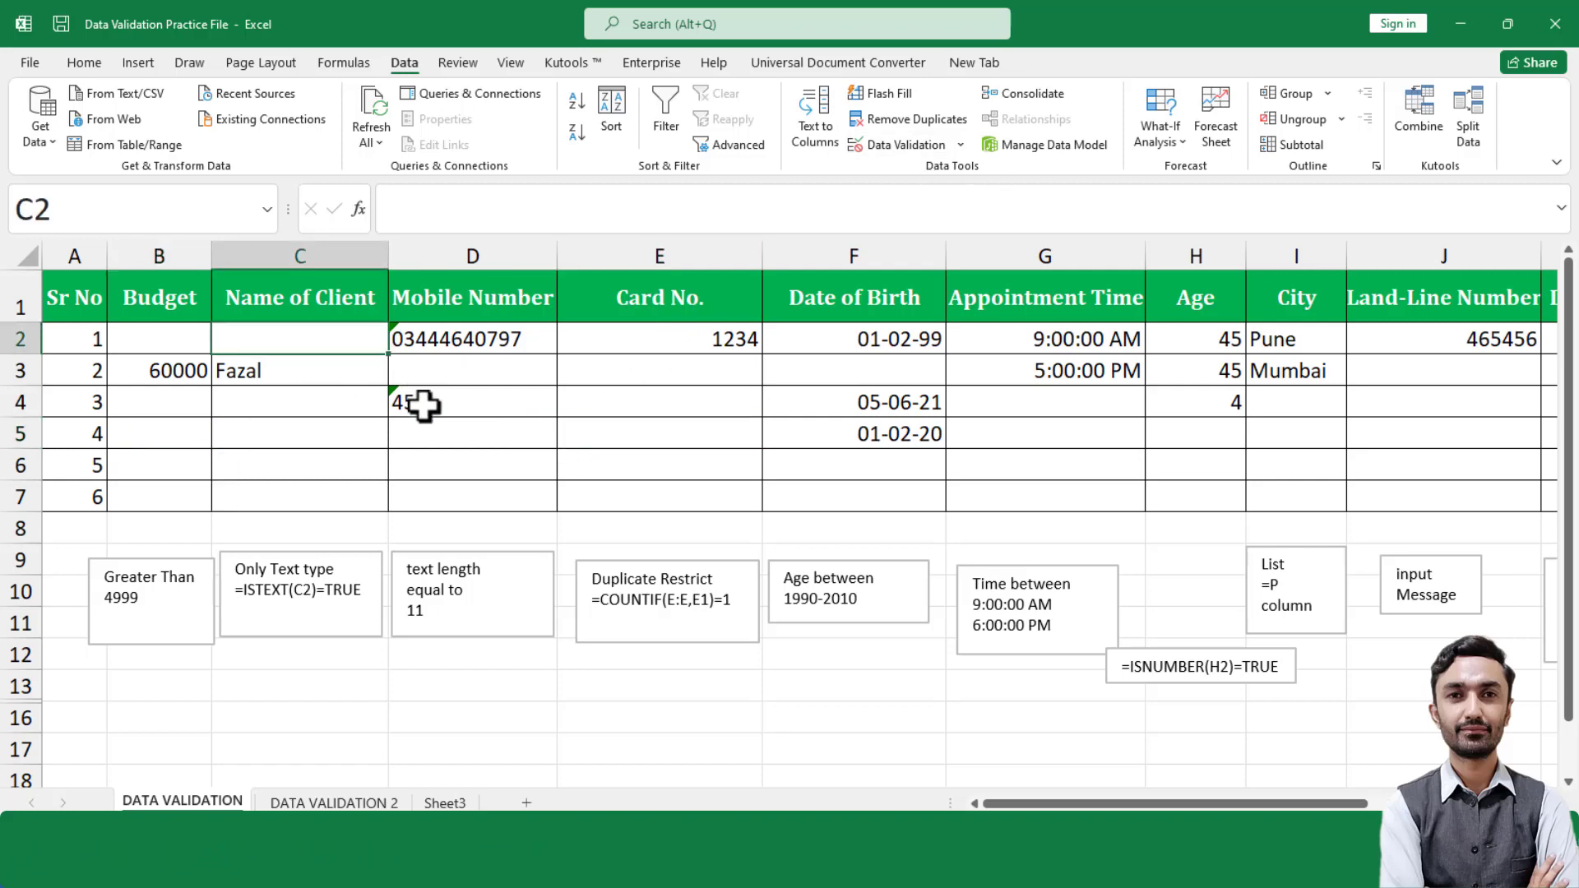
{"action": "type", "text": "456"}
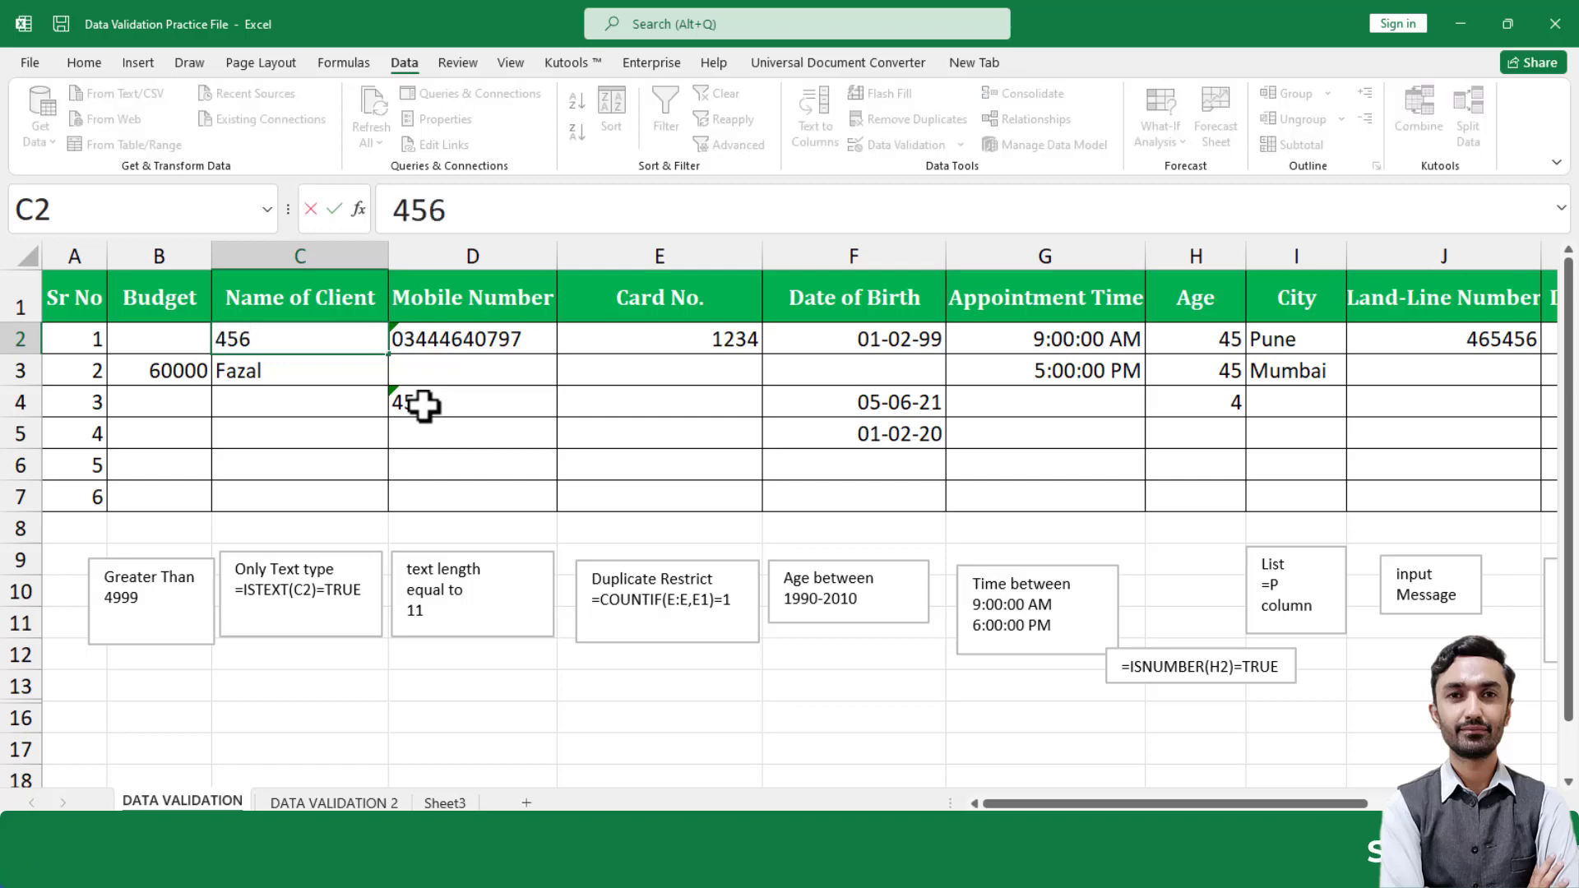
{"action": "key", "text": "Return"}
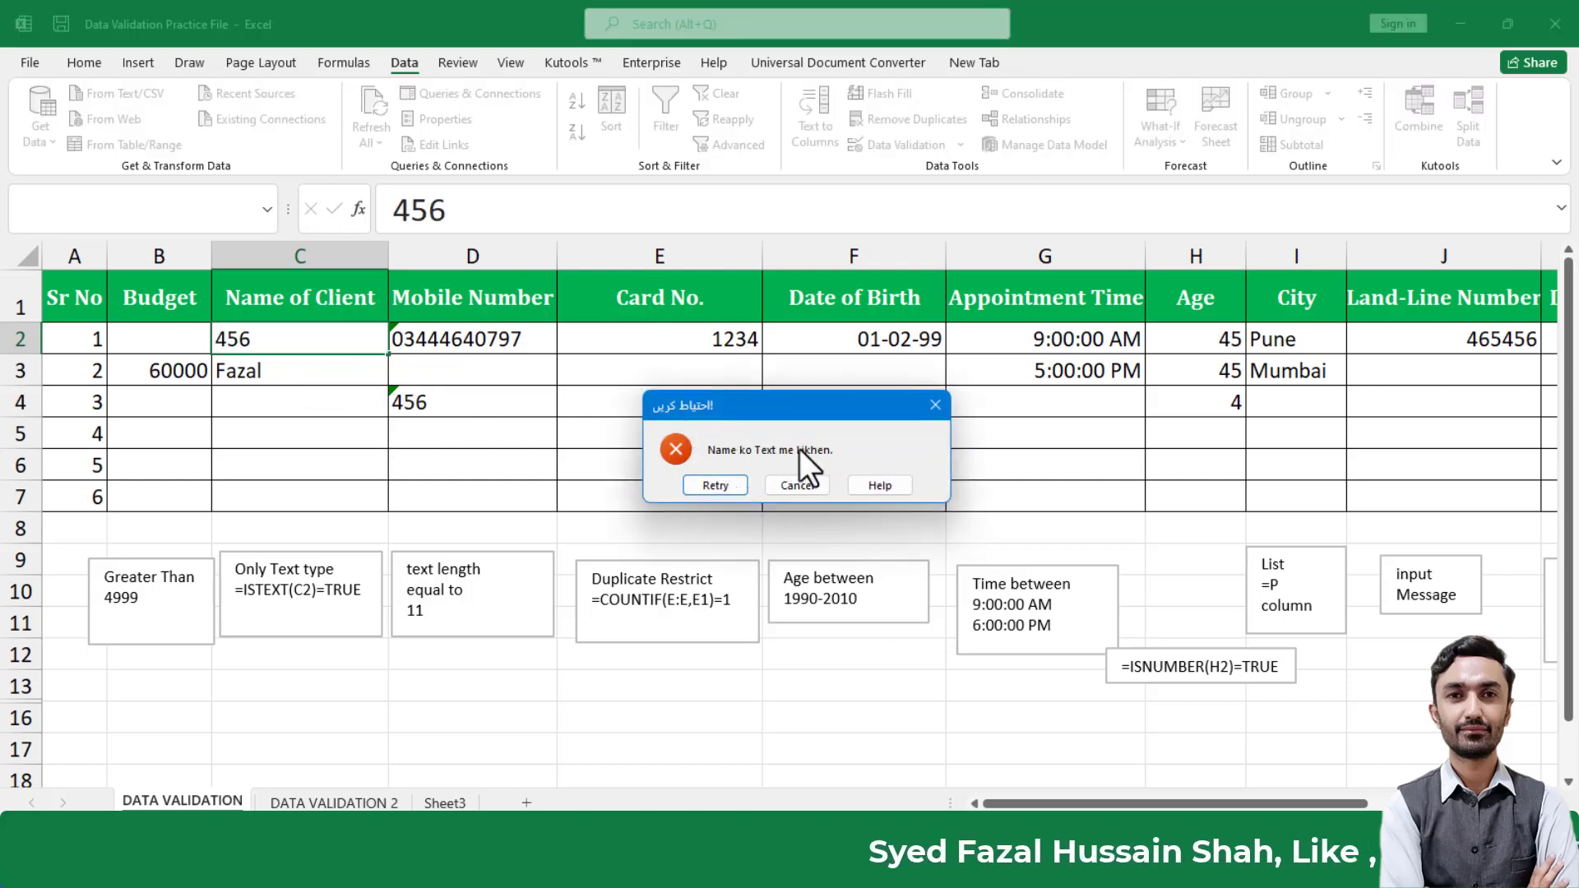
{"action": "left_click", "coordinate": [797, 487]}
Try 0456+4 in Mobile Number cell D6 and cancel the rejection
{"action": "left_click", "coordinate": [494, 475]}
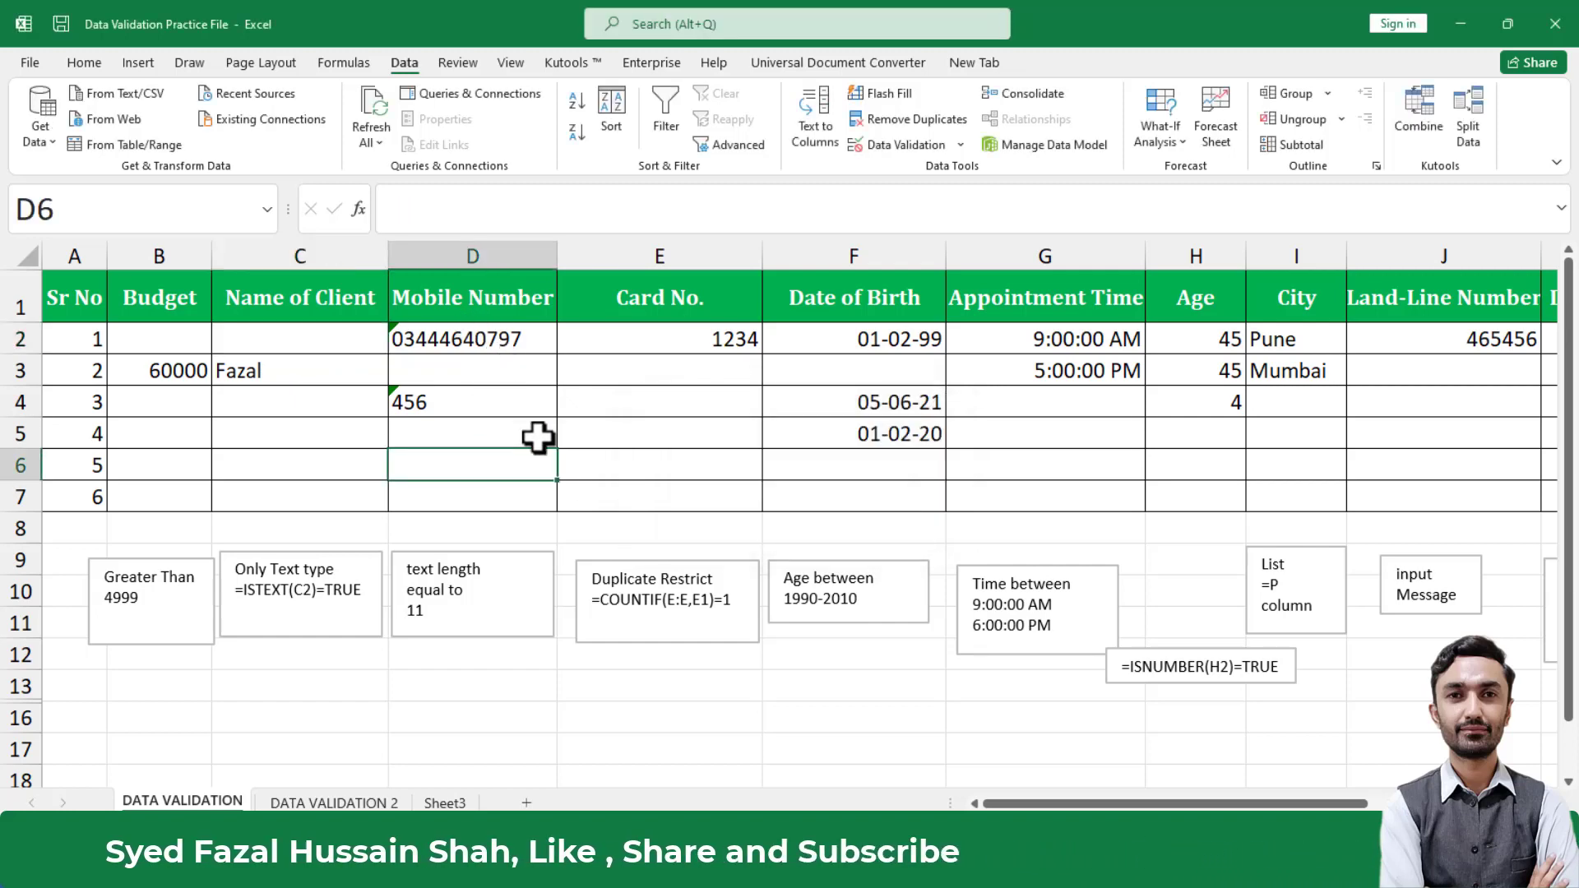
{"action": "type", "text": "0456+4"}
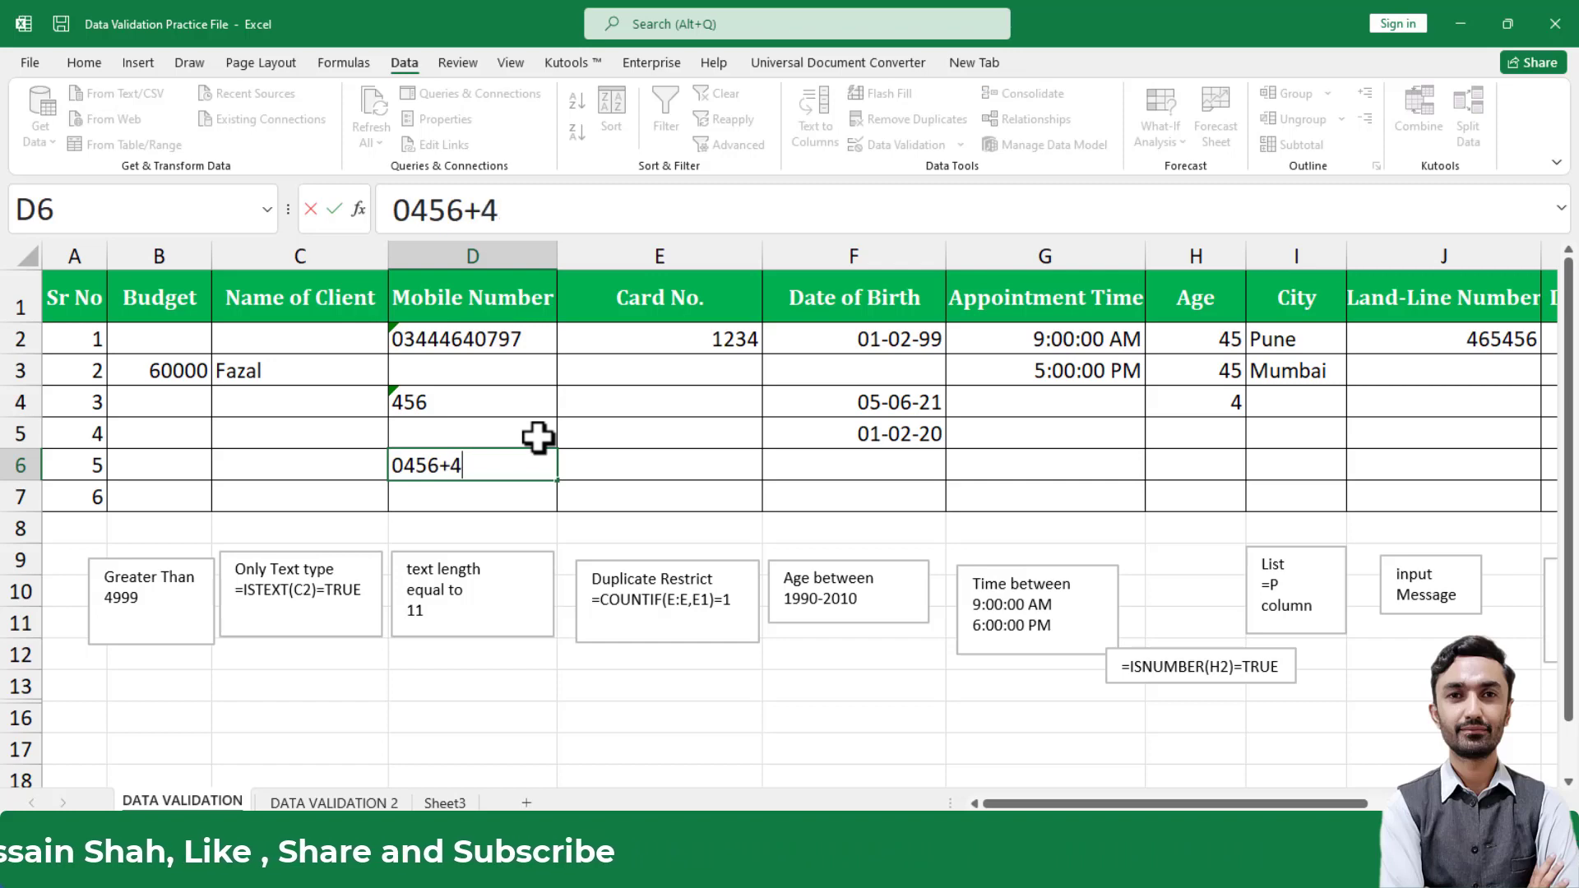
{"action": "key", "text": "Return"}
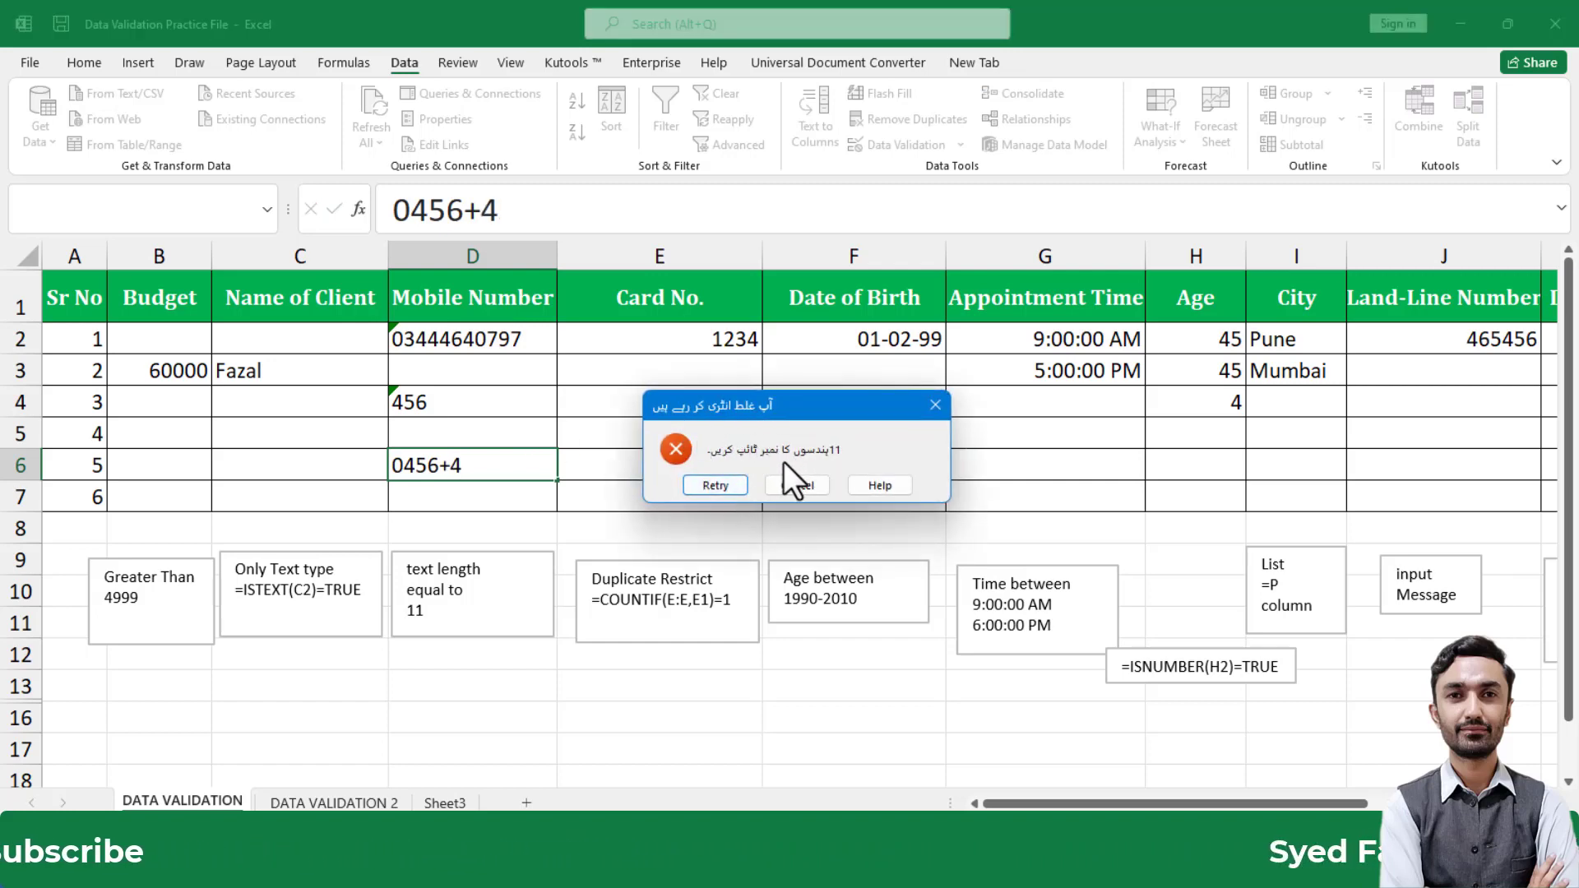
{"action": "left_click", "coordinate": [783, 485]}
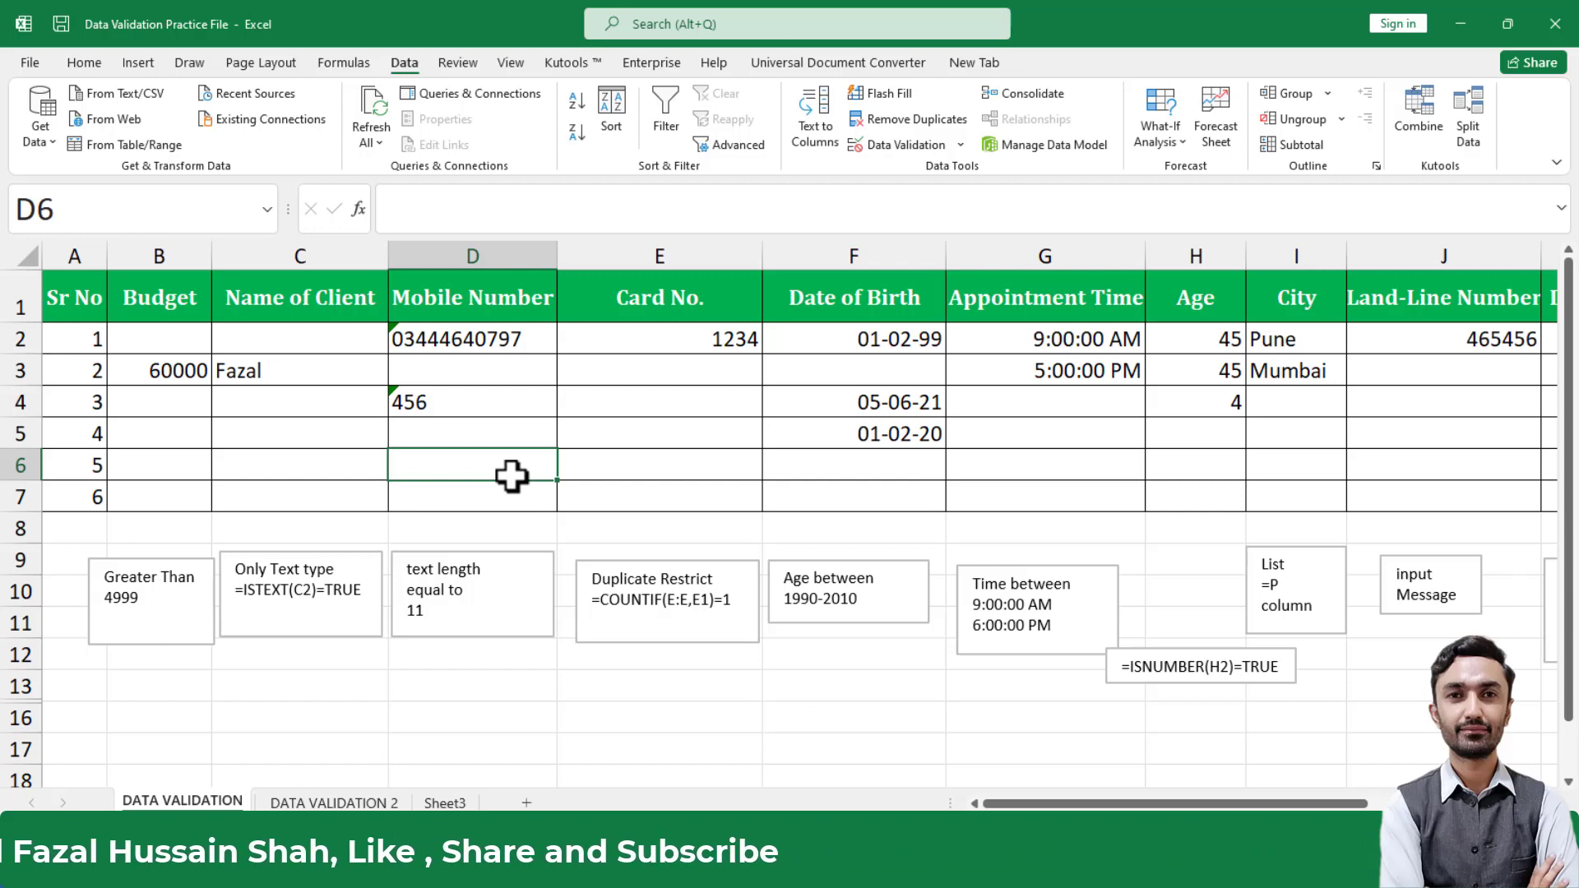
Try the duplicate card number 1234 in E3 and dismiss the duplicate error
{"action": "left_click", "coordinate": [656, 369]}
{"action": "type", "text": "1234"}
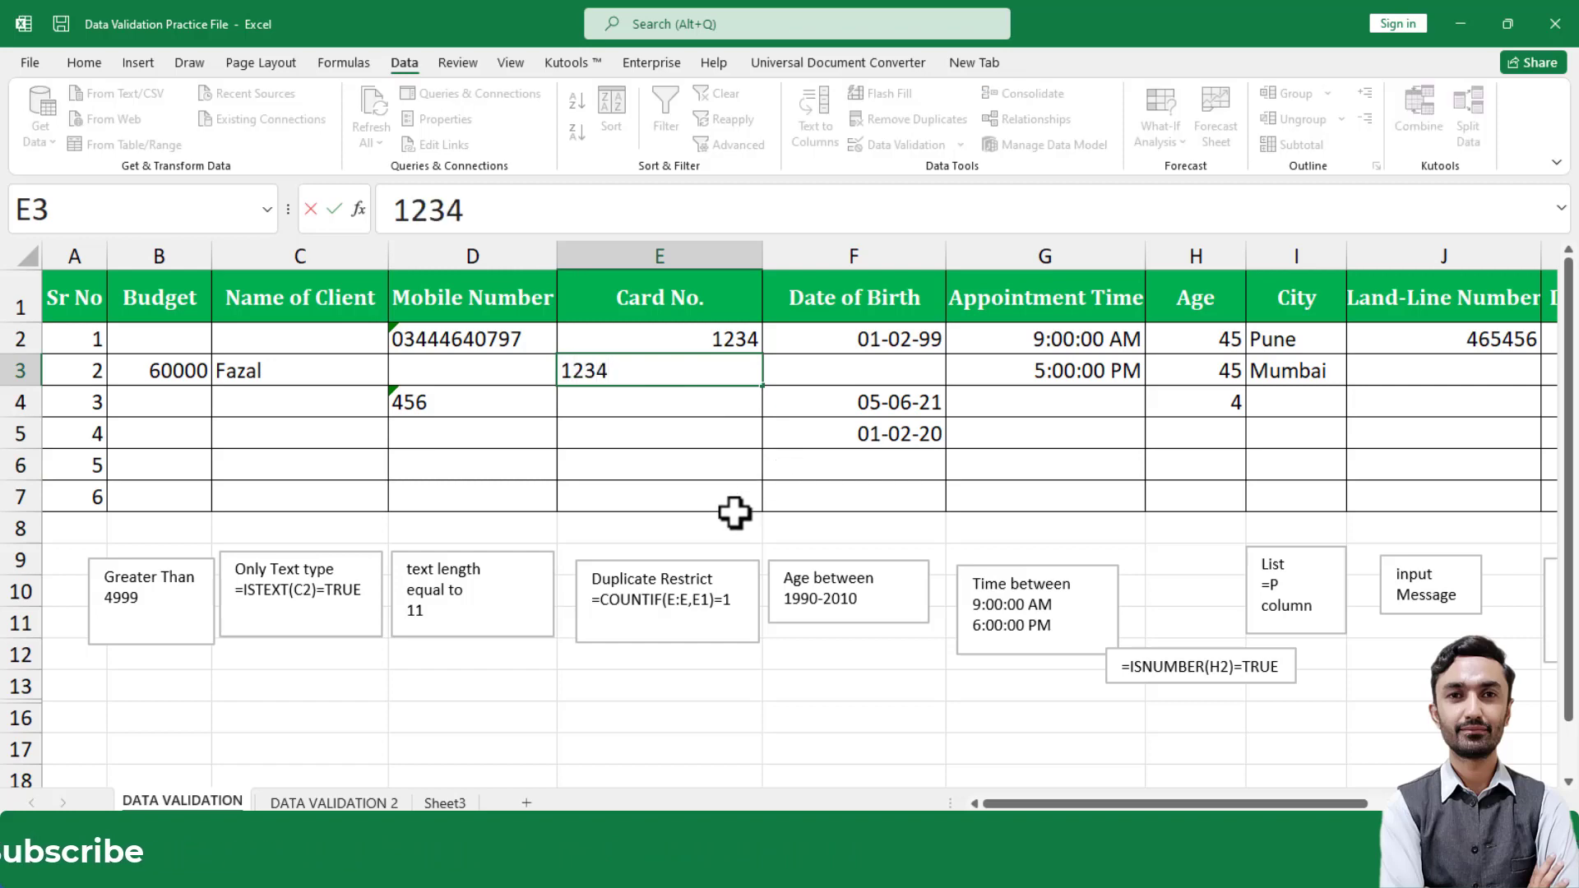
{"action": "key", "text": "Return"}
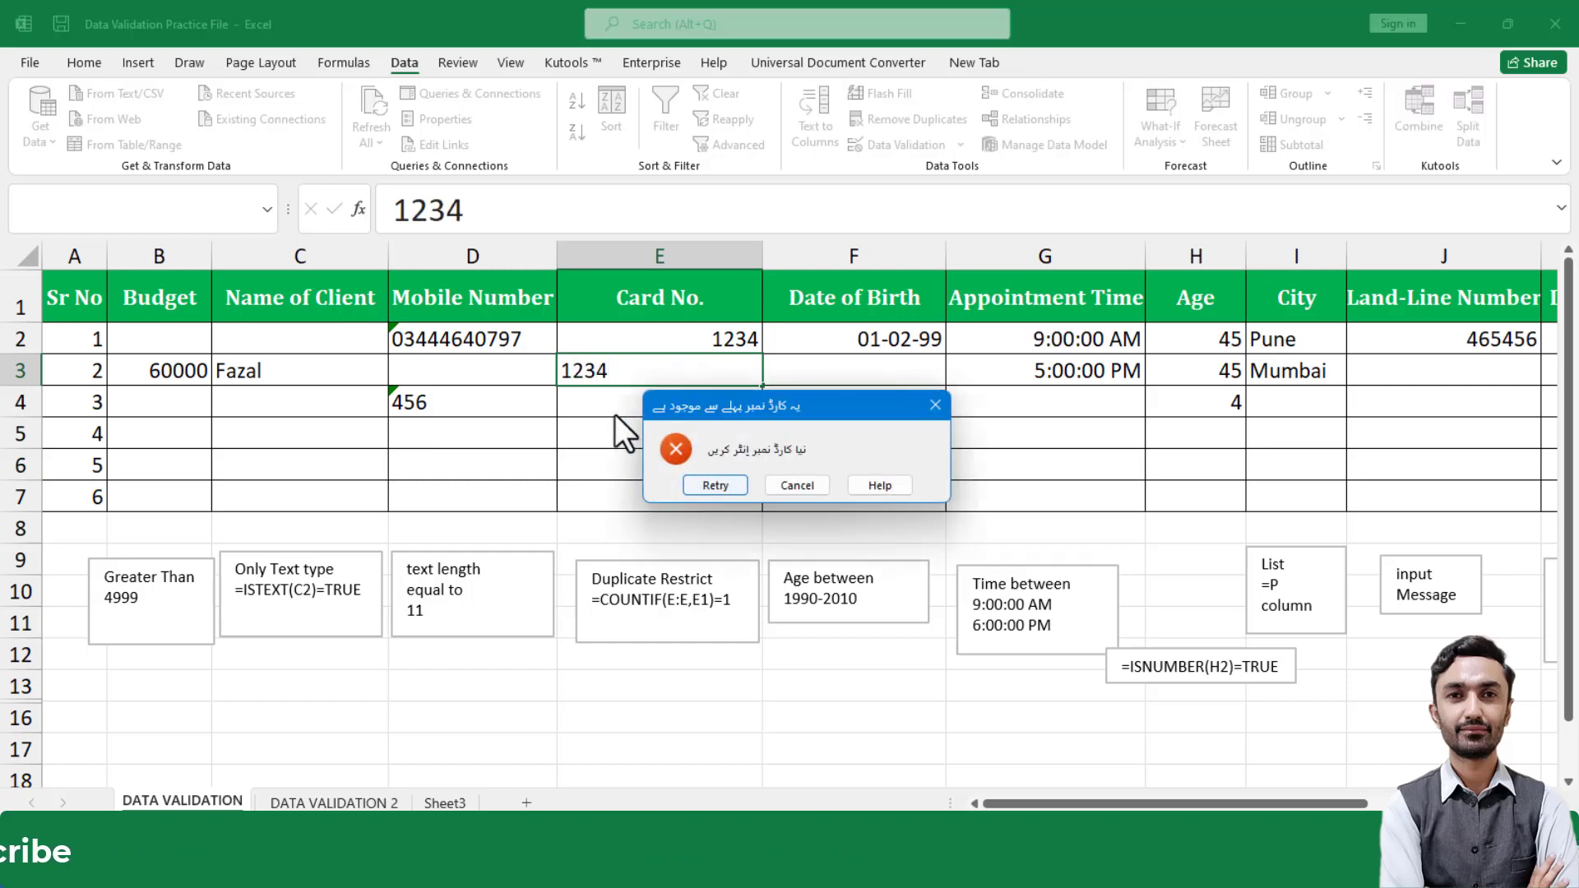
{"action": "left_click_drag", "start_coordinate": [723, 402], "coordinate": [1028, 398]}
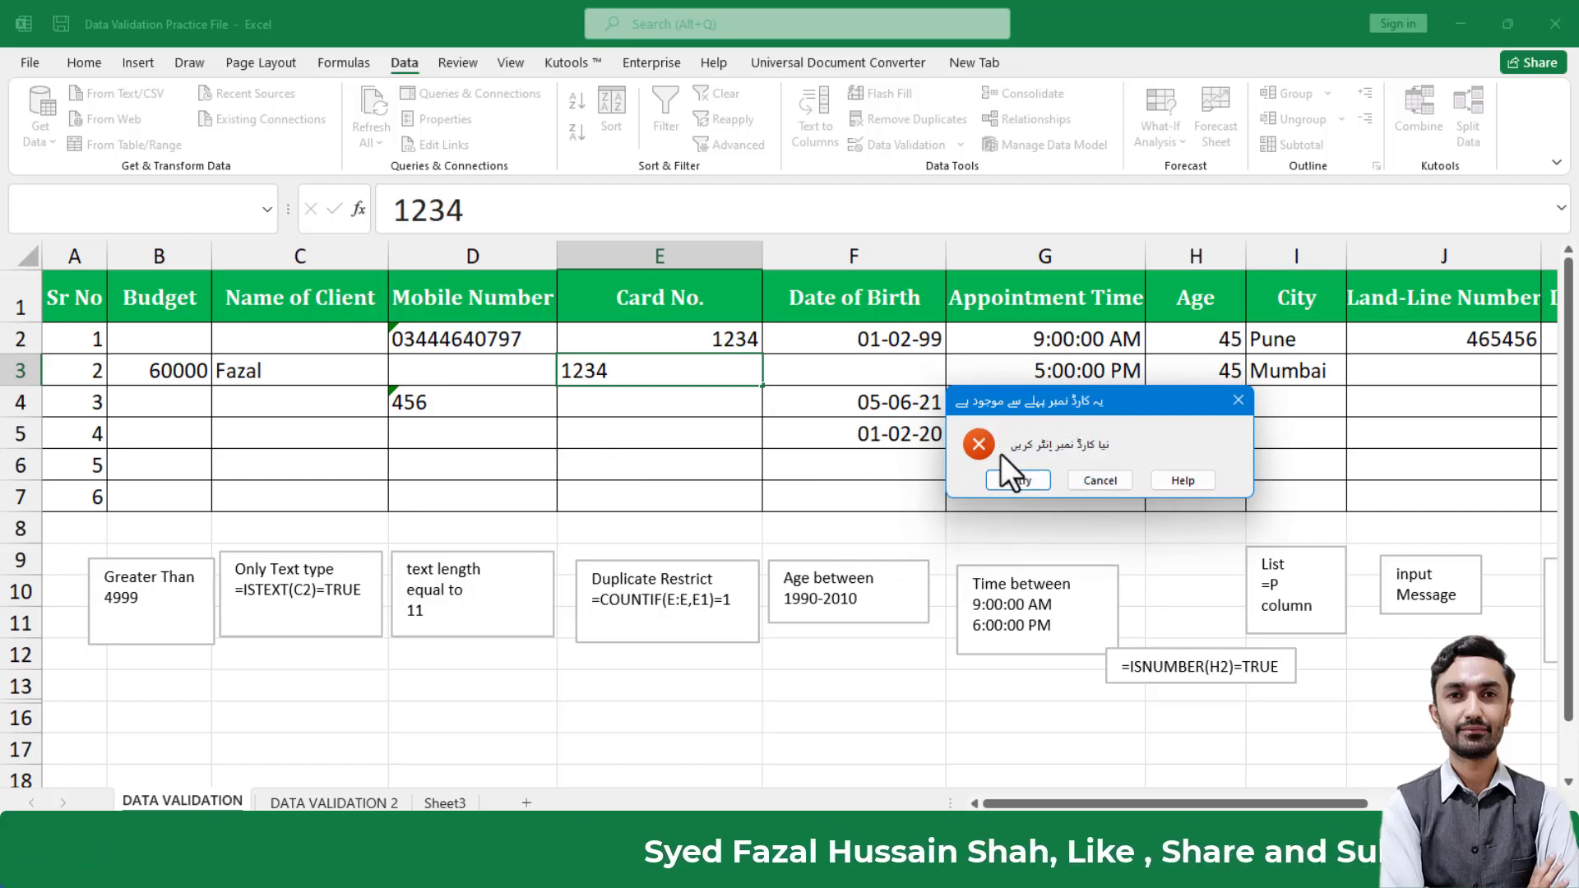
{"action": "left_click", "coordinate": [1238, 401]}
{"action": "left_click", "coordinate": [1163, 405]}
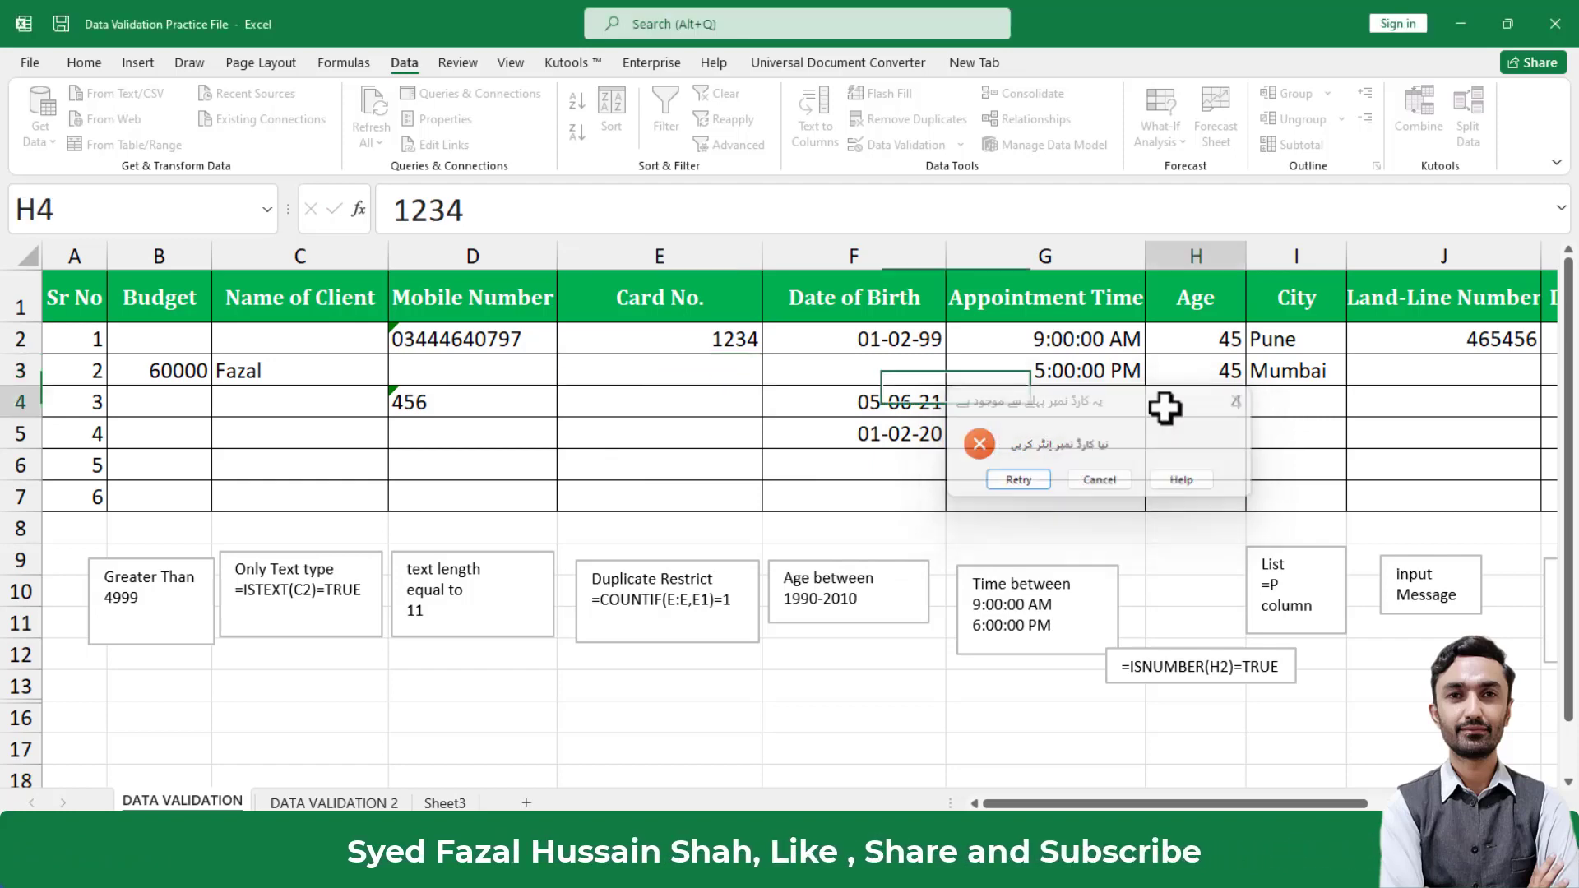
{"action": "left_click", "coordinate": [709, 374]}
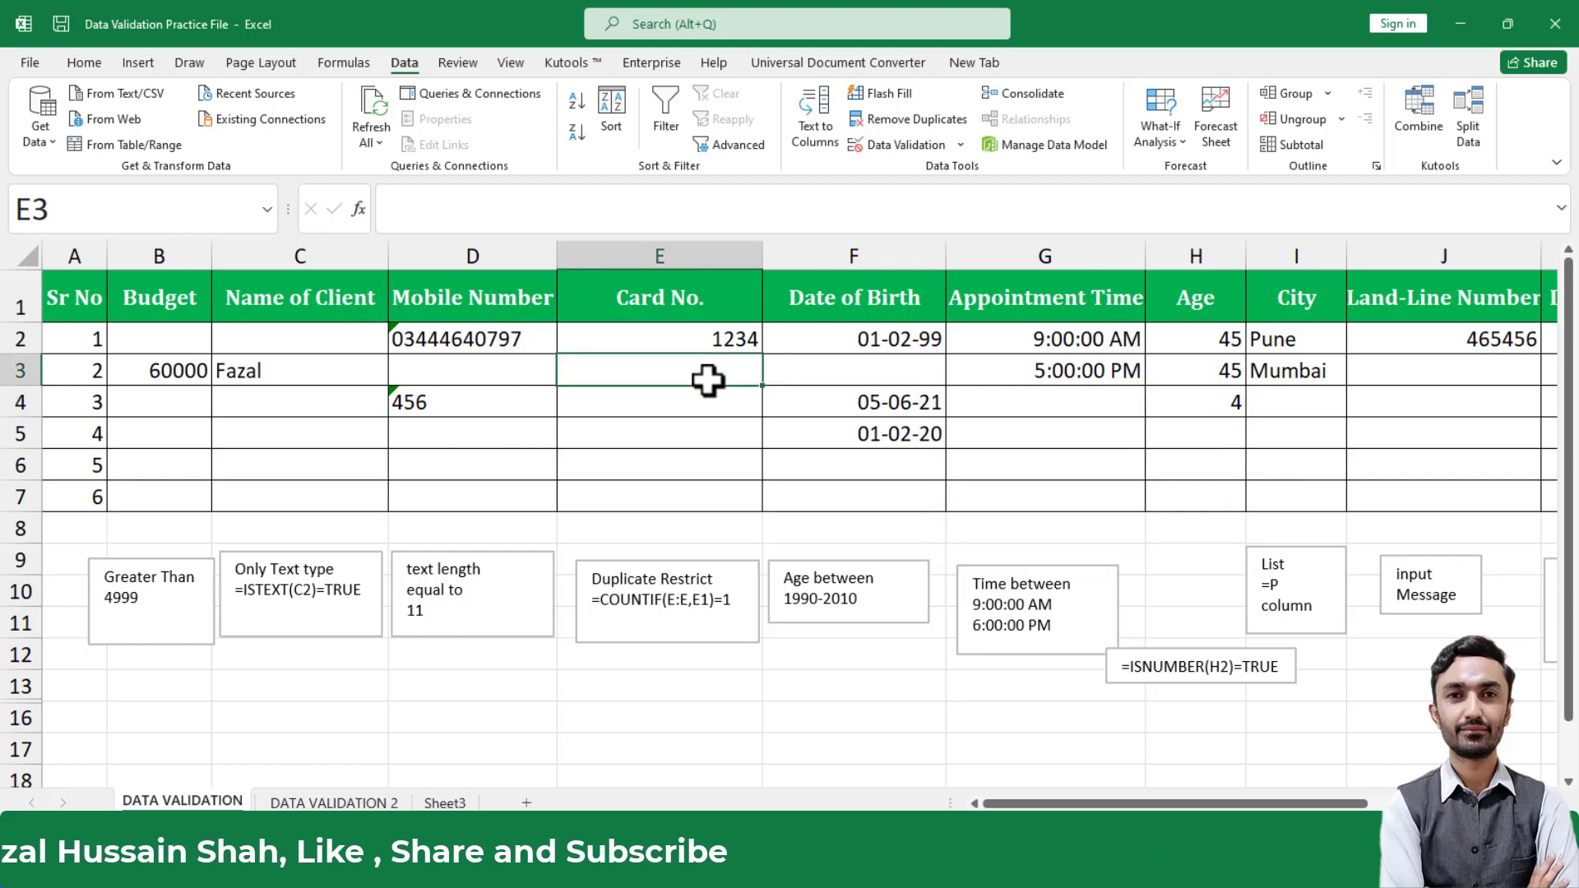
Enter 04-05-90 as the date of birth in F3
{"action": "left_click", "coordinate": [899, 377]}
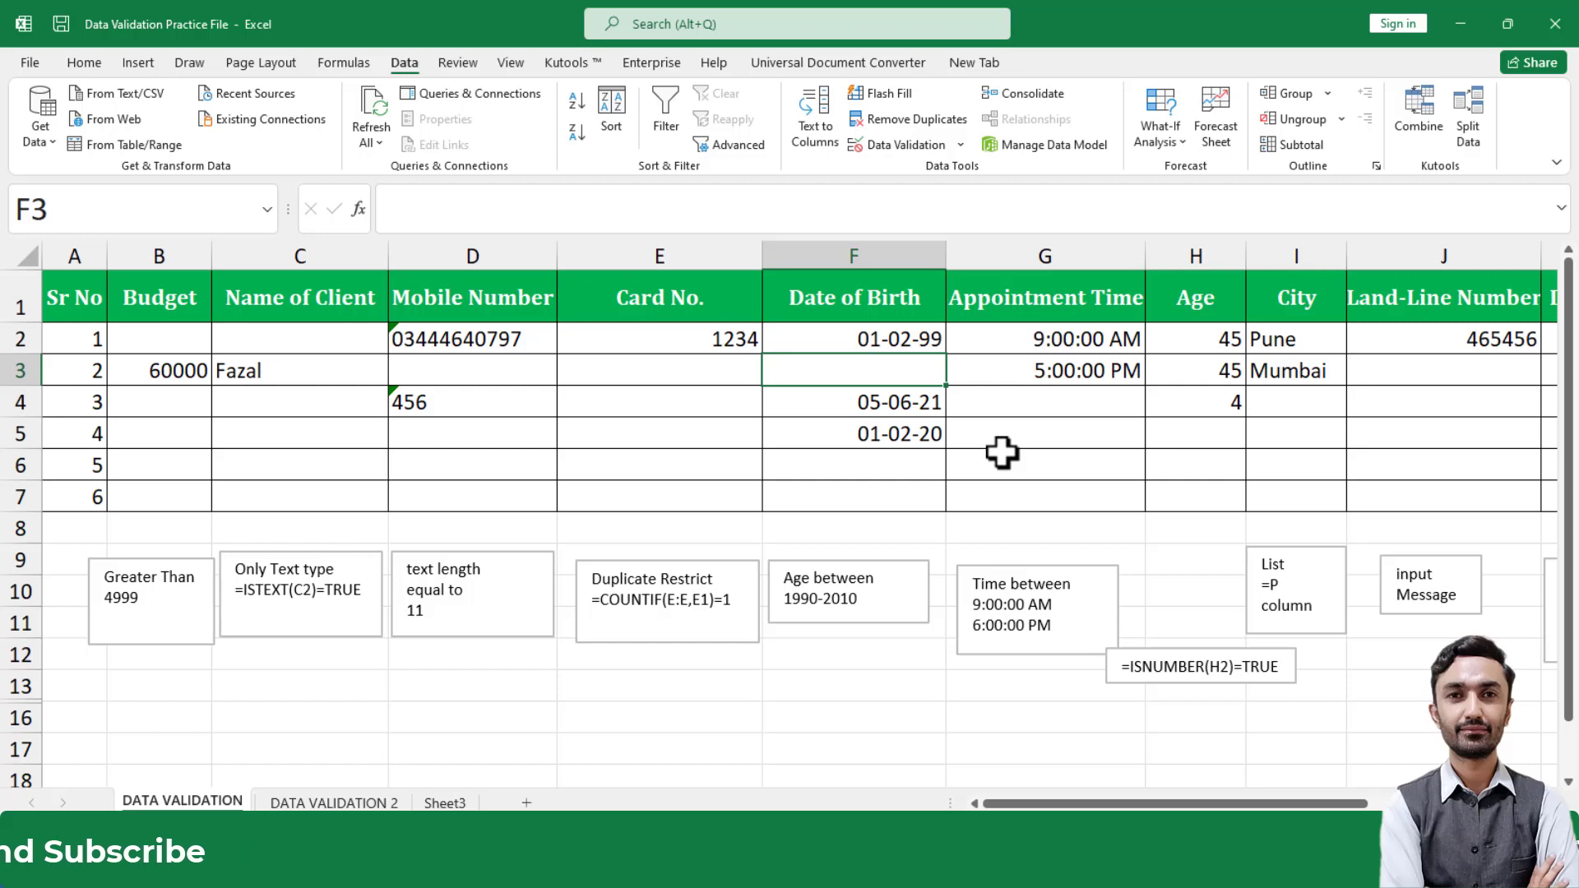
{"action": "type", "text": "04-05-1990"}
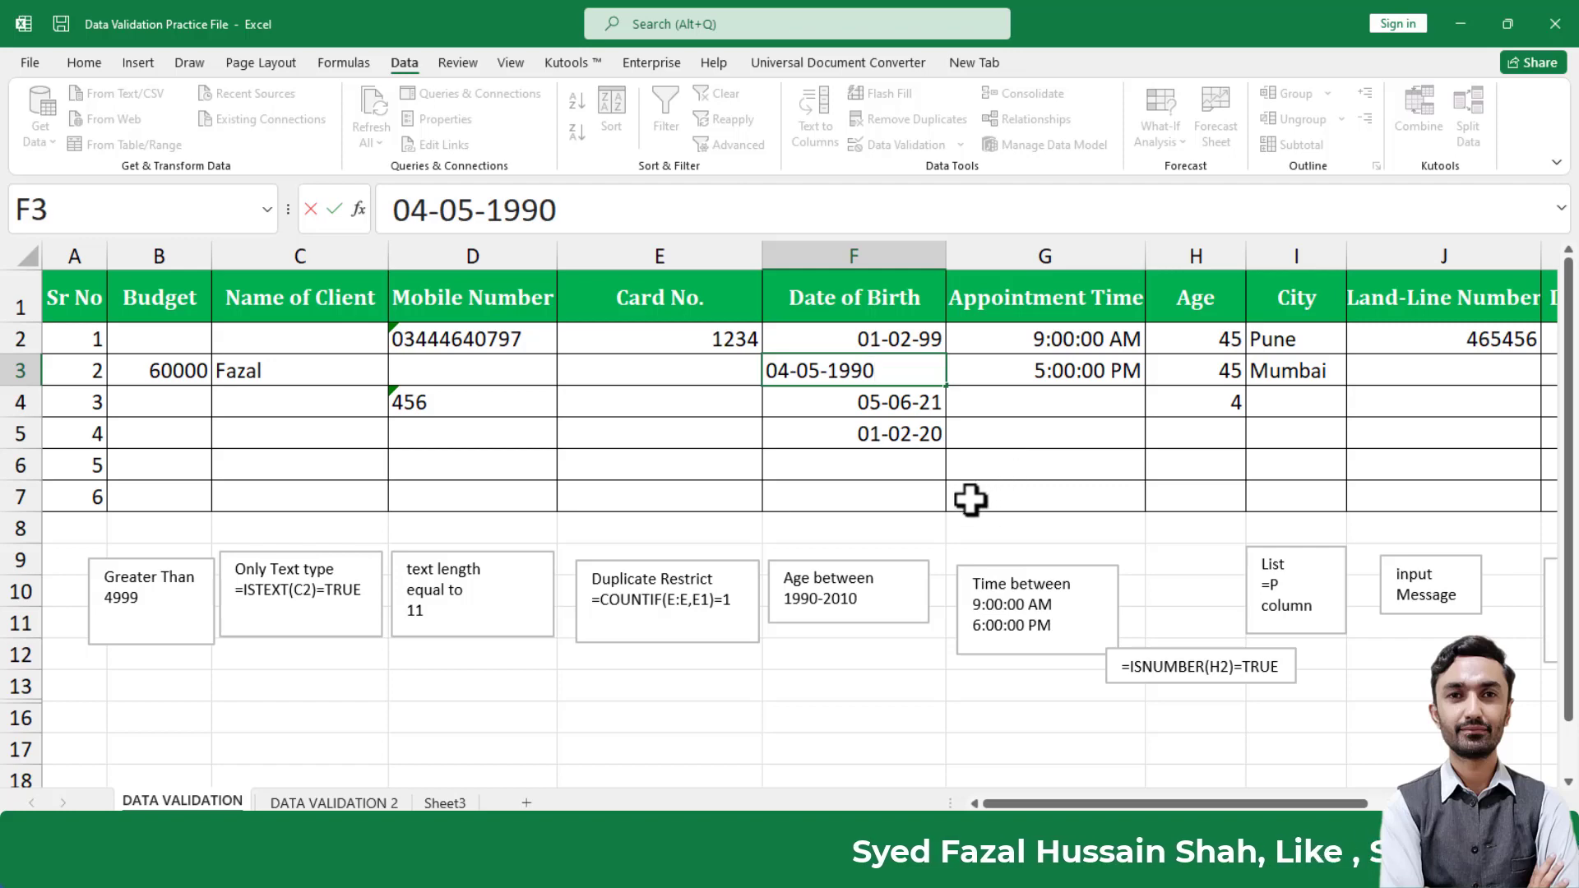
{"action": "left_click", "coordinate": [970, 494]}
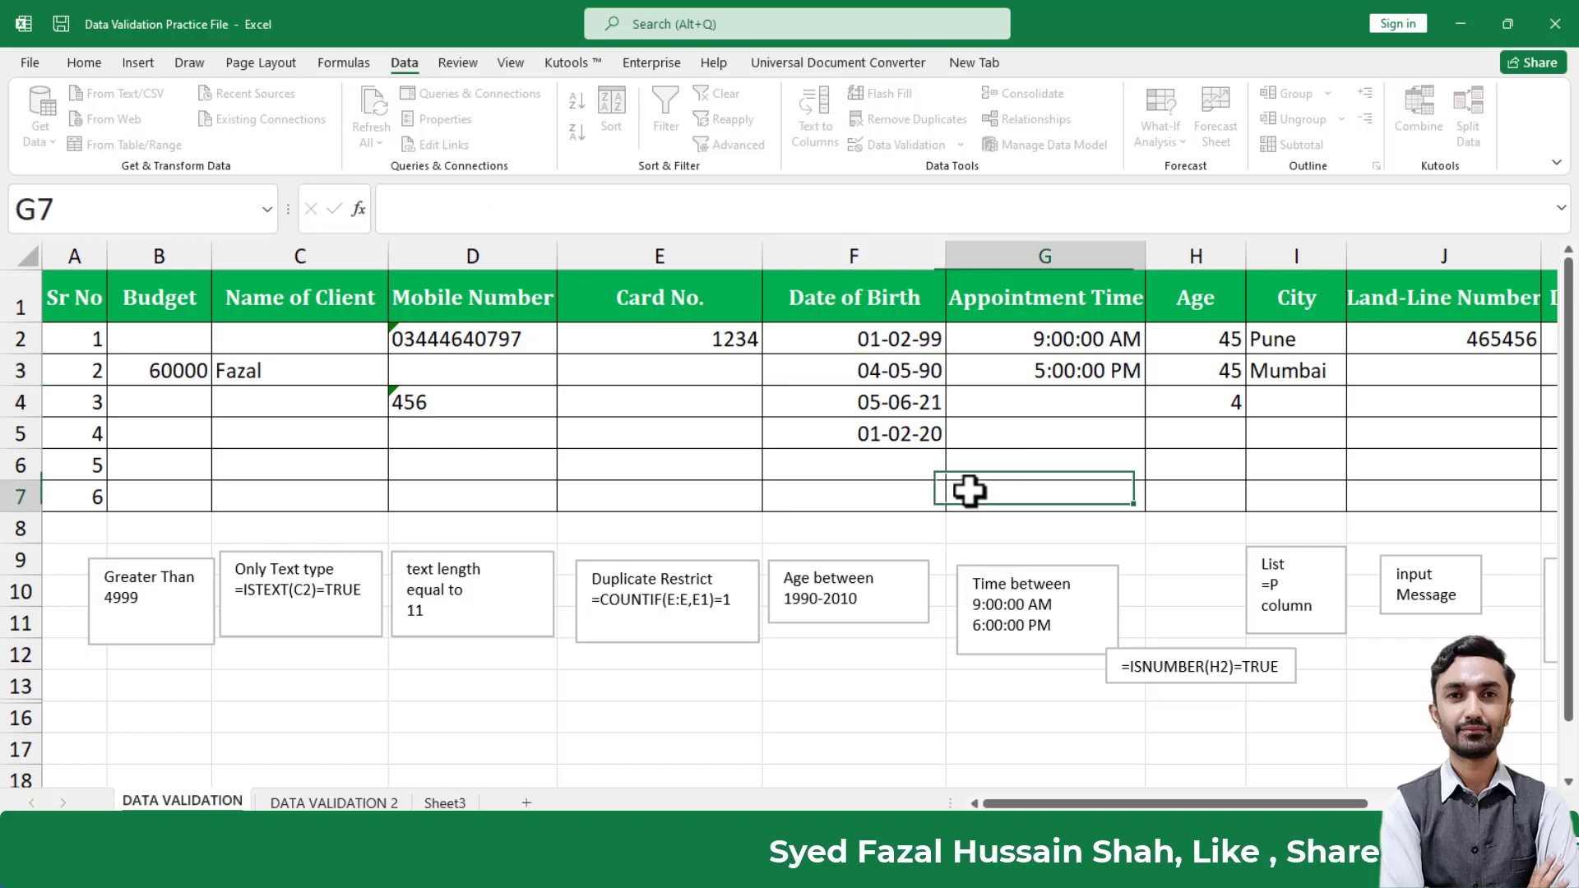
{"action": "left_click", "coordinate": [841, 606]}
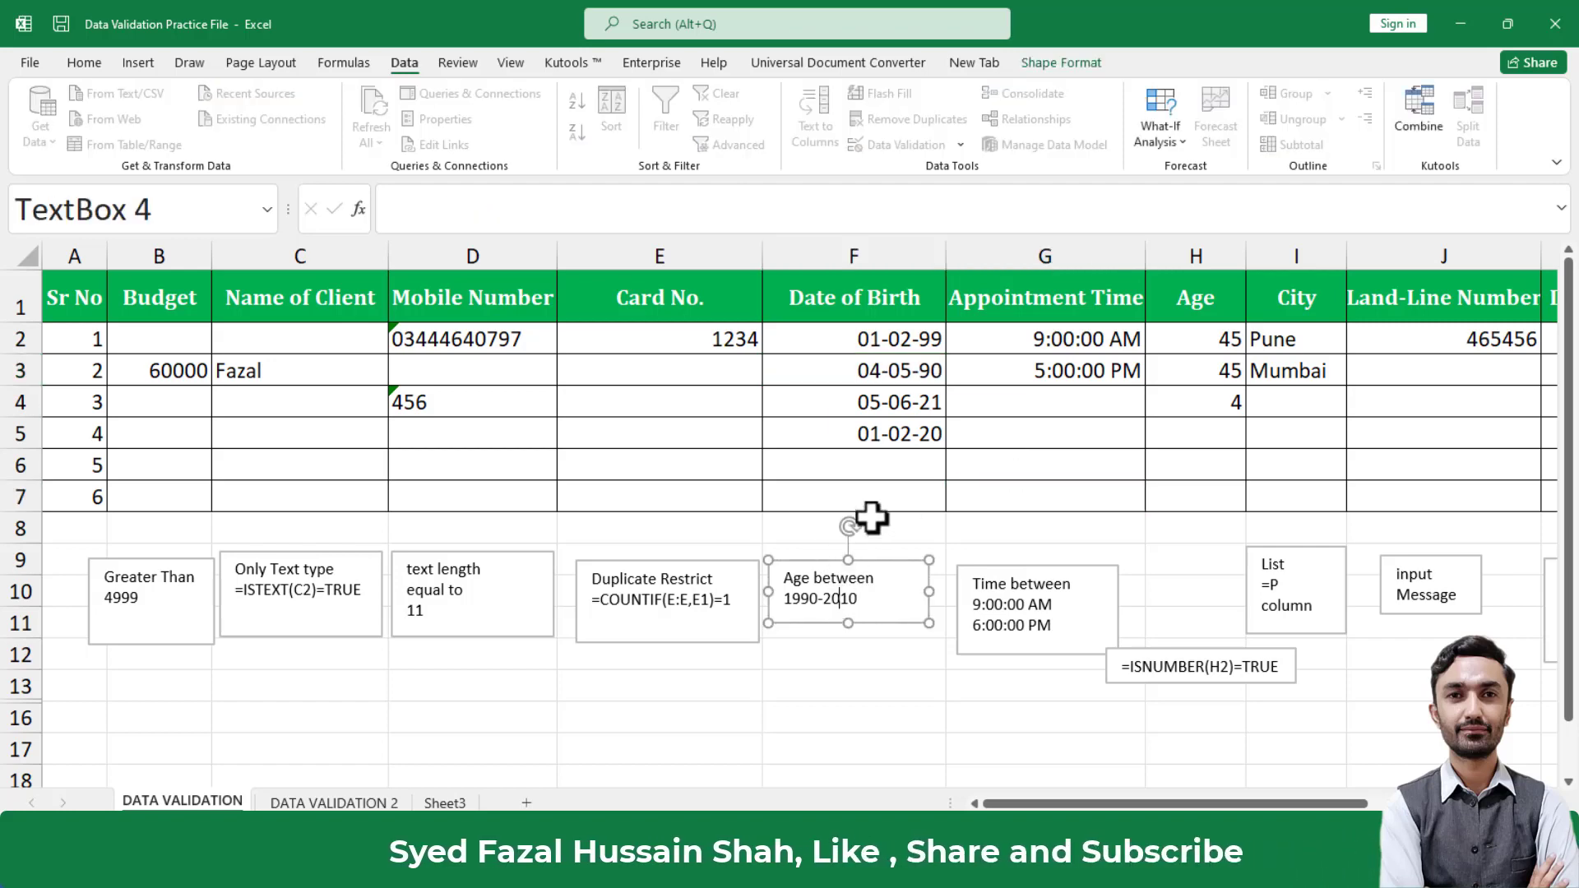
Try 04-05-2011 in F6 and cancel the out-of-range date error
{"action": "left_click", "coordinate": [932, 472]}
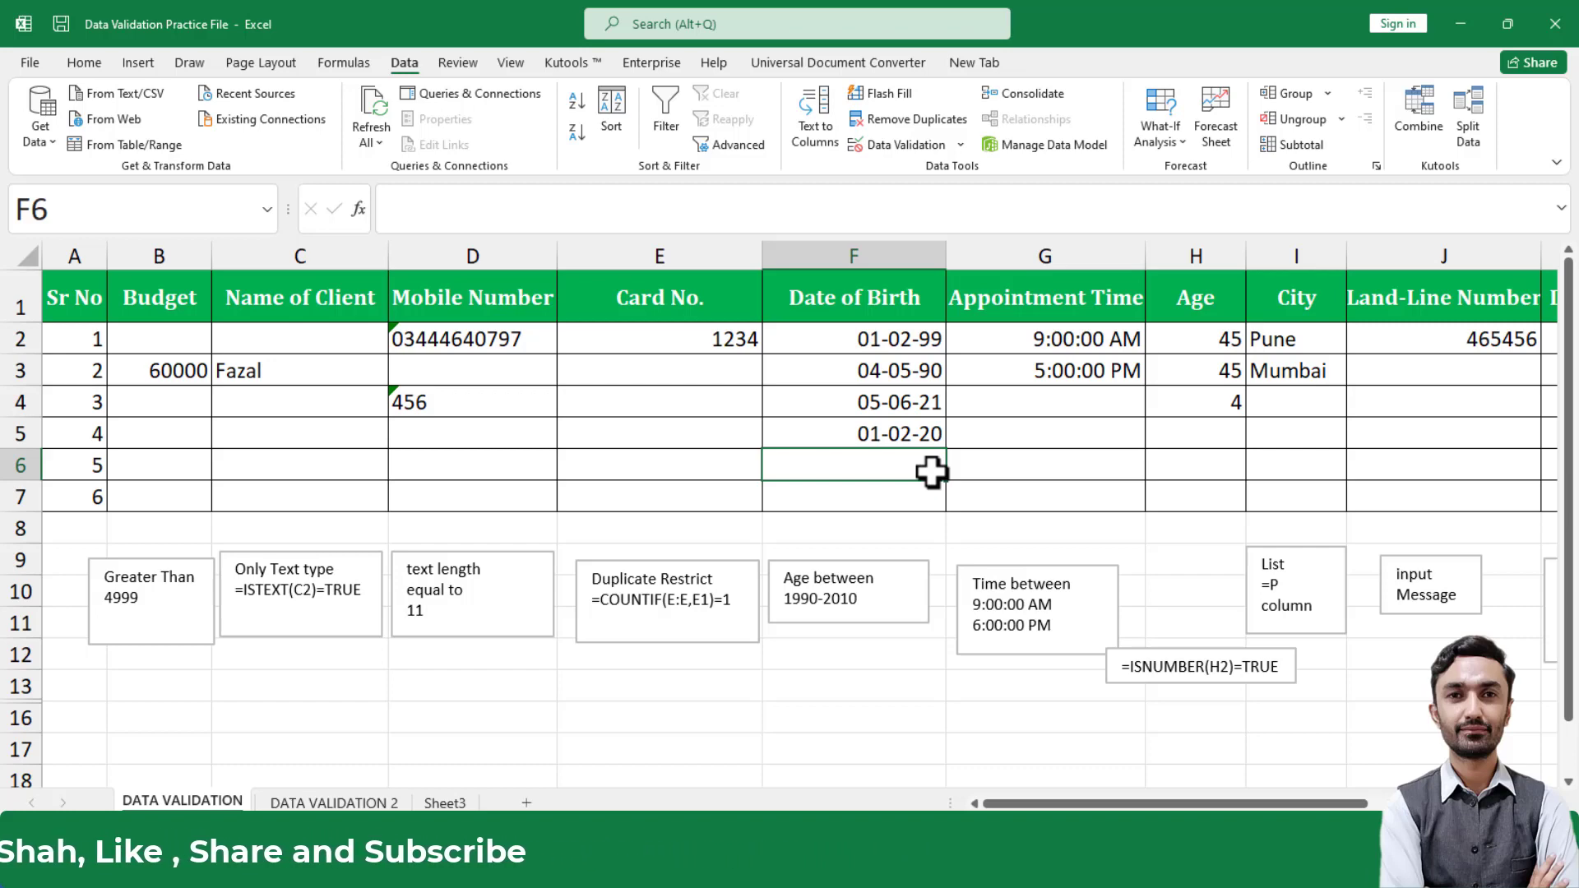
{"action": "type", "text": "04-05-2011"}
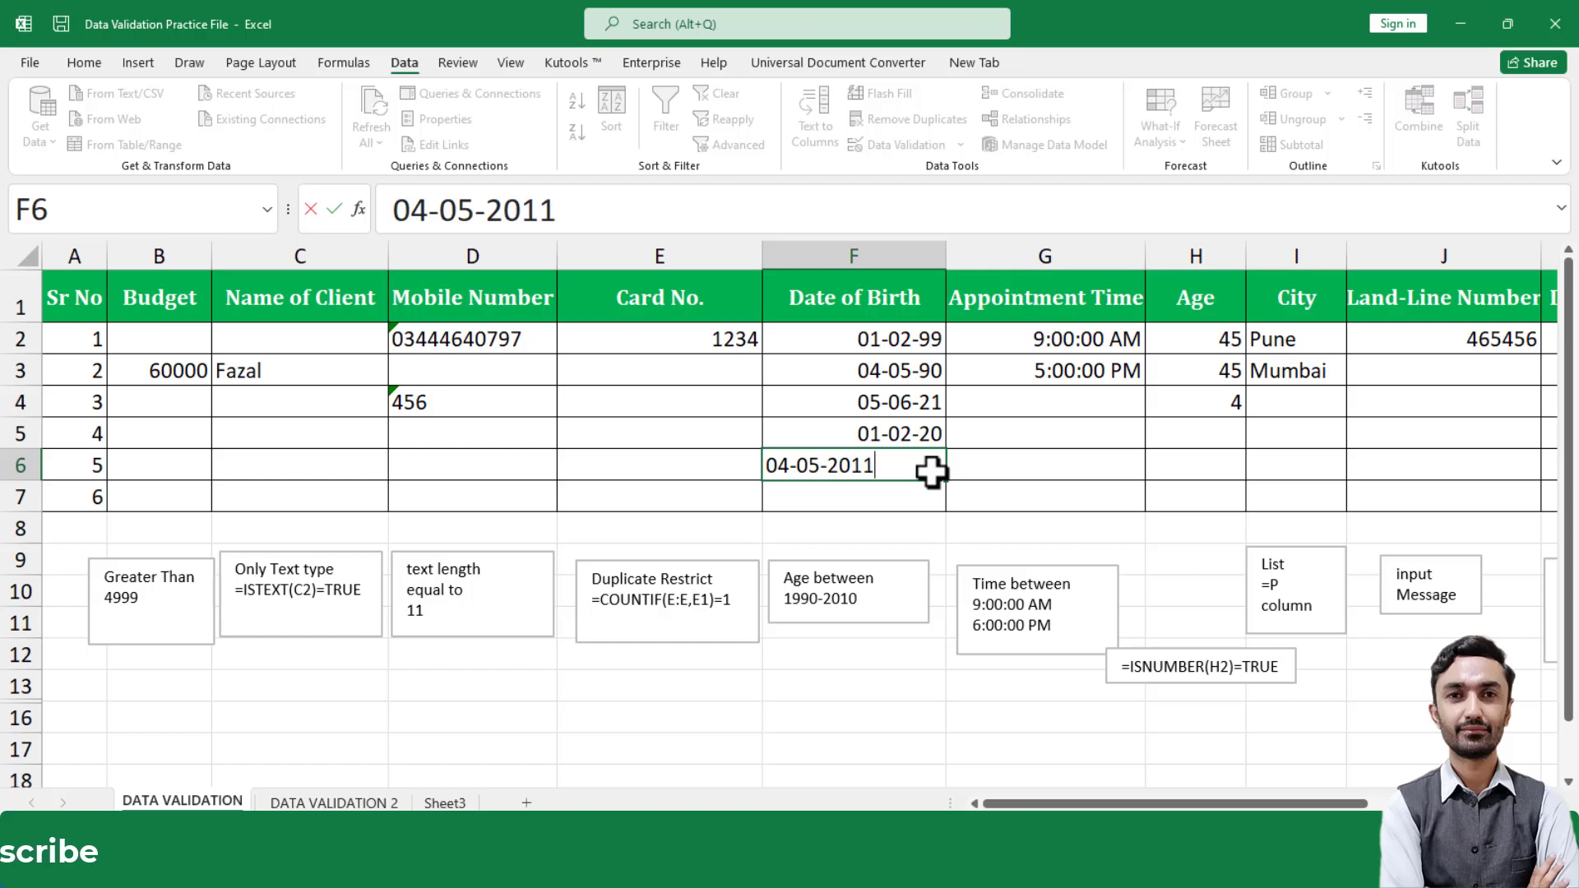
{"action": "key", "text": "Return"}
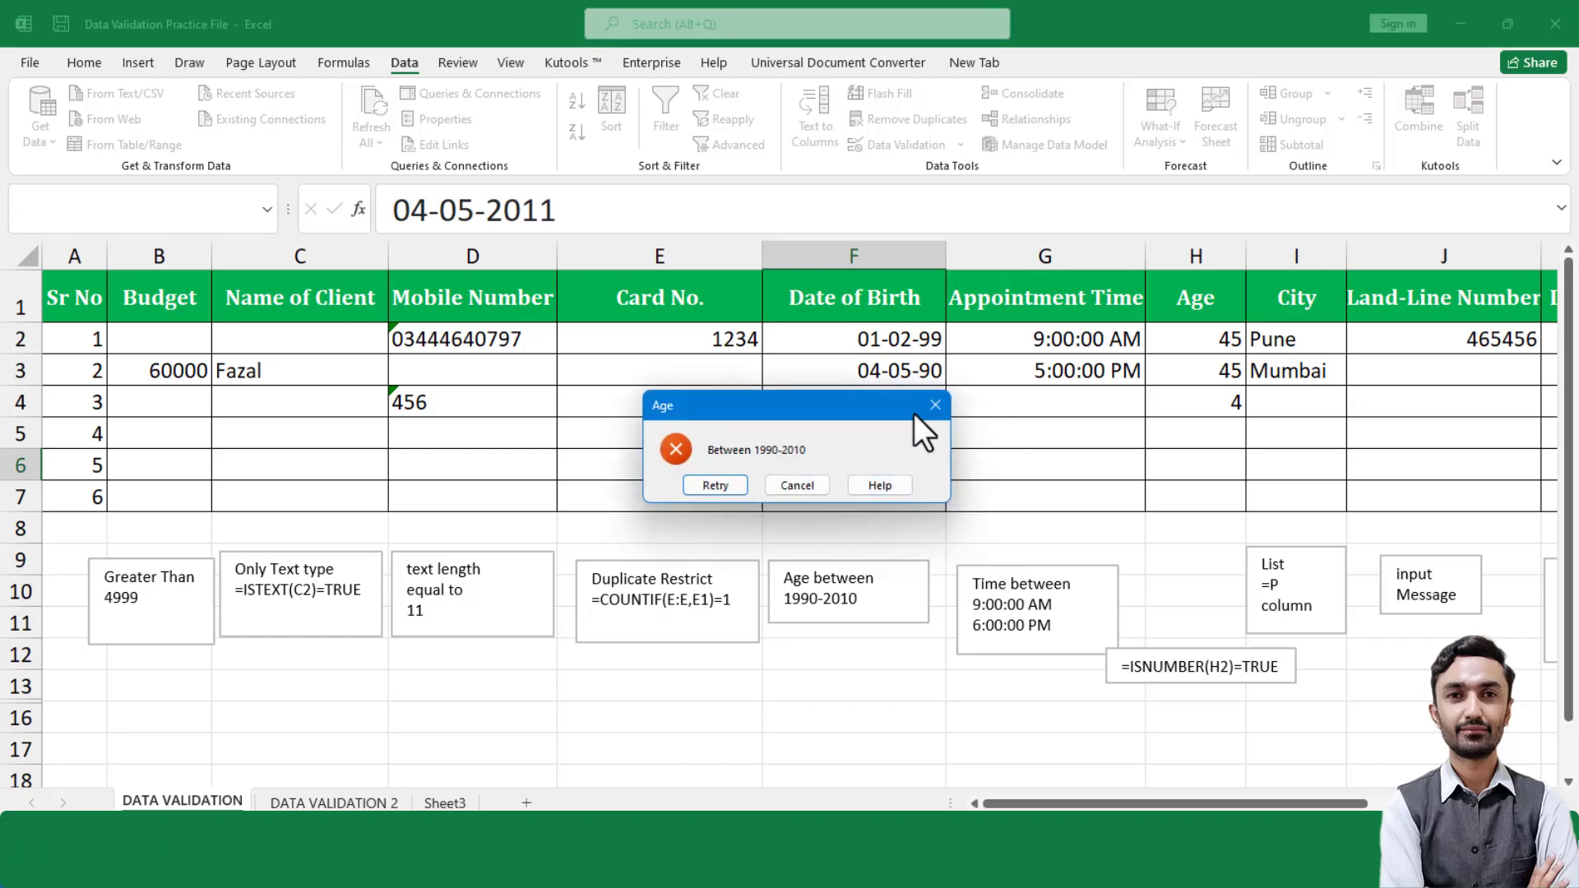
{"action": "left_click", "coordinate": [936, 402]}
{"action": "type", "text": "01-02-20"}
{"action": "left_click", "coordinate": [1069, 413]}
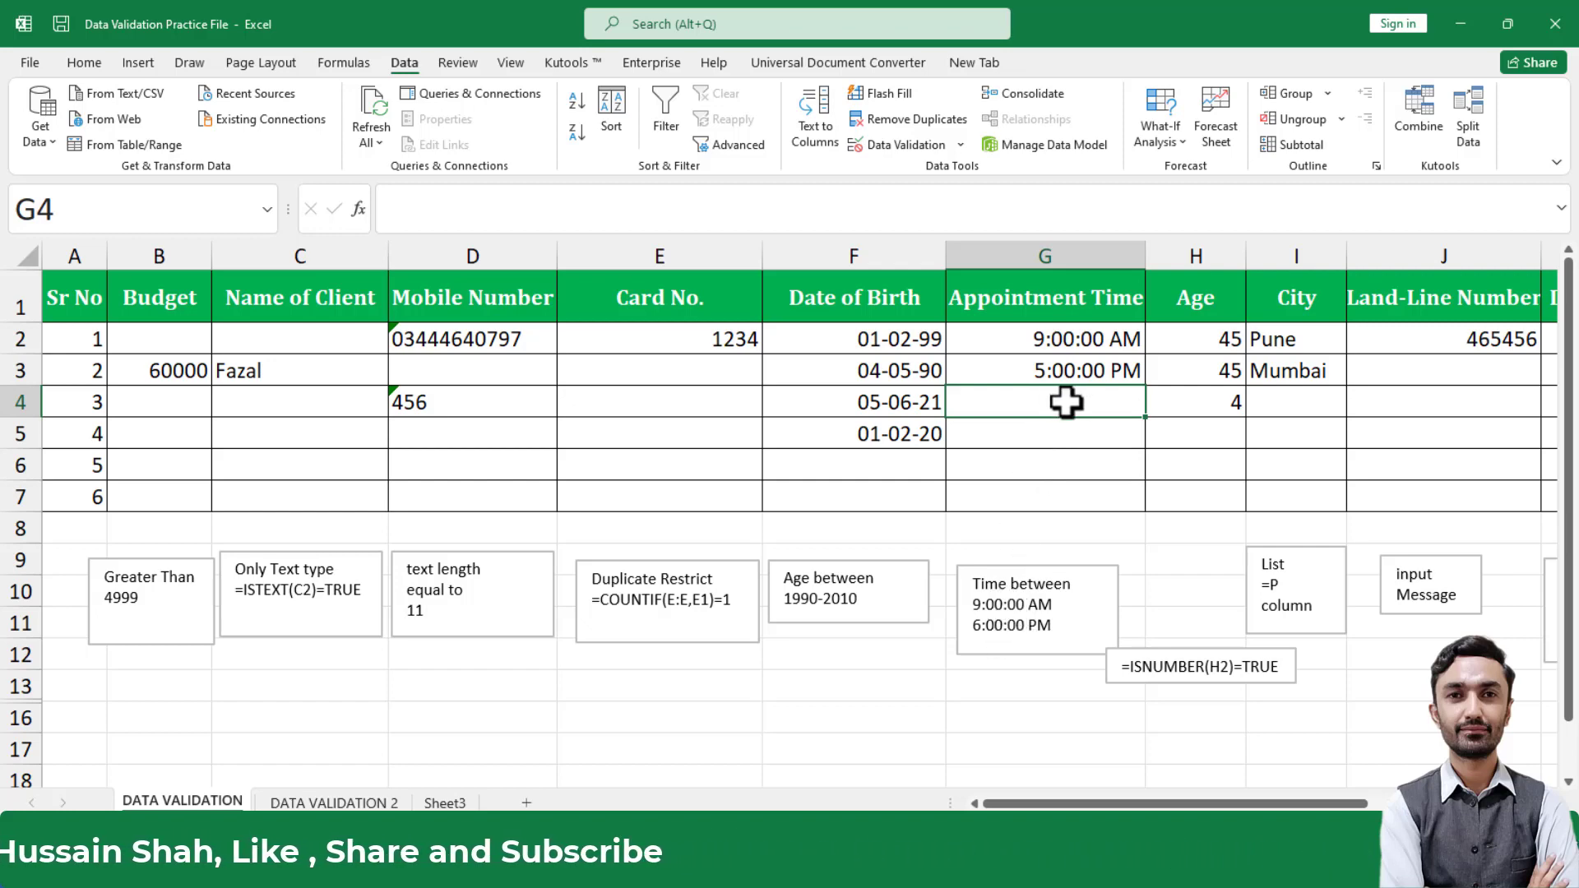
Try a 10:00:00 PM appointment in G4 and cancel the rejection
{"action": "type", "text": "10:00:00"}
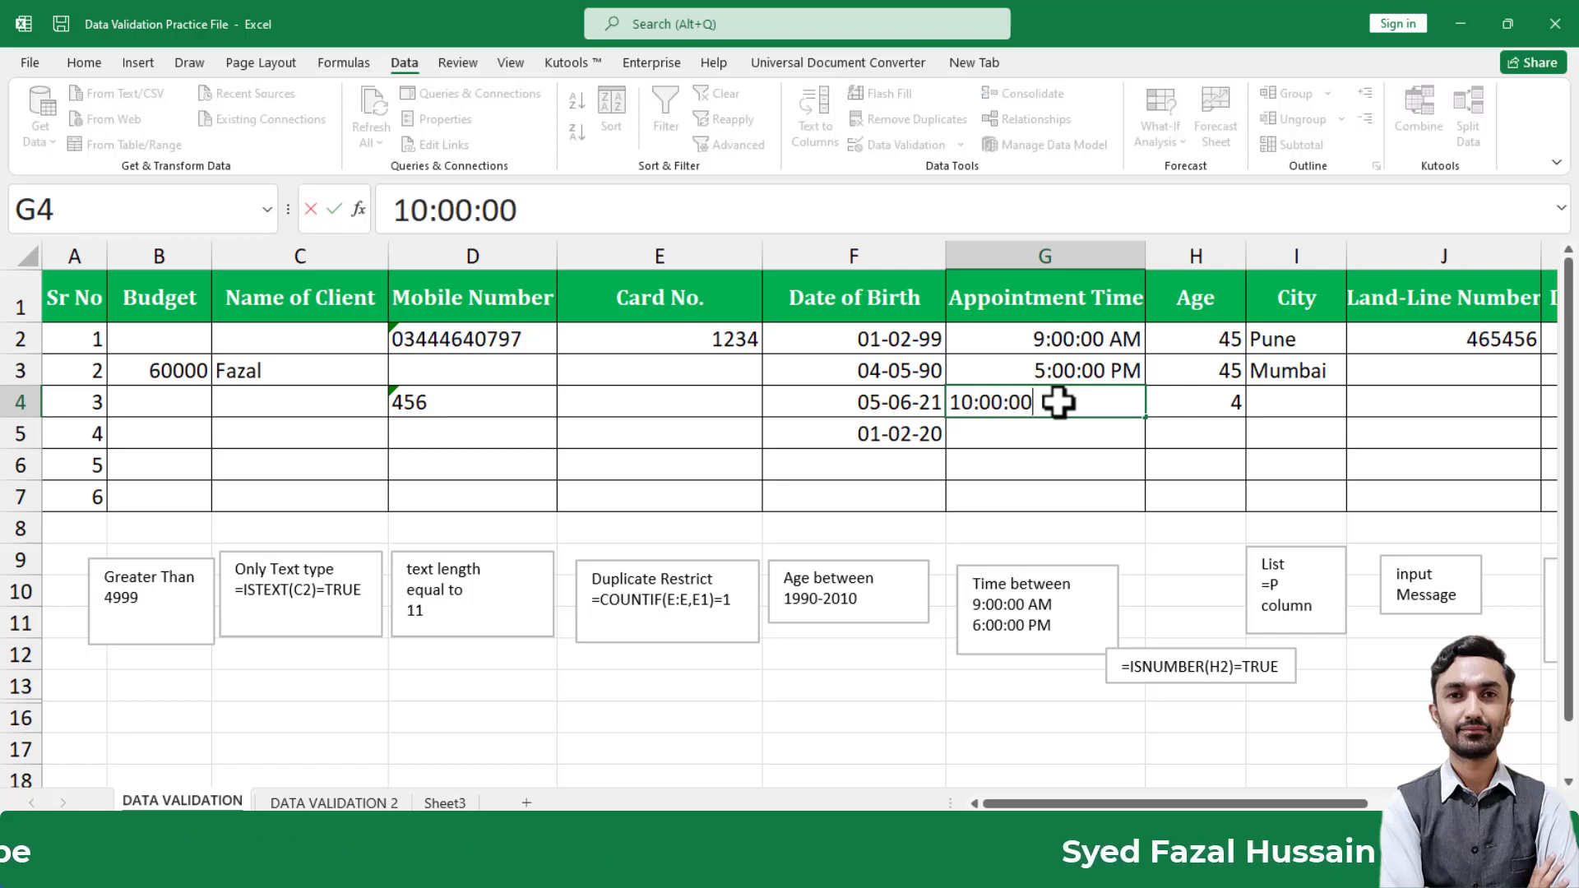
{"action": "type", "text": " PM"}
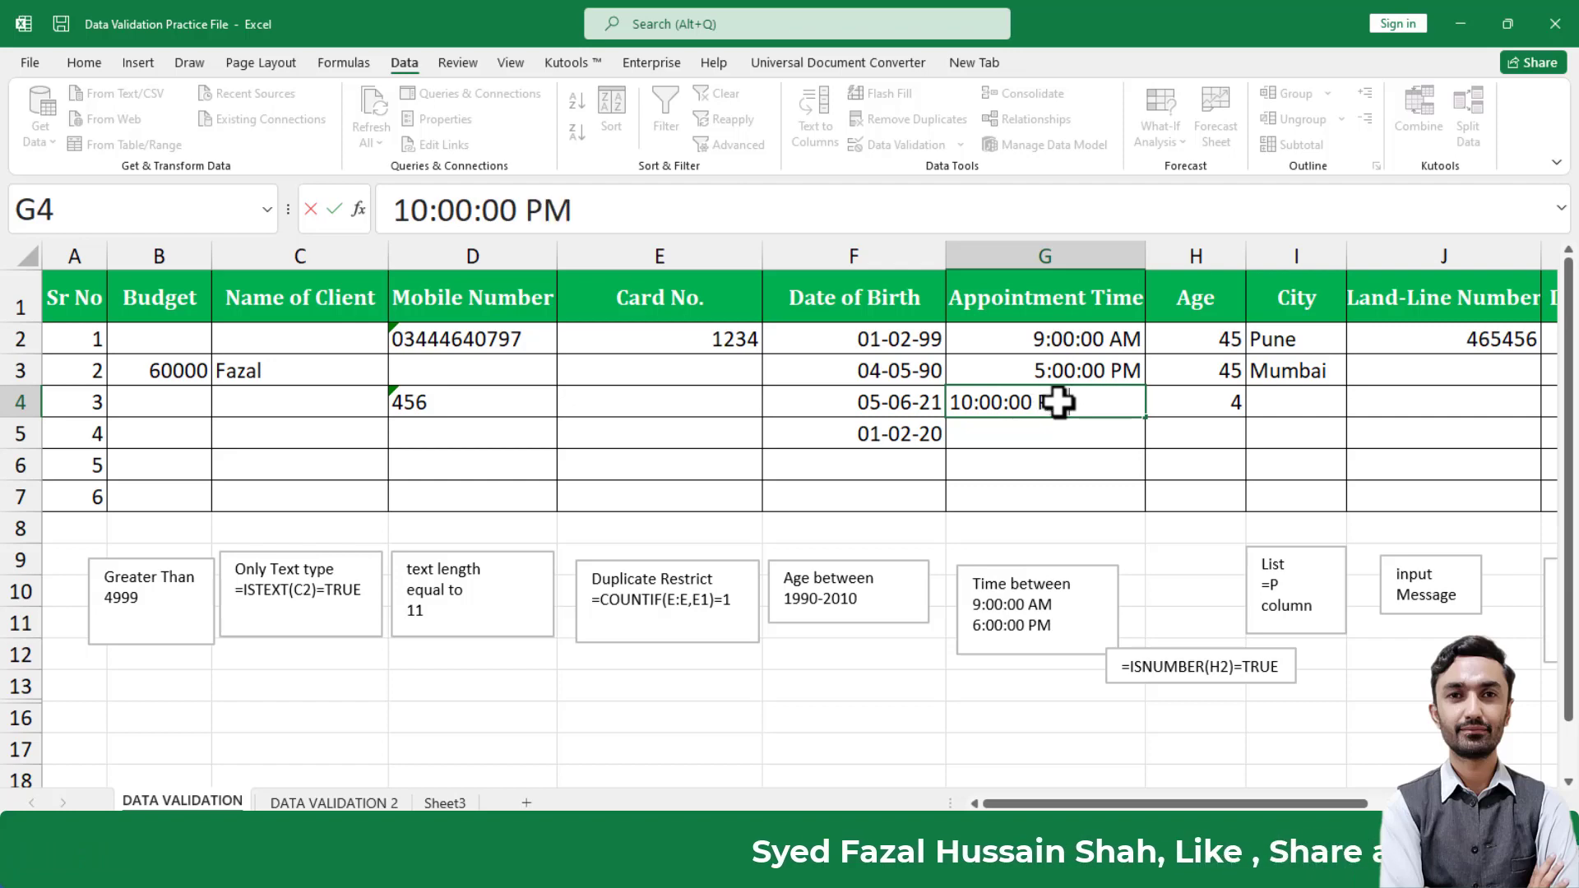
{"action": "key", "text": "Return"}
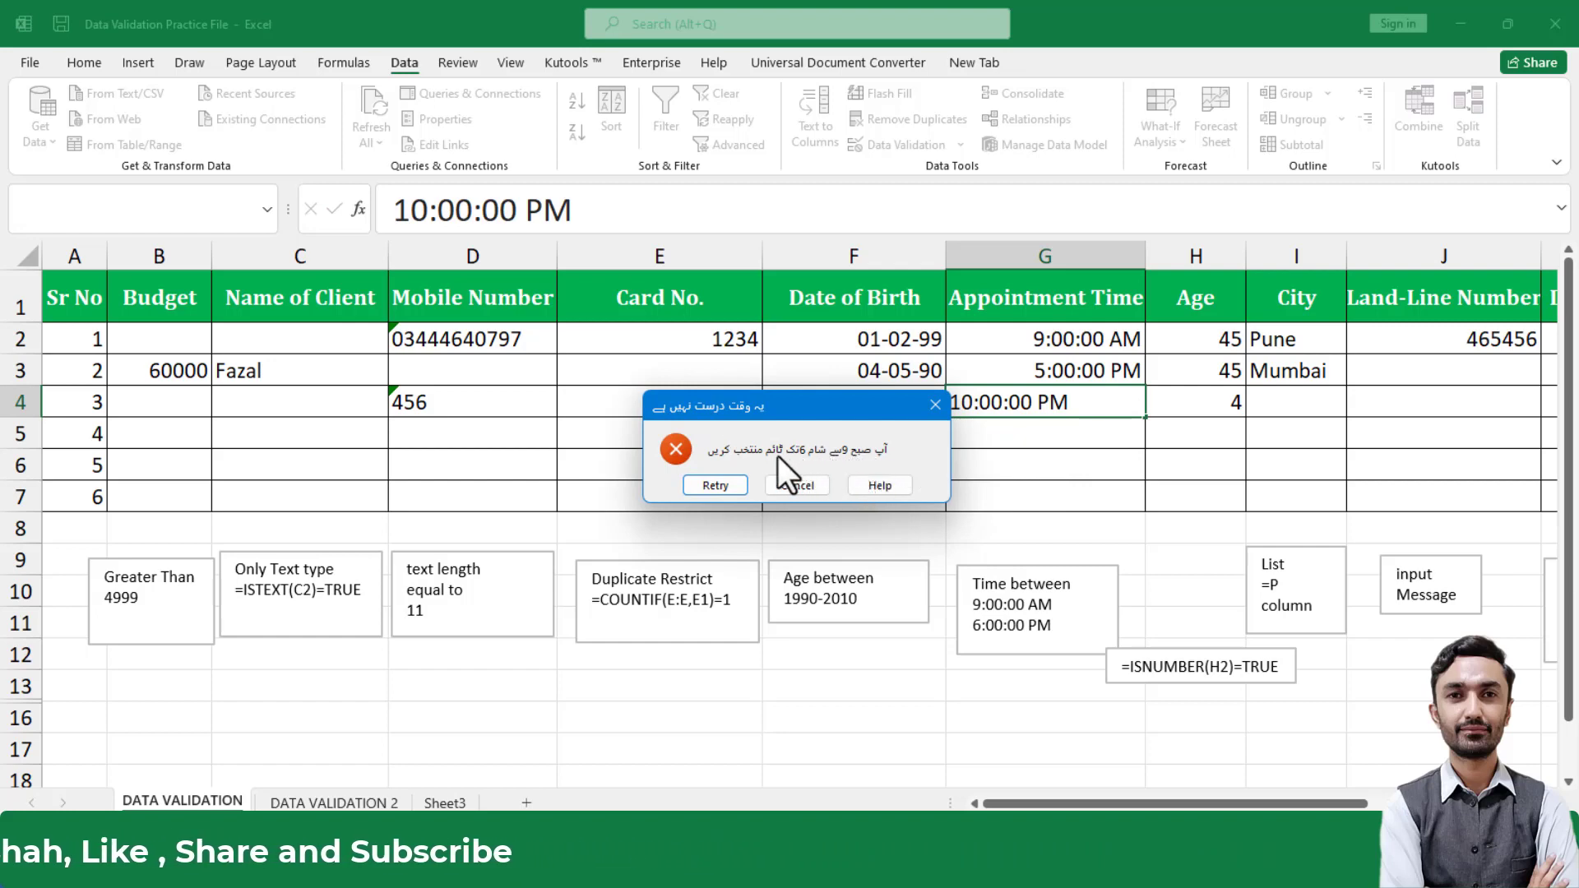
{"action": "left_click", "coordinate": [781, 479]}
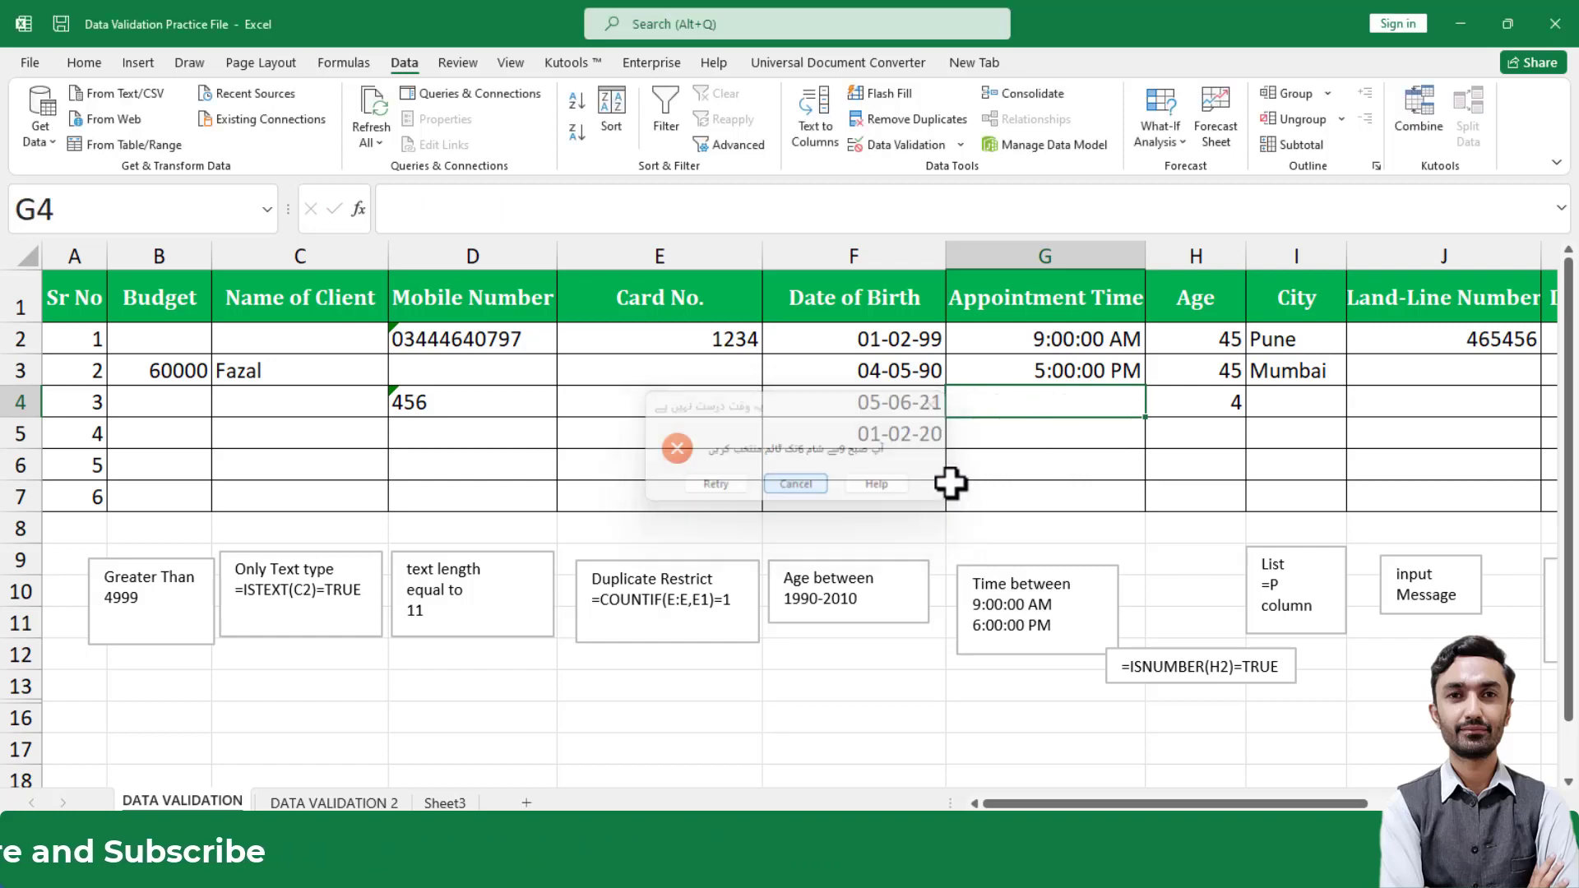
Try the text asdf in Age cell H5, cancel it, then enter 78
{"action": "left_click", "coordinate": [1192, 433]}
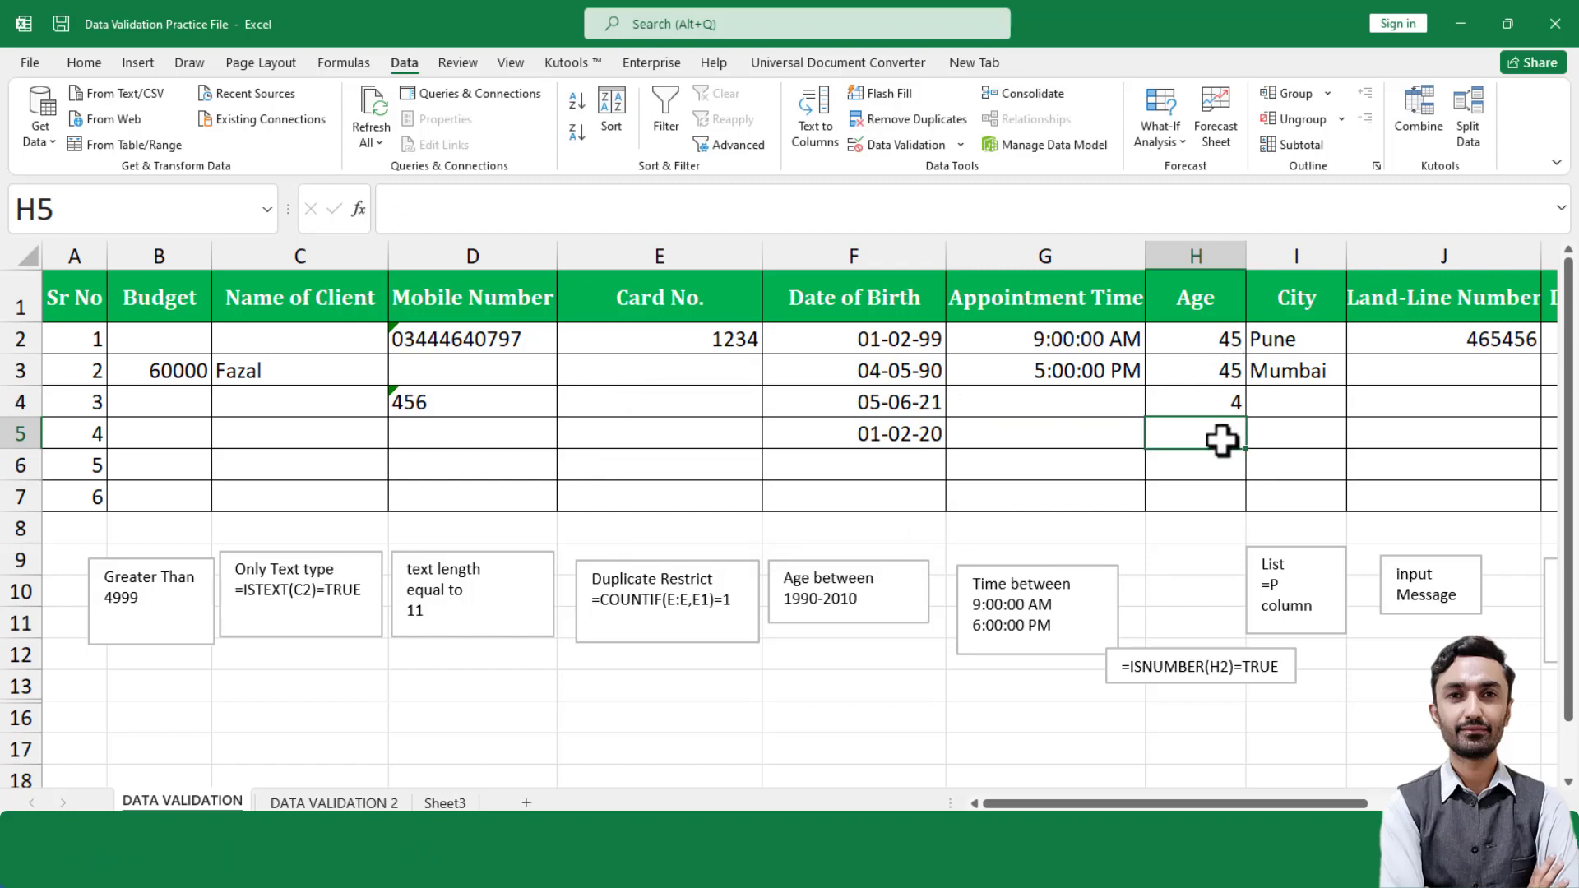
{"action": "type", "text": "asdf"}
{"action": "key", "text": "Return"}
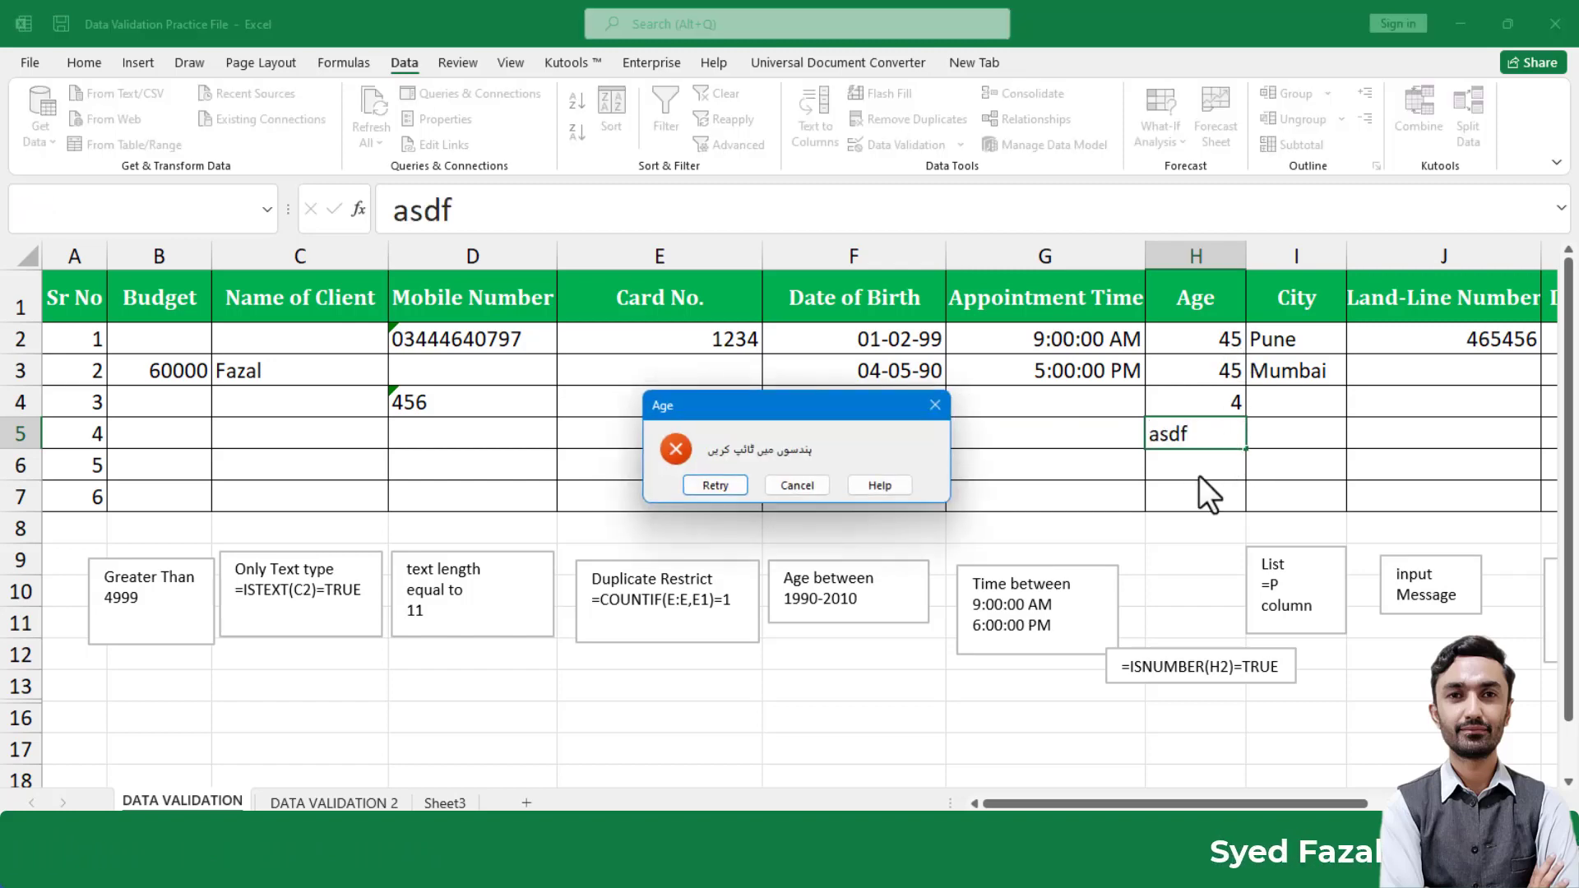
{"action": "left_click", "coordinate": [797, 486]}
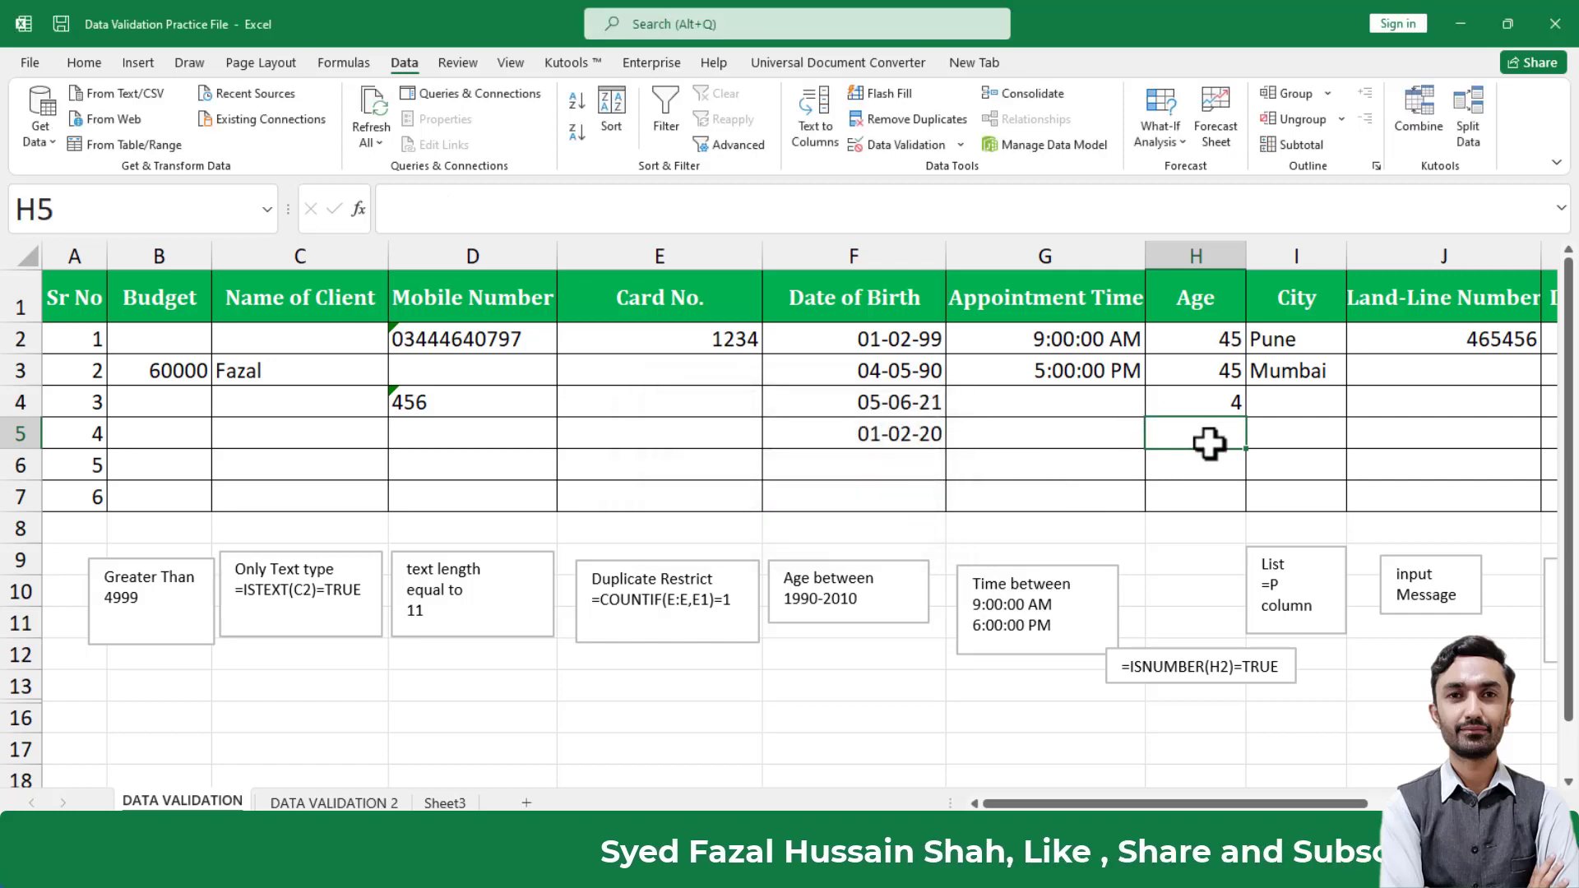
{"action": "type", "text": "78"}
{"action": "left_click", "coordinate": [1248, 458]}
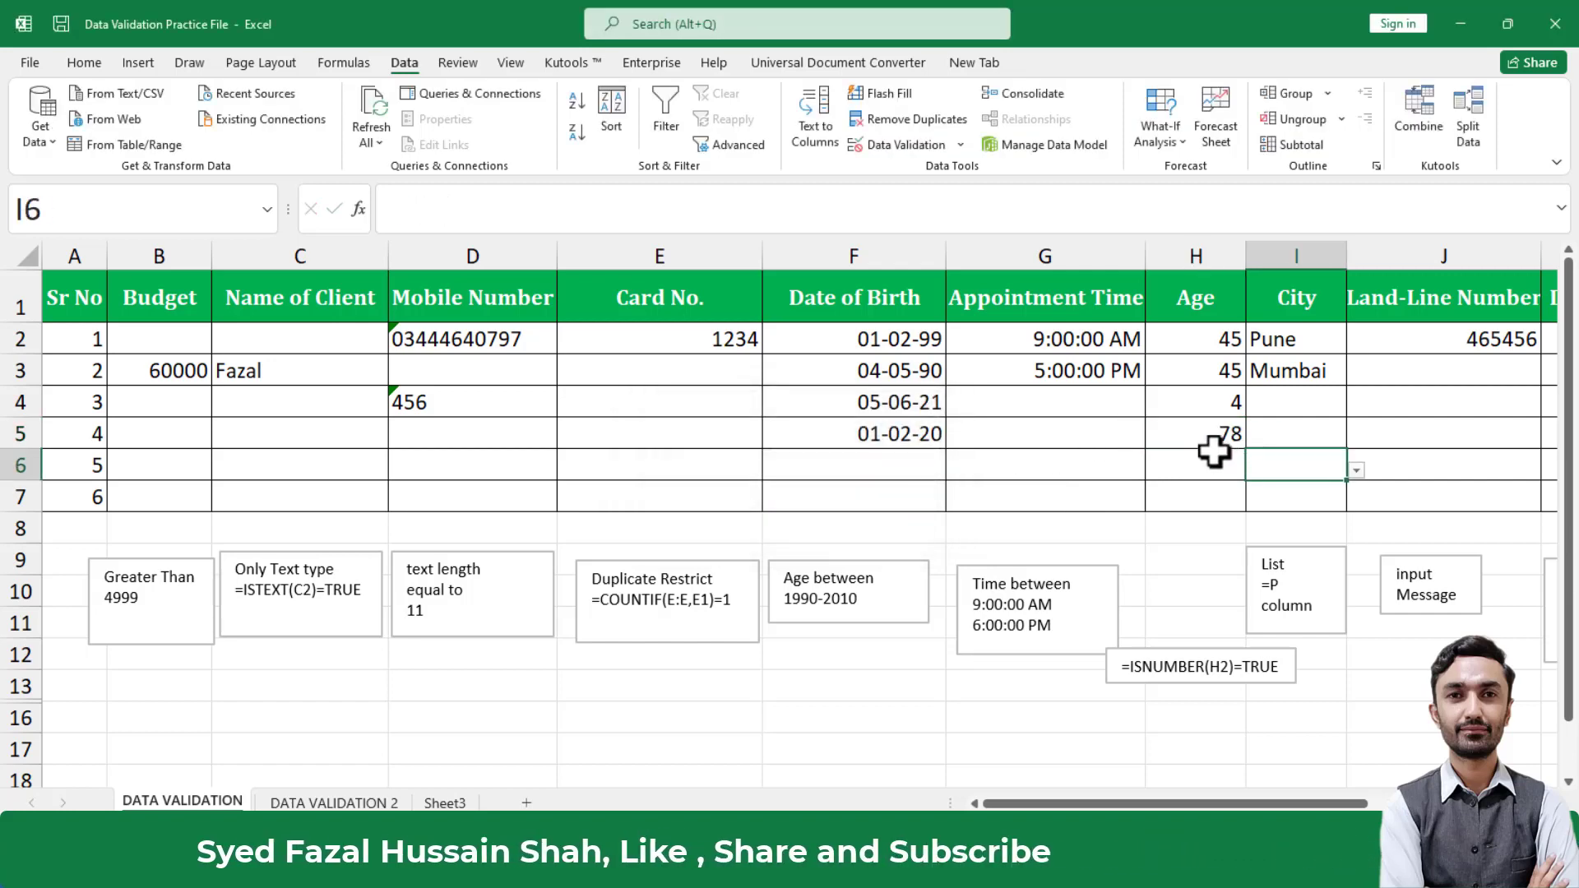
Choose Pune from I4's dropdown list of allowed cities
{"action": "left_click", "coordinate": [1315, 401]}
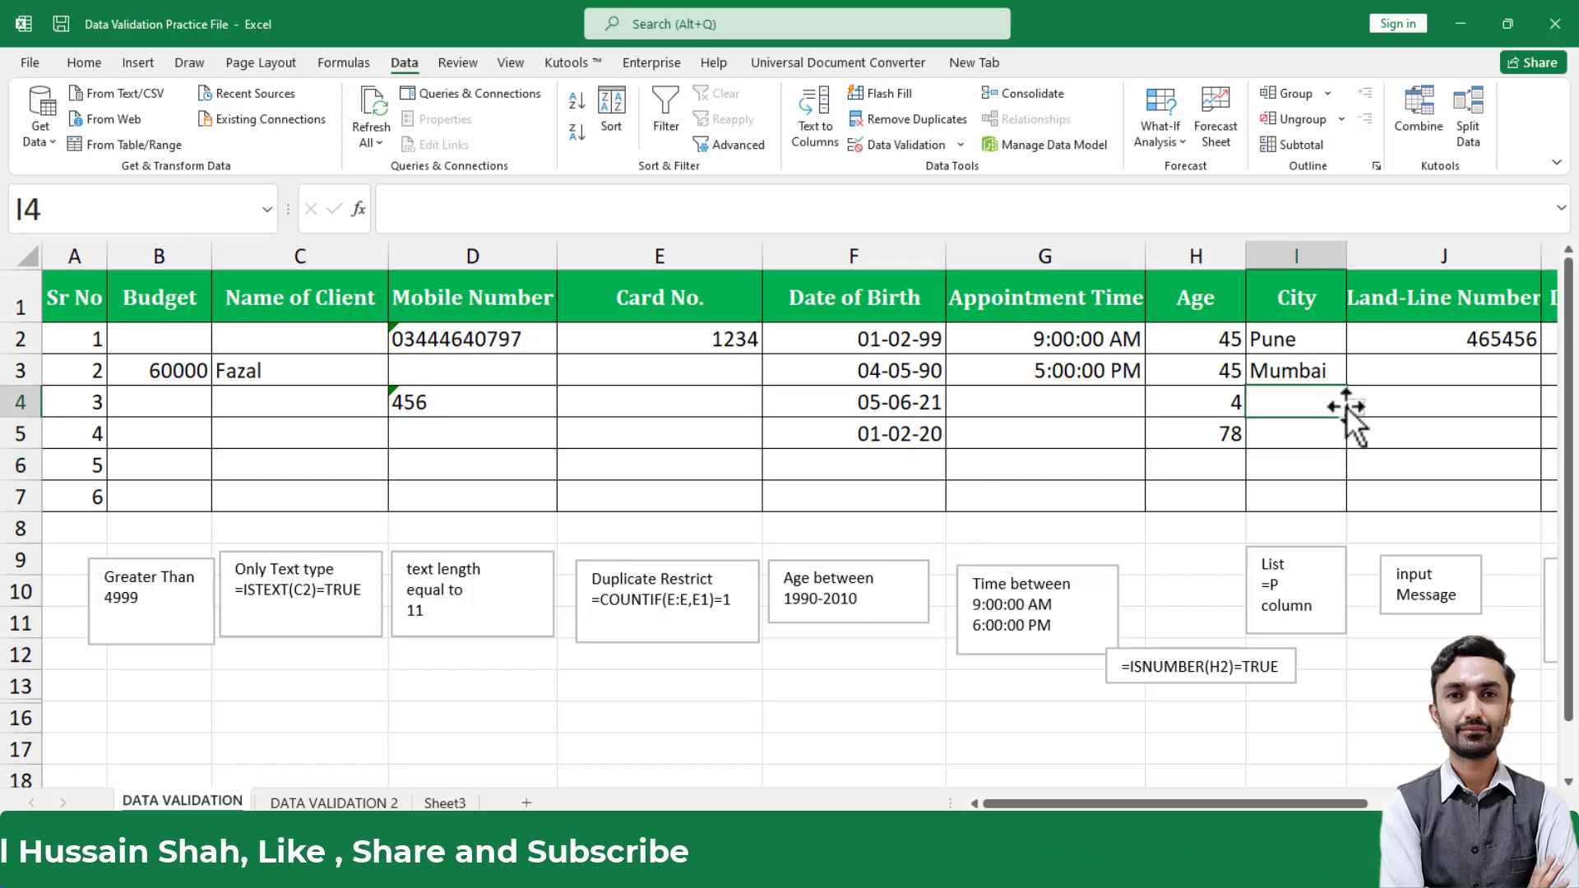
{"action": "left_click", "coordinate": [1353, 407]}
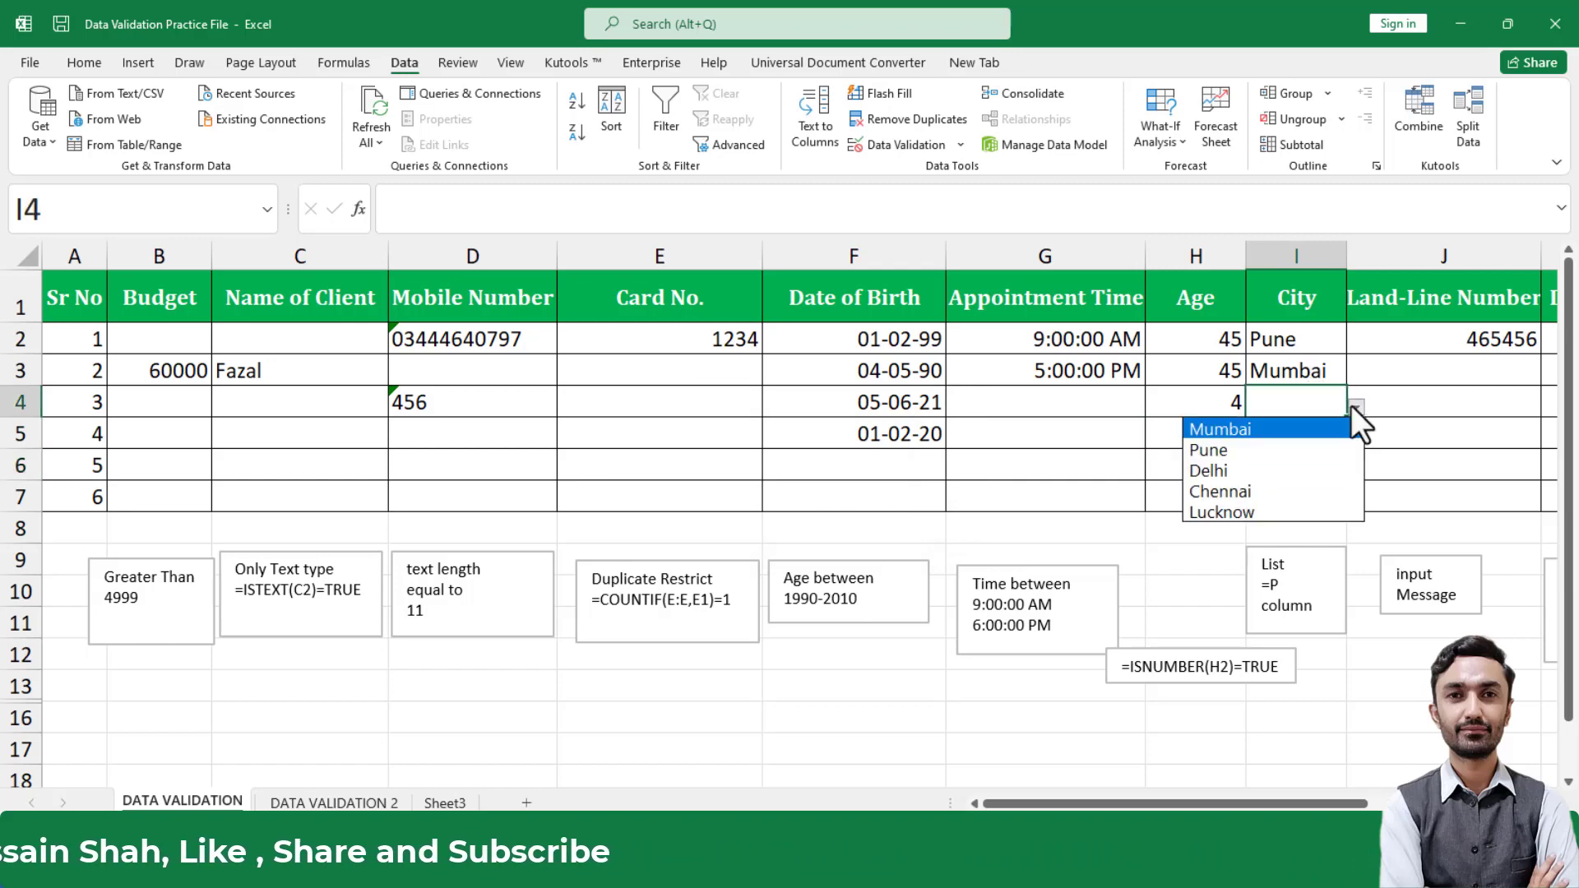
{"action": "left_click", "coordinate": [1282, 459]}
{"action": "left_click", "coordinate": [1430, 403]}
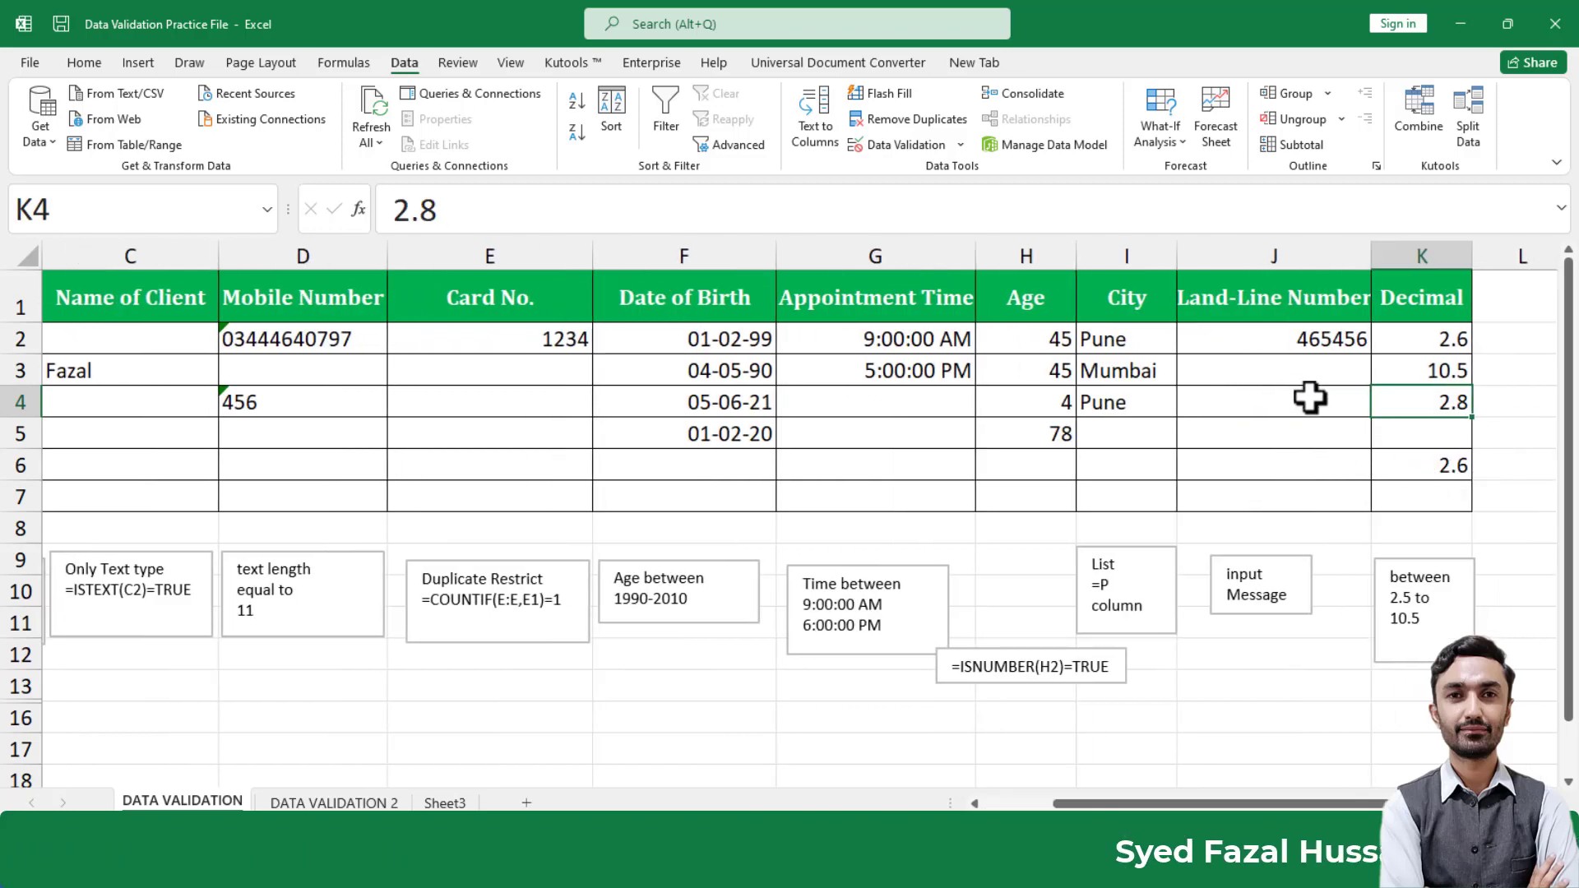
{"action": "left_click", "coordinate": [1310, 399]}
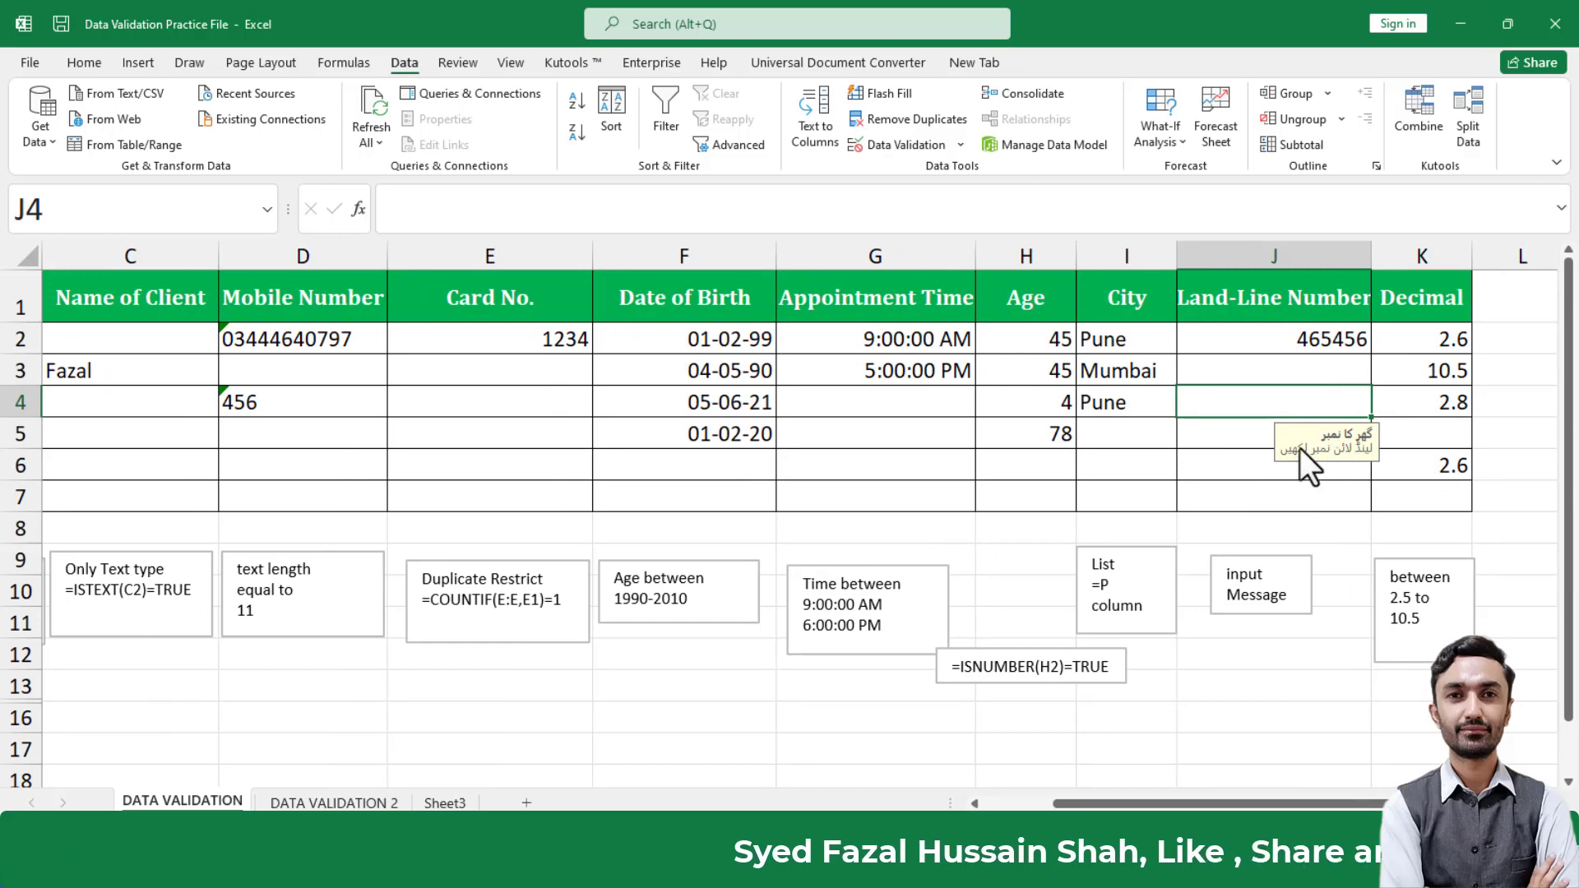
{"action": "left_click", "coordinate": [1438, 431]}
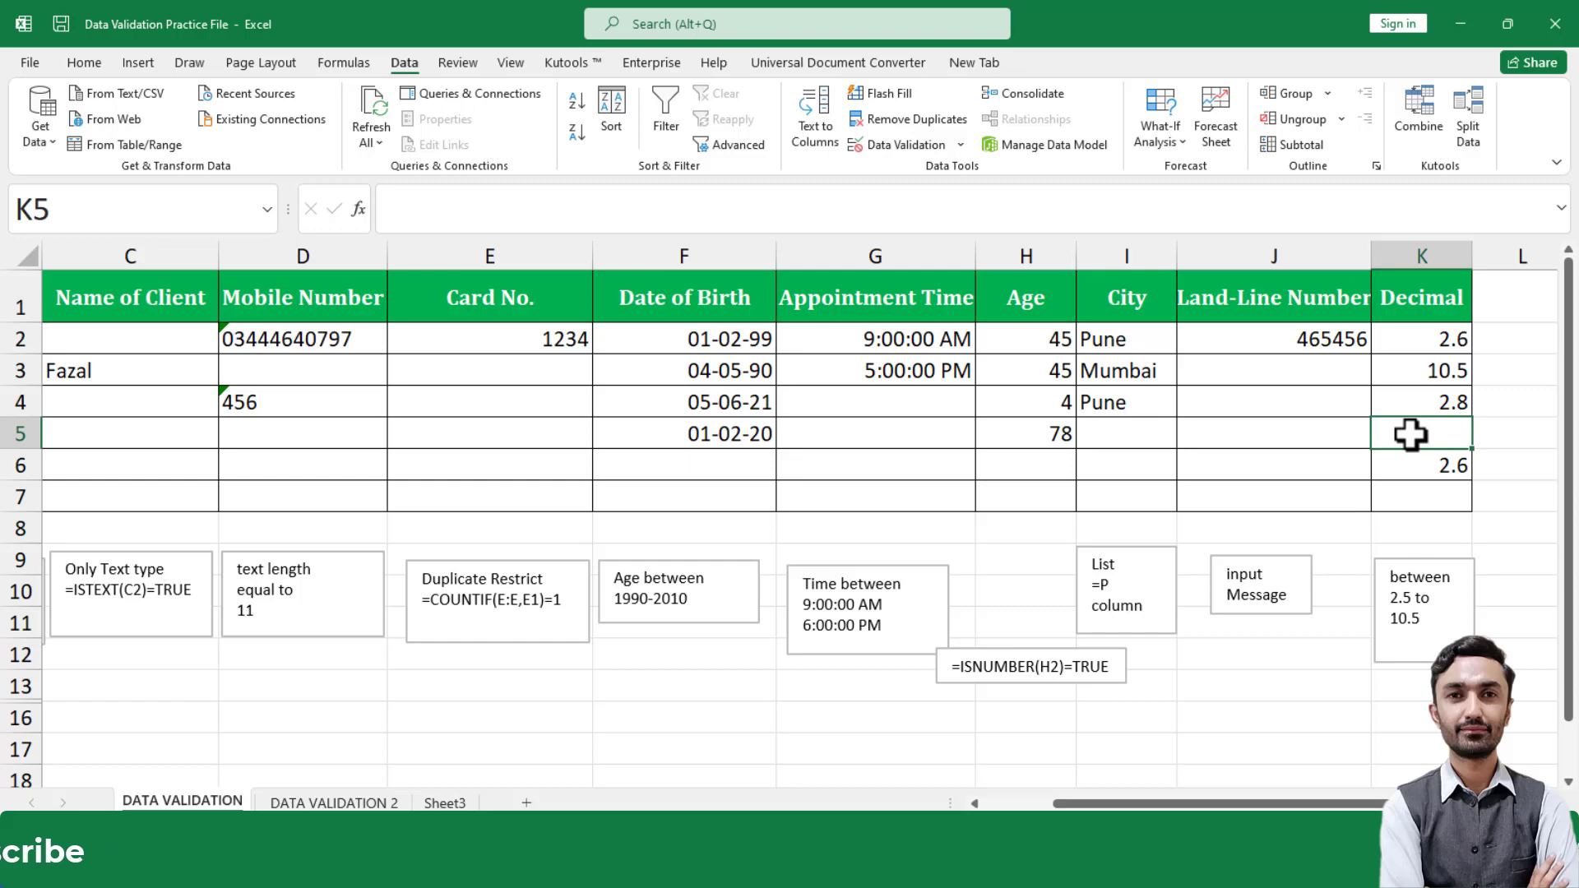
{"action": "type", "text": "11.5"}
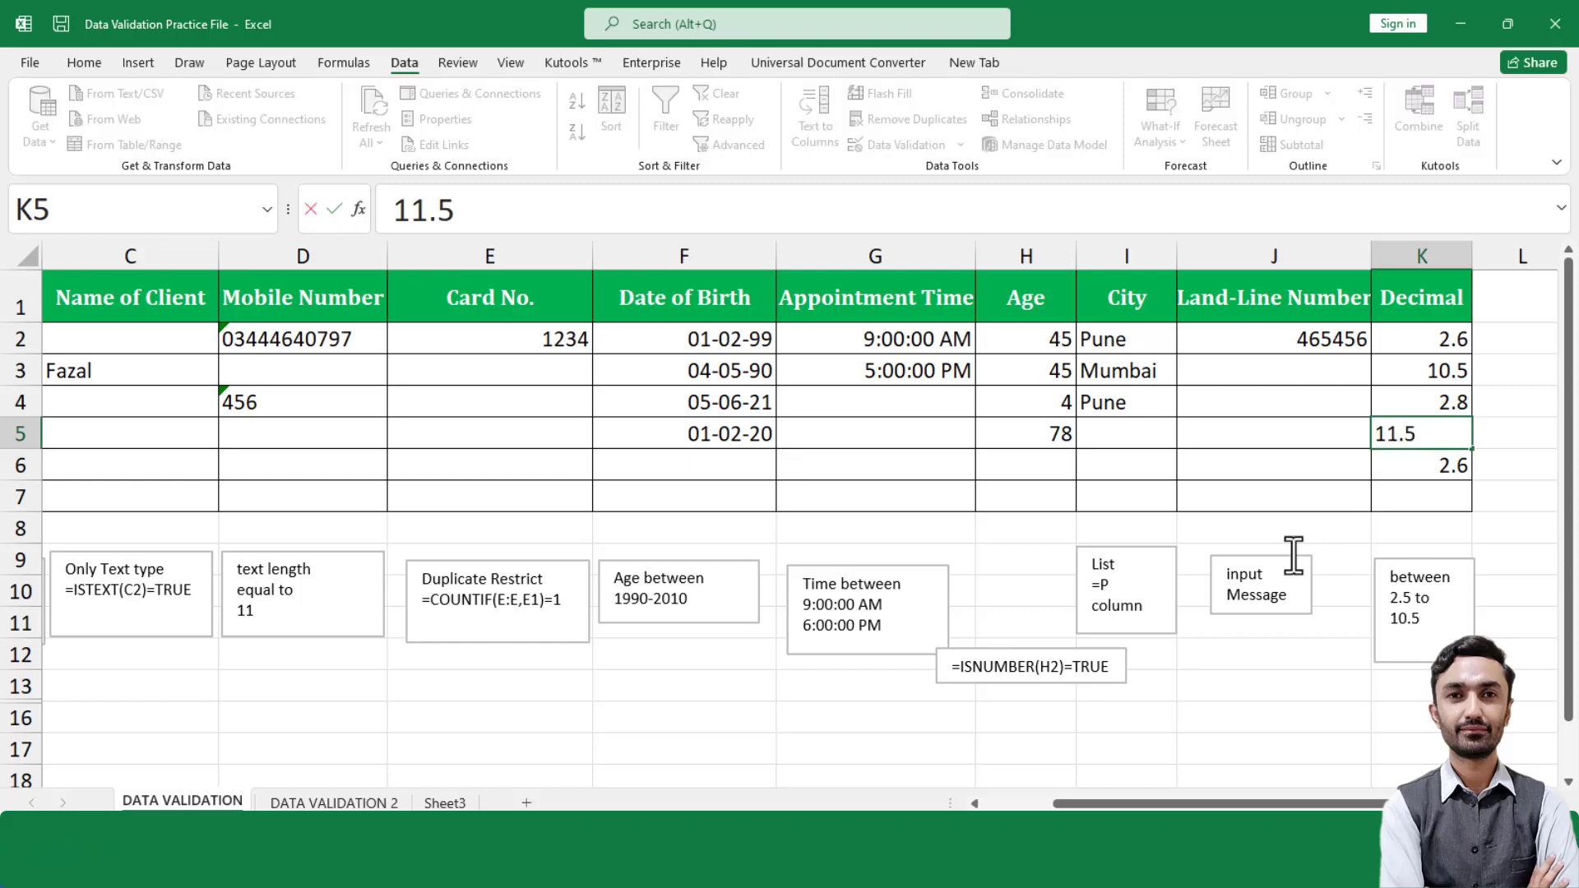
{"action": "key", "text": "Return"}
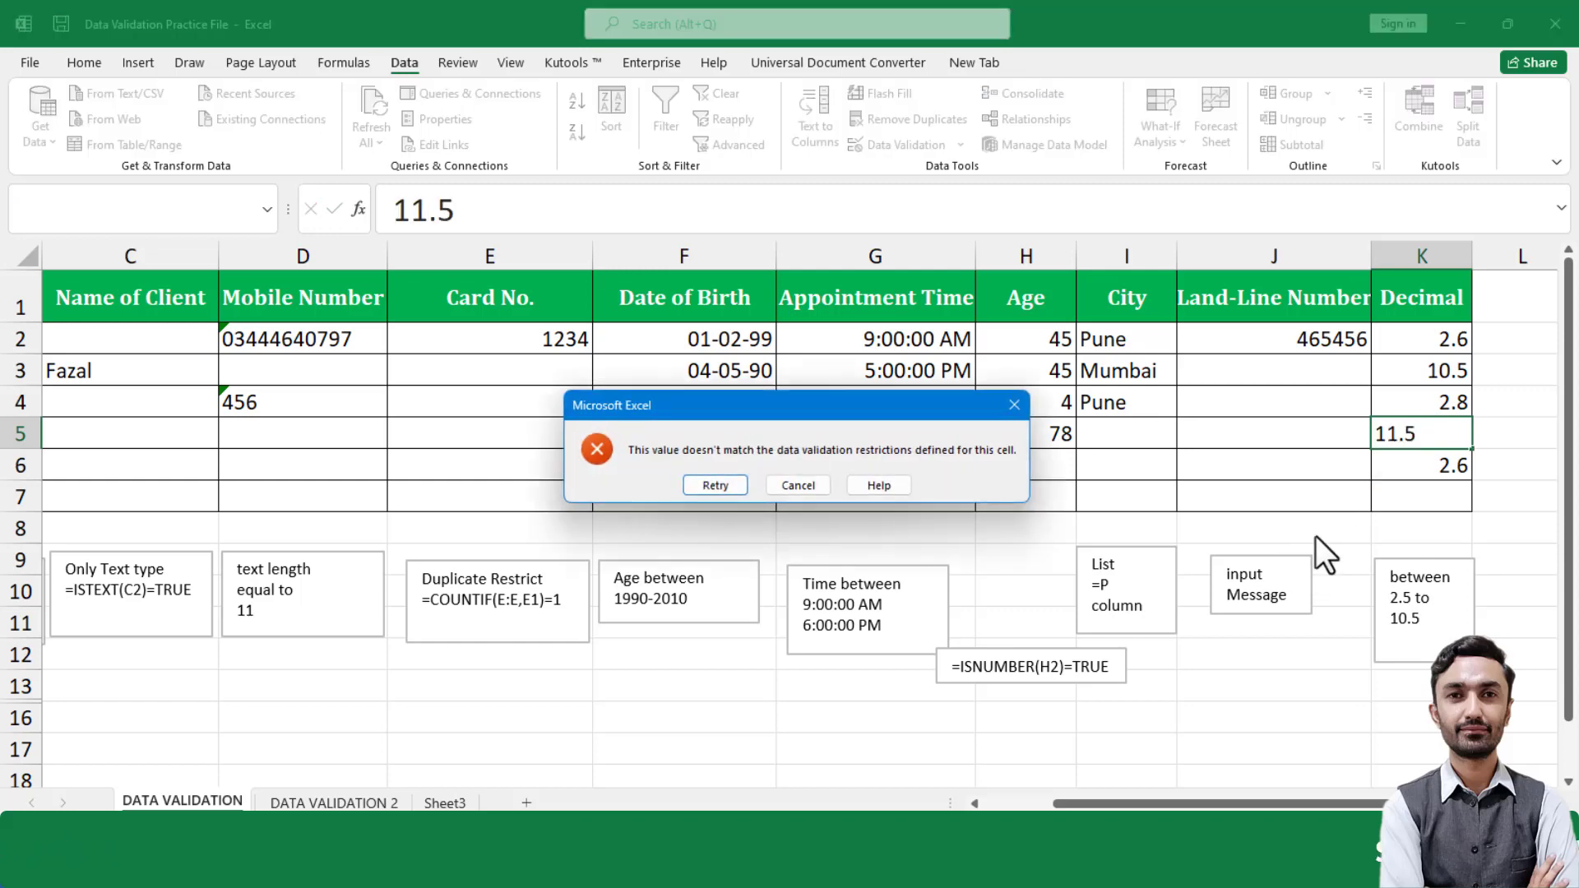
{"action": "left_click", "coordinate": [788, 488]}
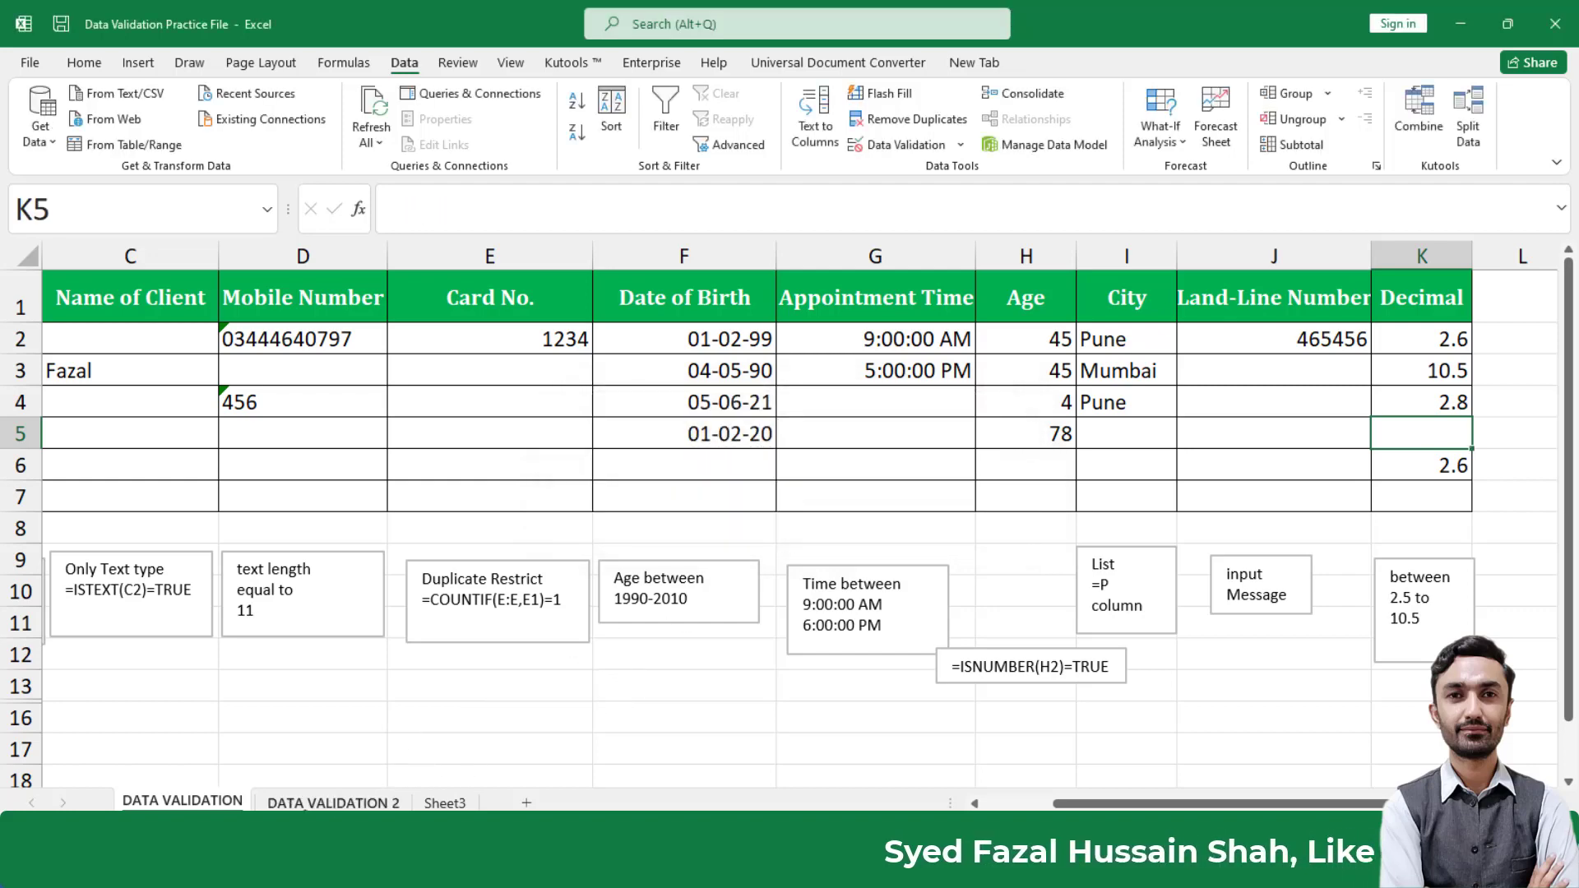
On DATA VALIDATION 2, set B2 to India and C2 to Chhattisgarh(Raipur)
{"action": "left_click", "coordinate": [334, 802]}
{"action": "left_click", "coordinate": [685, 611]}
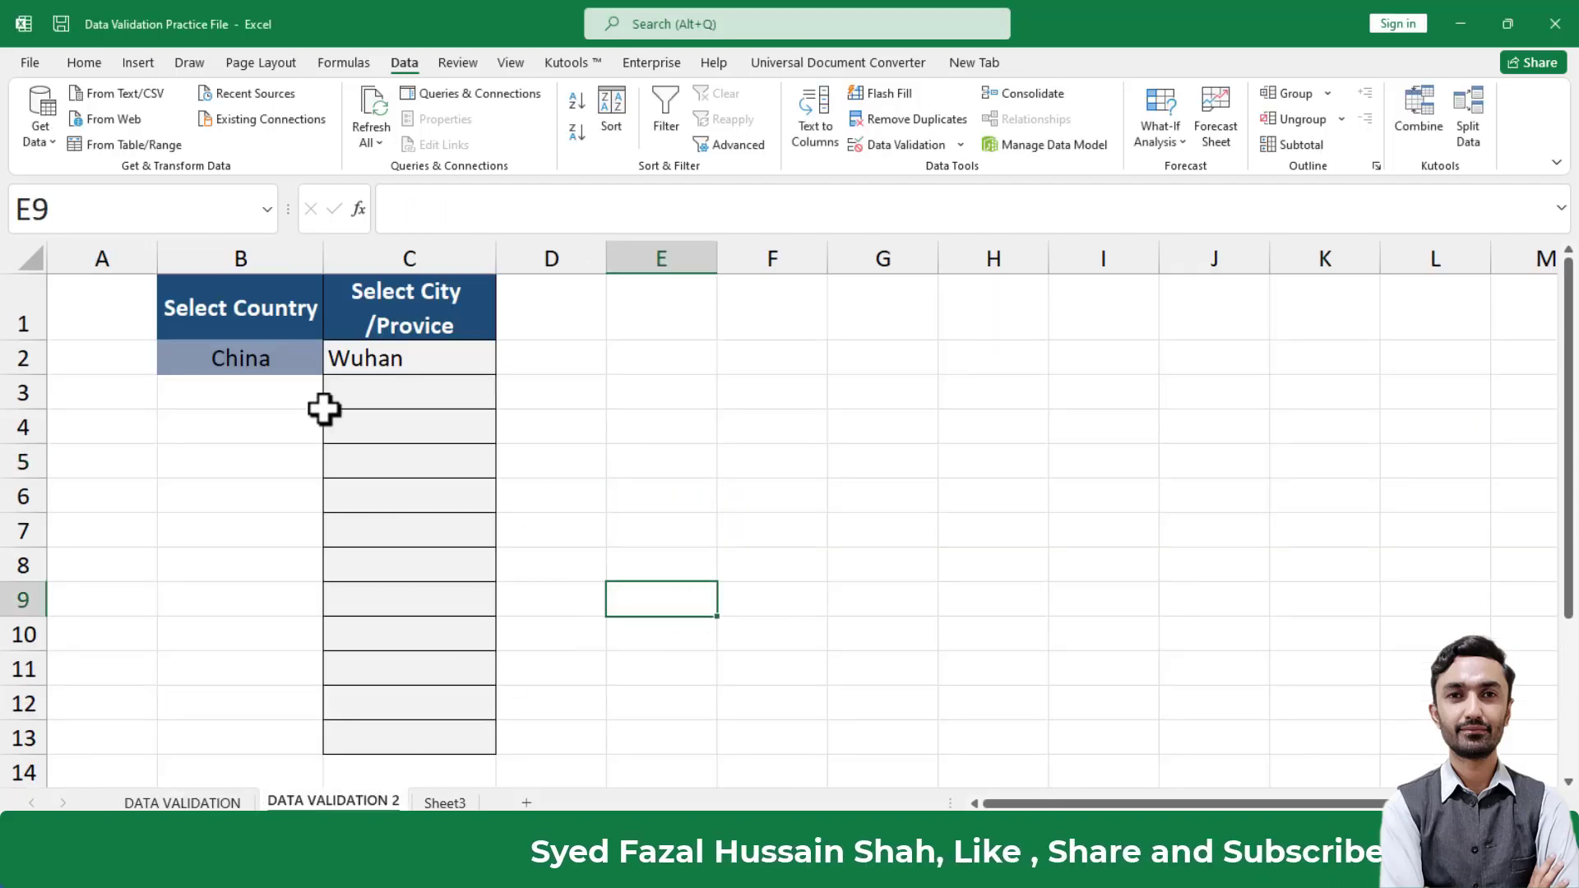
{"action": "left_click", "coordinate": [296, 362]}
{"action": "left_click", "coordinate": [332, 366]}
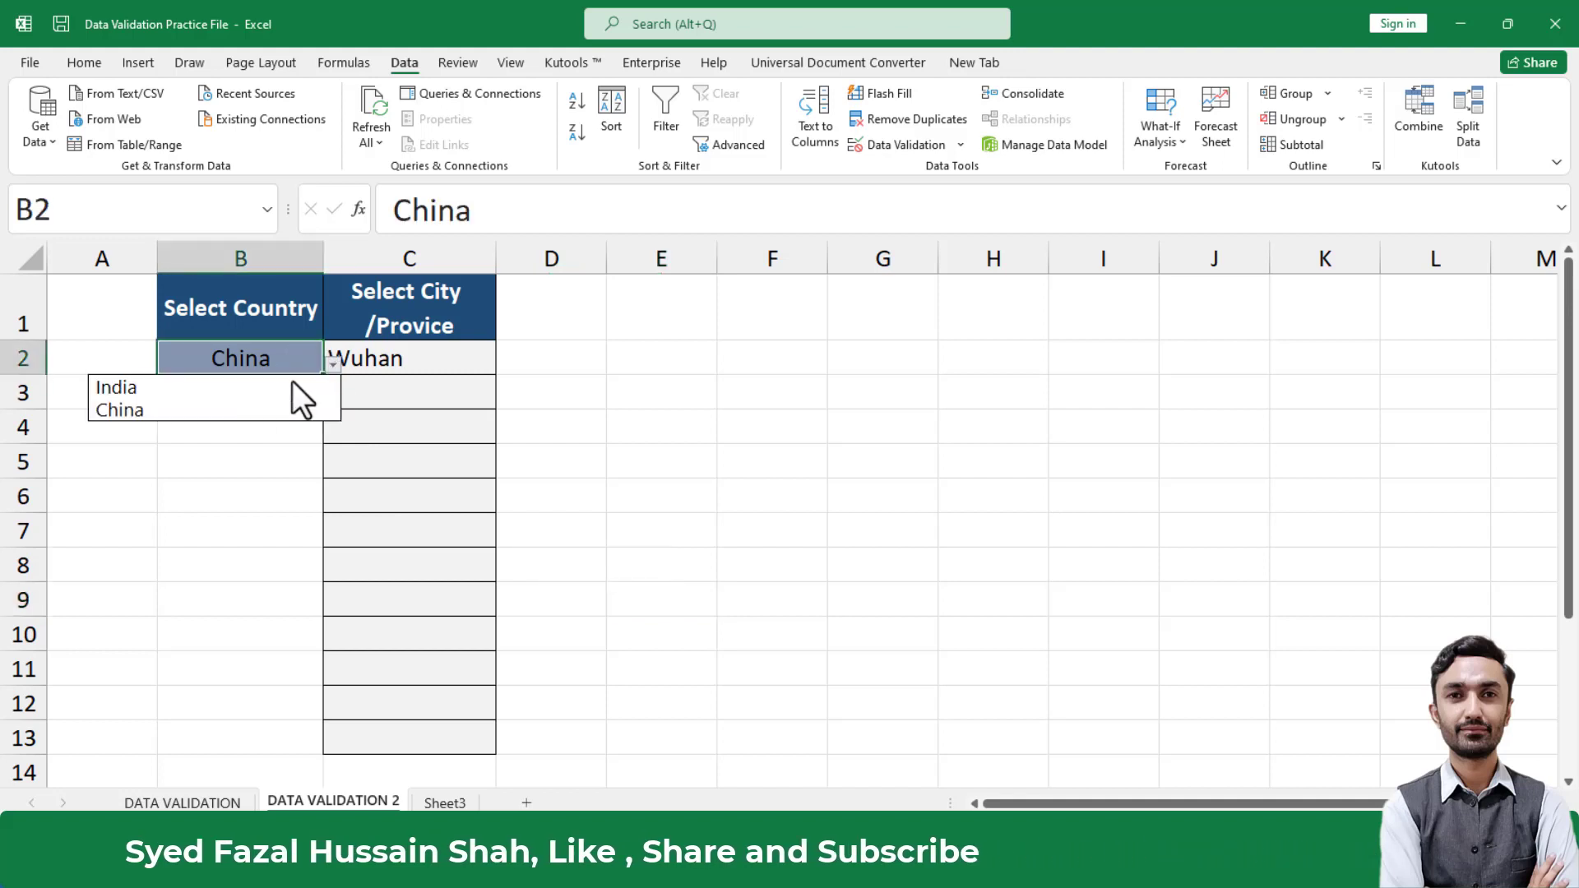
{"action": "left_click", "coordinate": [246, 389]}
{"action": "left_click", "coordinate": [427, 360]}
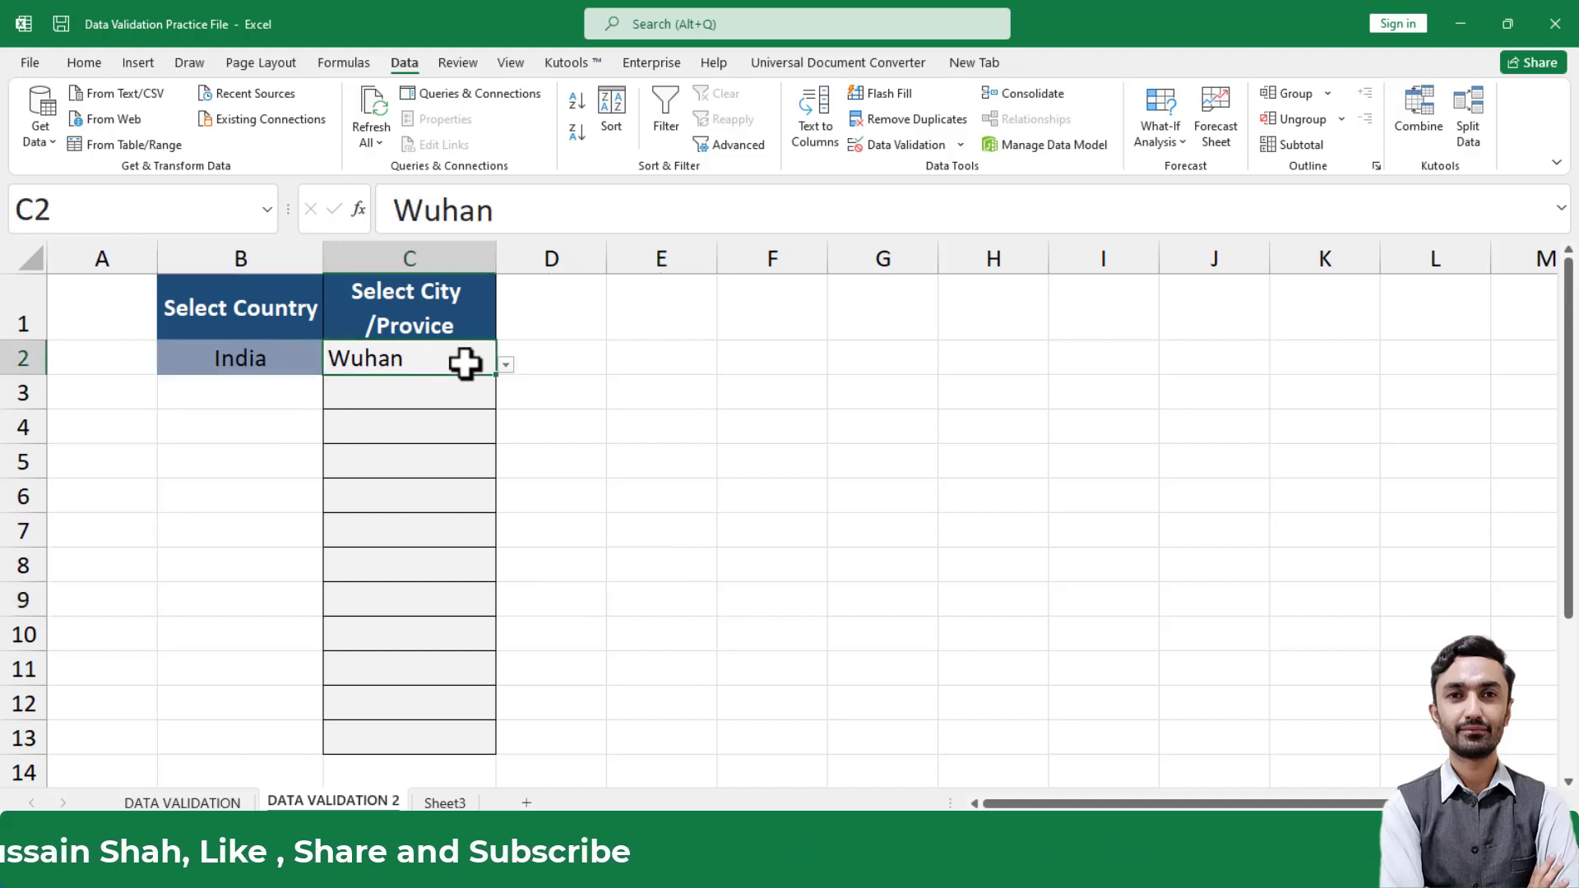
{"action": "left_click", "coordinate": [506, 364]}
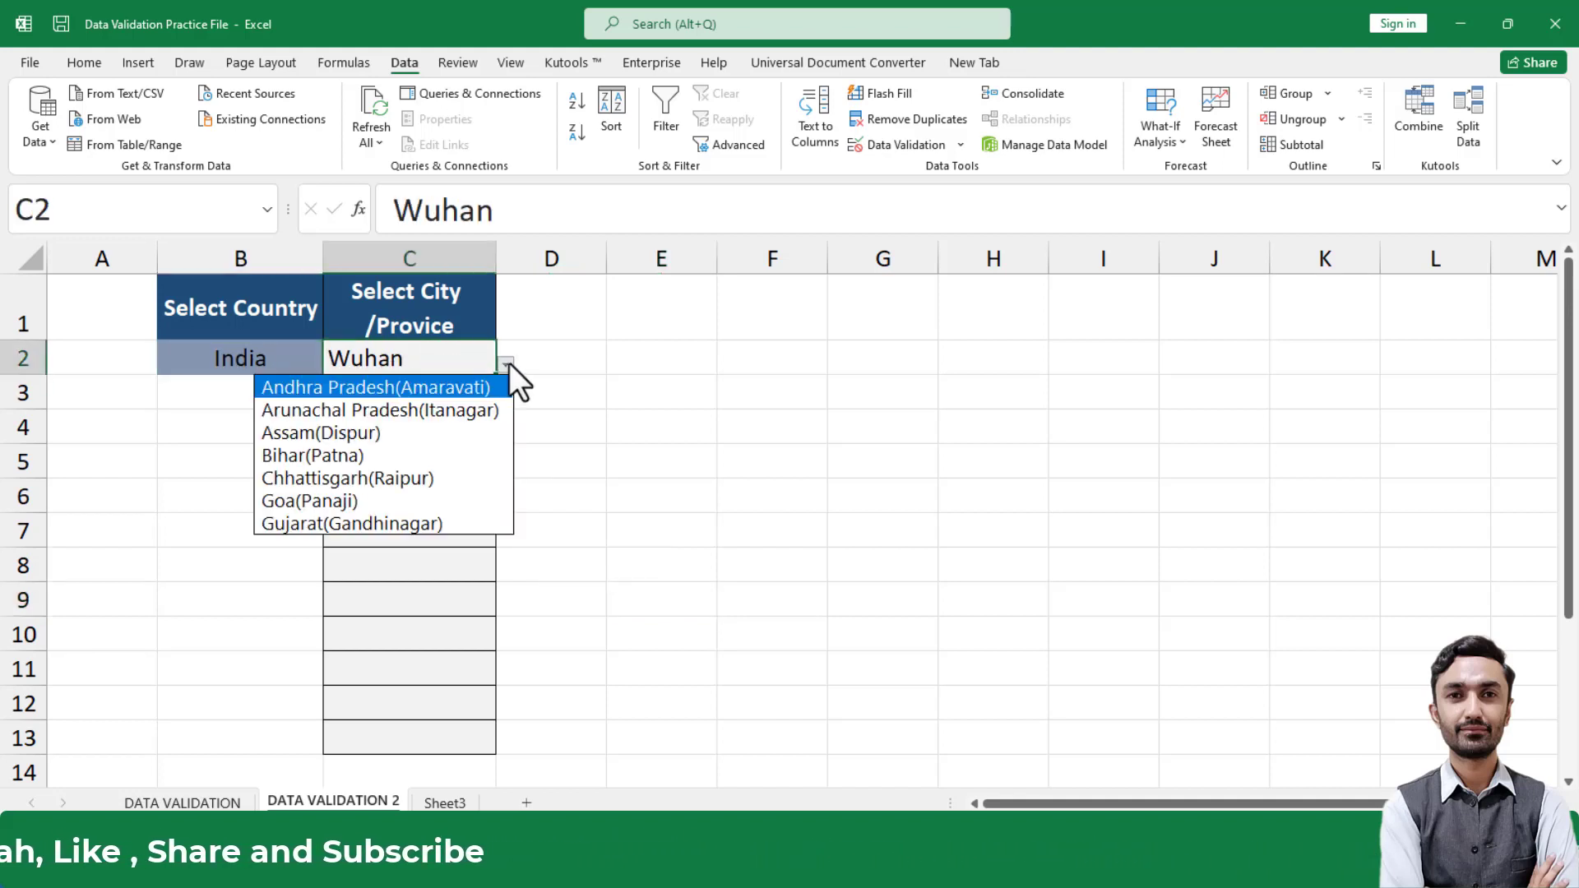
{"action": "left_click", "coordinate": [412, 480]}
Change B2 to China, pick Wuhan in C2, then replace it with Shanghai
{"action": "left_click", "coordinate": [321, 364]}
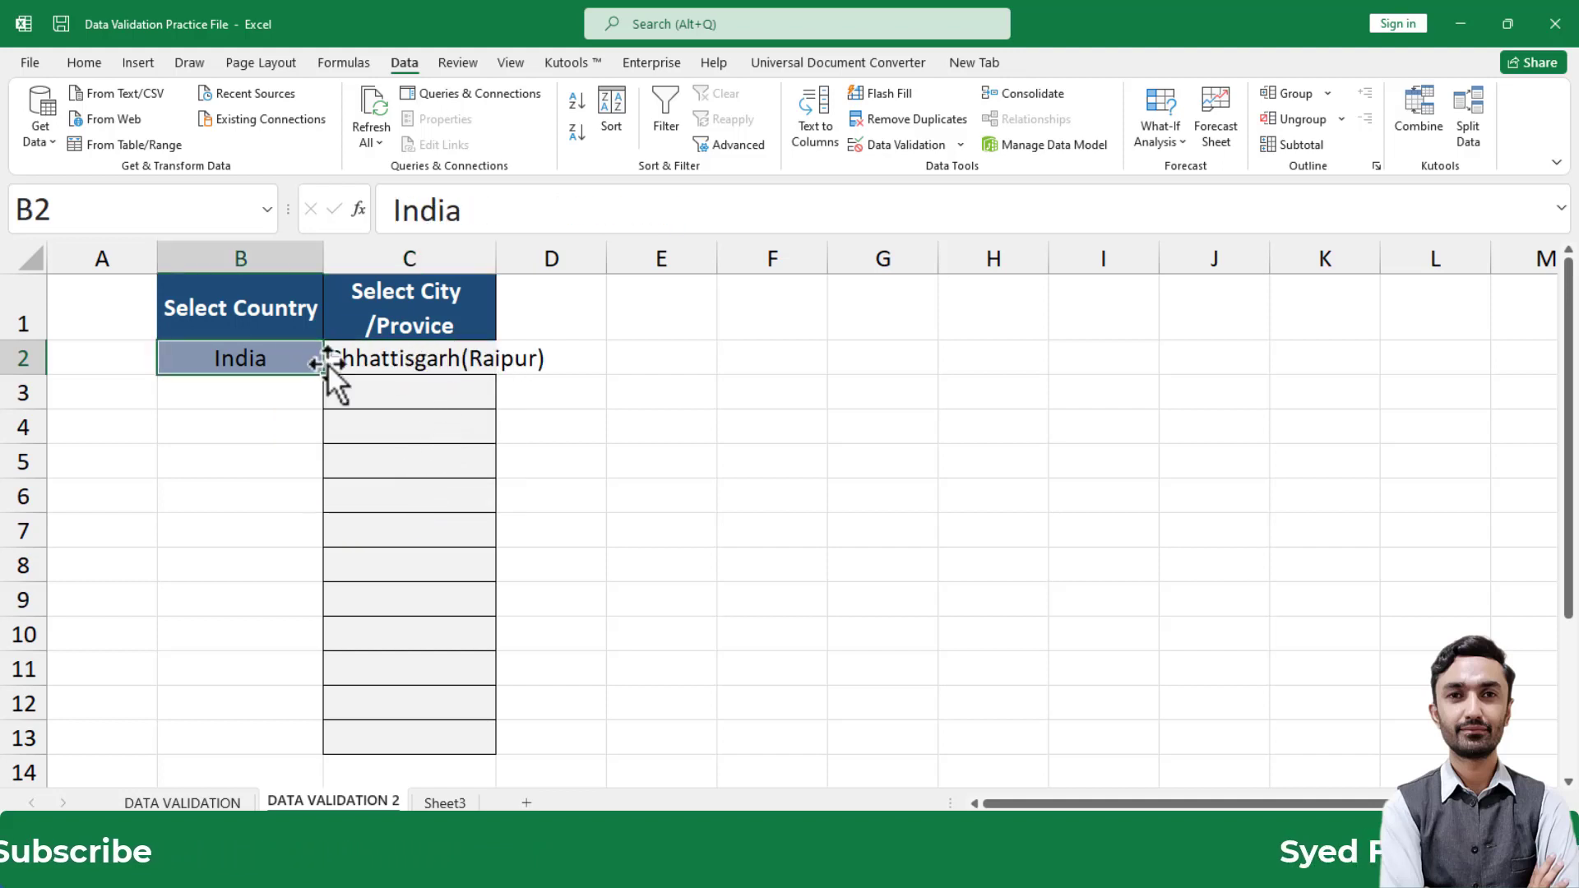
{"action": "left_click", "coordinate": [331, 363]}
{"action": "left_click", "coordinate": [239, 408]}
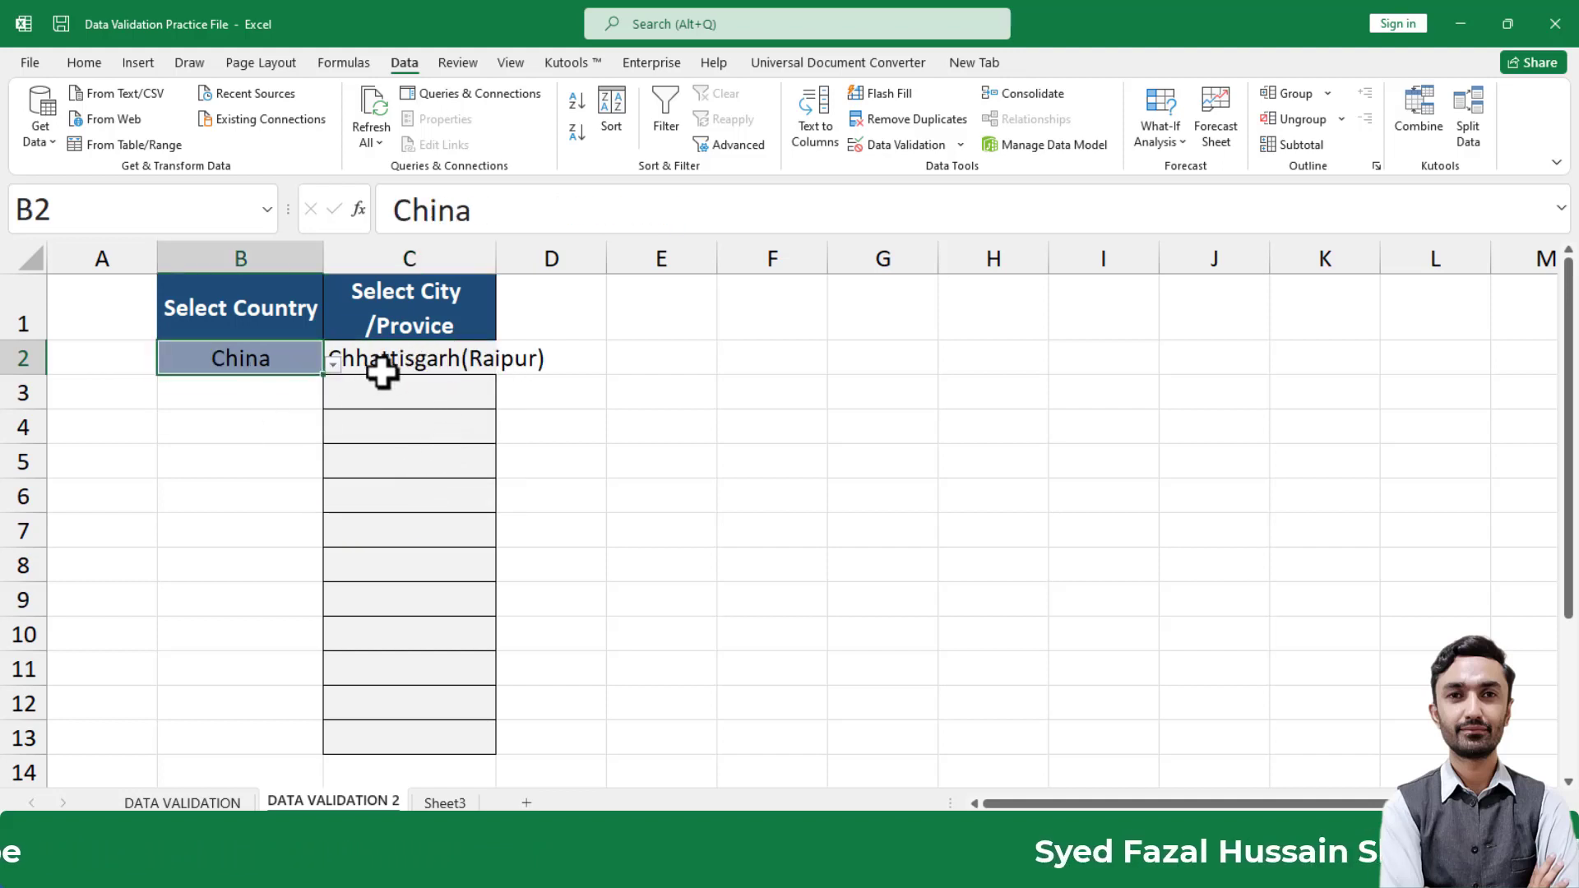
{"action": "left_click", "coordinate": [474, 364]}
{"action": "left_click", "coordinate": [507, 364]}
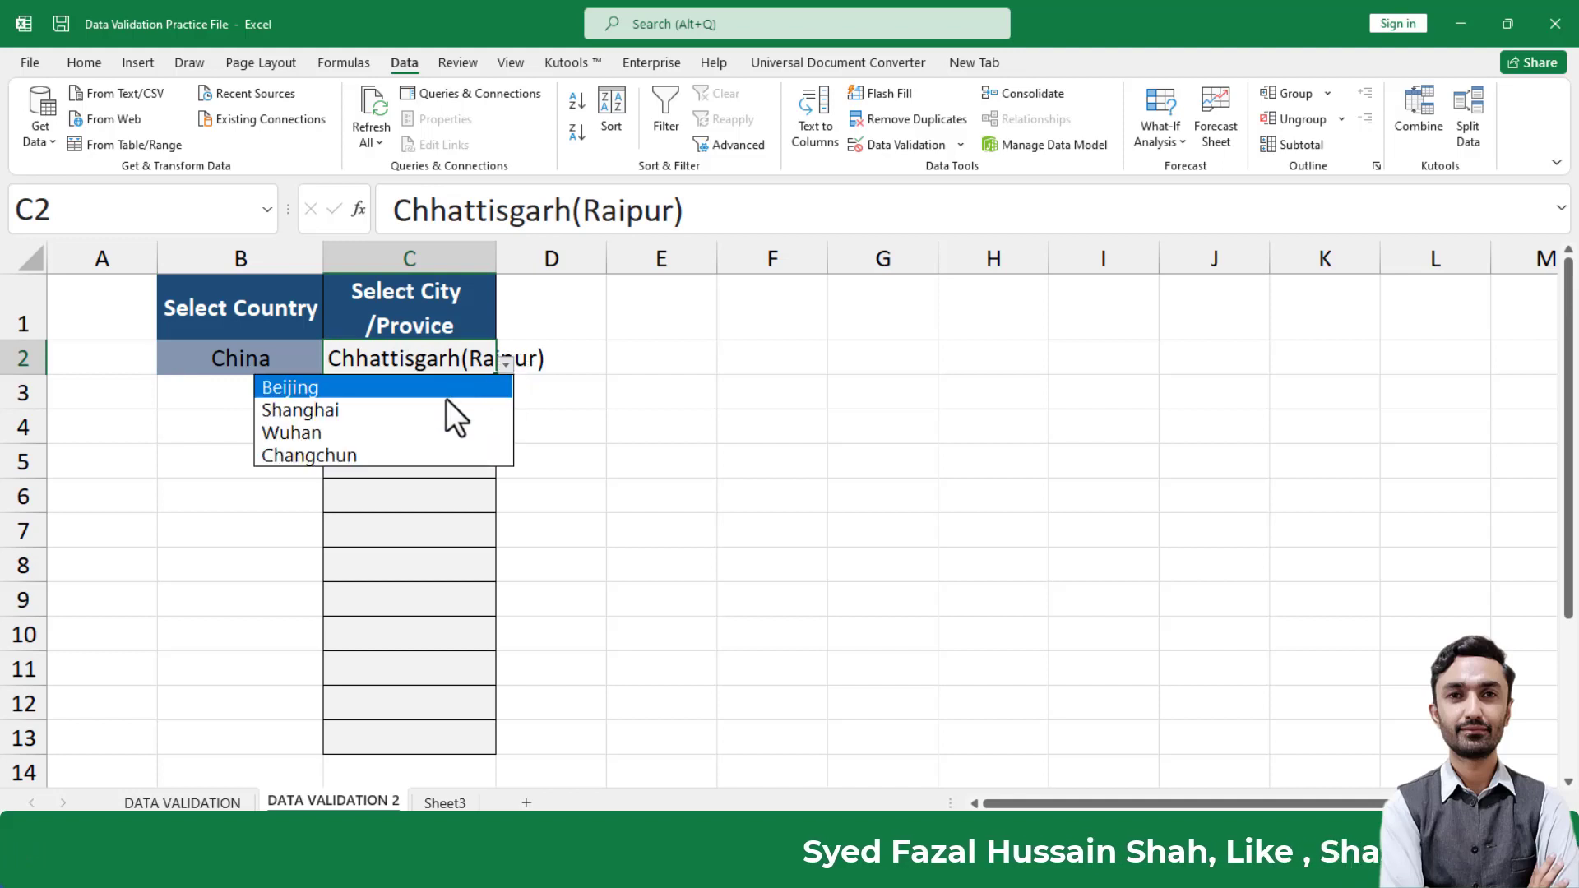
{"action": "left_click", "coordinate": [402, 438]}
{"action": "left_click", "coordinate": [635, 435]}
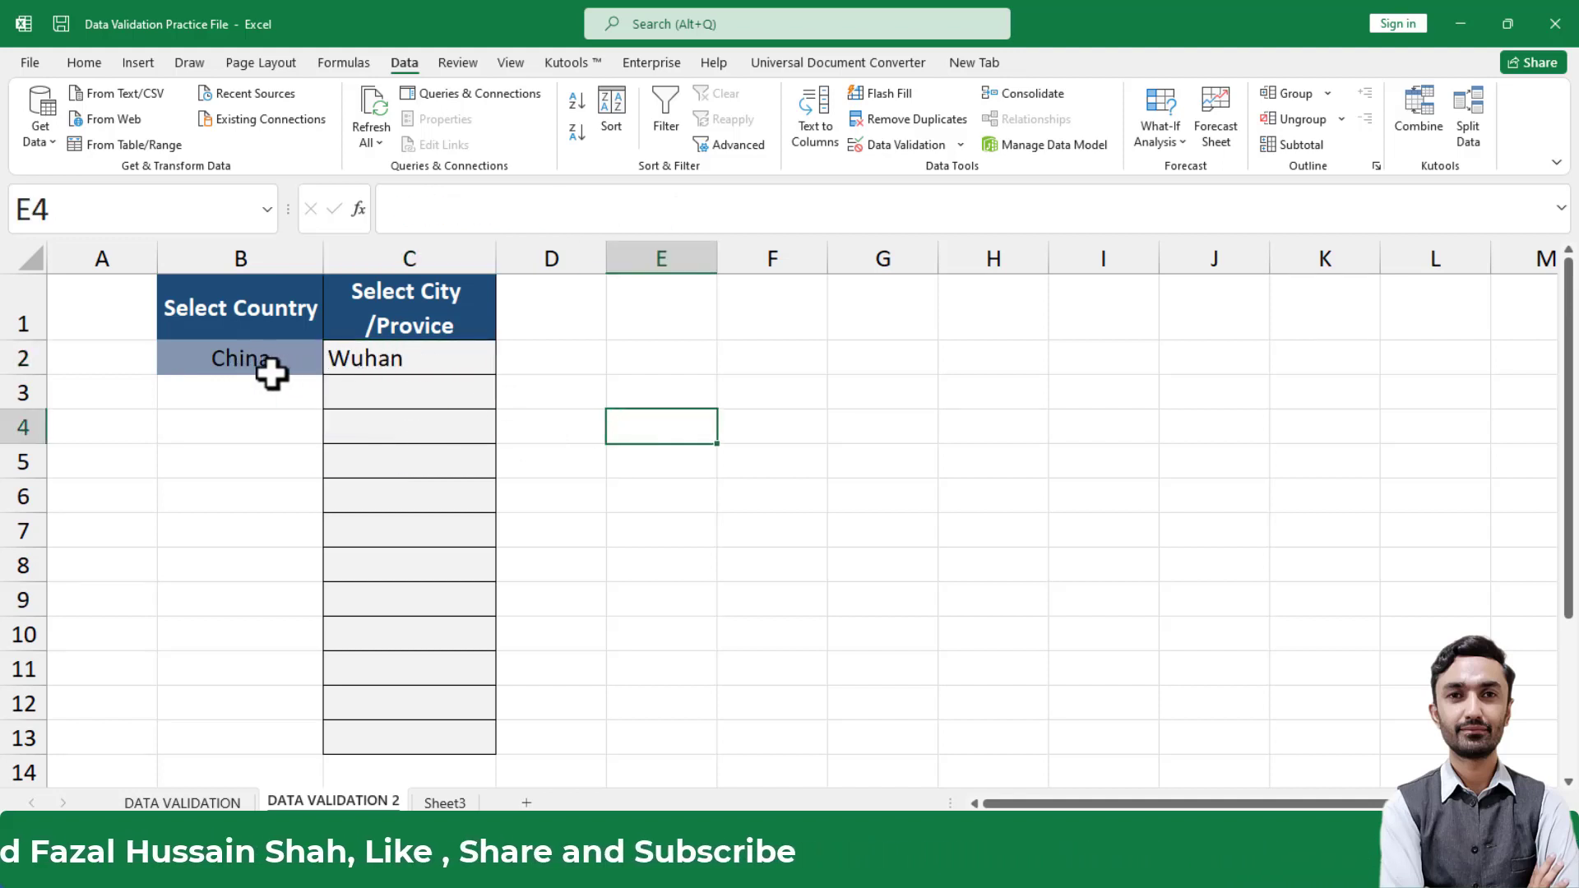
{"action": "left_click", "coordinate": [372, 362]}
{"action": "left_click", "coordinate": [505, 362]}
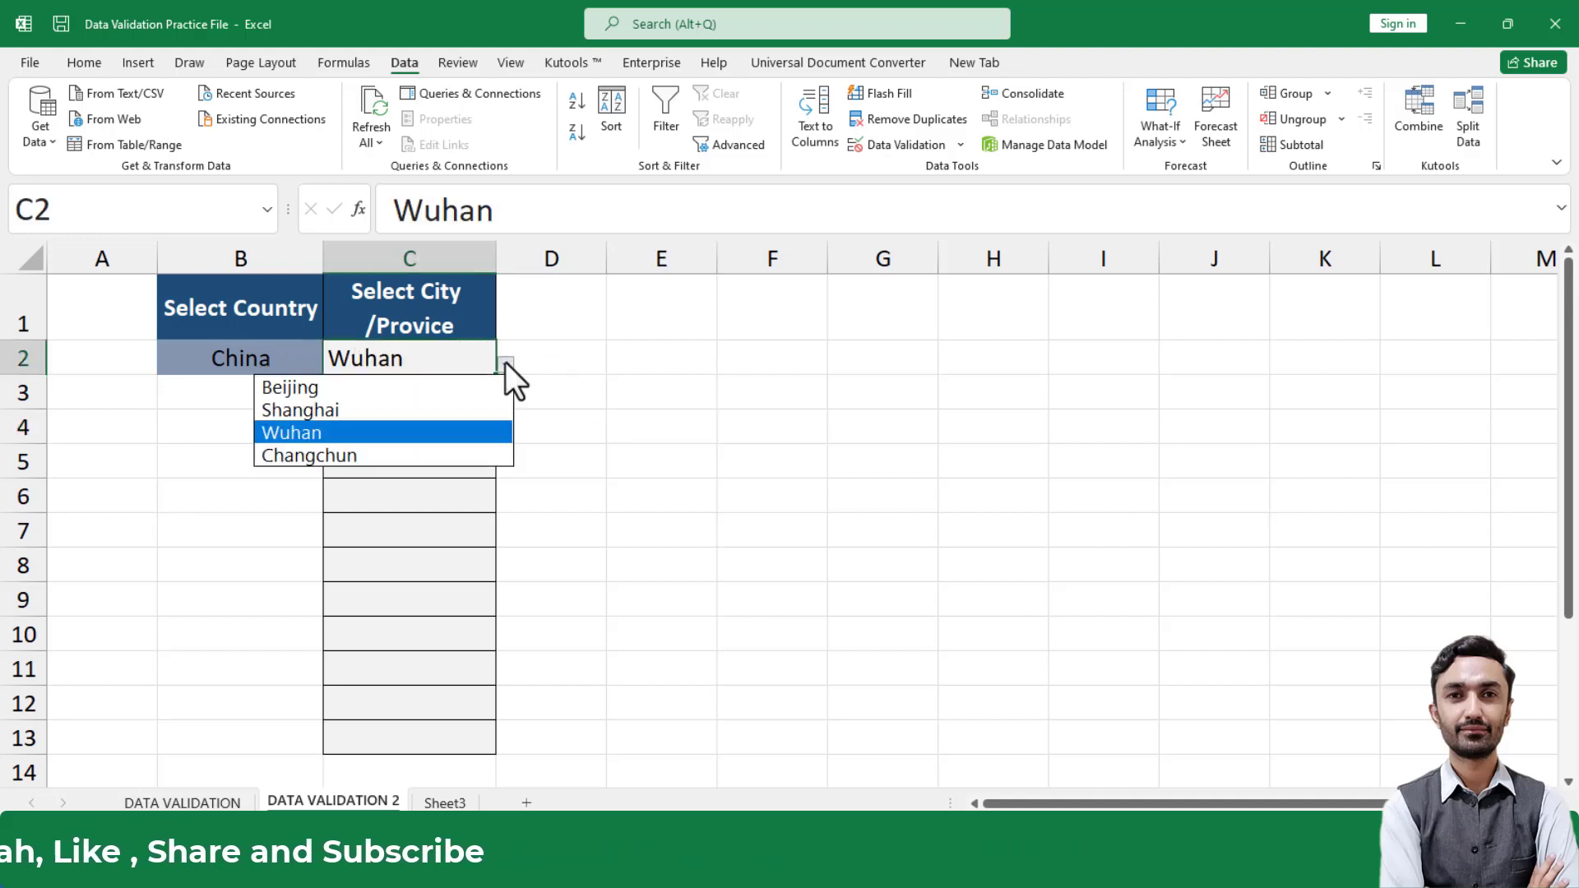
{"action": "left_click", "coordinate": [466, 409]}
{"action": "left_click", "coordinate": [632, 422]}
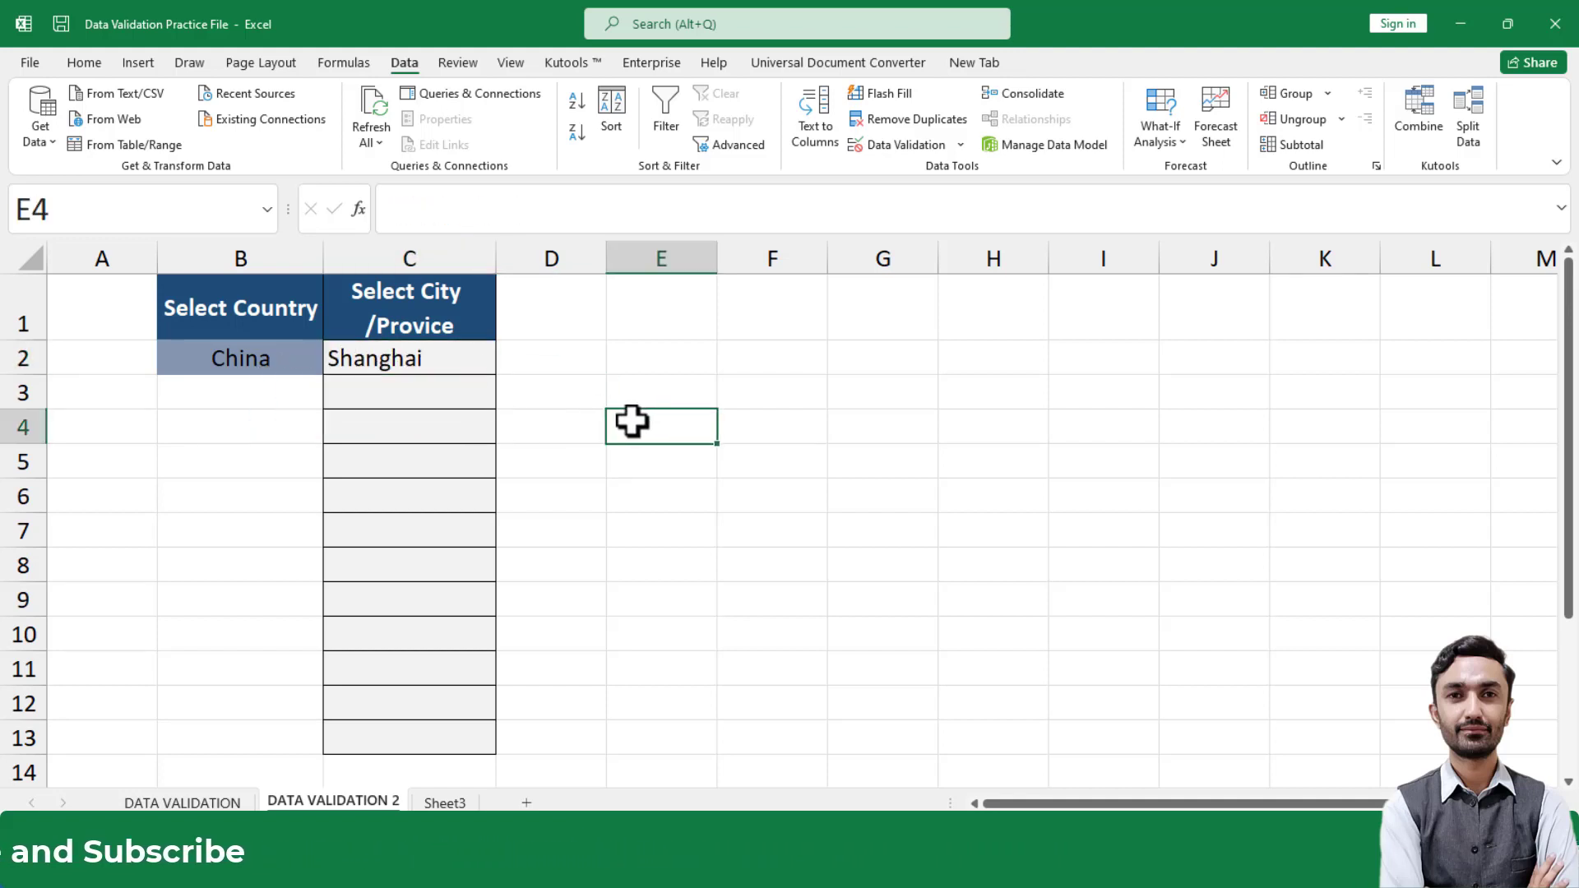
Back on the DATA VALIDATION sheet, try budget 45 in B2 and cancel the rejection
{"action": "left_click", "coordinate": [194, 803]}
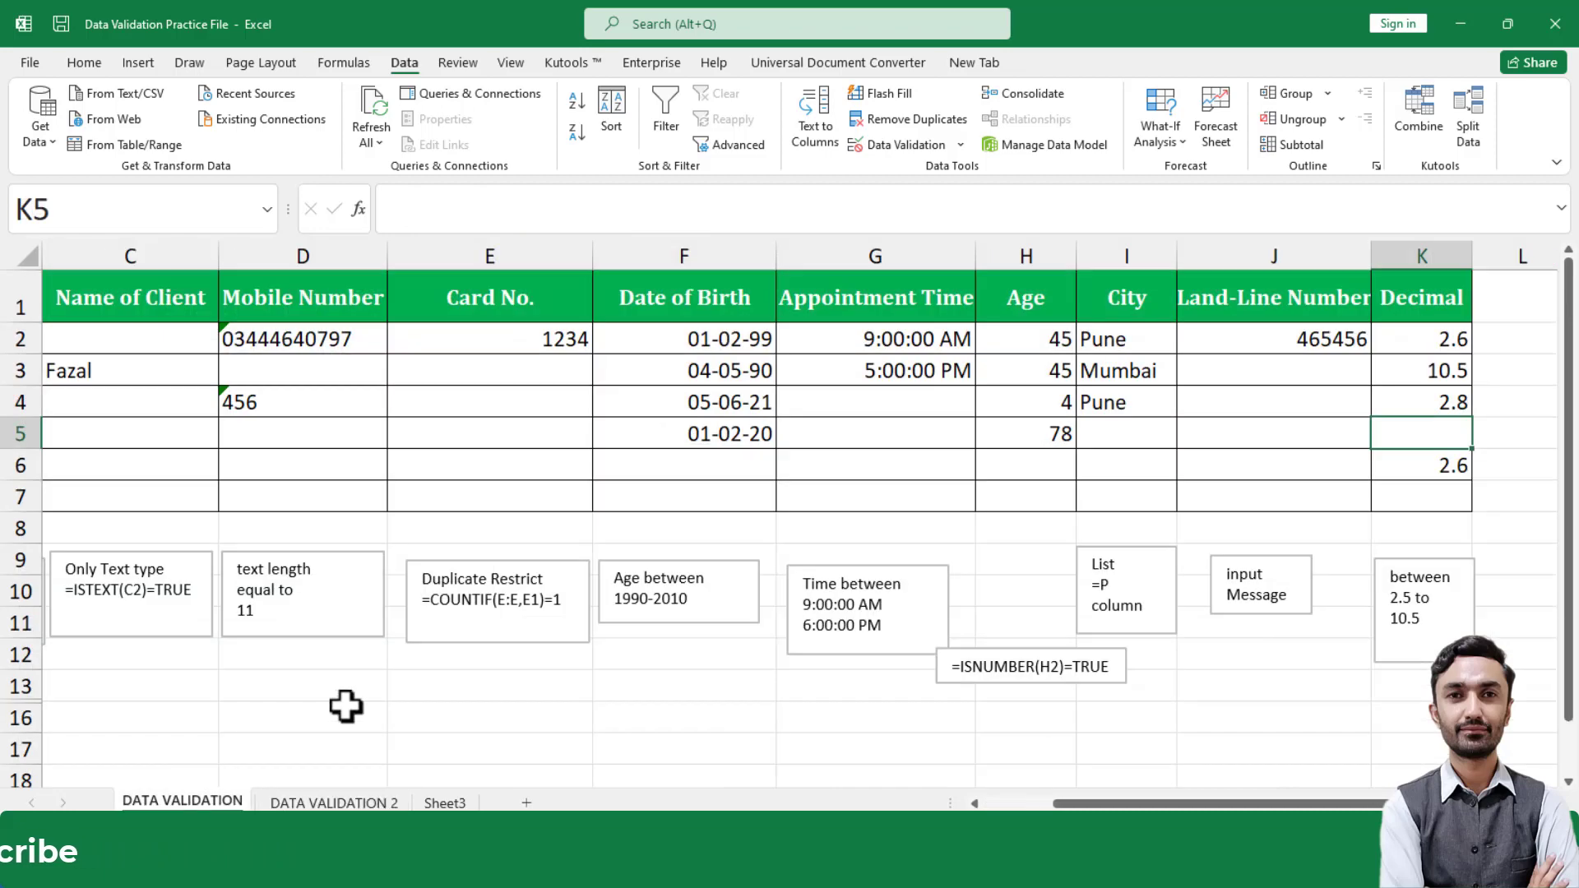
{"action": "key", "text": "ctrl+Home"}
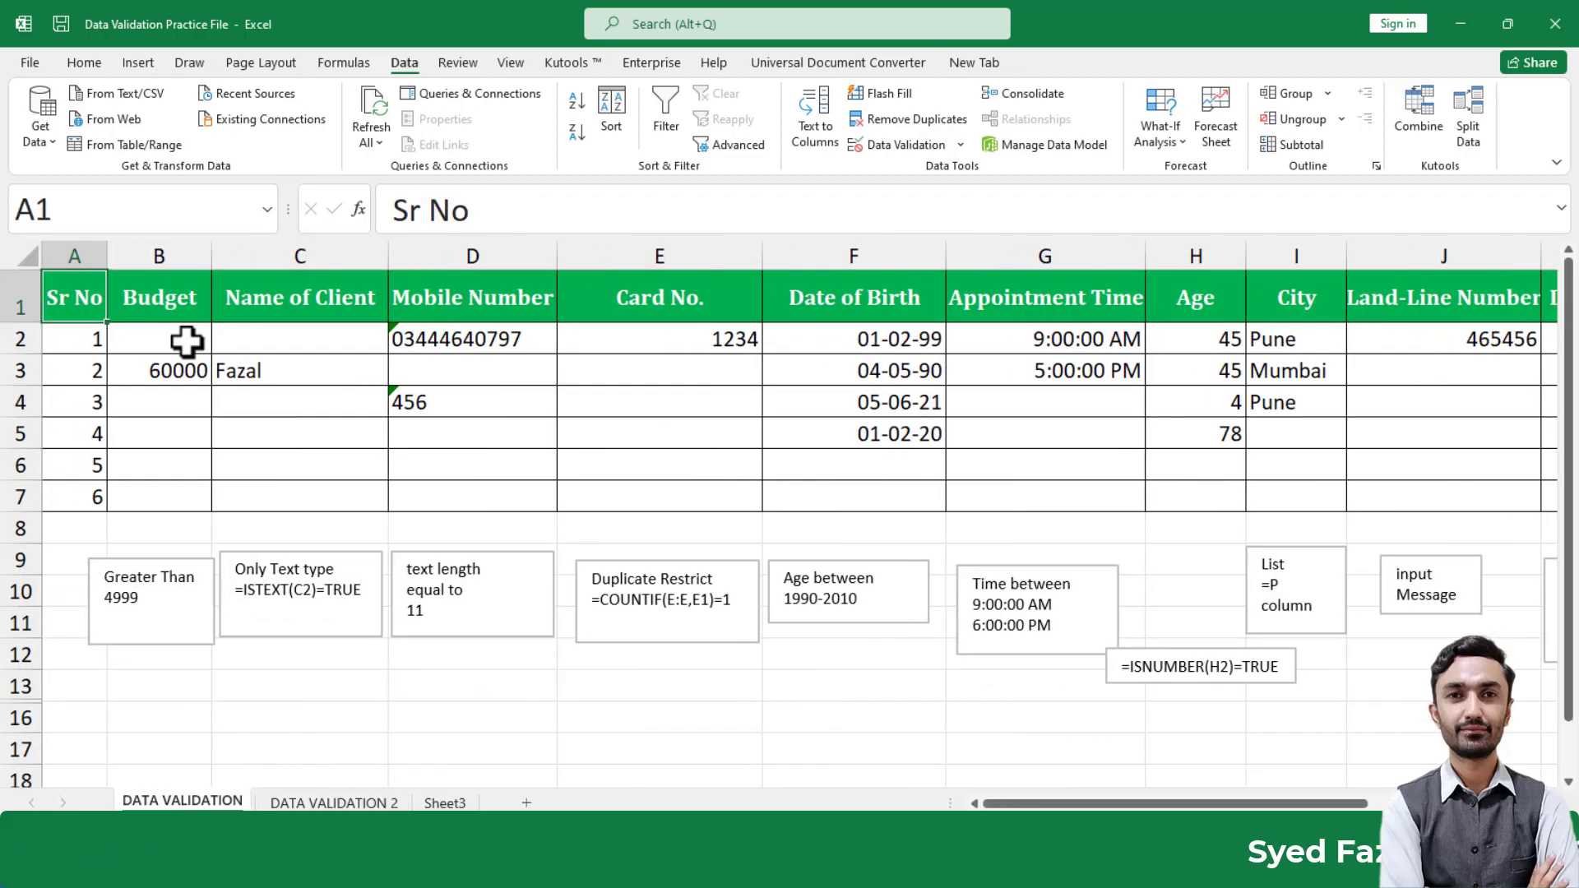
{"action": "left_click", "coordinate": [187, 342]}
{"action": "type", "text": "45"}
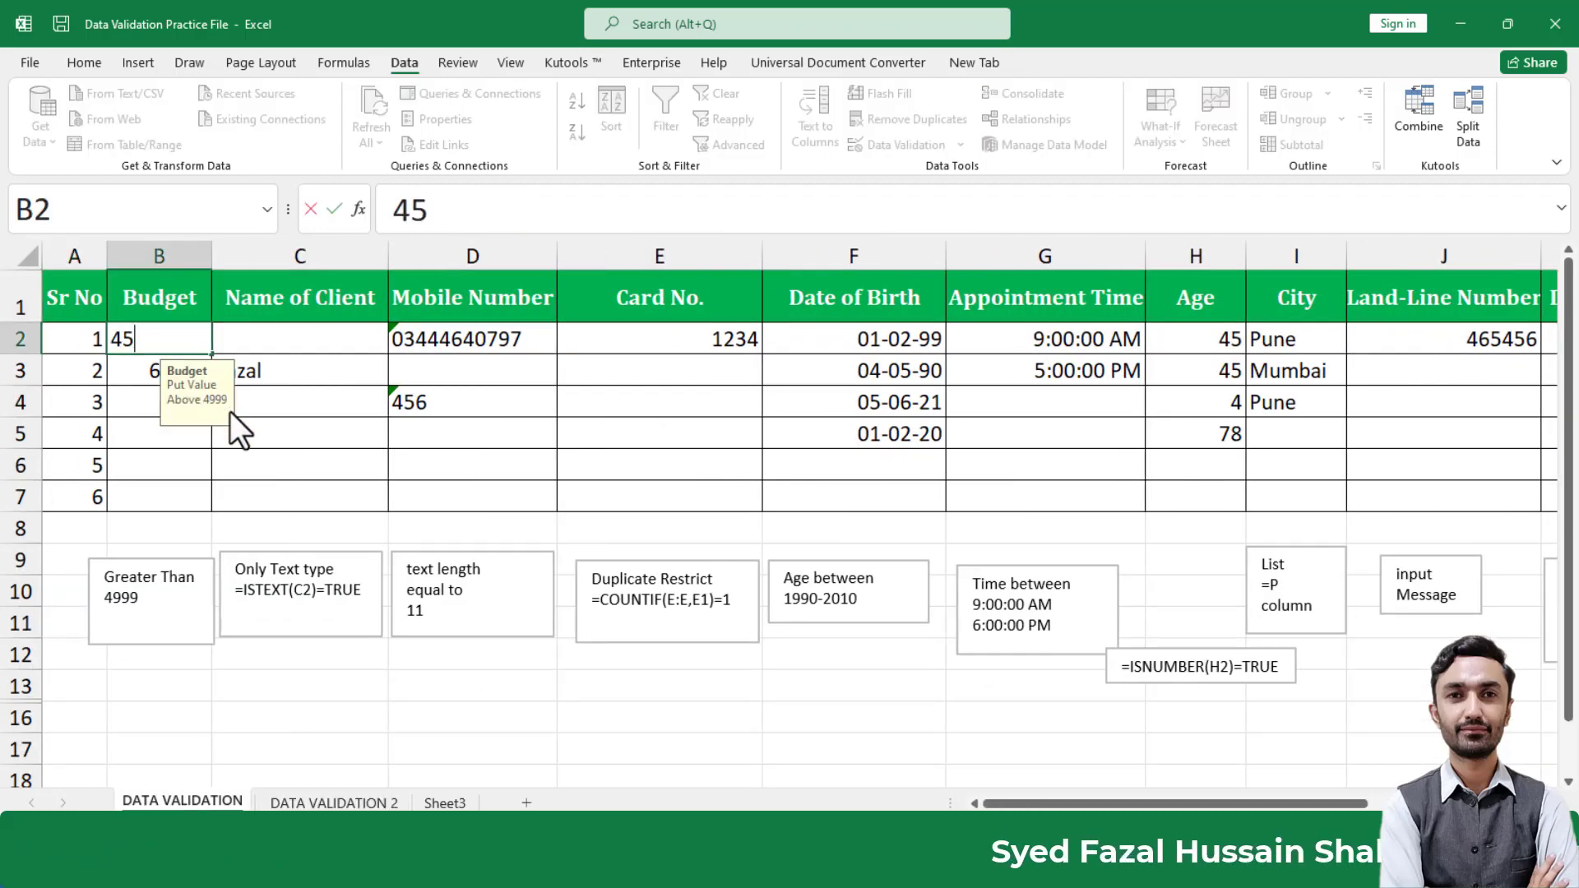
{"action": "key", "text": "Return"}
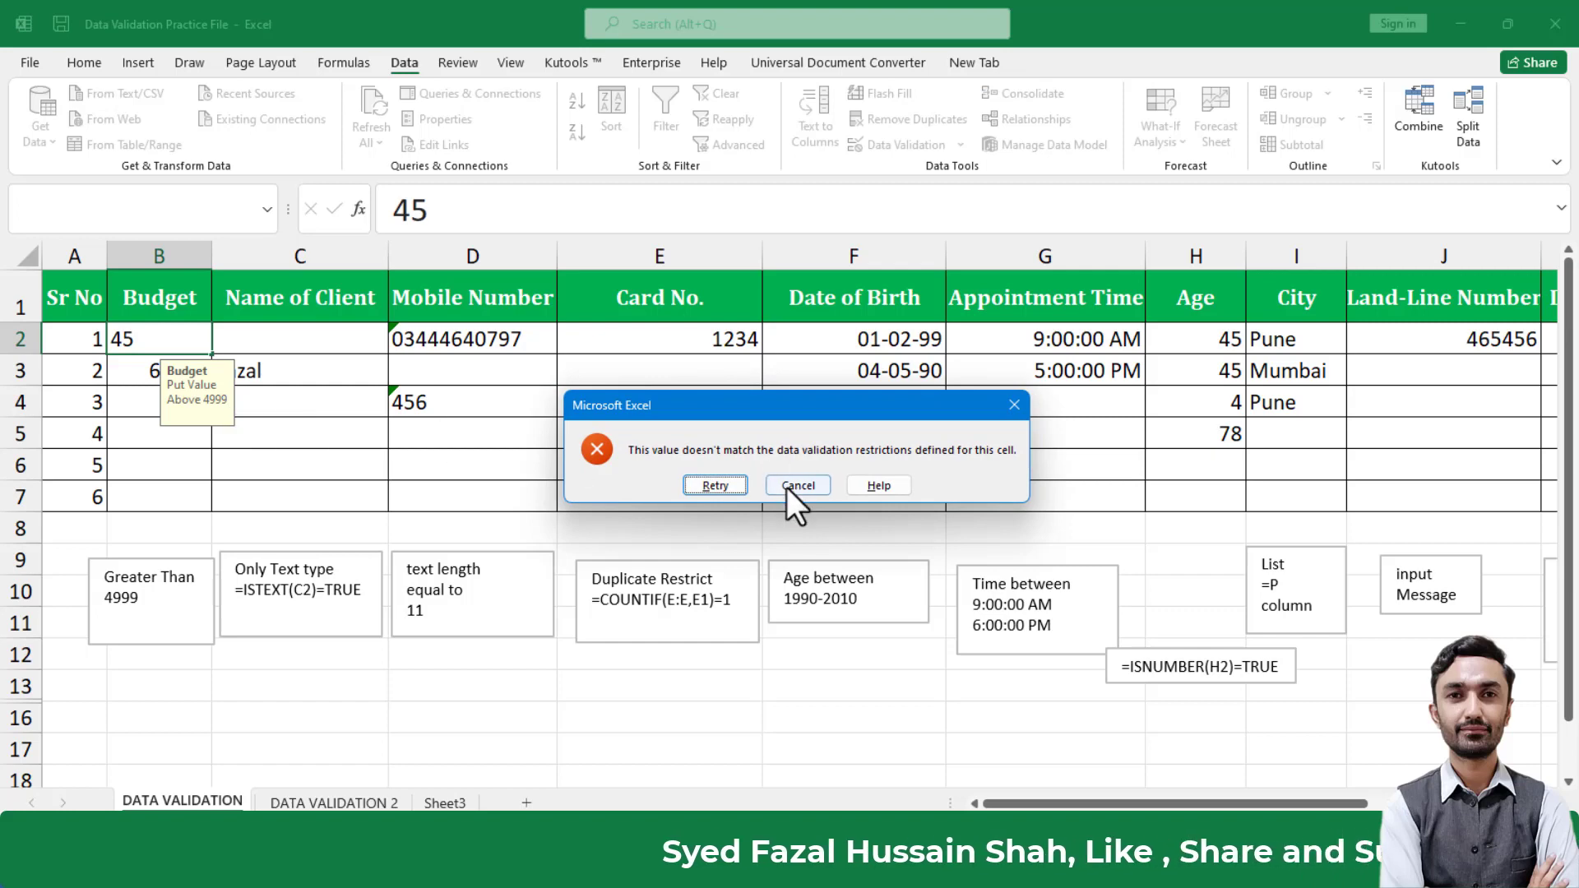
{"action": "left_click", "coordinate": [787, 487]}
{"action": "left_click", "coordinate": [510, 455]}
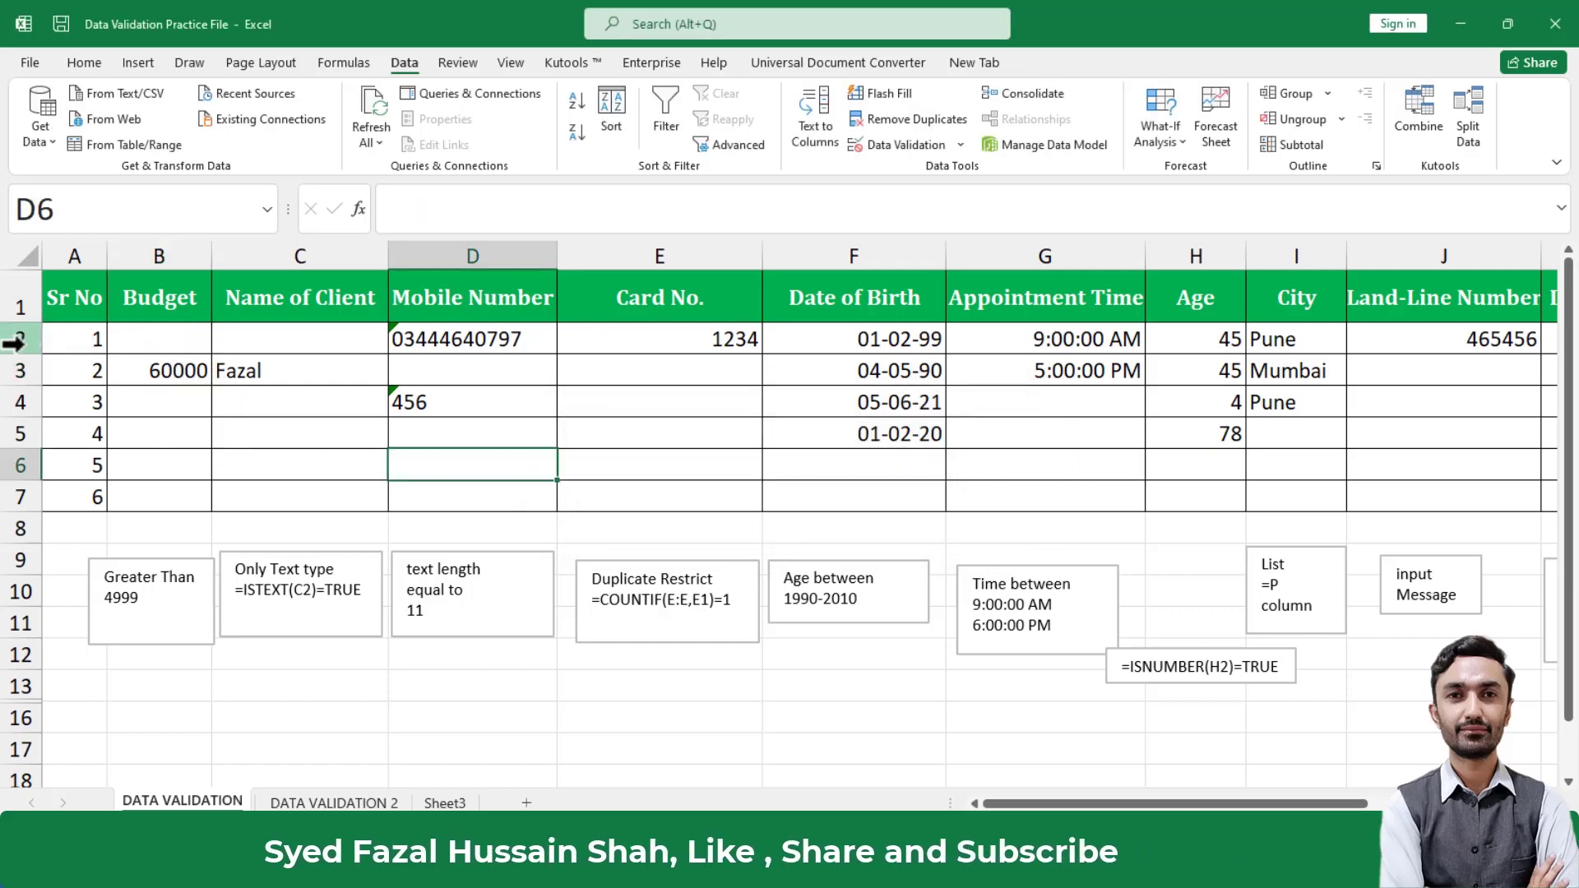
Clear all validation rules from rows 2 to 7 so they allow any value
{"action": "left_click_drag", "start_coordinate": [22, 343], "coordinate": [15, 488]}
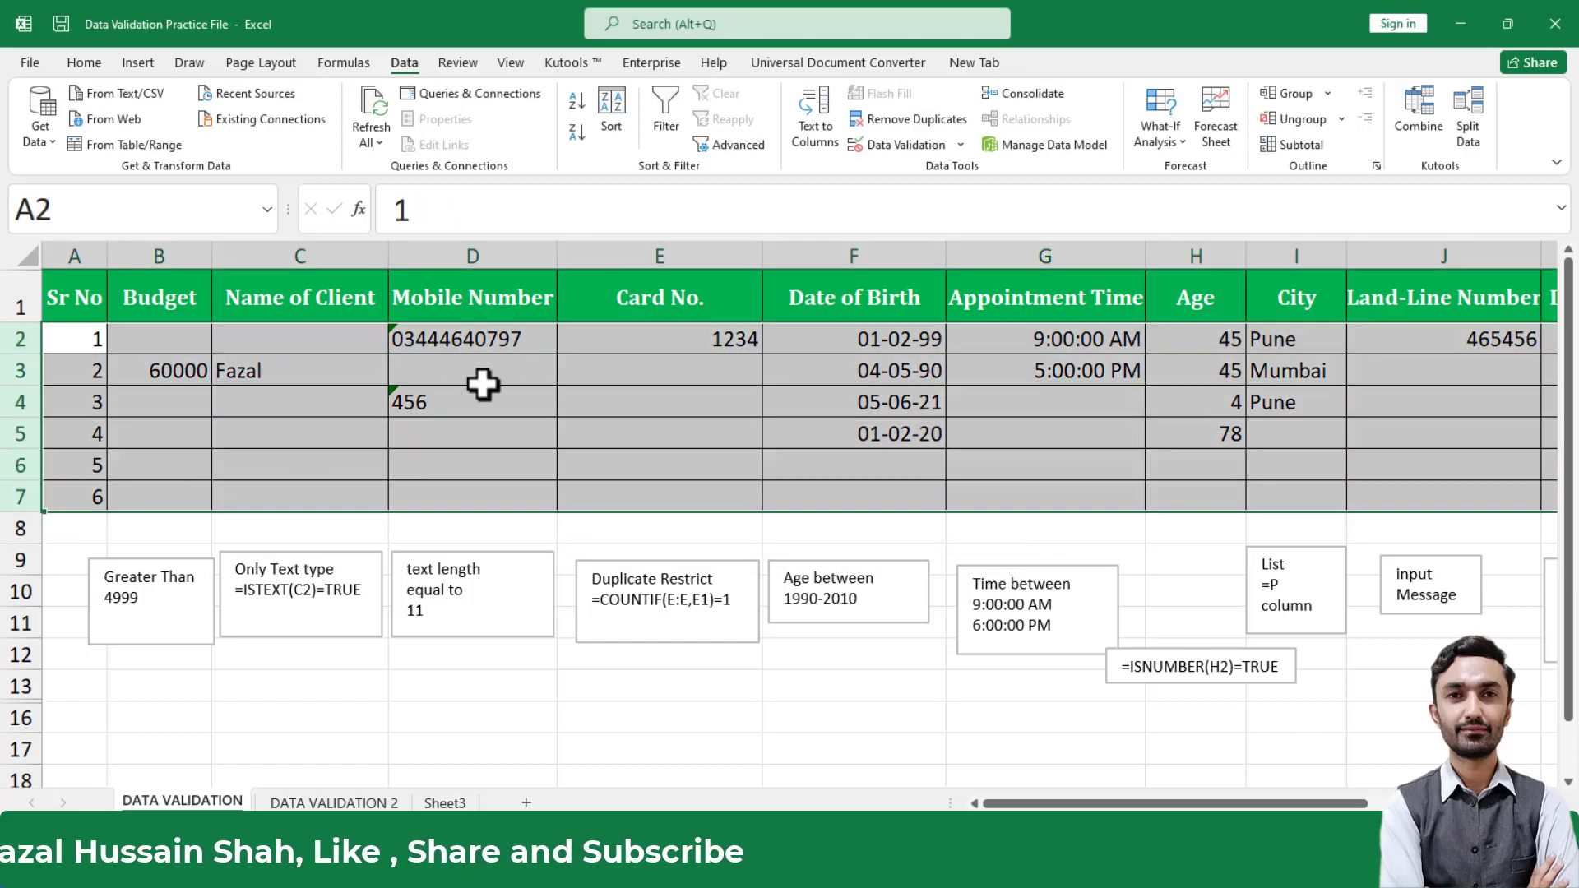
{"action": "left_click", "coordinate": [922, 145]}
{"action": "left_click", "coordinate": [768, 493]}
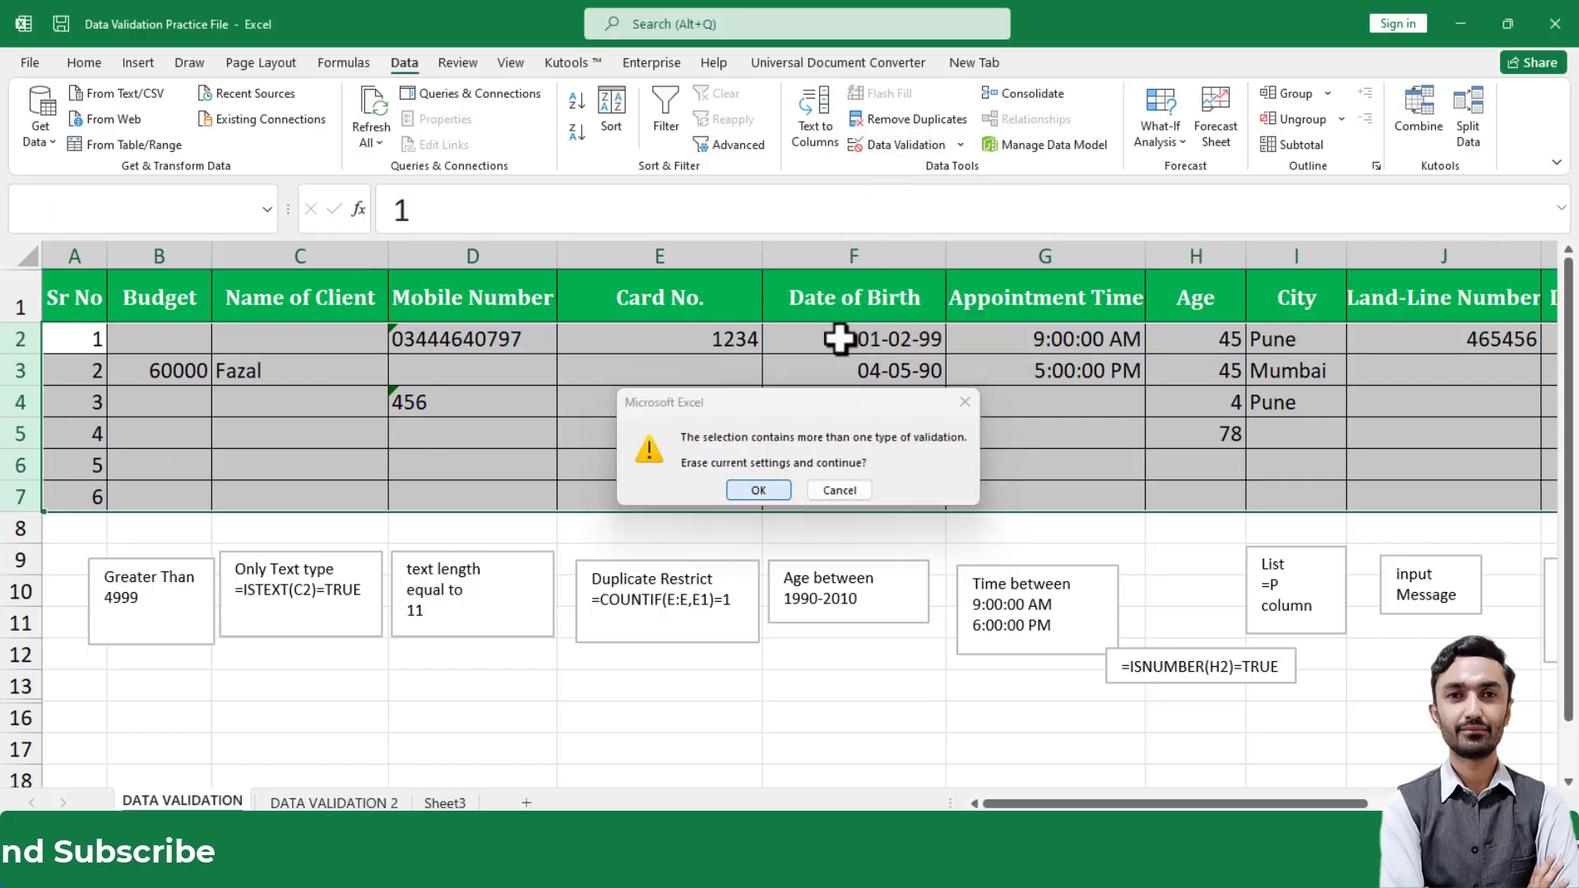
{"action": "left_click", "coordinate": [788, 452]}
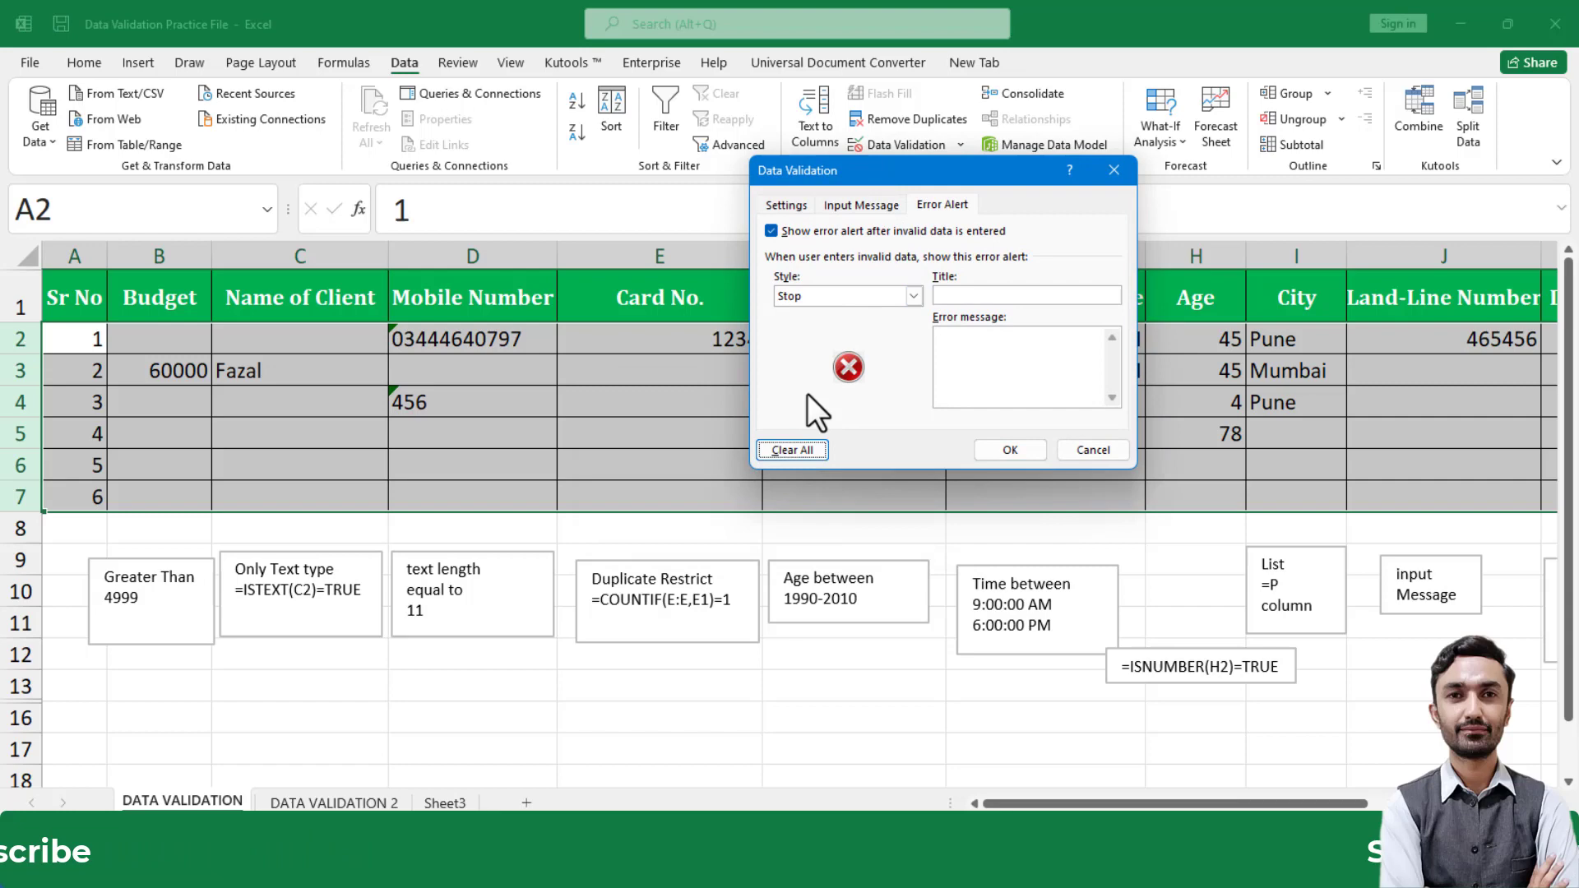
{"action": "left_click", "coordinate": [781, 204]}
{"action": "left_click", "coordinate": [1010, 450]}
Enter budgets 45 in B2 and 85 in B4
{"action": "double_click", "coordinate": [500, 430]}
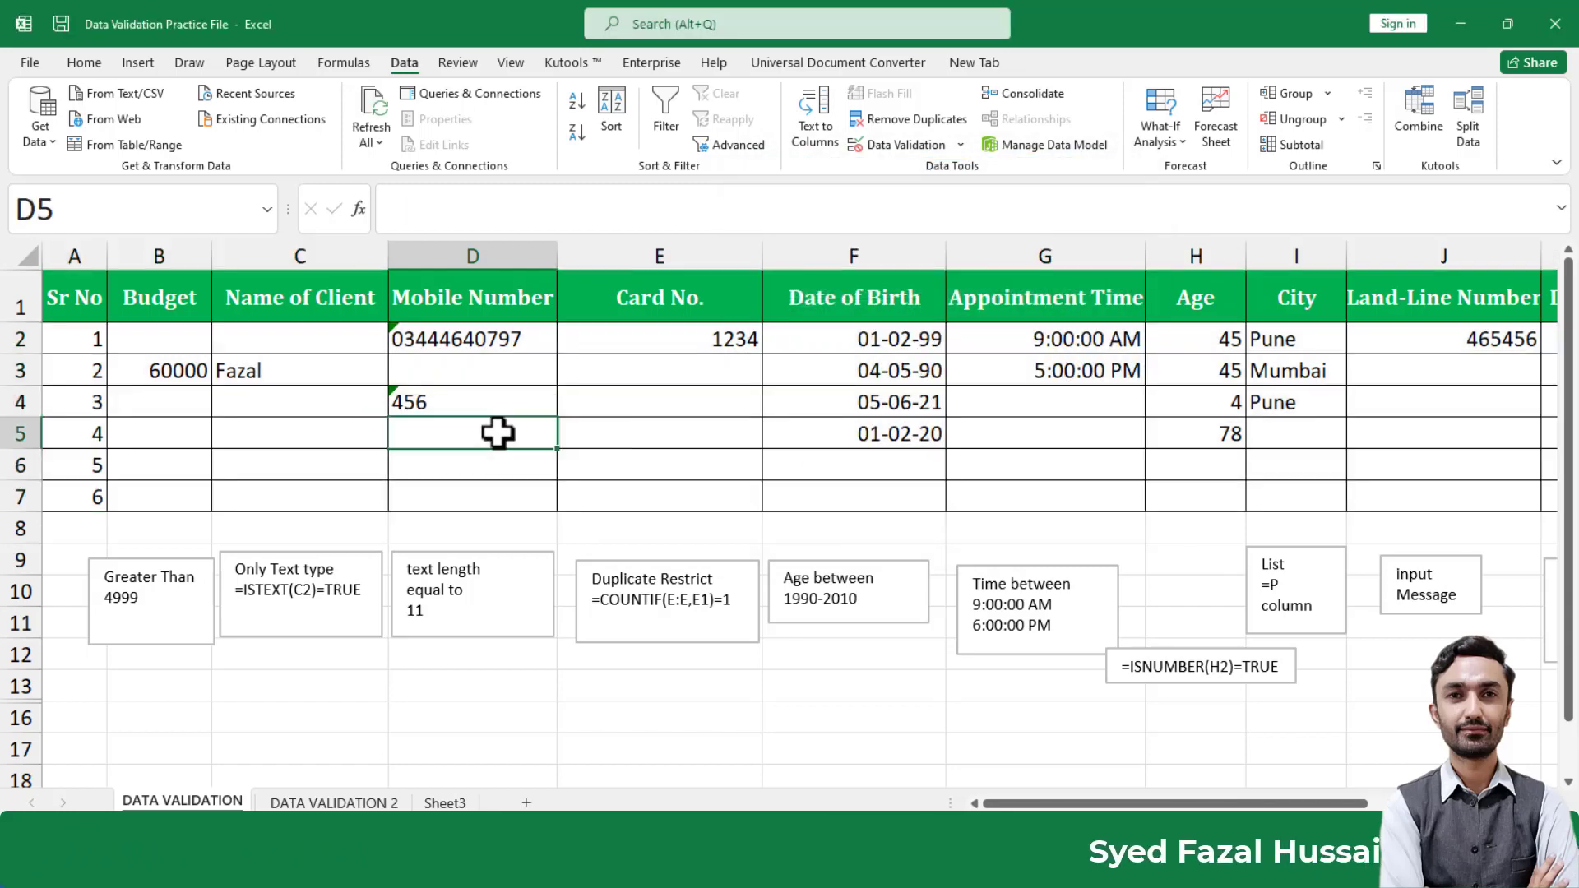
{"action": "left_click", "coordinate": [635, 475]}
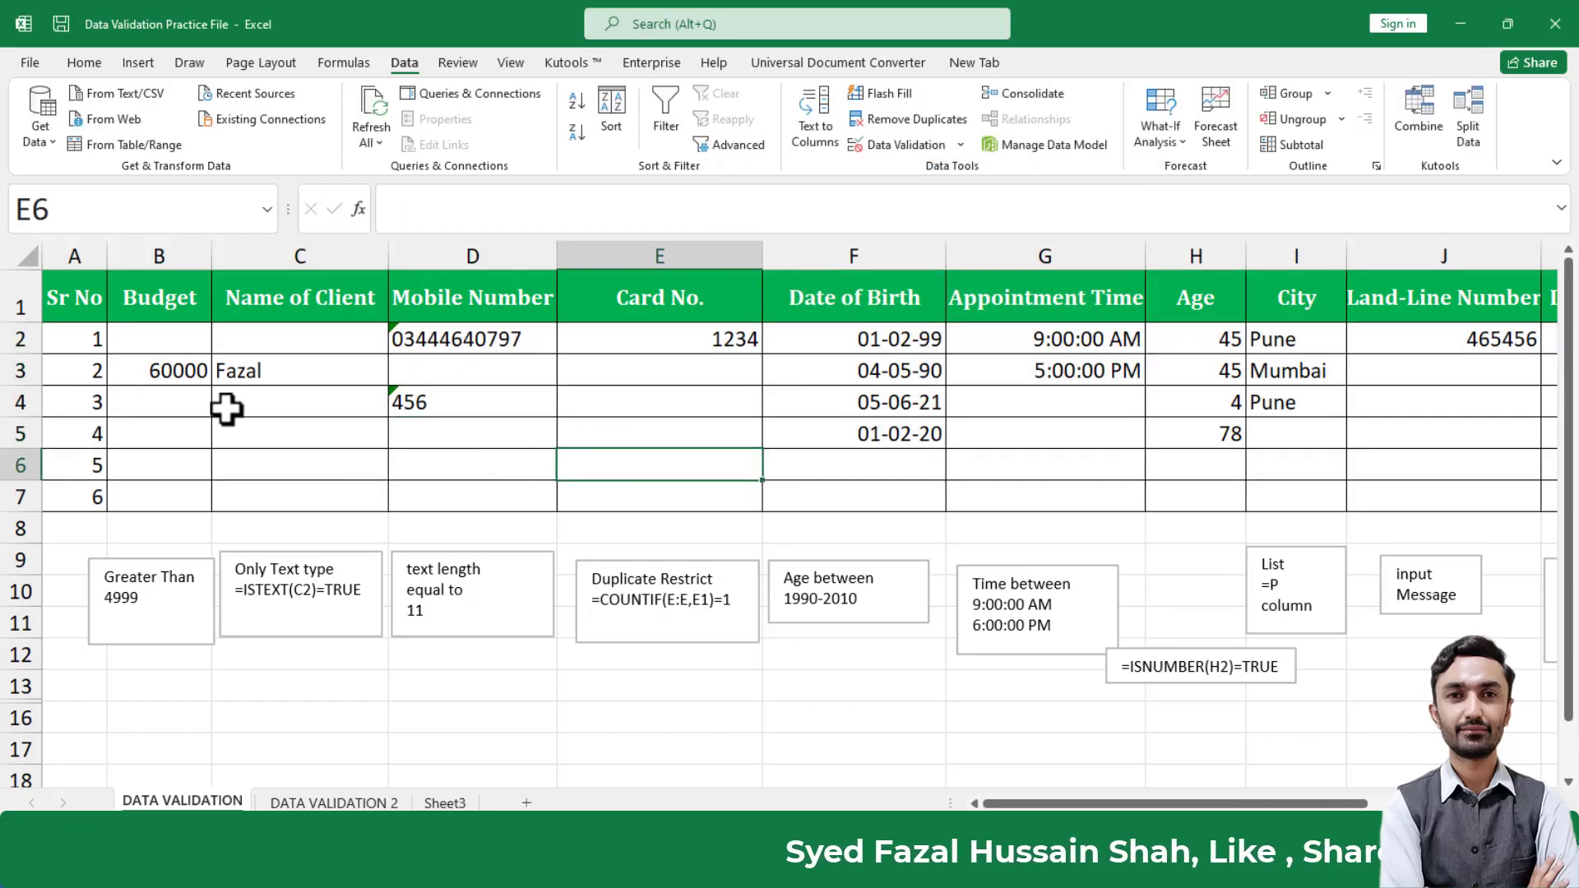
{"action": "left_click", "coordinate": [189, 345]}
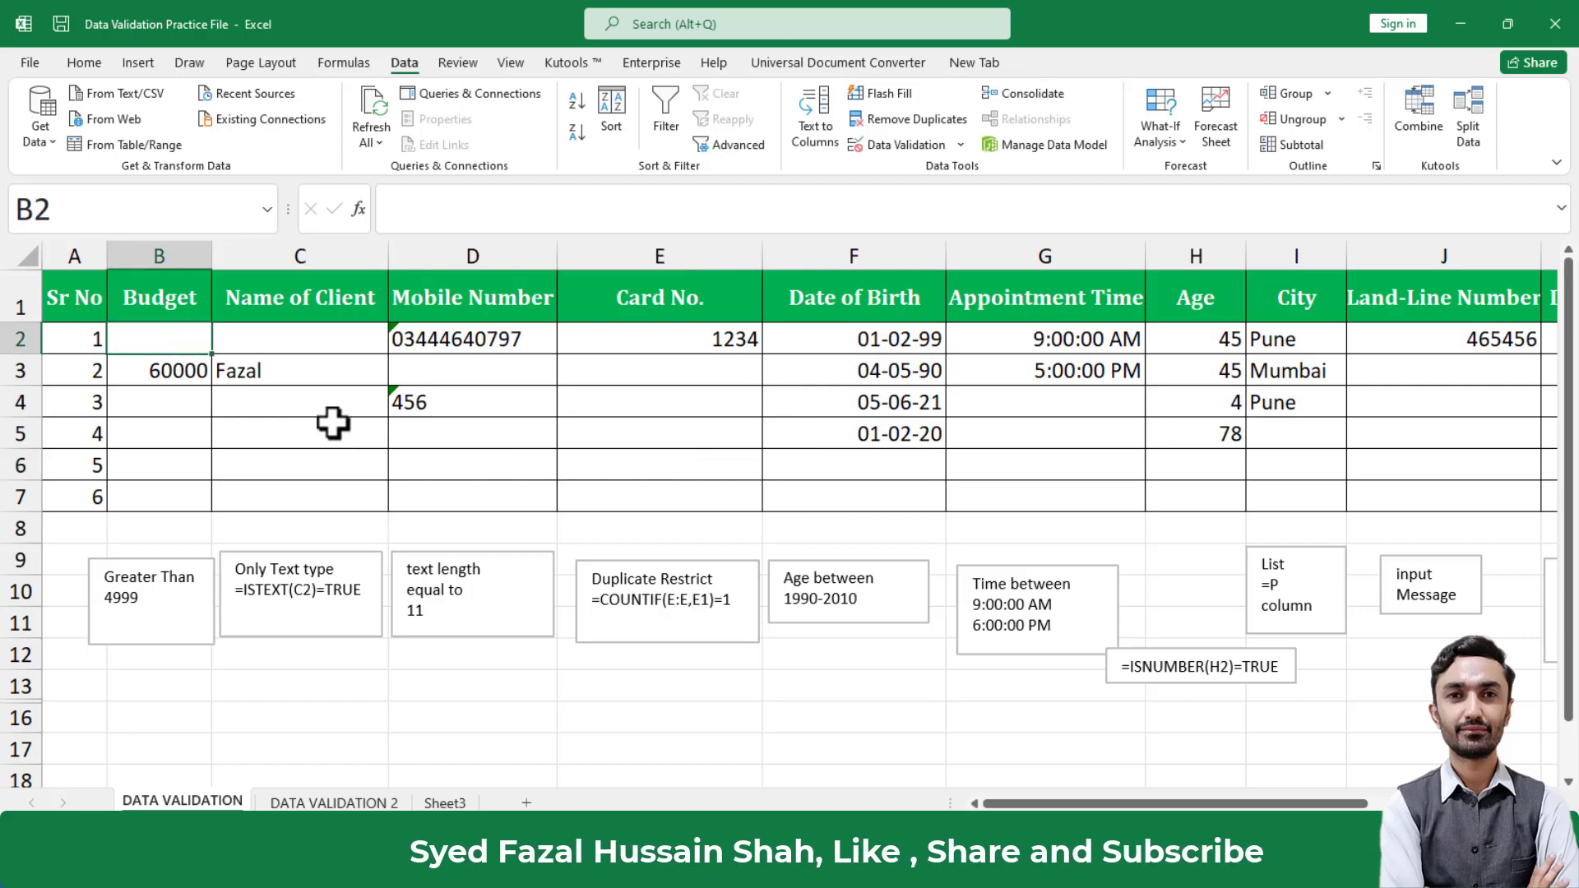
{"action": "type", "text": "45"}
{"action": "key", "text": "Return"}
{"action": "key", "text": "Return"}
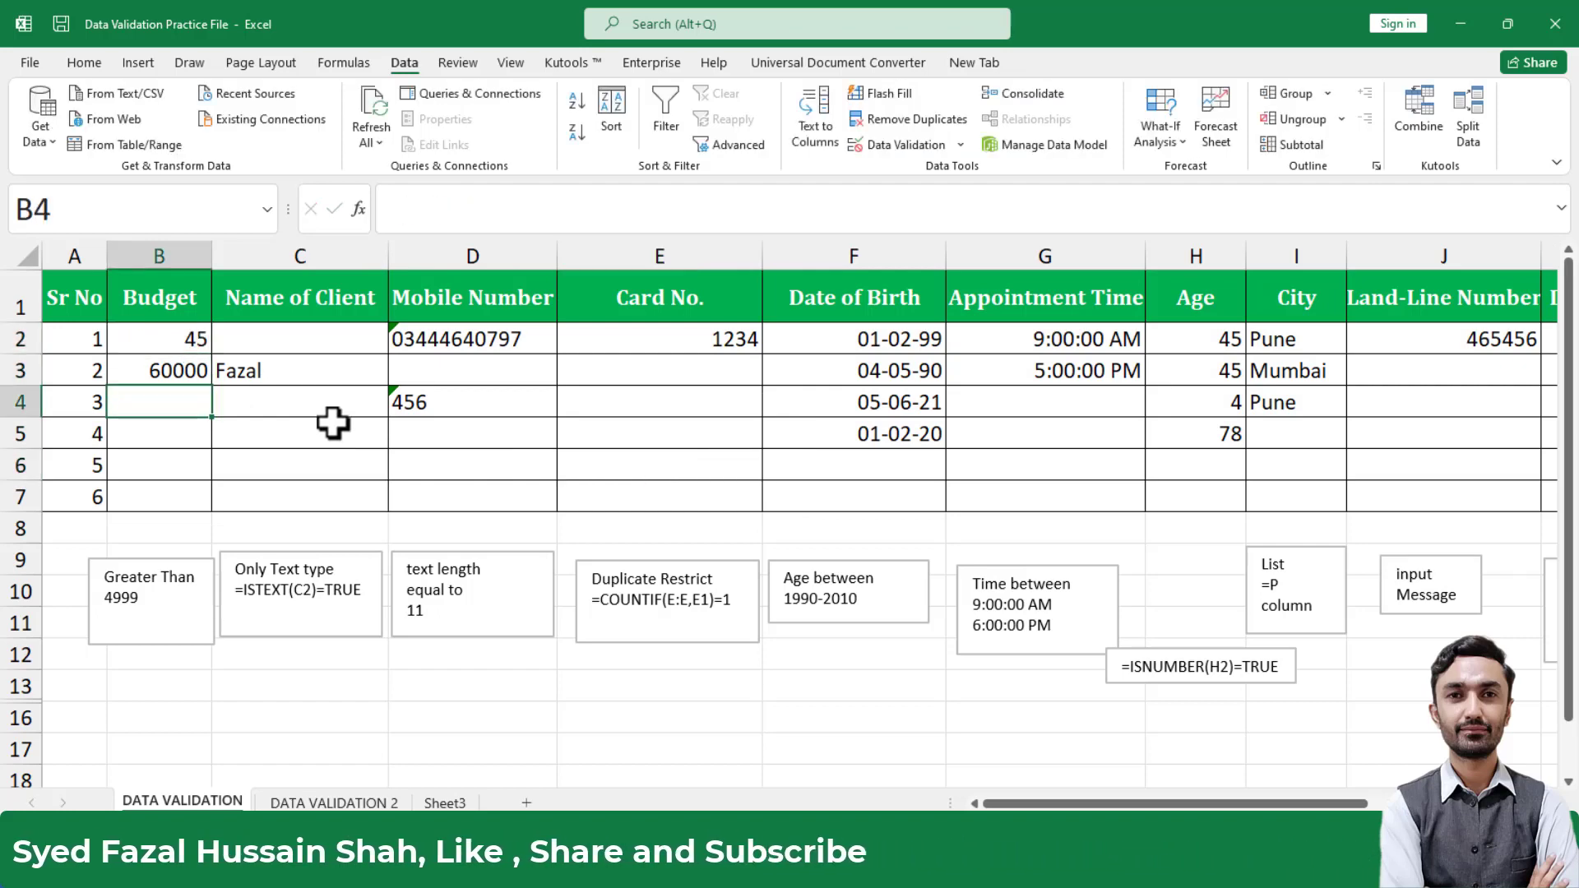
{"action": "type", "text": "8"}
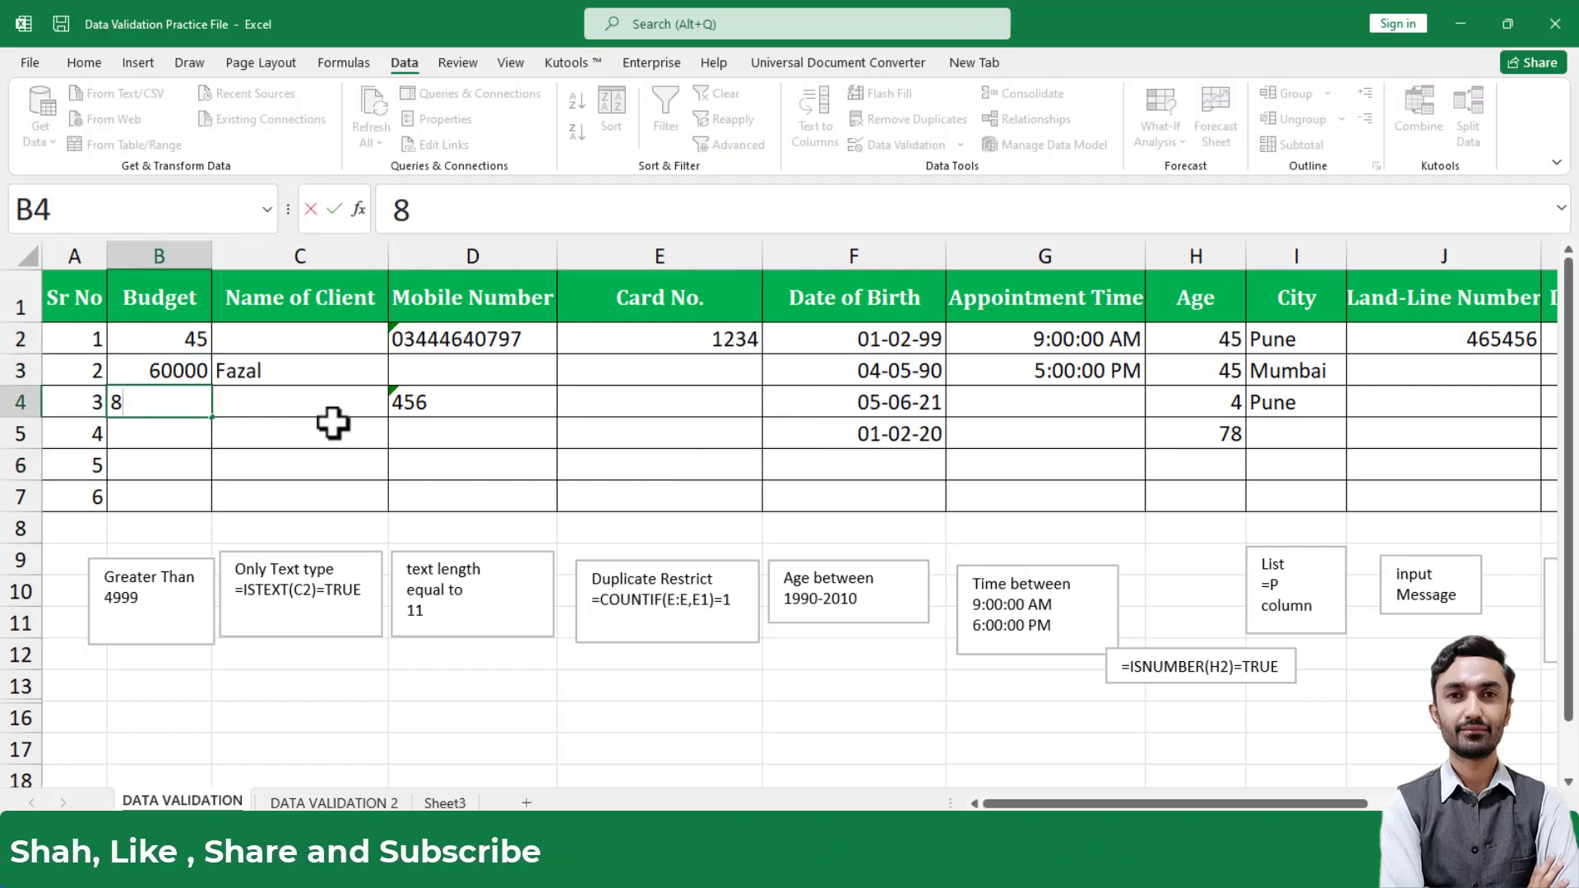
{"action": "type", "text": "5"}
{"action": "key", "text": "Return"}
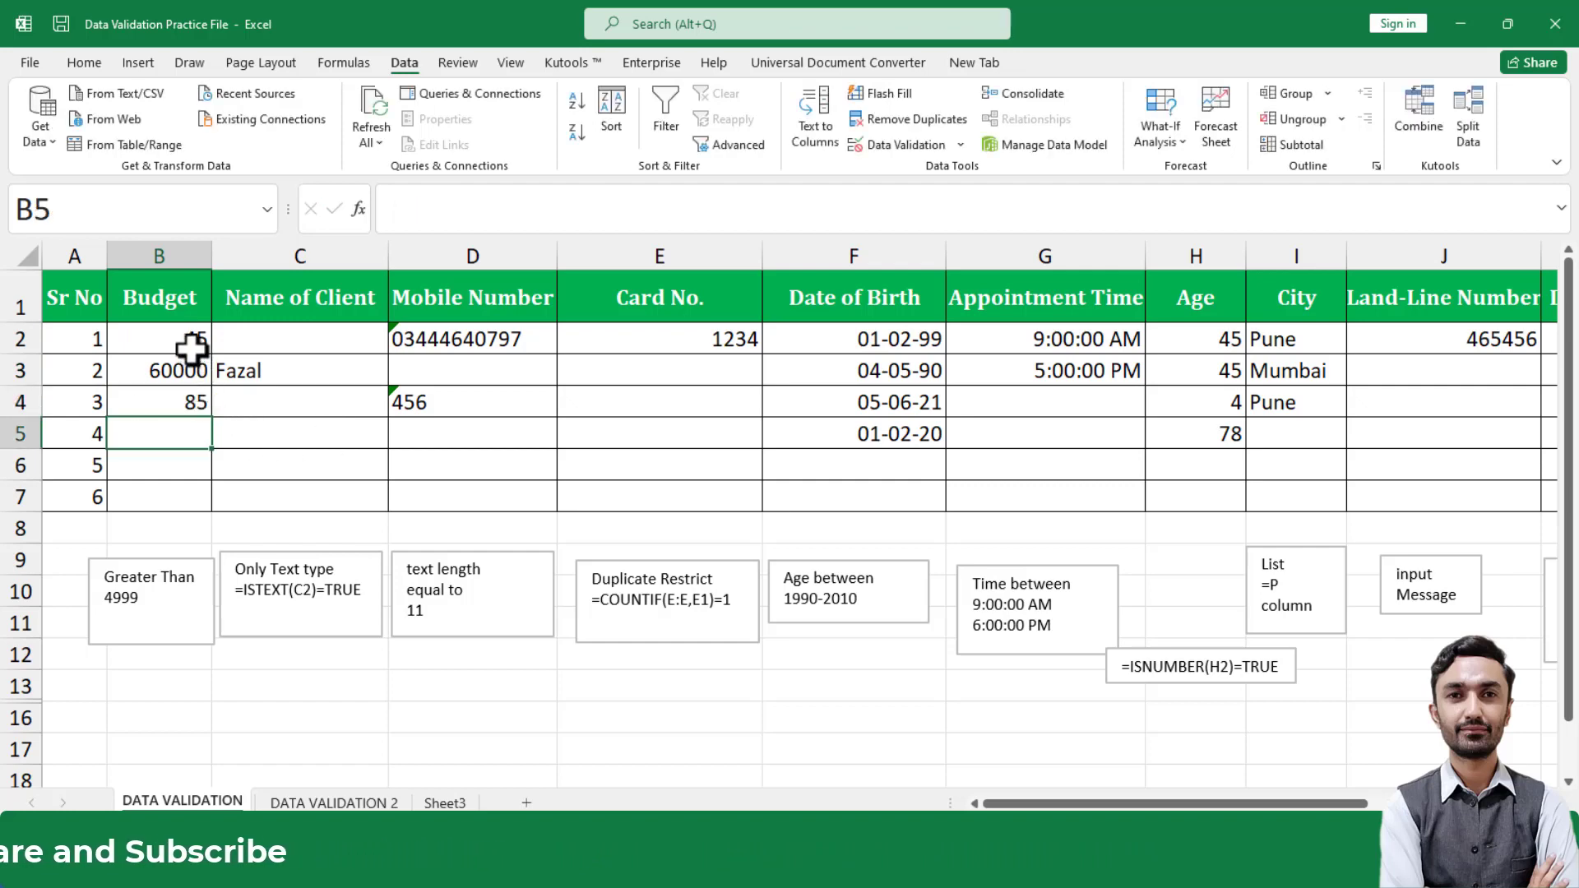
Restrict B2:B7 to whole numbers greater than 4999
{"action": "left_click_drag", "start_coordinate": [191, 350], "coordinate": [191, 490]}
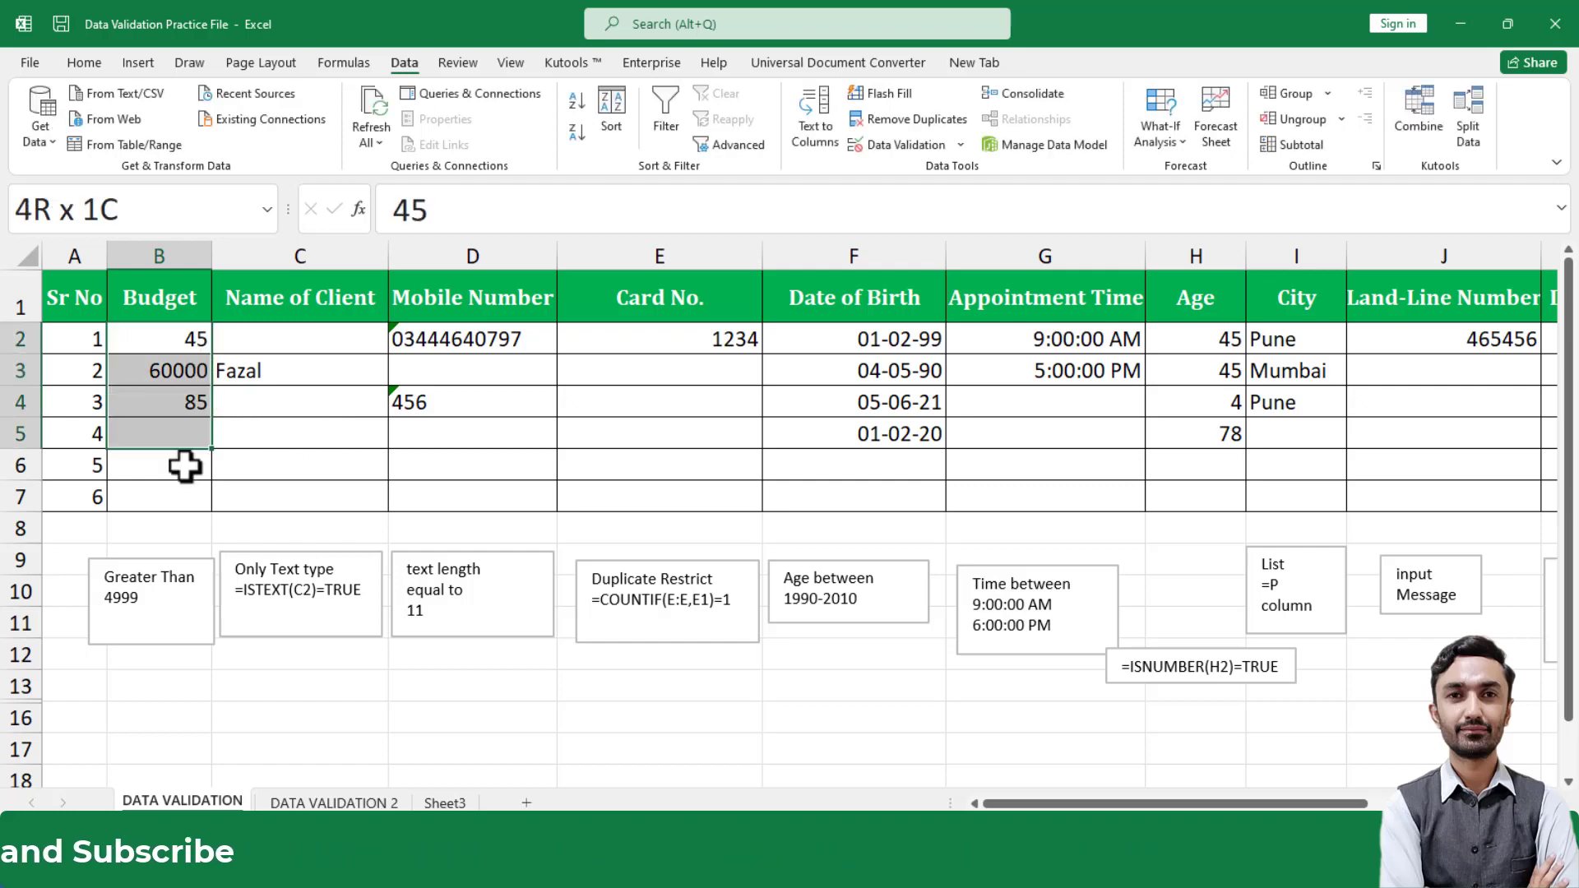
{"action": "left_click", "coordinate": [906, 147]}
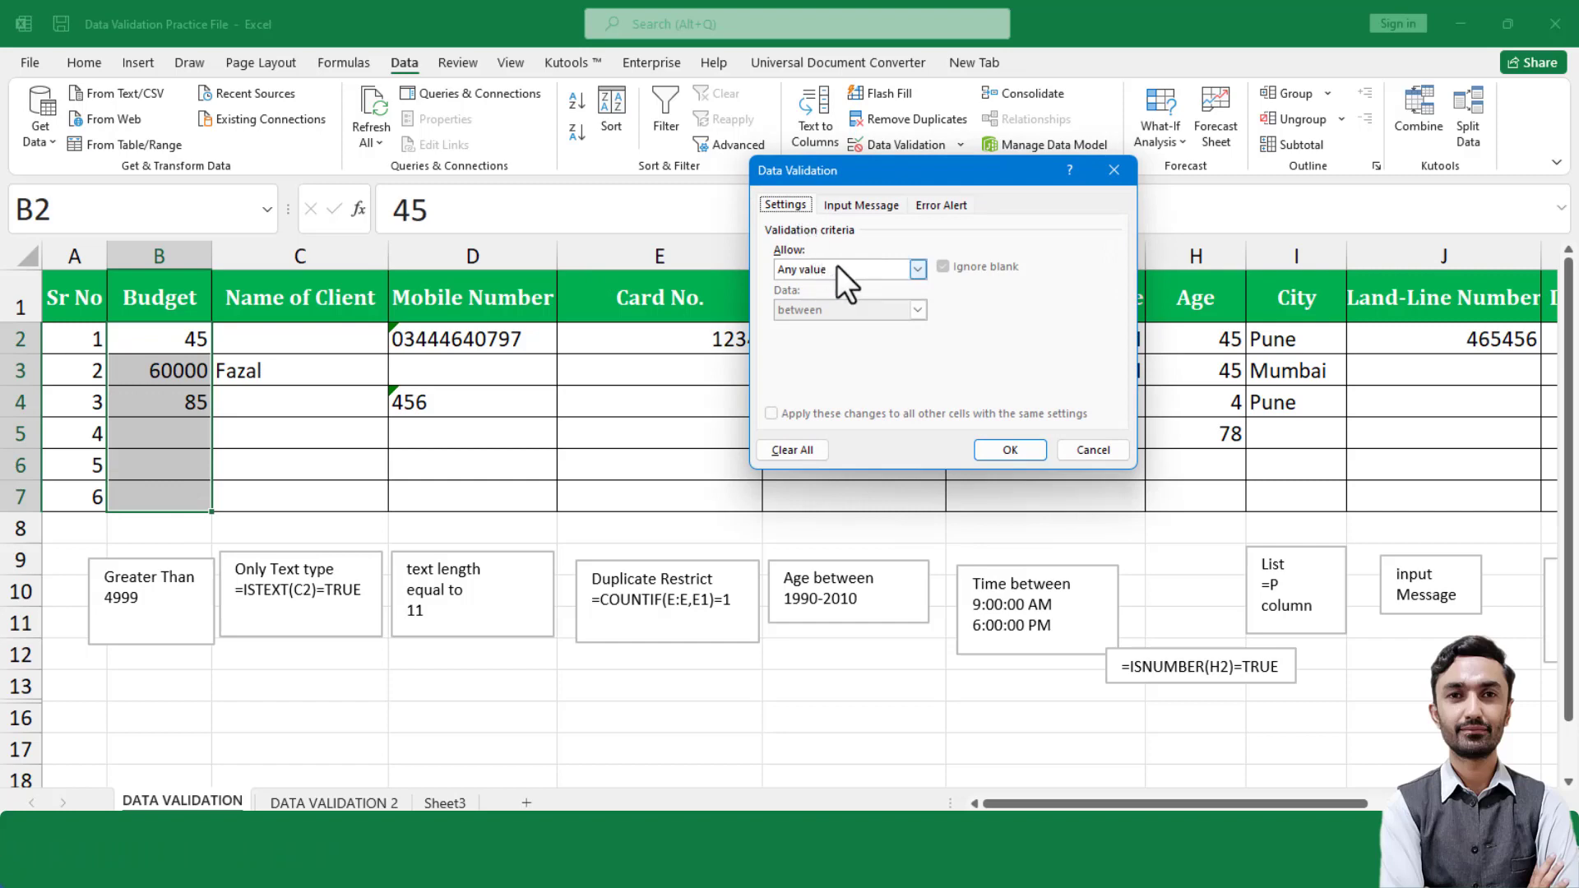
{"action": "left_click", "coordinate": [839, 268]}
{"action": "left_click", "coordinate": [822, 301]}
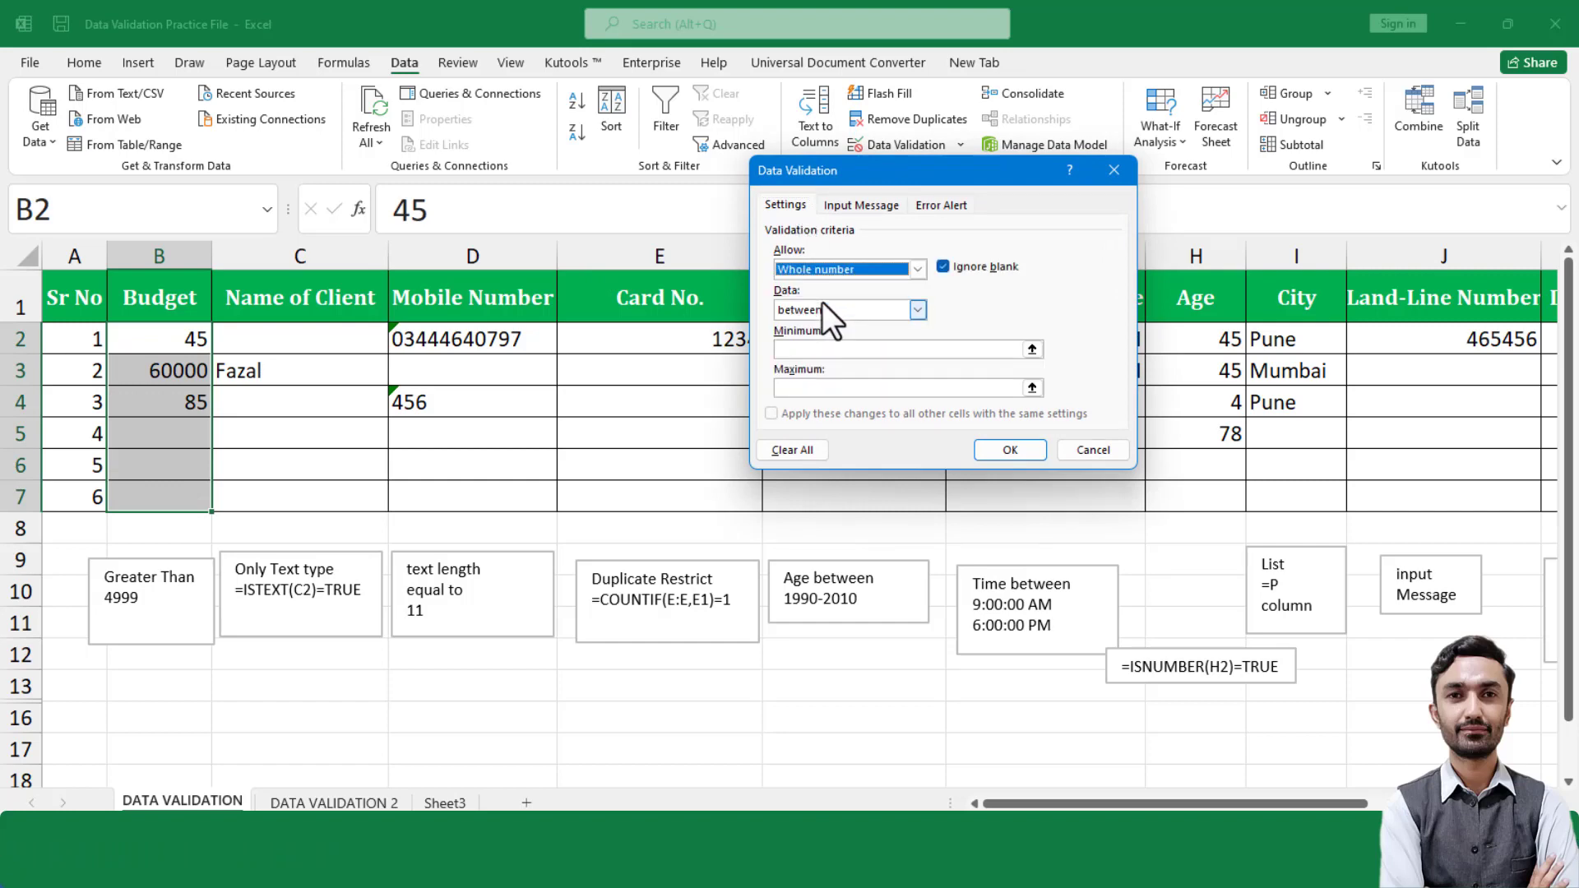
{"action": "left_click", "coordinate": [843, 308]}
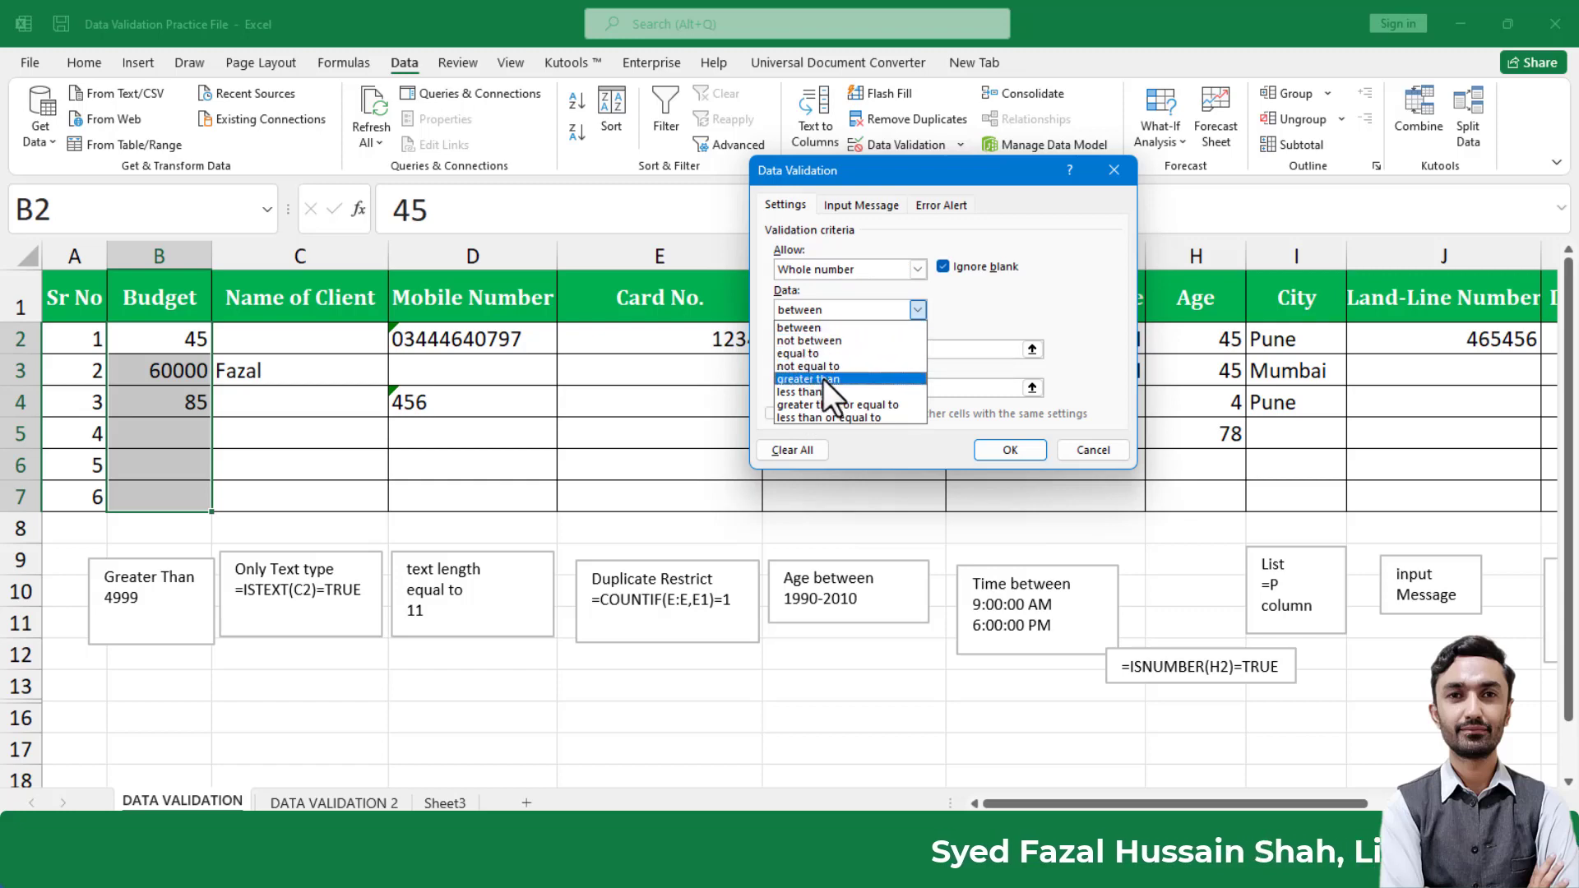
{"action": "left_click", "coordinate": [851, 382]}
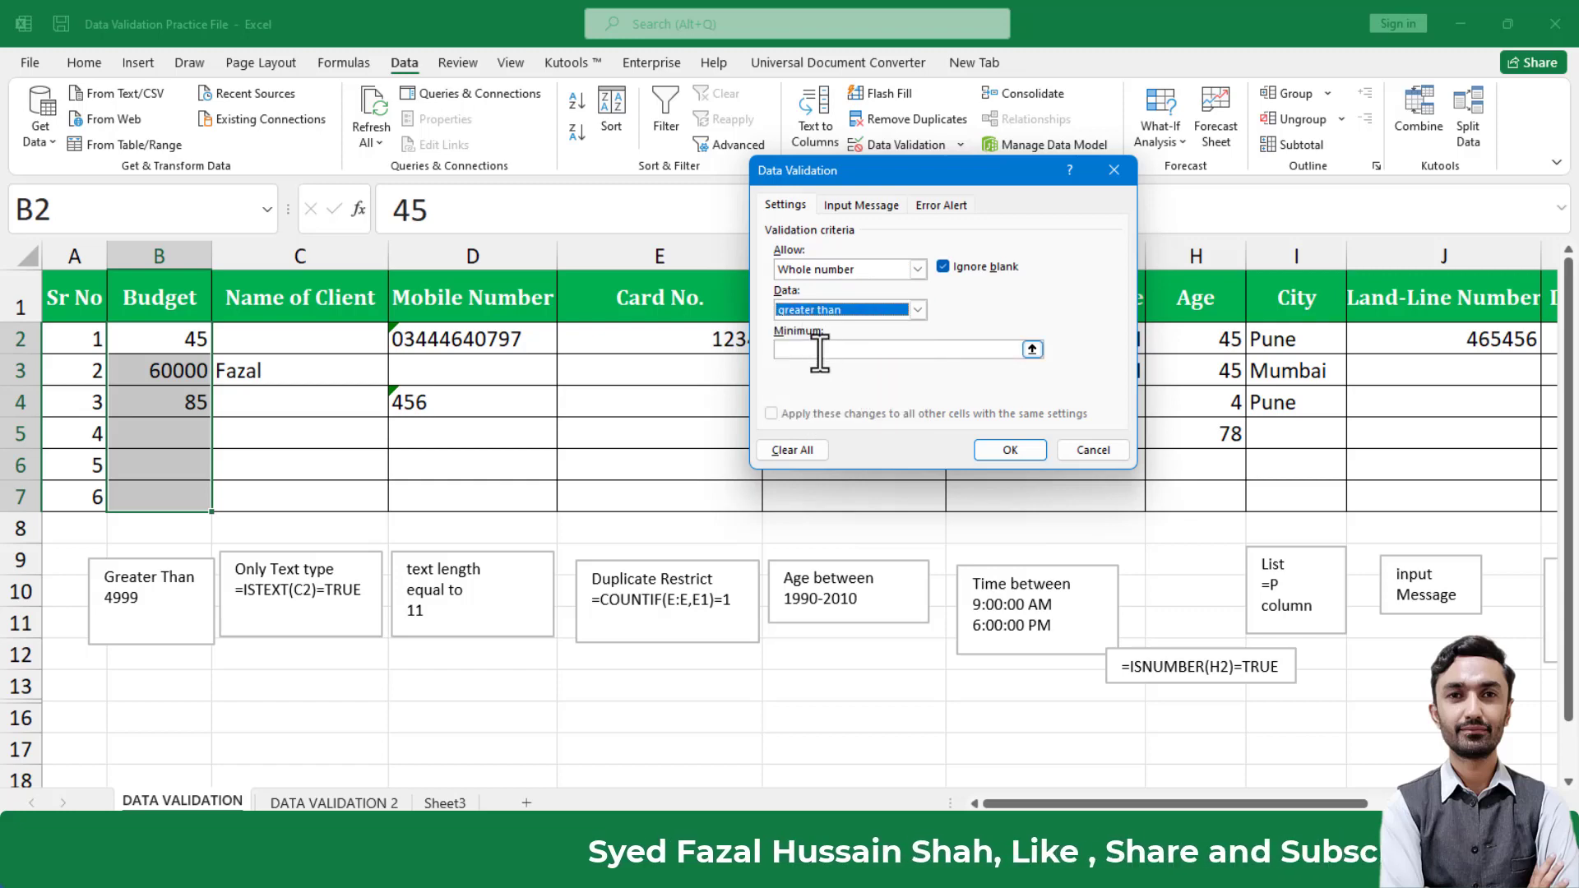
{"action": "left_click", "coordinate": [820, 349]}
{"action": "type", "text": "4999"}
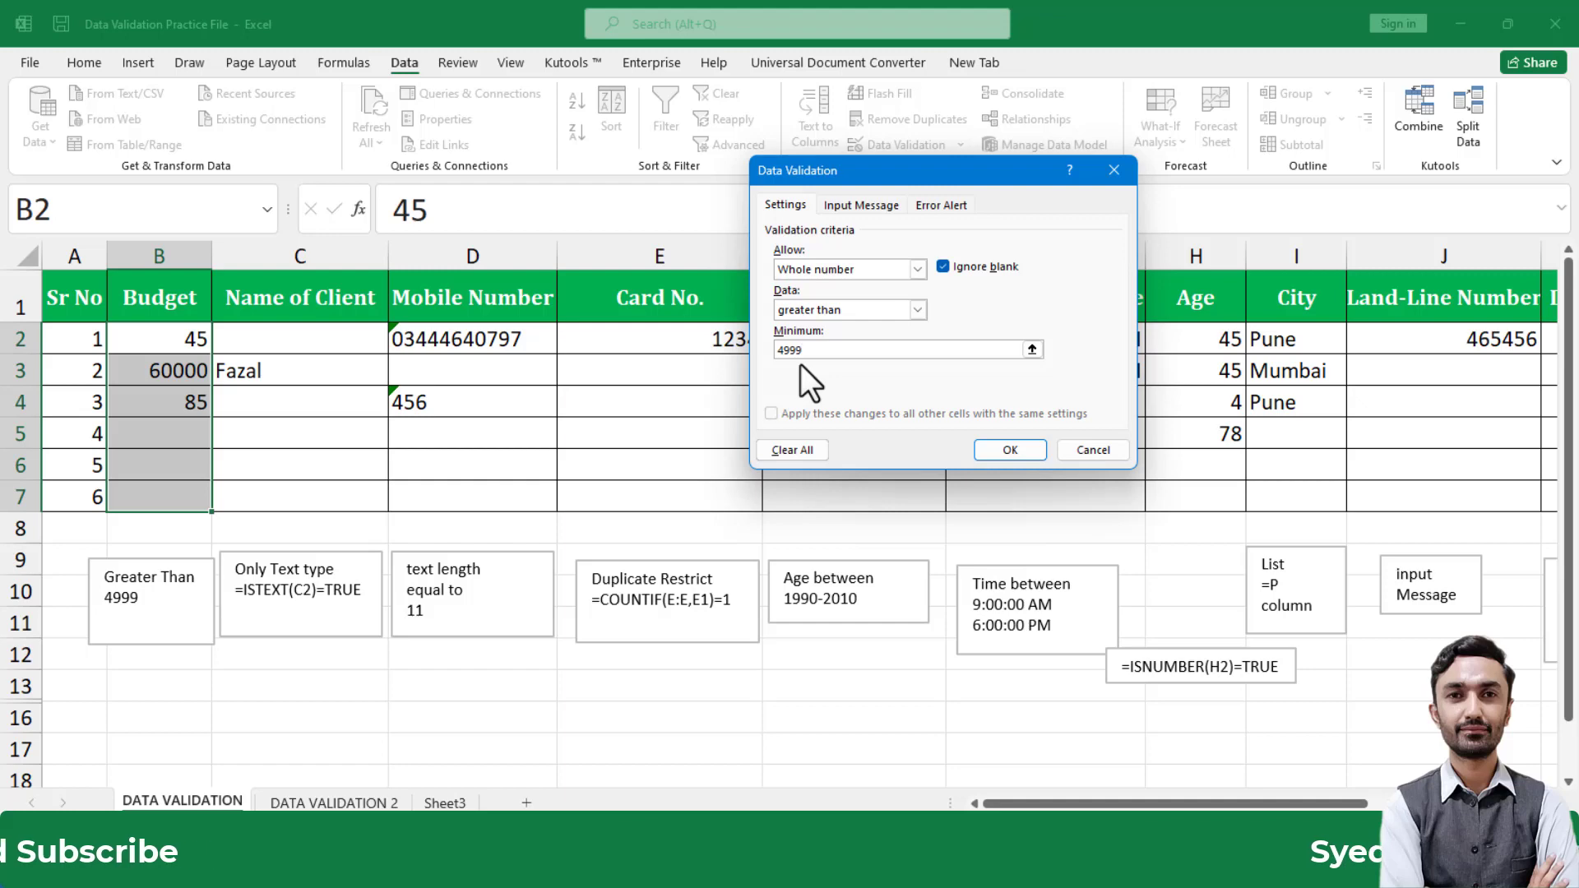
{"action": "left_click", "coordinate": [992, 450]}
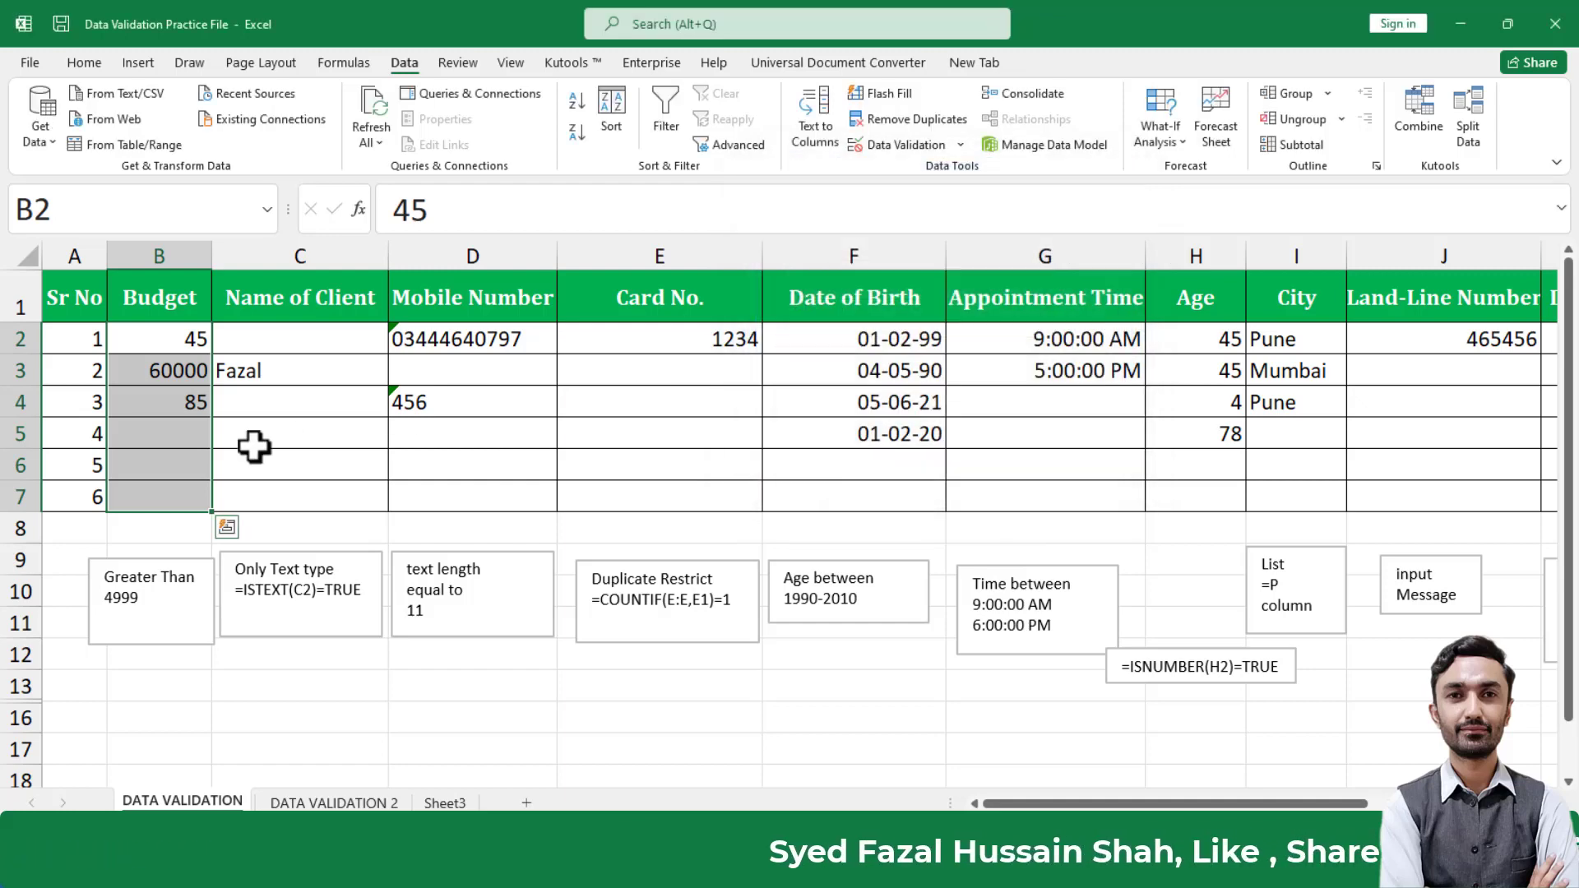
Enter budgets 5000 in B5 and 6000 in B6
{"action": "left_click", "coordinate": [195, 433]}
{"action": "type", "text": "5"}
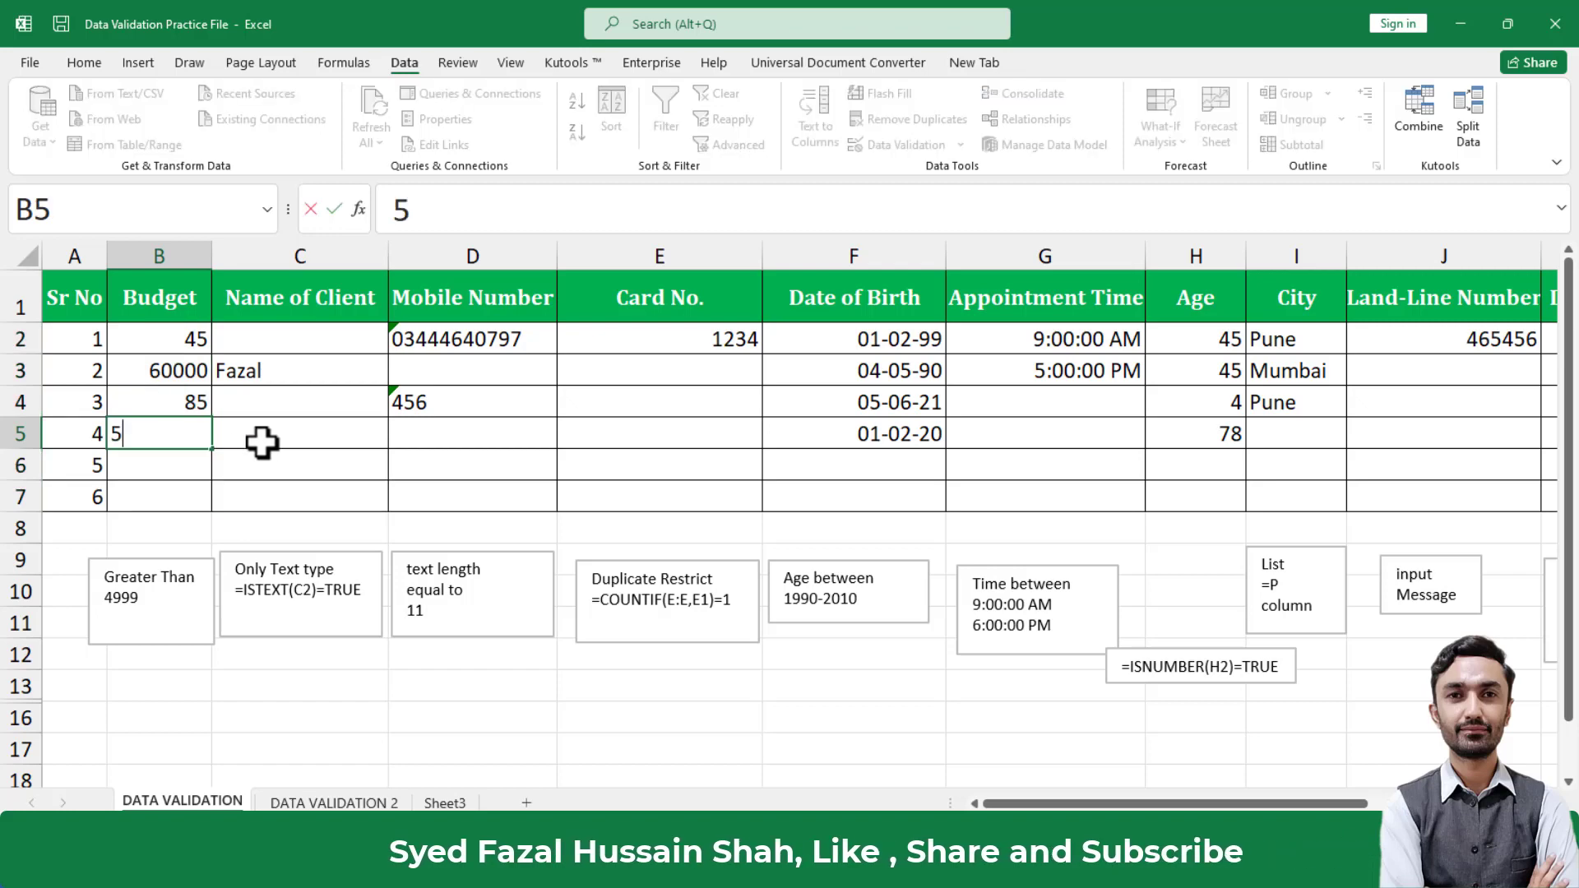
{"action": "type", "text": "000"}
{"action": "key", "text": "Return"}
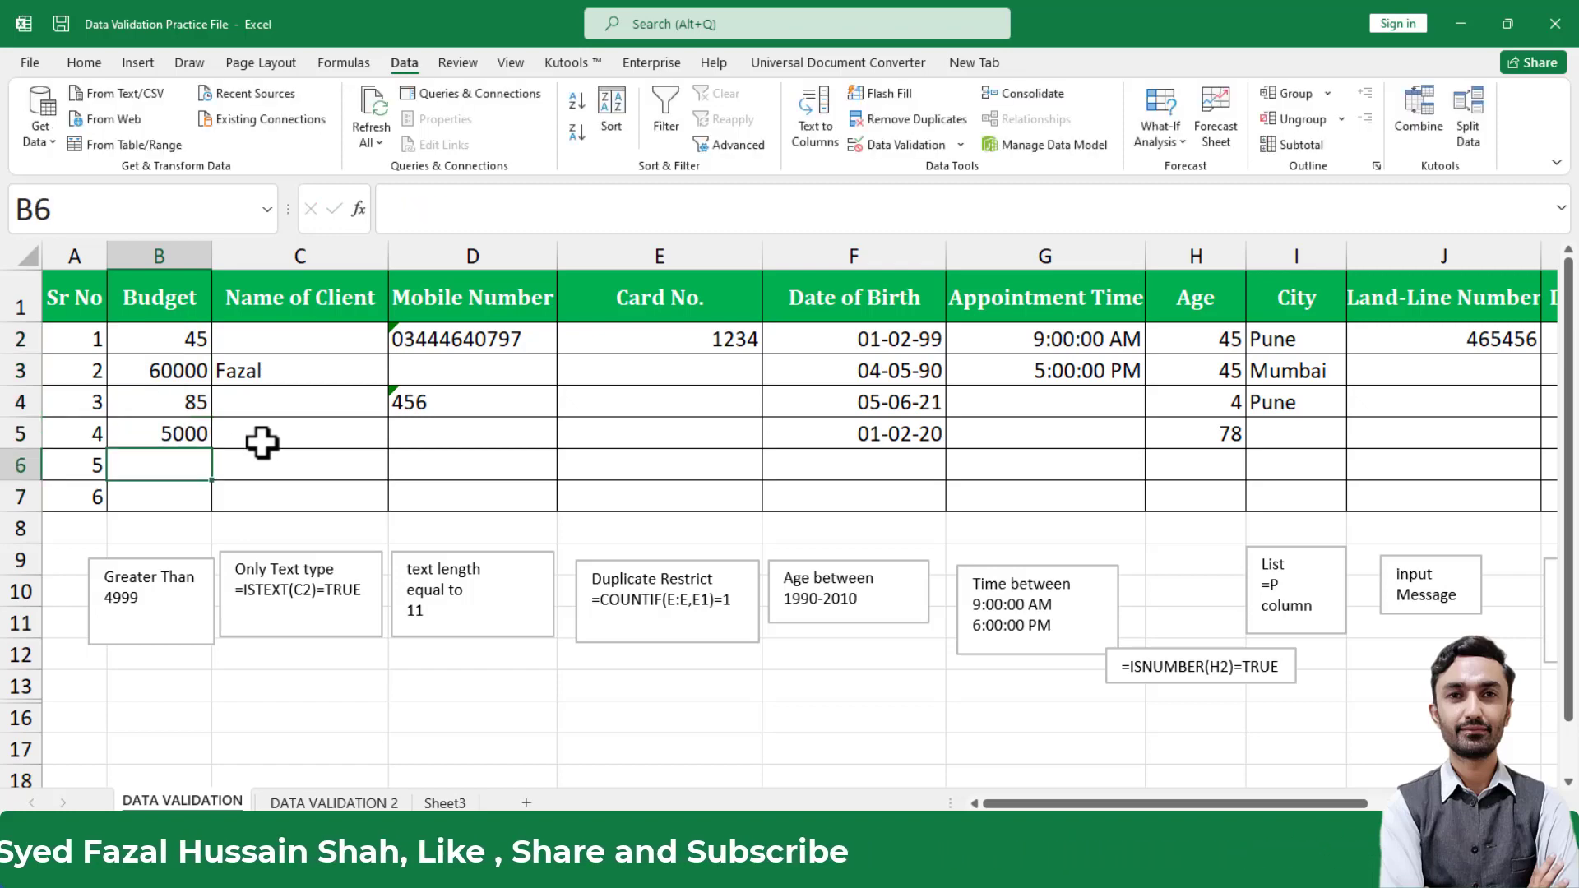
{"action": "type", "text": "6000"}
{"action": "key", "text": "Return"}
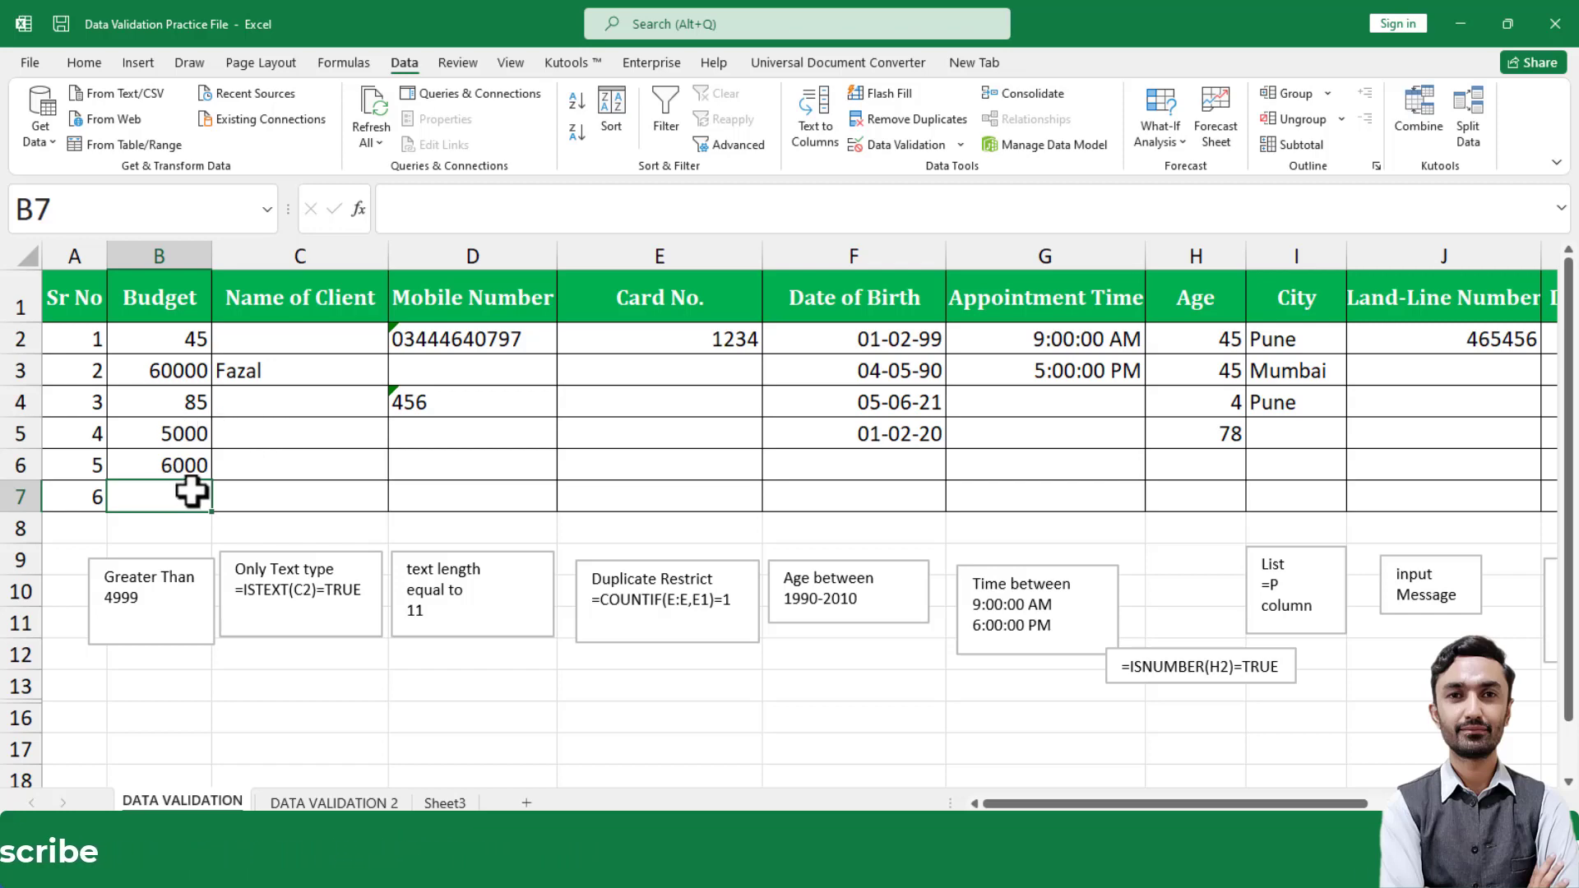
Try 3000 in B7 and cancel, then re-submit B4's 85 to see the rule reject it
{"action": "type", "text": "3000"}
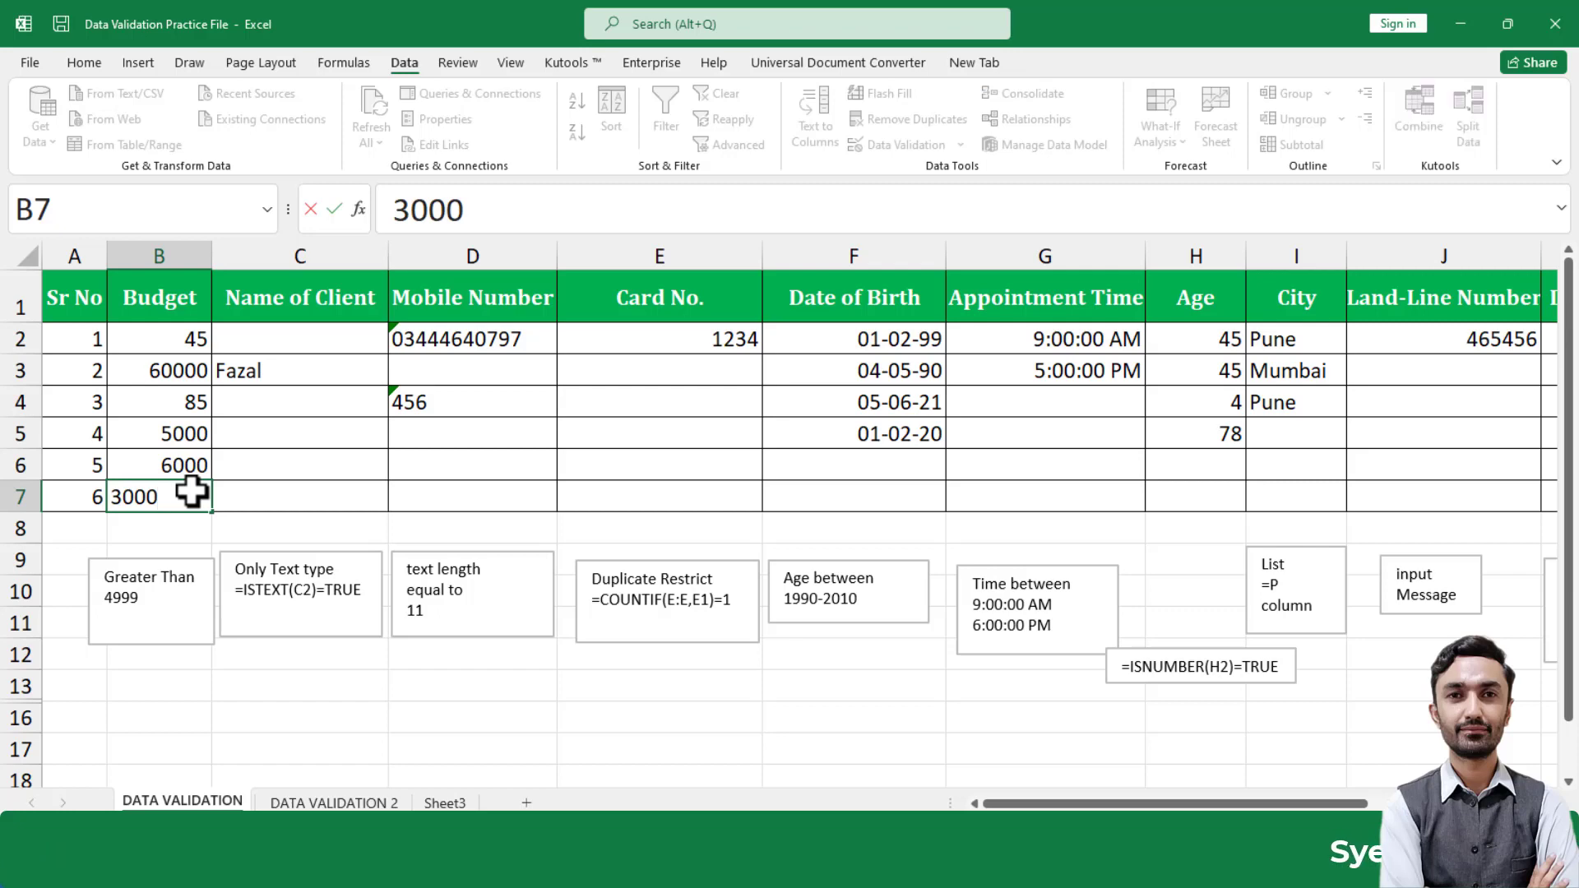
{"action": "key", "text": "Return"}
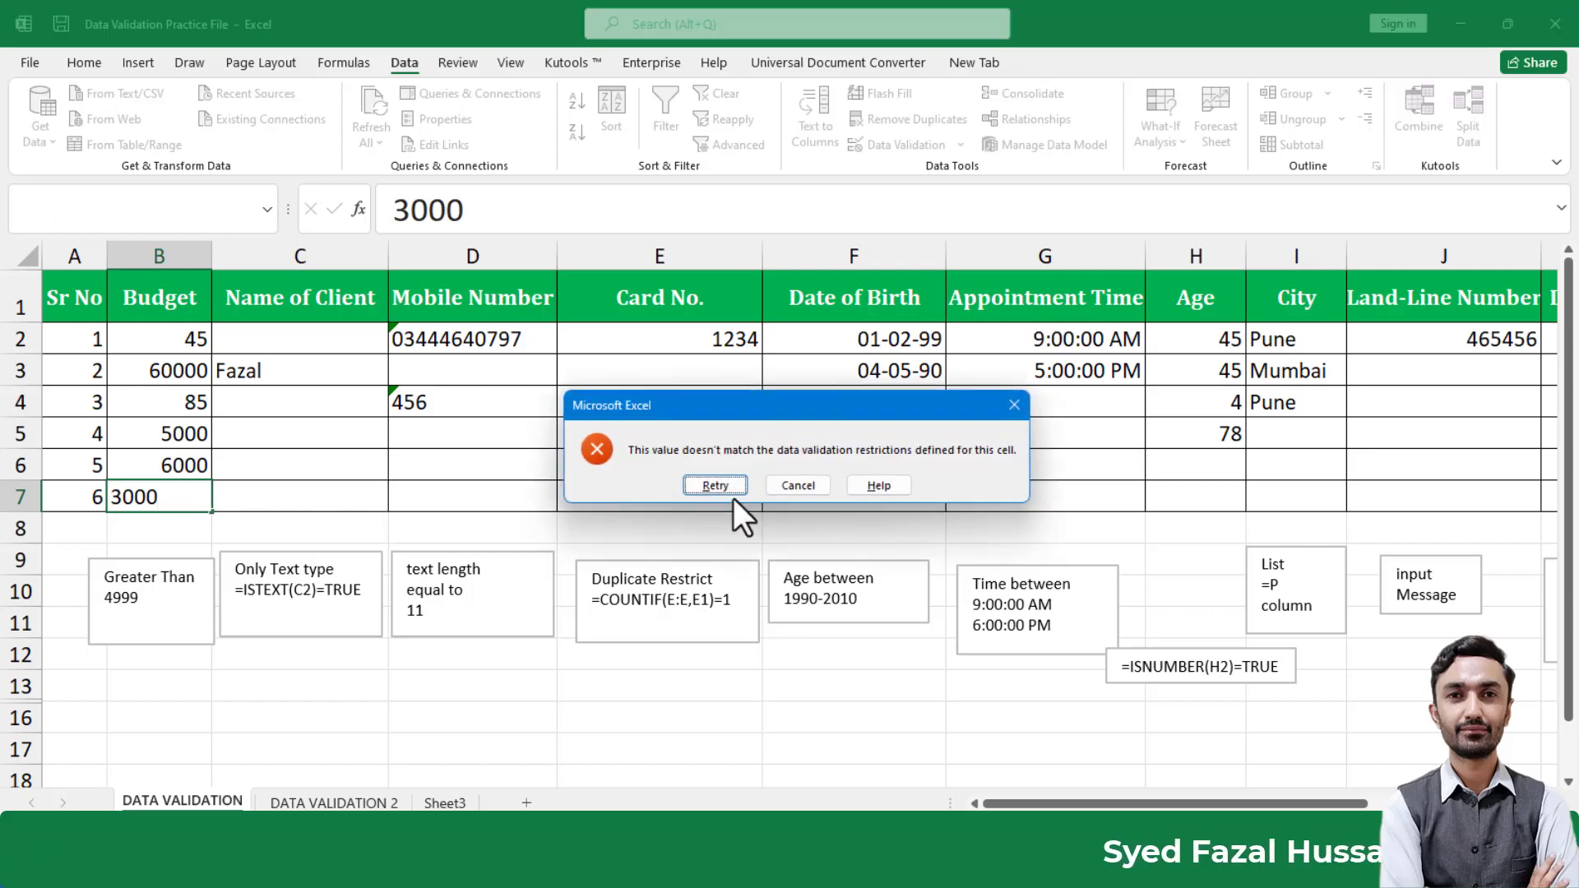
{"action": "left_click", "coordinate": [795, 487]}
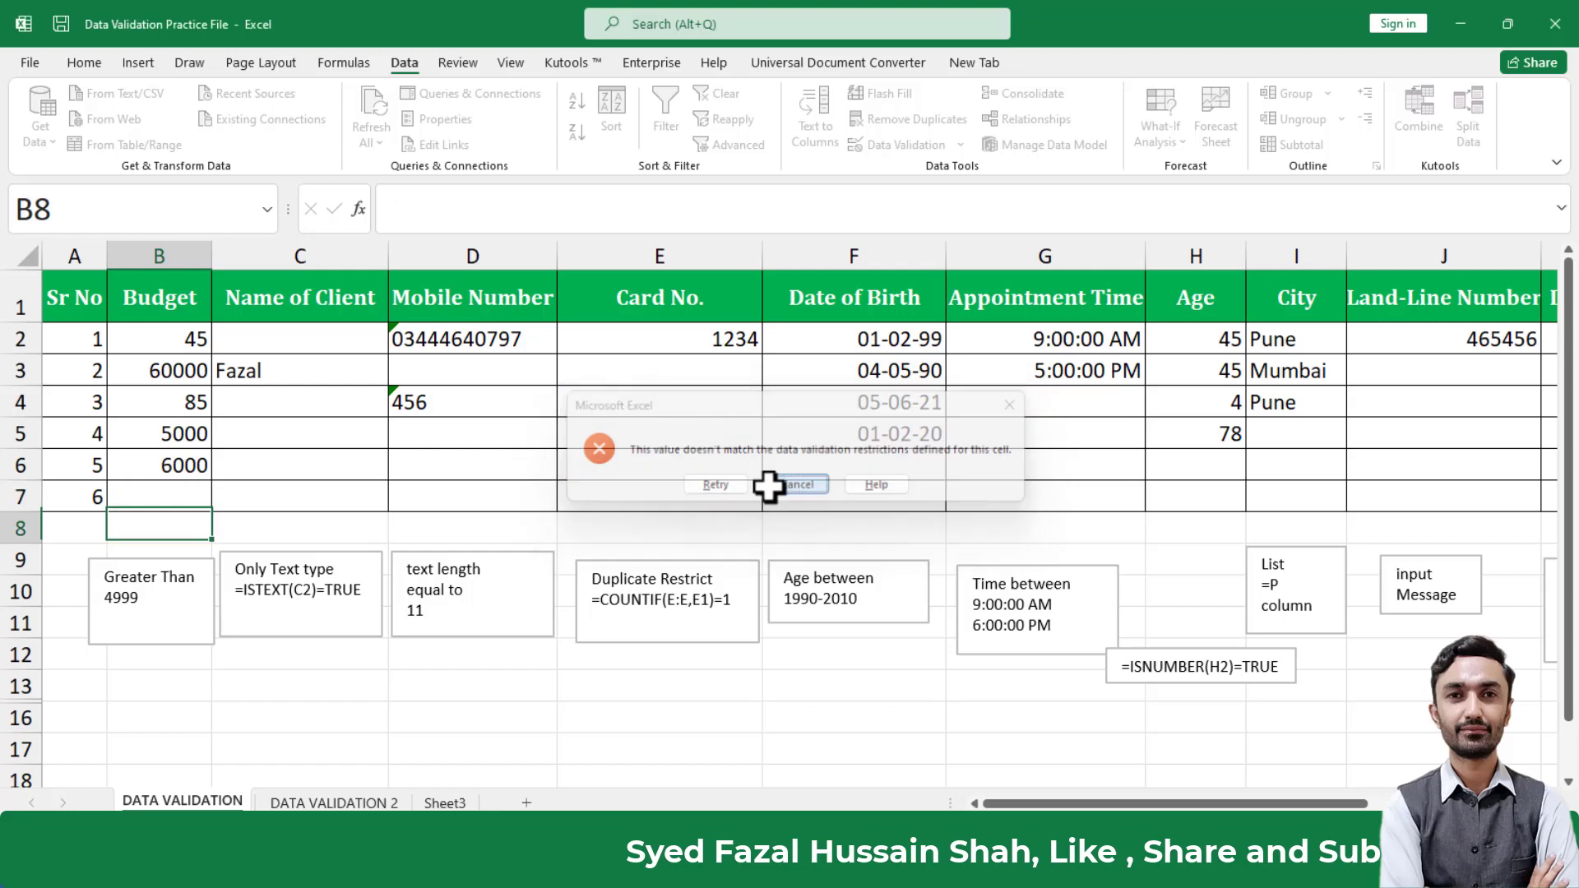
{"action": "left_click", "coordinate": [173, 335]}
{"action": "double_click", "coordinate": [169, 405]}
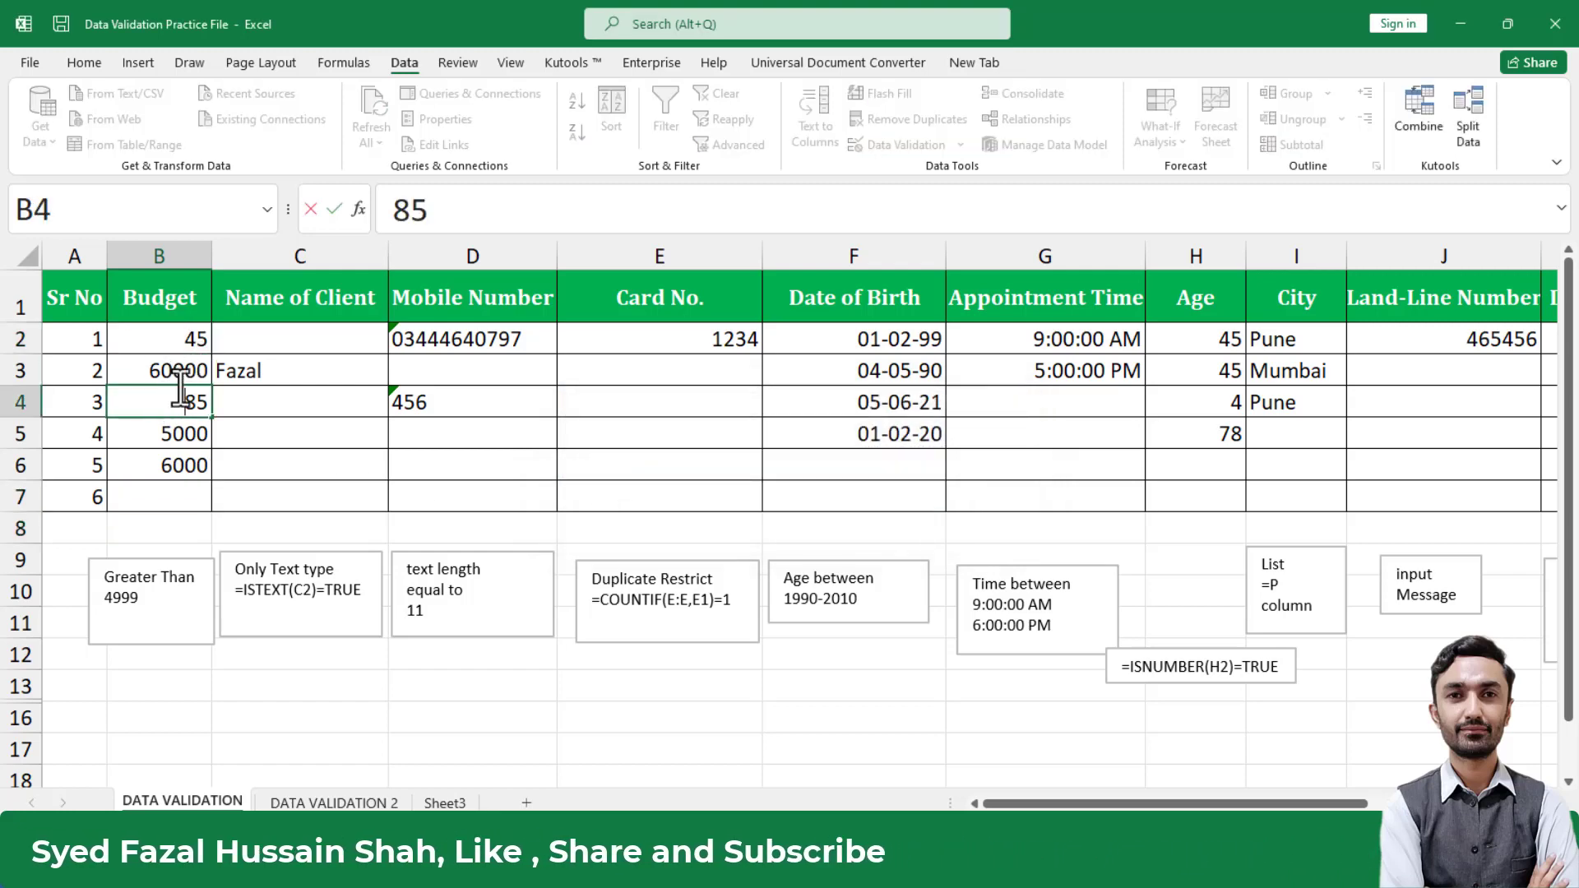
{"action": "key", "text": "Return"}
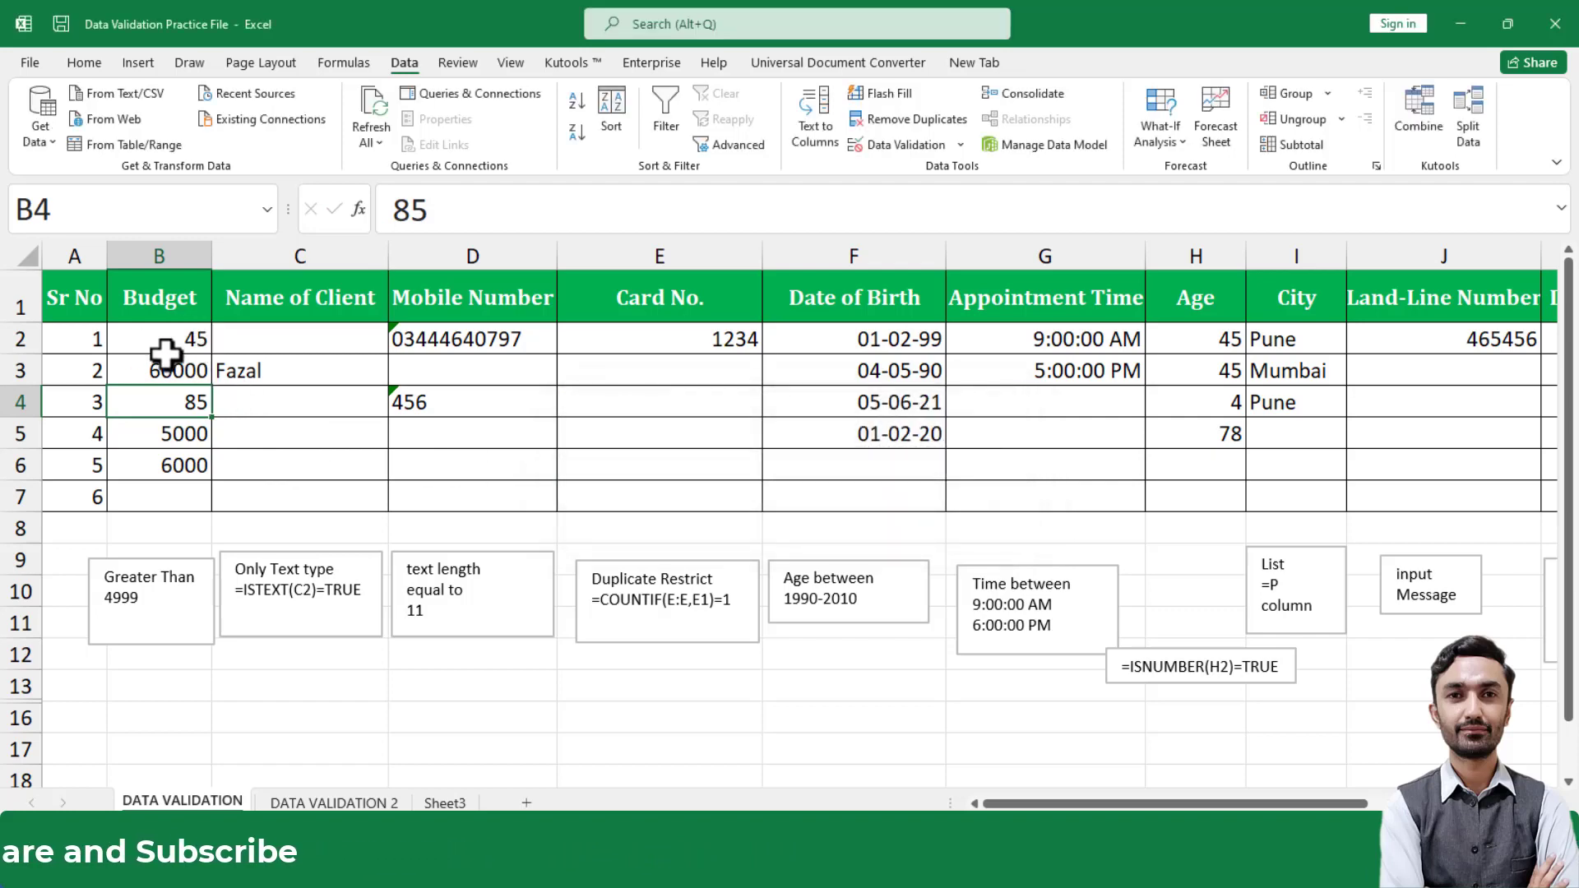
{"action": "left_click", "coordinate": [450, 401]}
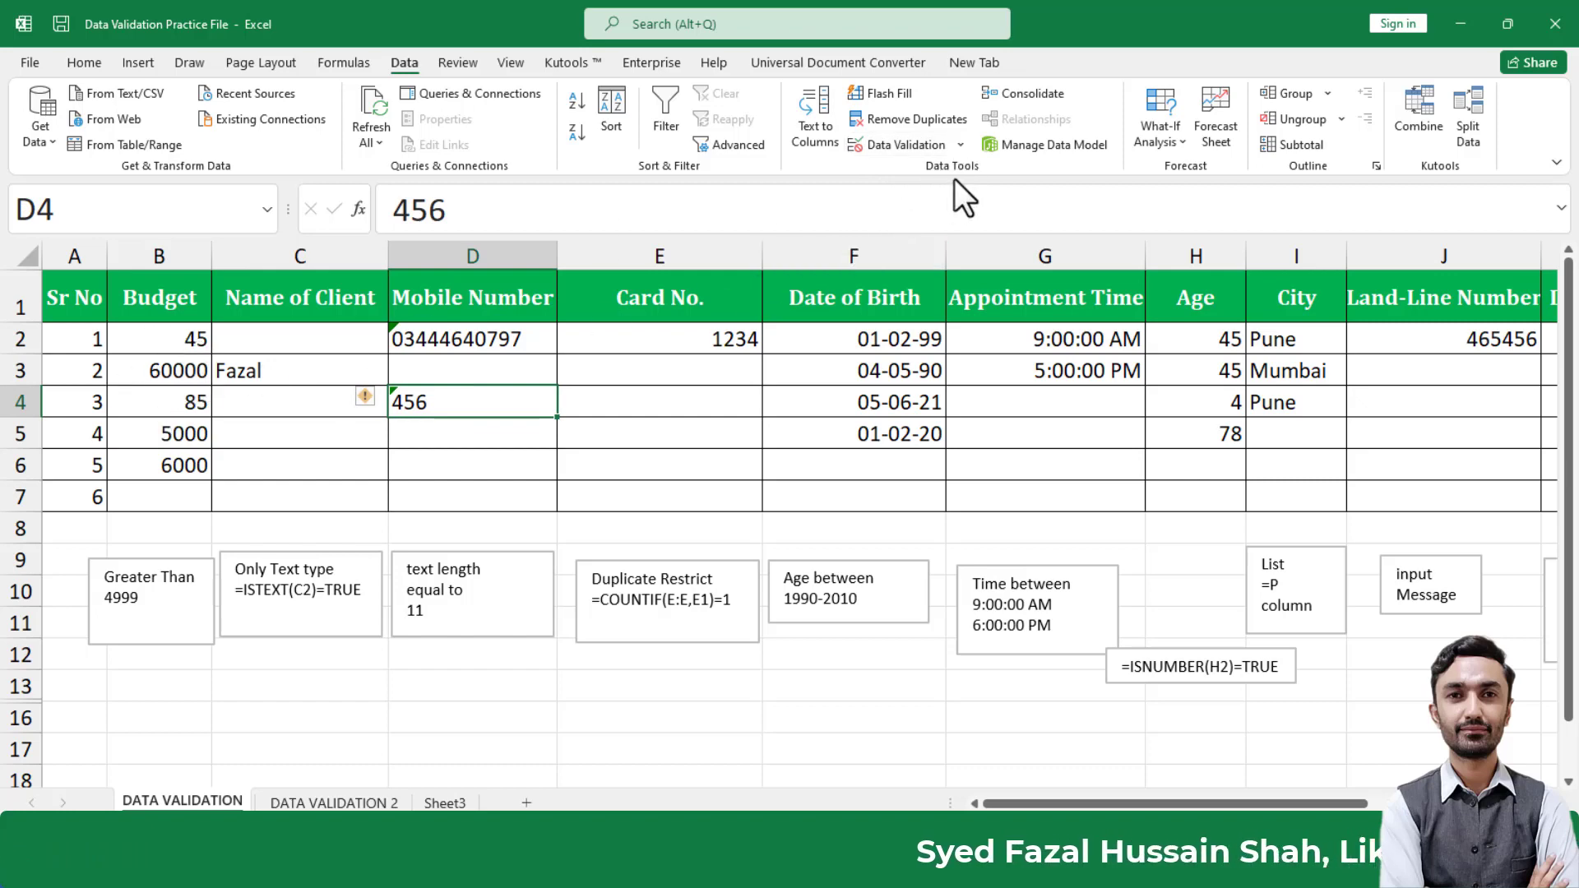
Circle invalid data and correct B2's budget from 45 to 44444
{"action": "left_click", "coordinate": [961, 147]}
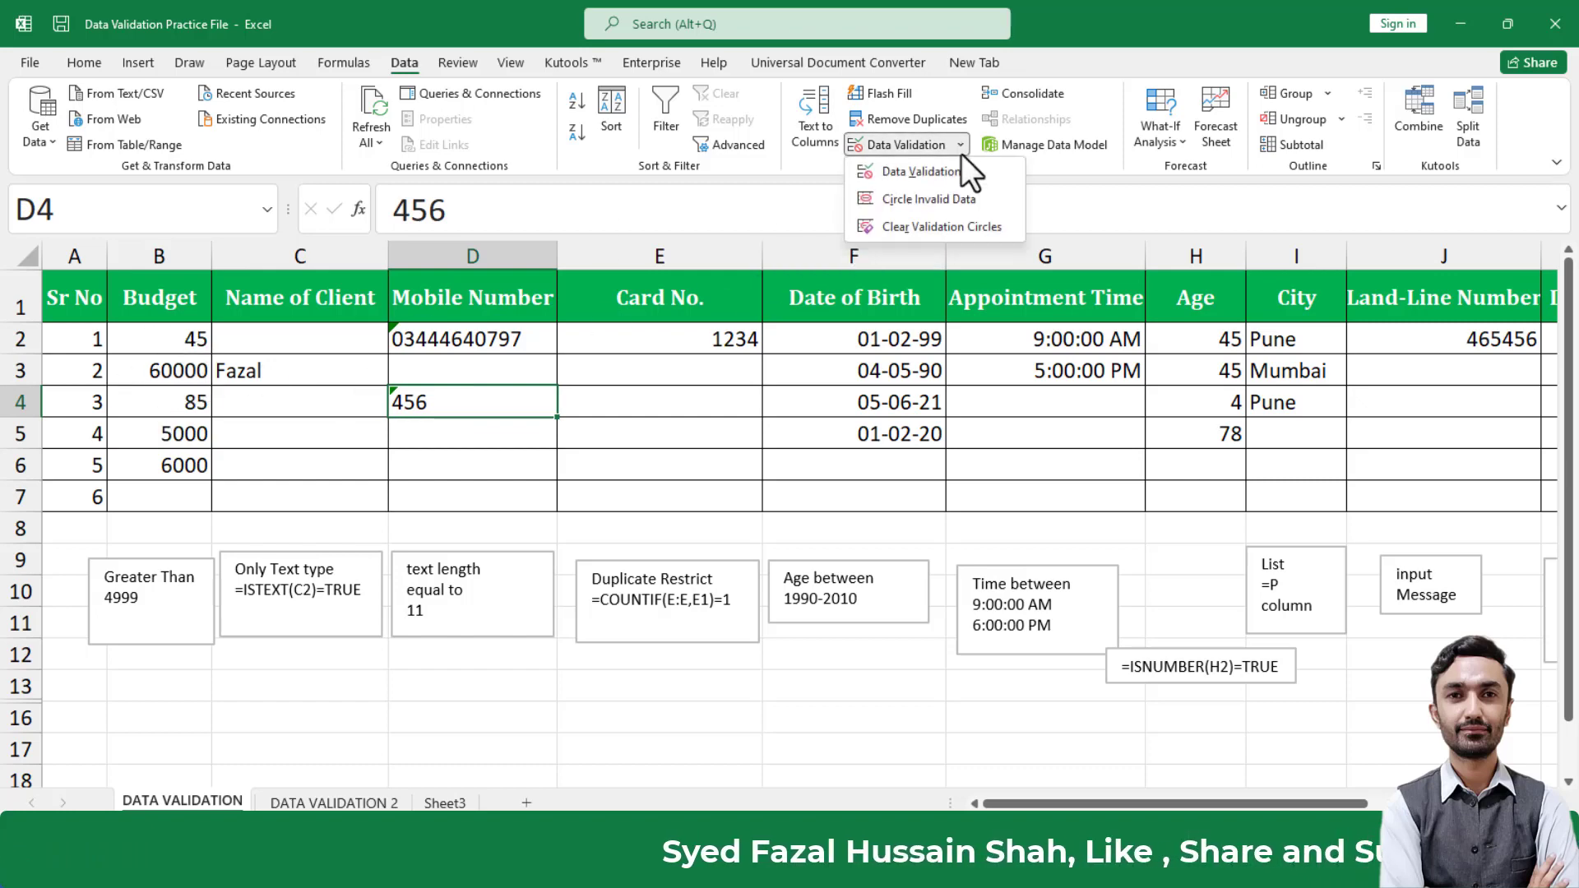
{"action": "left_click", "coordinate": [938, 199]}
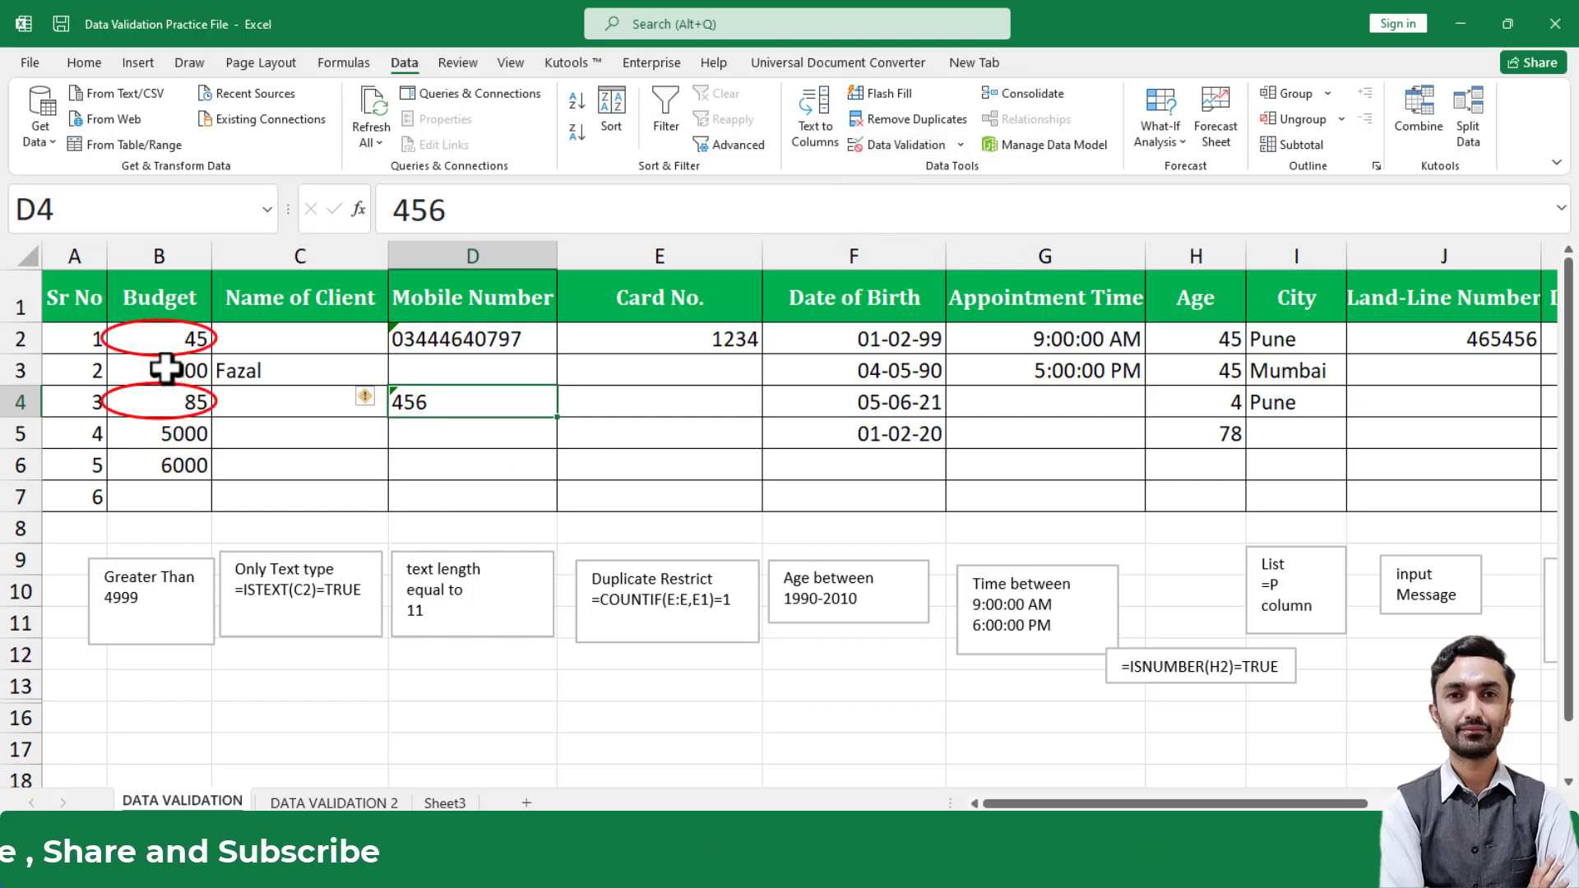
{"action": "left_click", "coordinate": [156, 331]}
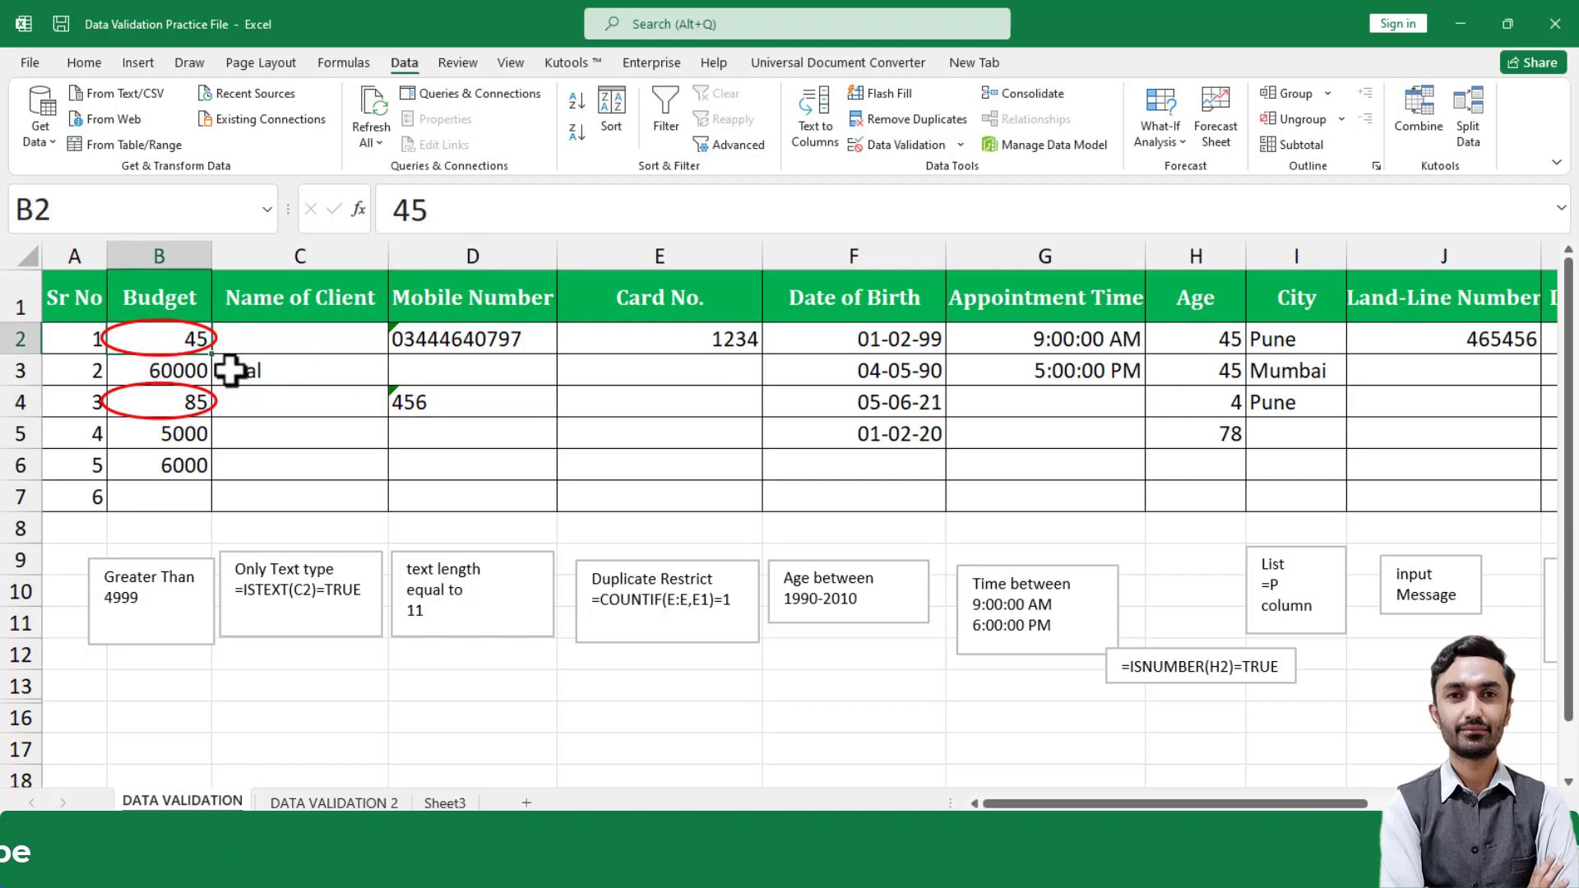
{"action": "type", "text": "4444"}
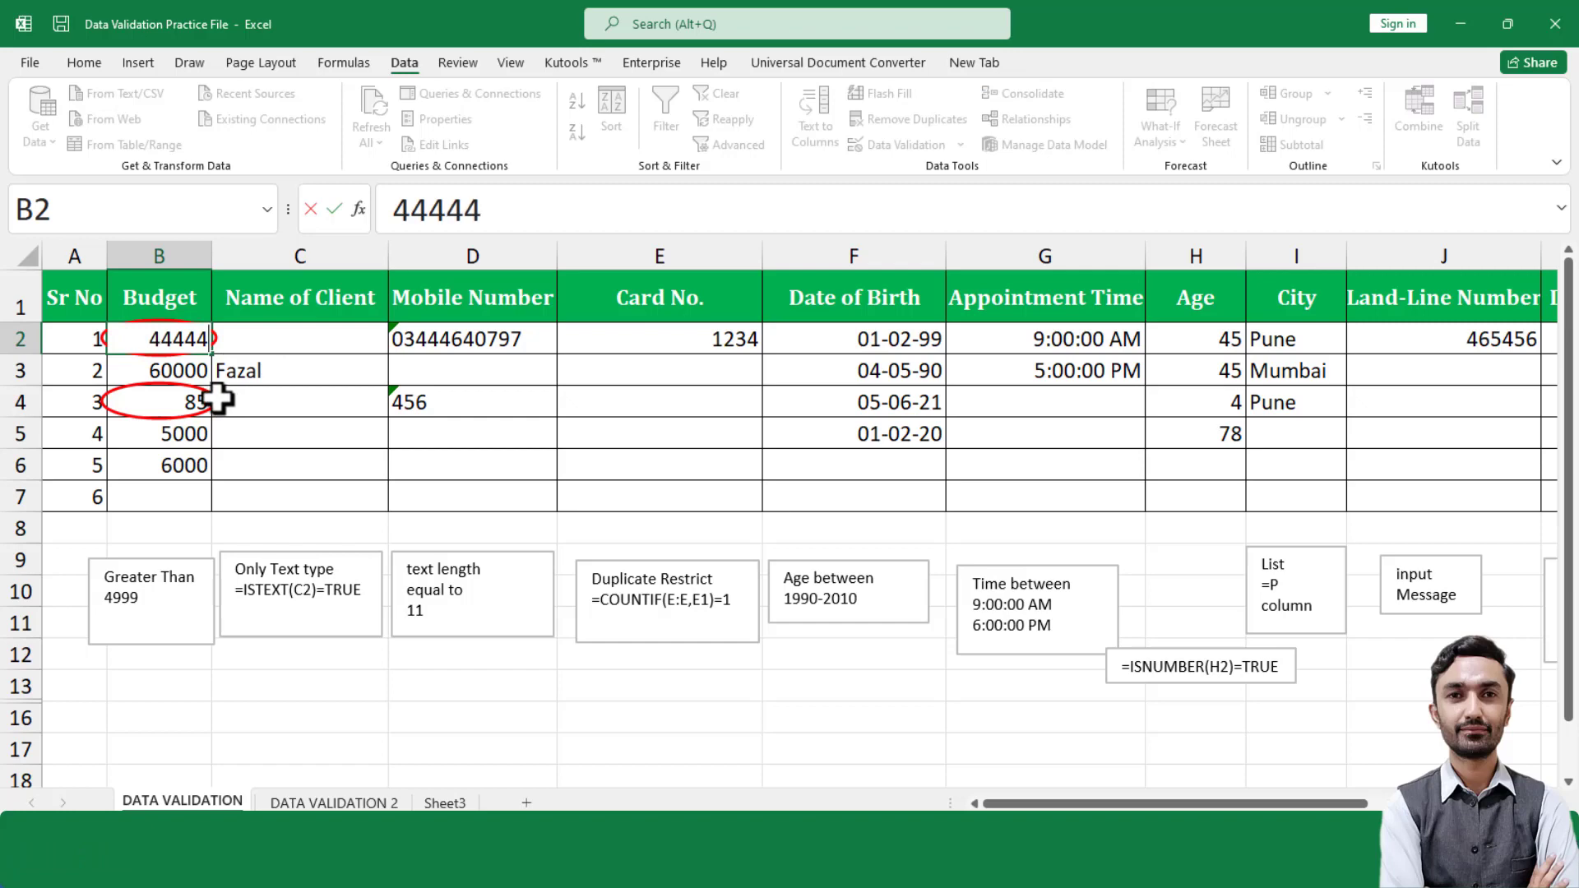
{"action": "left_click", "coordinate": [218, 399]}
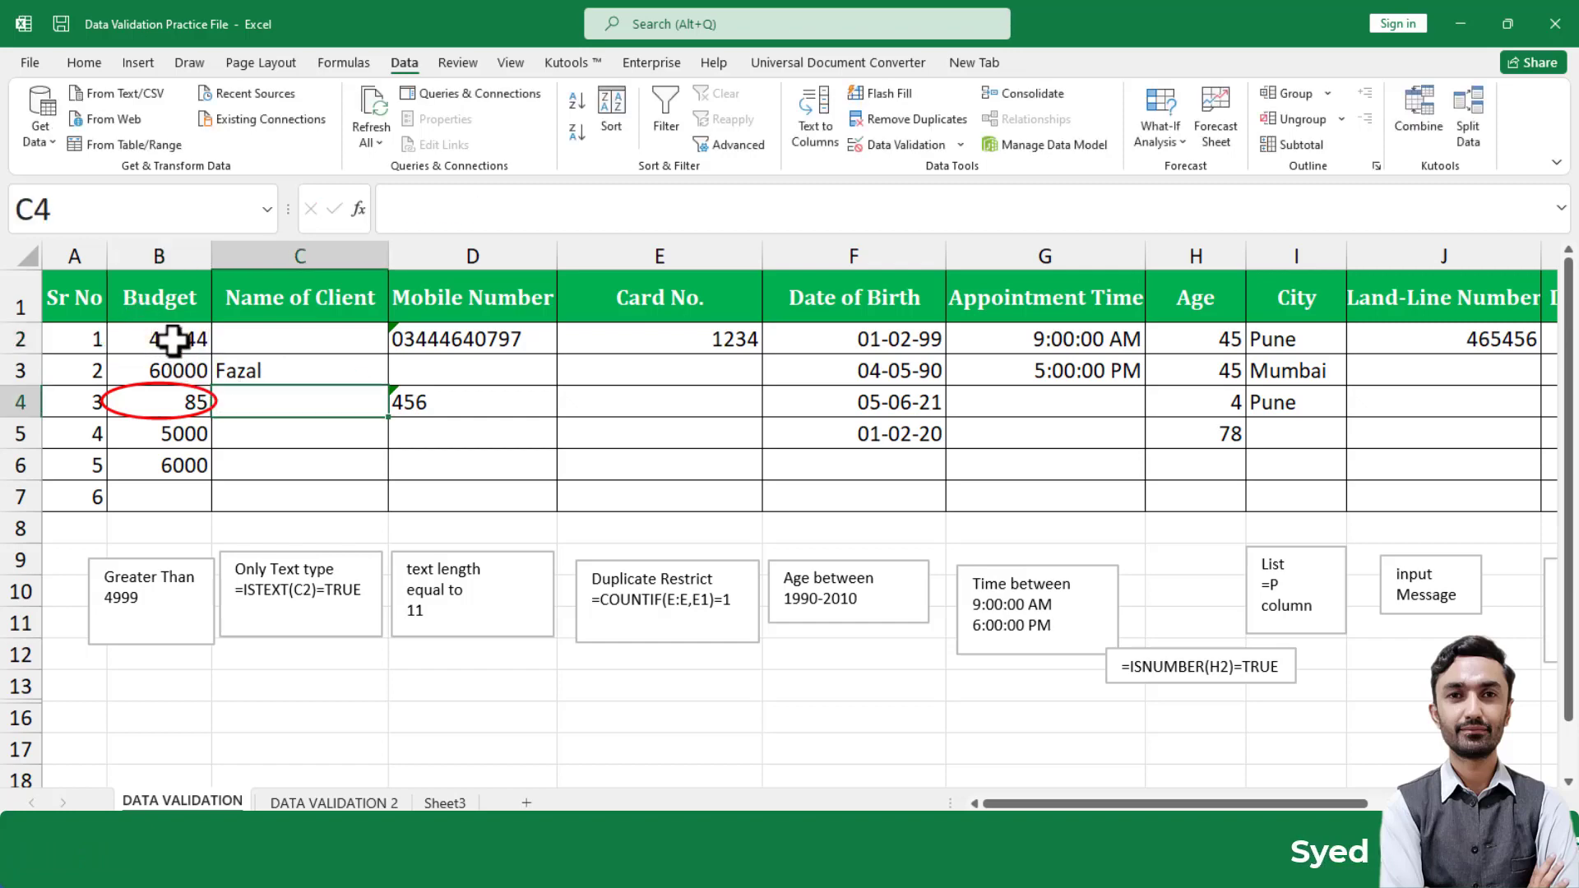
Try 14 in B4 and cancel the rejection so B4 keeps 85
{"action": "left_click", "coordinate": [159, 401]}
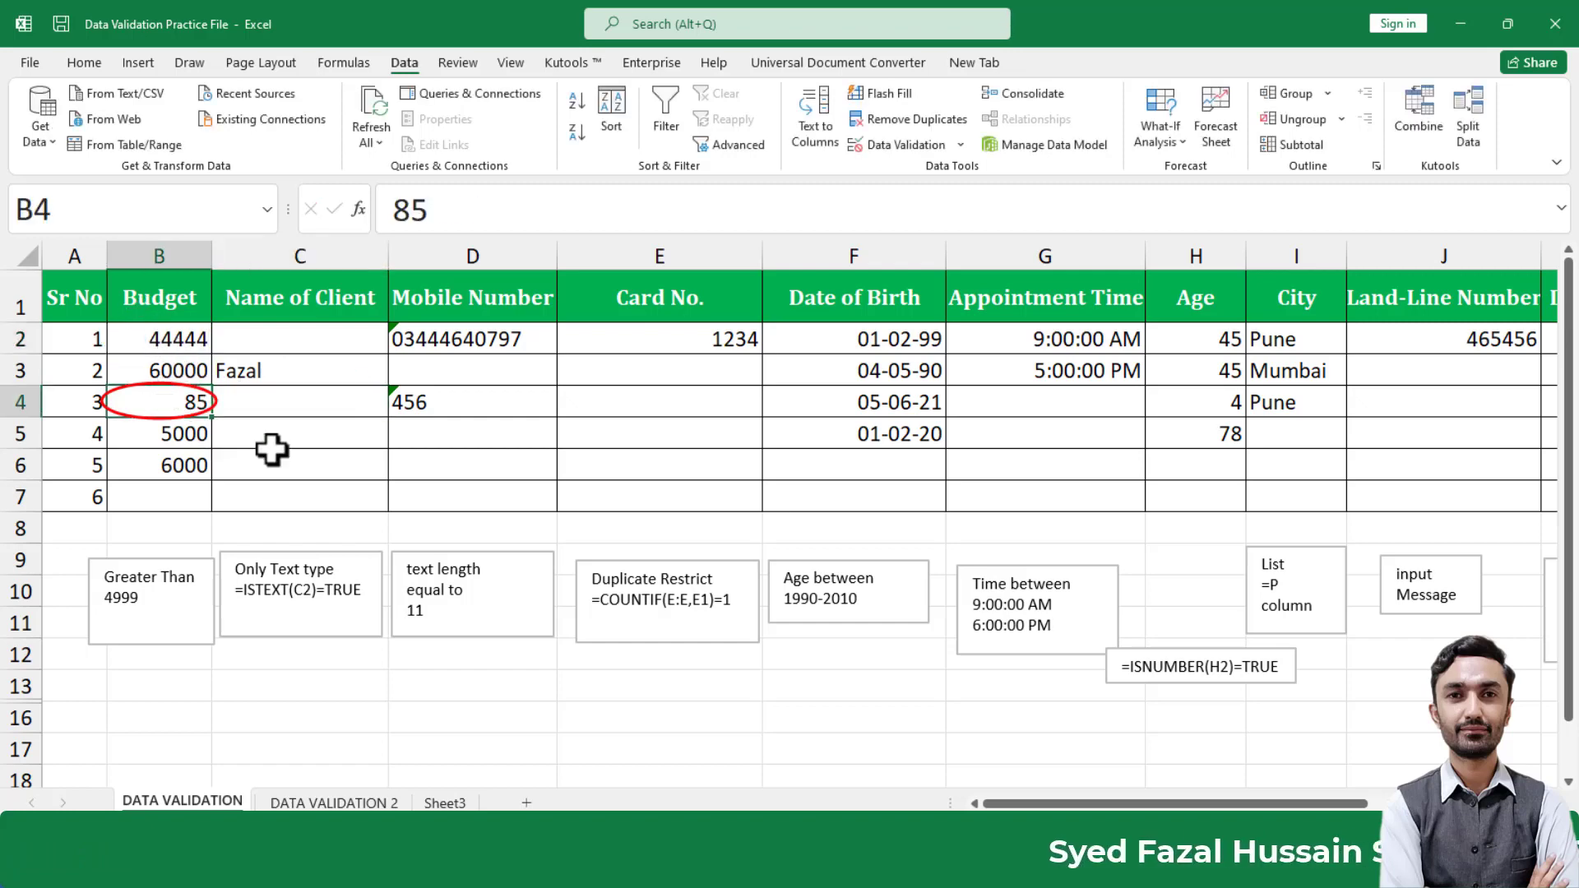
{"action": "type", "text": "14"}
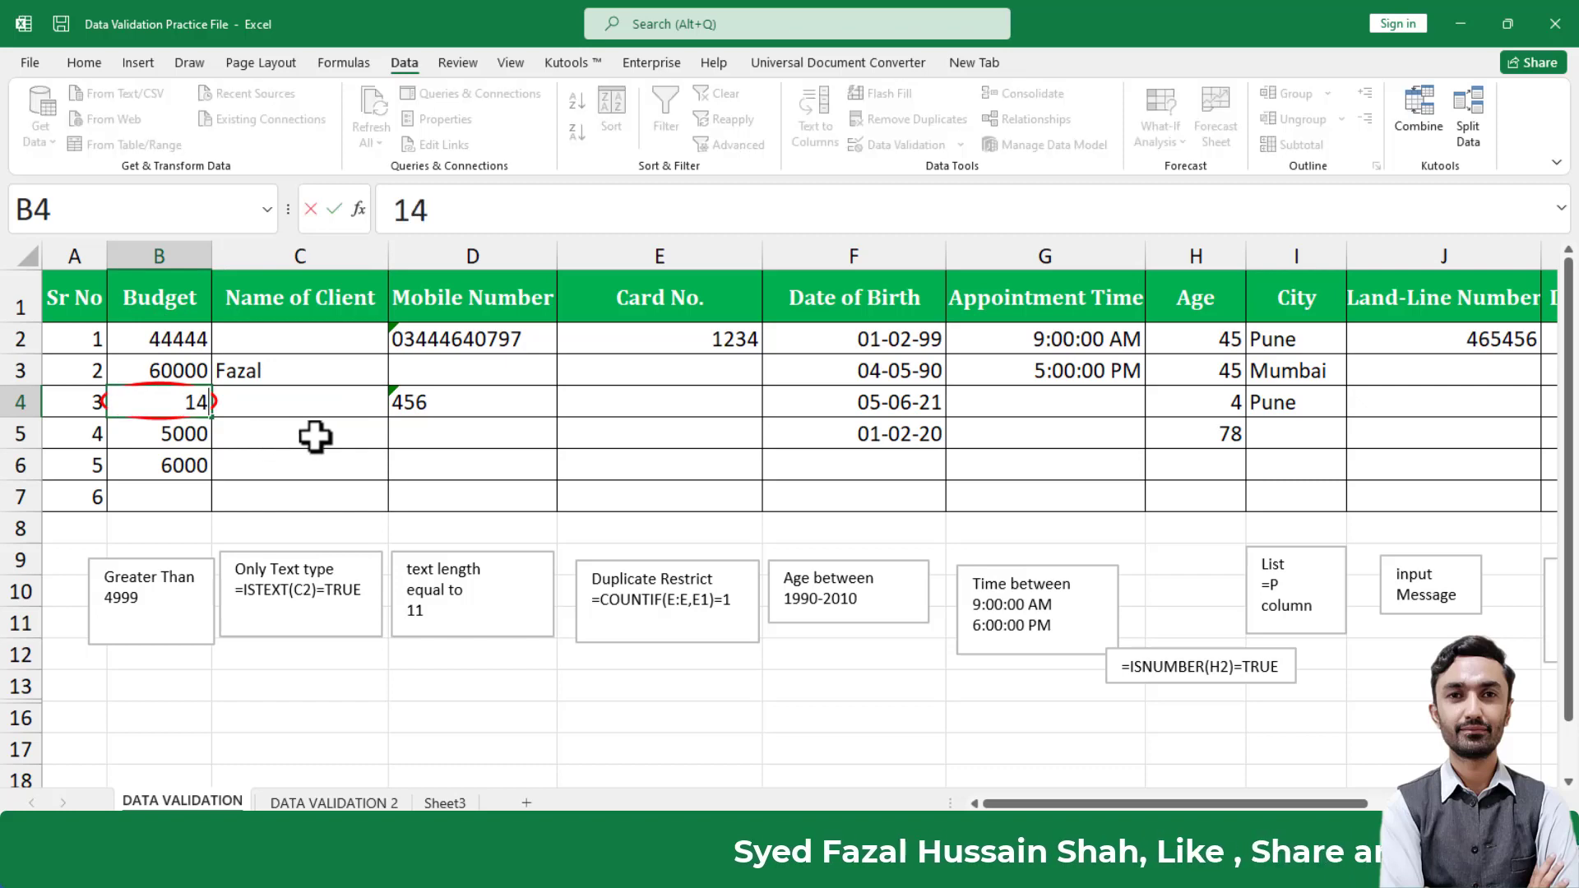
{"action": "key", "text": "Return"}
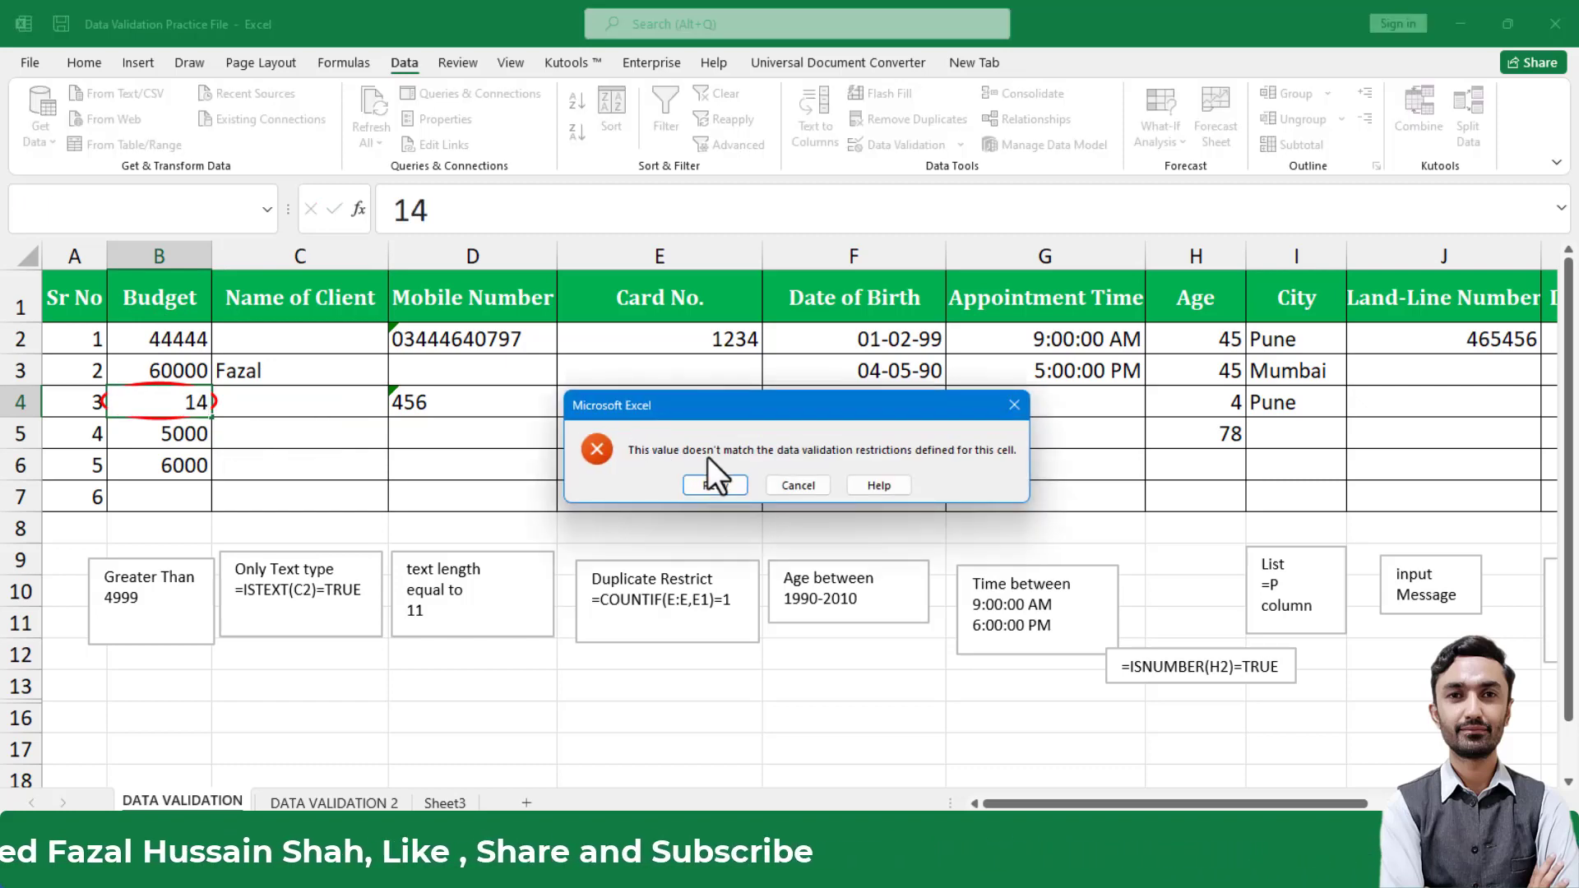
{"action": "left_click", "coordinate": [799, 487]}
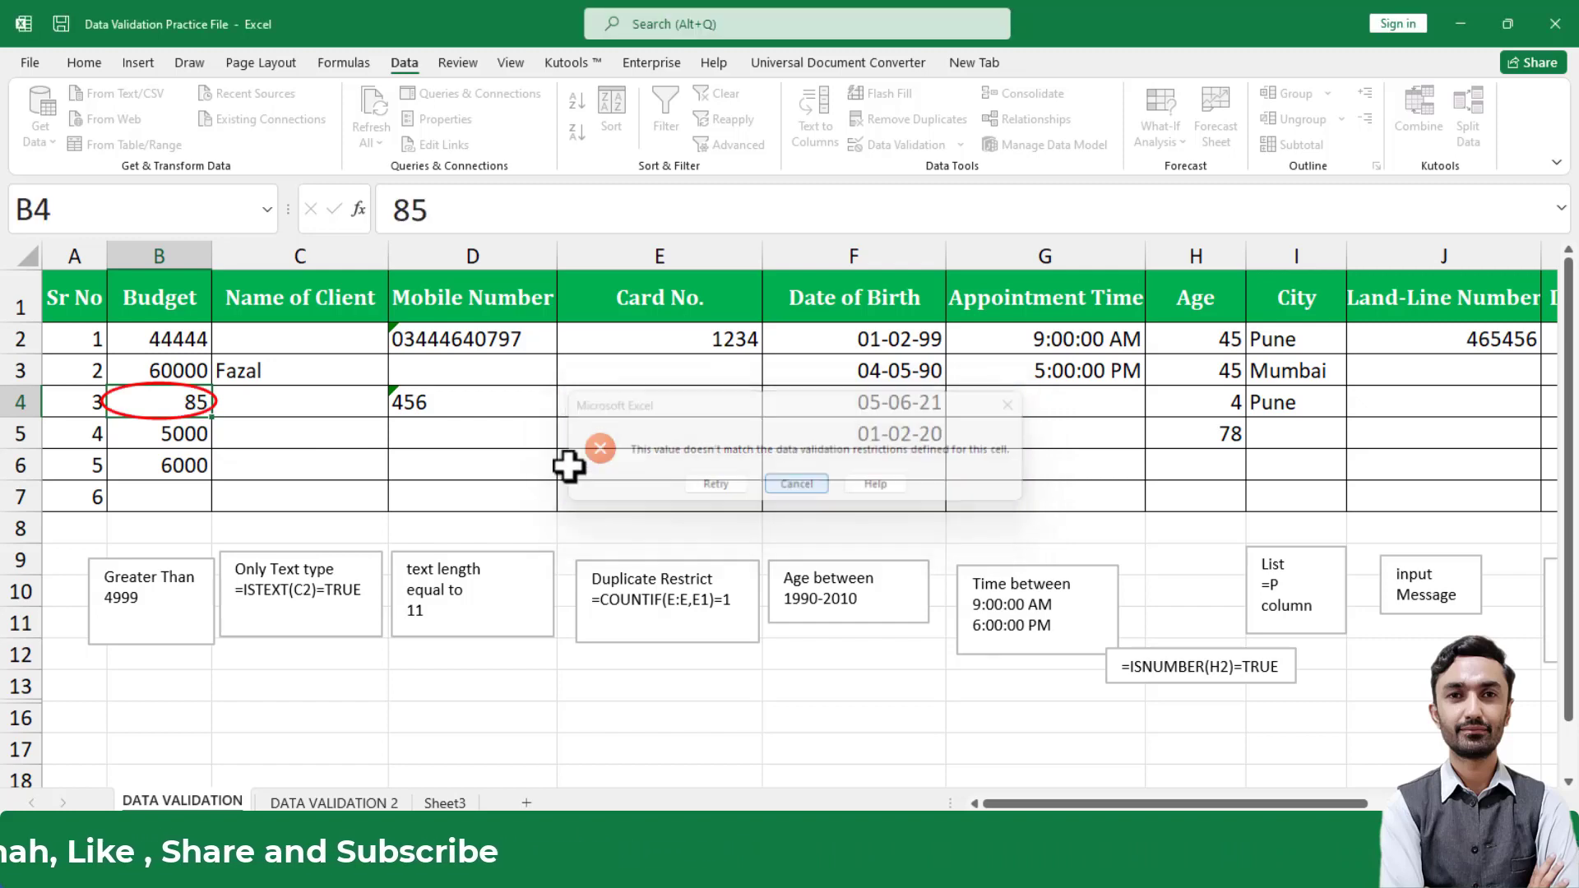
{"action": "left_click", "coordinate": [321, 463]}
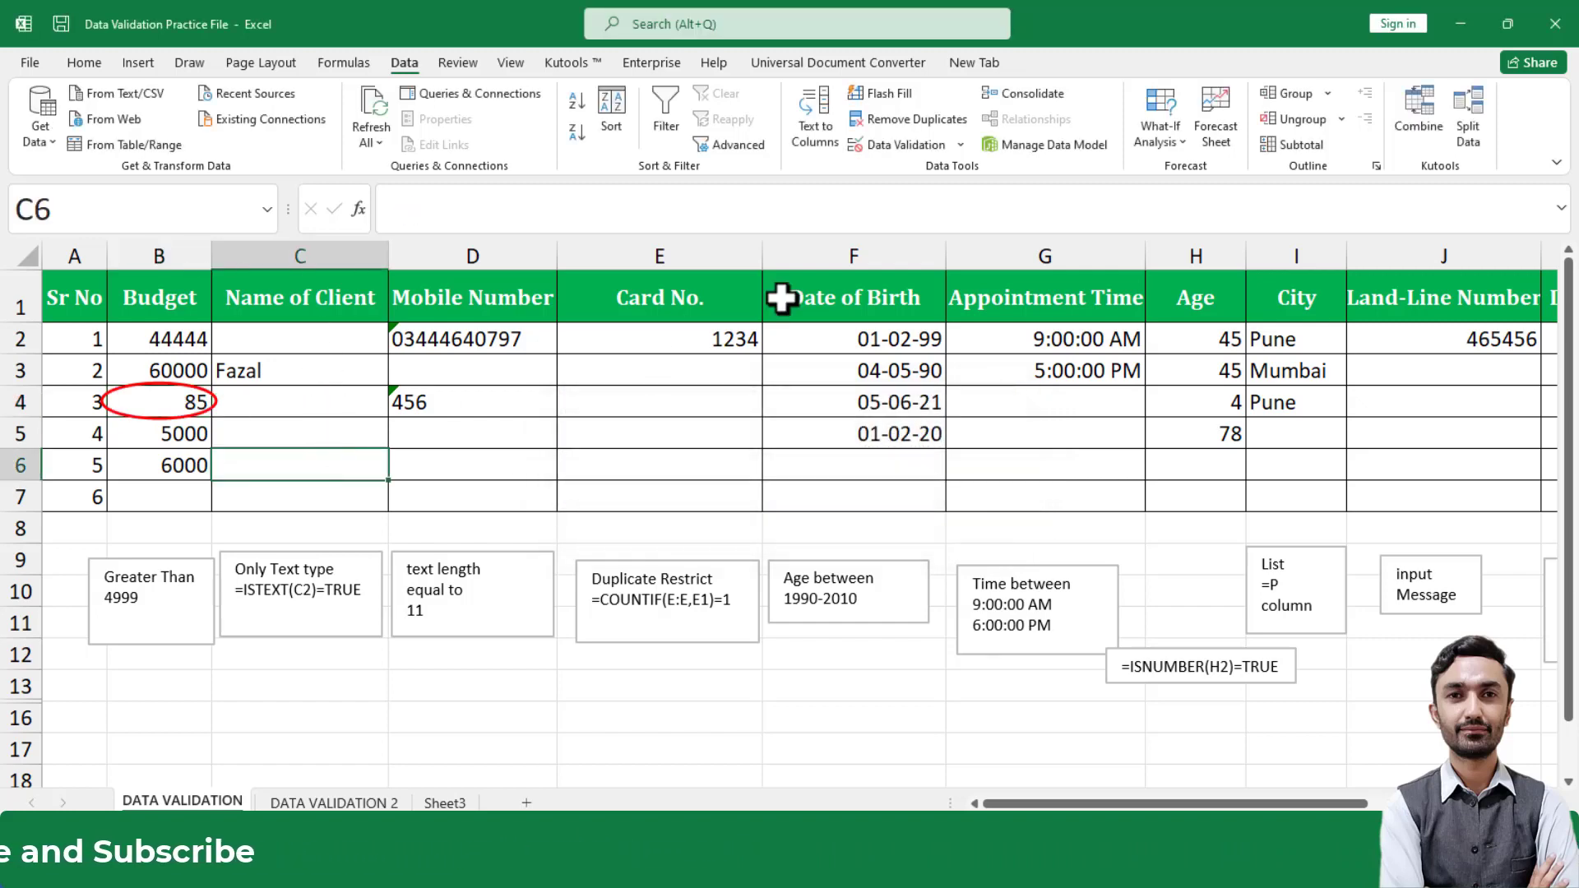
{"action": "left_click", "coordinate": [961, 146]}
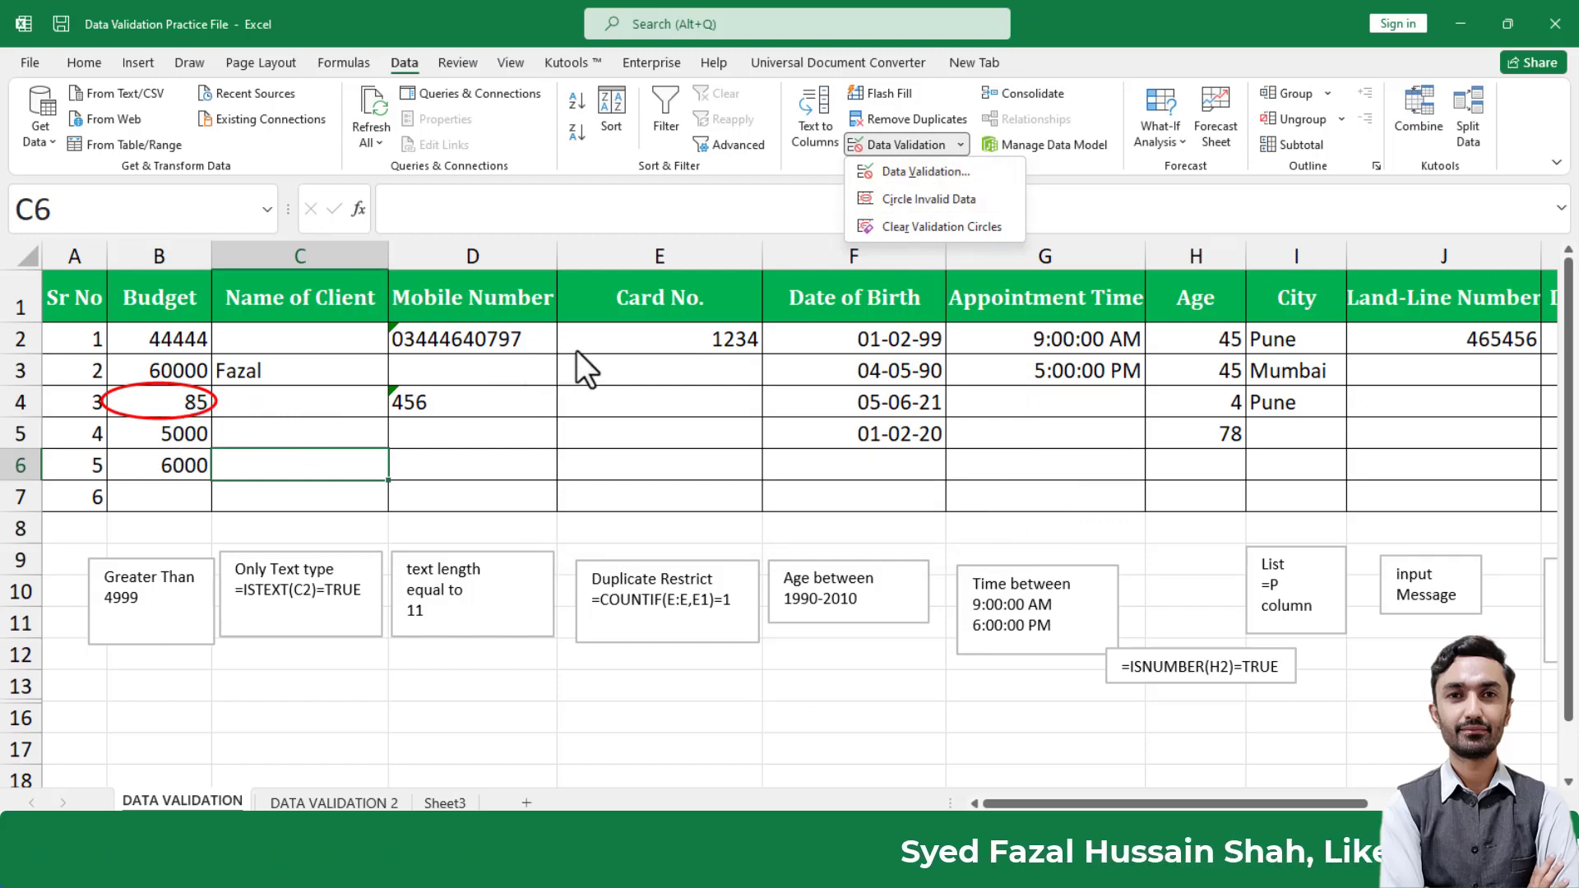
Clear the validation circles and check that Name of Client cells C2:C7 allow any value
{"action": "left_click", "coordinate": [907, 229]}
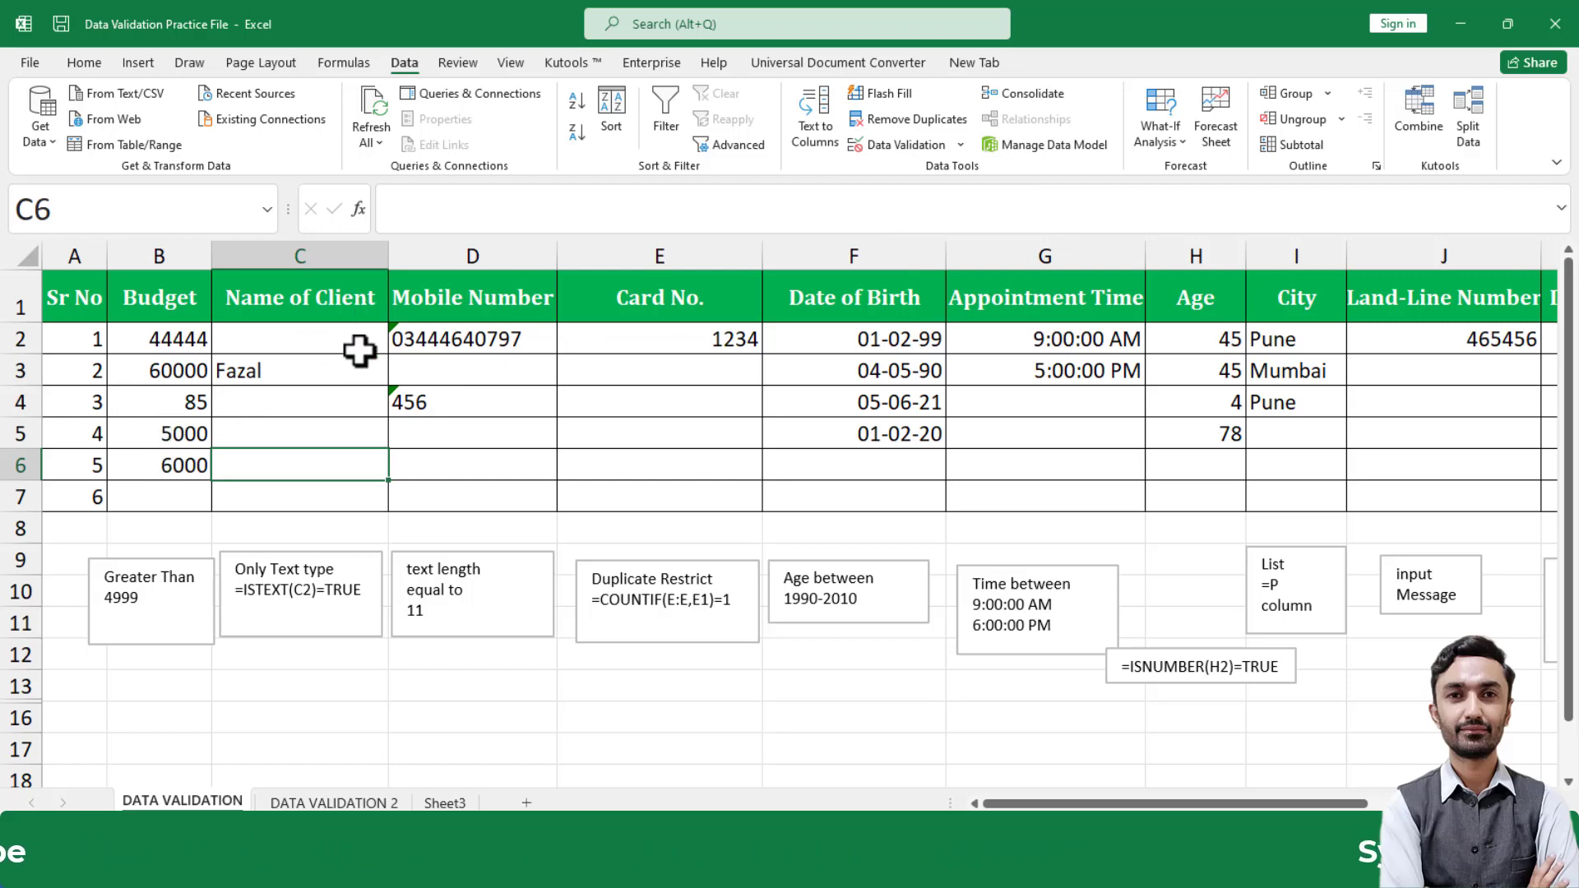
{"action": "left_click_drag", "start_coordinate": [350, 377], "coordinate": [348, 509]}
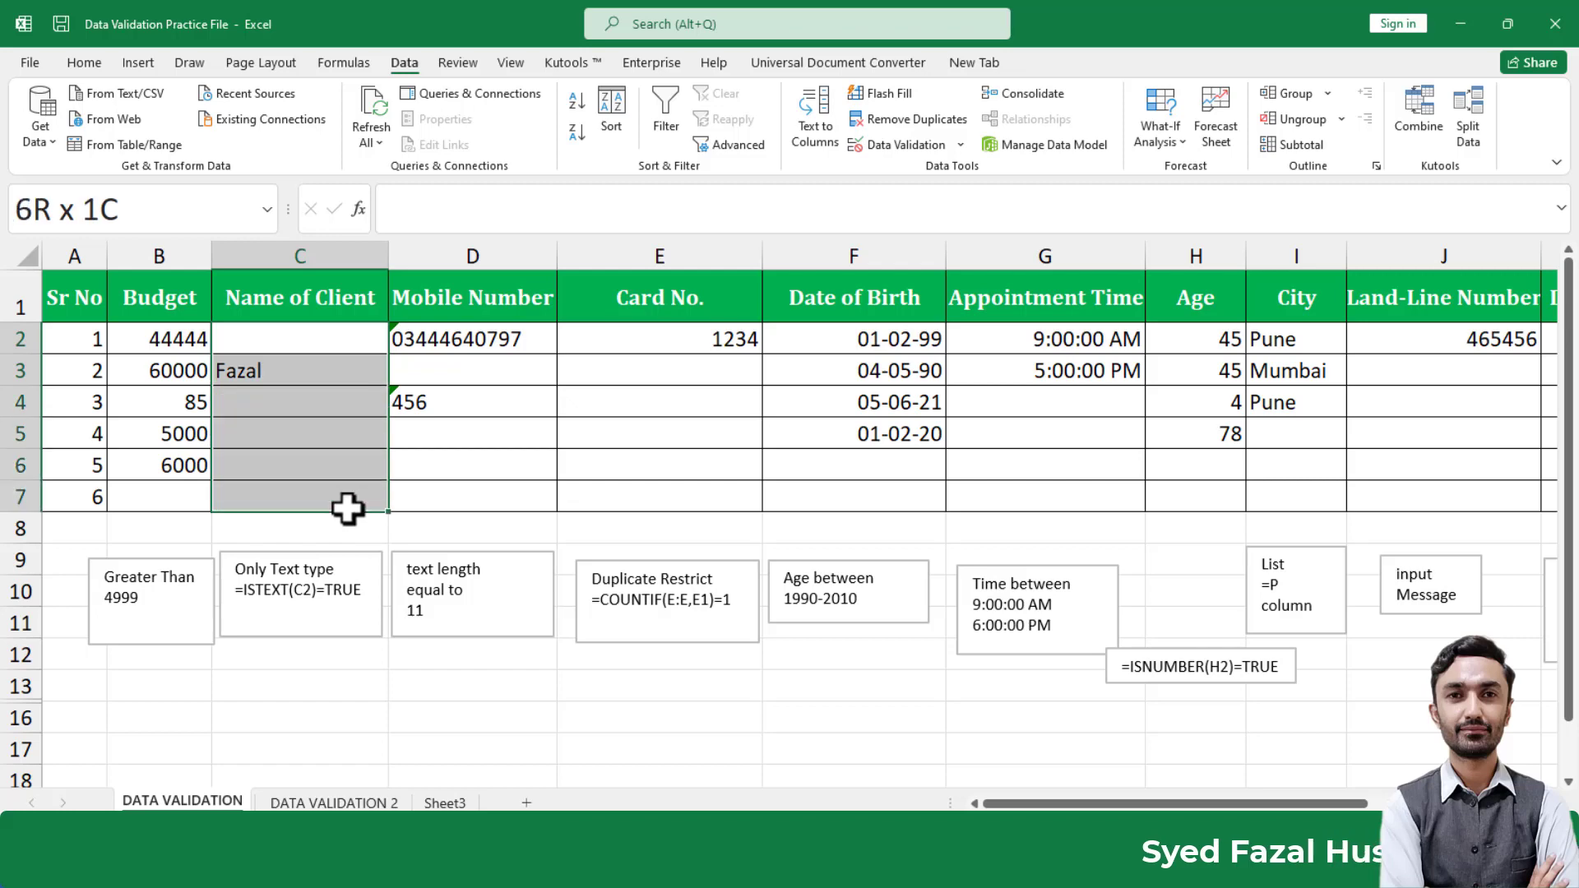
{"action": "left_click", "coordinate": [900, 150]}
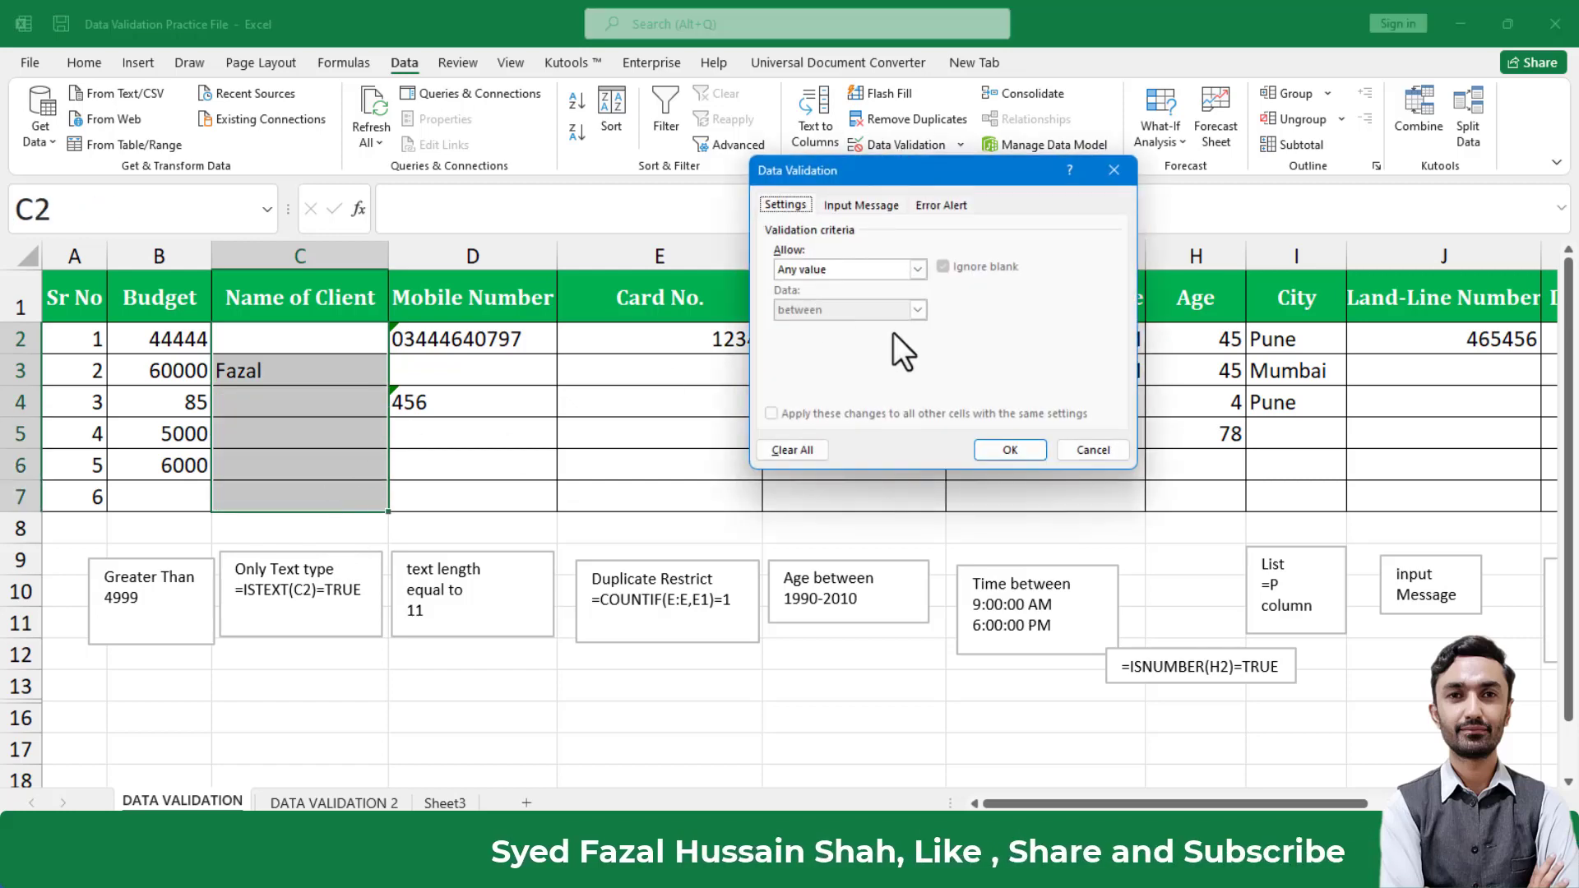
{"action": "left_click", "coordinate": [1093, 451]}
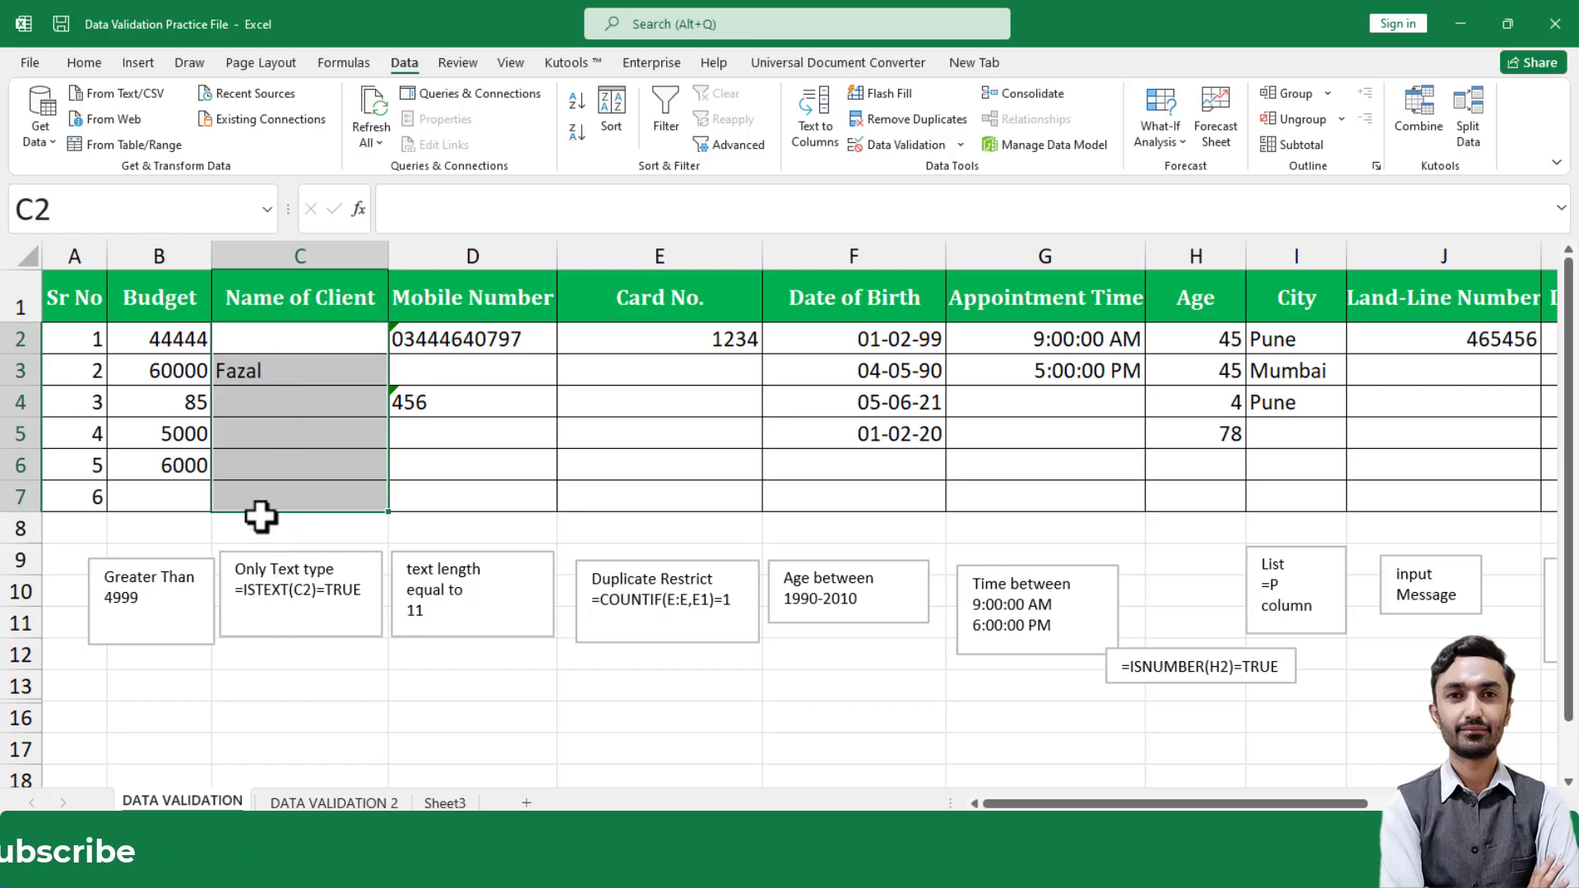
{"action": "left_click", "coordinate": [286, 684]}
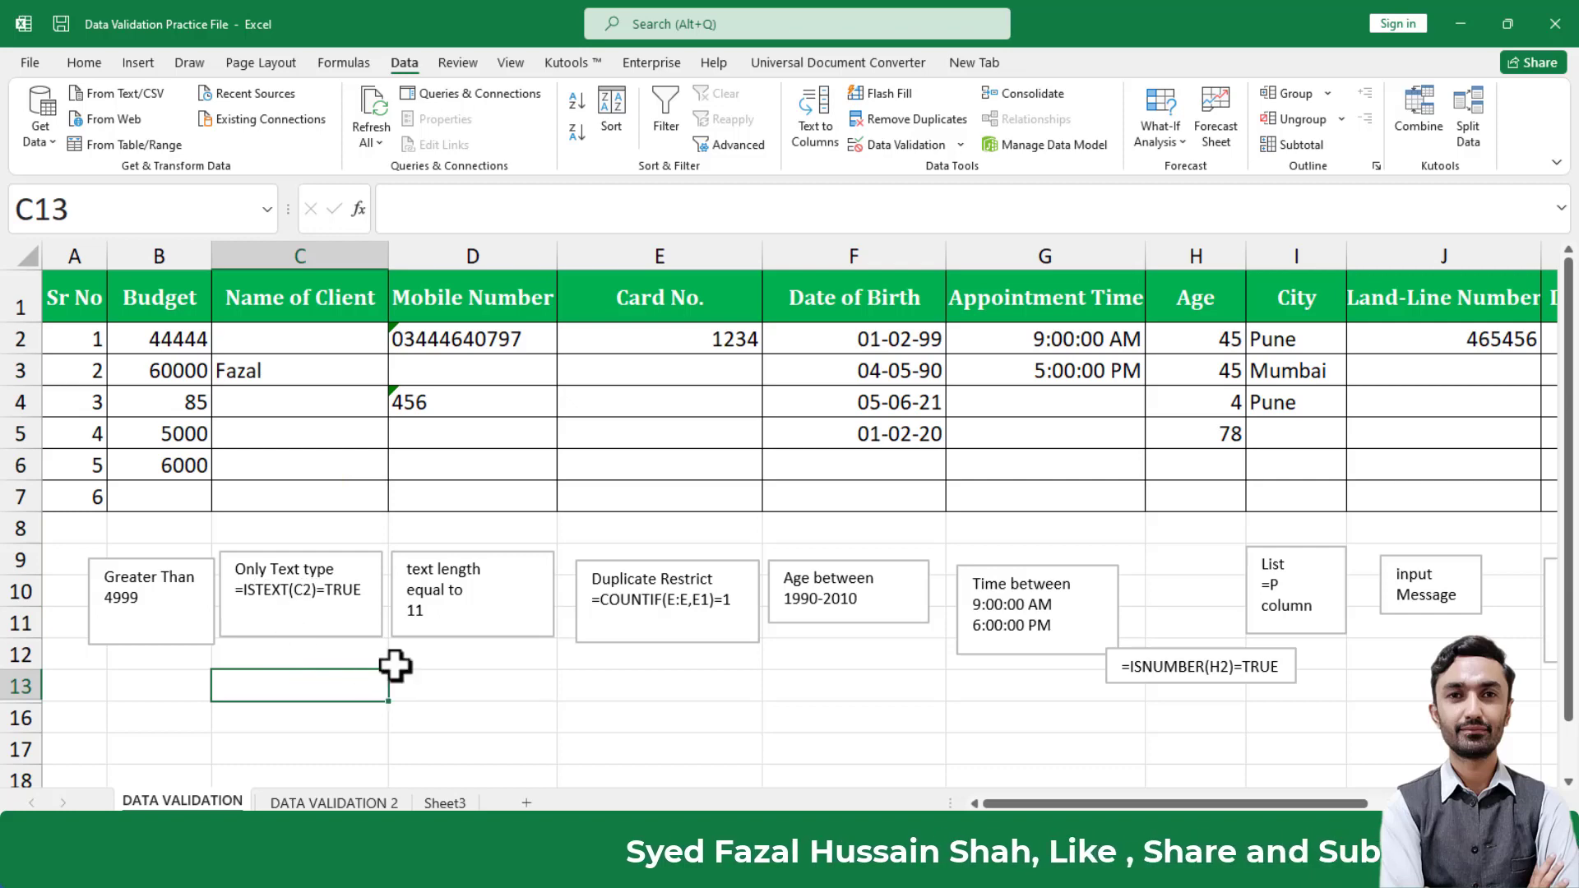
{"action": "type", "text": "=is"}
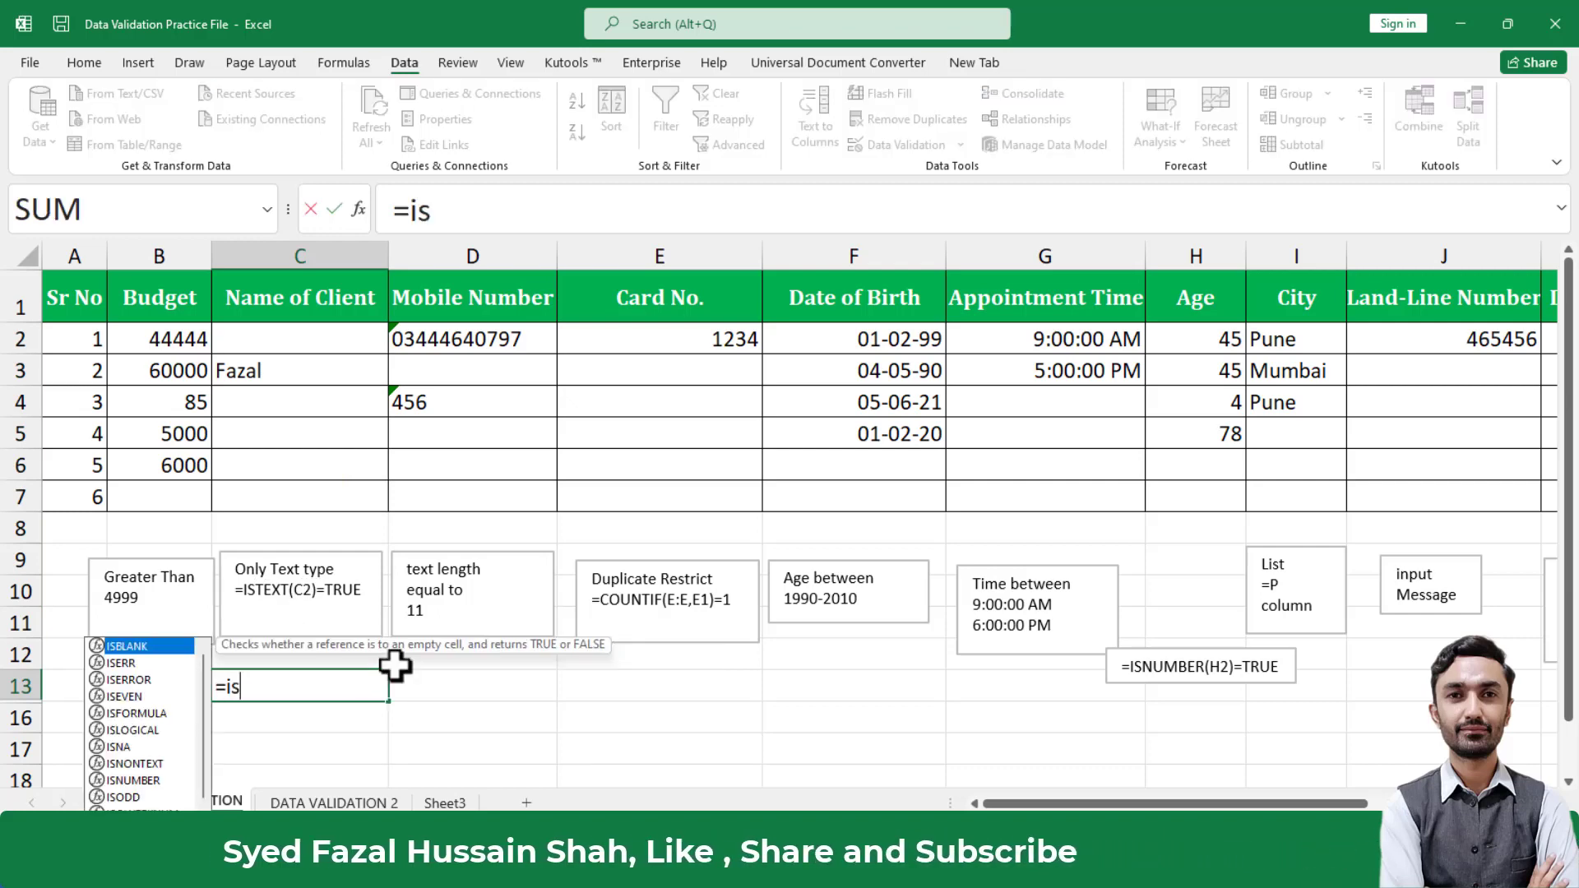
{"action": "type", "text": "text"}
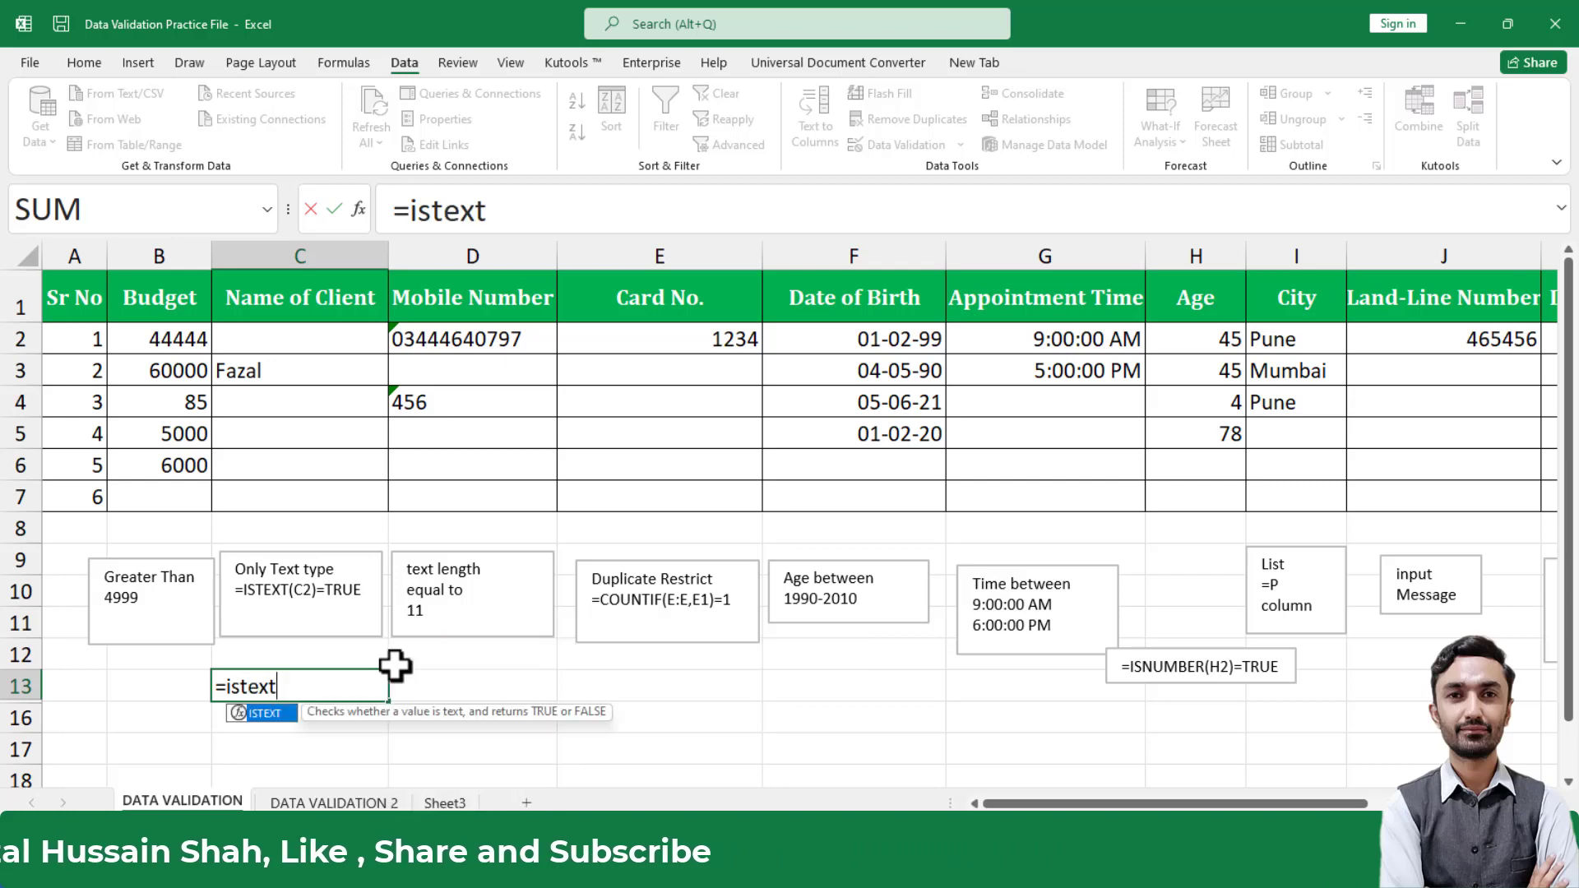
{"action": "type", "text": "("}
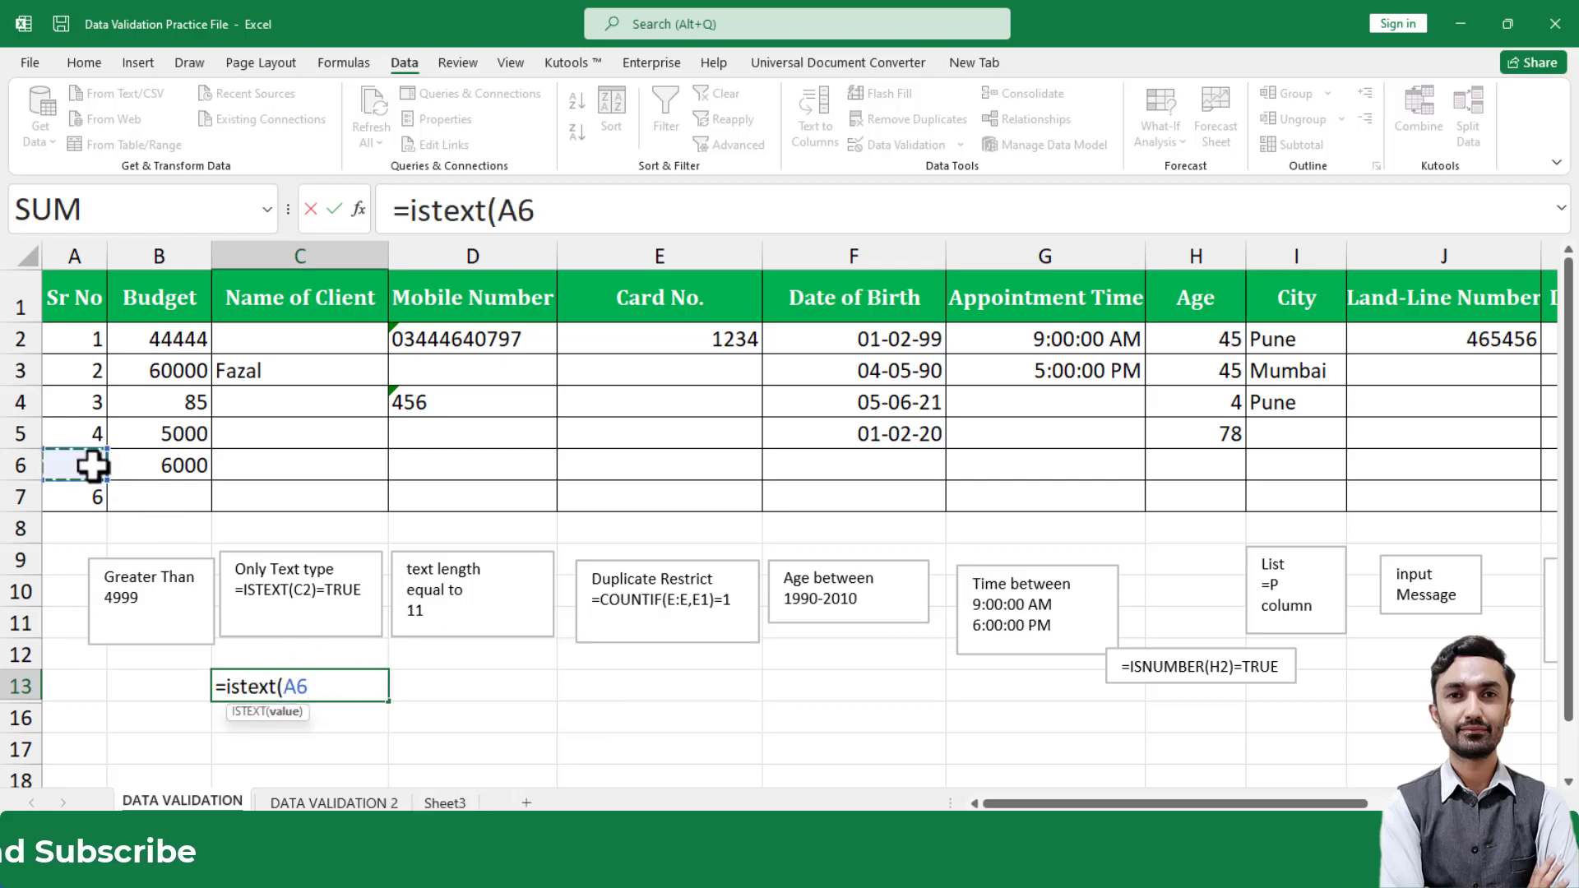
{"action": "key", "text": "Return"}
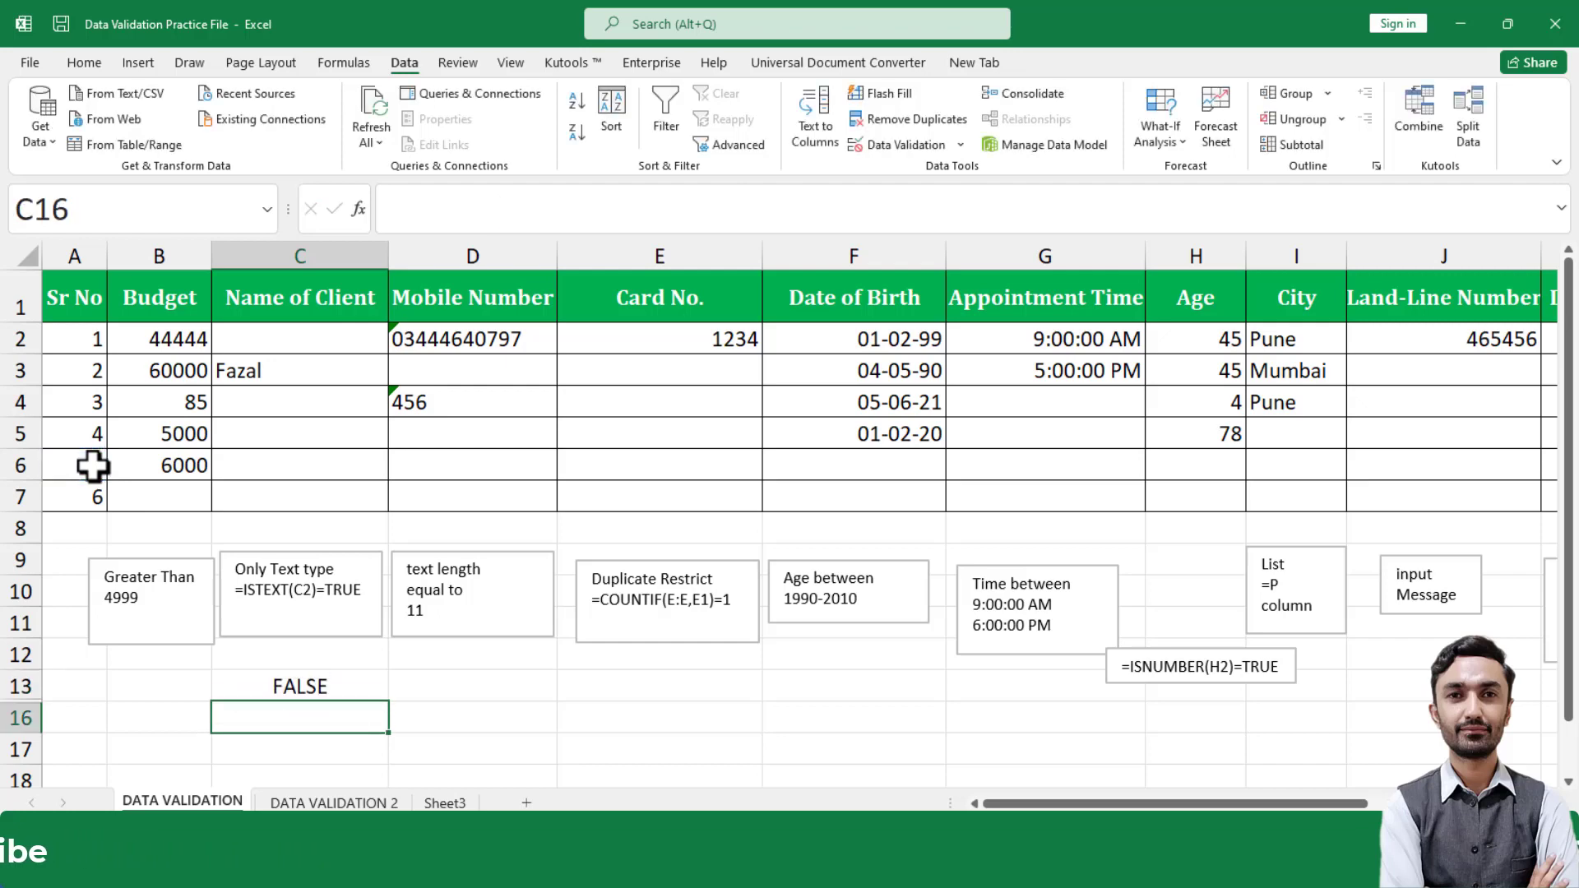
{"action": "left_click", "coordinate": [277, 686]}
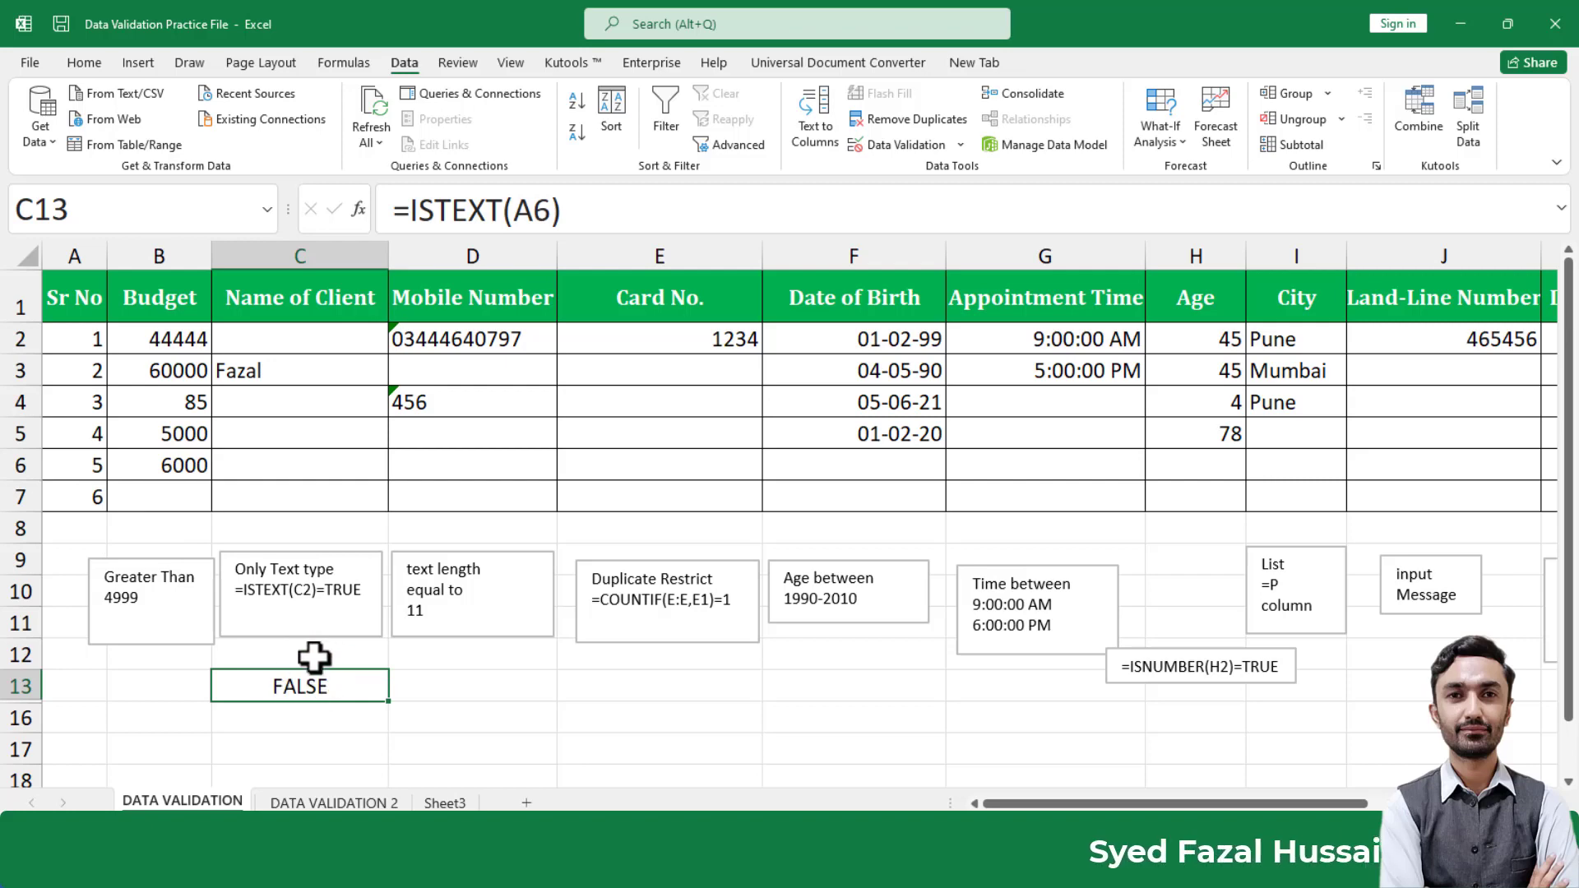
{"action": "left_click", "coordinate": [548, 212]}
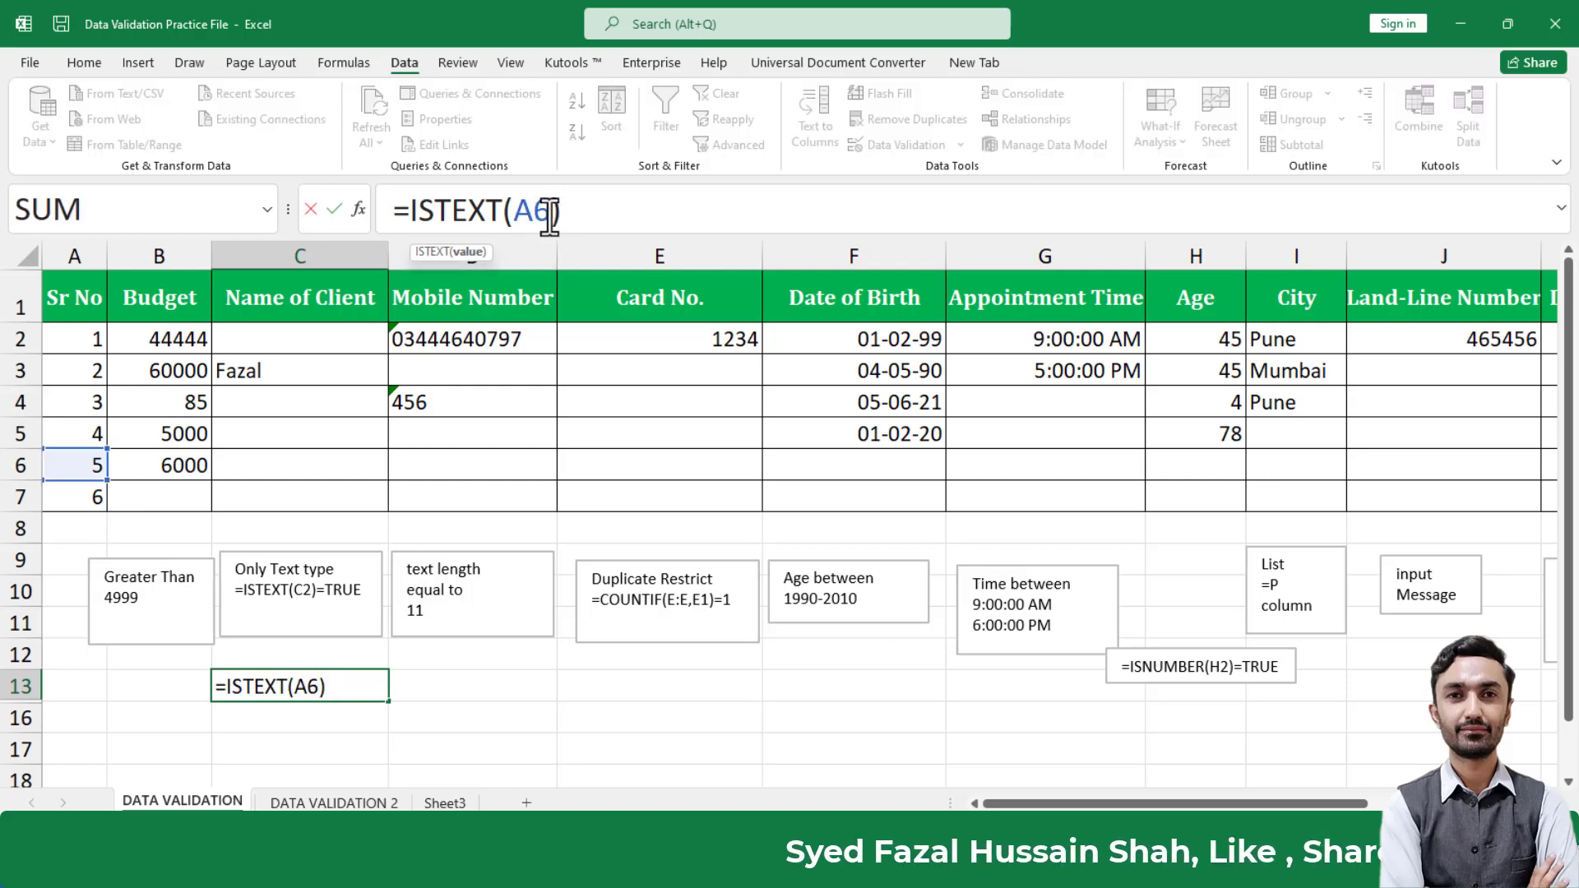
{"action": "key", "text": "BackSpace"}
{"action": "key", "text": "BackSpace"}
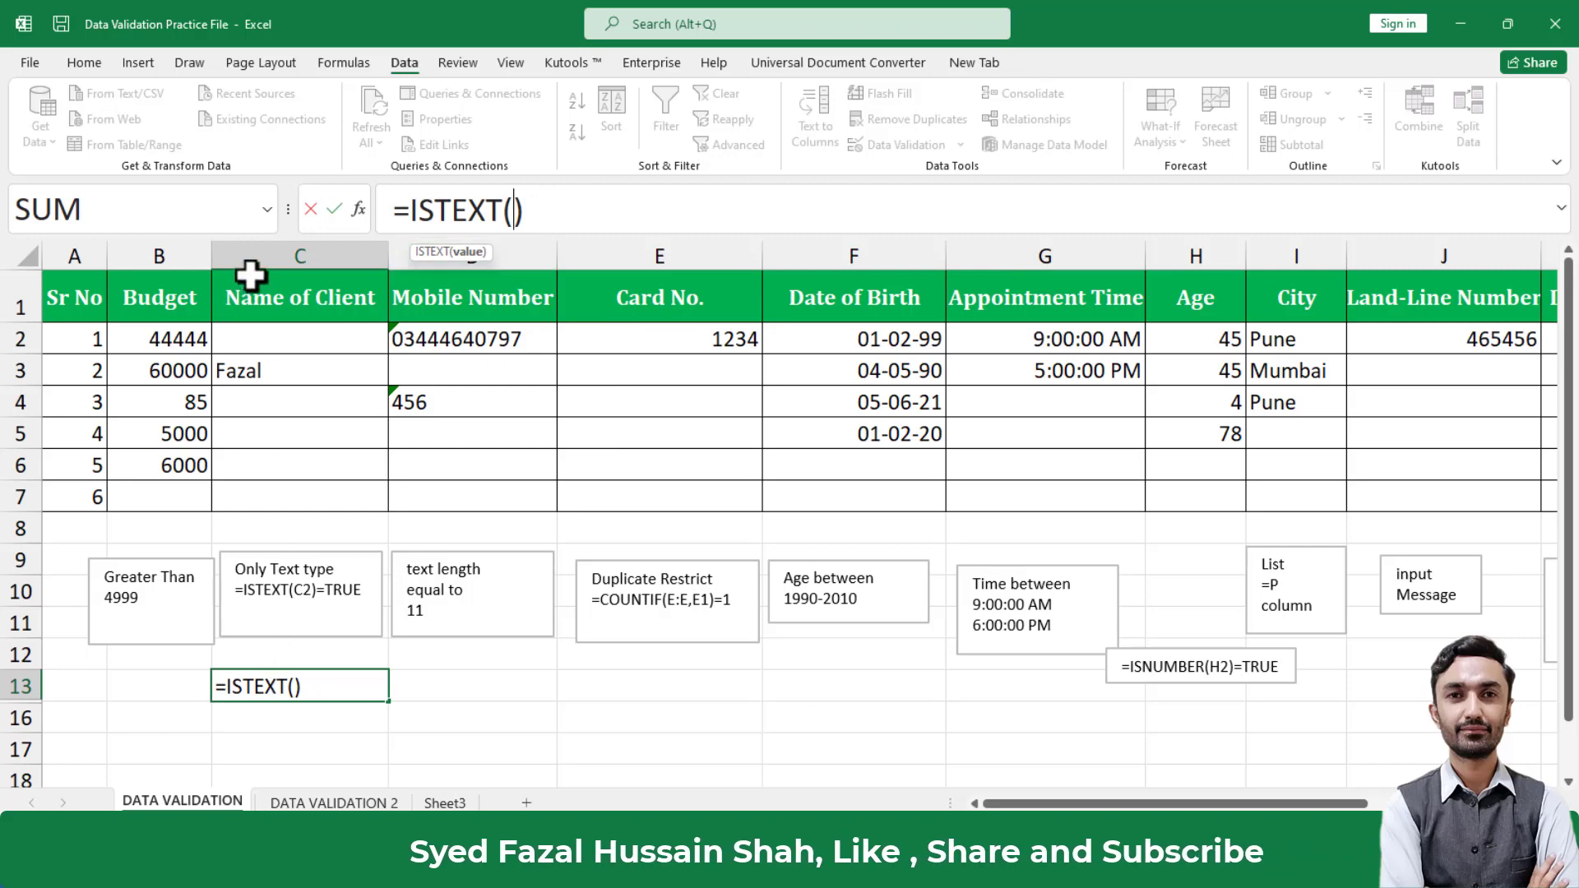
{"action": "left_click", "coordinate": [282, 298]}
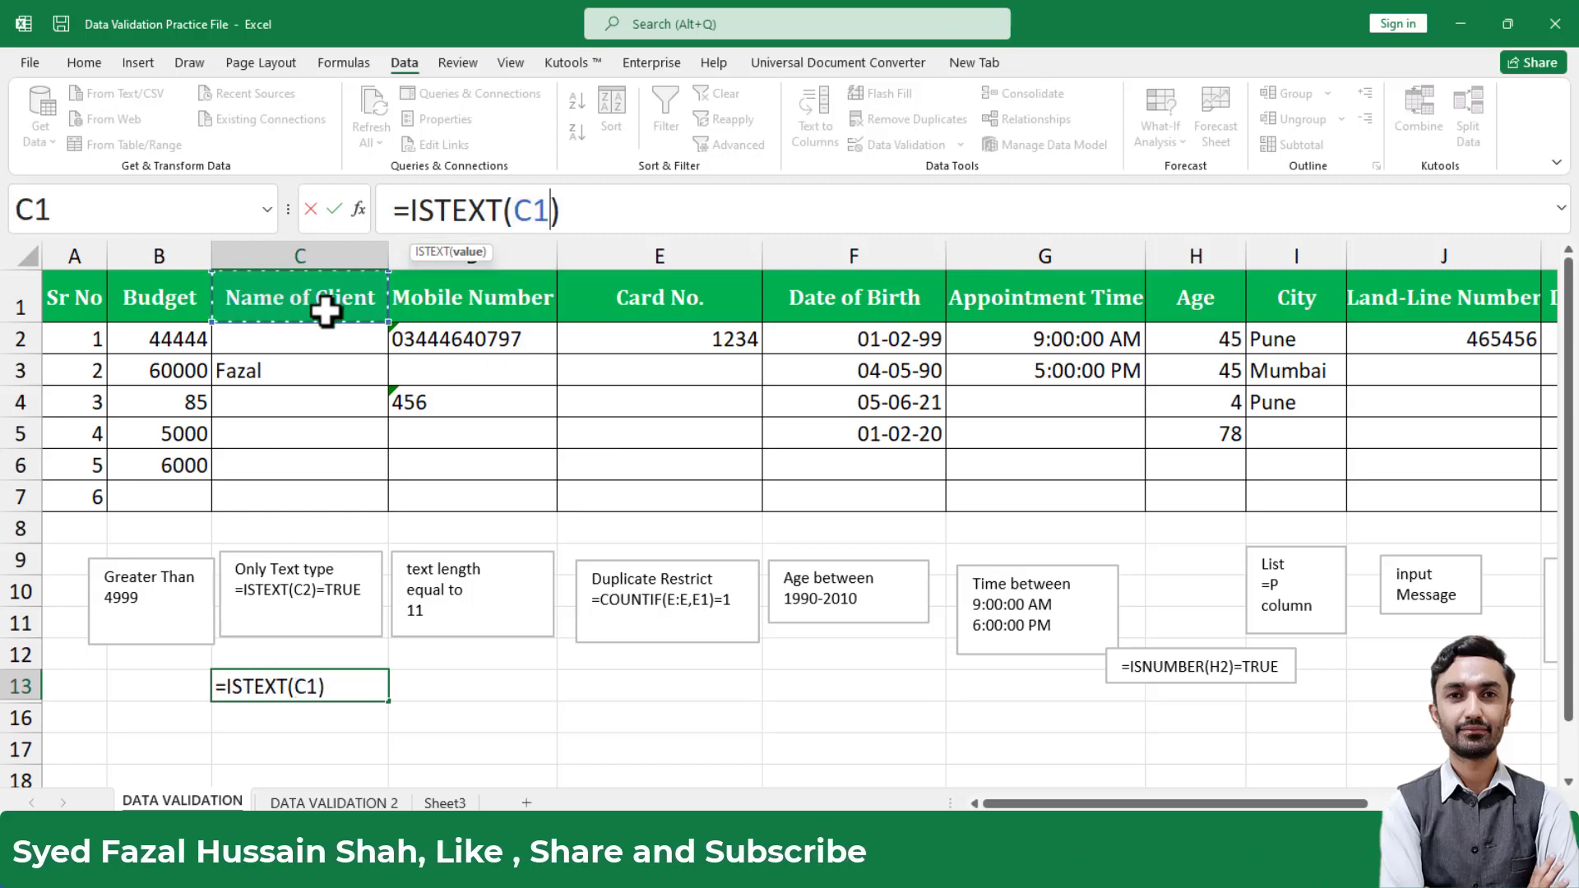
{"action": "key", "text": "Return"}
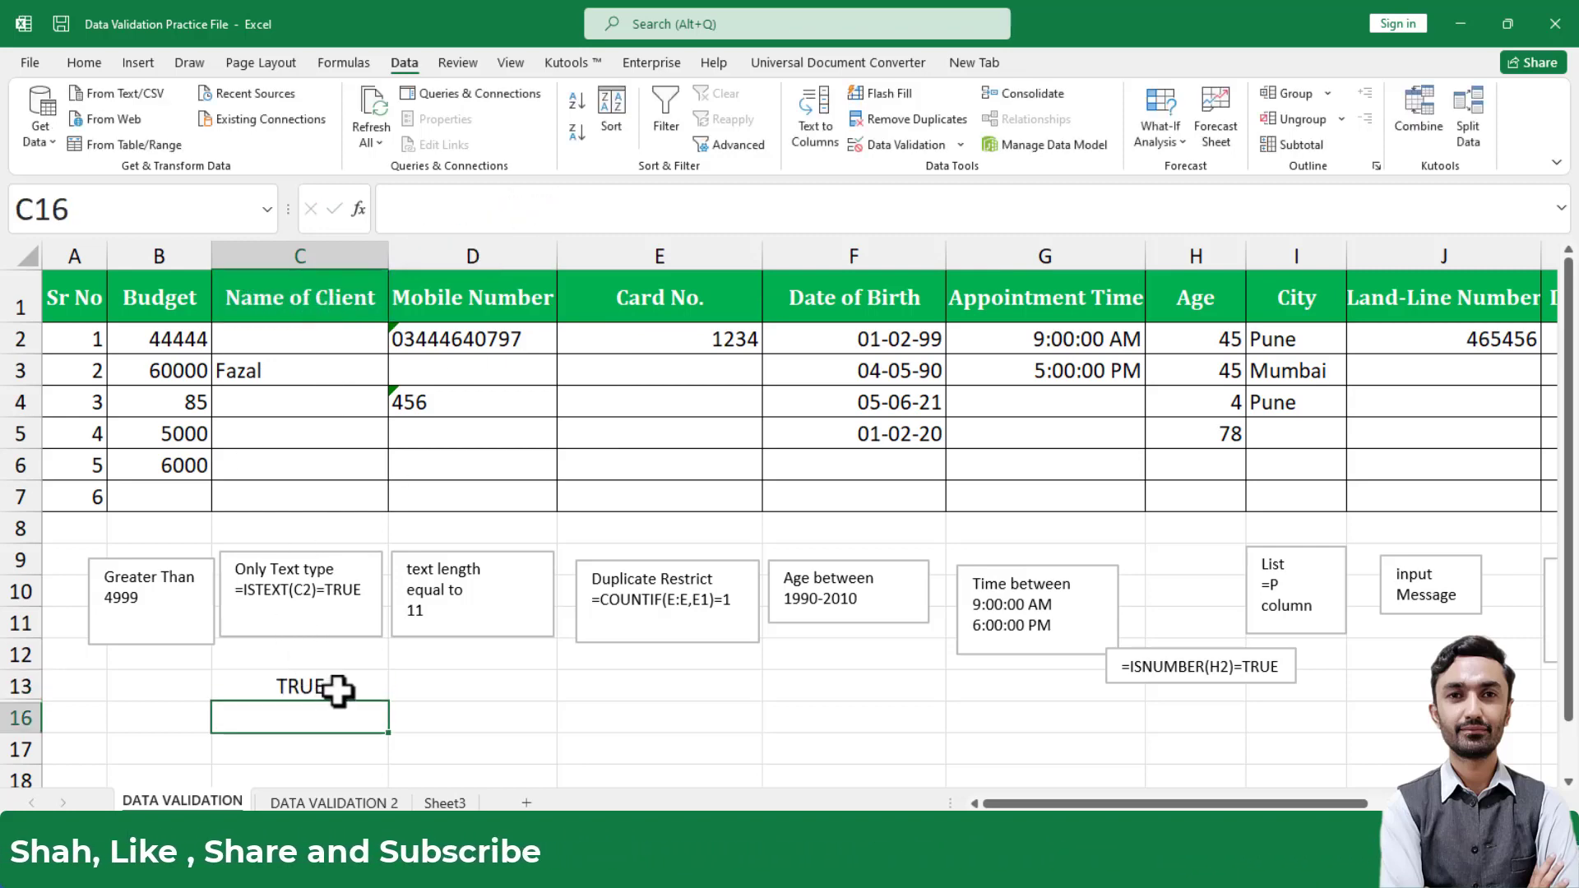
{"action": "left_click", "coordinate": [338, 689]}
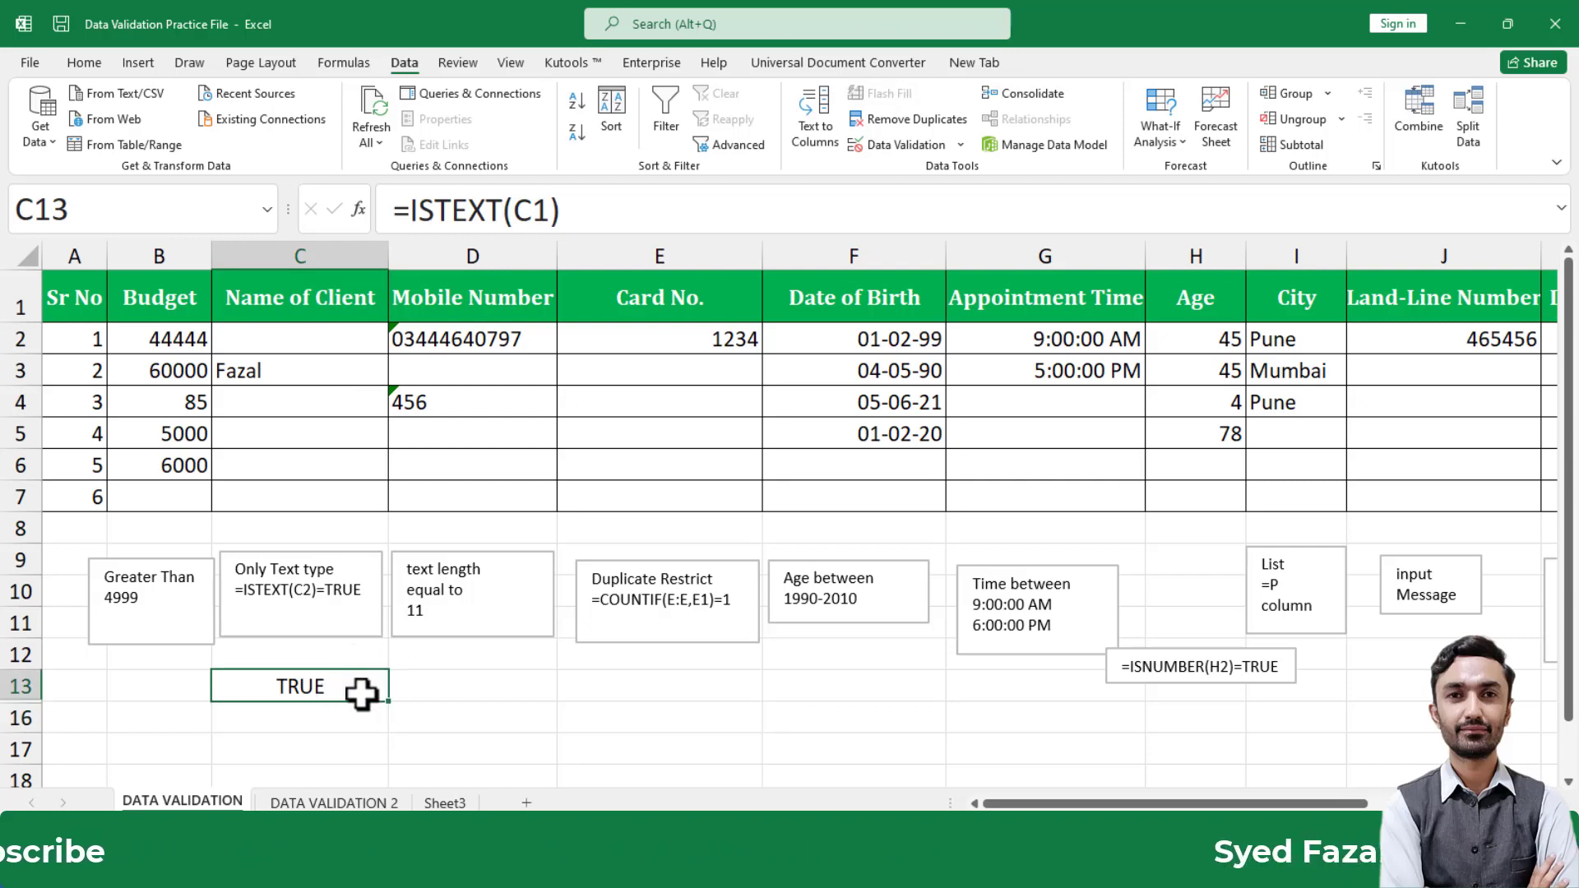
{"action": "key", "text": "Delete"}
Copy =ISTEXT(C2) from the note and apply it as a Custom rule to C2:C7
{"action": "left_click", "coordinate": [294, 604]}
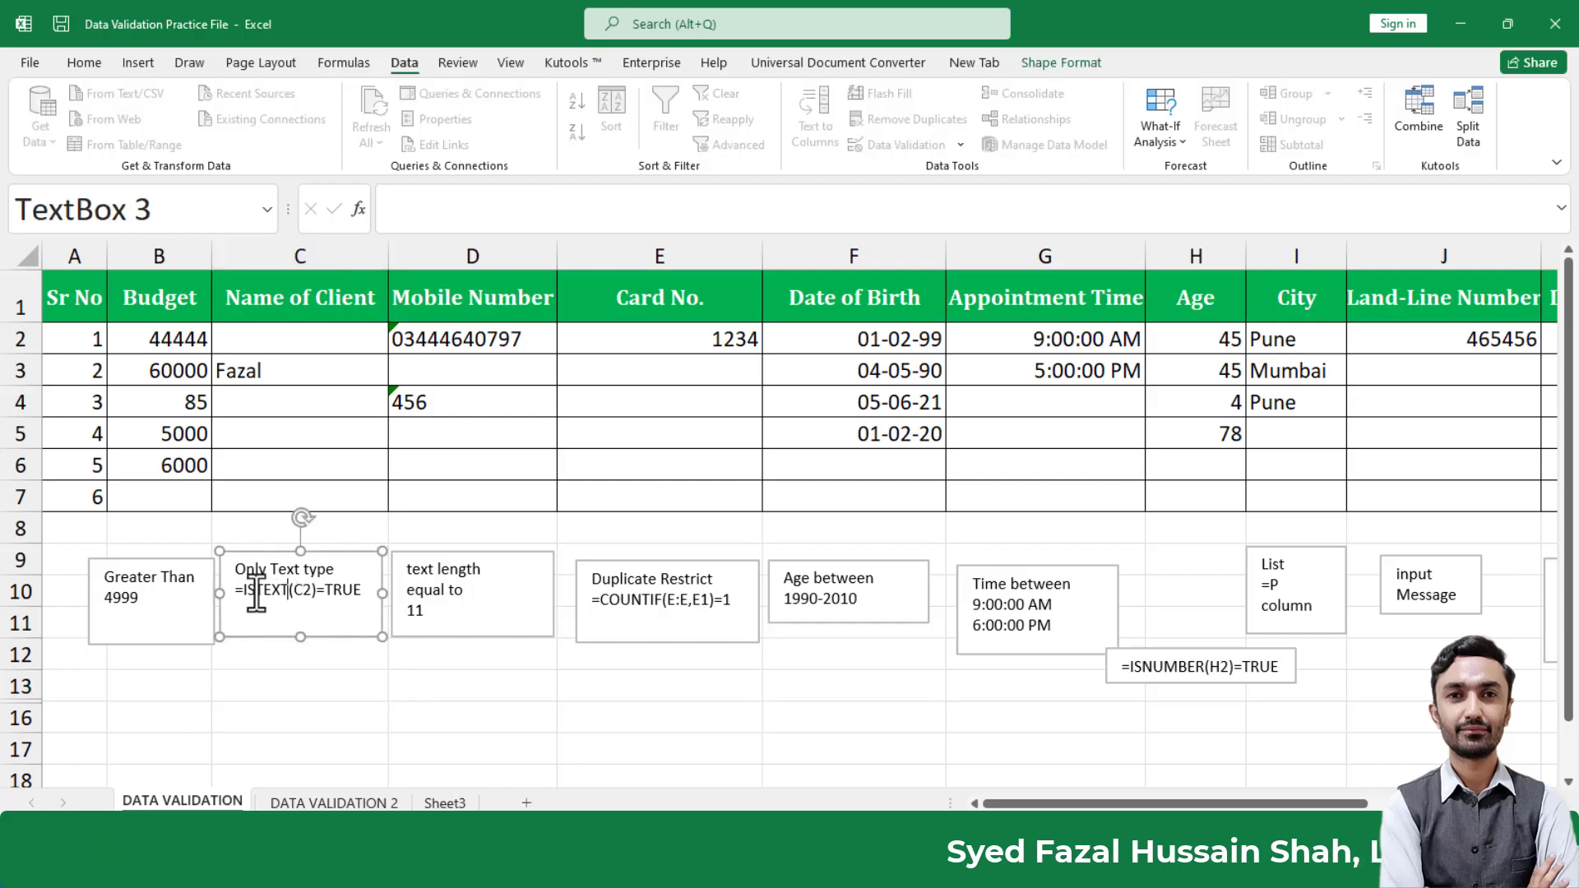
{"action": "left_click_drag", "start_coordinate": [236, 590], "coordinate": [317, 592]}
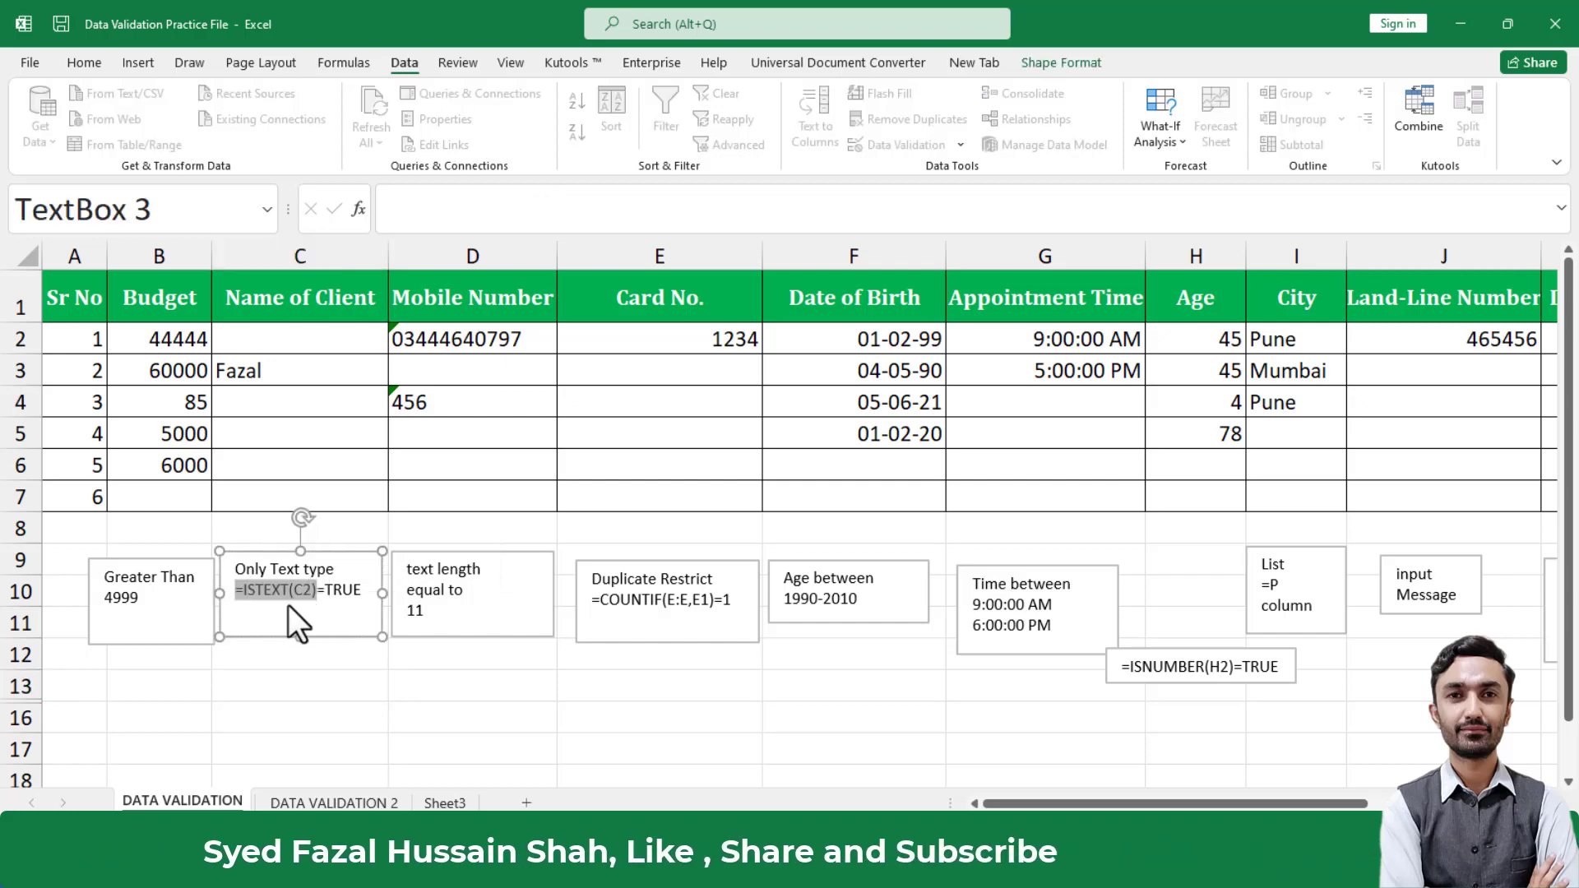
{"action": "left_click_drag", "start_coordinate": [320, 339], "coordinate": [316, 498]}
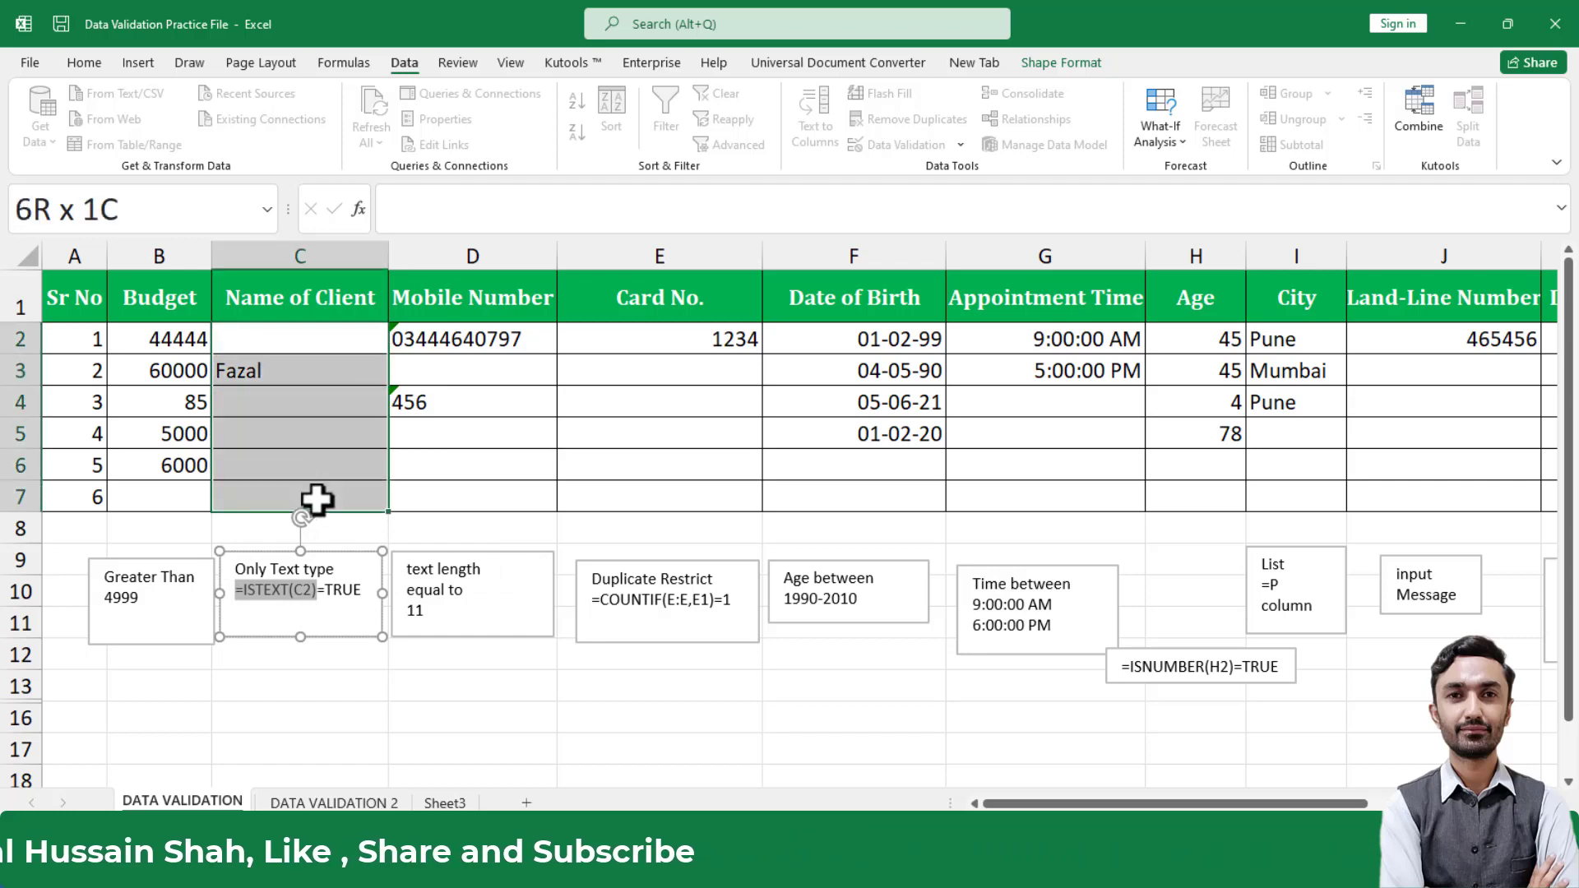
{"action": "left_click", "coordinate": [903, 148]}
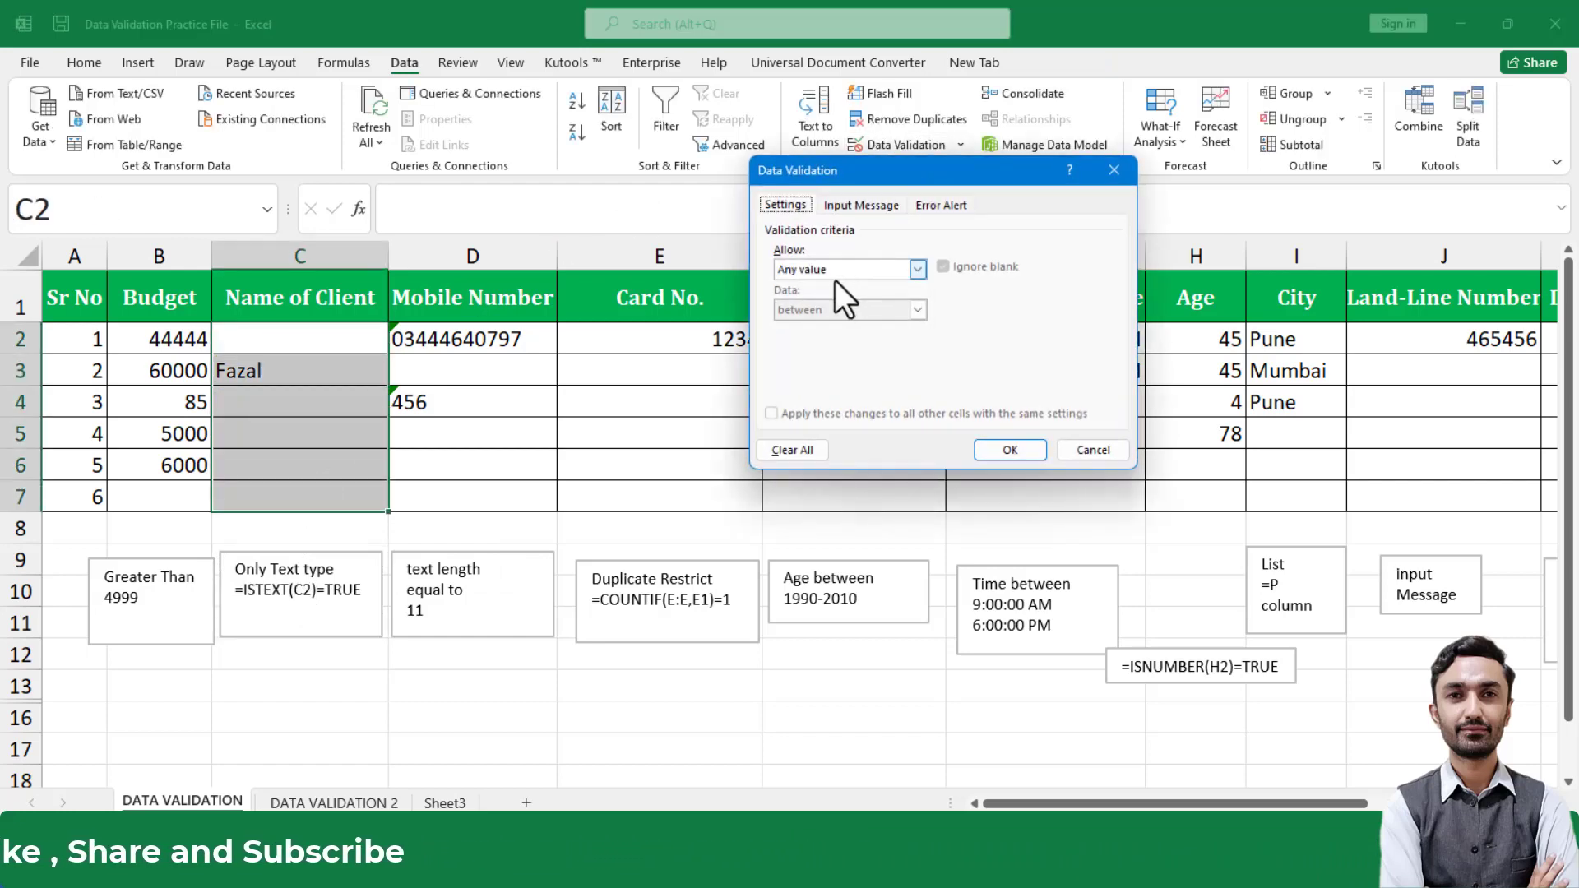
{"action": "left_click", "coordinate": [852, 275]}
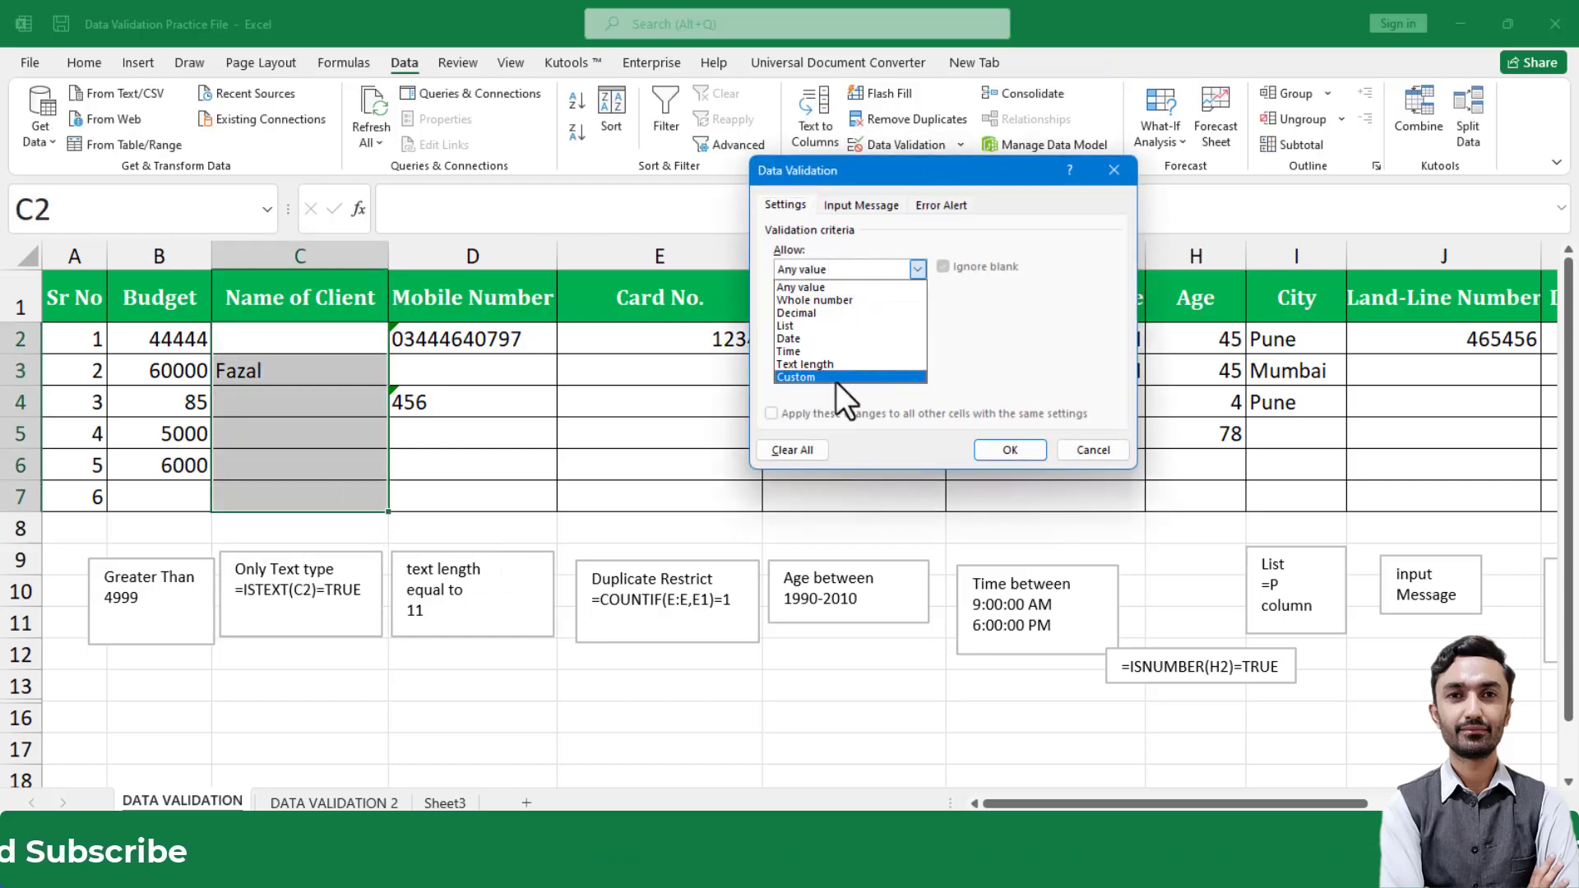
{"action": "left_click", "coordinate": [836, 381]}
{"action": "left_click", "coordinate": [840, 350]}
{"action": "type", "text": "=ISTEXT(C2)"}
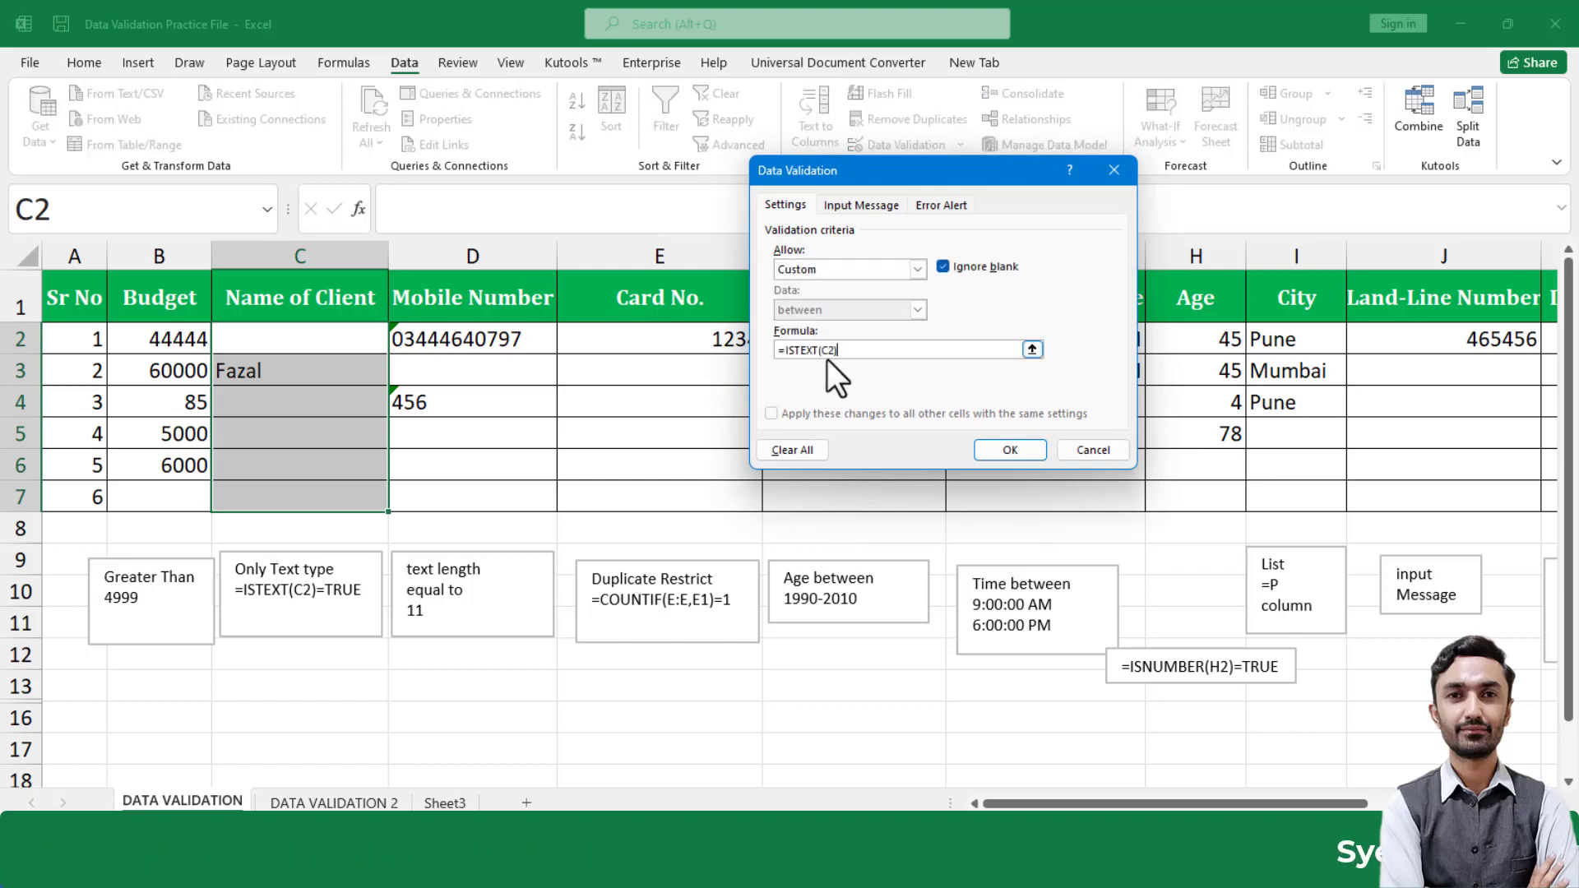
{"action": "left_click", "coordinate": [997, 452]}
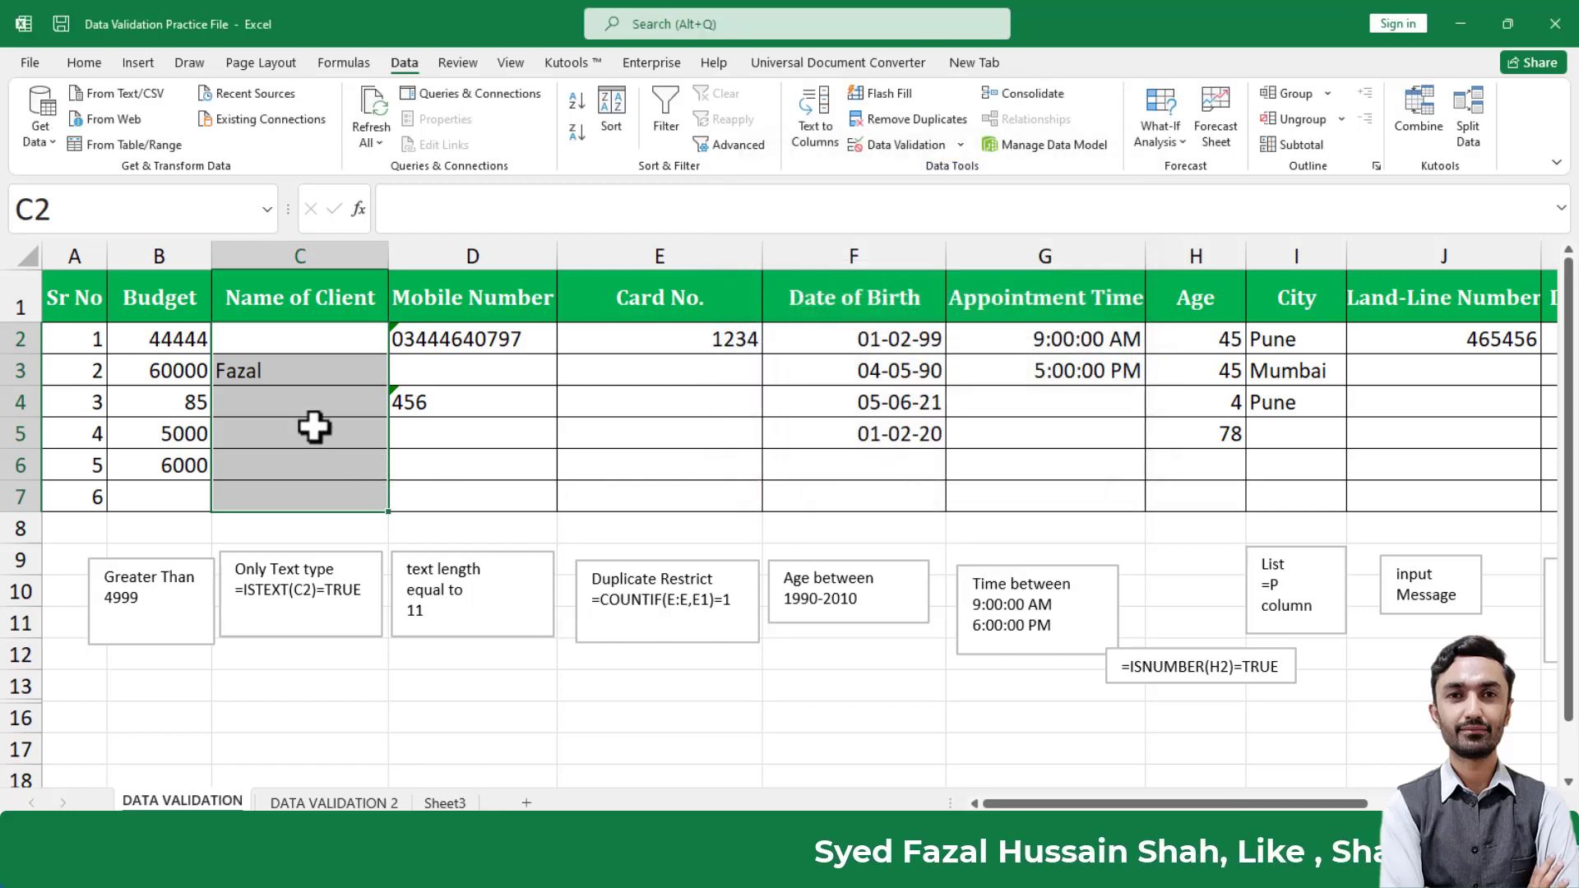
Confirm C2 rejects the number 345, then enter the client's name in C2
{"action": "left_click", "coordinate": [318, 343]}
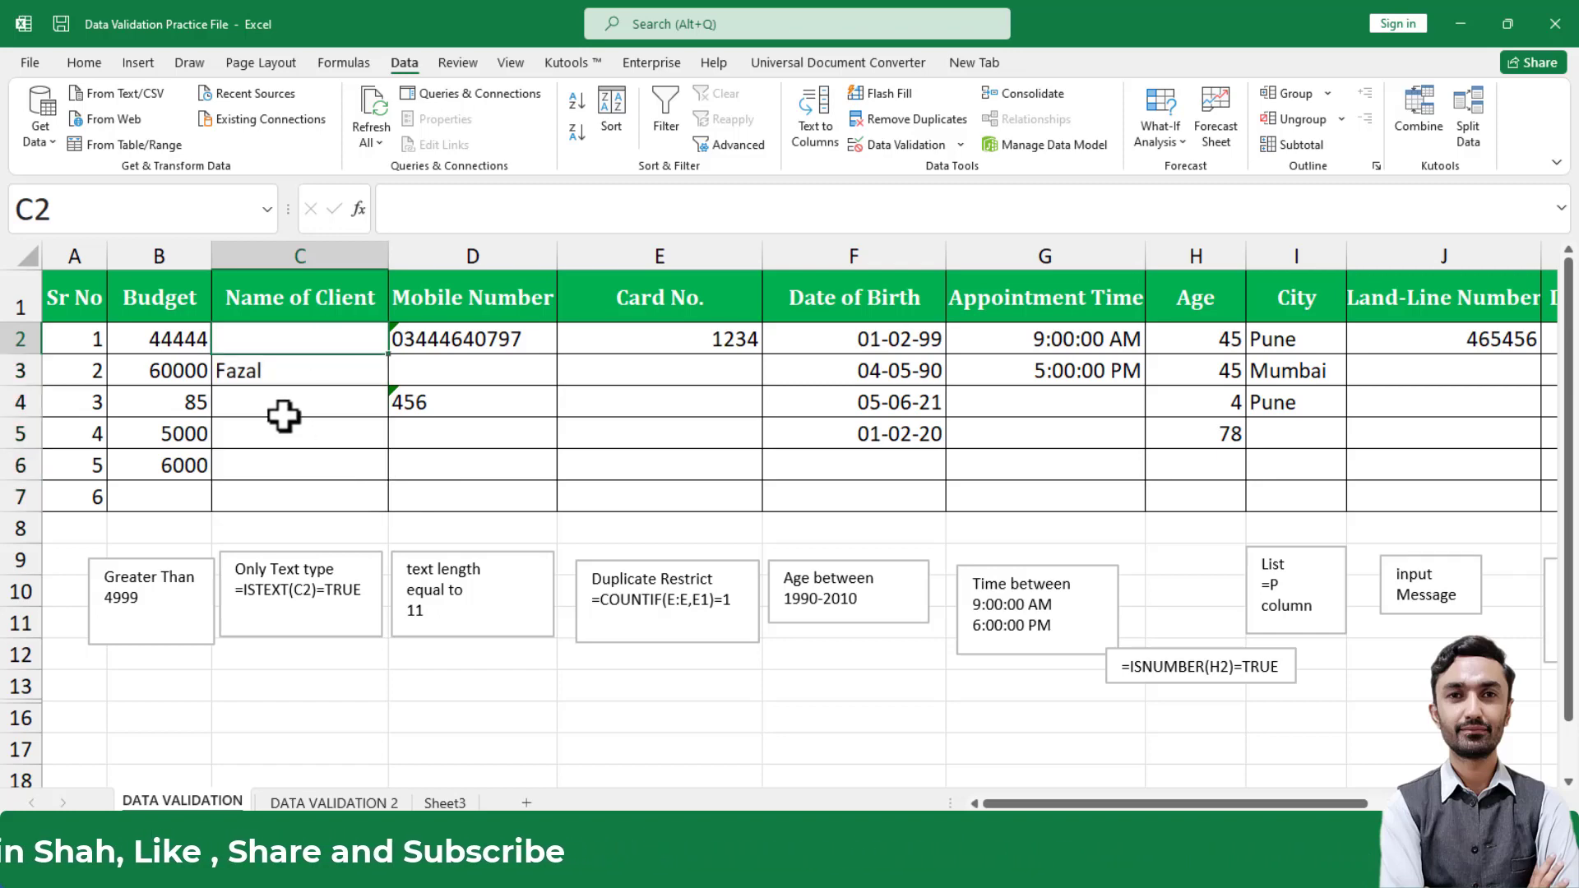
{"action": "type", "text": "345"}
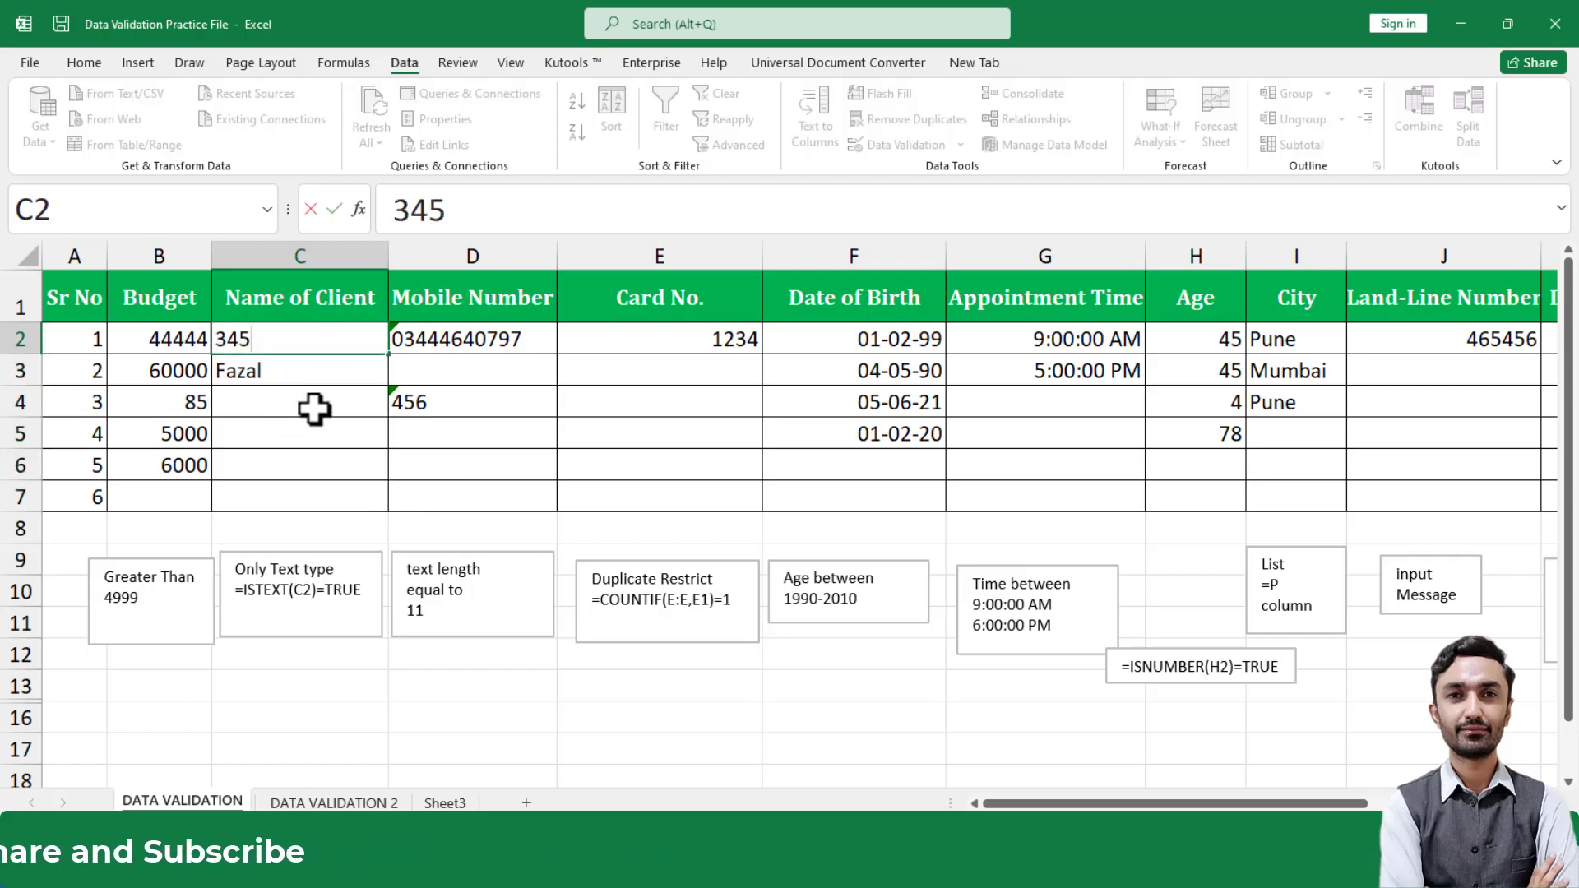
{"action": "key", "text": "Return"}
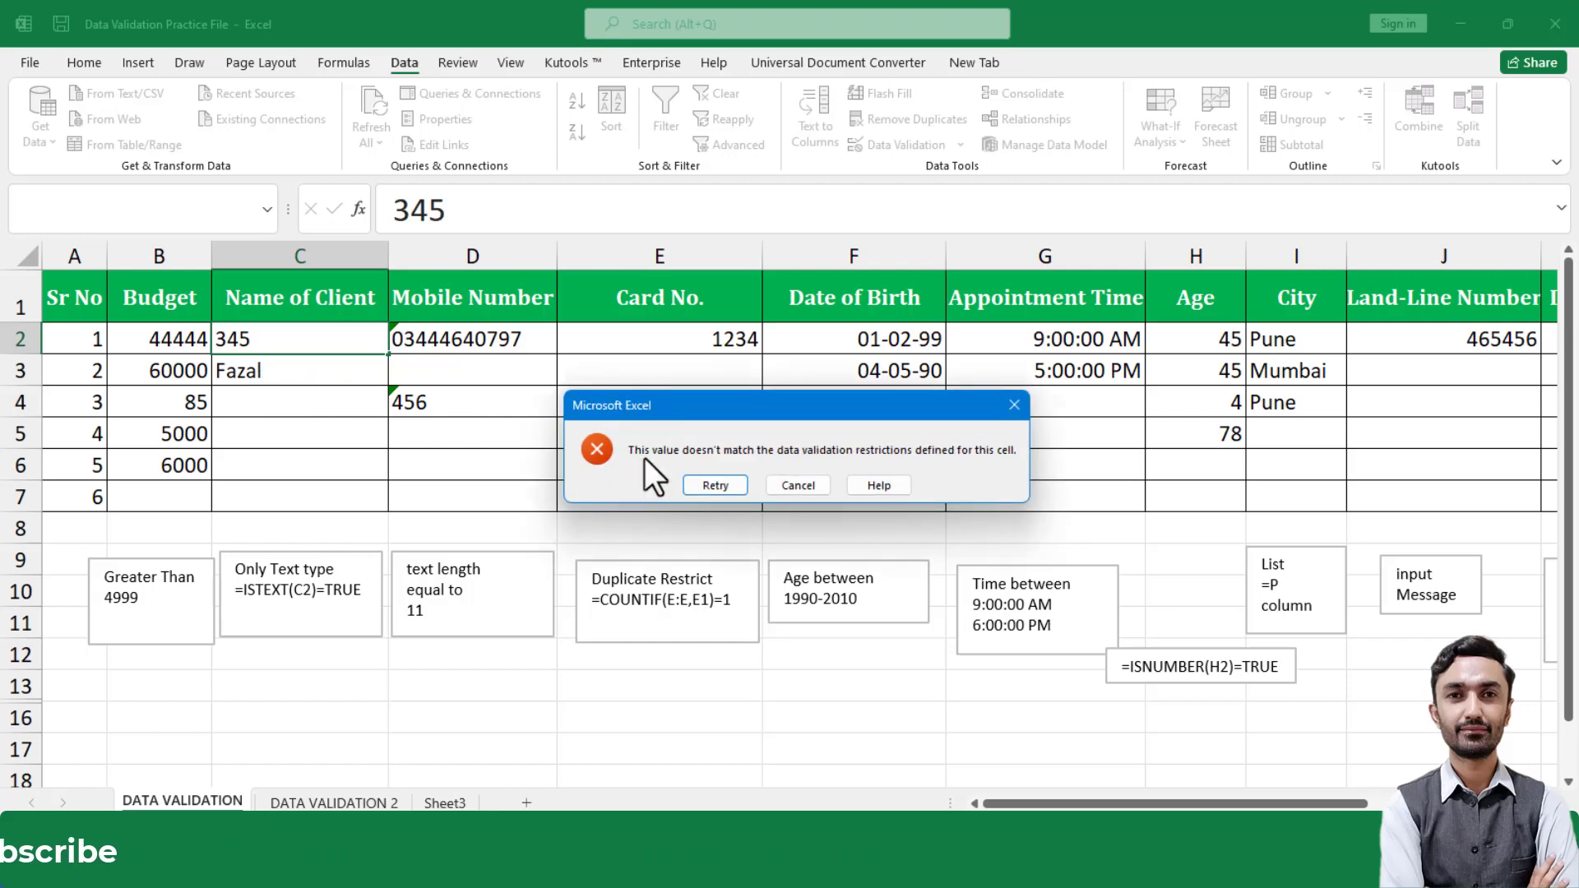
{"action": "left_click", "coordinate": [792, 485]}
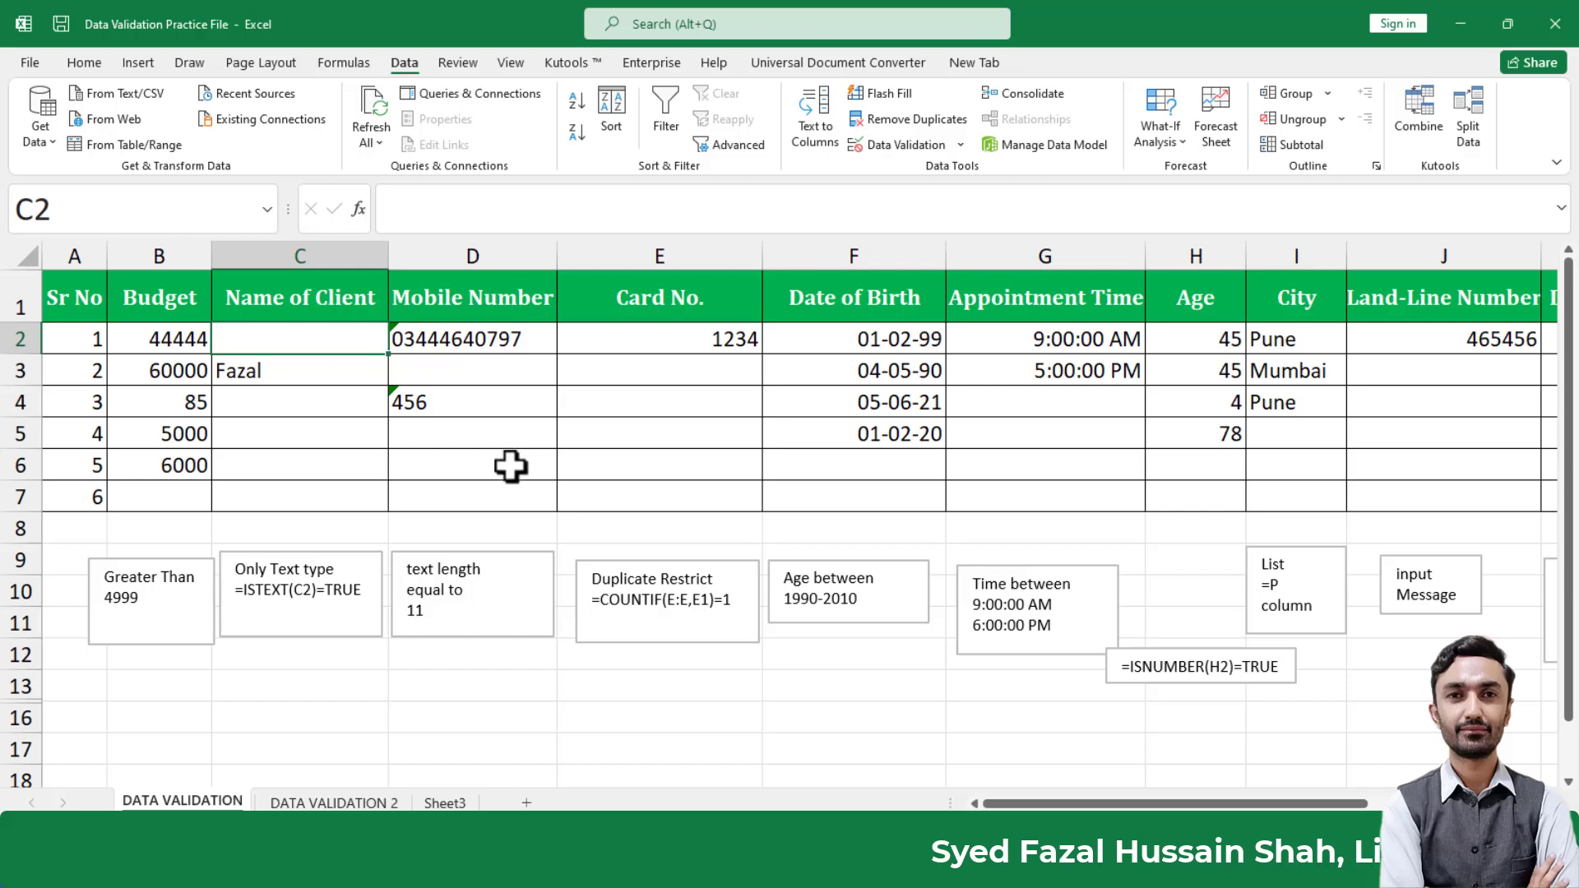
{"action": "type", "text": "Ali"}
{"action": "left_click", "coordinate": [434, 460]}
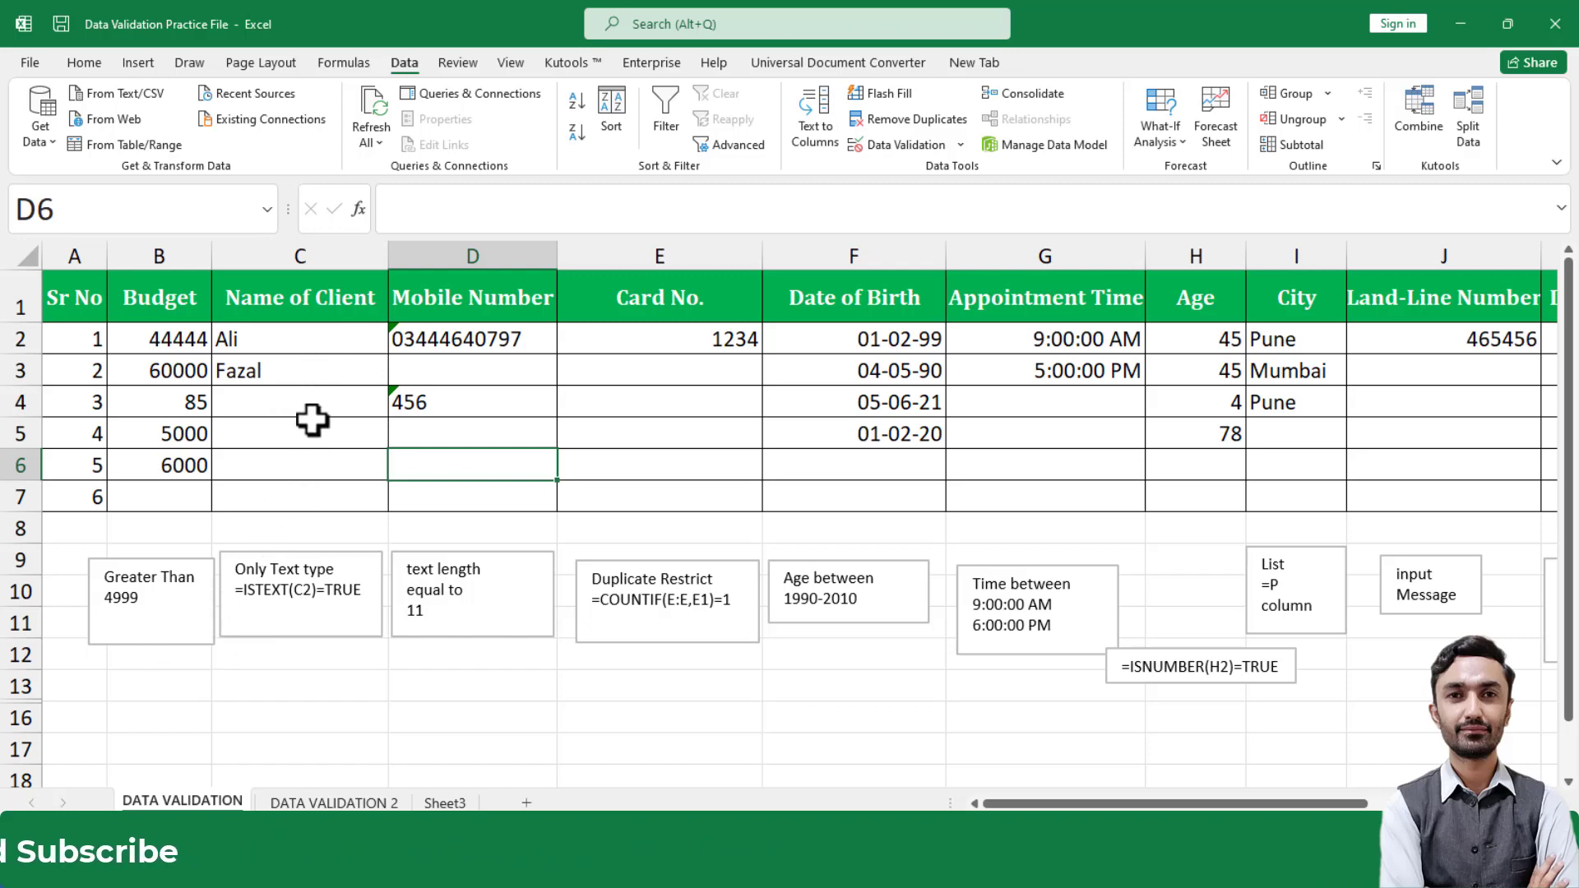
Try the number 45654 in C4 and cancel the rejection, leaving C4 blank
{"action": "left_click", "coordinate": [314, 411]}
{"action": "type", "text": "45654"}
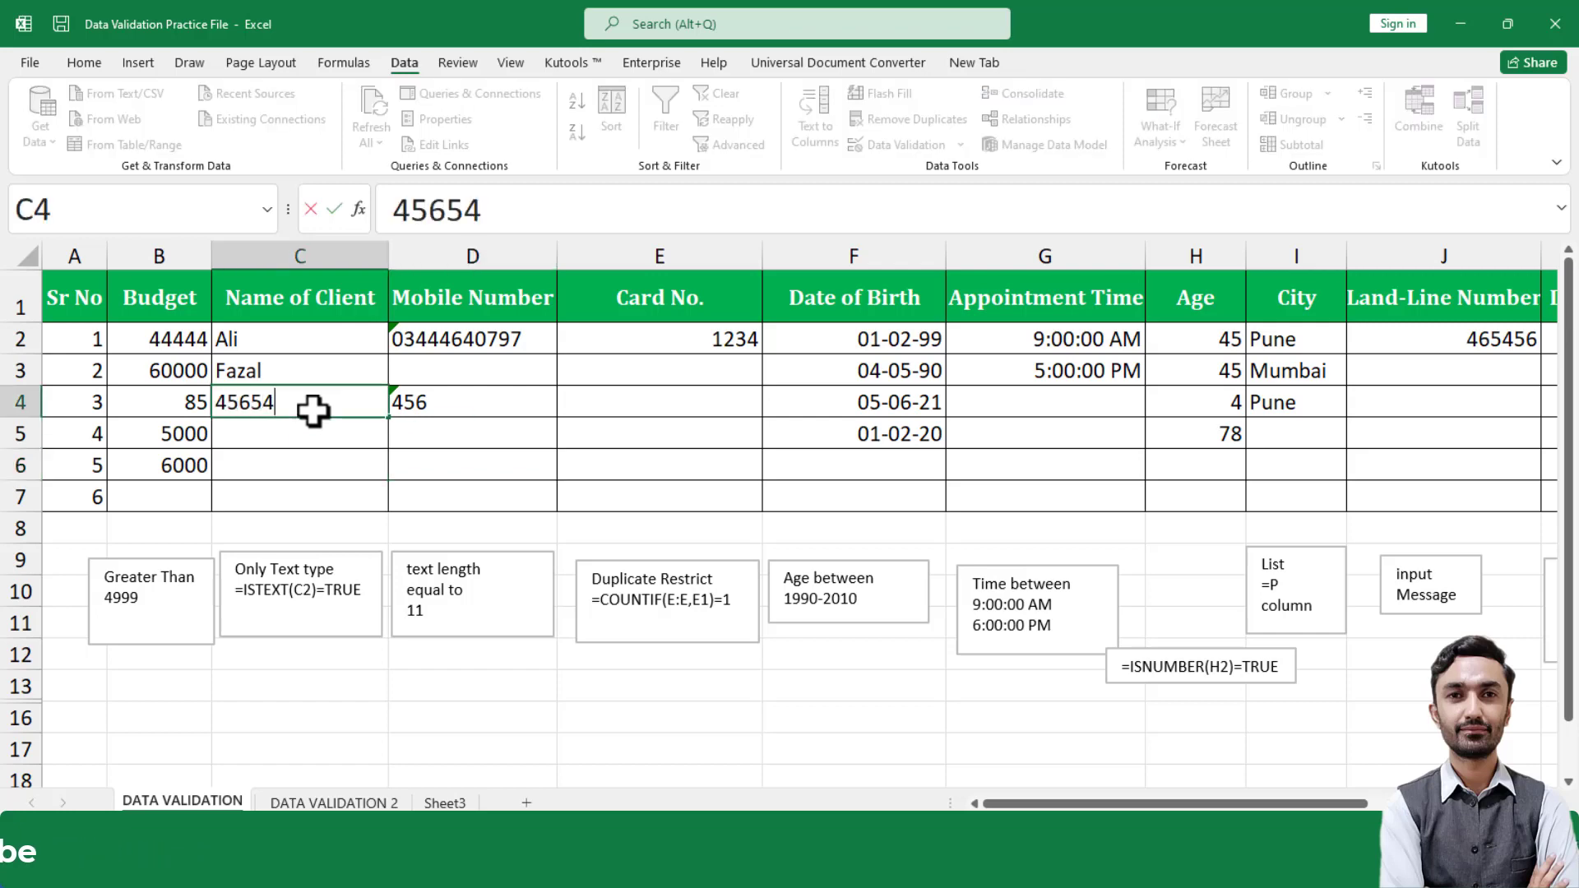
{"action": "key", "text": "Return"}
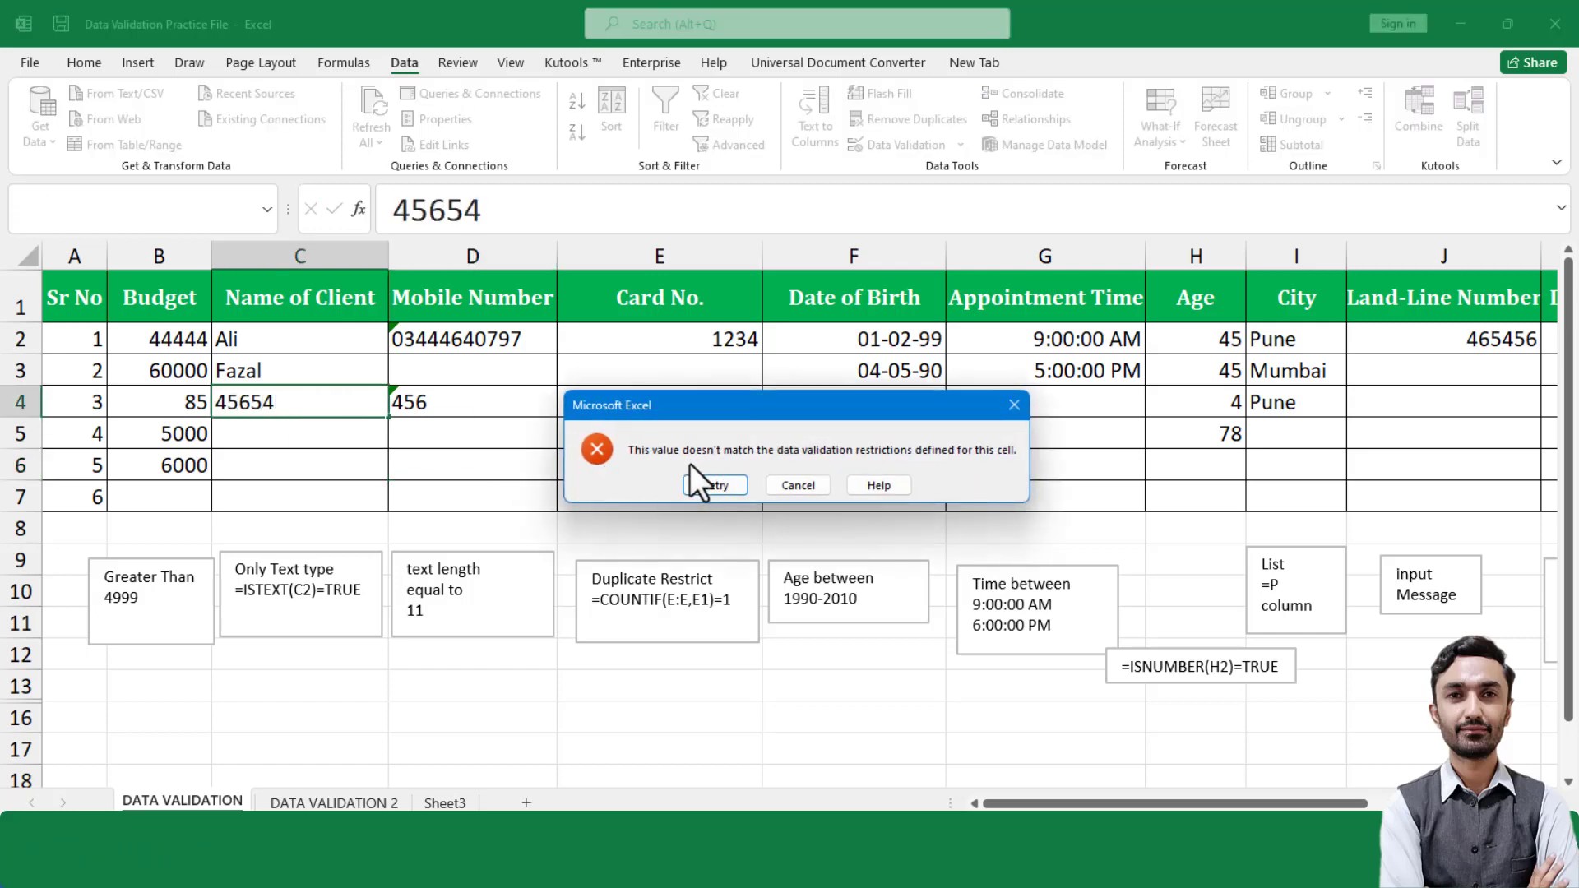
{"action": "left_click", "coordinate": [802, 486]}
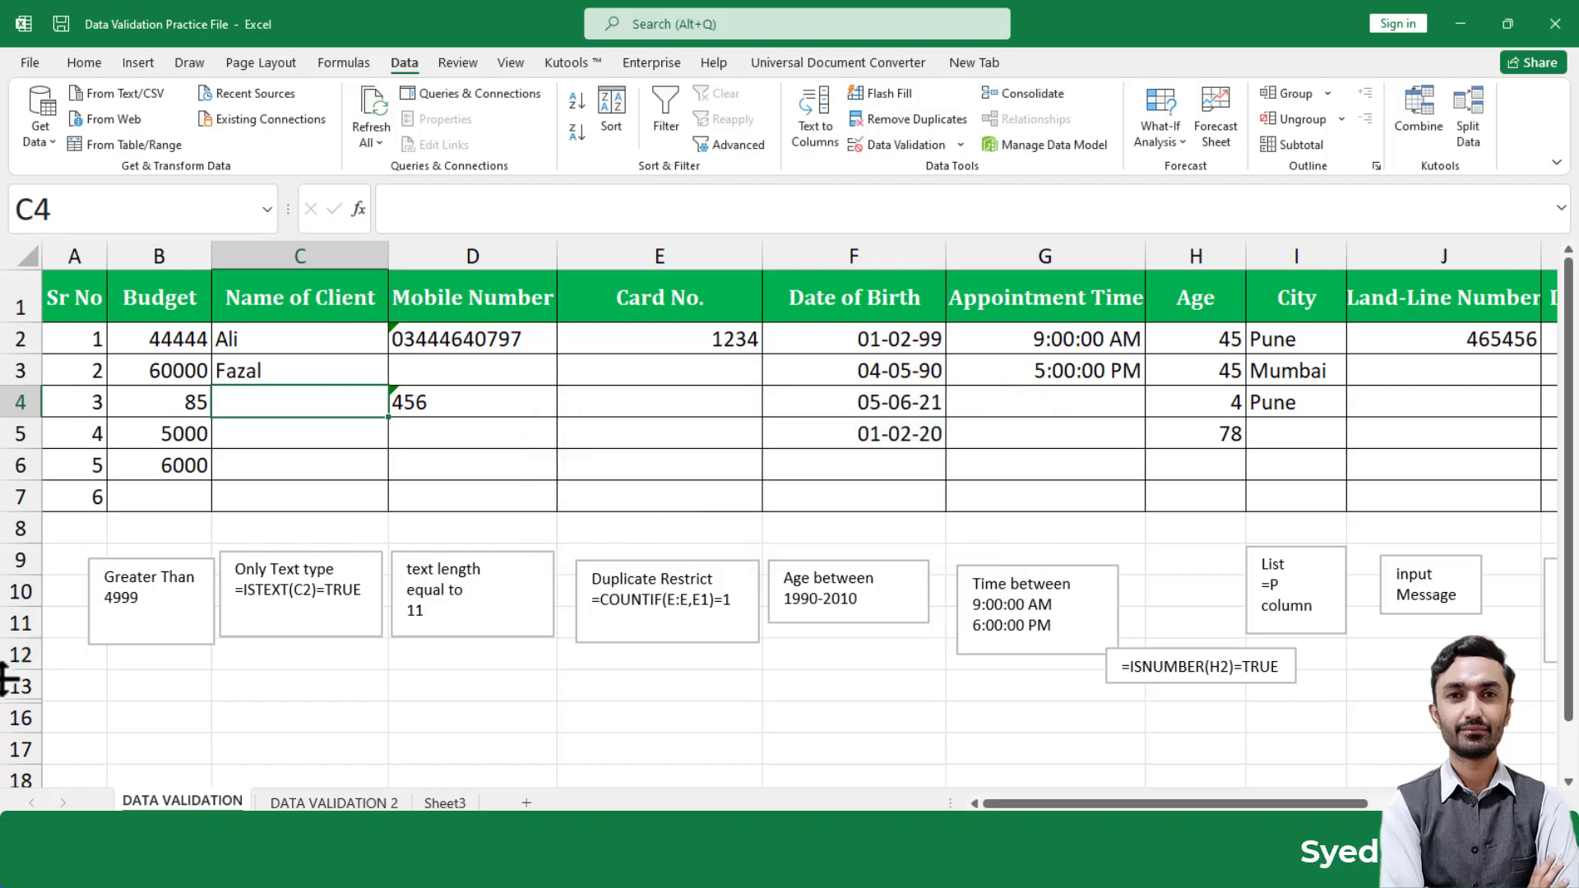
Unhide rows 14–15 and copy the Urdu warning text from C14
{"action": "left_click_drag", "start_coordinate": [15, 685], "coordinate": [18, 717]}
{"action": "right_click", "coordinate": [19, 717]}
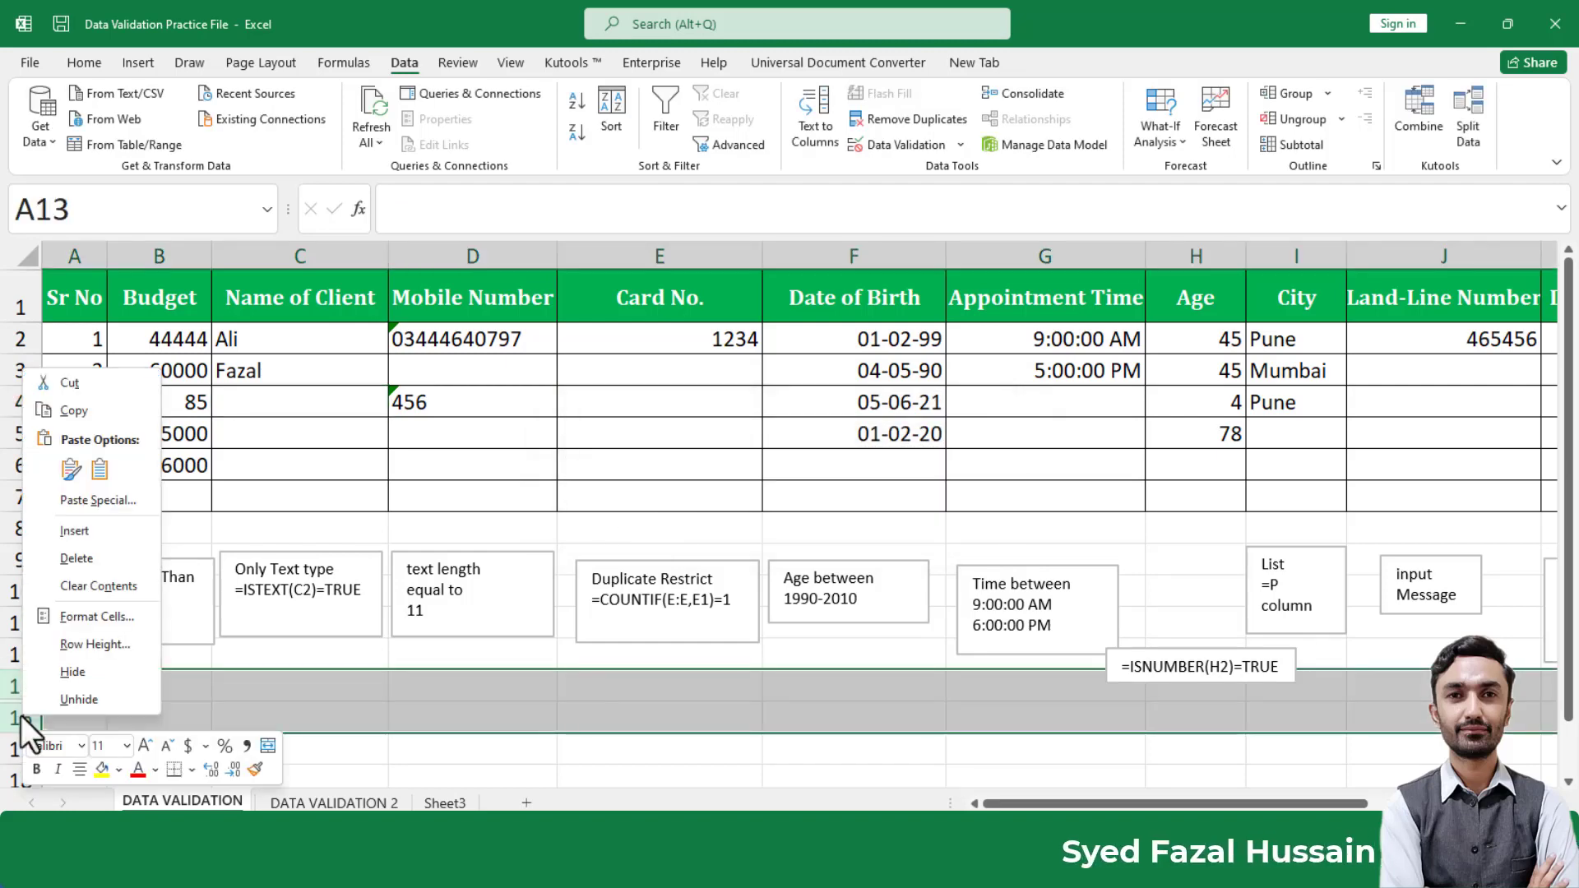
{"action": "left_click", "coordinate": [81, 706]}
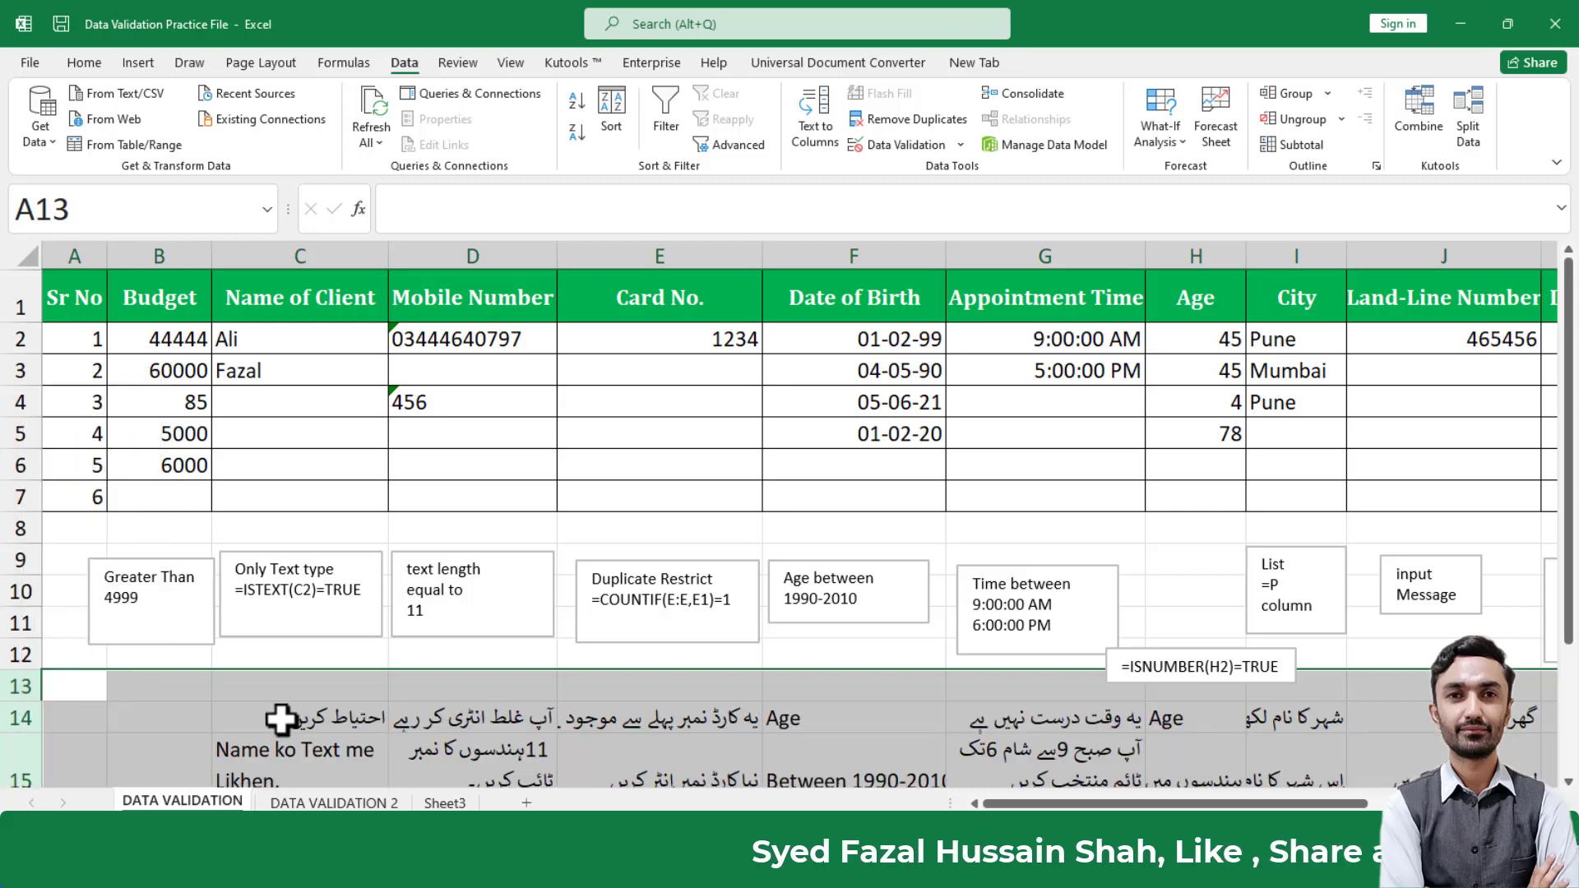
{"action": "scroll", "coordinate": [385, 714], "scroll_direction": "down", "scroll_amount": 1}
{"action": "scroll", "coordinate": [297, 687], "scroll_direction": "up", "scroll_amount": 1}
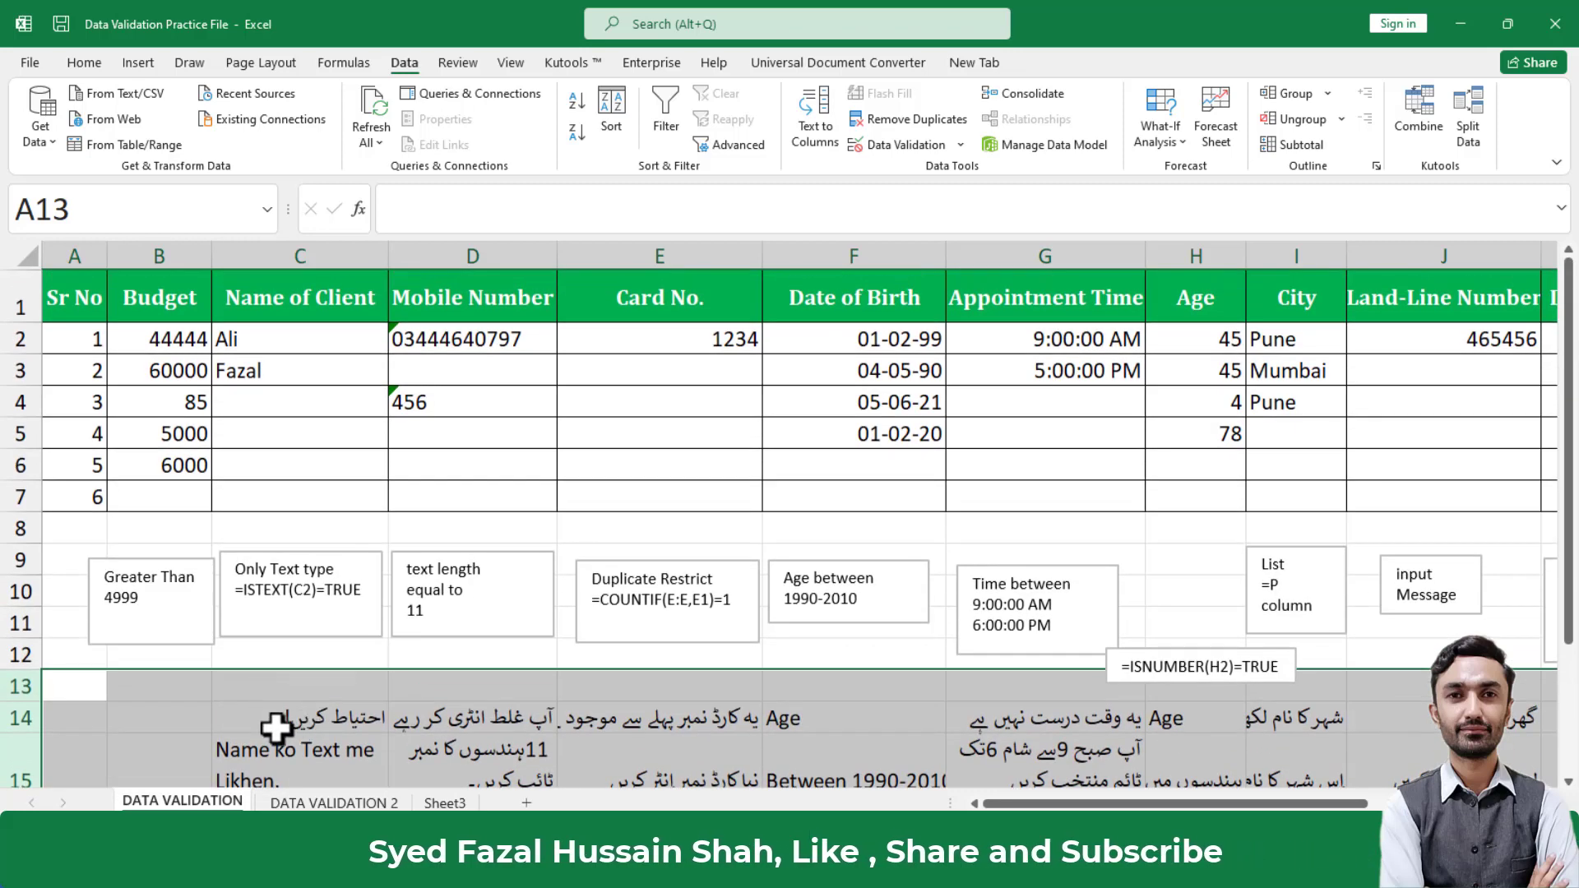
{"action": "left_click", "coordinate": [300, 718]}
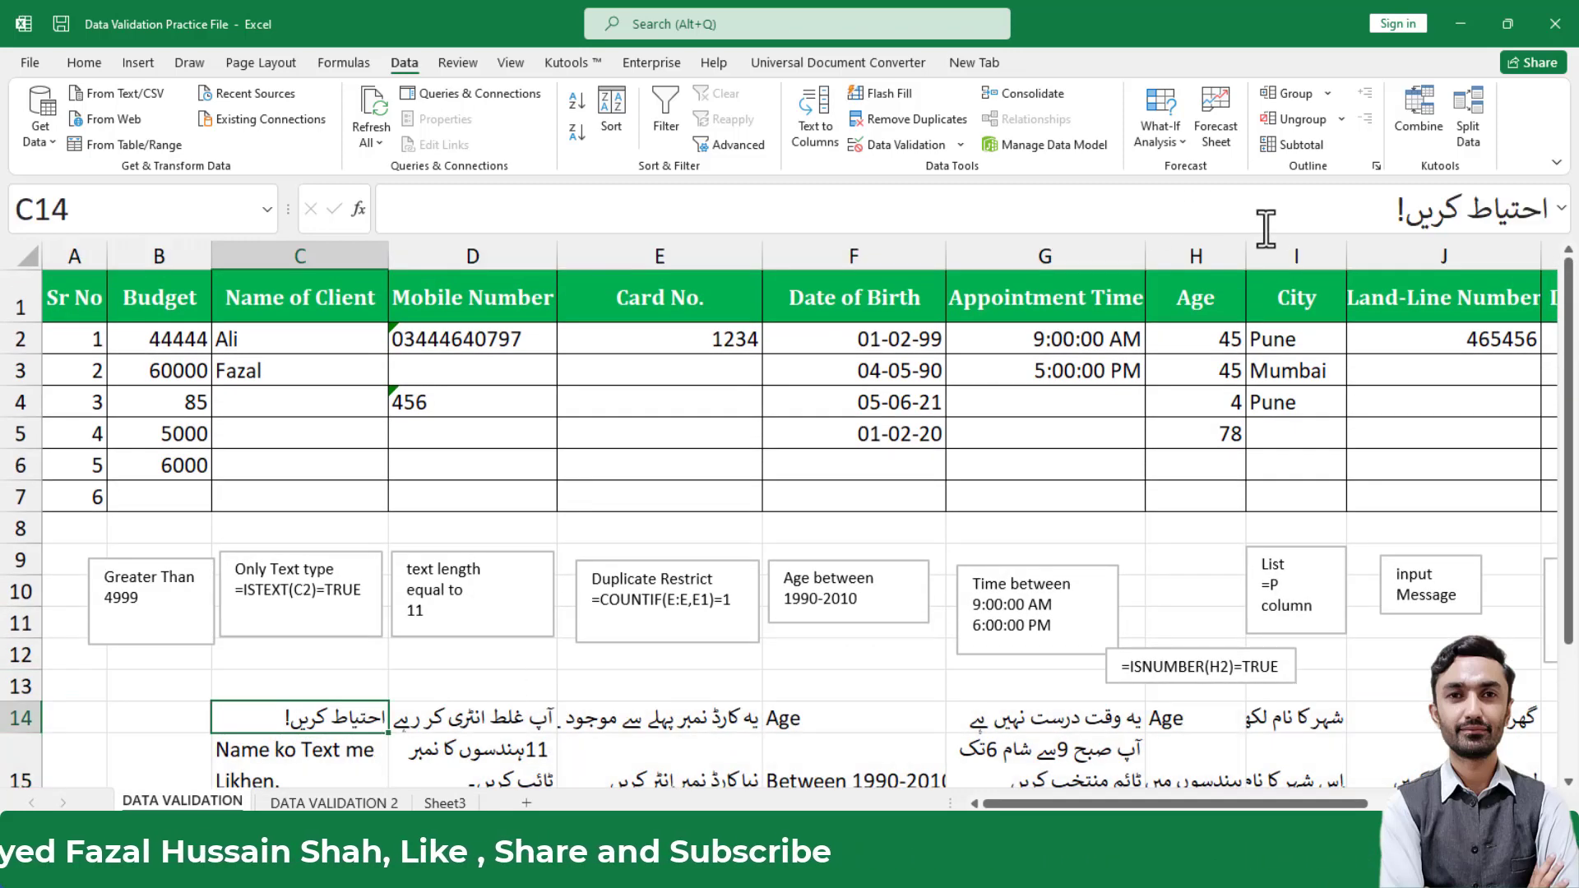
{"action": "left_click", "coordinate": [1454, 222]}
{"action": "left_click_drag", "start_coordinate": [1454, 234], "coordinate": [1506, 234]}
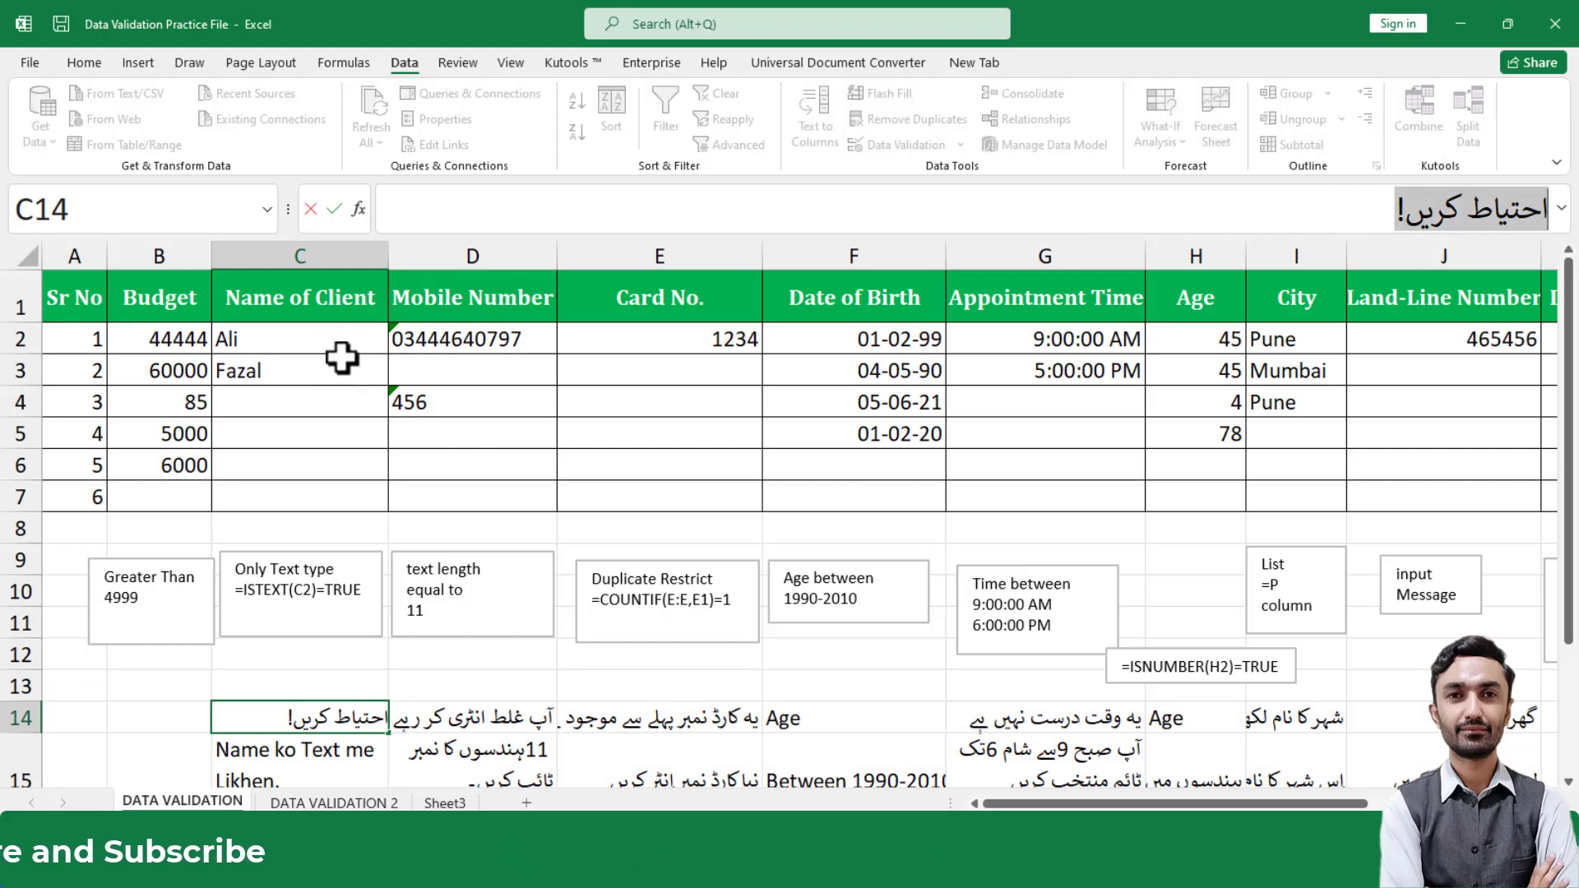
Make احتیاط کریں! the error alert title for the C2:C7 name rule
{"action": "left_click_drag", "start_coordinate": [341, 349], "coordinate": [341, 494]}
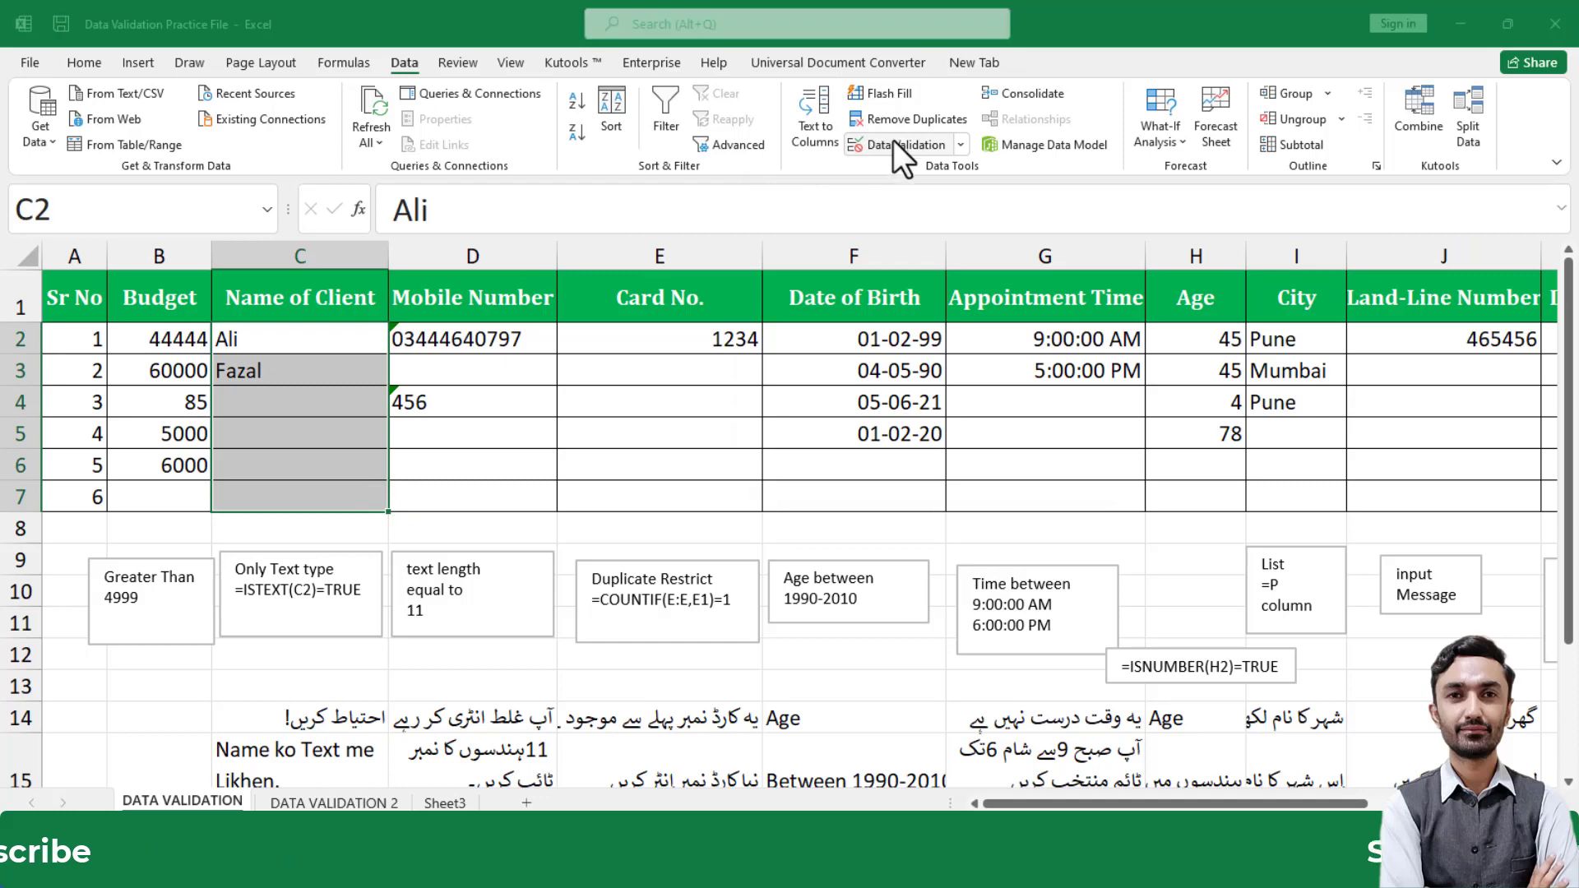
{"action": "left_click", "coordinate": [893, 142]}
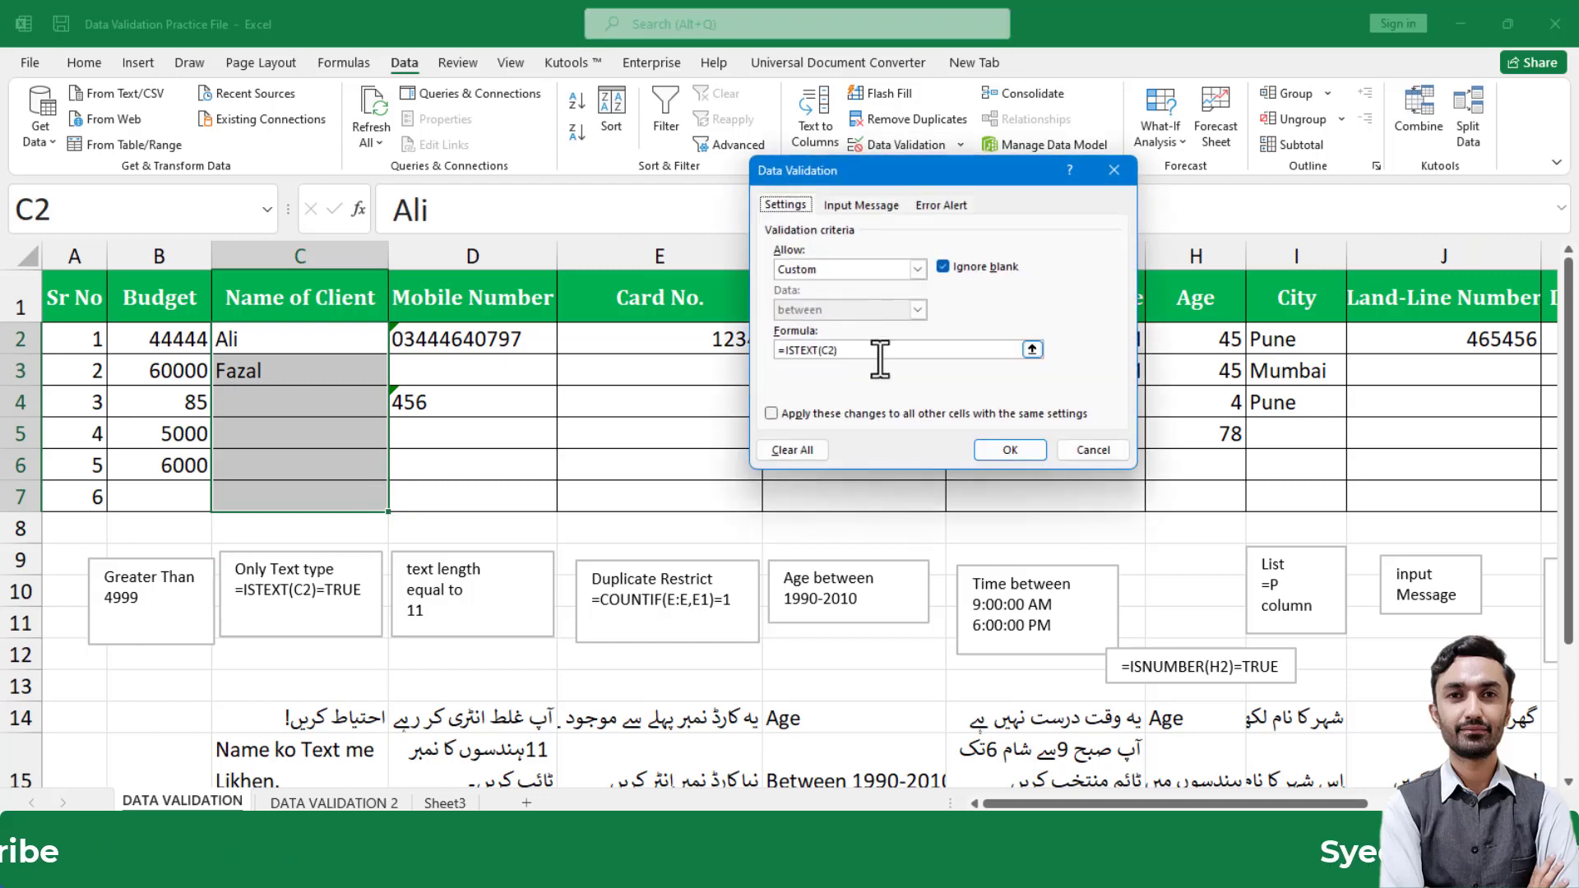
{"action": "left_click", "coordinate": [933, 204]}
{"action": "left_click", "coordinate": [993, 296]}
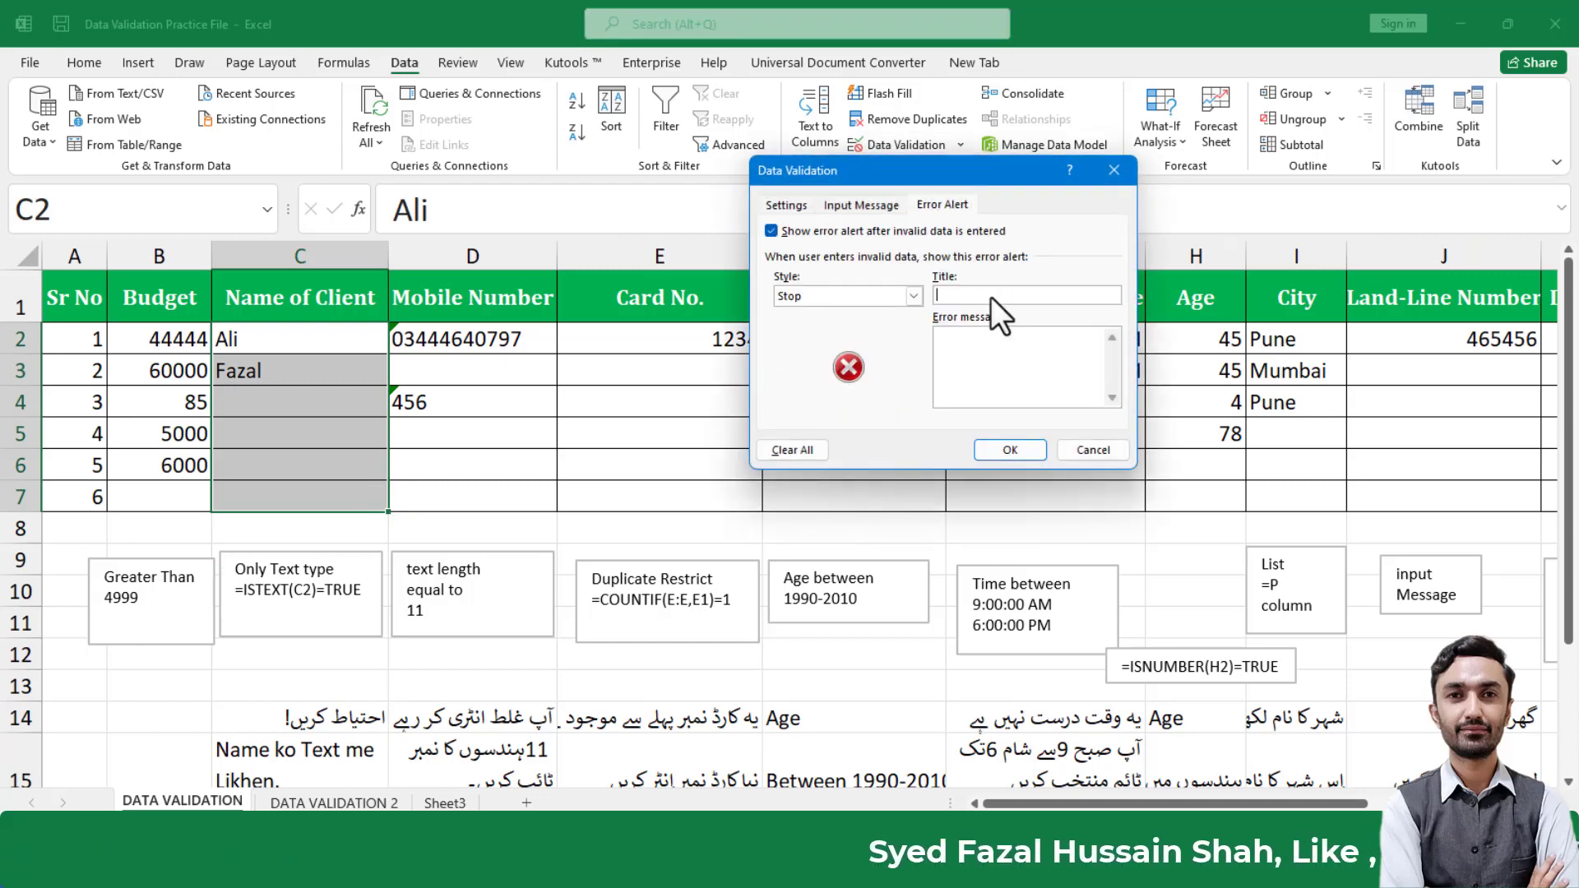
{"action": "key", "text": "ctrl+v"}
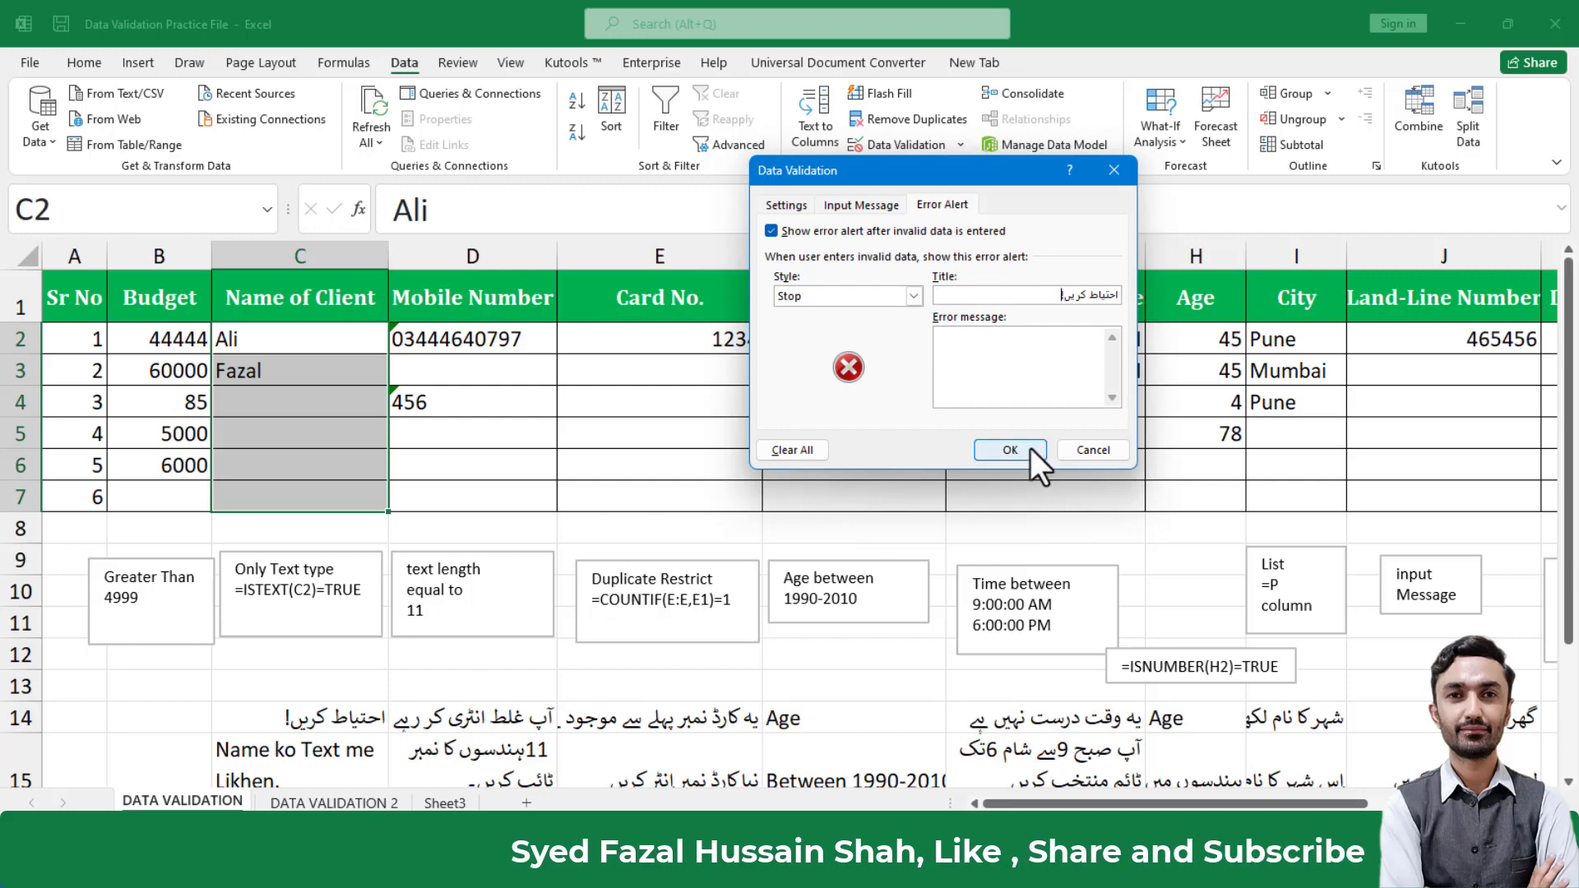
{"action": "left_click", "coordinate": [1010, 450]}
Use 'Name ko Text me Likhen.' from C15 as the C2:C7 error message
{"action": "scroll", "coordinate": [419, 666], "scroll_direction": "down", "scroll_amount": 2}
{"action": "left_click", "coordinate": [285, 556]}
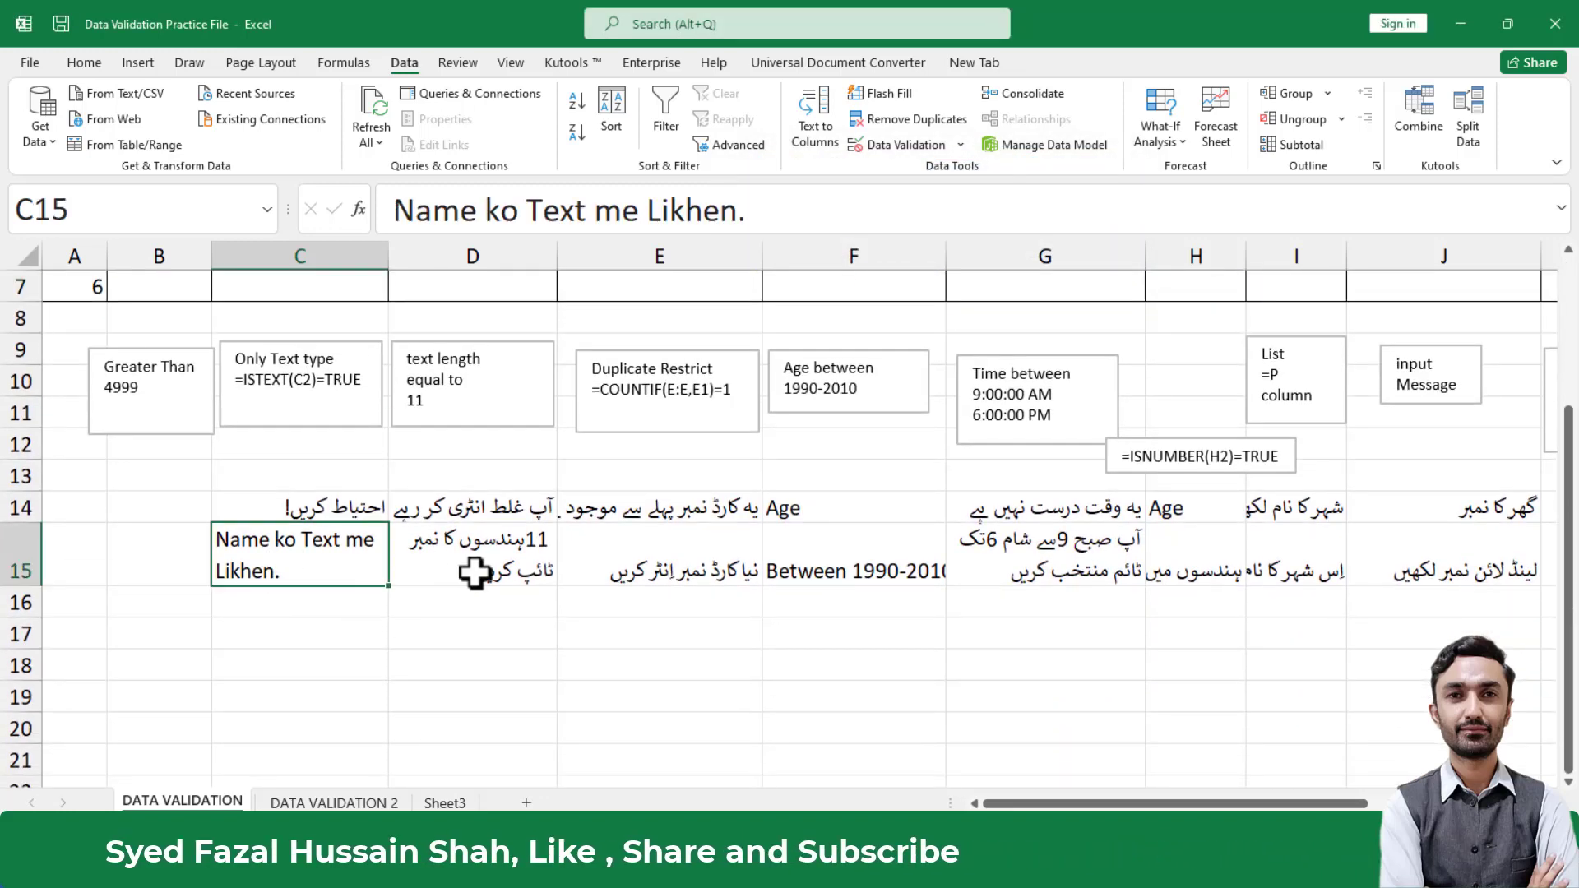
{"action": "scroll", "coordinate": [477, 576], "scroll_direction": "up", "scroll_amount": 2}
{"action": "left_click_drag", "start_coordinate": [752, 210], "coordinate": [397, 211]}
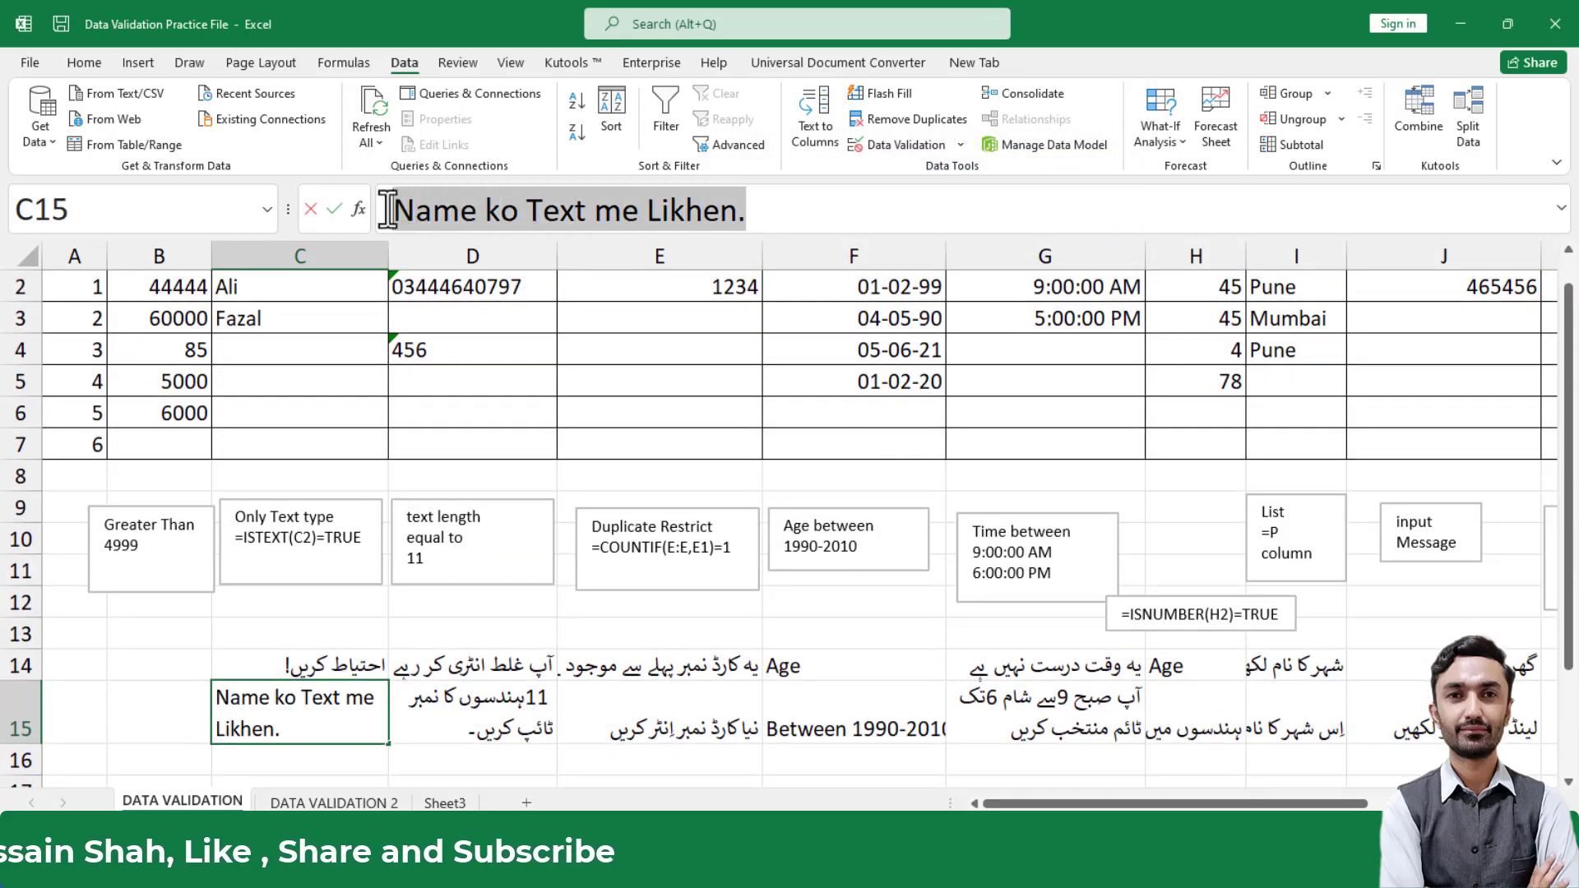
{"action": "scroll", "coordinate": [408, 583], "scroll_direction": "up", "scroll_amount": 1}
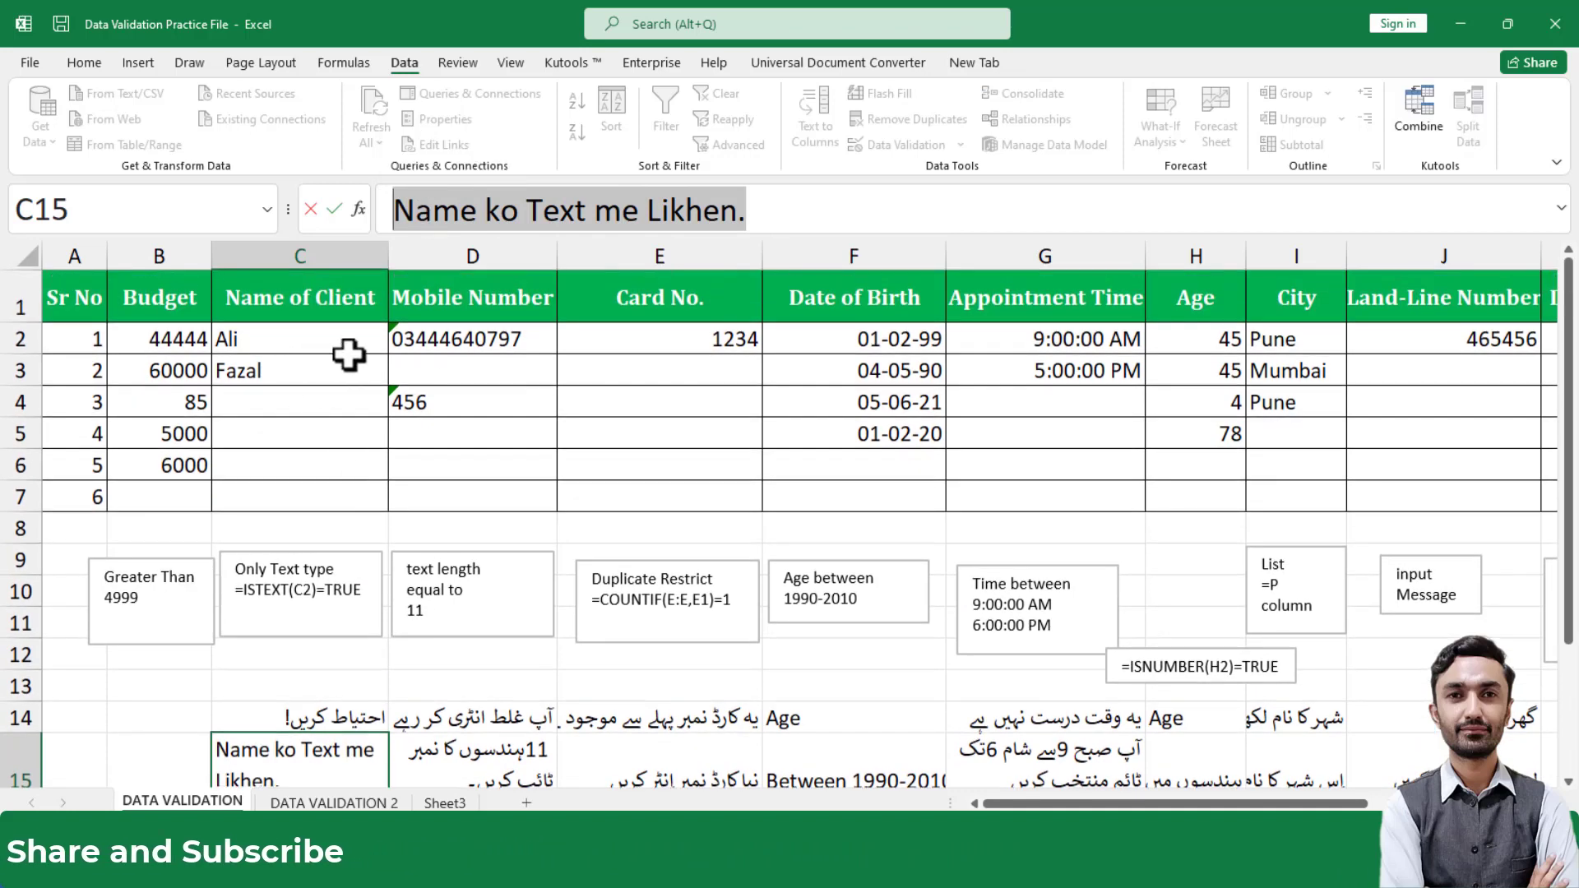
{"action": "left_click_drag", "start_coordinate": [331, 340], "coordinate": [317, 497]}
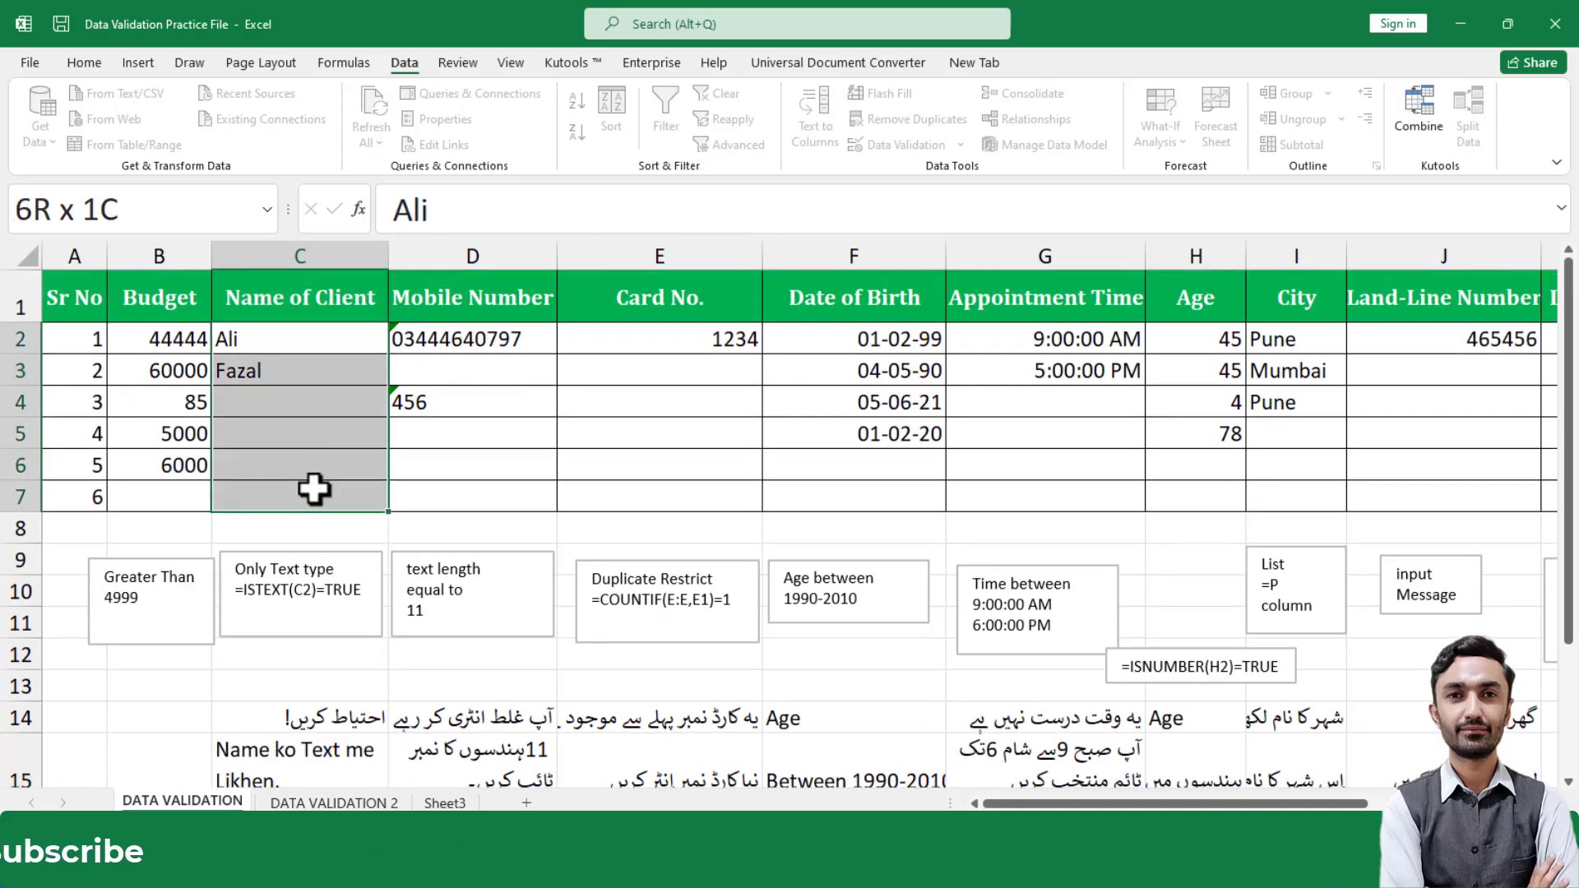
{"action": "left_click", "coordinate": [917, 148]}
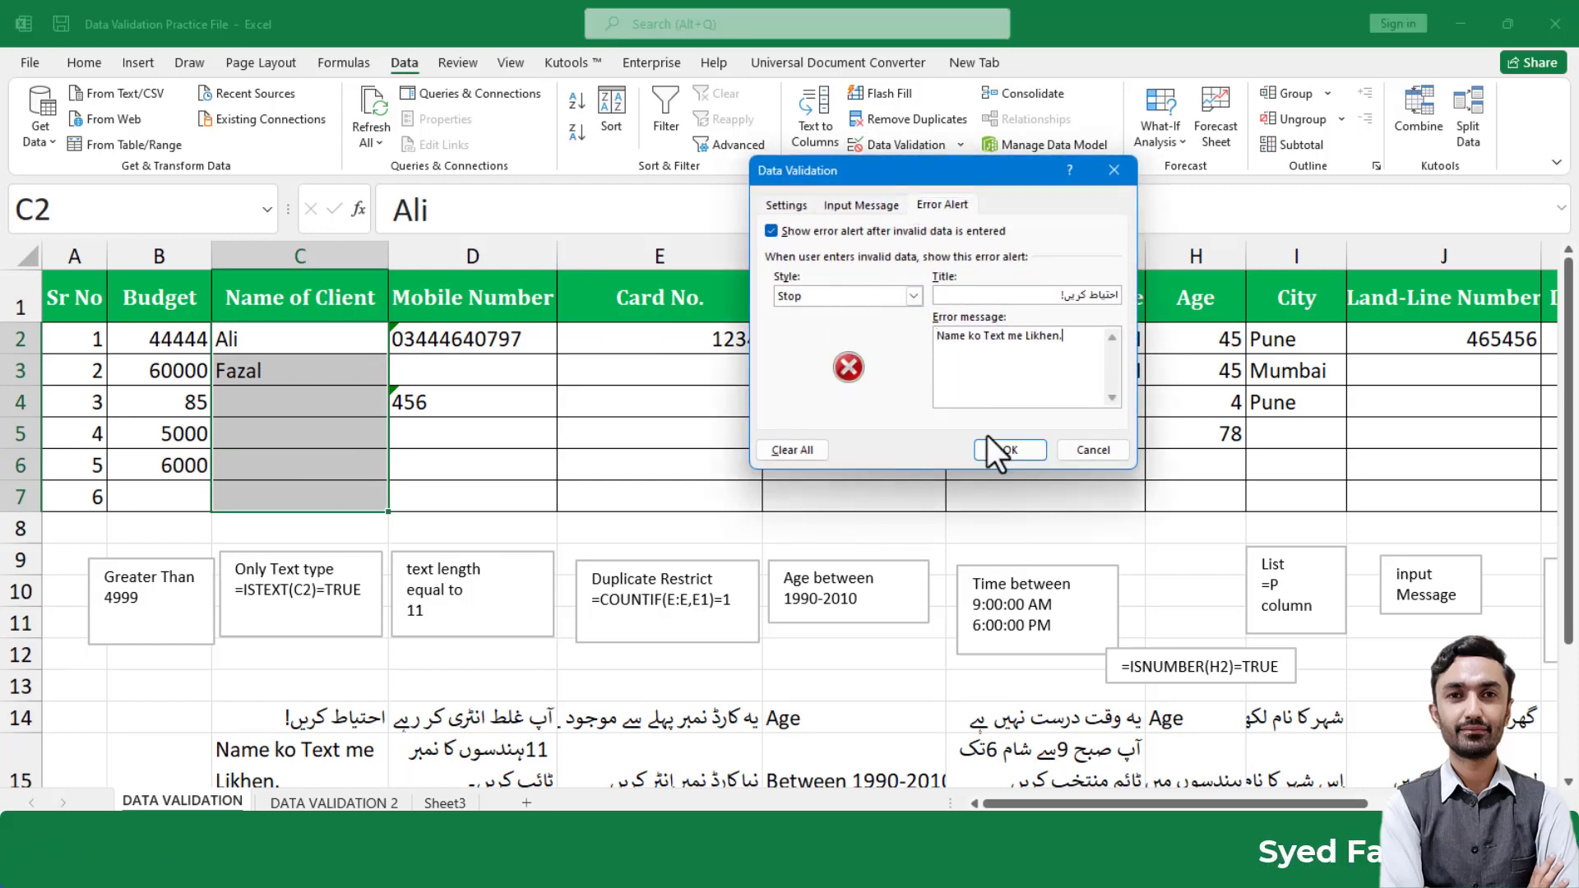
{"action": "left_click", "coordinate": [1012, 451]}
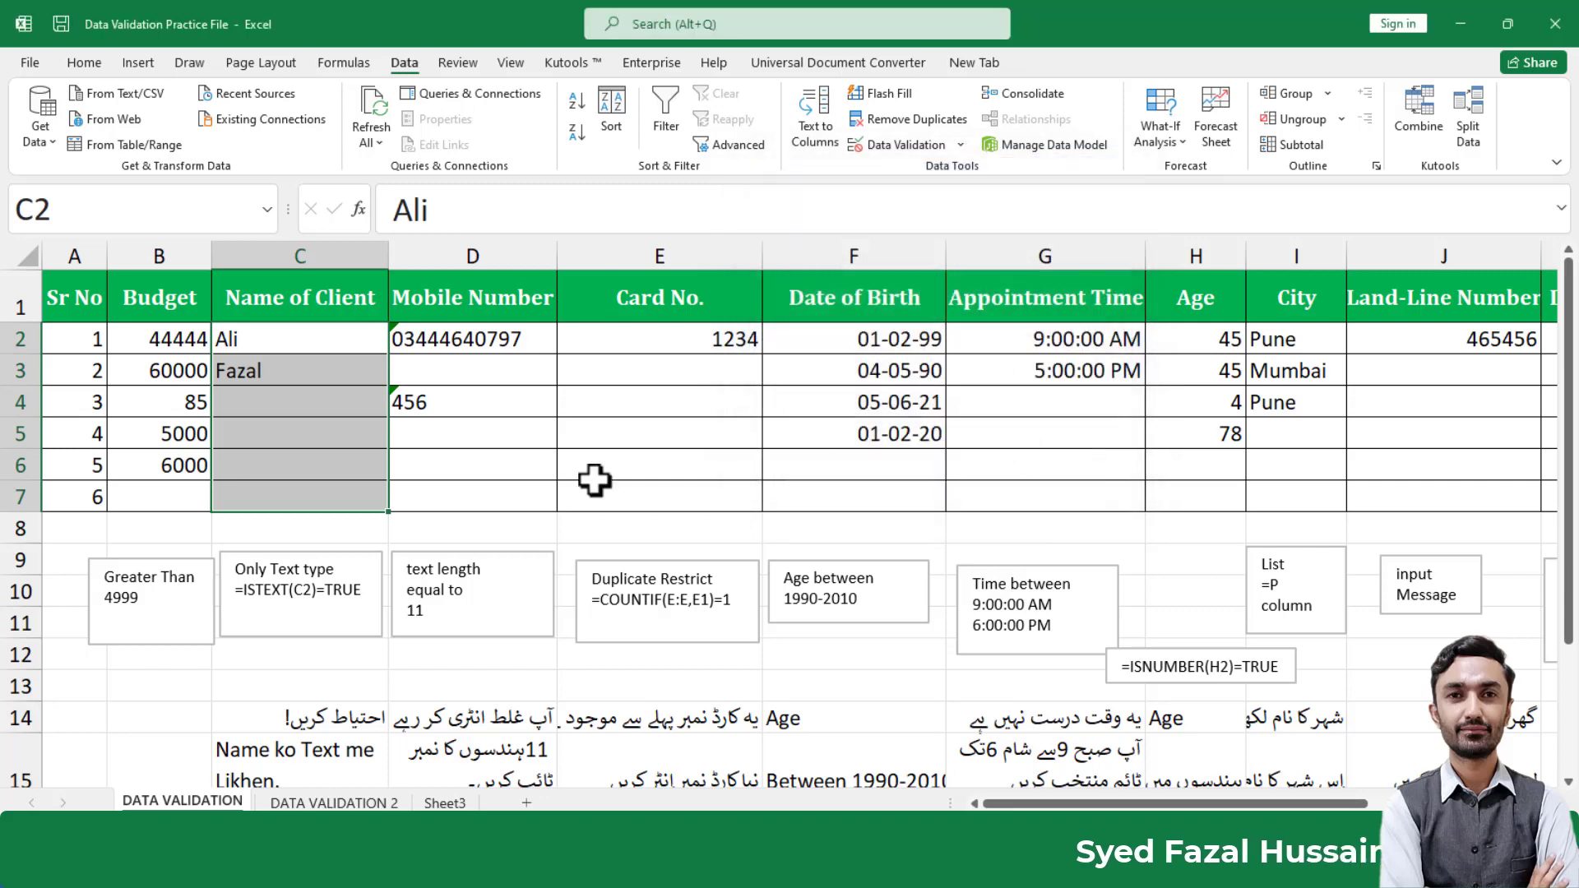
Test with 2345 in C4, dismiss the custom error, leaving C4 empty
{"action": "left_click", "coordinate": [289, 412]}
{"action": "type", "text": "23"}
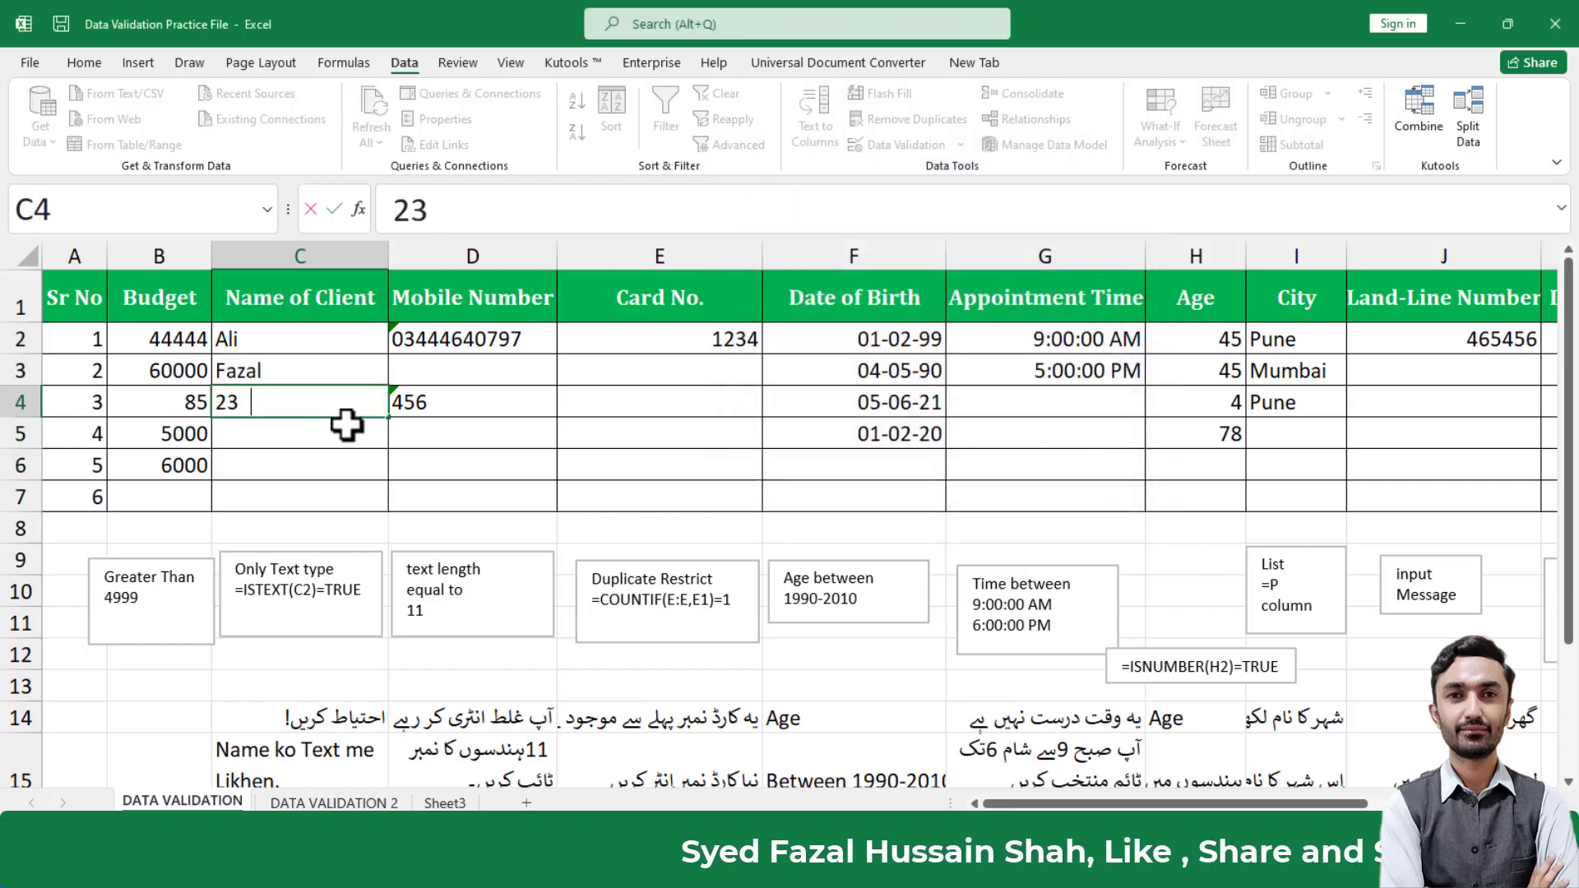
{"action": "type", "text": "45"}
{"action": "key", "text": "Return"}
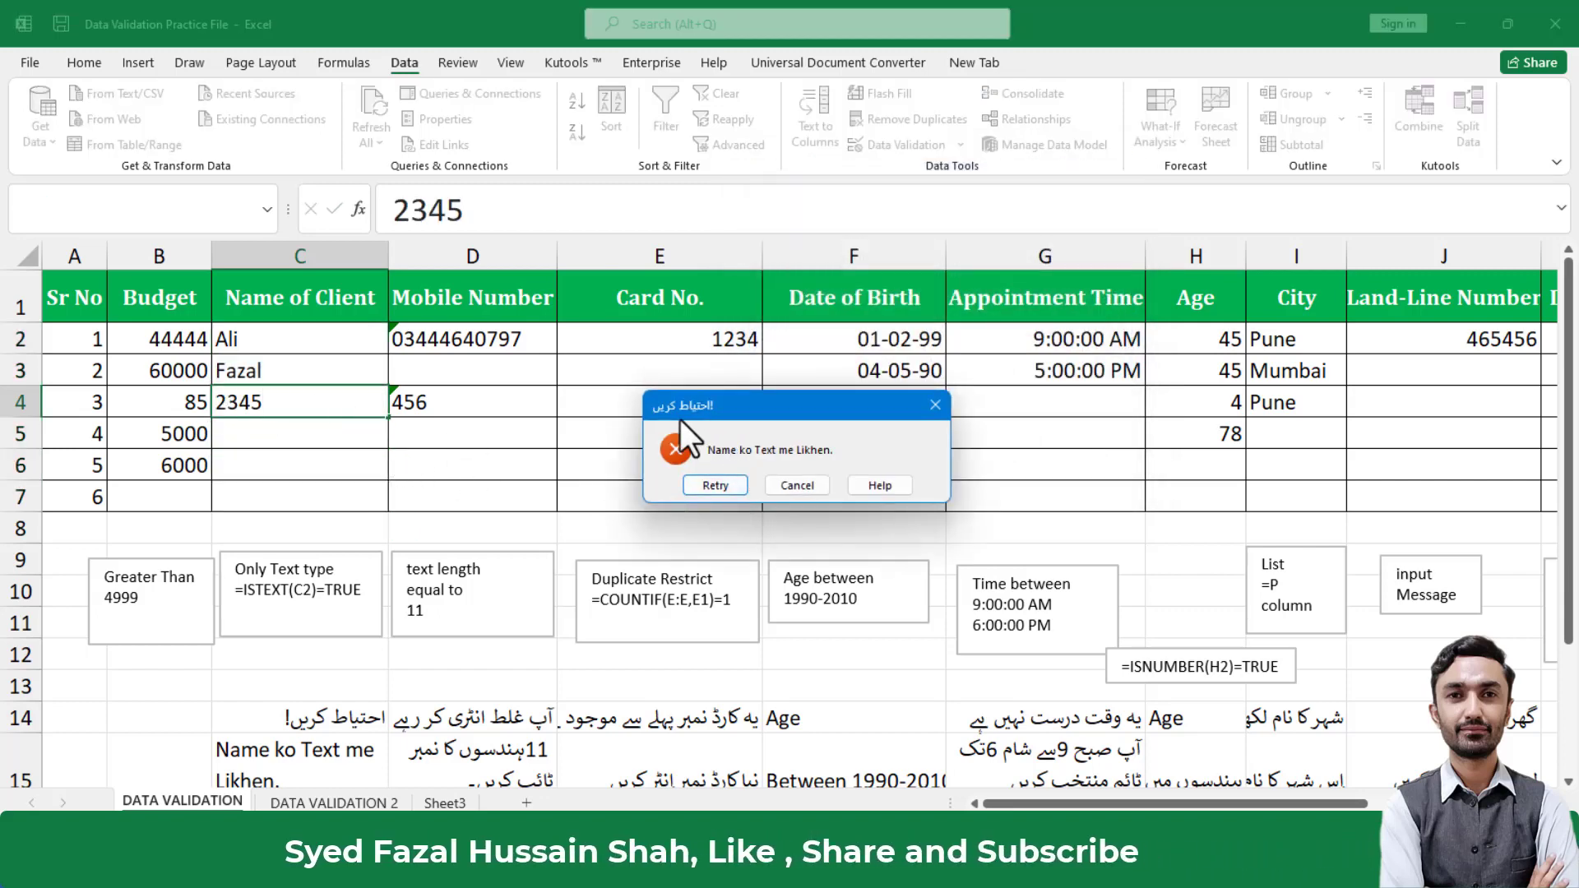
{"action": "left_click", "coordinate": [787, 483]}
{"action": "left_click", "coordinate": [486, 430]}
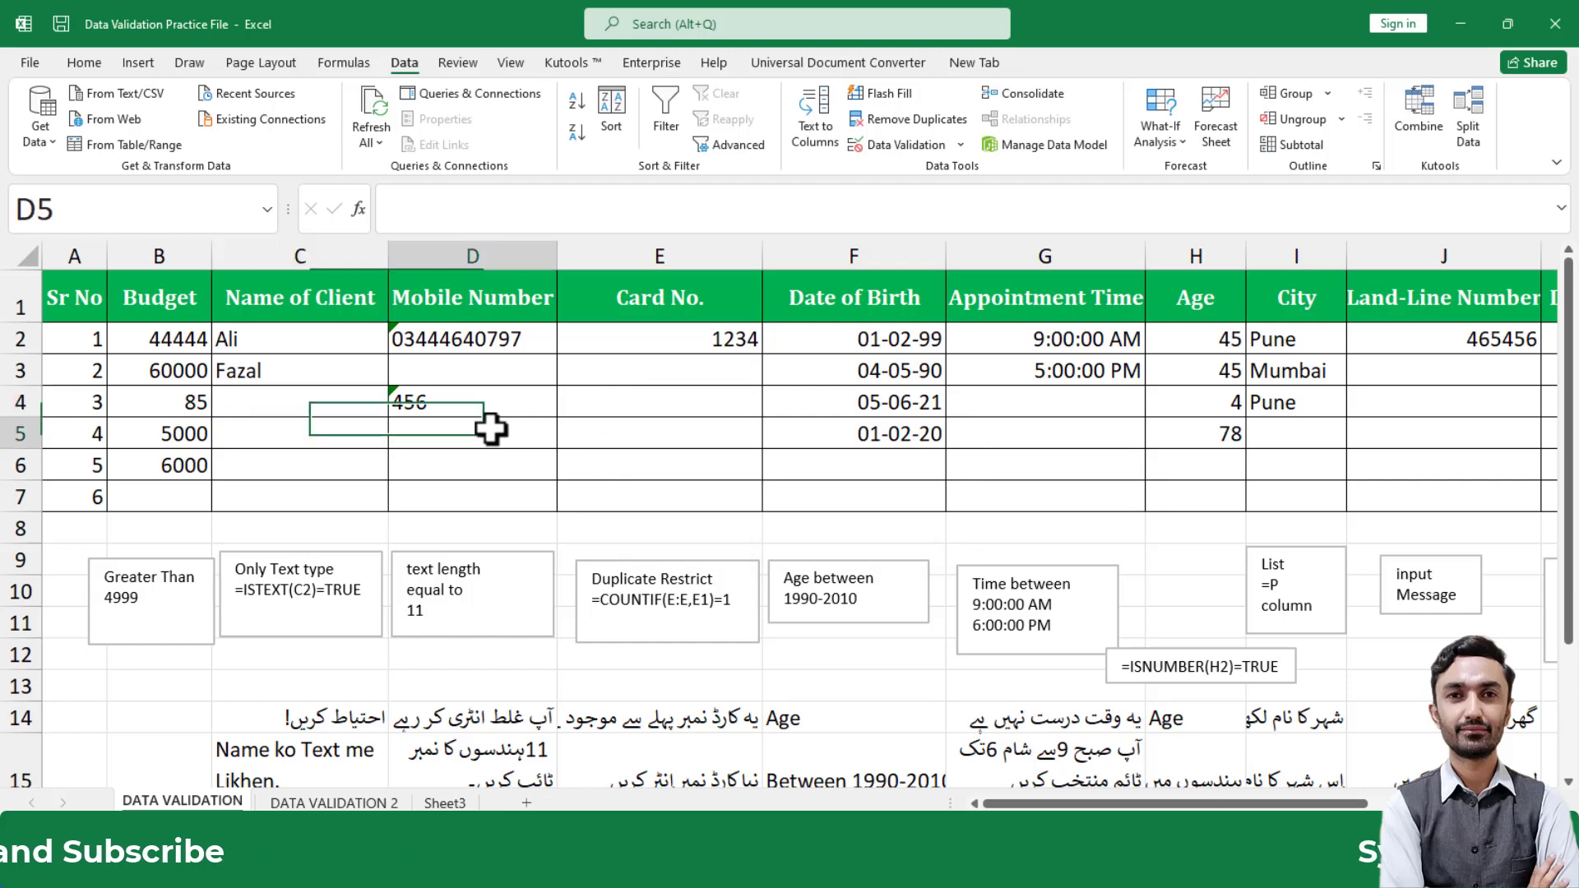
Give D2:D7 a Text length validation rule: equal to 11 characters
{"action": "left_click_drag", "start_coordinate": [487, 384], "coordinate": [551, 469]}
{"action": "left_click", "coordinate": [551, 465]}
{"action": "left_click_drag", "start_coordinate": [512, 336], "coordinate": [512, 472]}
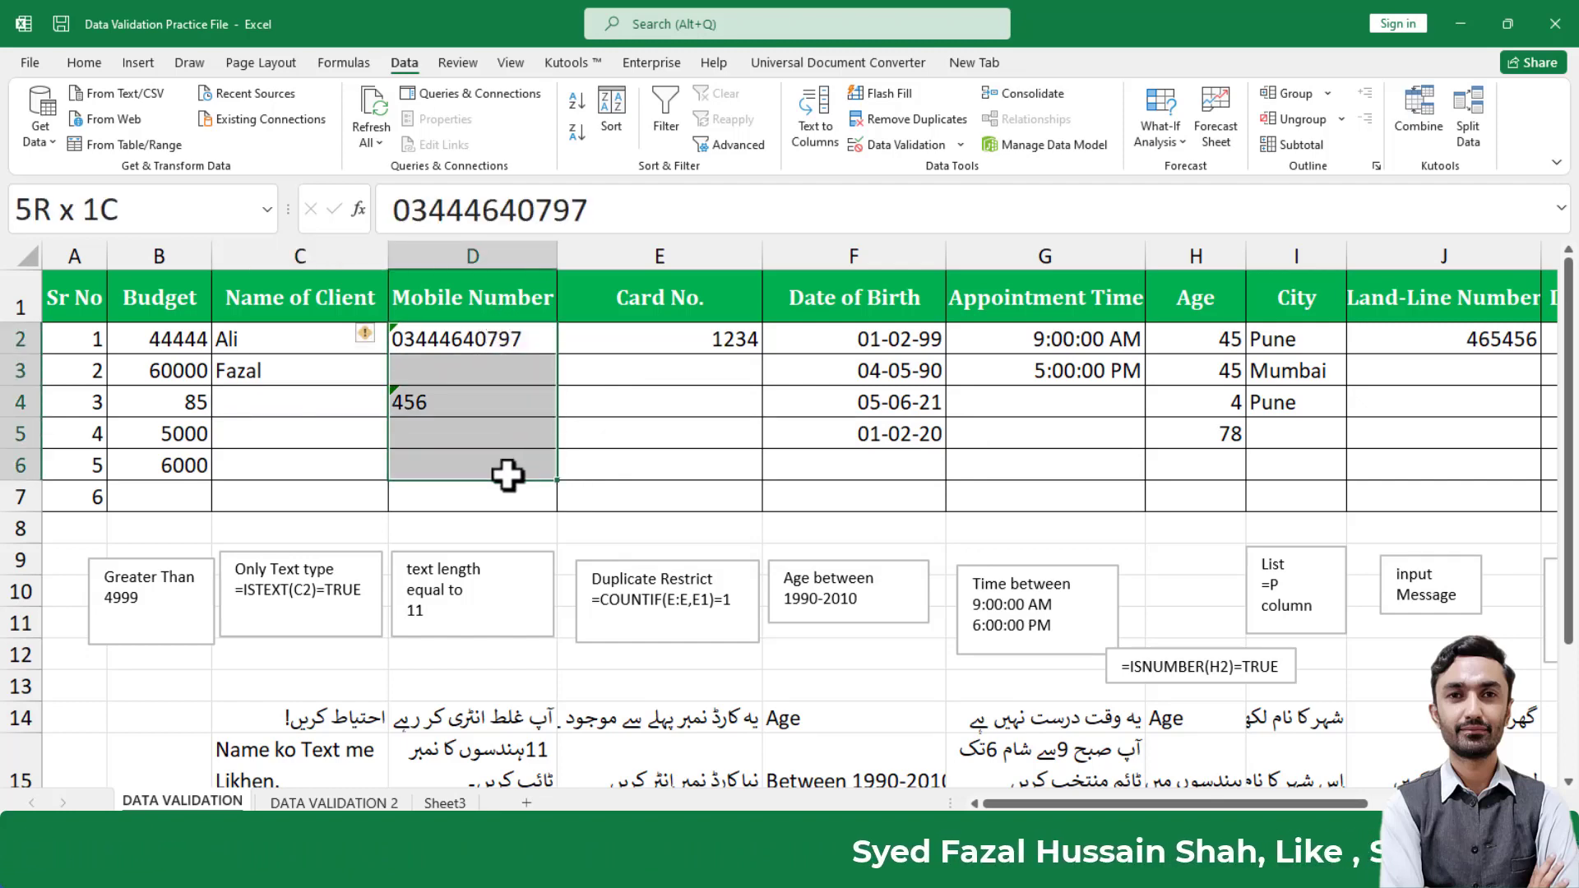
{"action": "left_click_drag", "start_coordinate": [519, 339], "coordinate": [522, 503]}
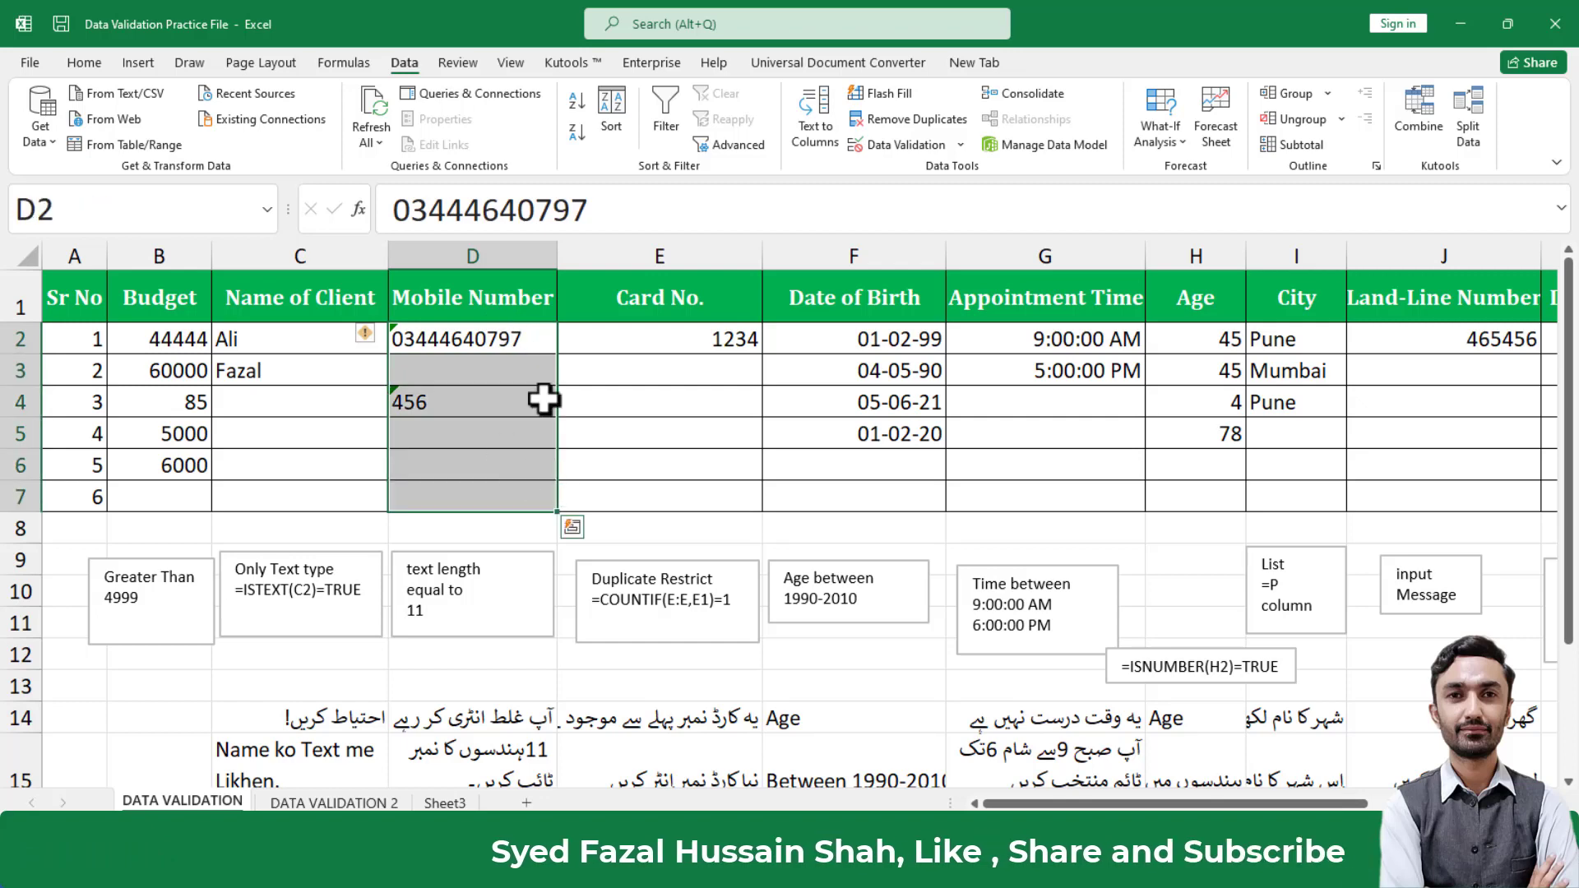
{"action": "left_click", "coordinate": [908, 147]}
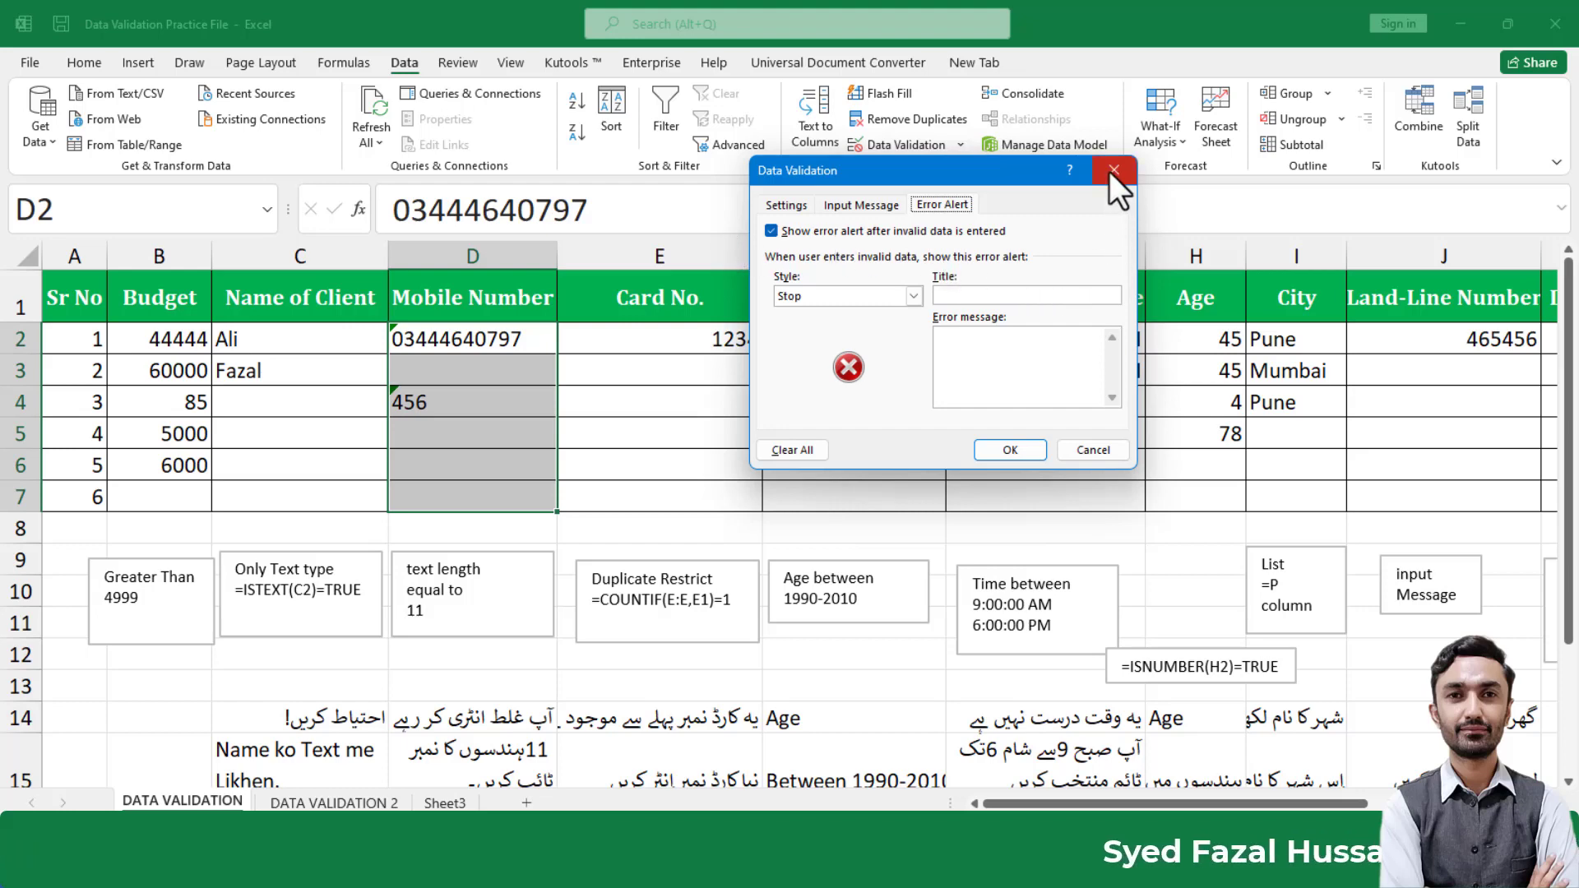
{"action": "left_click", "coordinate": [791, 209]}
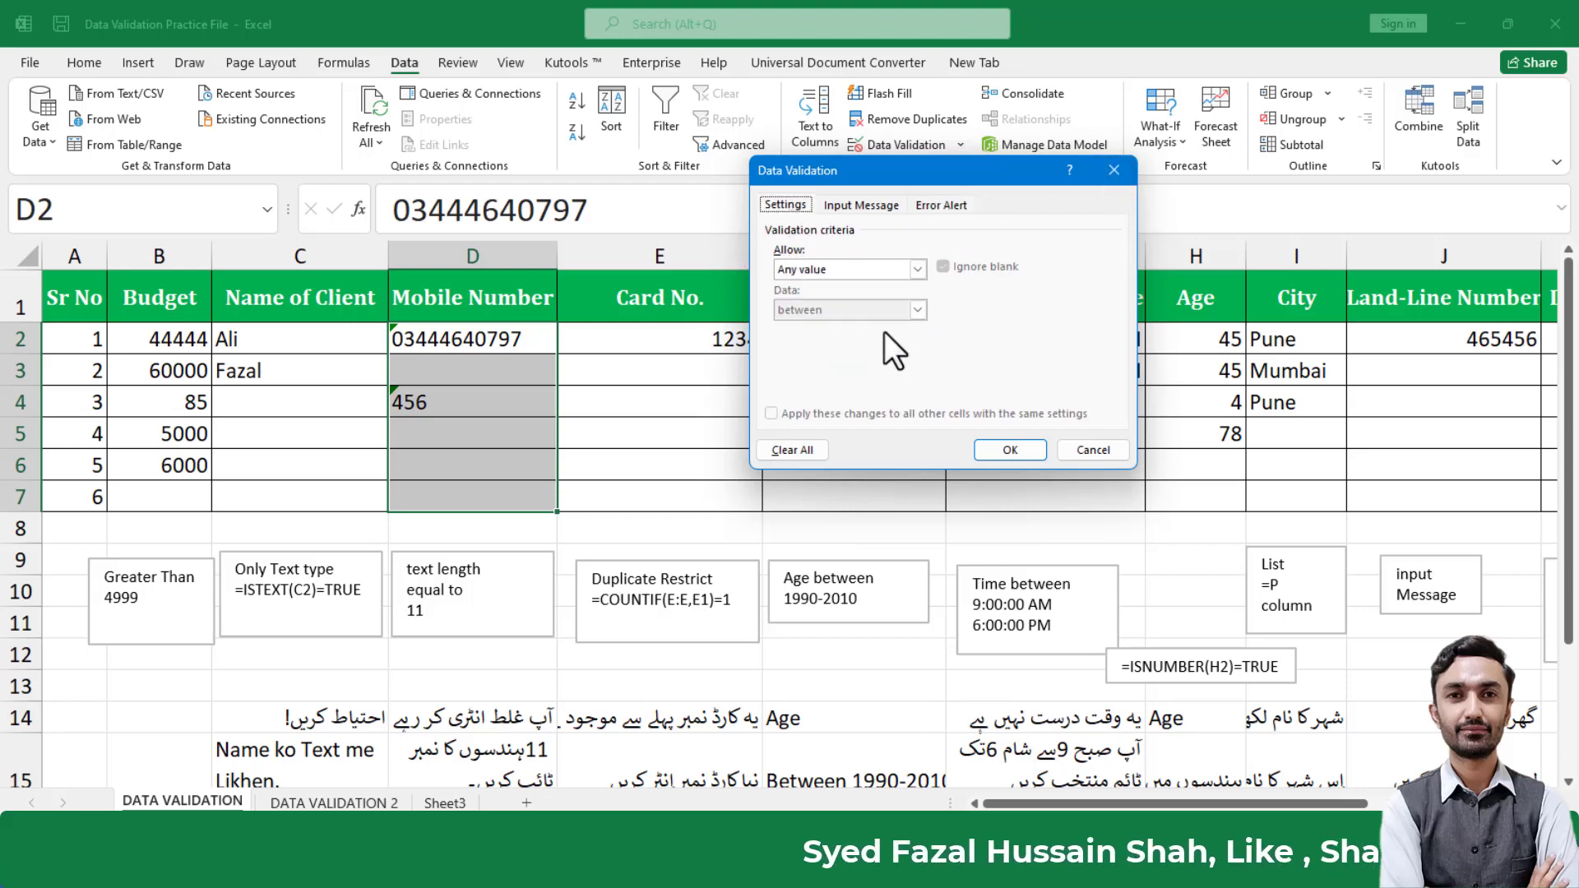
{"action": "left_click", "coordinate": [900, 264]}
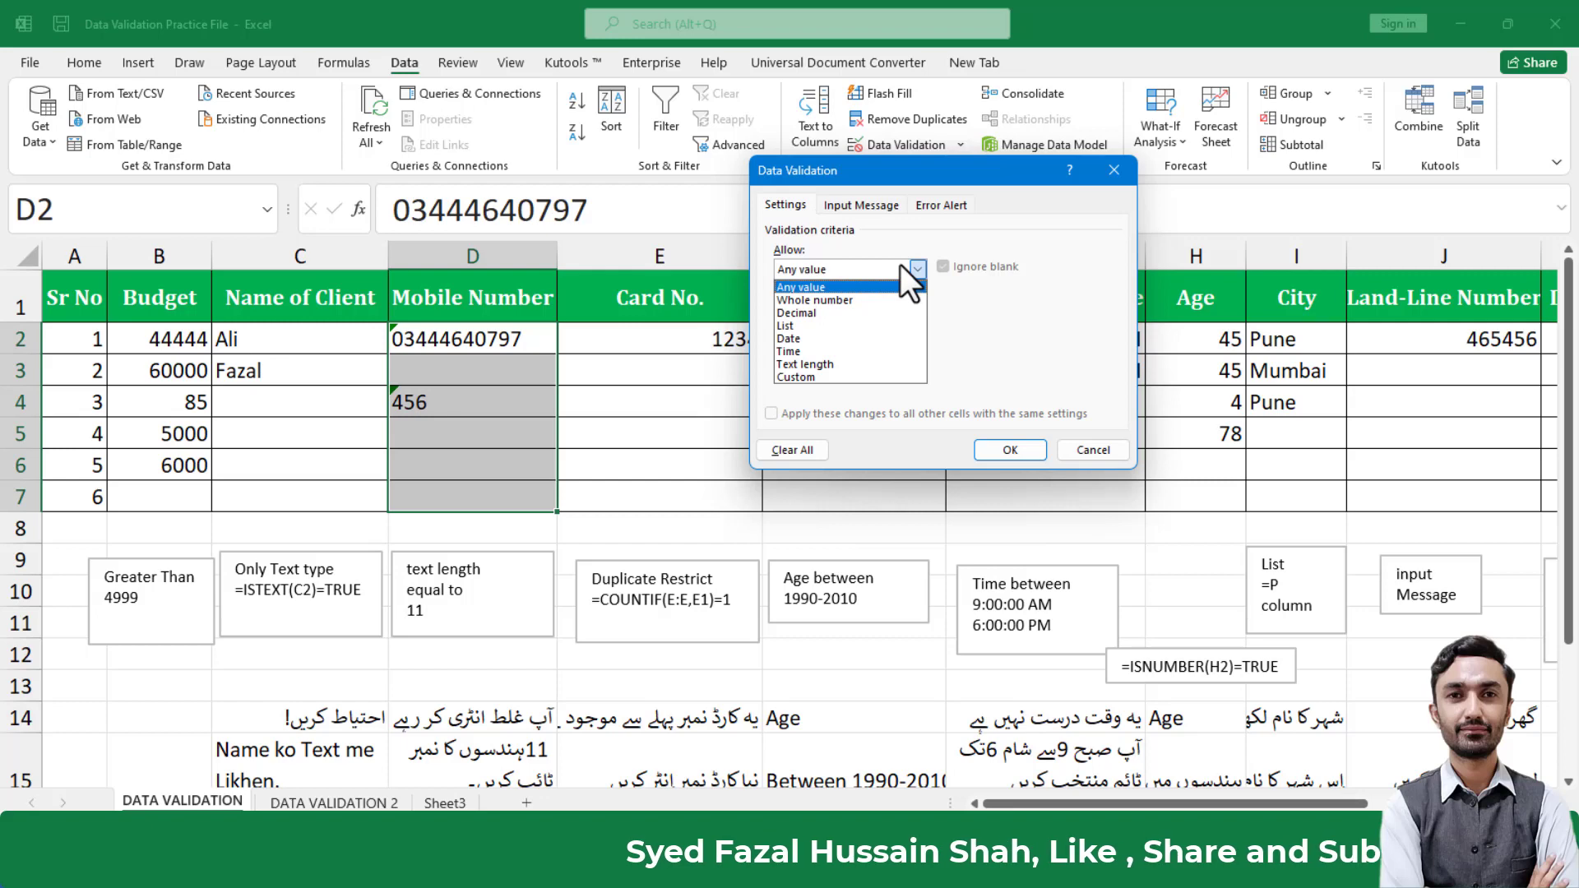
{"action": "left_click", "coordinate": [811, 363]}
{"action": "left_click", "coordinate": [847, 310]}
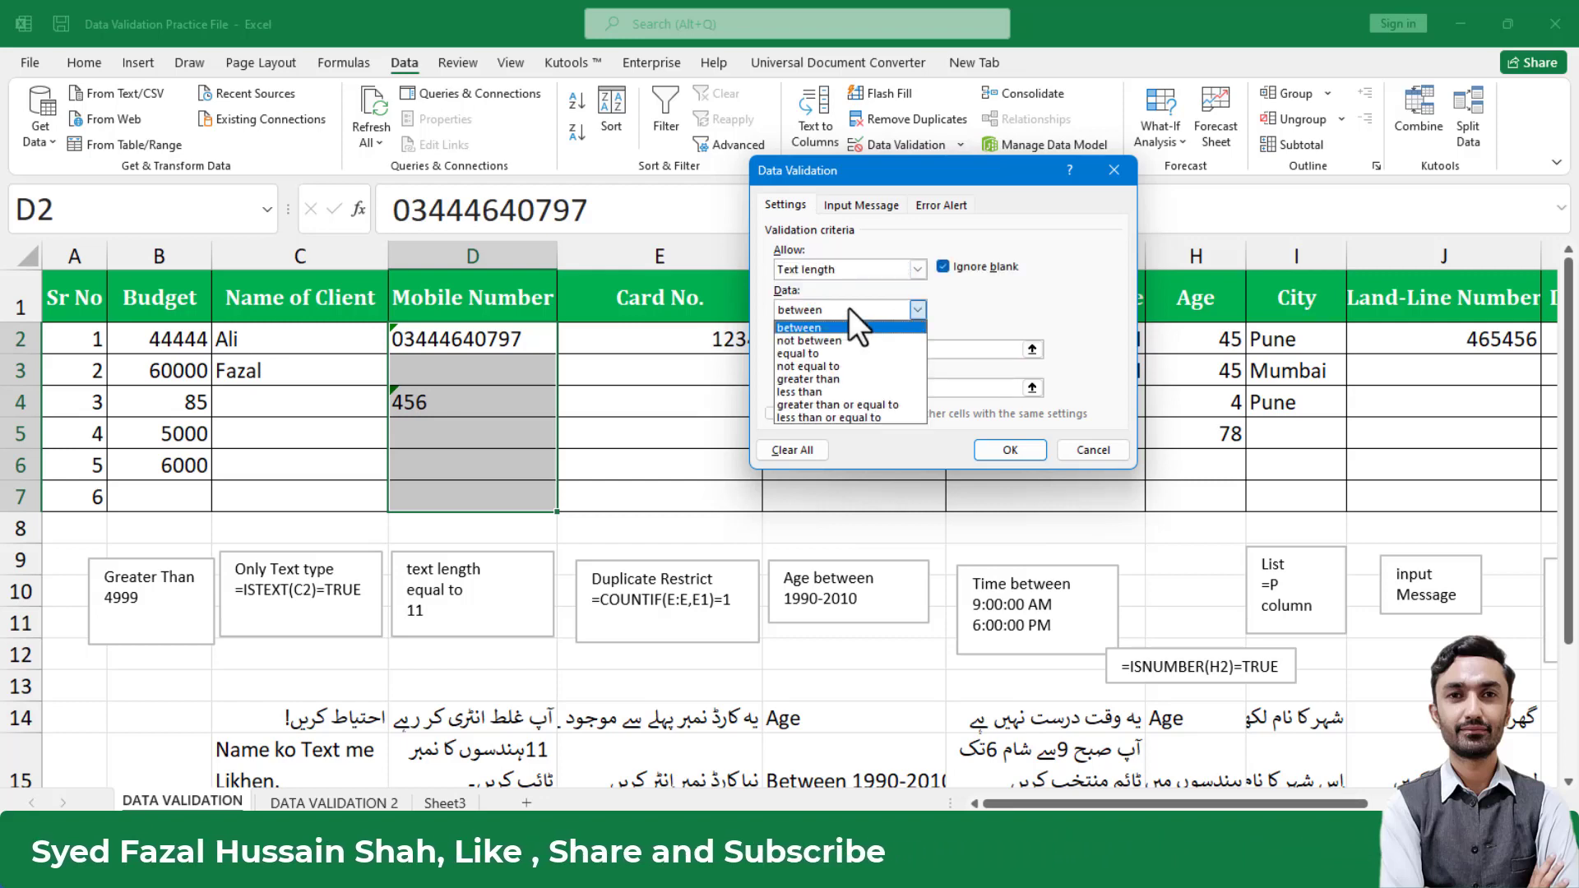
{"action": "left_click", "coordinate": [819, 355]}
{"action": "left_click", "coordinate": [829, 352]}
{"action": "type", "text": "11"}
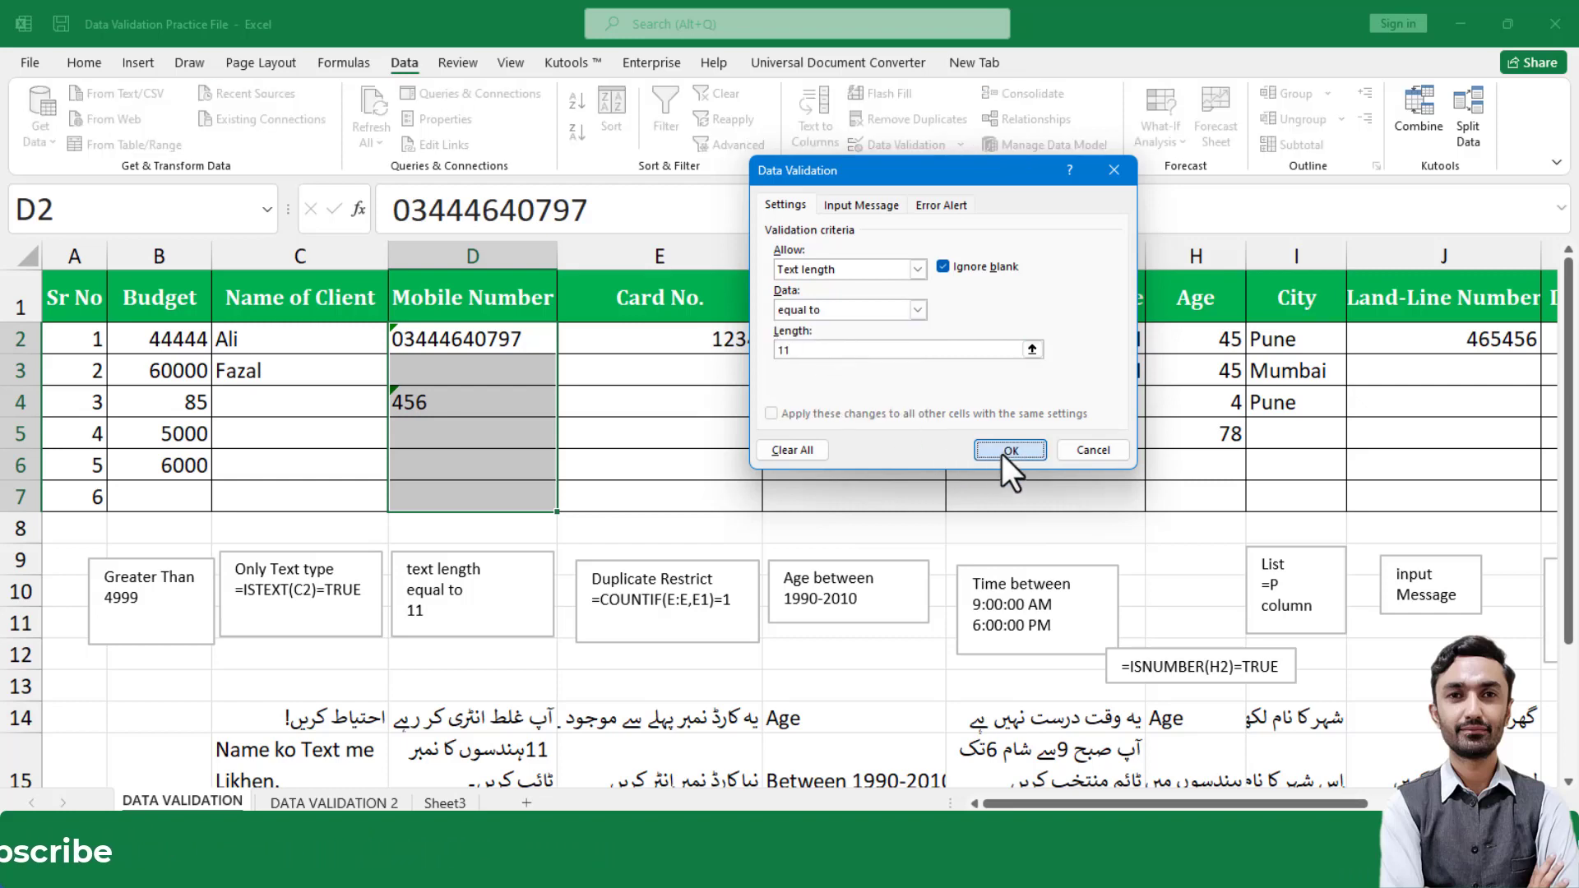
{"action": "left_click", "coordinate": [1002, 453]}
{"action": "left_click", "coordinate": [469, 371]}
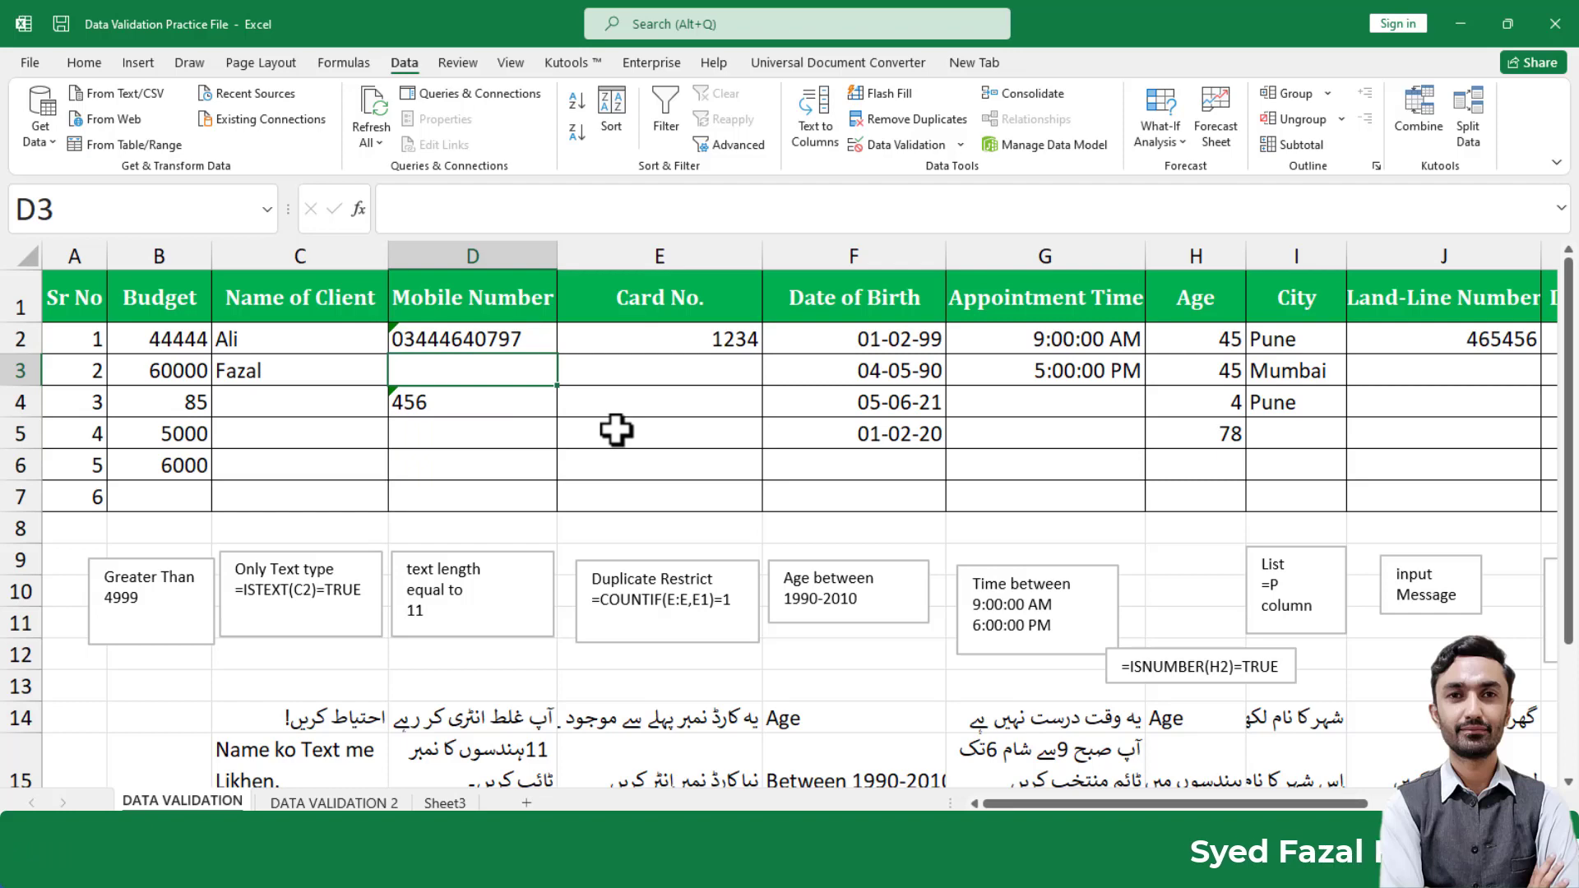
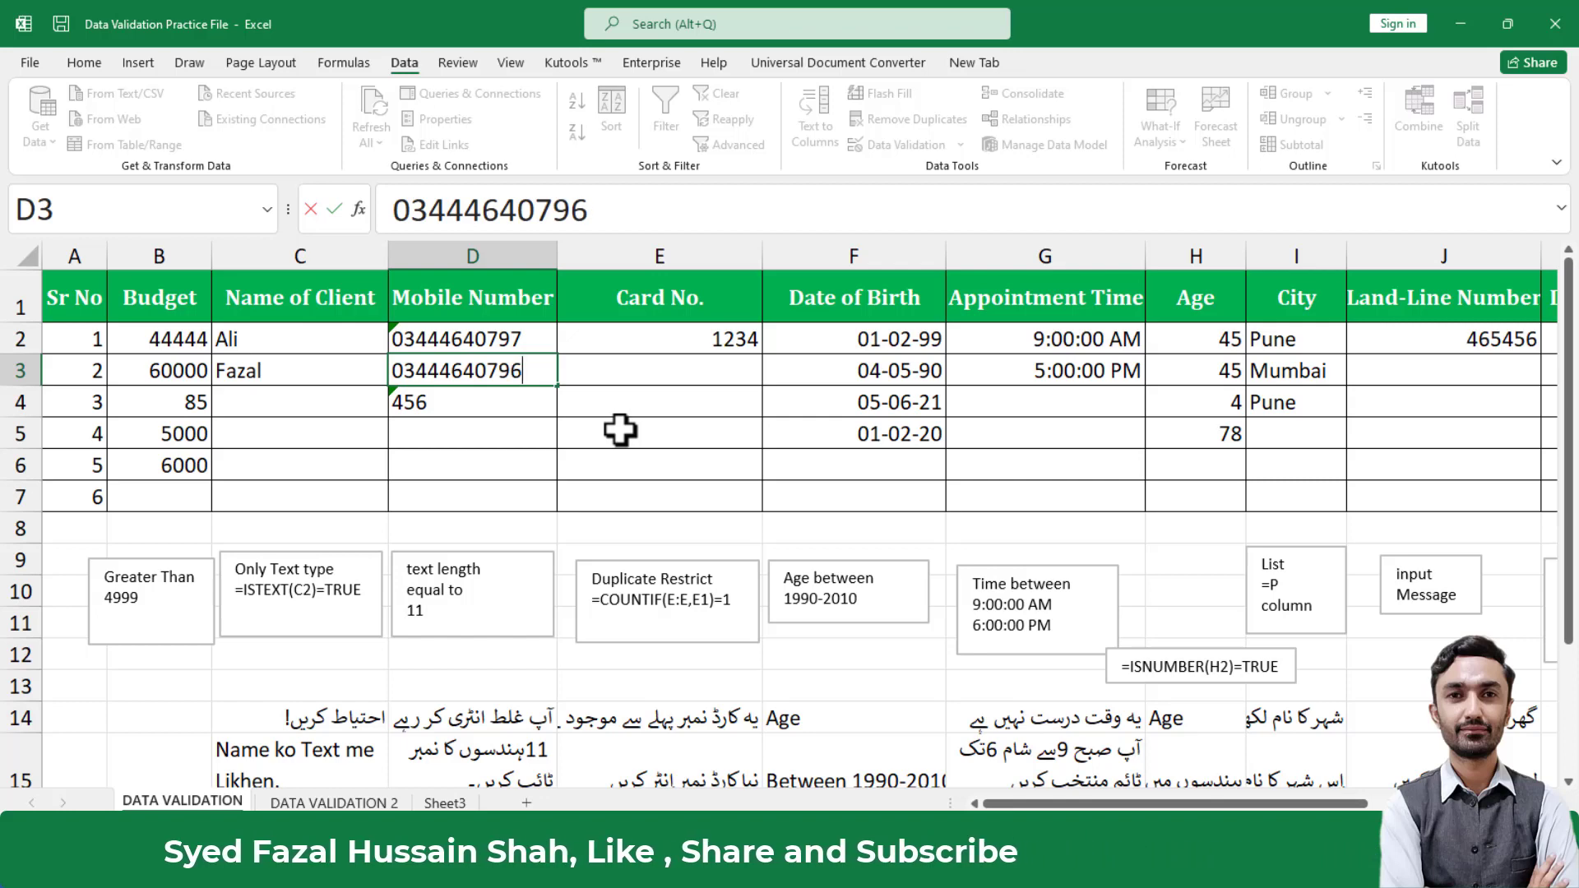
{"action": "left_click", "coordinate": [620, 429]}
{"action": "left_click", "coordinate": [521, 438]}
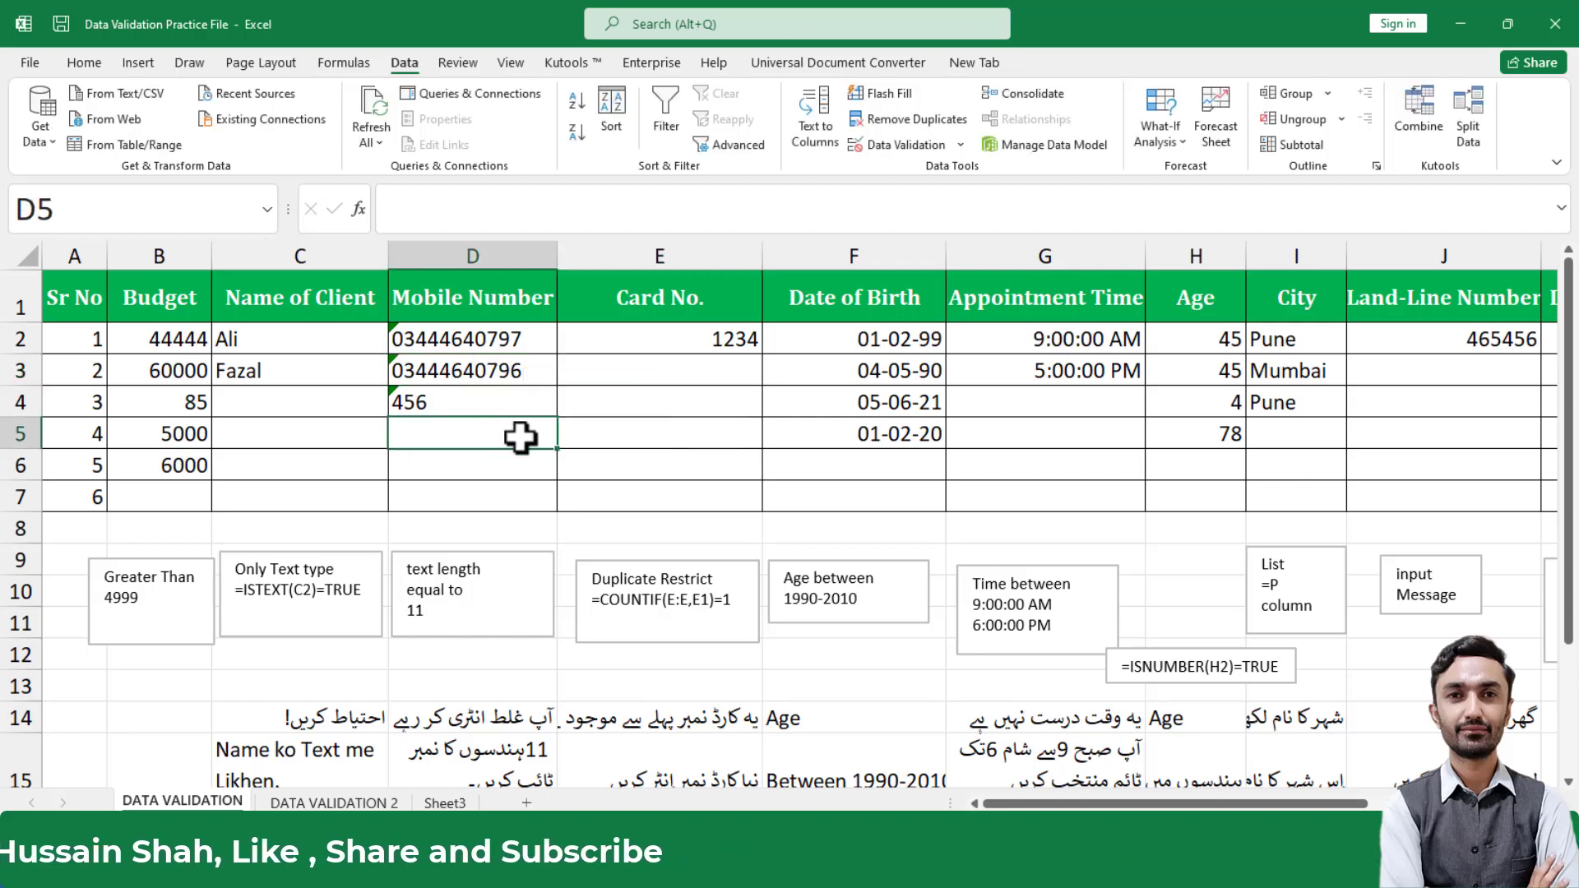
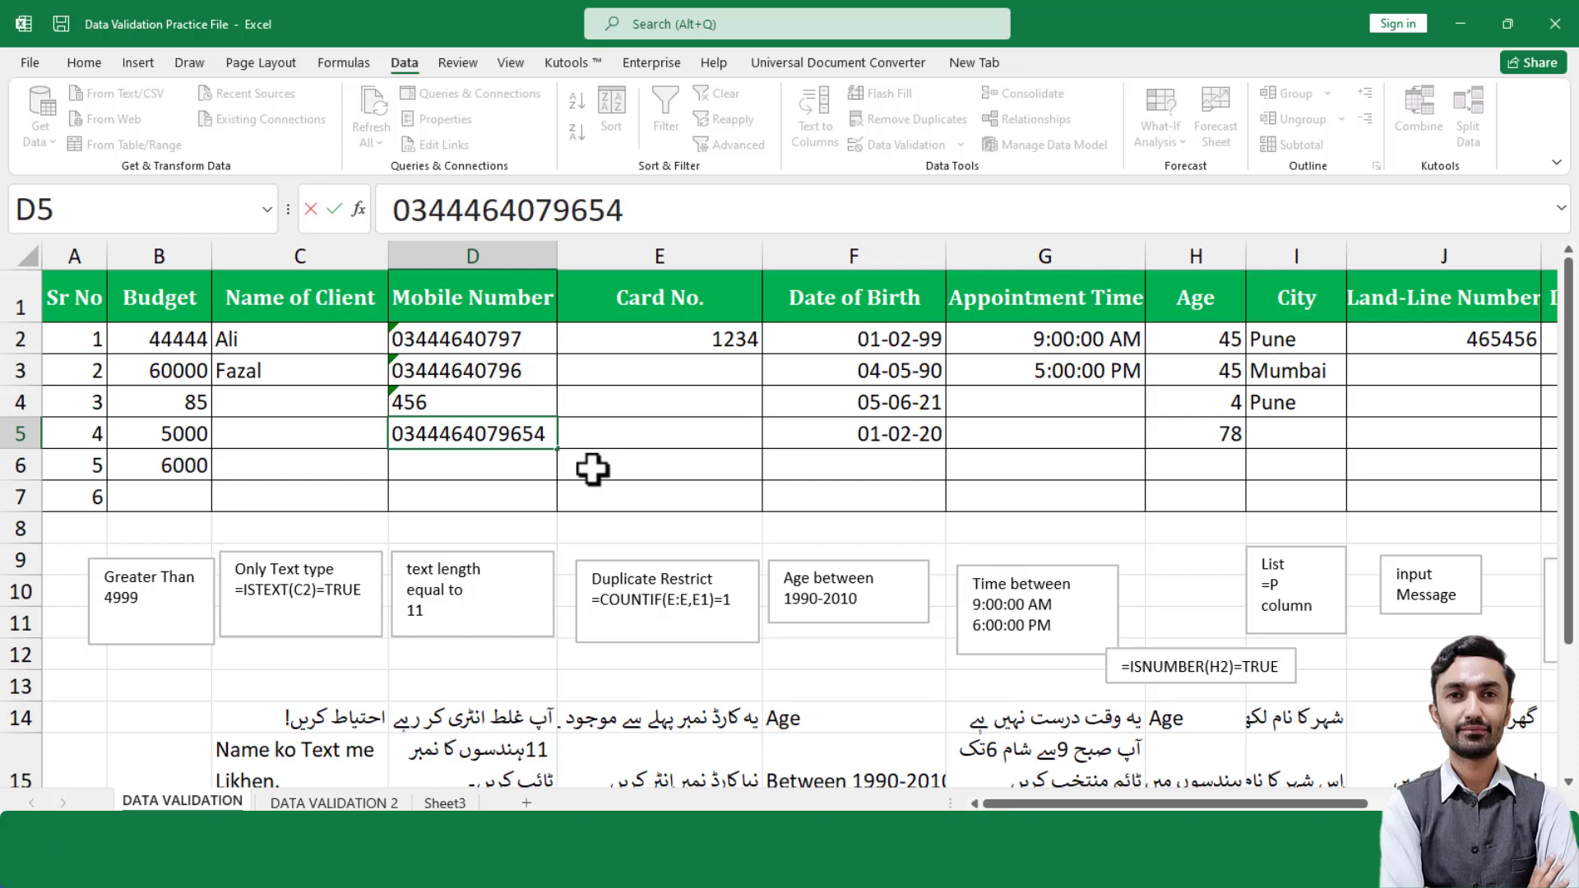
{"action": "key", "text": "Return"}
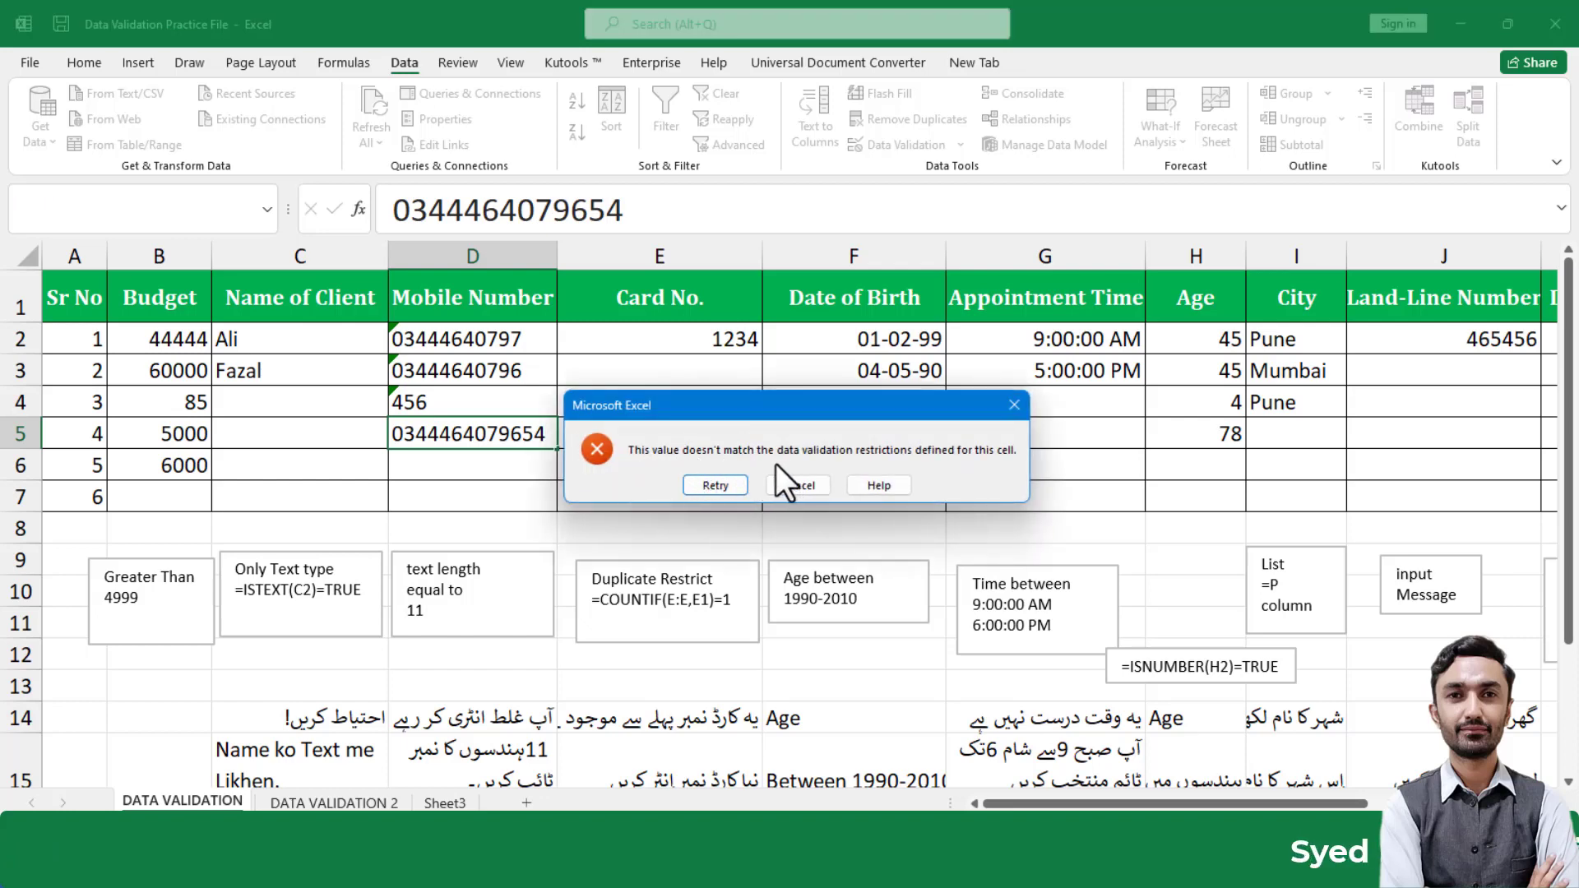
{"action": "left_click", "coordinate": [798, 485]}
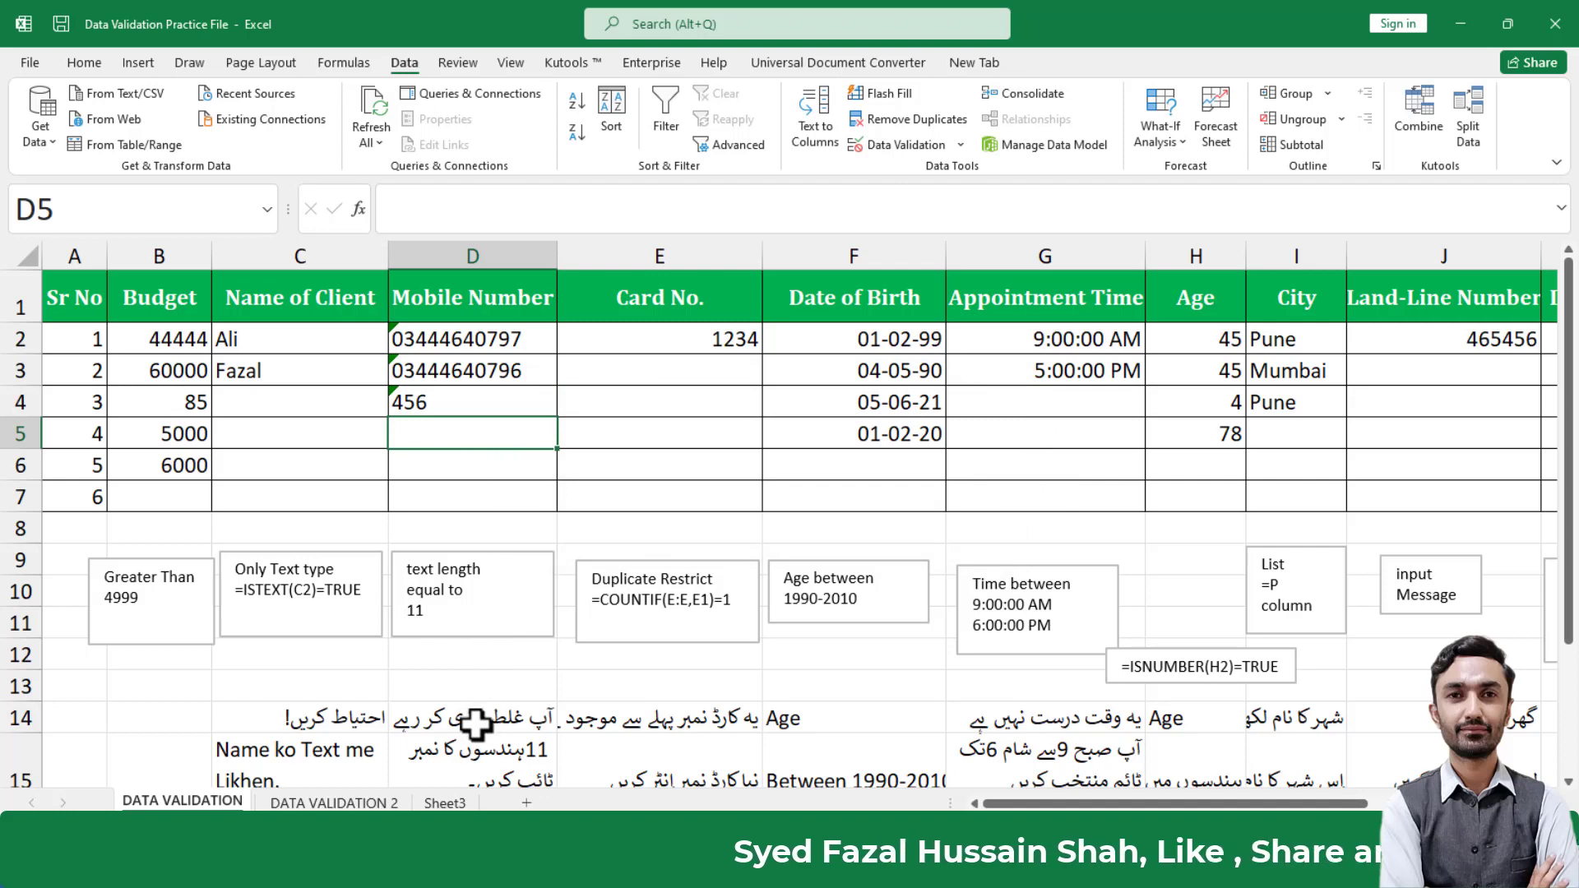
Review the Error Alert settings of the D2:D7 rule without changing anything
{"action": "left_click_drag", "start_coordinate": [522, 338], "coordinate": [518, 494]}
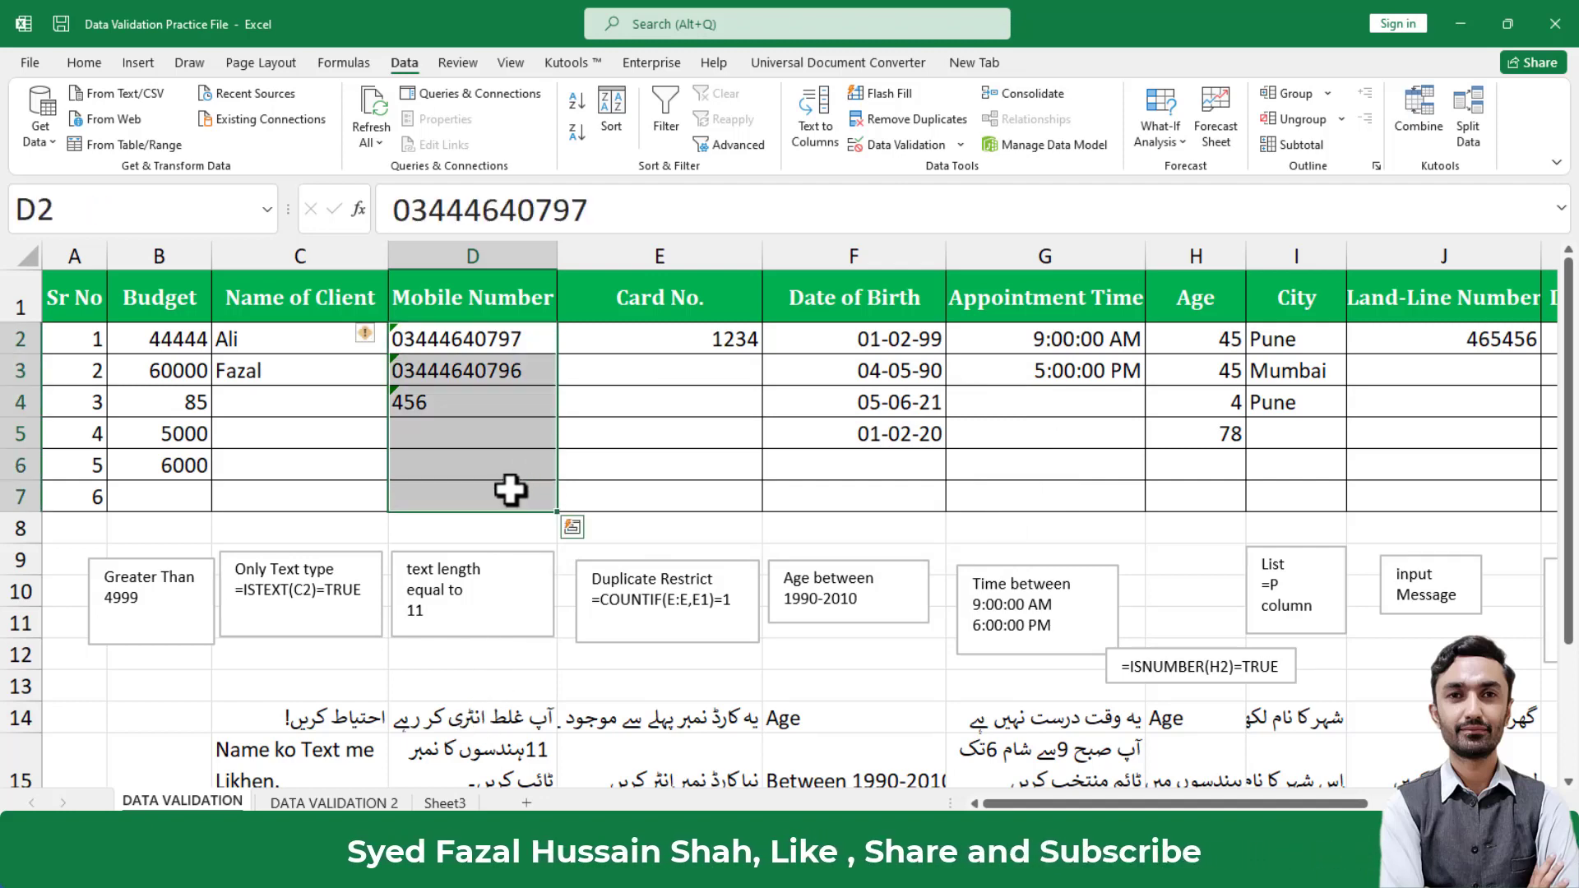
{"action": "left_click", "coordinate": [891, 142]}
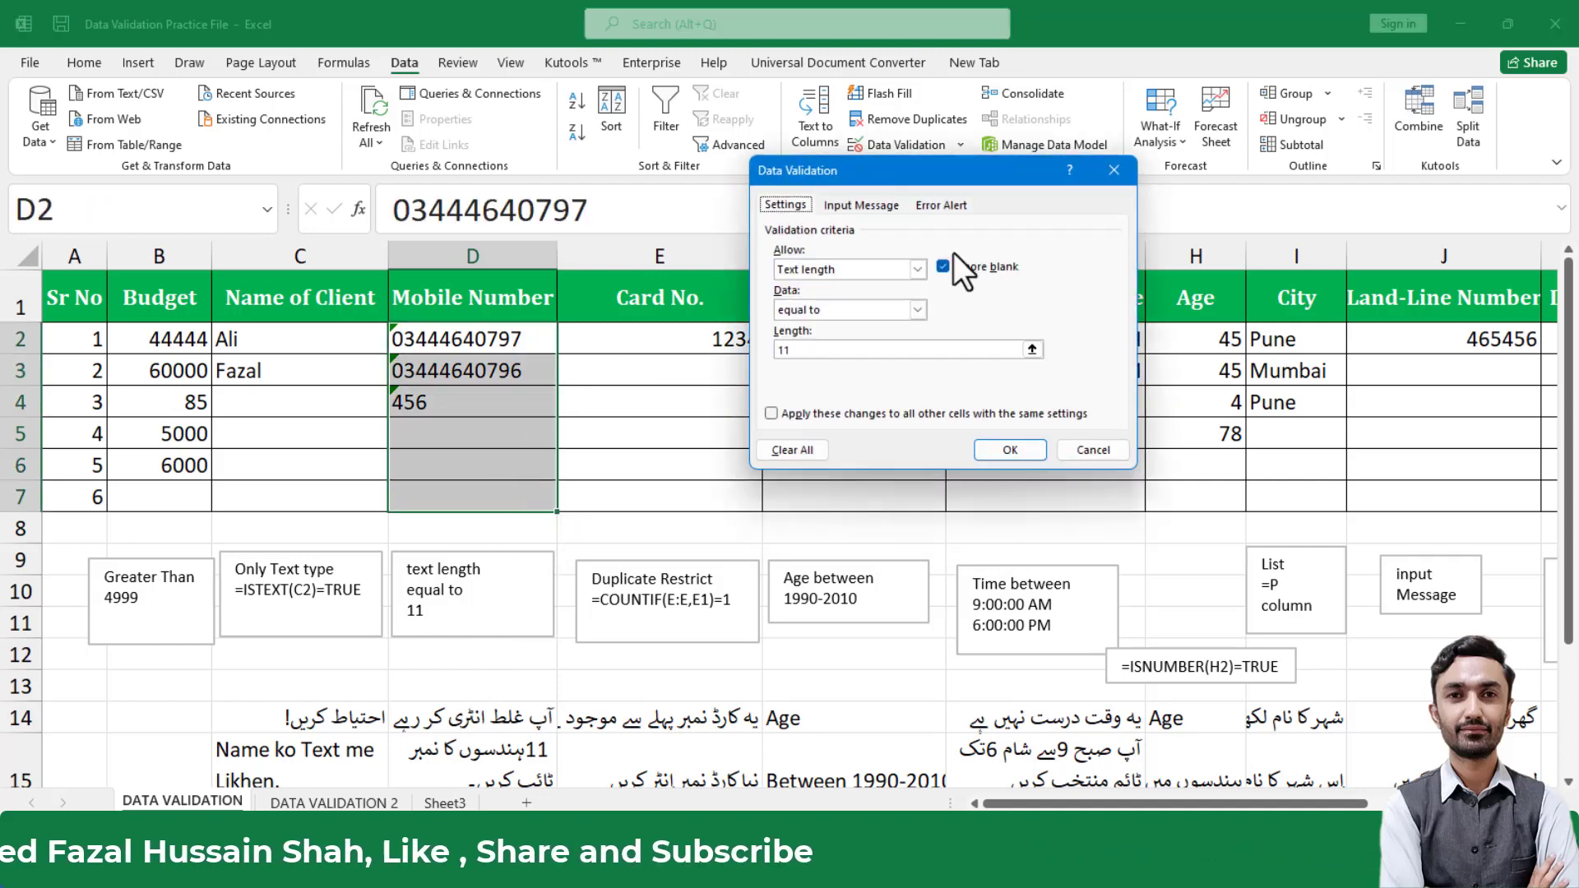
{"action": "left_click", "coordinate": [938, 205]}
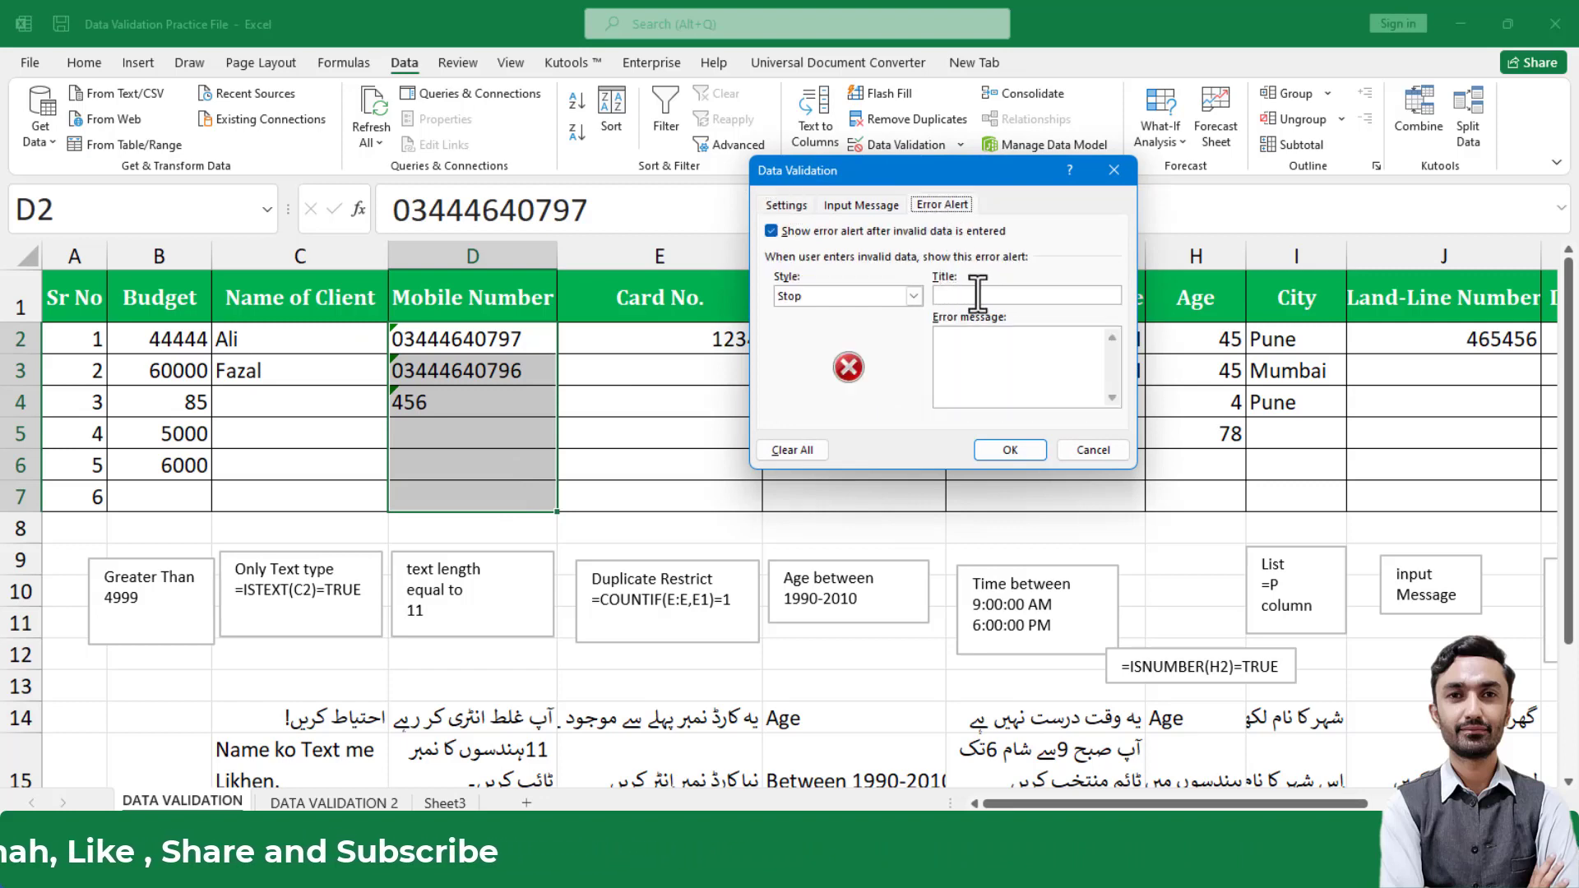
{"action": "left_click", "coordinate": [1069, 450]}
Enter 1234 in Card No. cell E3, matching the card number in E2
{"action": "left_click", "coordinate": [520, 721]}
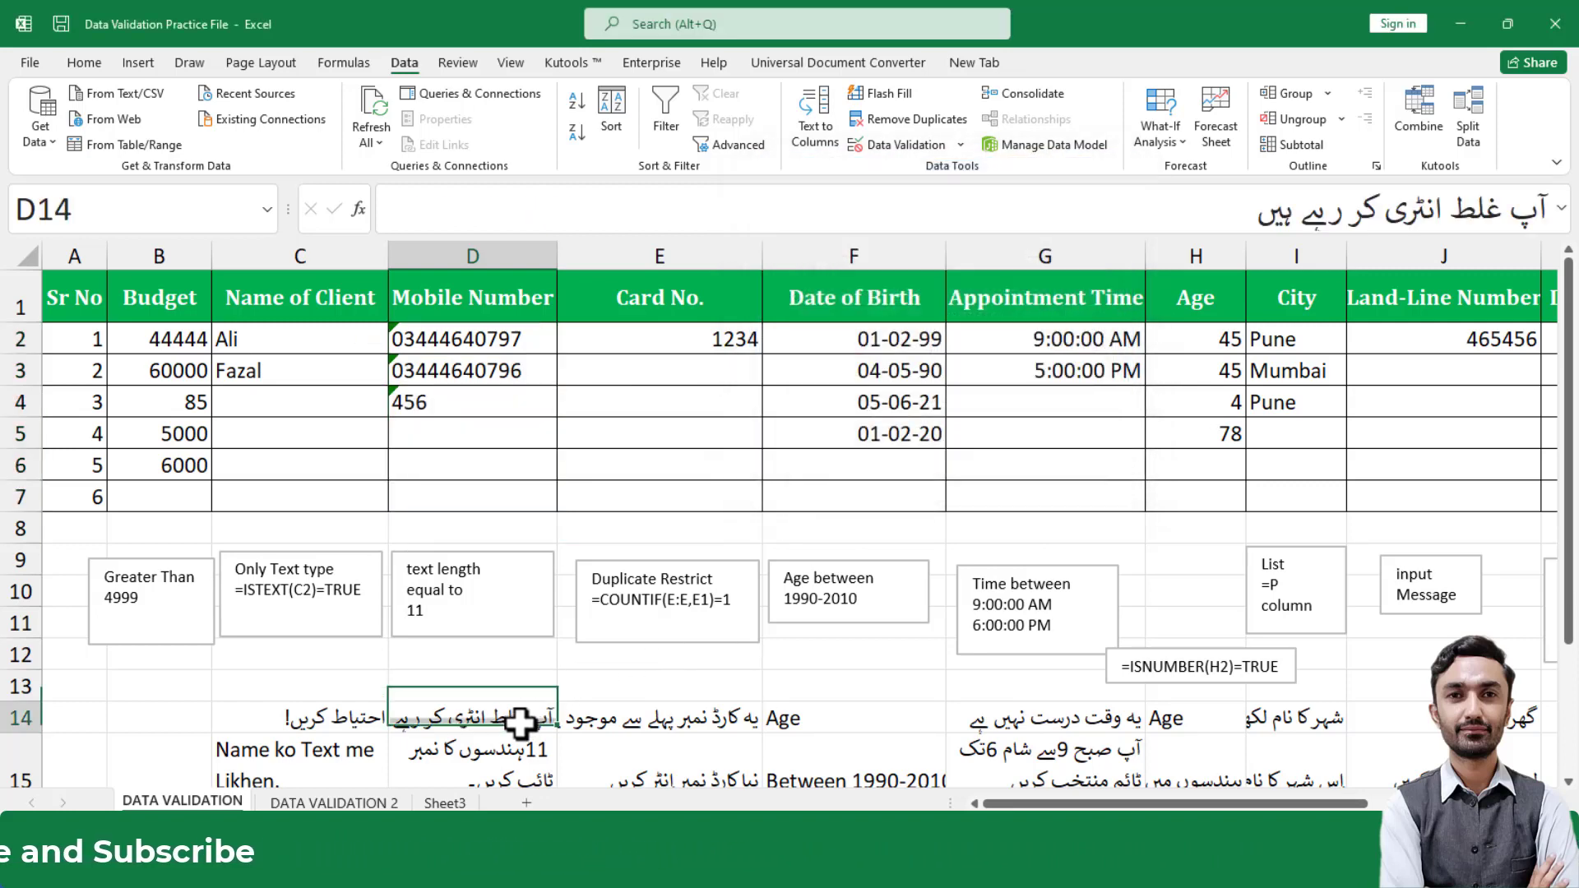
{"action": "left_click", "coordinate": [505, 764]}
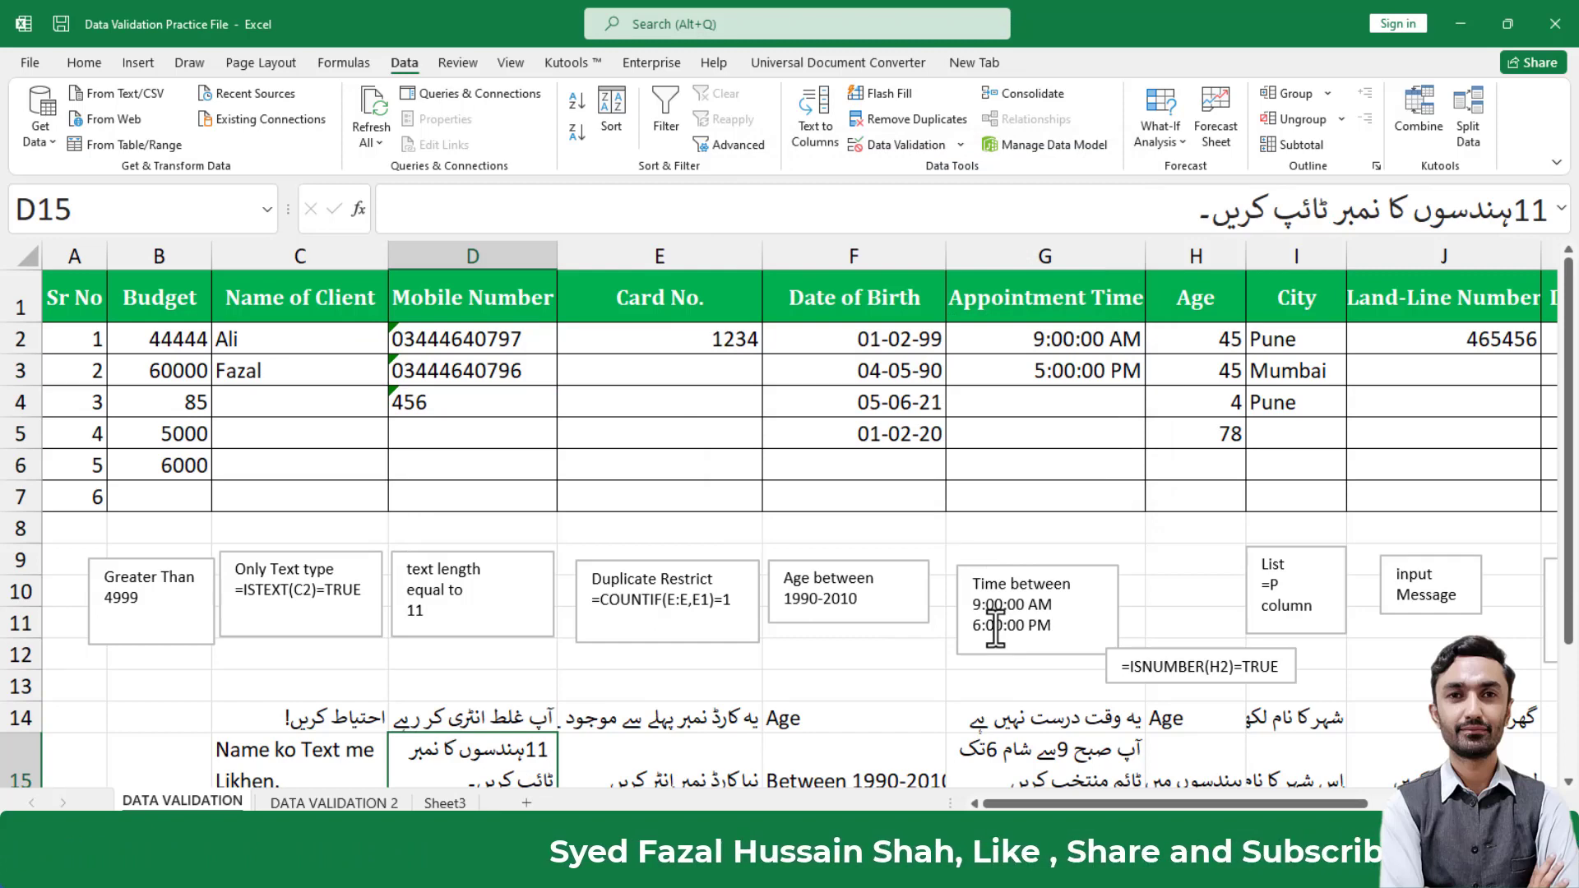
{"action": "left_click", "coordinate": [855, 402]}
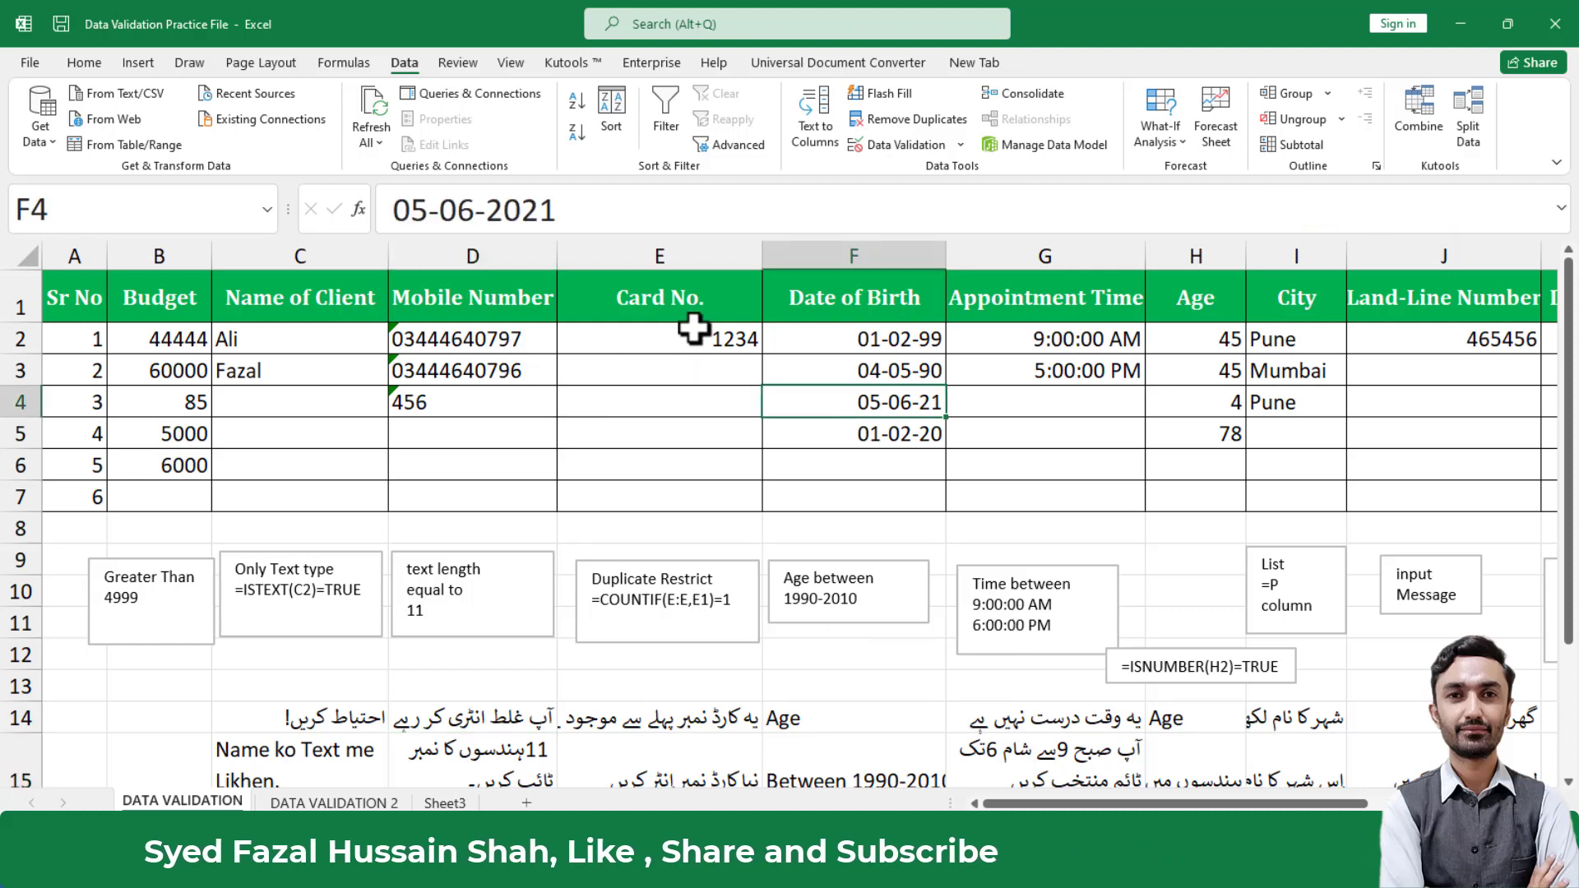
{"action": "left_click", "coordinate": [687, 374]}
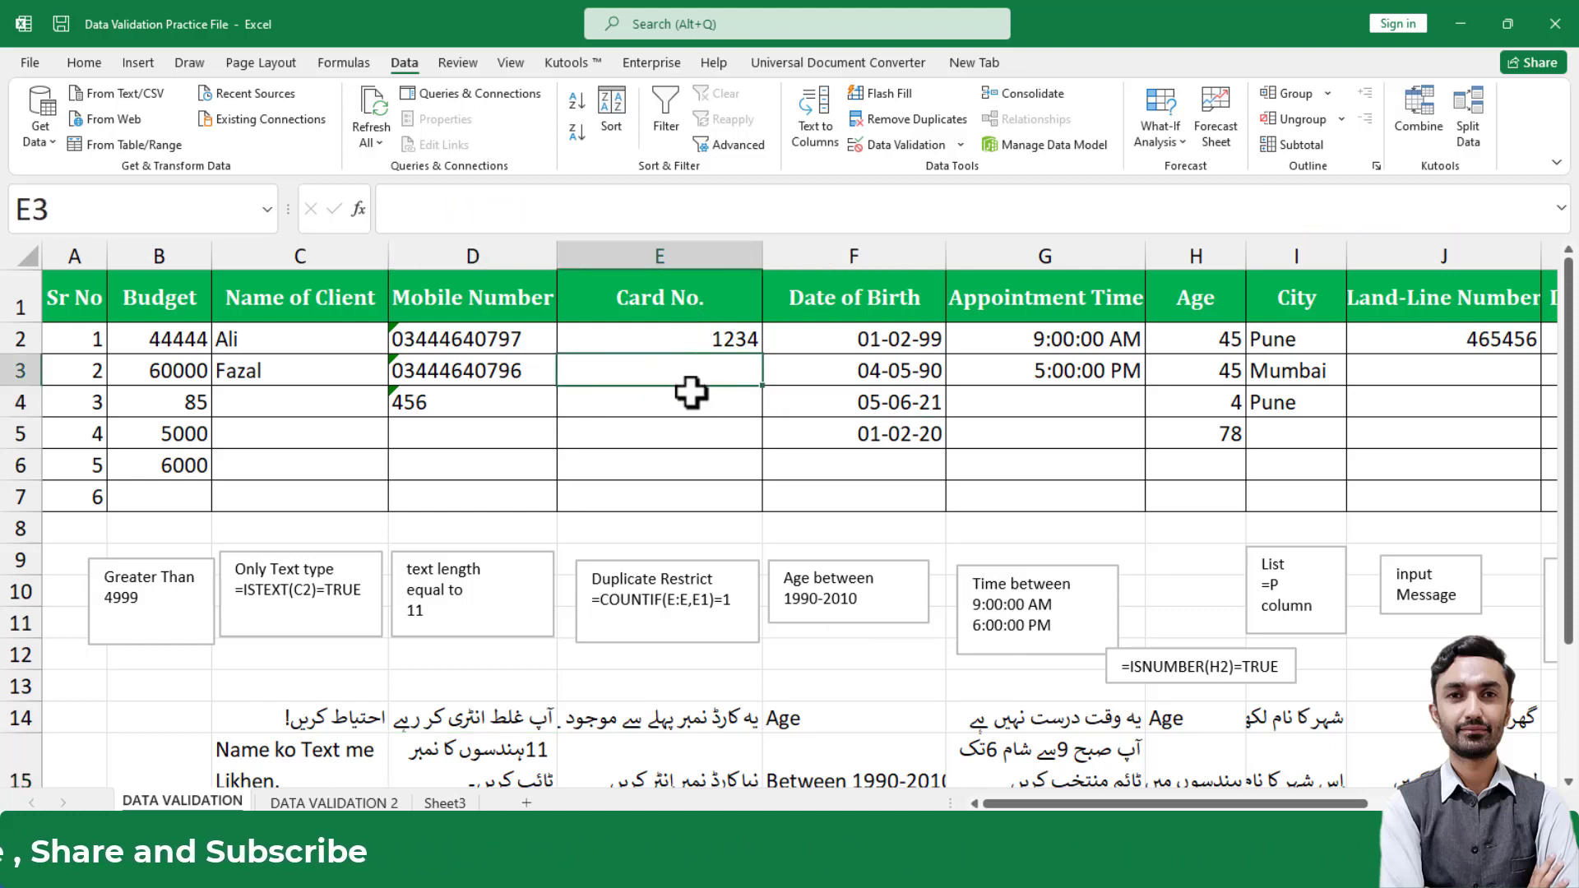
{"action": "type", "text": "1234"}
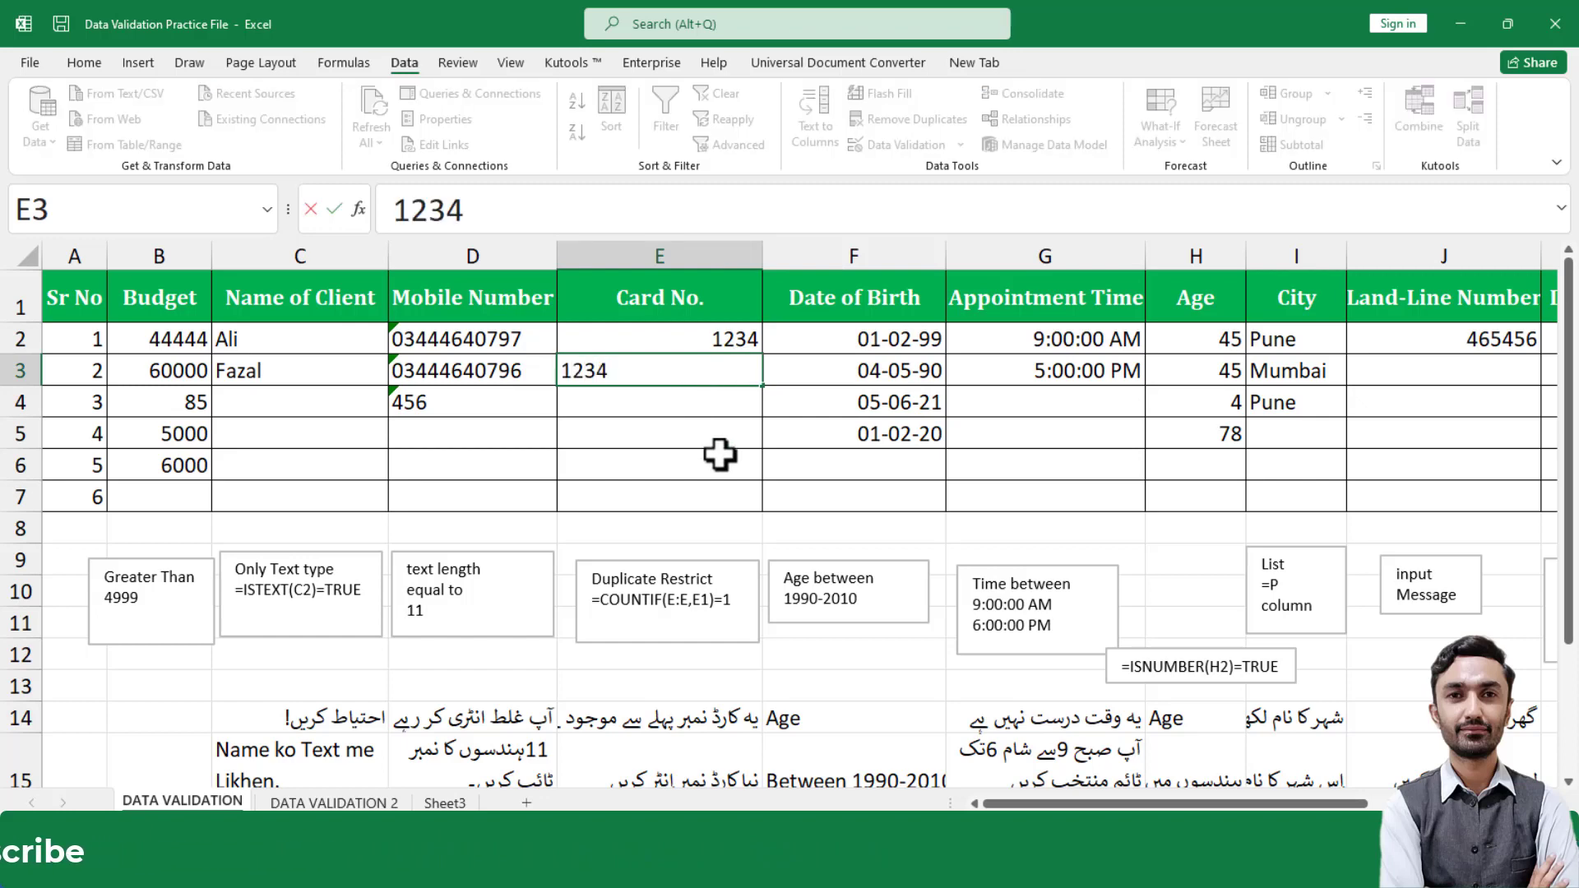
{"action": "left_click", "coordinate": [712, 441]}
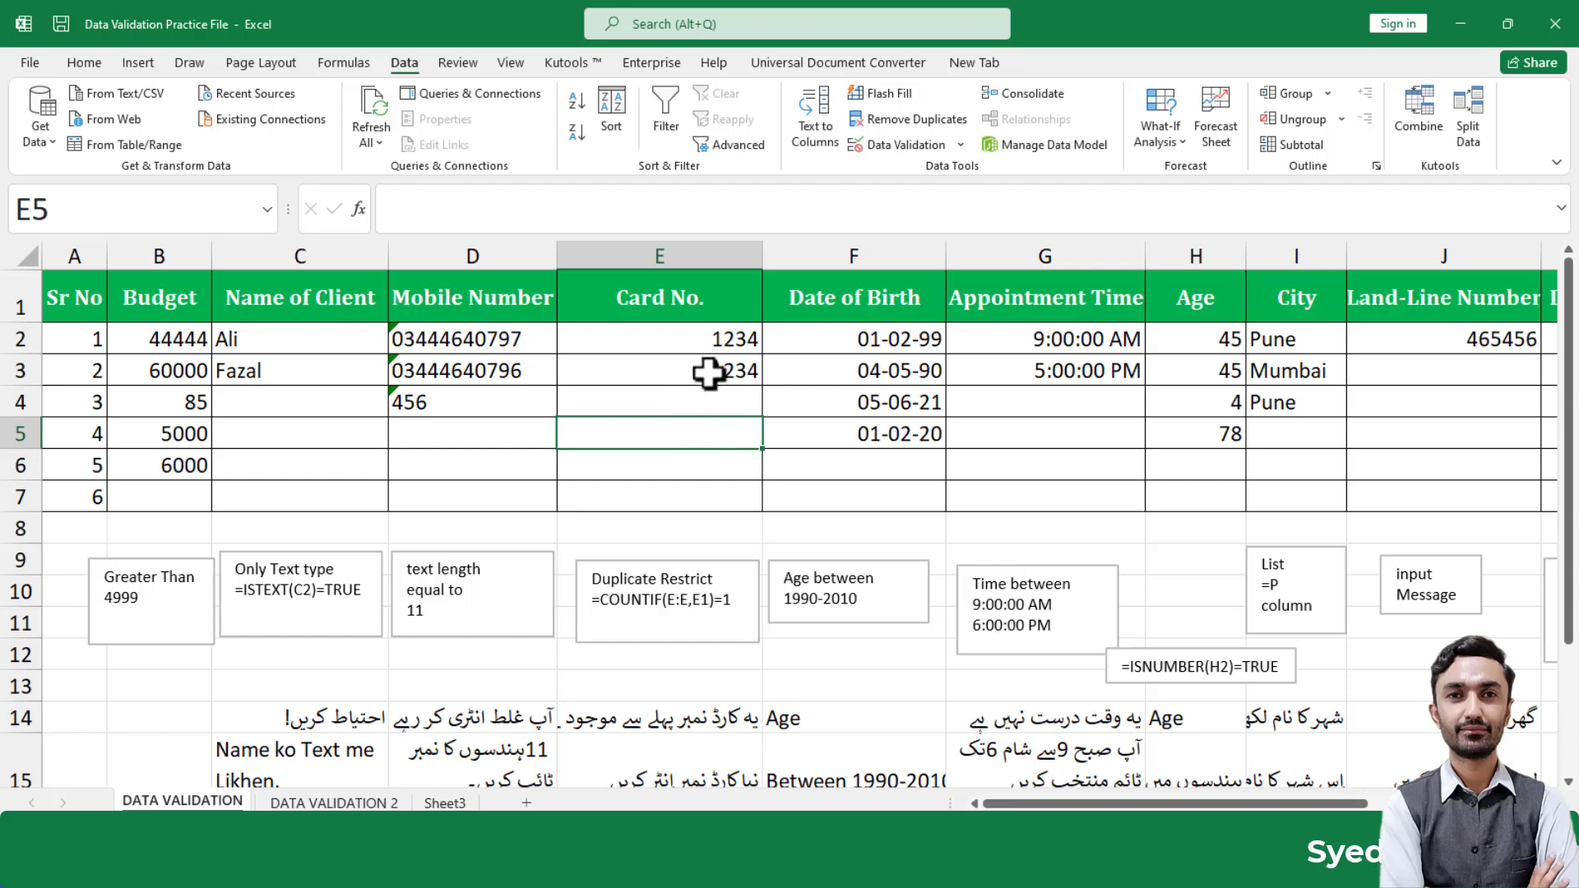
{"action": "left_click", "coordinate": [730, 405]}
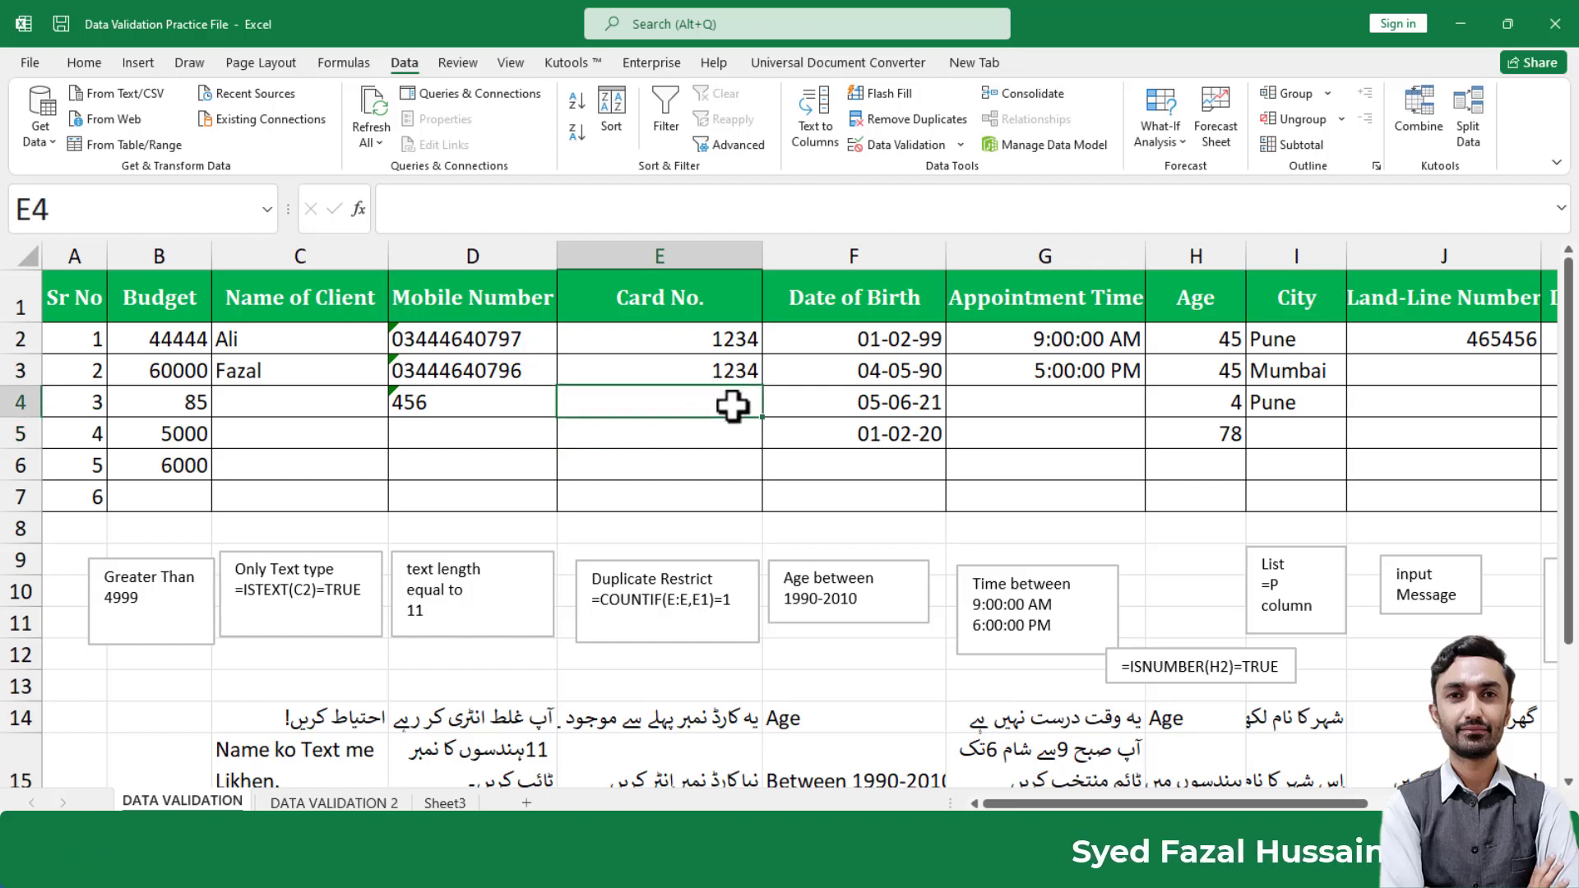
Apply a Custom validation formula =COUNTIF(E:E,E1)=1 to E1:E7 to block duplicate cards
{"action": "left_click_drag", "start_coordinate": [695, 319], "coordinate": [723, 489]}
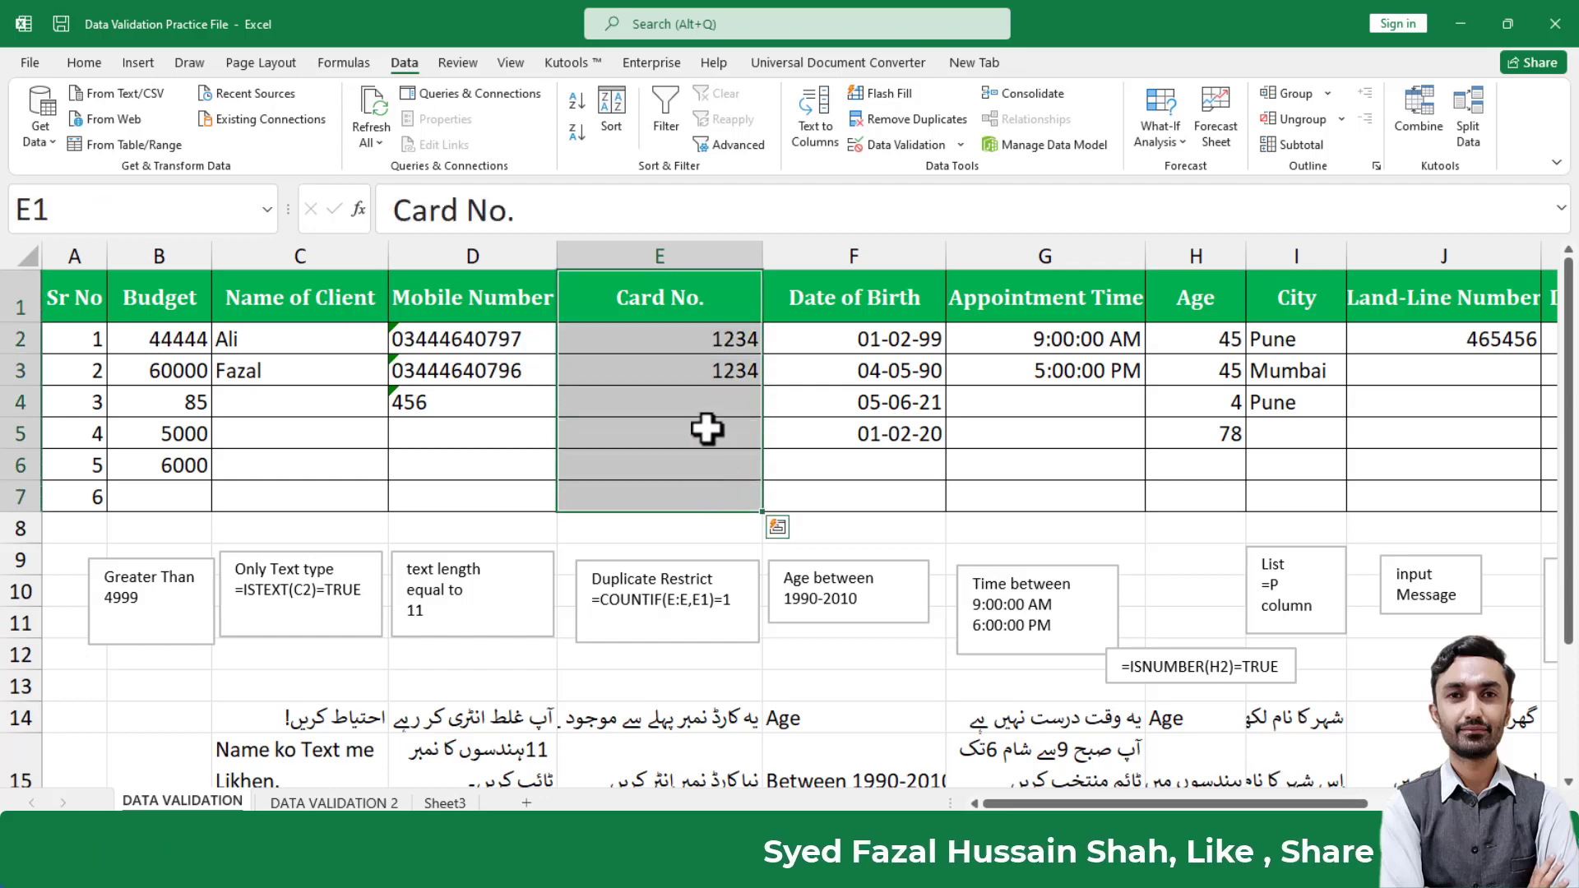
{"action": "left_click", "coordinate": [911, 148]}
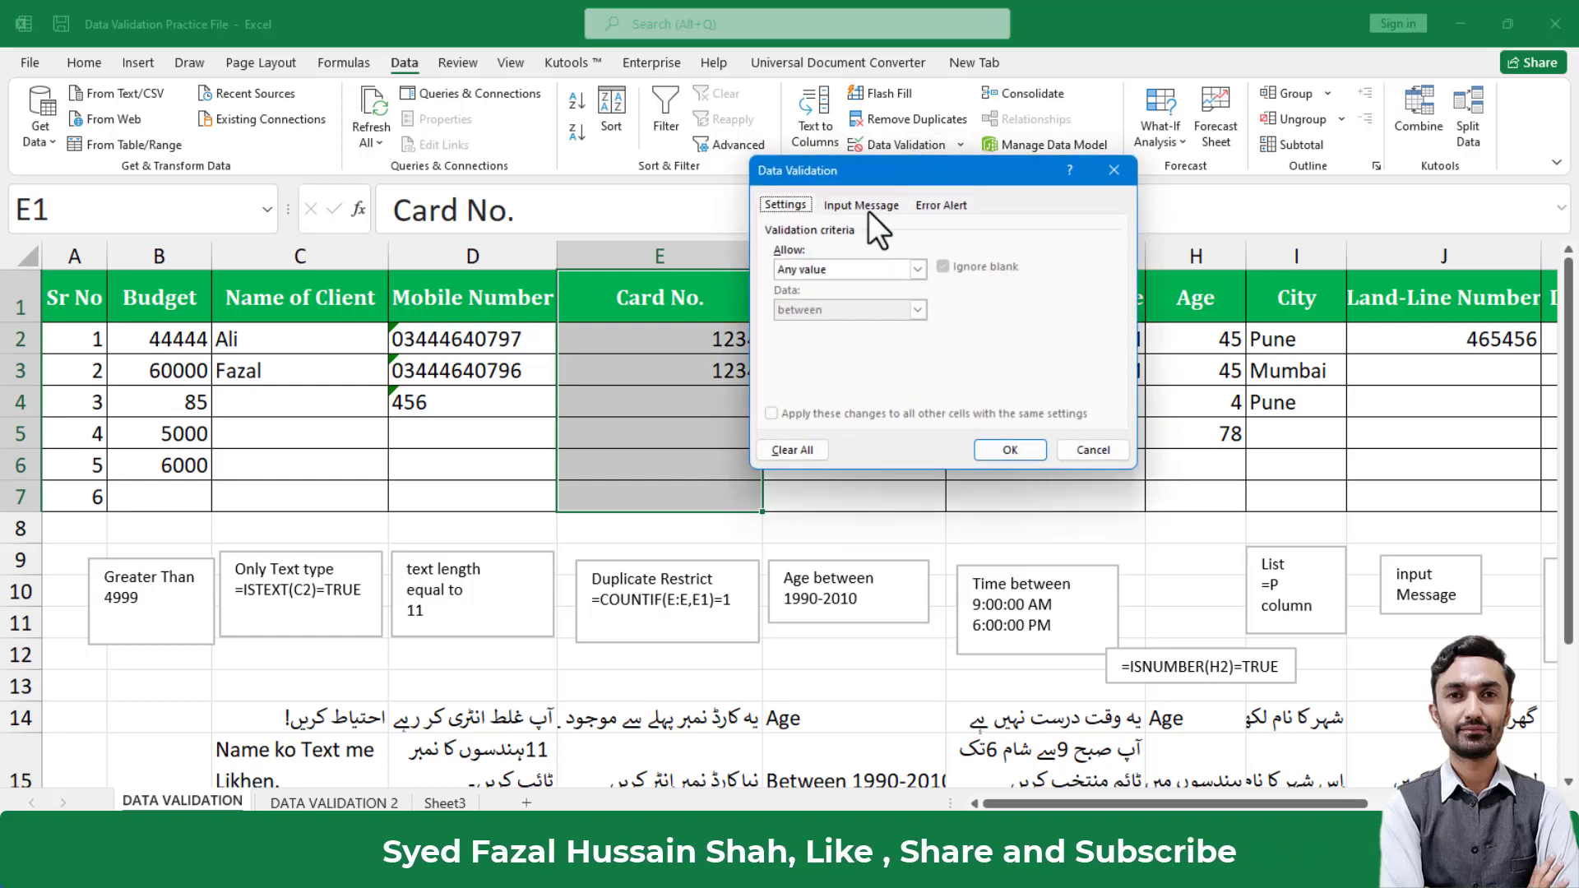
{"action": "left_click", "coordinate": [844, 269]}
{"action": "left_click", "coordinate": [823, 377]}
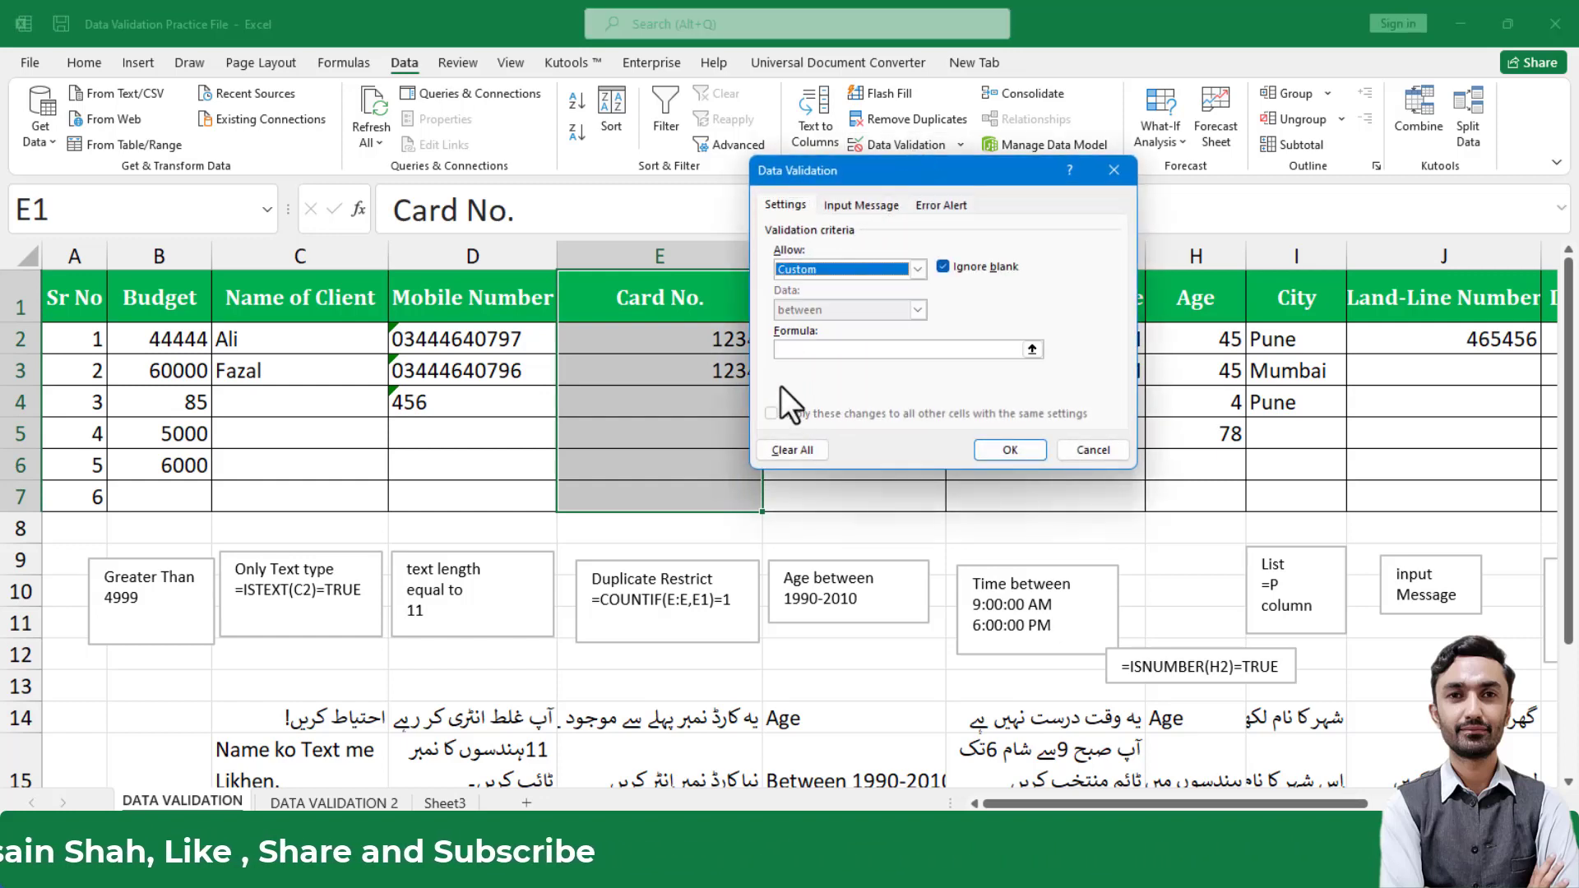
{"action": "left_click", "coordinate": [827, 350]}
{"action": "type", "text": "=countif("}
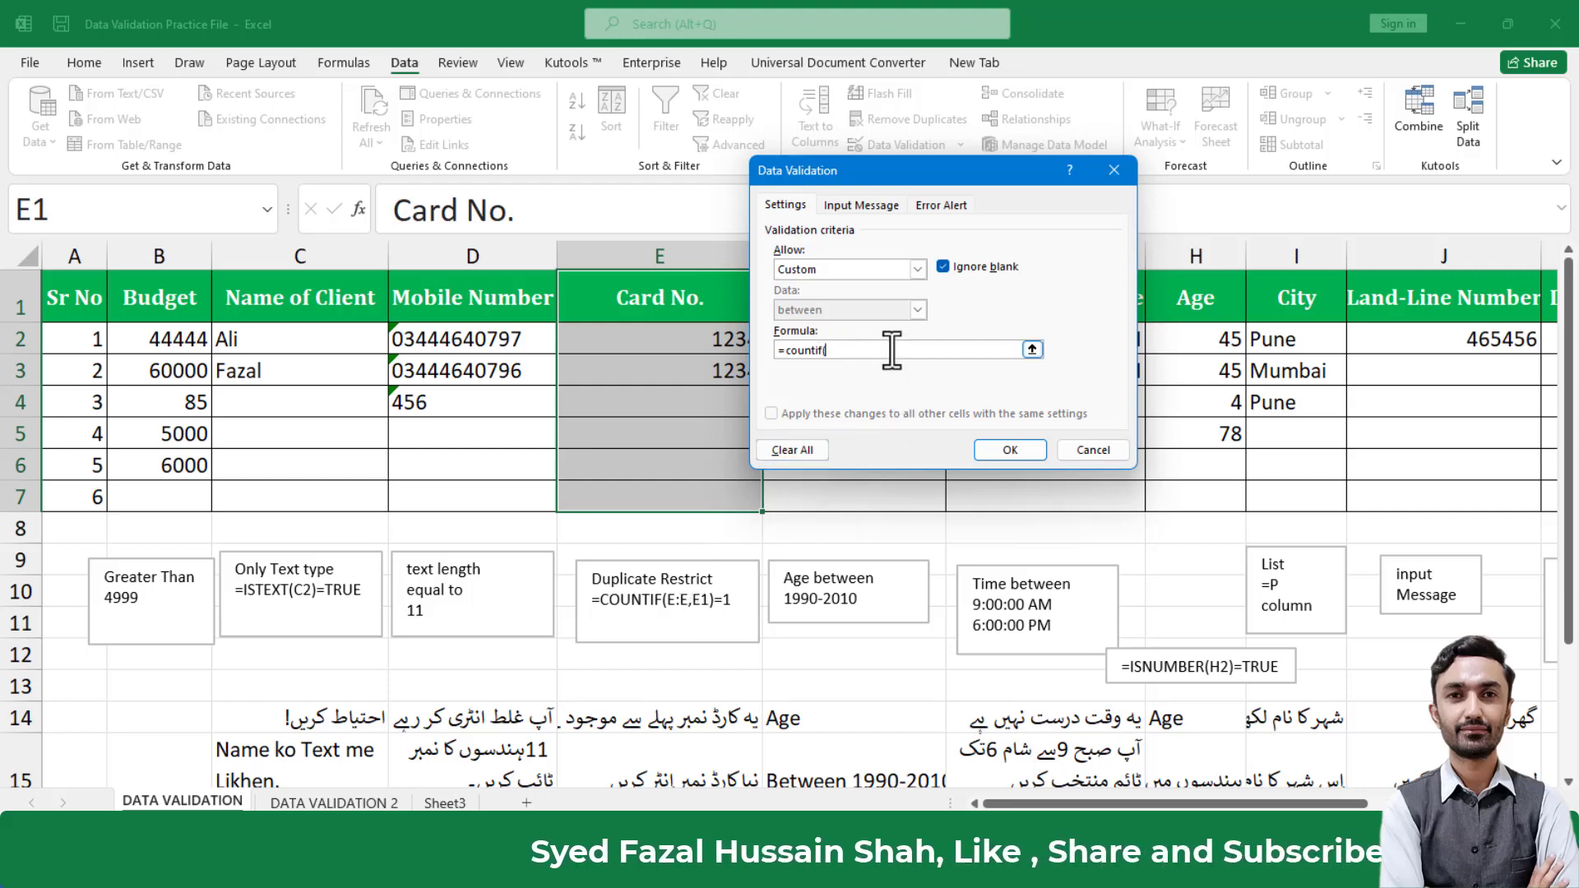
{"action": "type", "text": "E"}
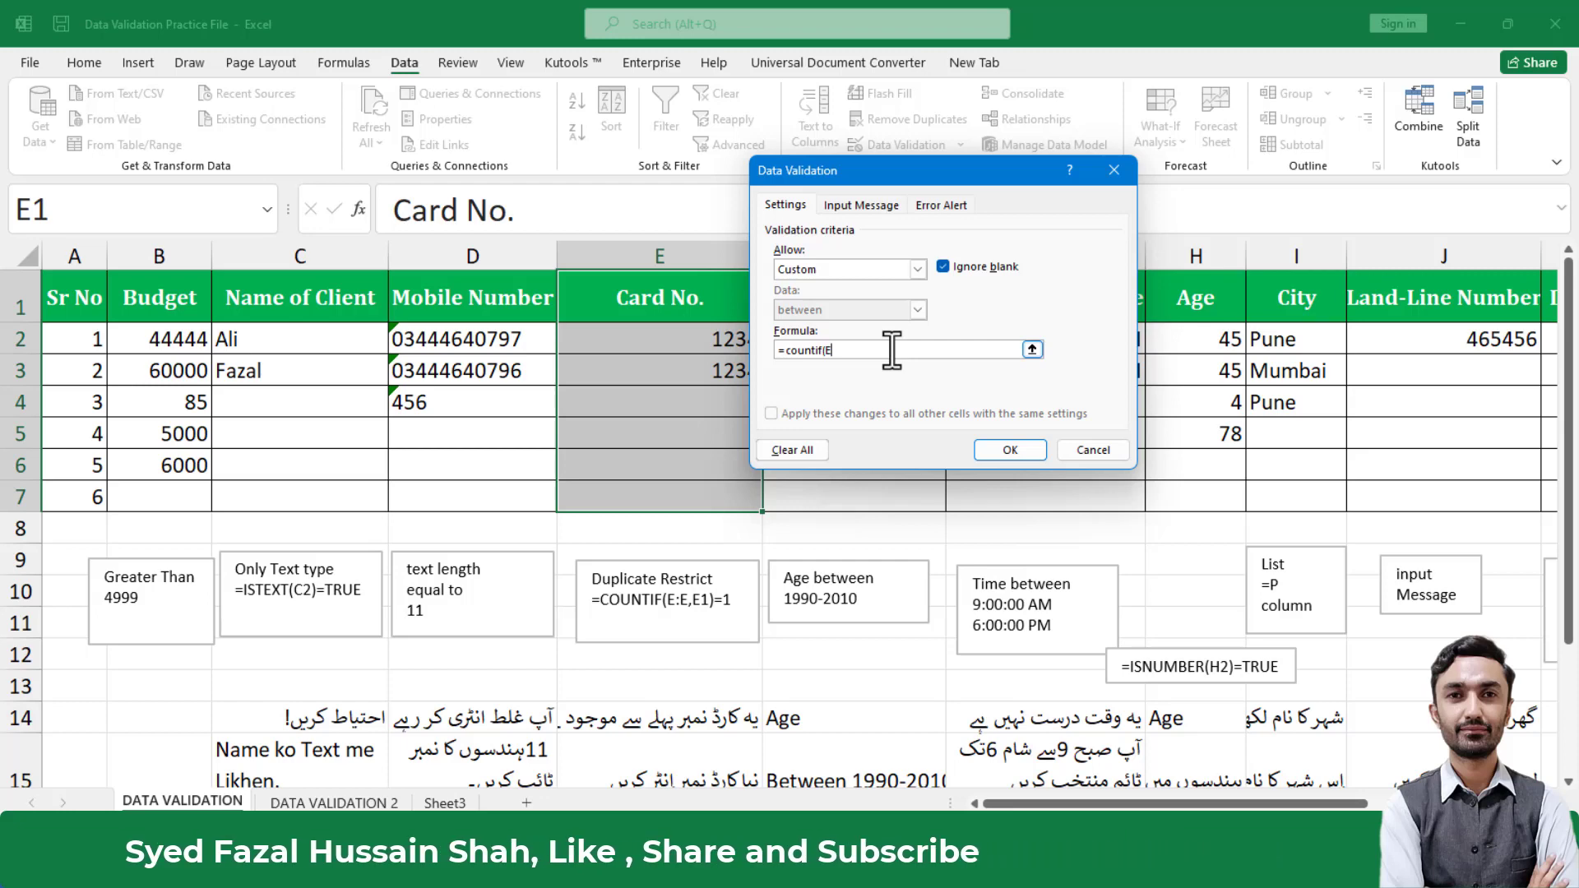
{"action": "type", "text": ":"}
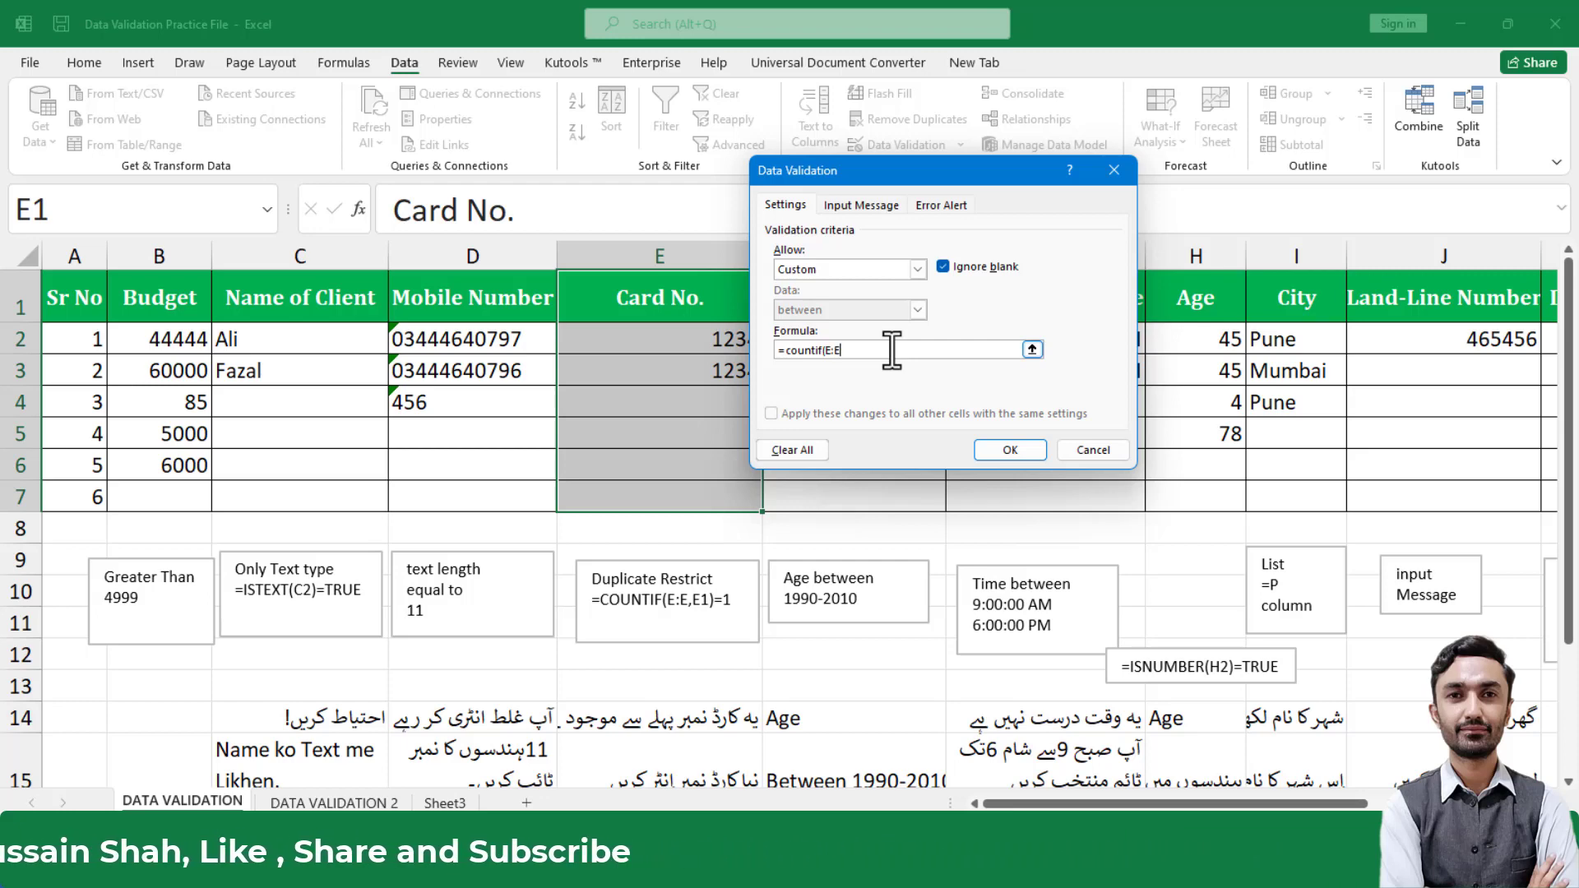
{"action": "type", "text": "E1)=1"}
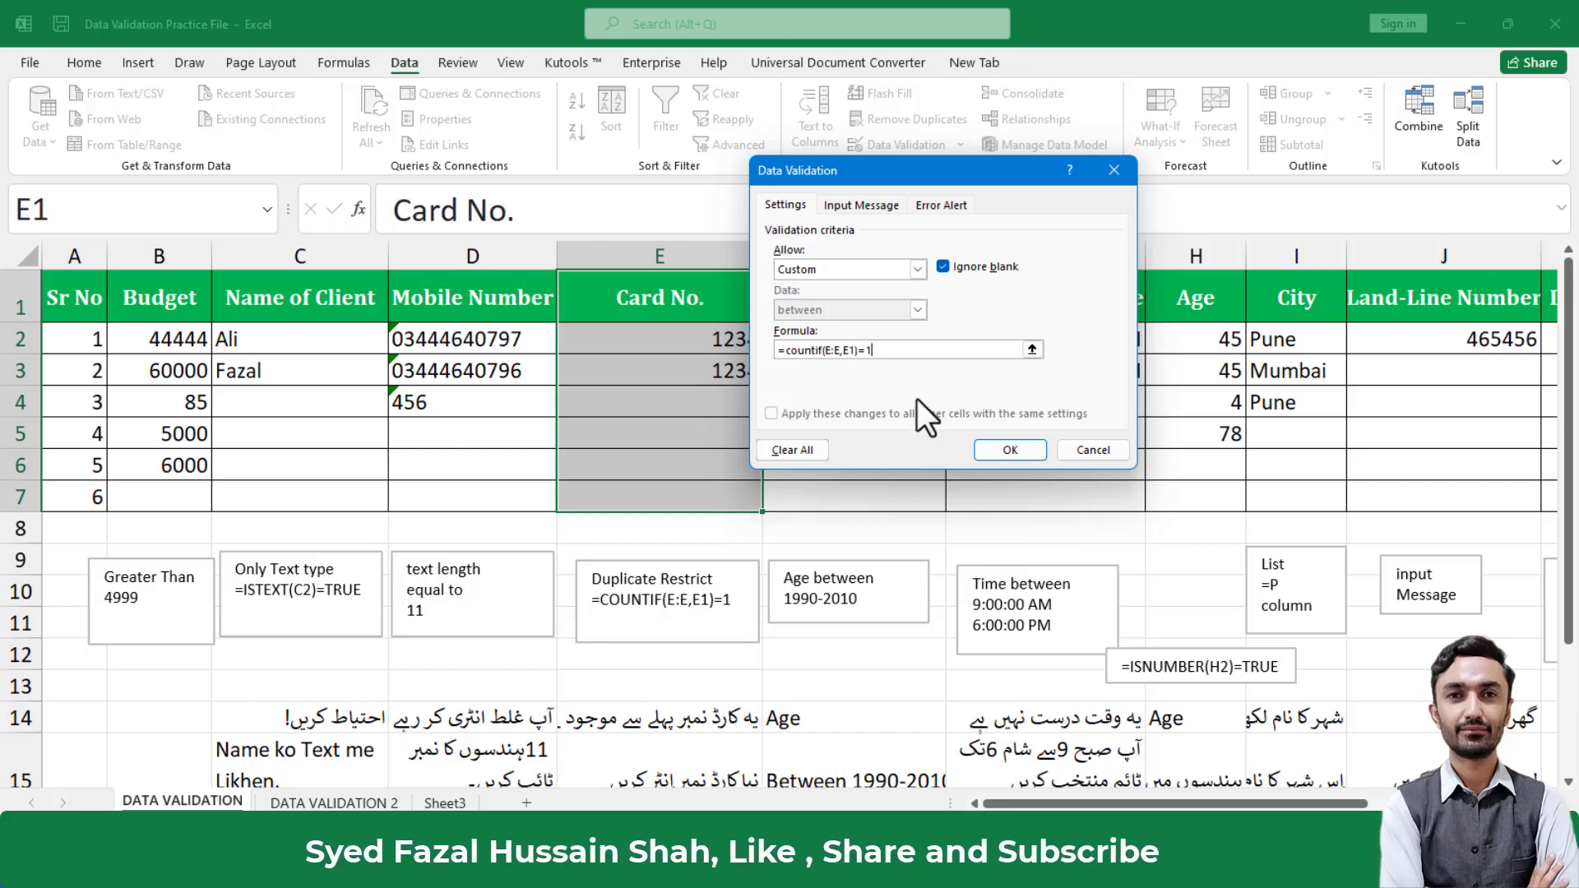
{"action": "left_click", "coordinate": [998, 450]}
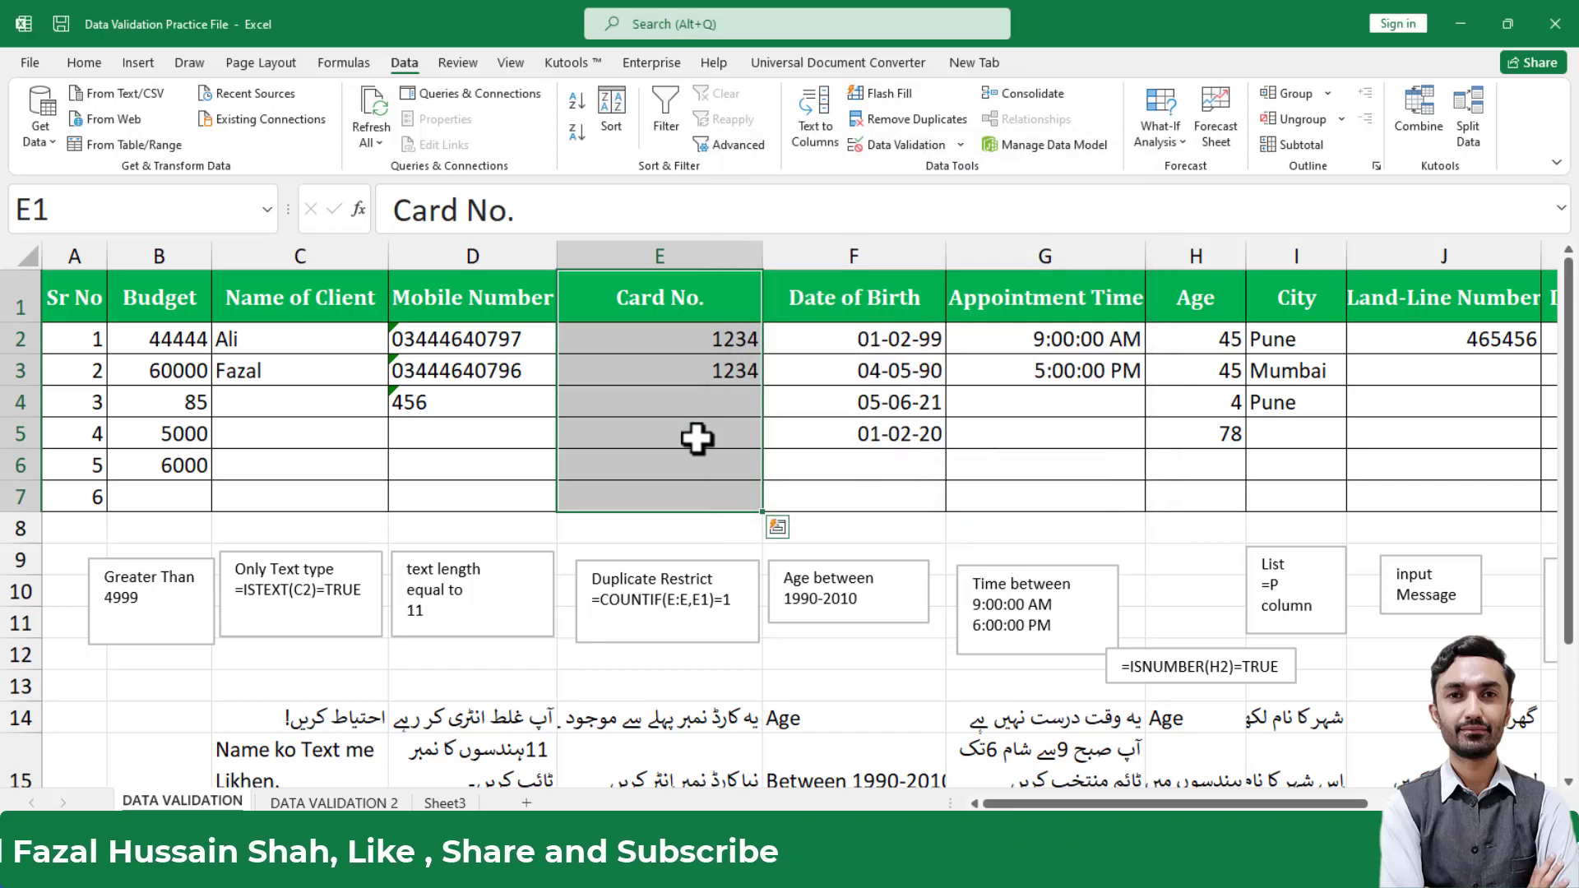
Get a duplicate 1234 refused in E4, then enter 1235 there instead
{"action": "left_click", "coordinate": [719, 402]}
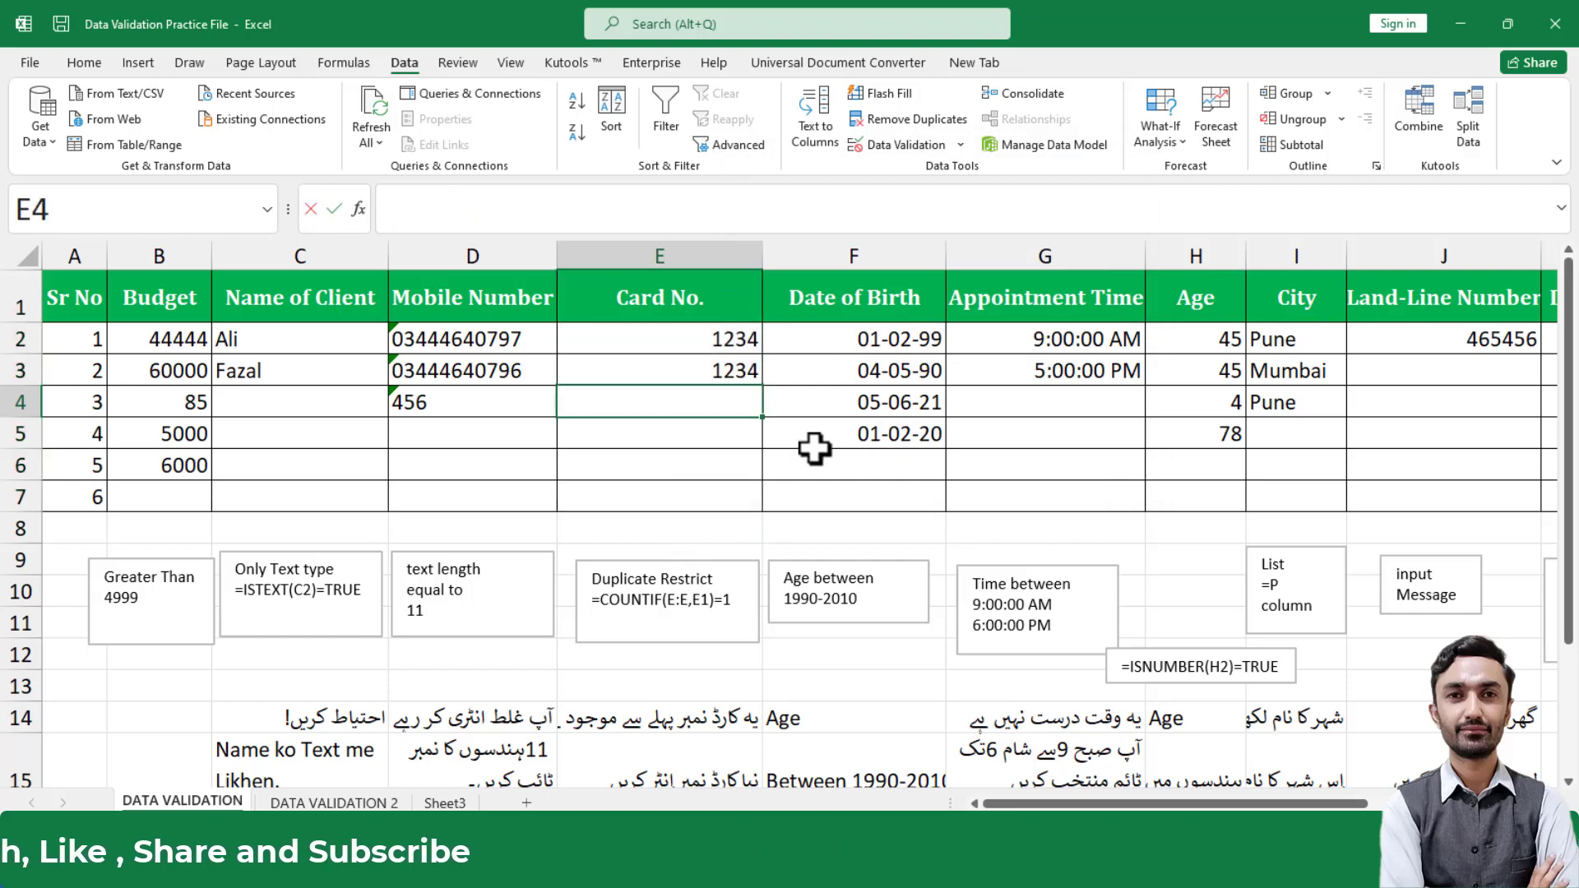
{"action": "type", "text": "1234"}
{"action": "key", "text": "Return"}
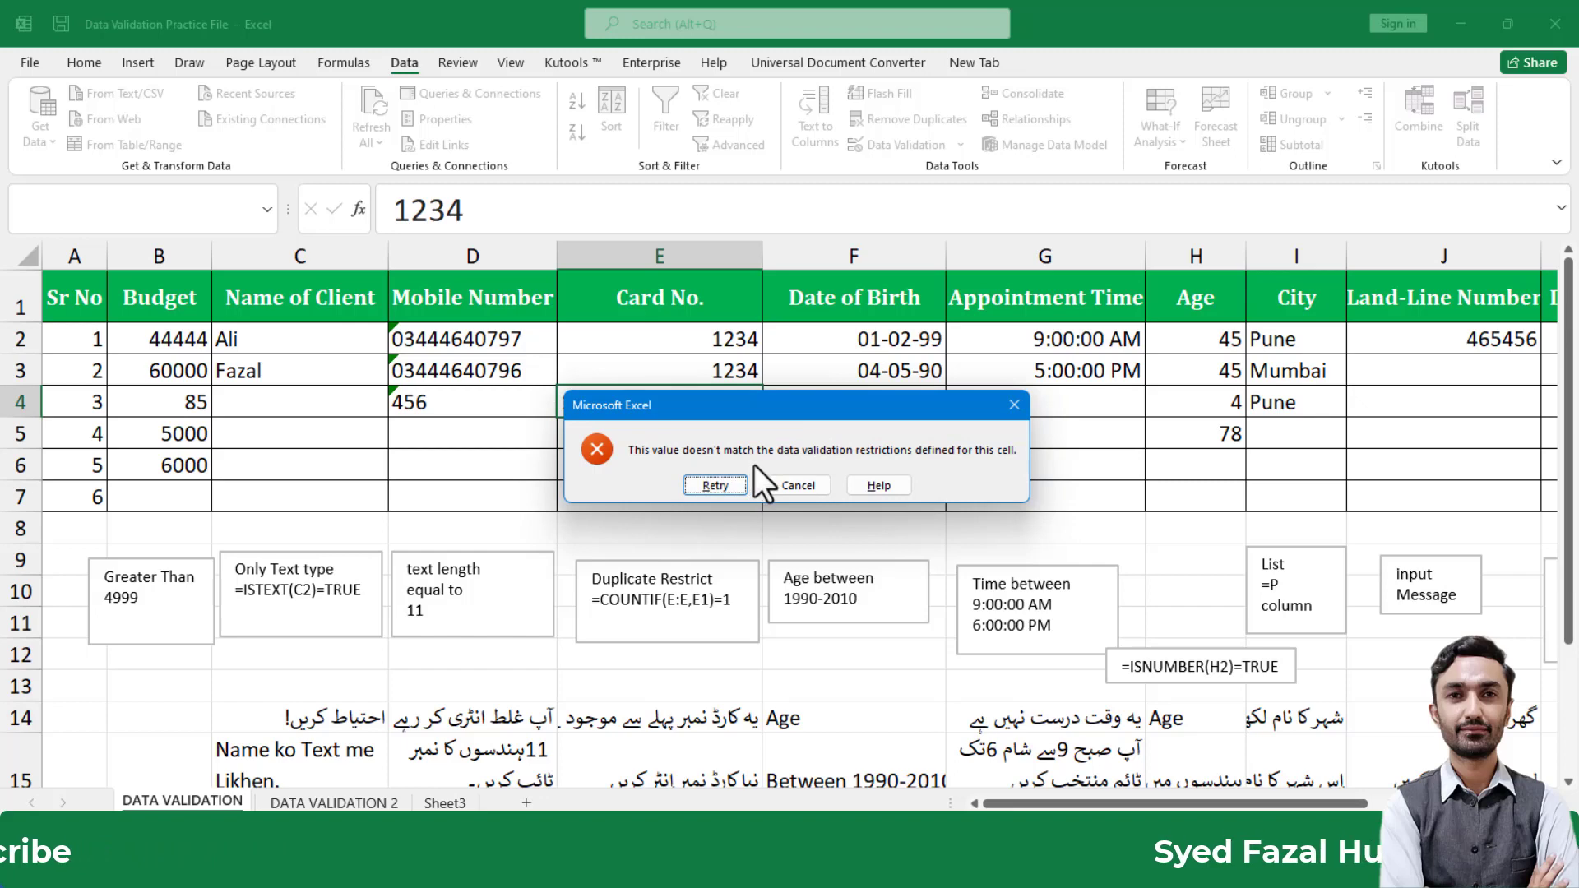
{"action": "left_click", "coordinate": [790, 485]}
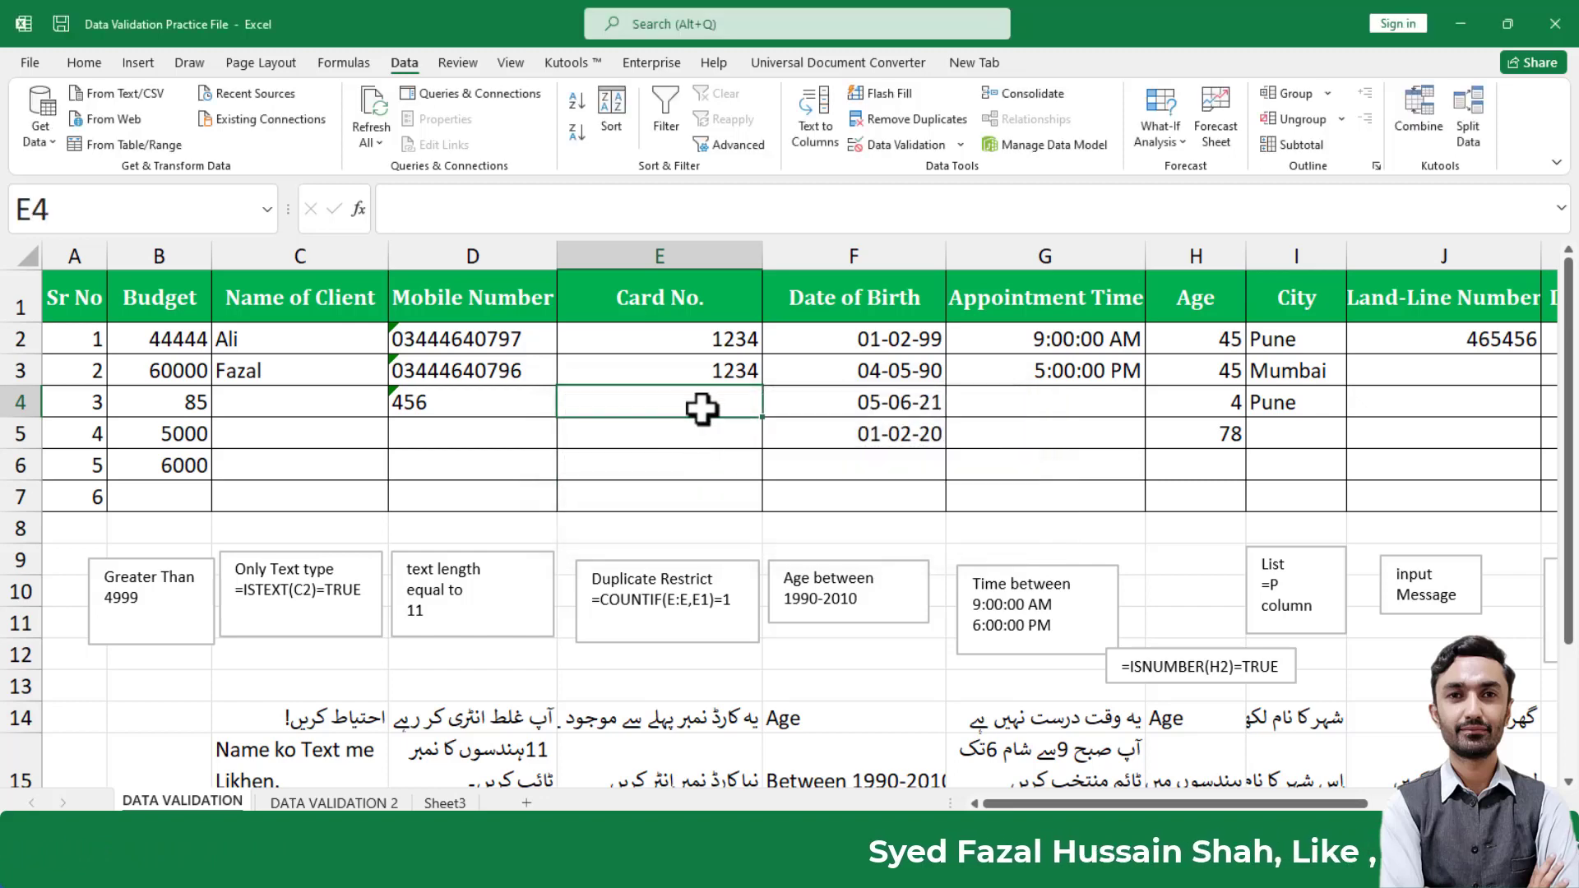
{"action": "type", "text": "1235"}
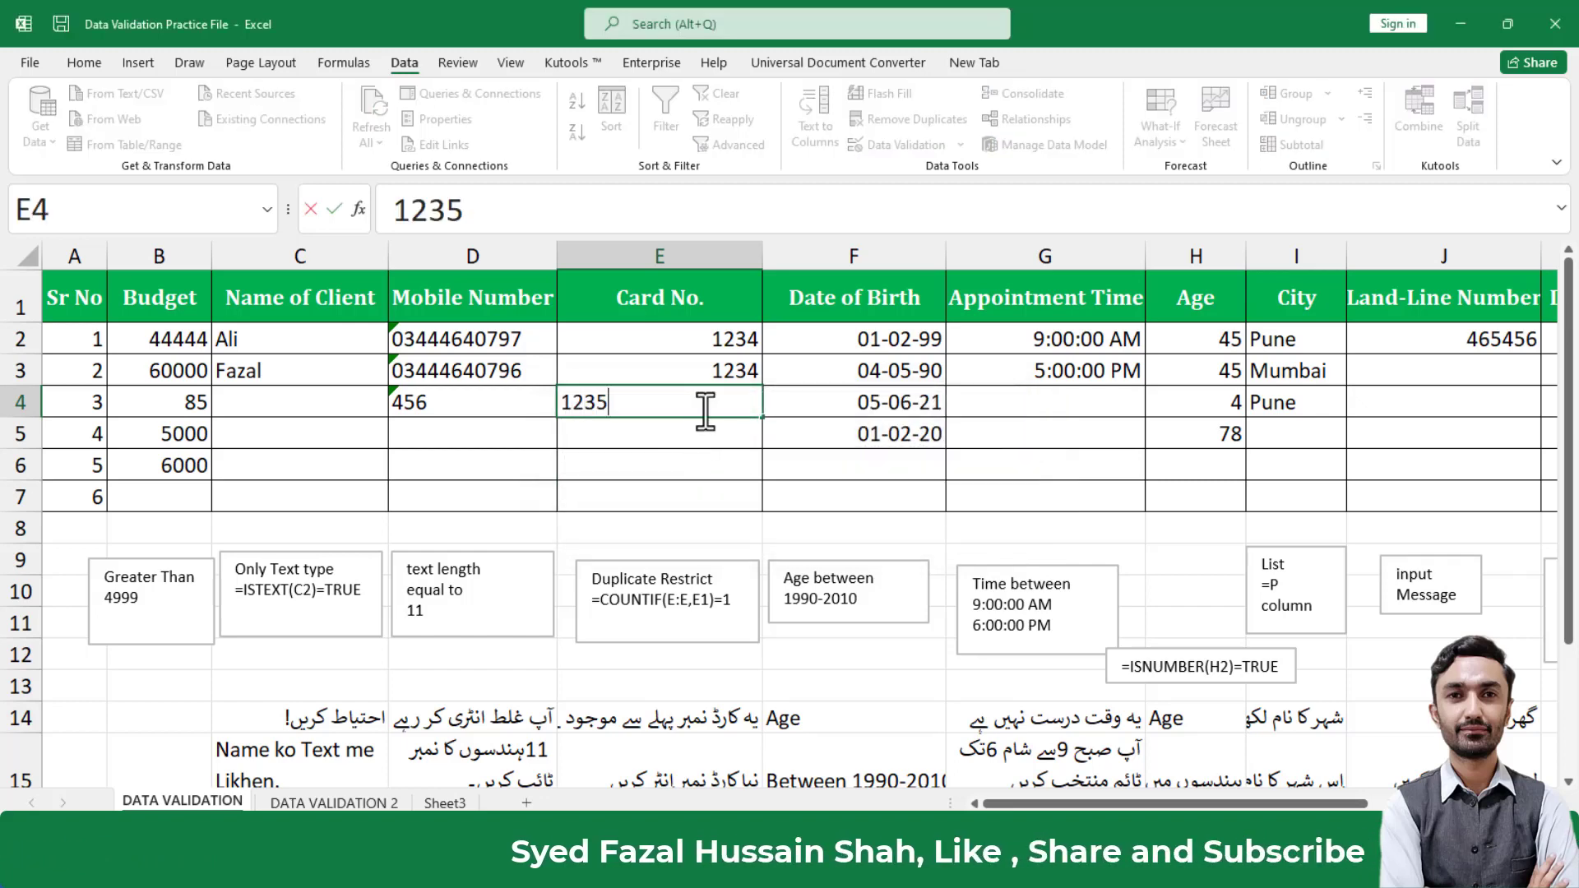
{"action": "left_click", "coordinate": [685, 454]}
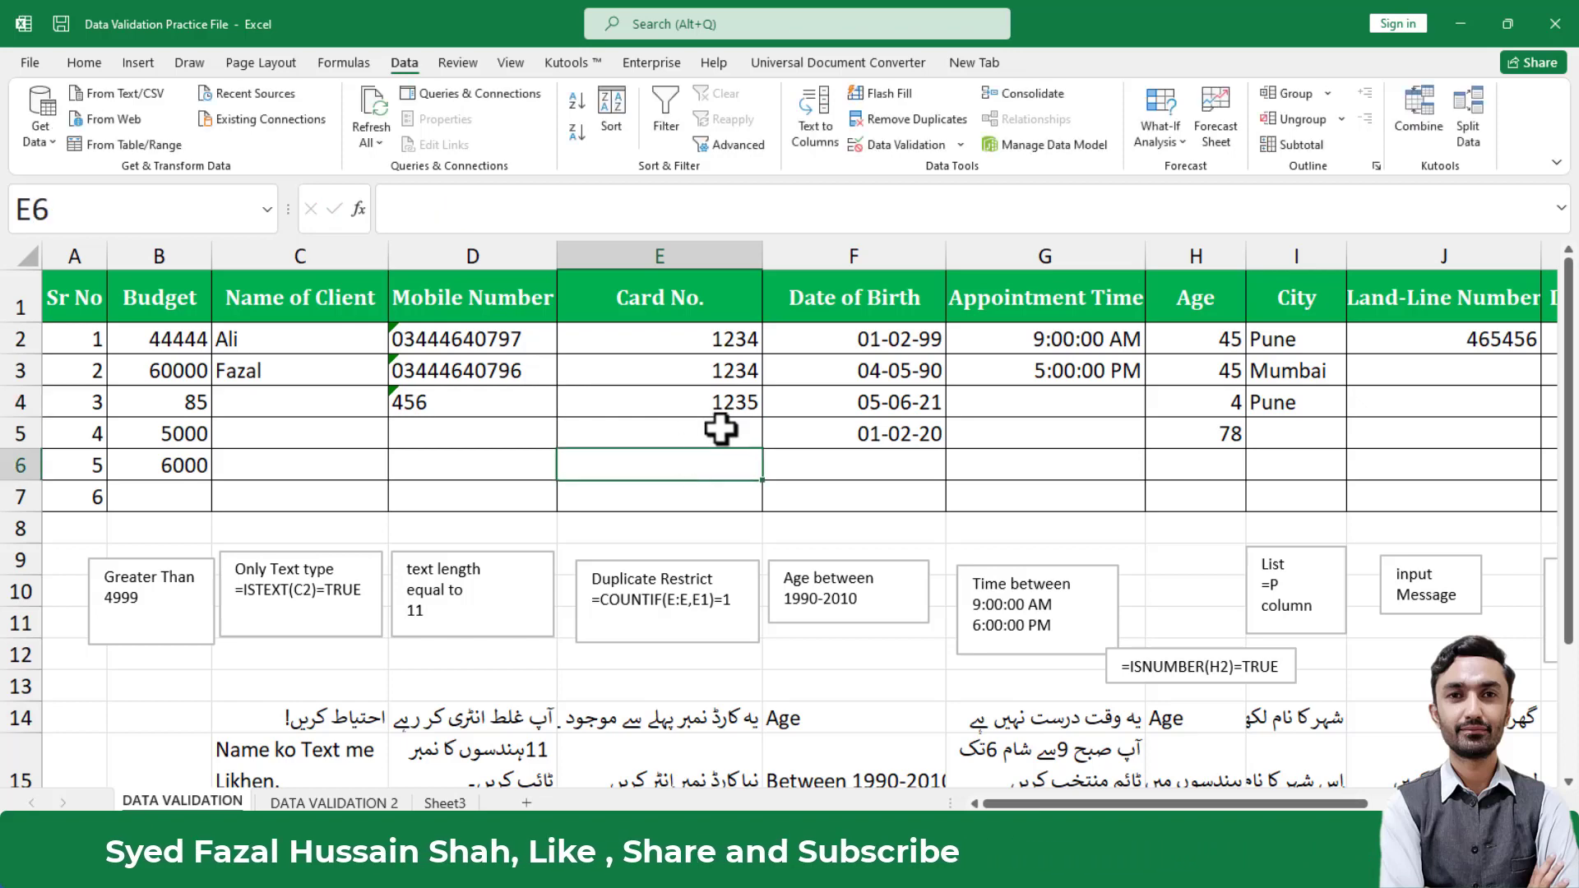
Confirm a repeated 1235 in E5 is refused, leaving E5 empty
{"action": "left_click", "coordinate": [753, 432]}
{"action": "type", "text": "23"}
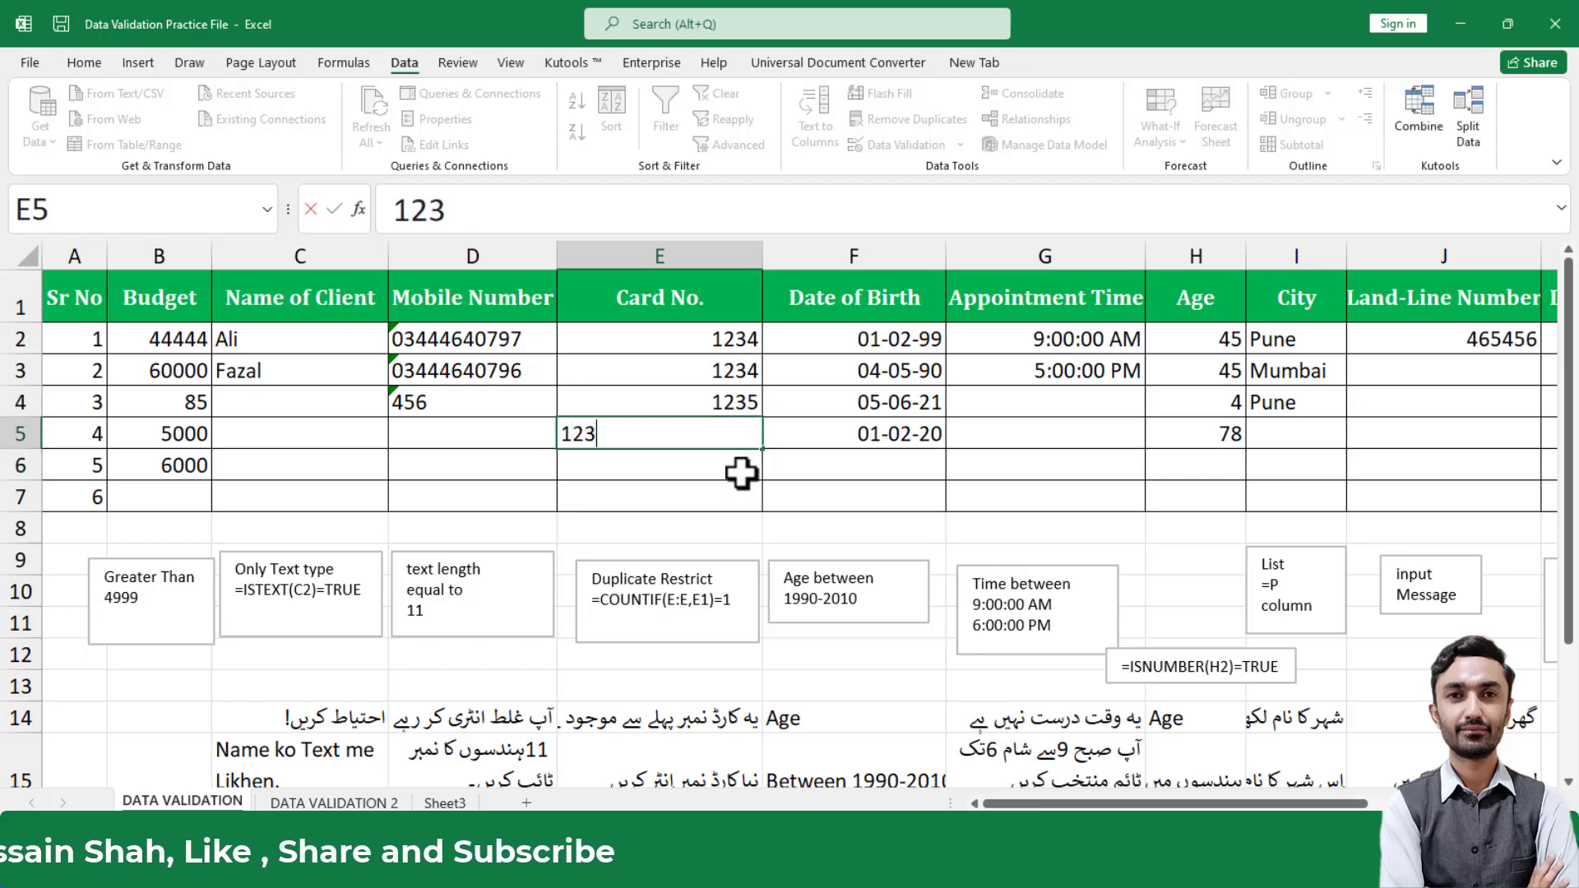
{"action": "type", "text": "5"}
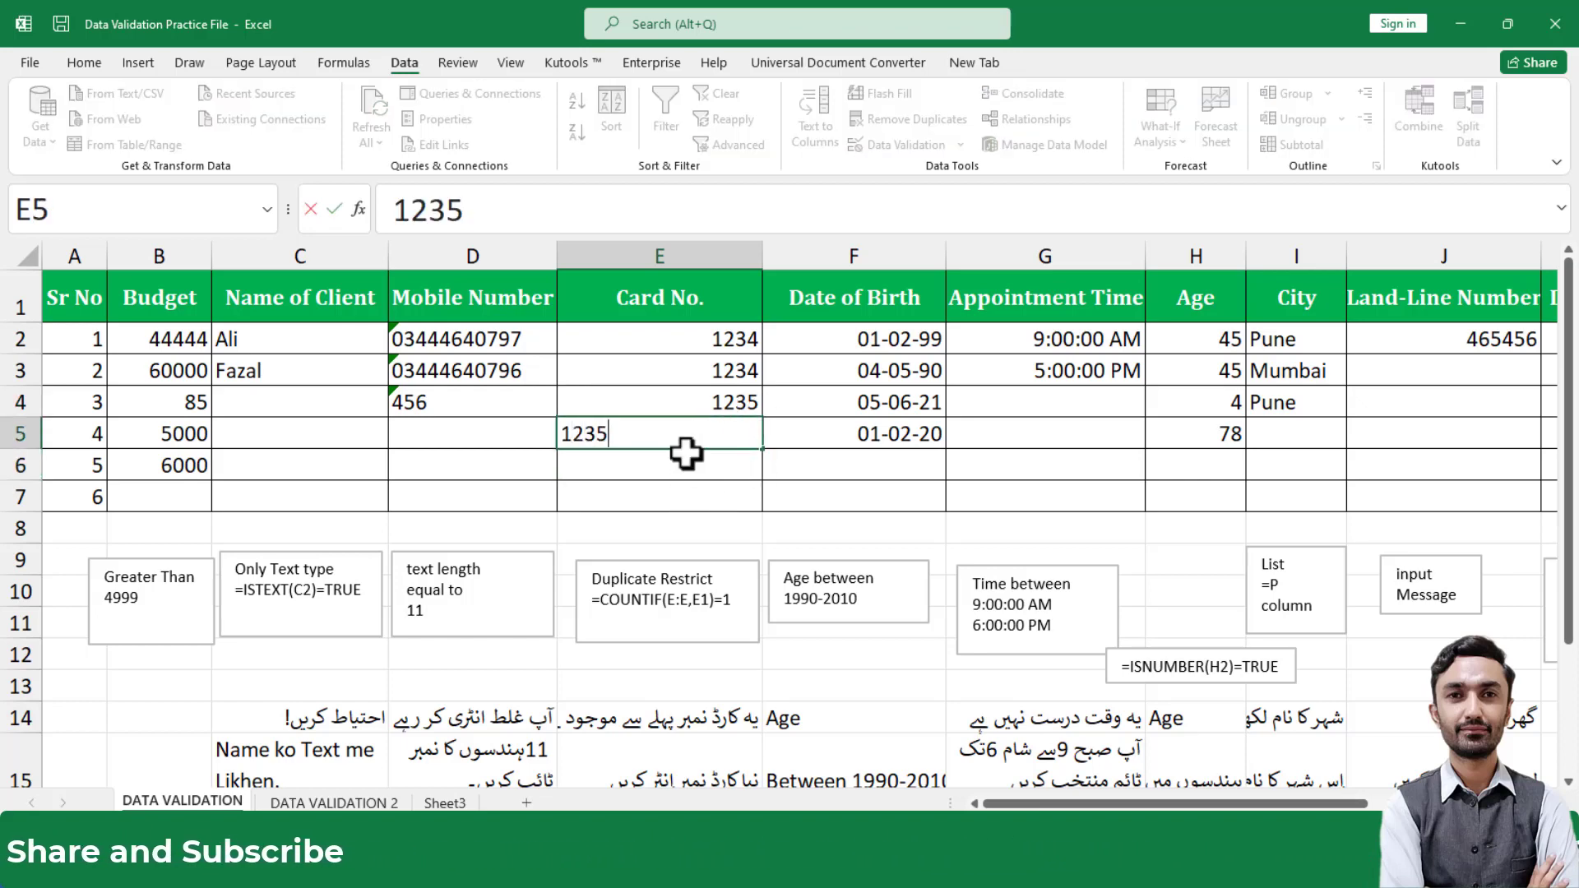
{"action": "key", "text": "Return"}
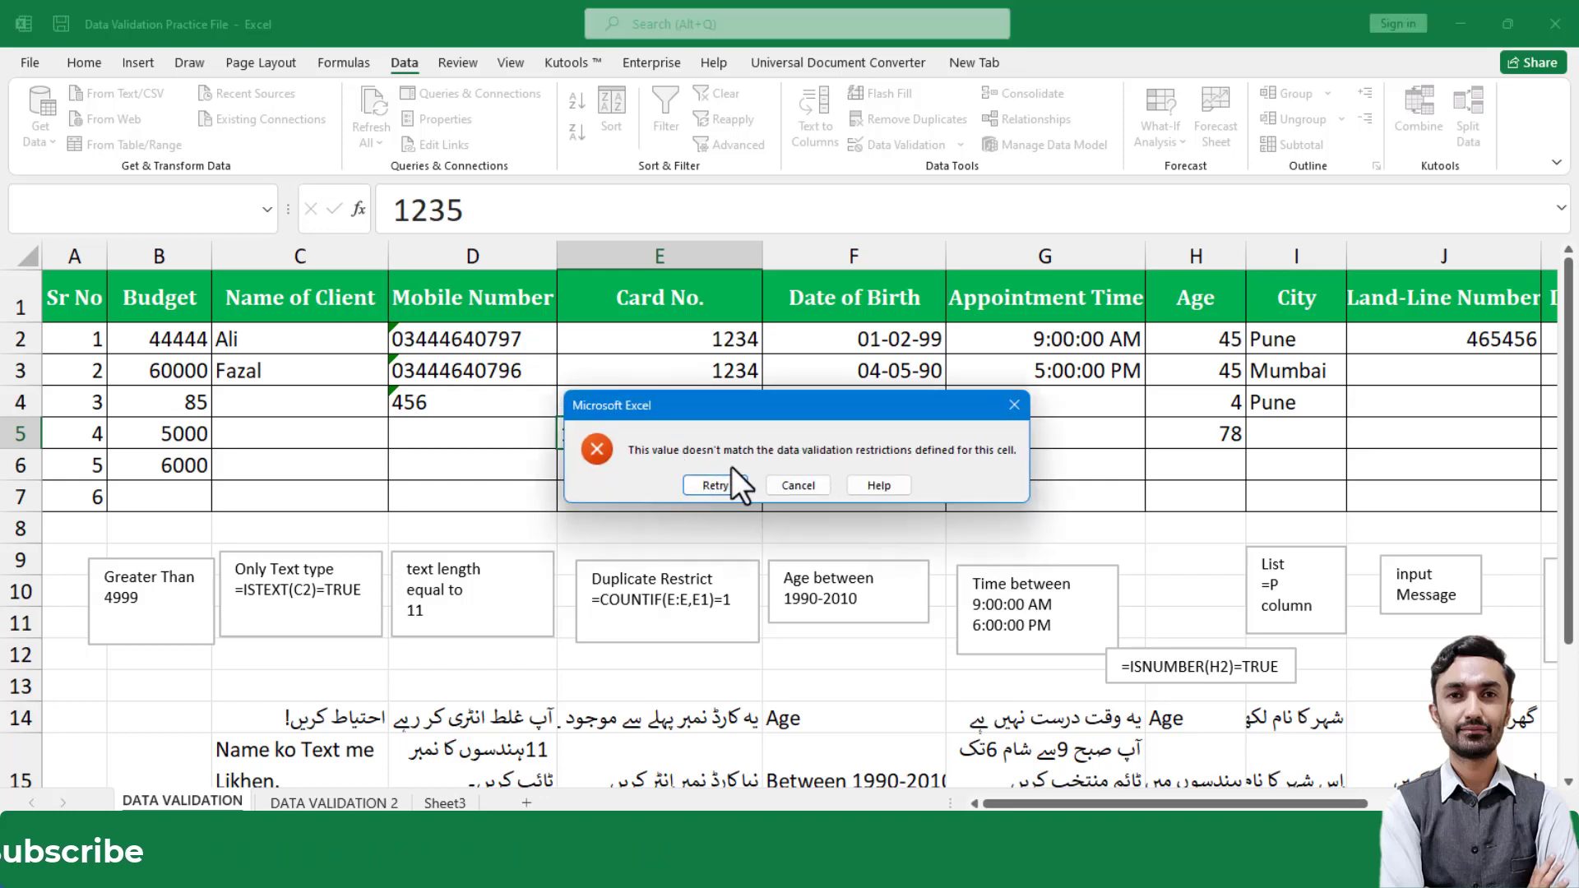
{"action": "left_click", "coordinate": [786, 485]}
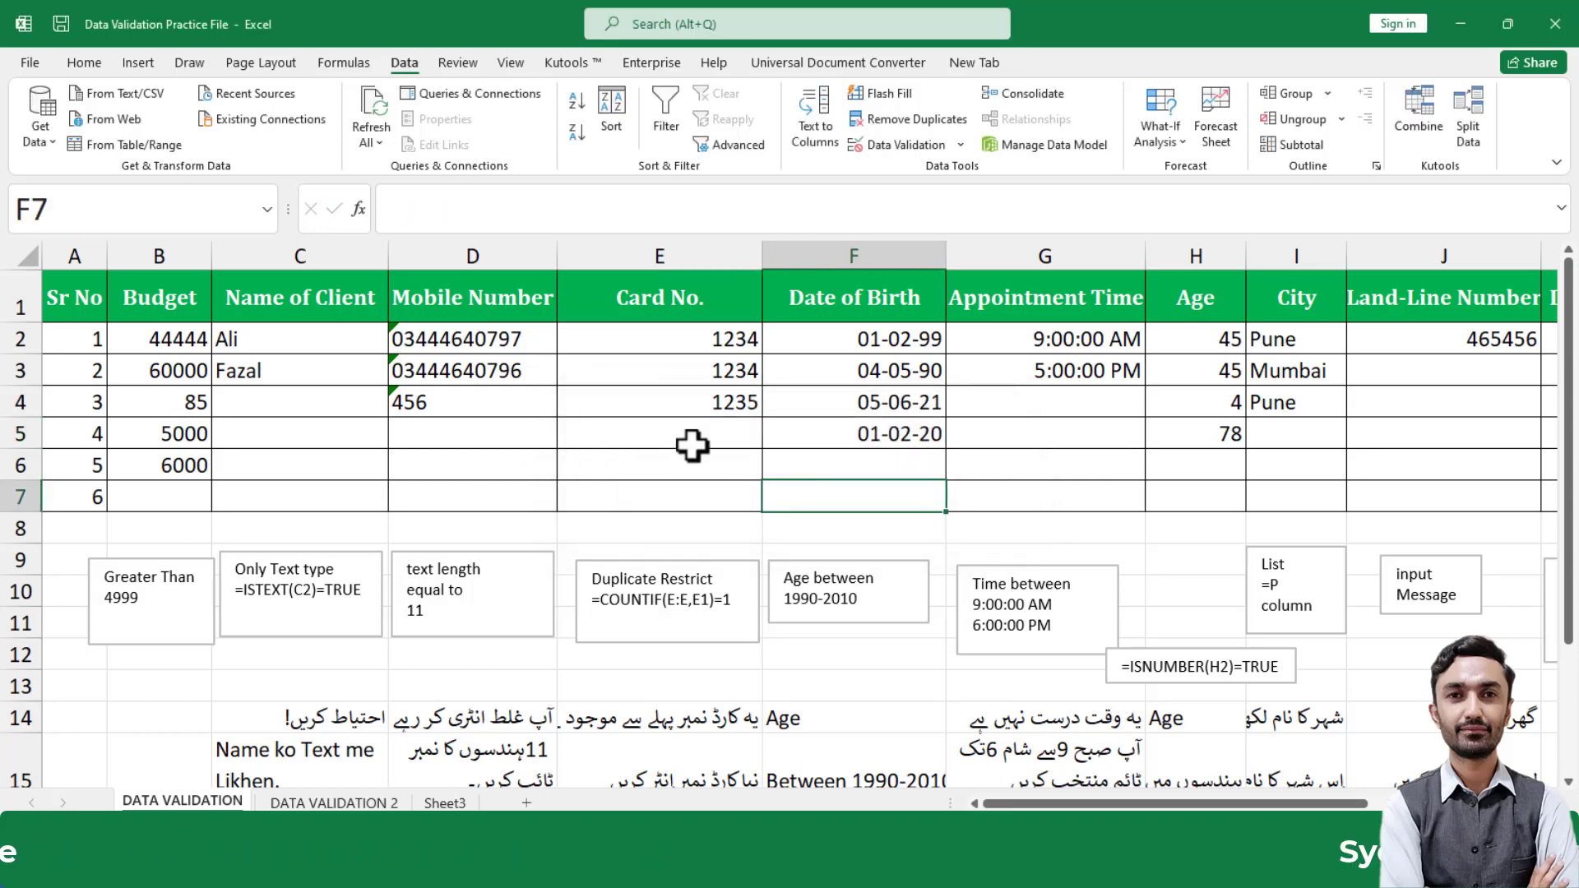
Add a Date rule to F2:F7 allowing only 01-01-1990 through 01-01-2010
{"action": "left_click", "coordinate": [877, 458]}
{"action": "left_click_drag", "start_coordinate": [904, 339], "coordinate": [890, 499]}
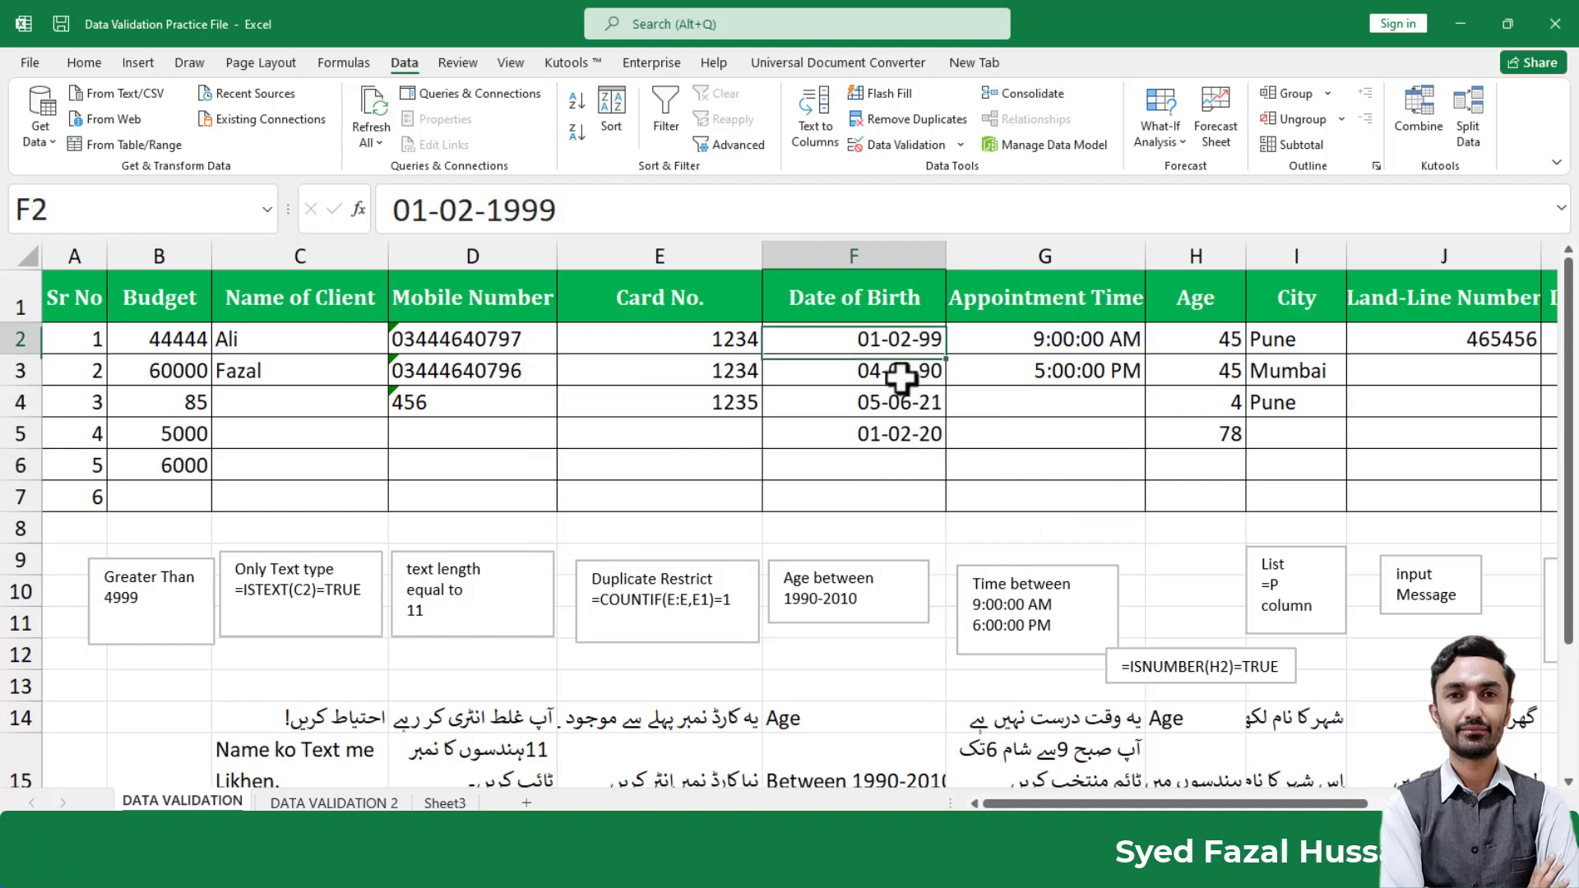
{"action": "left_click", "coordinate": [912, 148]}
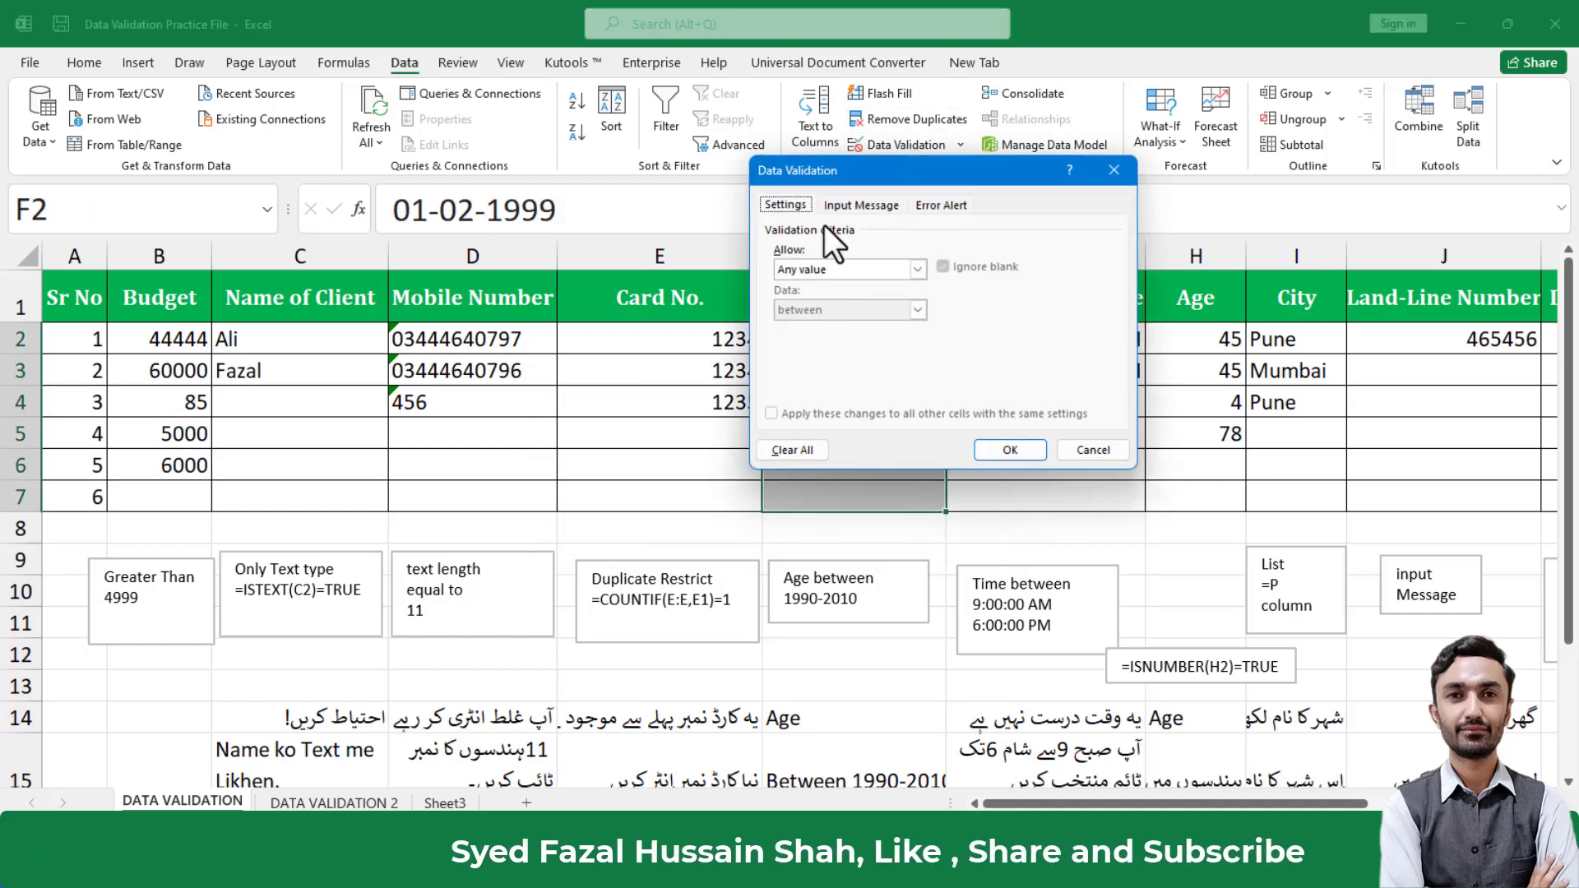
{"action": "left_click", "coordinate": [829, 270]}
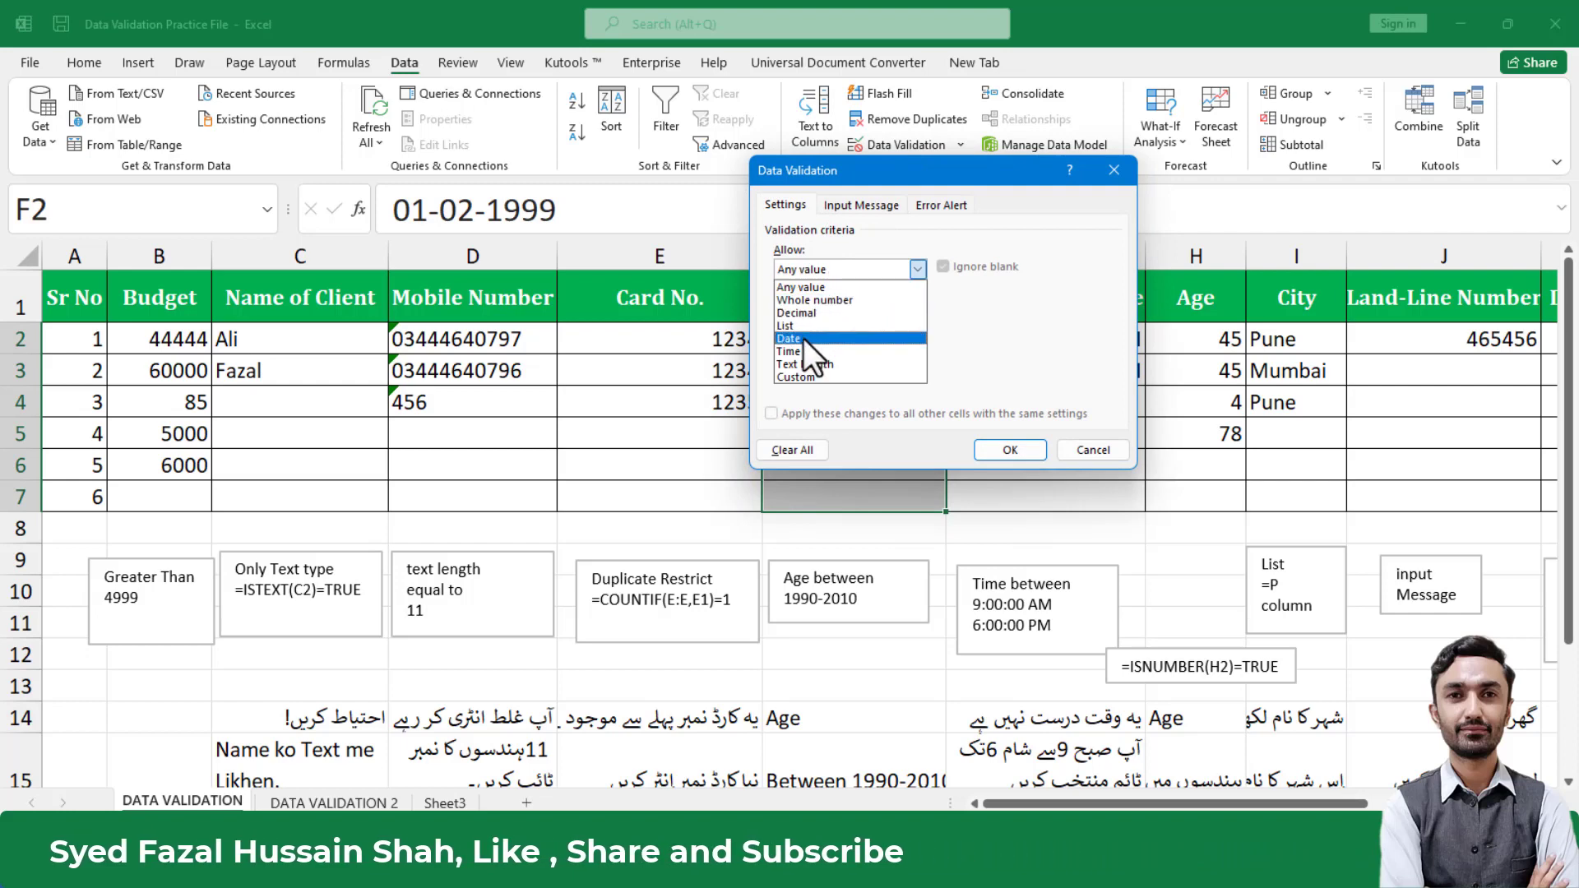
{"action": "left_click", "coordinate": [802, 338]}
{"action": "left_click_drag", "start_coordinate": [906, 177], "coordinate": [773, 128]}
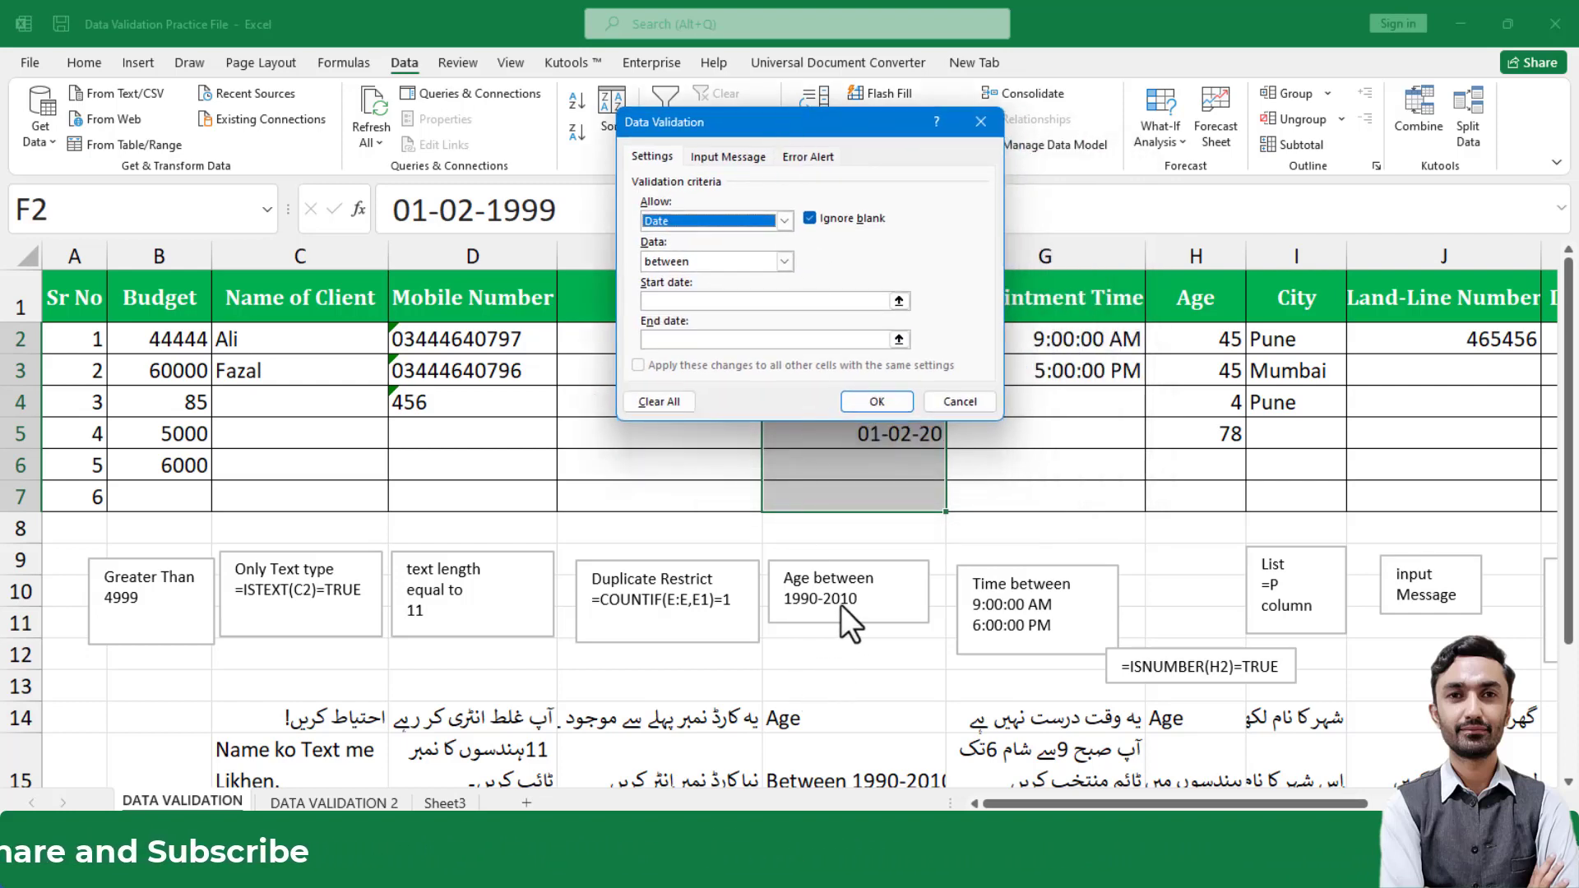
{"action": "left_click", "coordinate": [751, 301]}
{"action": "type", "text": "01-01-1990"}
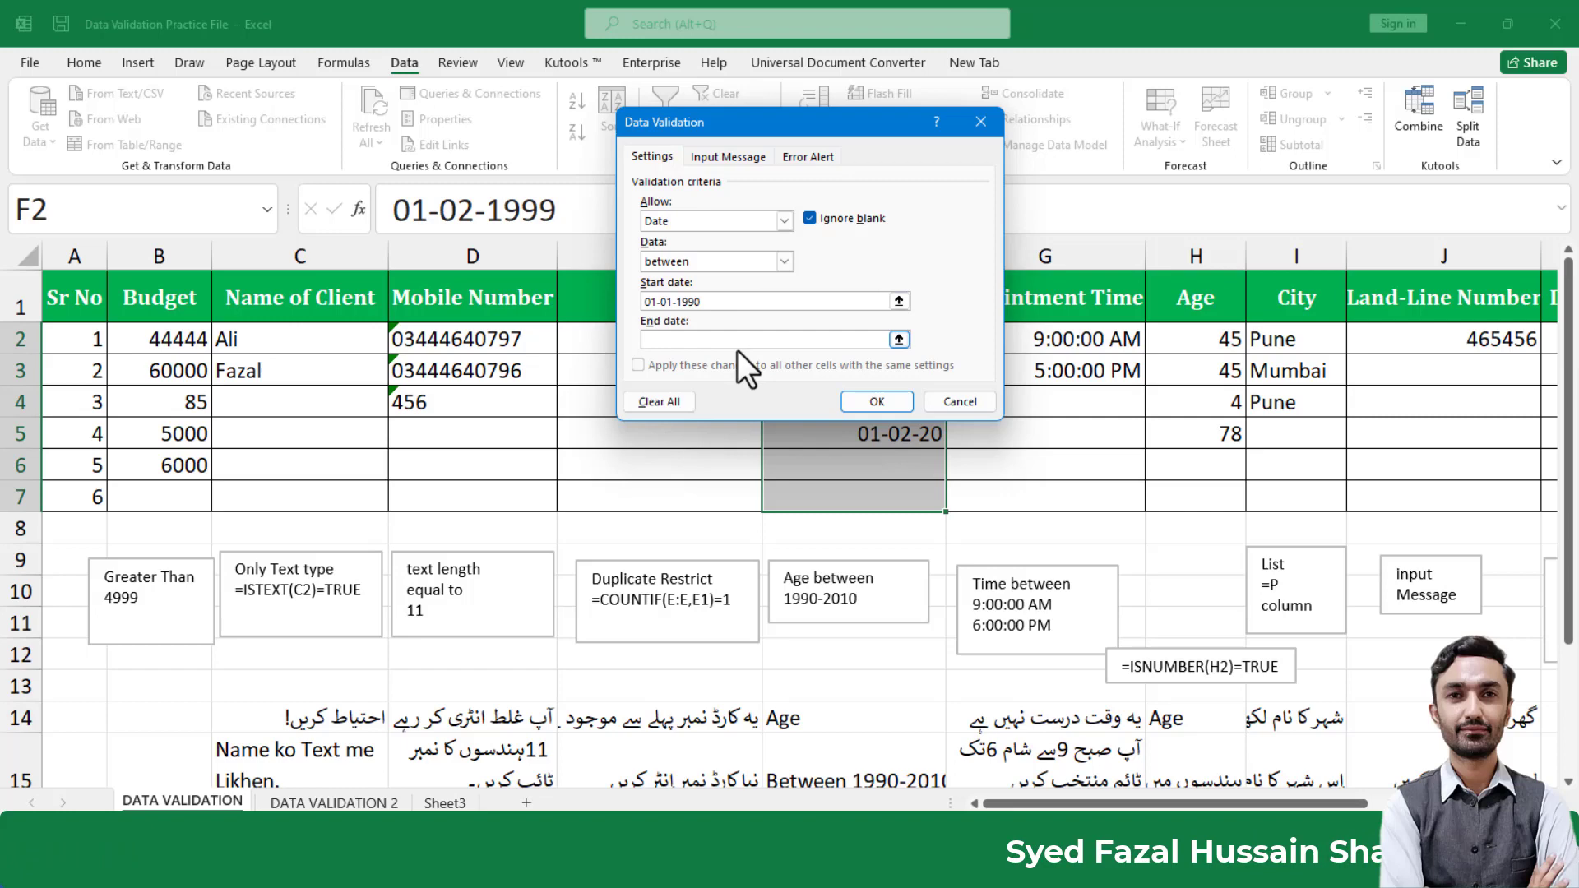
{"action": "left_click", "coordinate": [752, 343]}
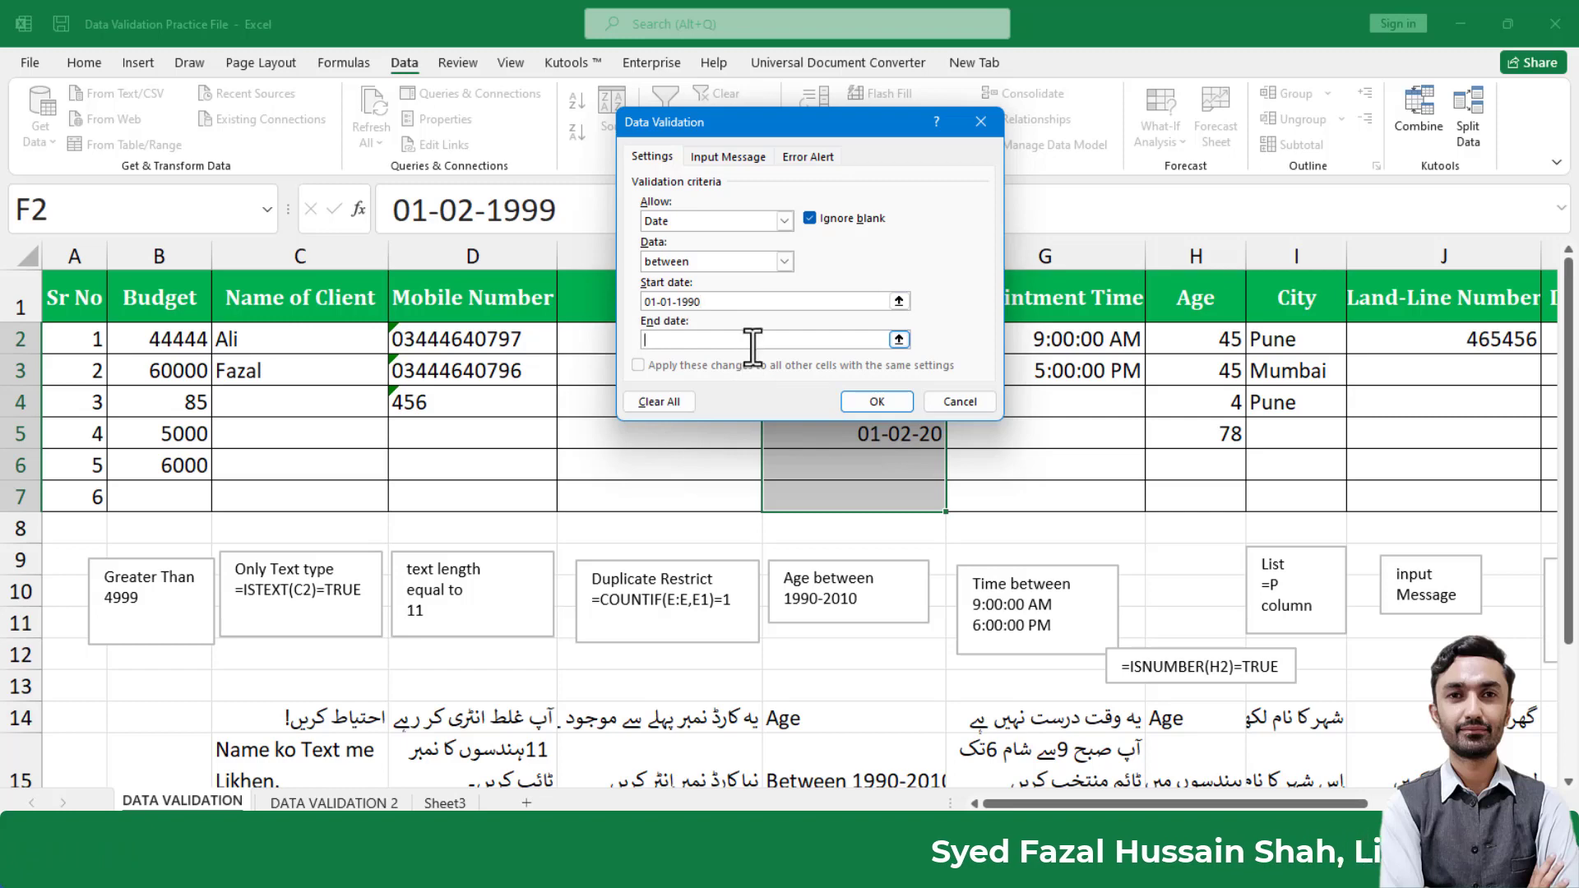
{"action": "type", "text": "01-01-2010"}
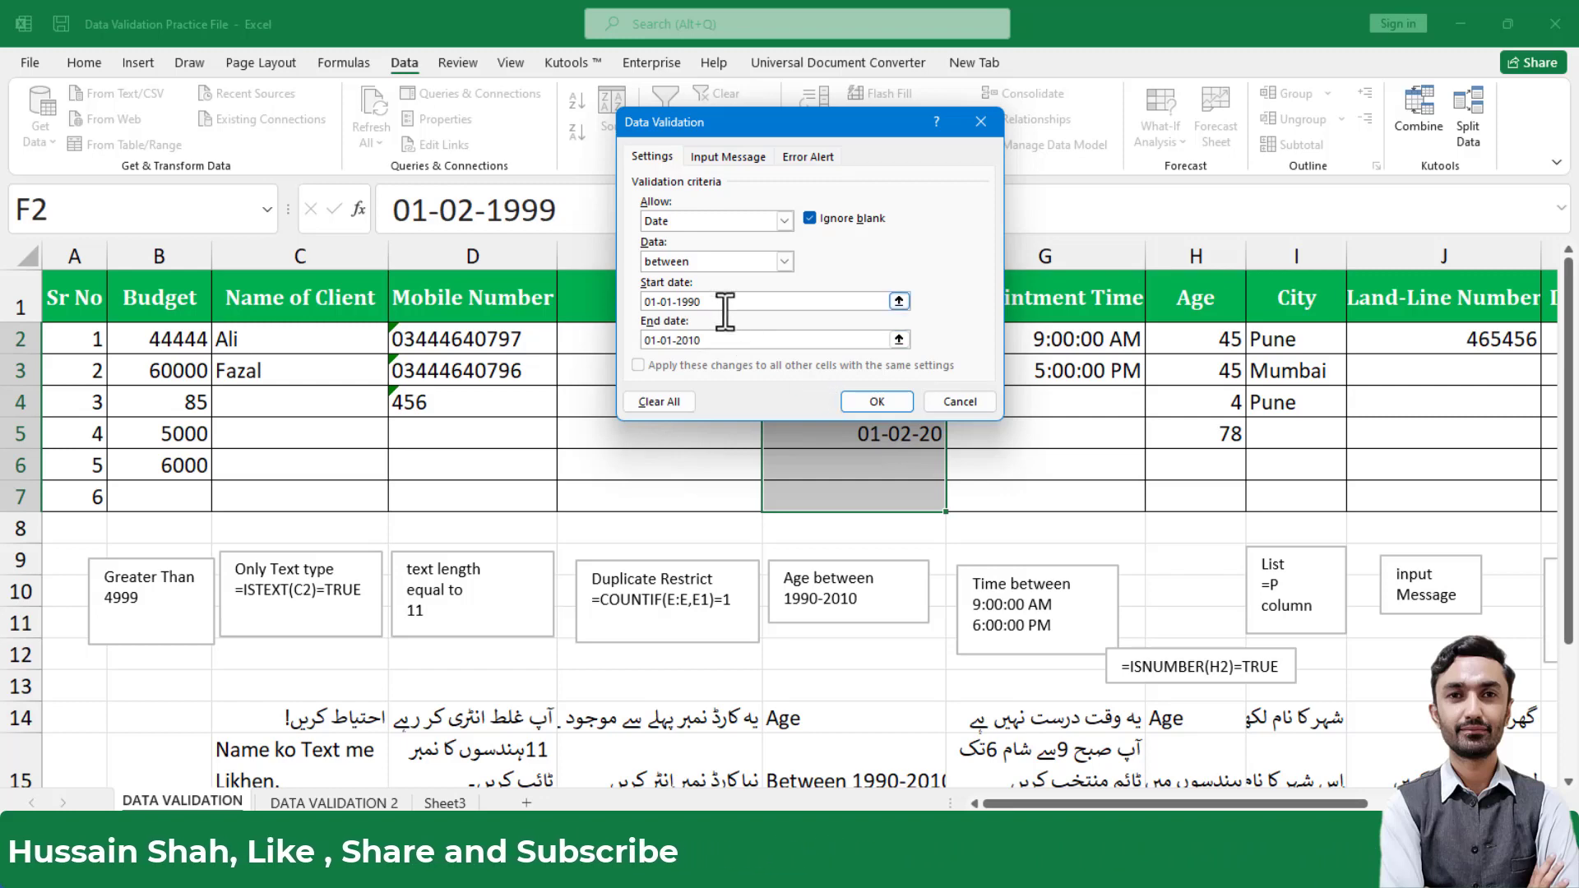
{"action": "left_click", "coordinate": [874, 401]}
{"action": "left_click", "coordinate": [880, 469]}
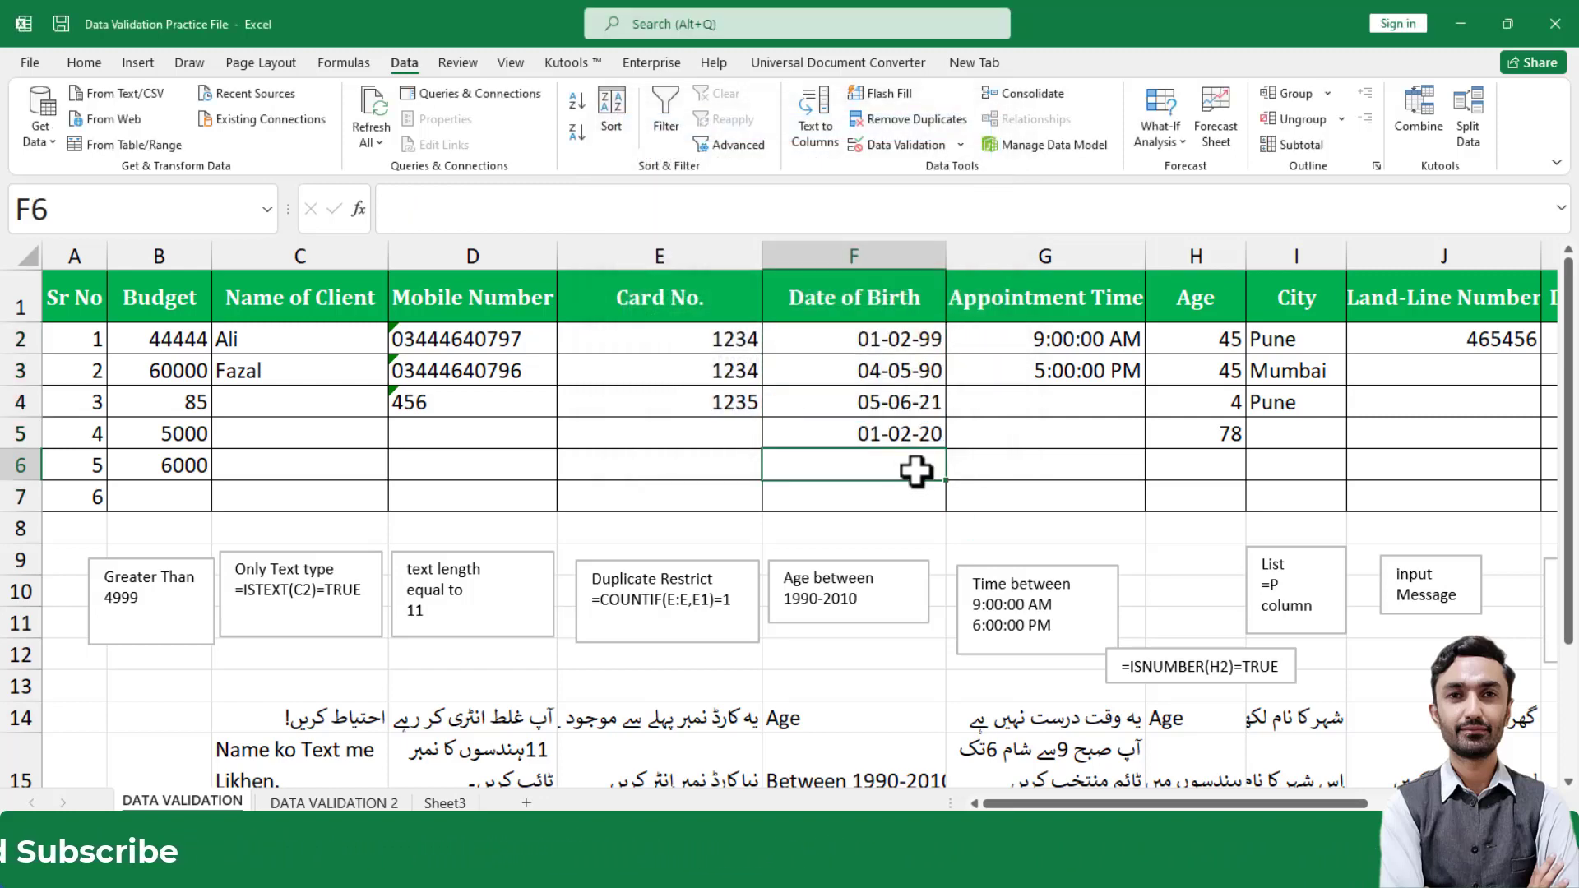
{"action": "type", "text": "01-05-2011"}
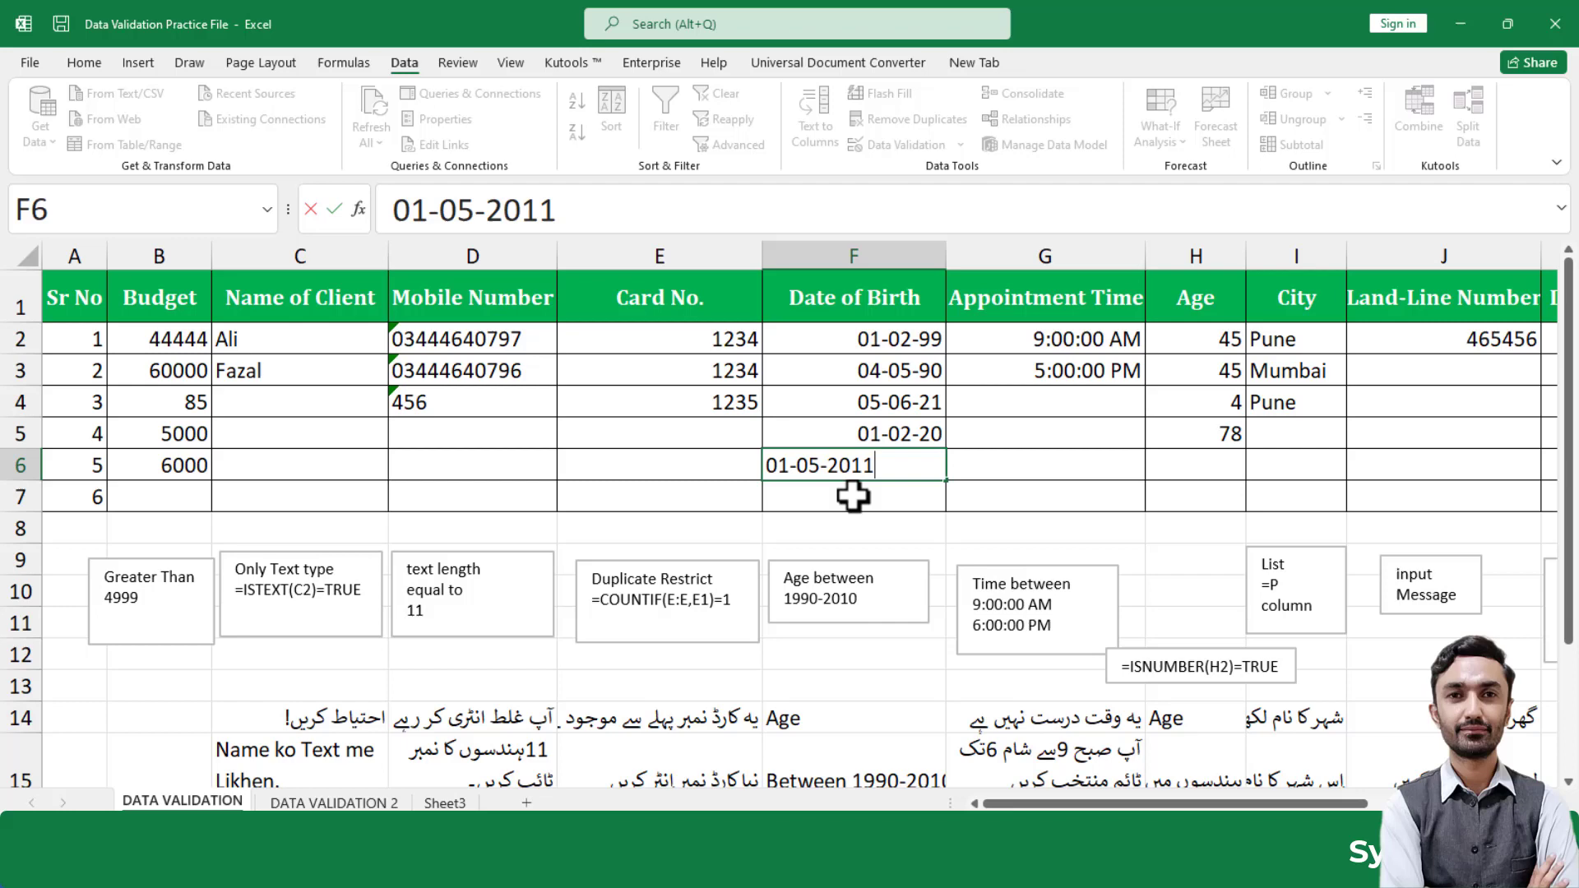
{"action": "key", "text": "Return"}
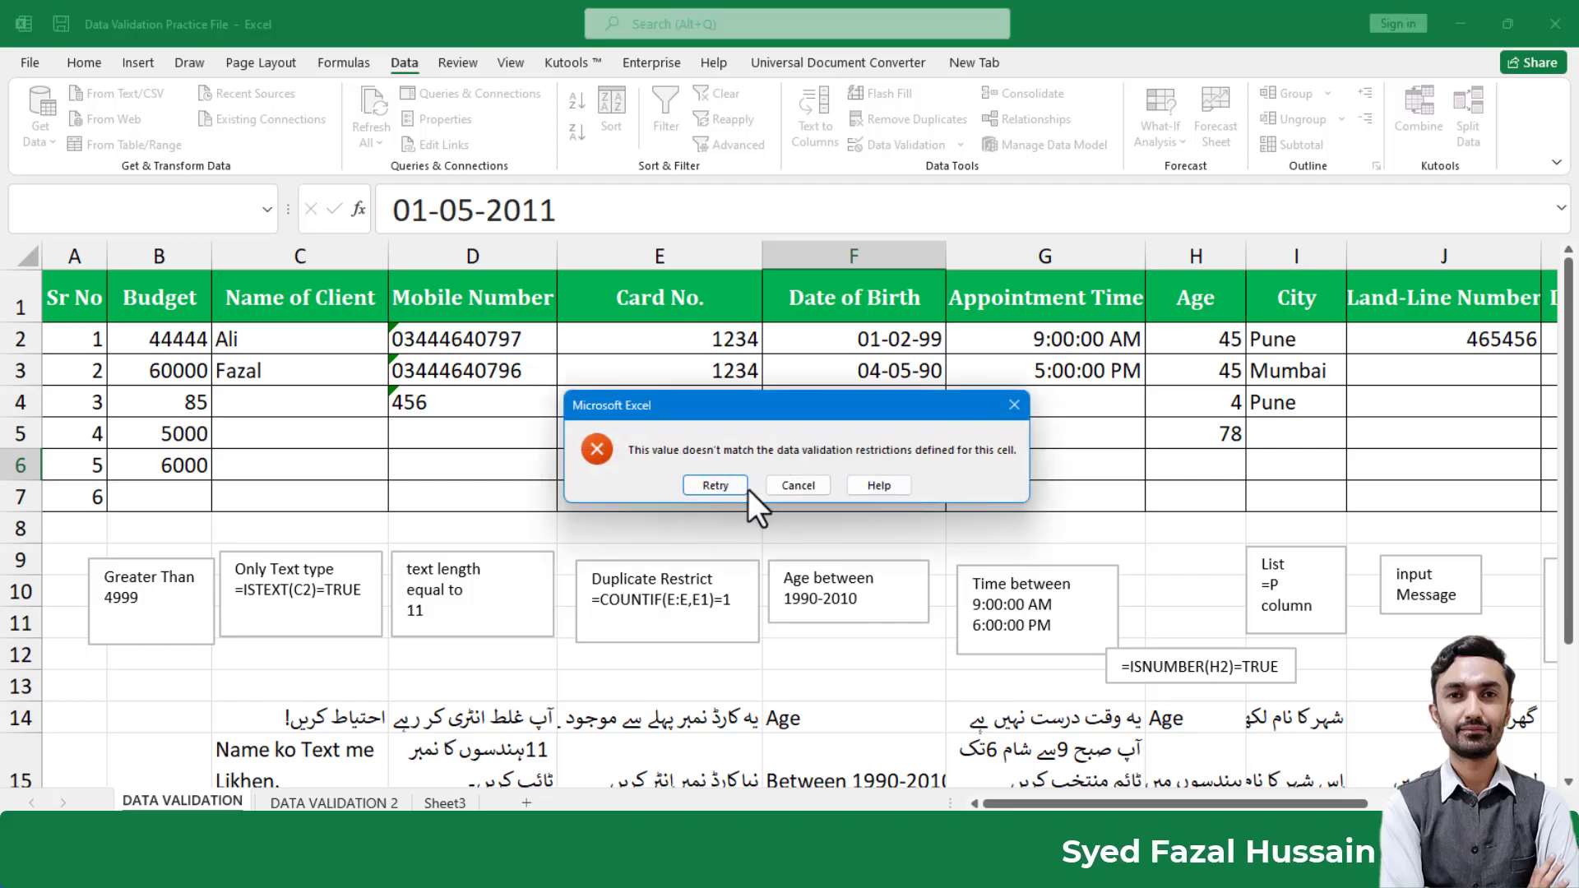
{"action": "left_click", "coordinate": [794, 486]}
{"action": "left_click", "coordinate": [938, 411]}
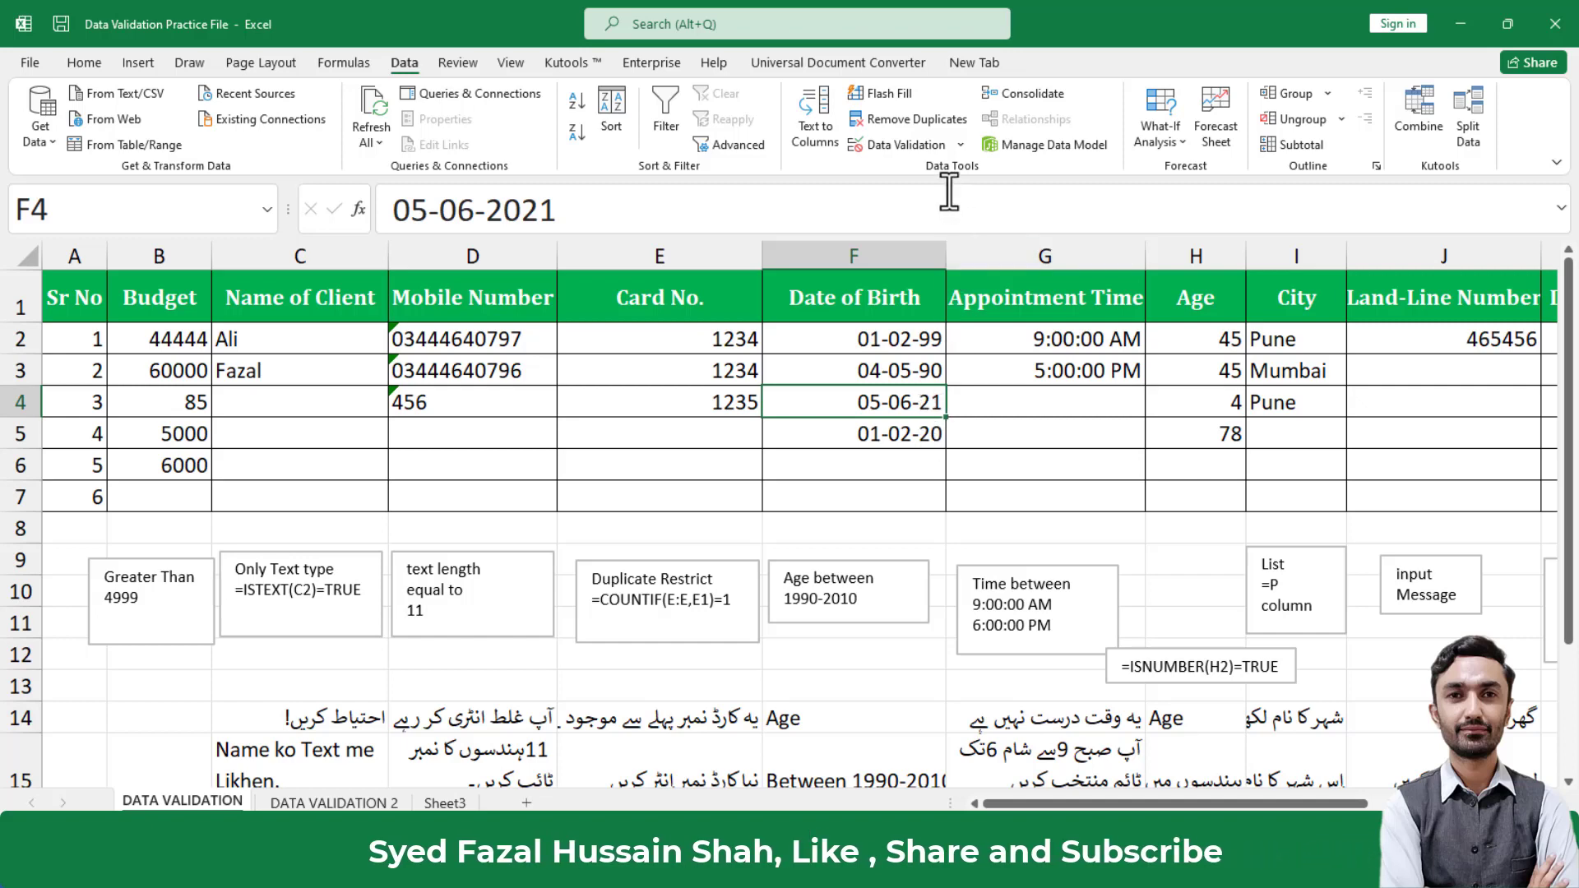
{"action": "left_click", "coordinate": [959, 150]}
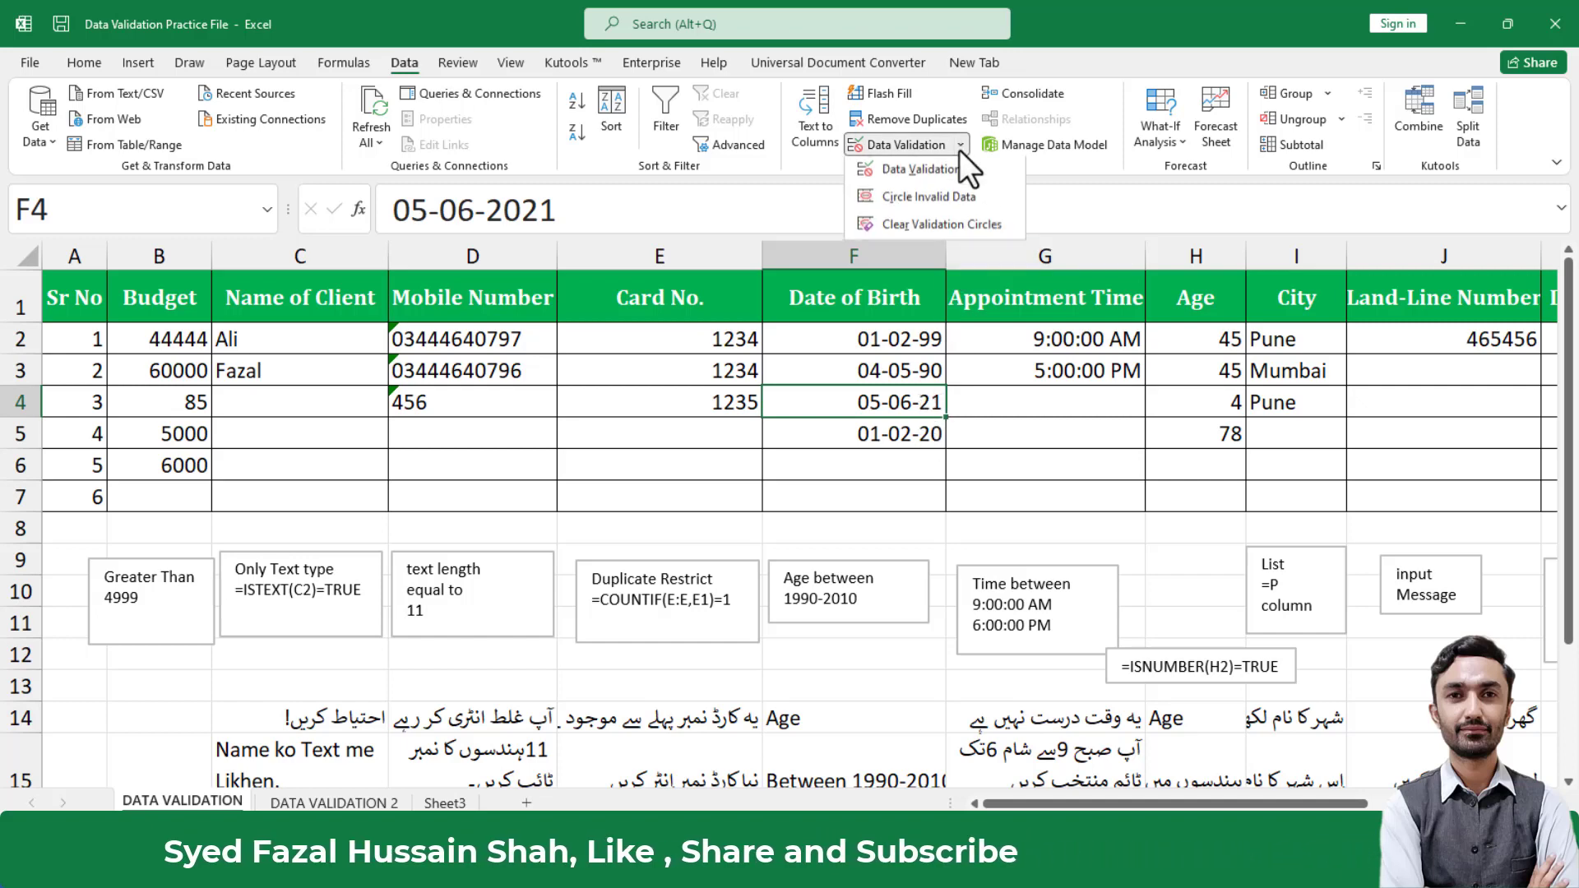
{"action": "left_click", "coordinate": [930, 200]}
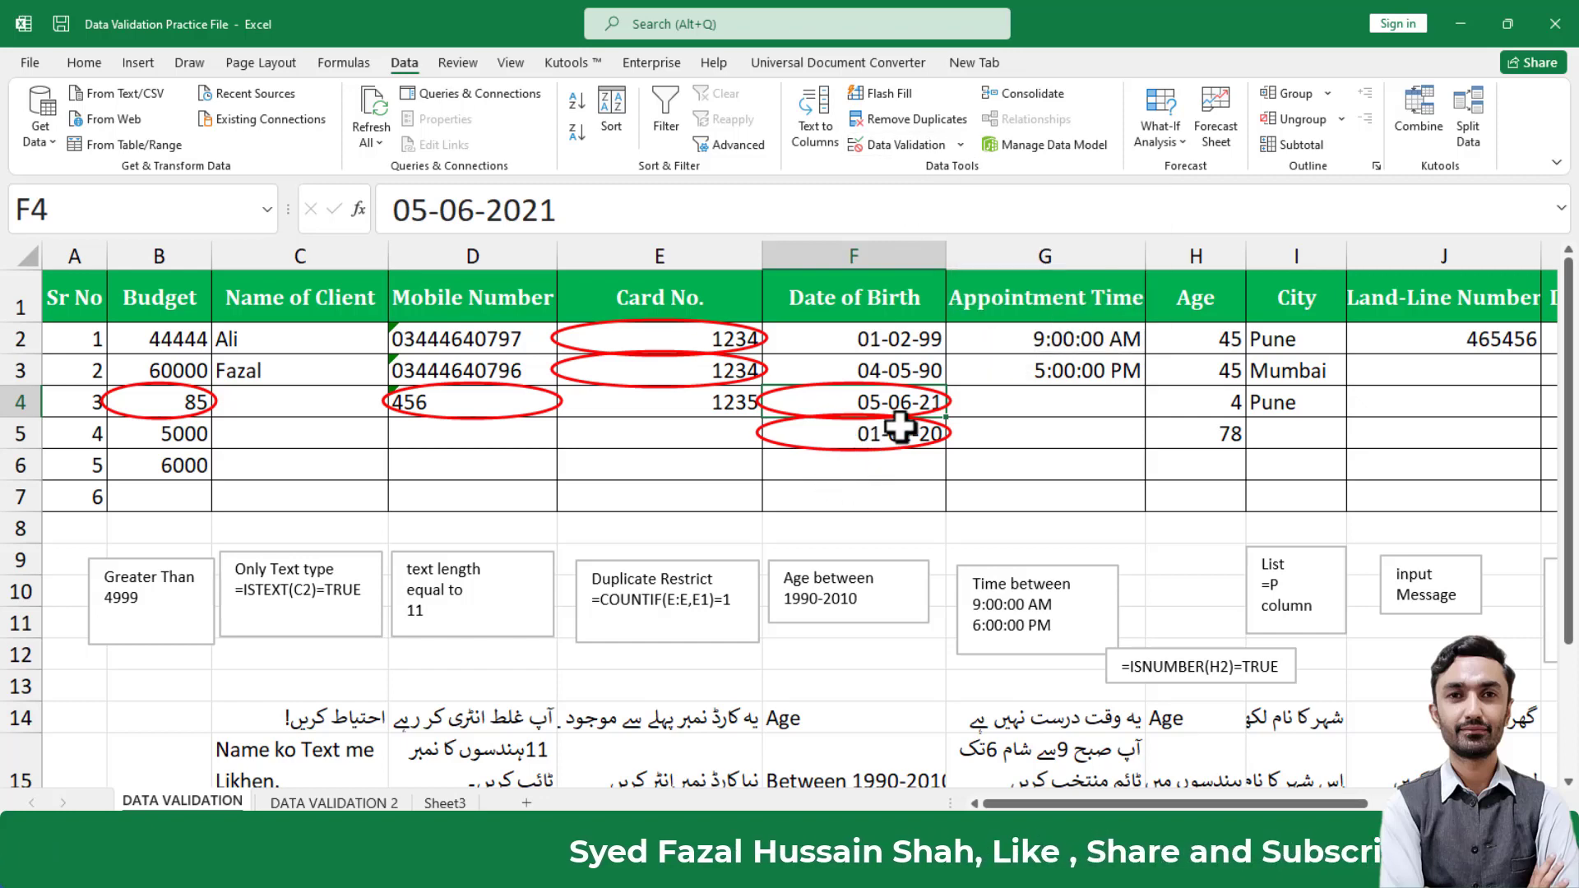
{"action": "left_click", "coordinate": [959, 145]}
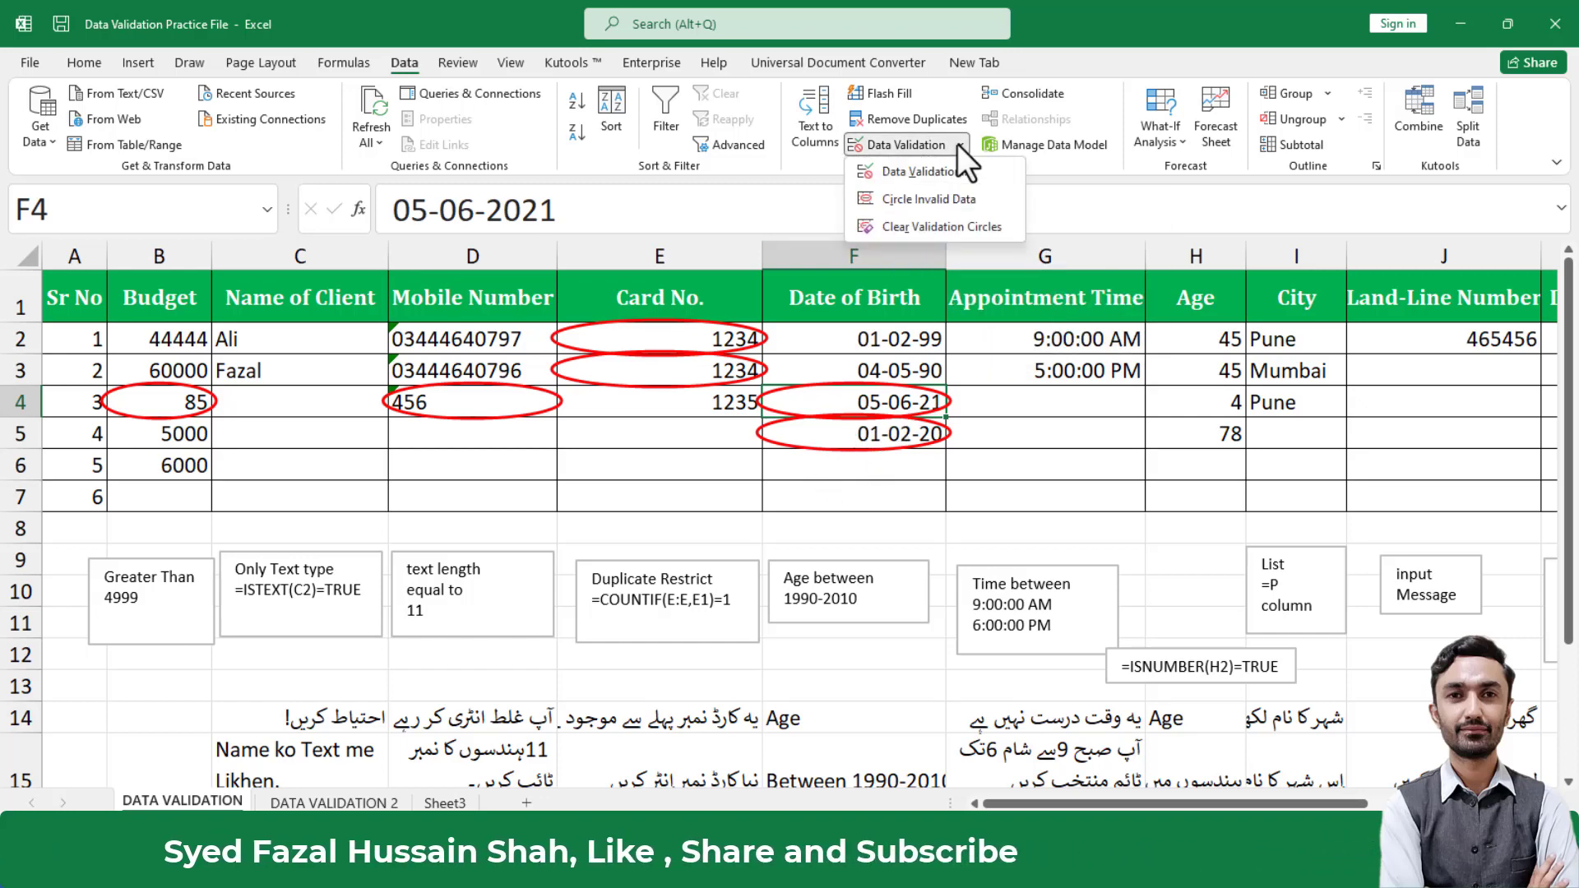
{"action": "left_click", "coordinate": [946, 225]}
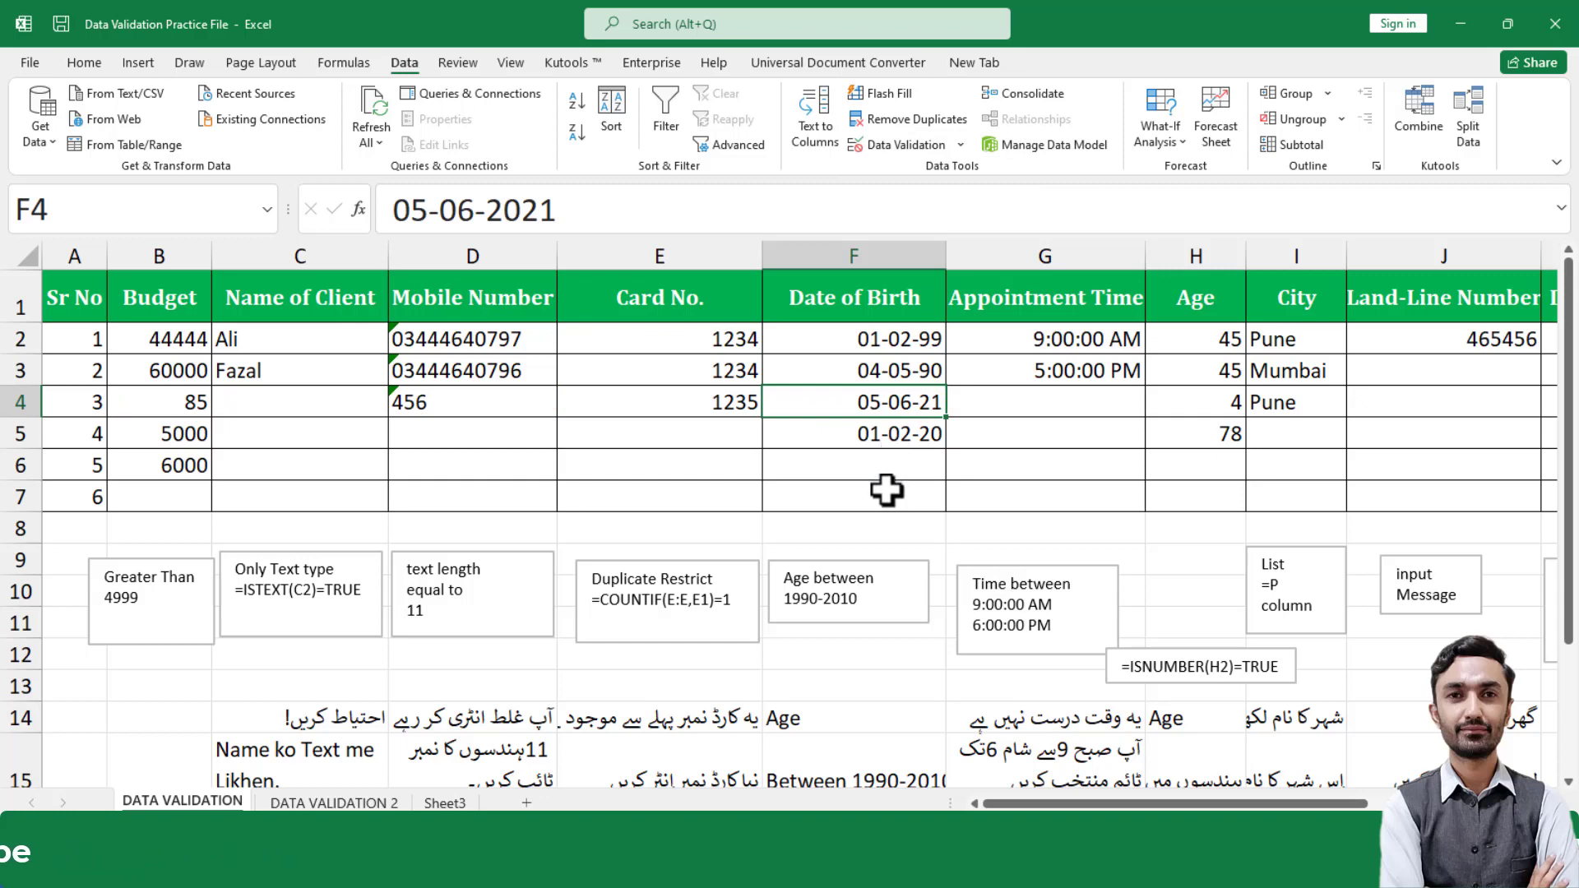
{"action": "left_click", "coordinate": [1049, 403]}
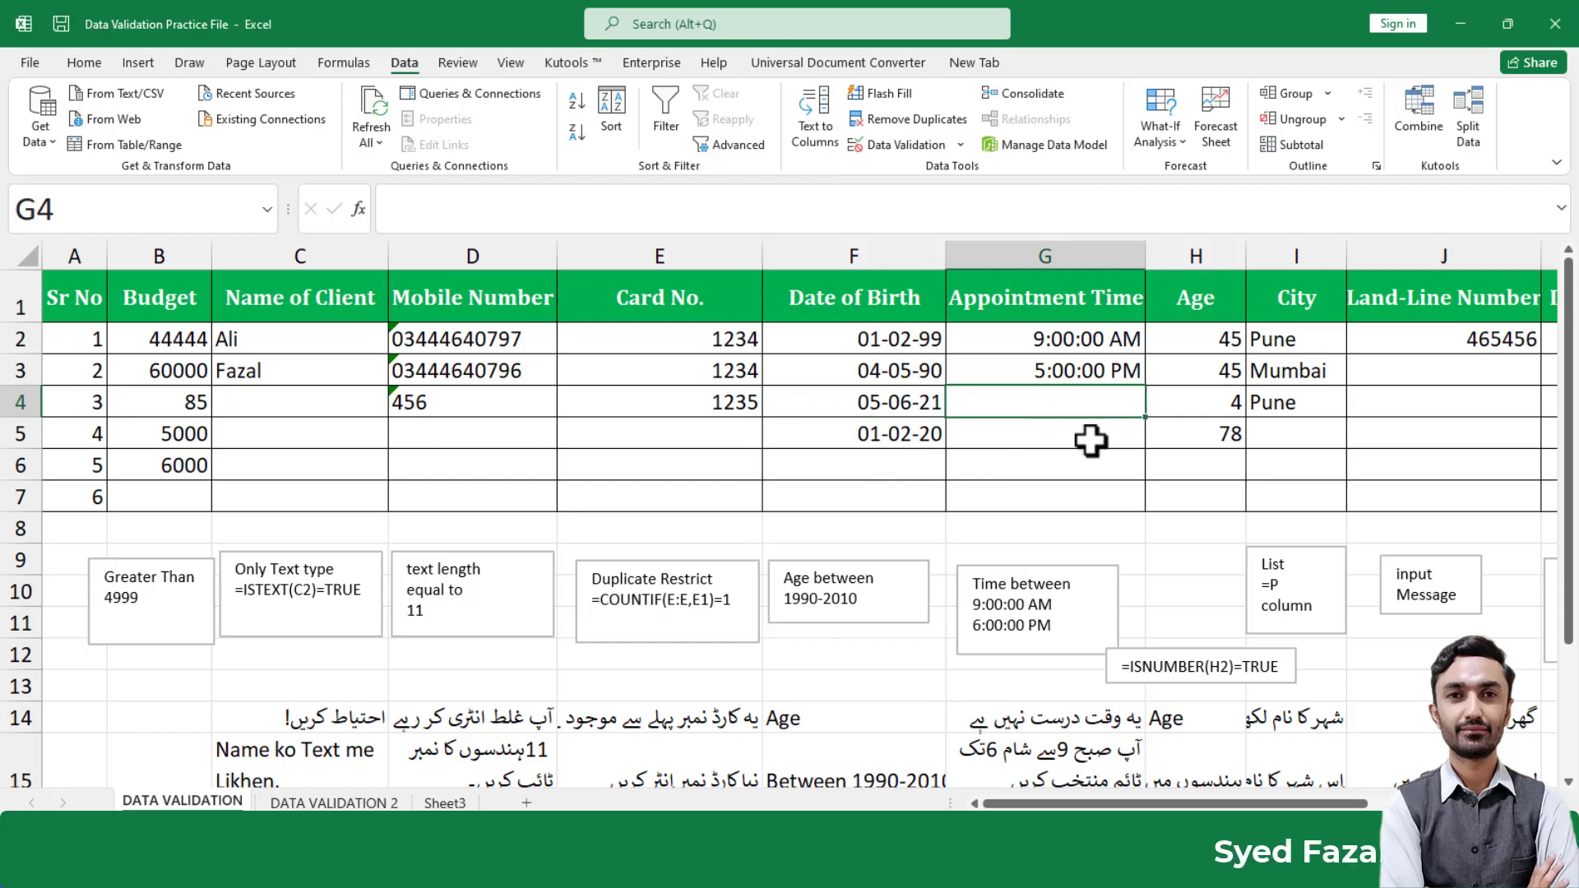
{"action": "left_click_drag", "start_coordinate": [1033, 341], "coordinate": [1029, 492]}
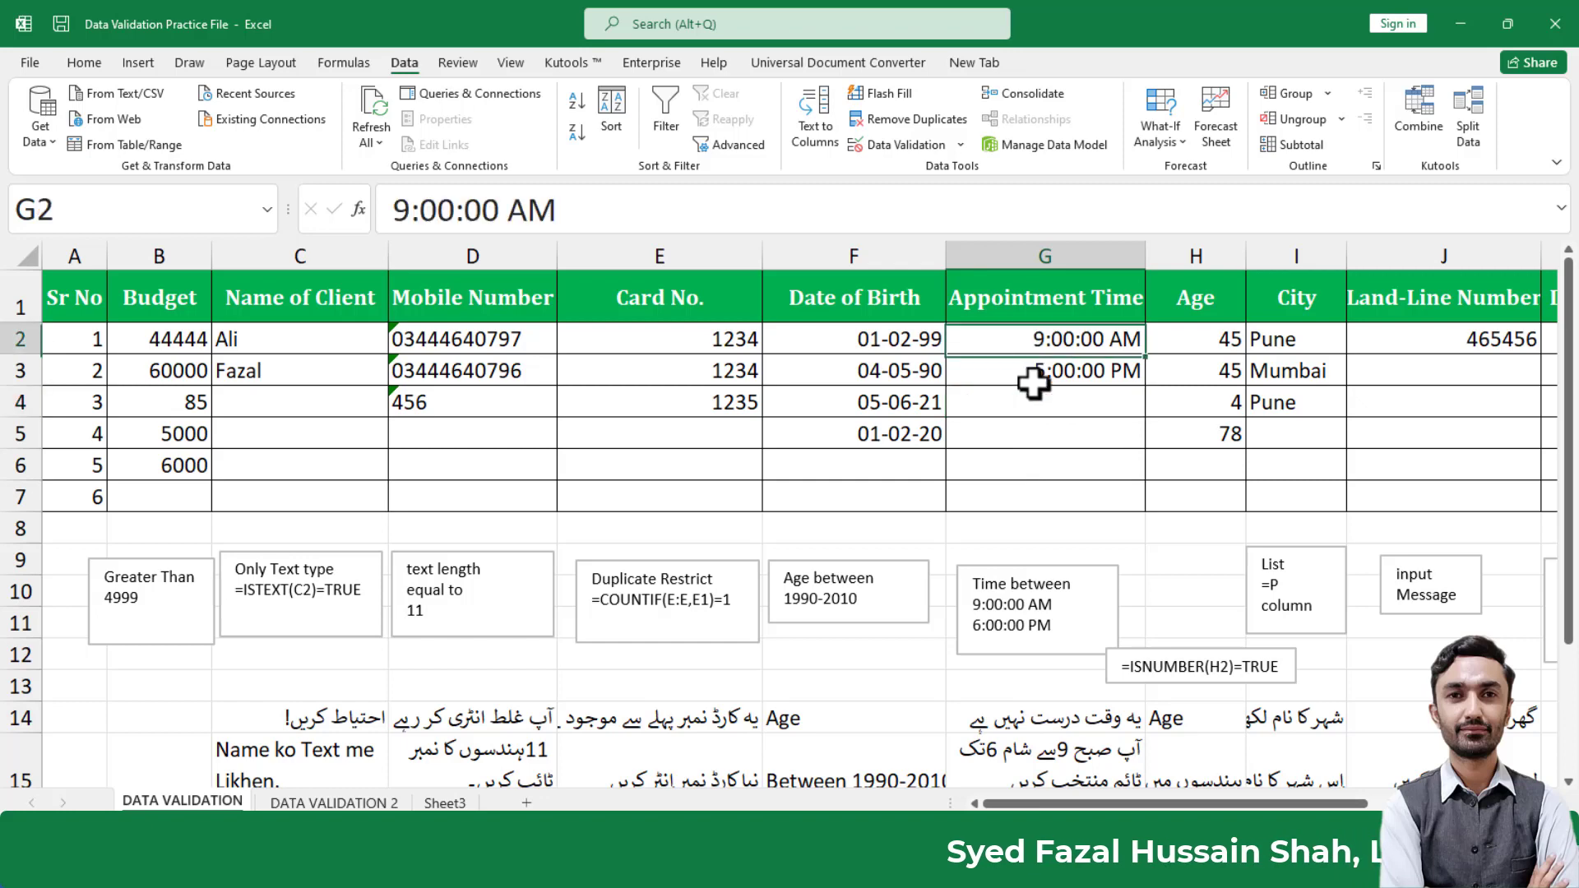
Add a Time rule to G2:G7: between 9:00:00 AM and 6:00:00 PM
{"action": "left_click", "coordinate": [914, 149]}
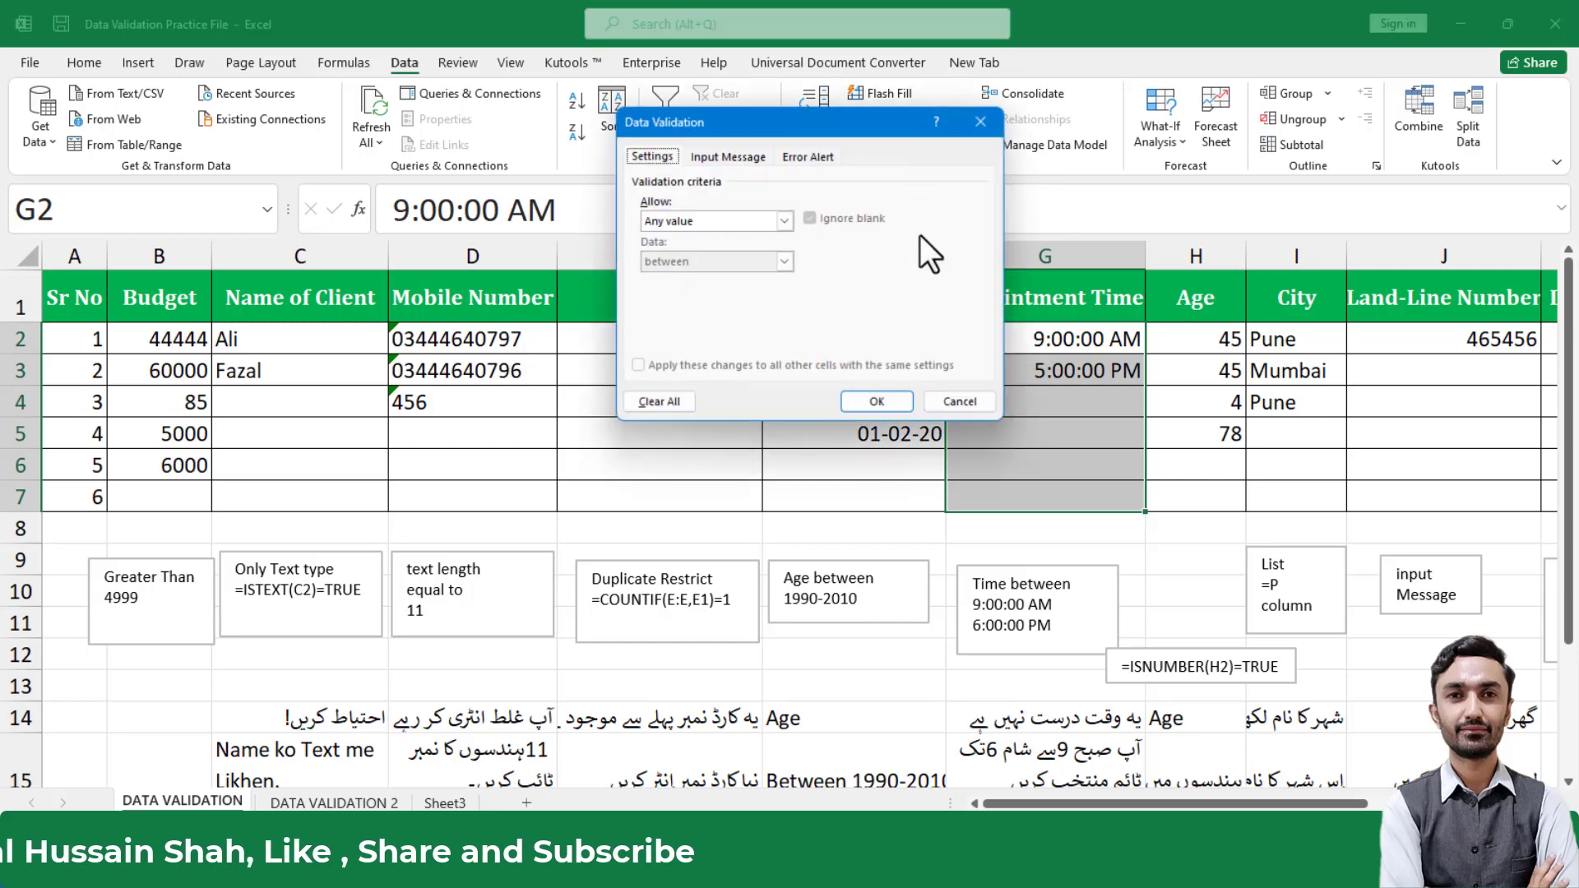
{"action": "left_click", "coordinate": [714, 220]}
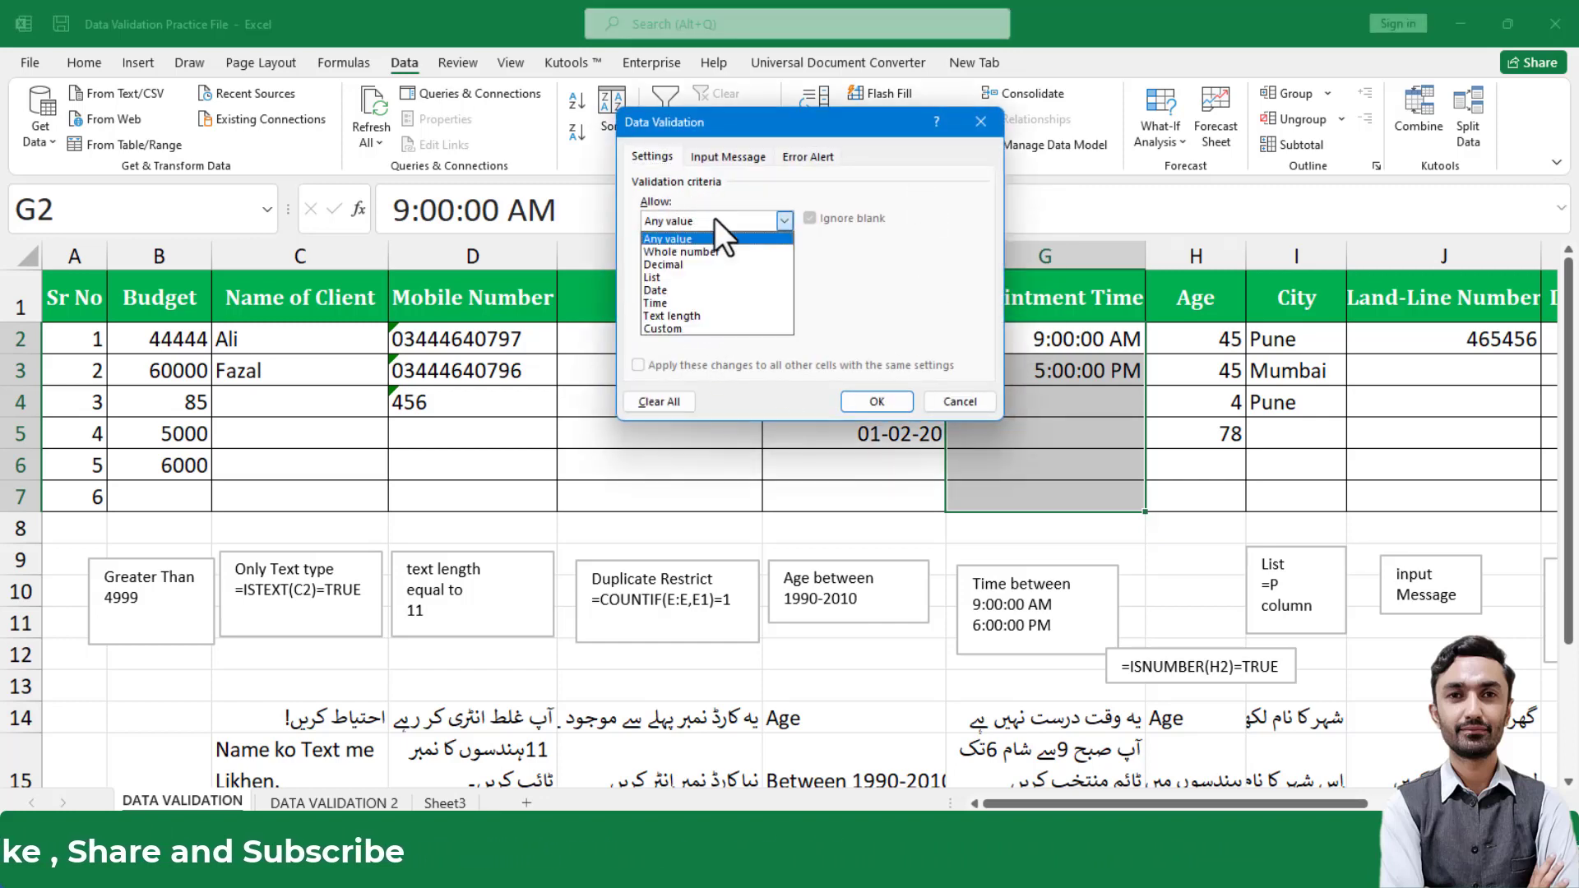
{"action": "left_click", "coordinate": [674, 298]}
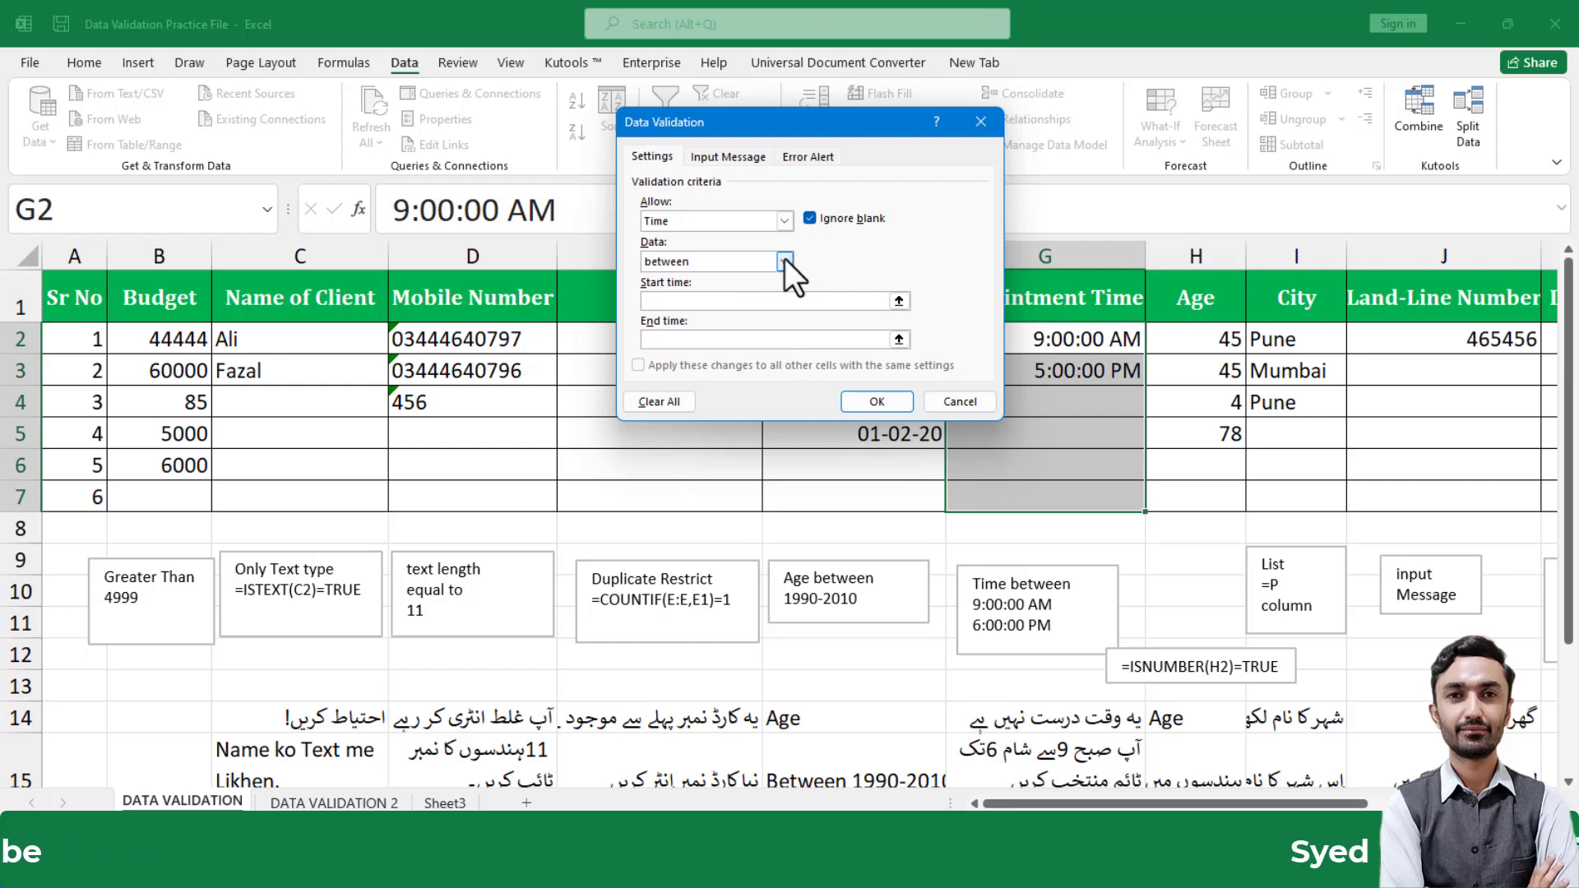
{"action": "type", "text": "0"}
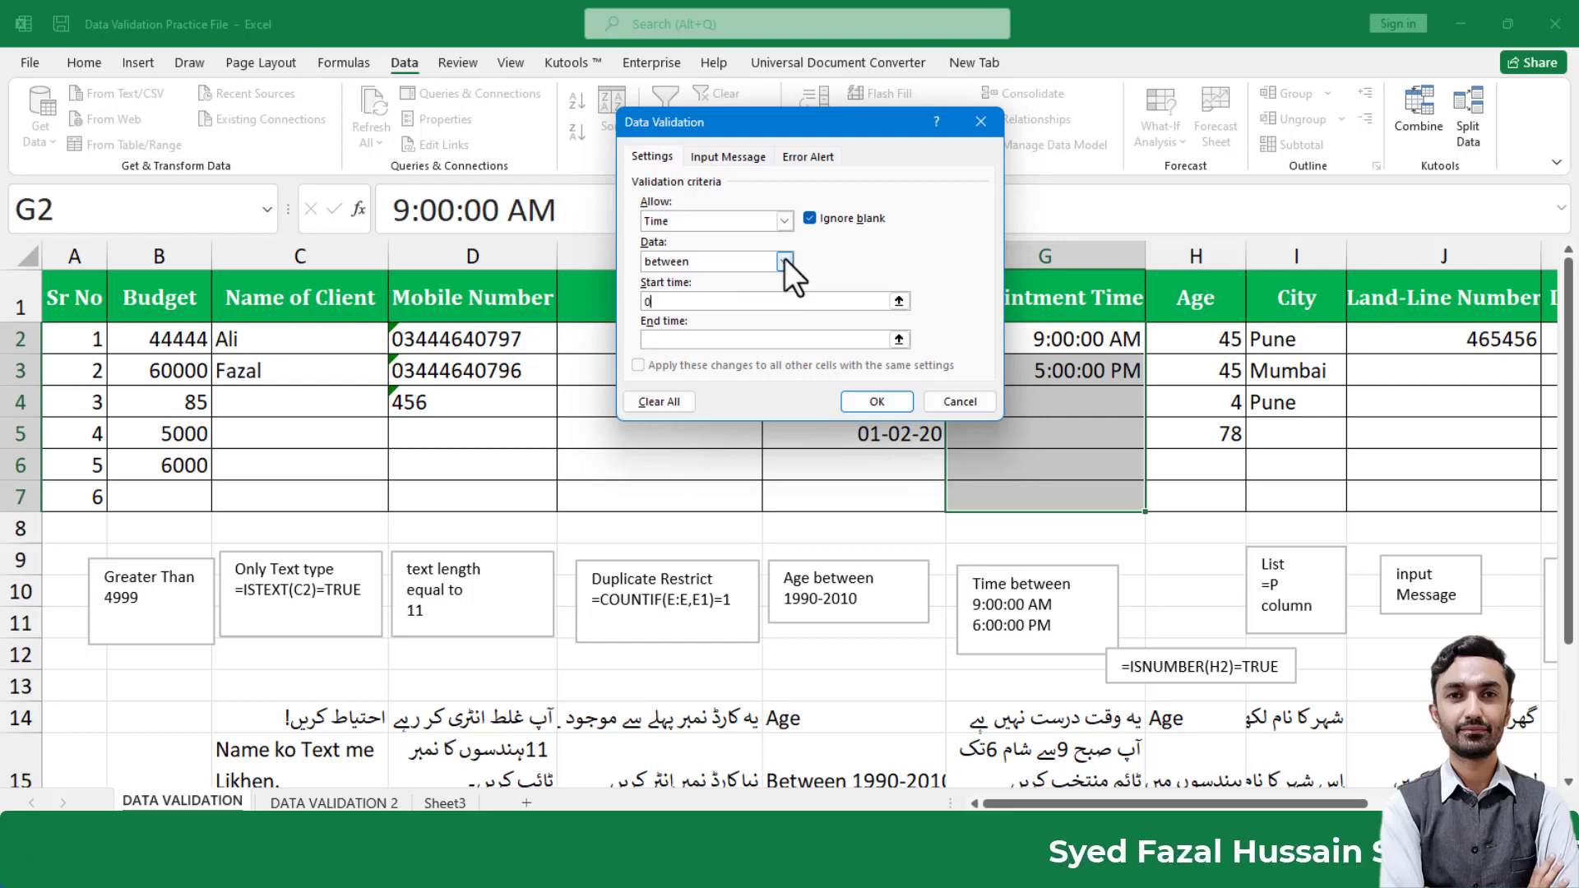
{"action": "key", "text": "BackSpace"}
{"action": "type", "text": "9"}
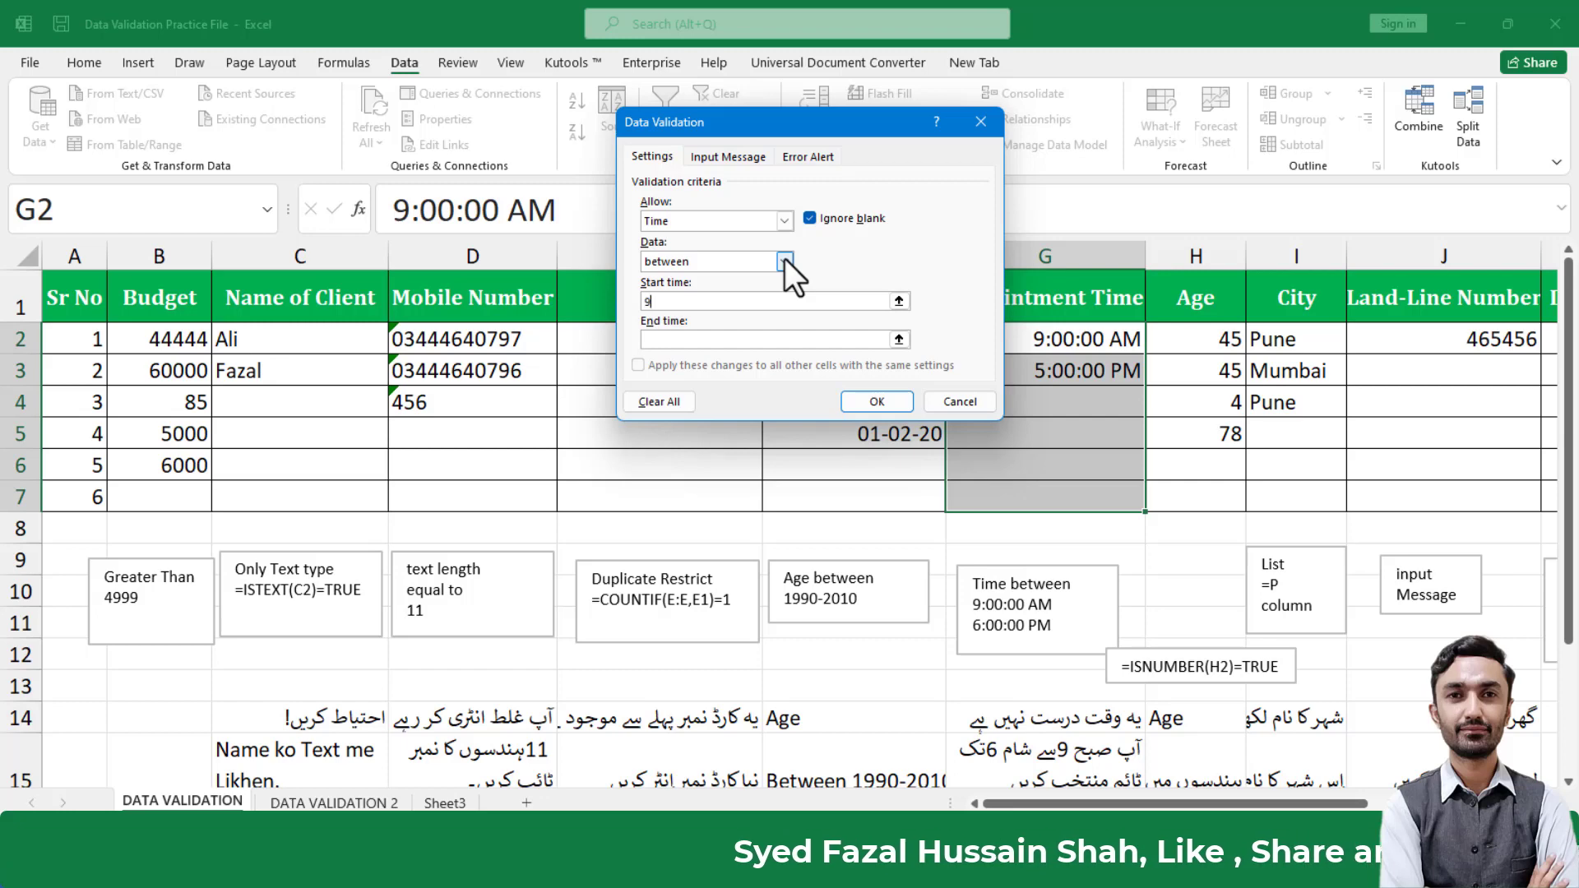
{"action": "type", "text": ":"}
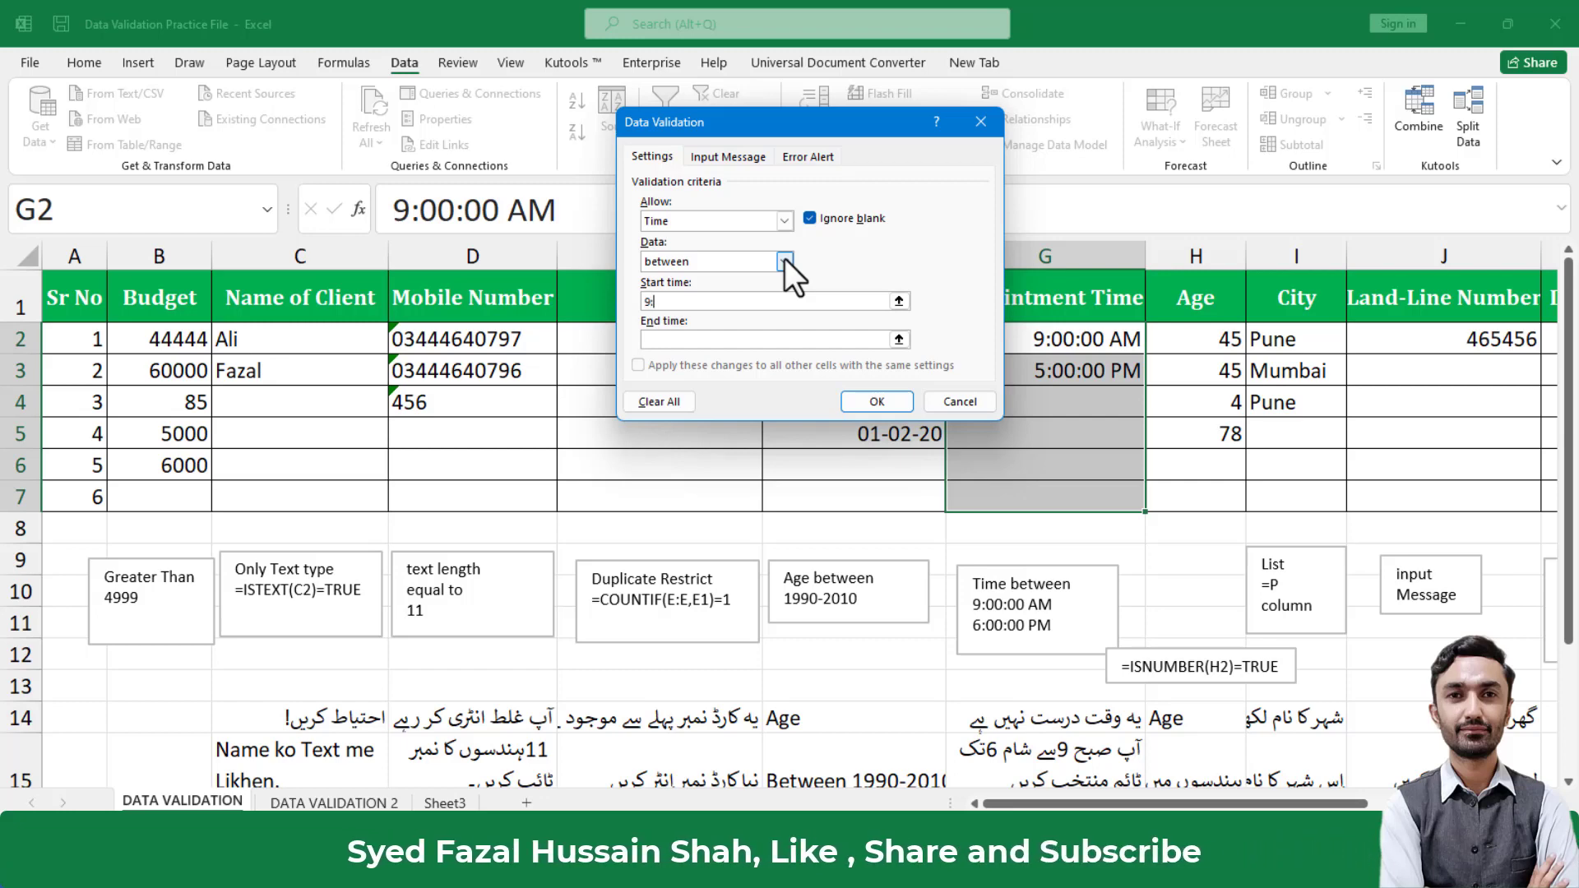
{"action": "type", "text": "00"}
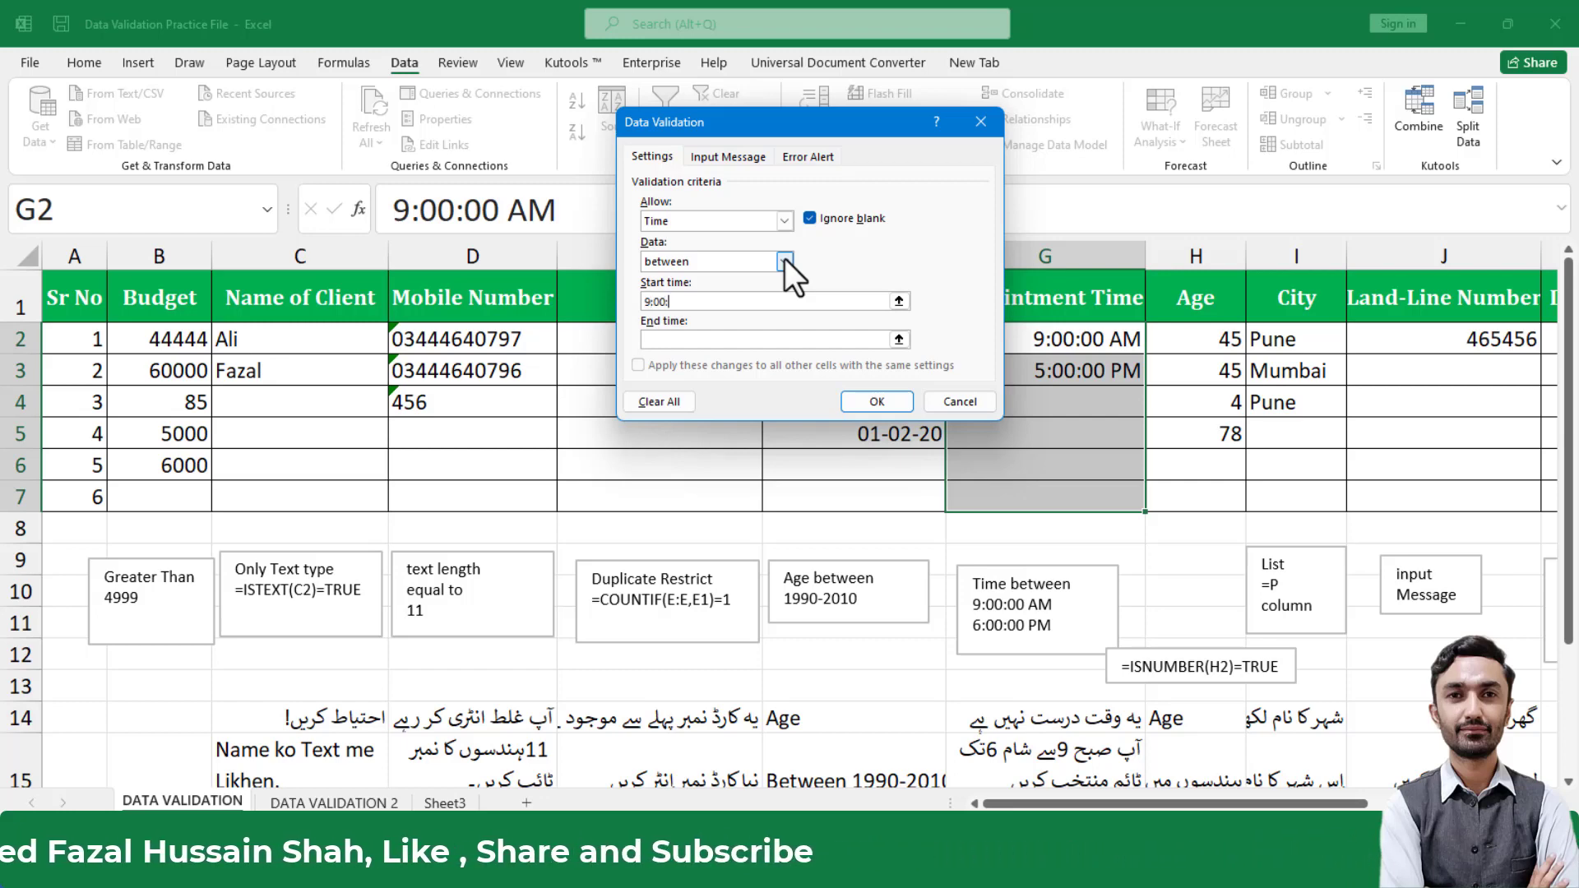
{"action": "type", "text": ":00"}
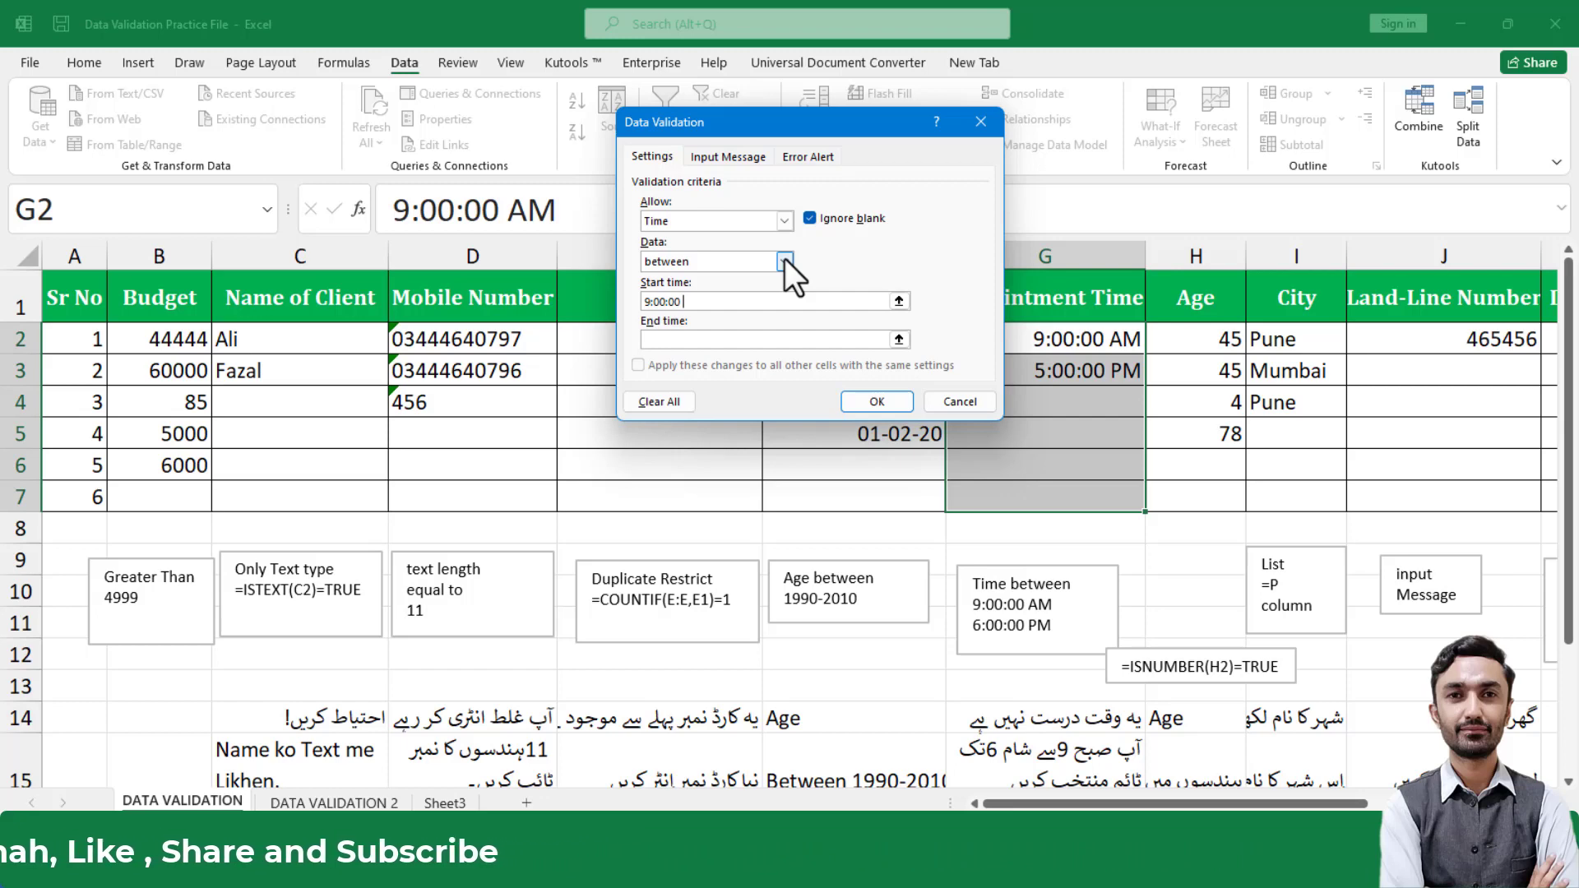
{"action": "type", "text": " P"}
{"action": "key", "text": "BackSpace"}
{"action": "type", "text": "A"}
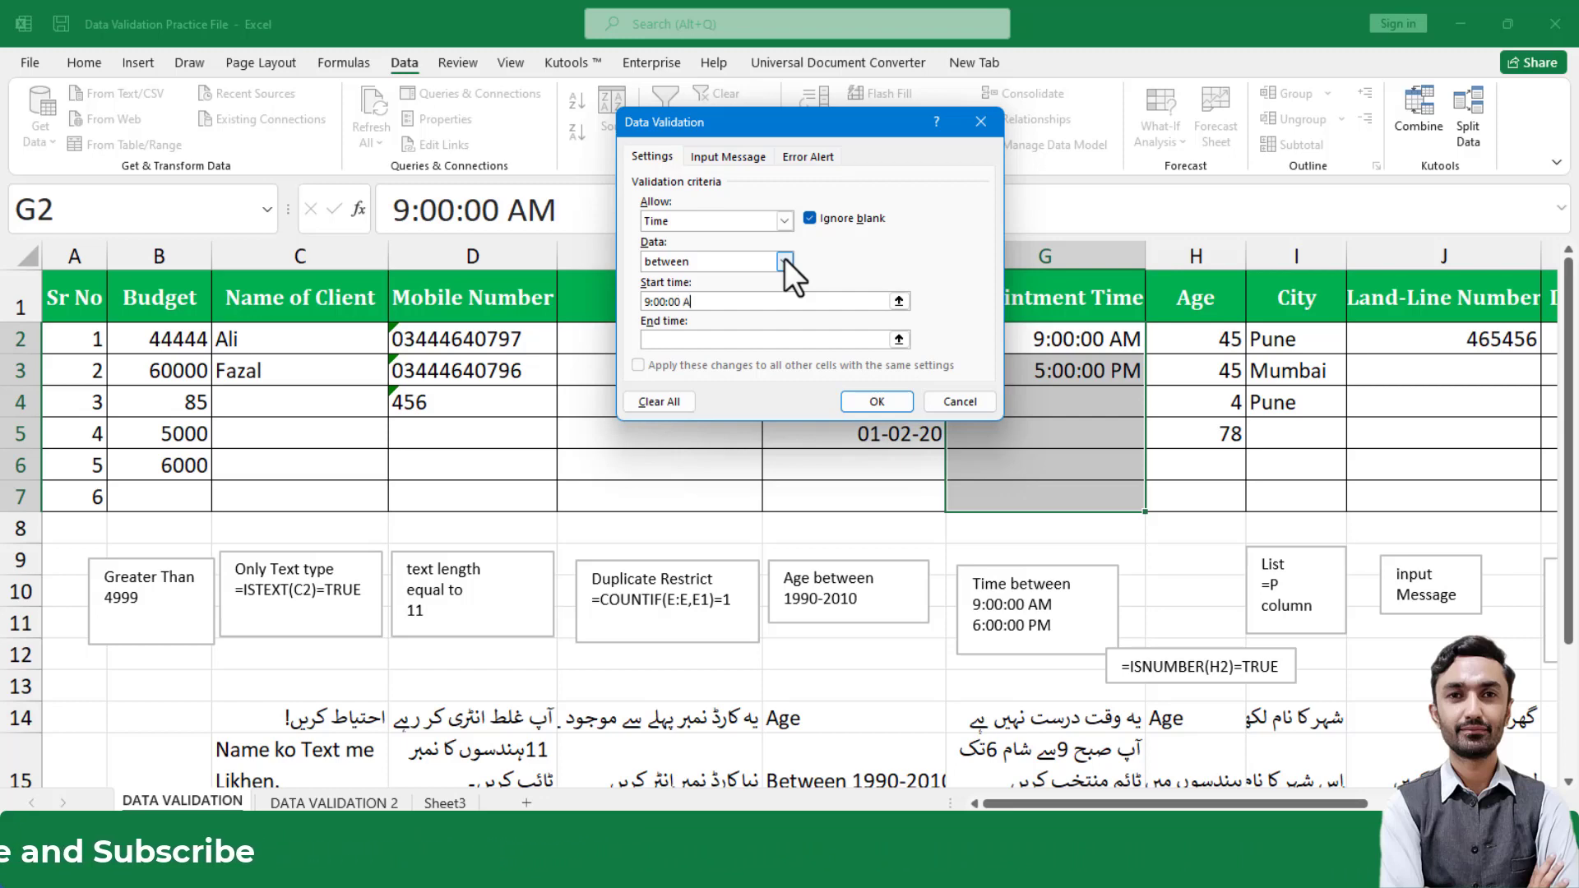
{"action": "type", "text": "M"}
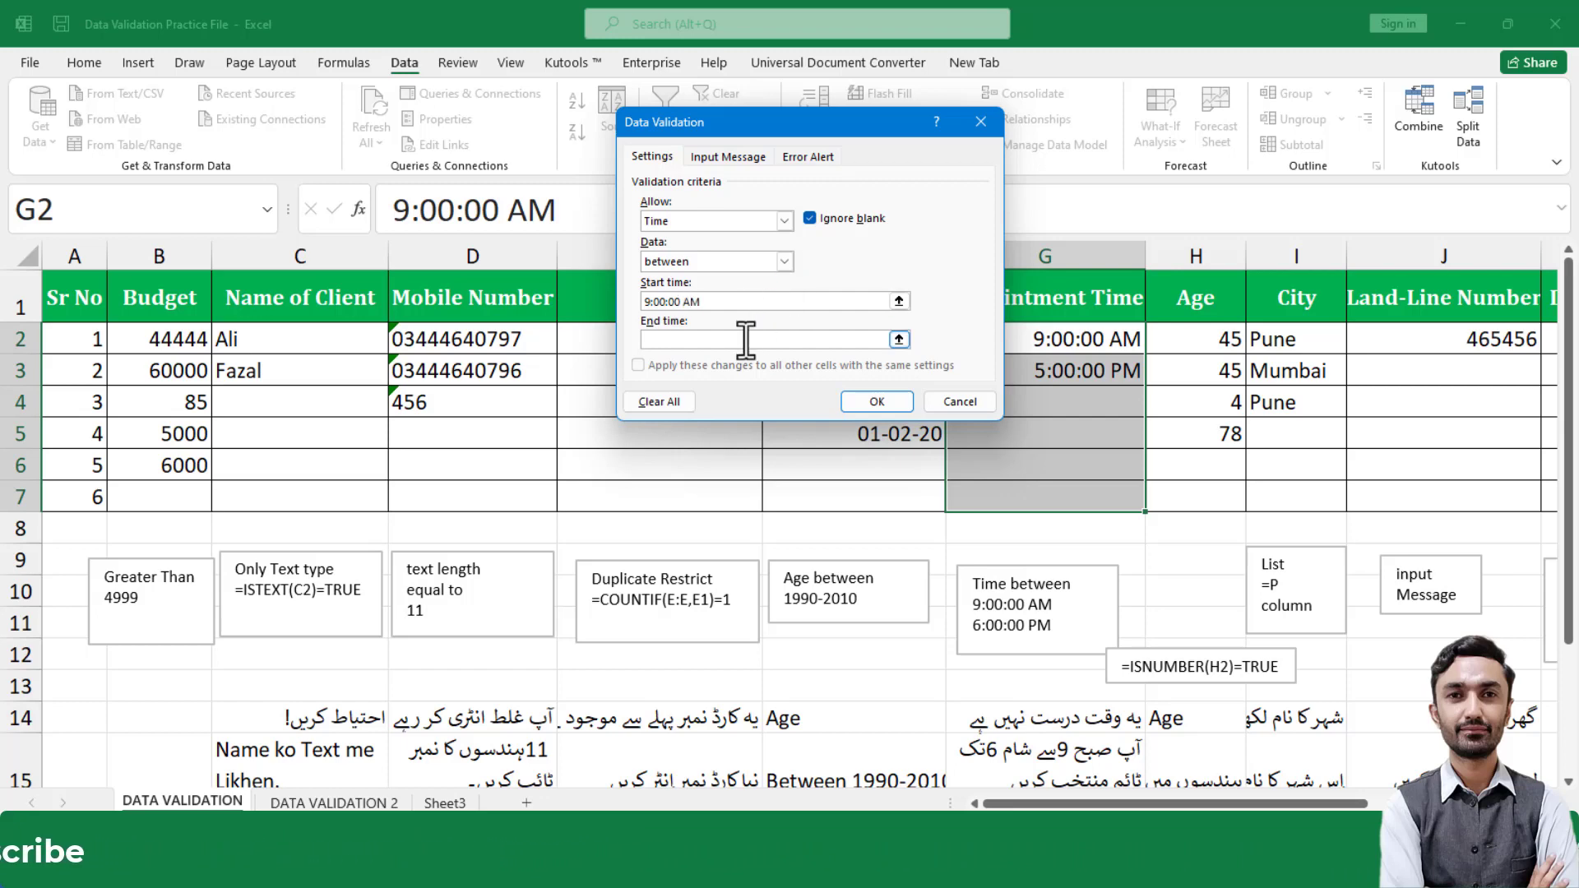
{"action": "left_click", "coordinate": [744, 339]}
{"action": "type", "text": "6:00:00 PM"}
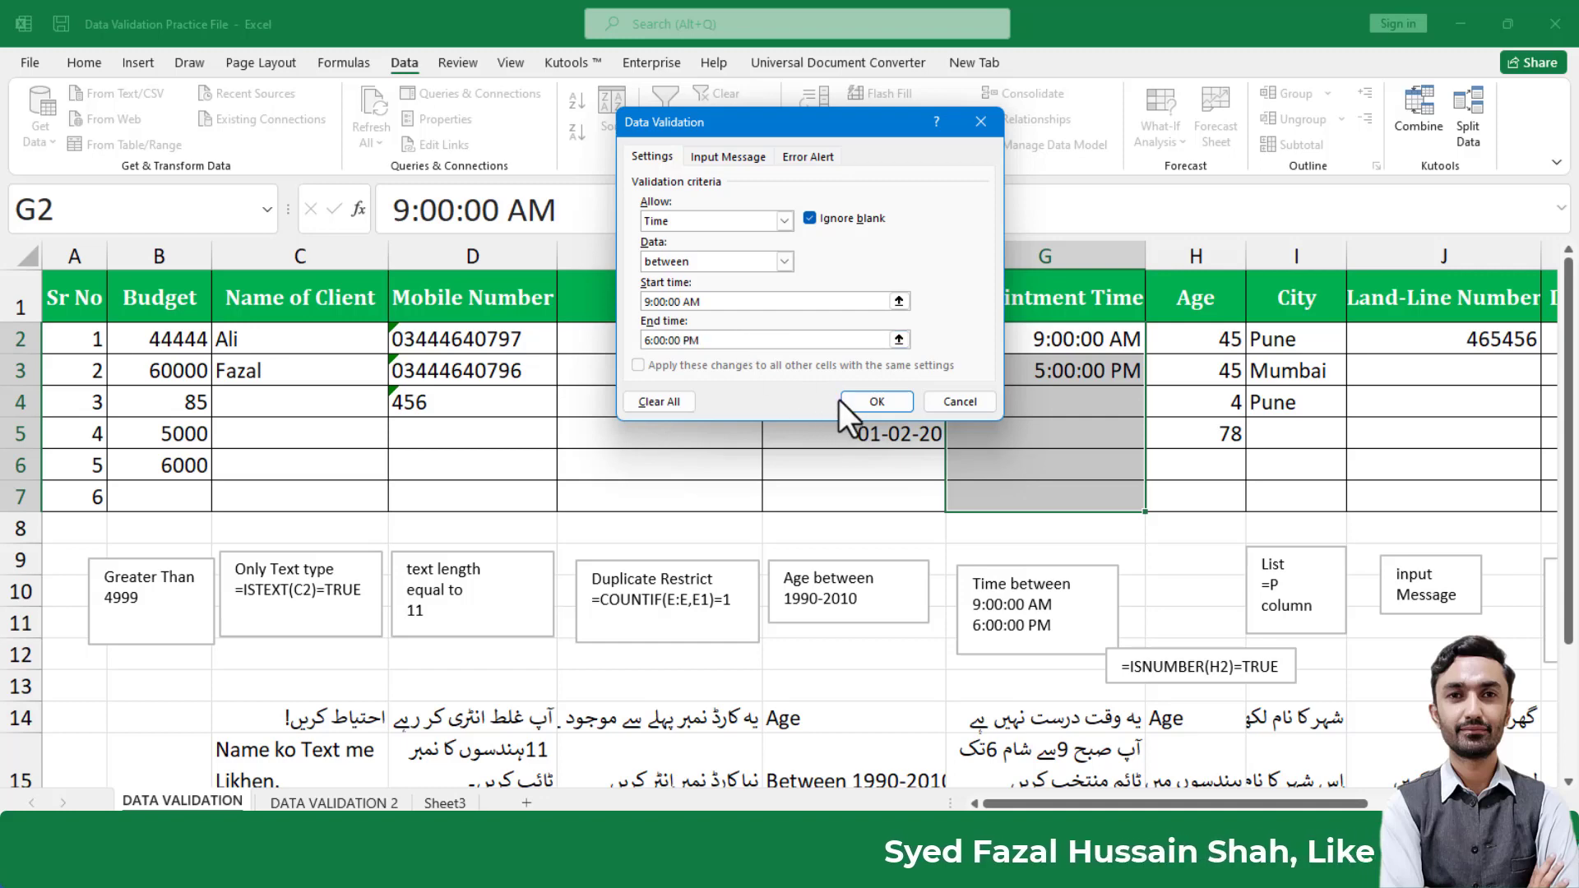
{"action": "left_click", "coordinate": [859, 402]}
{"action": "left_click", "coordinate": [1082, 407]}
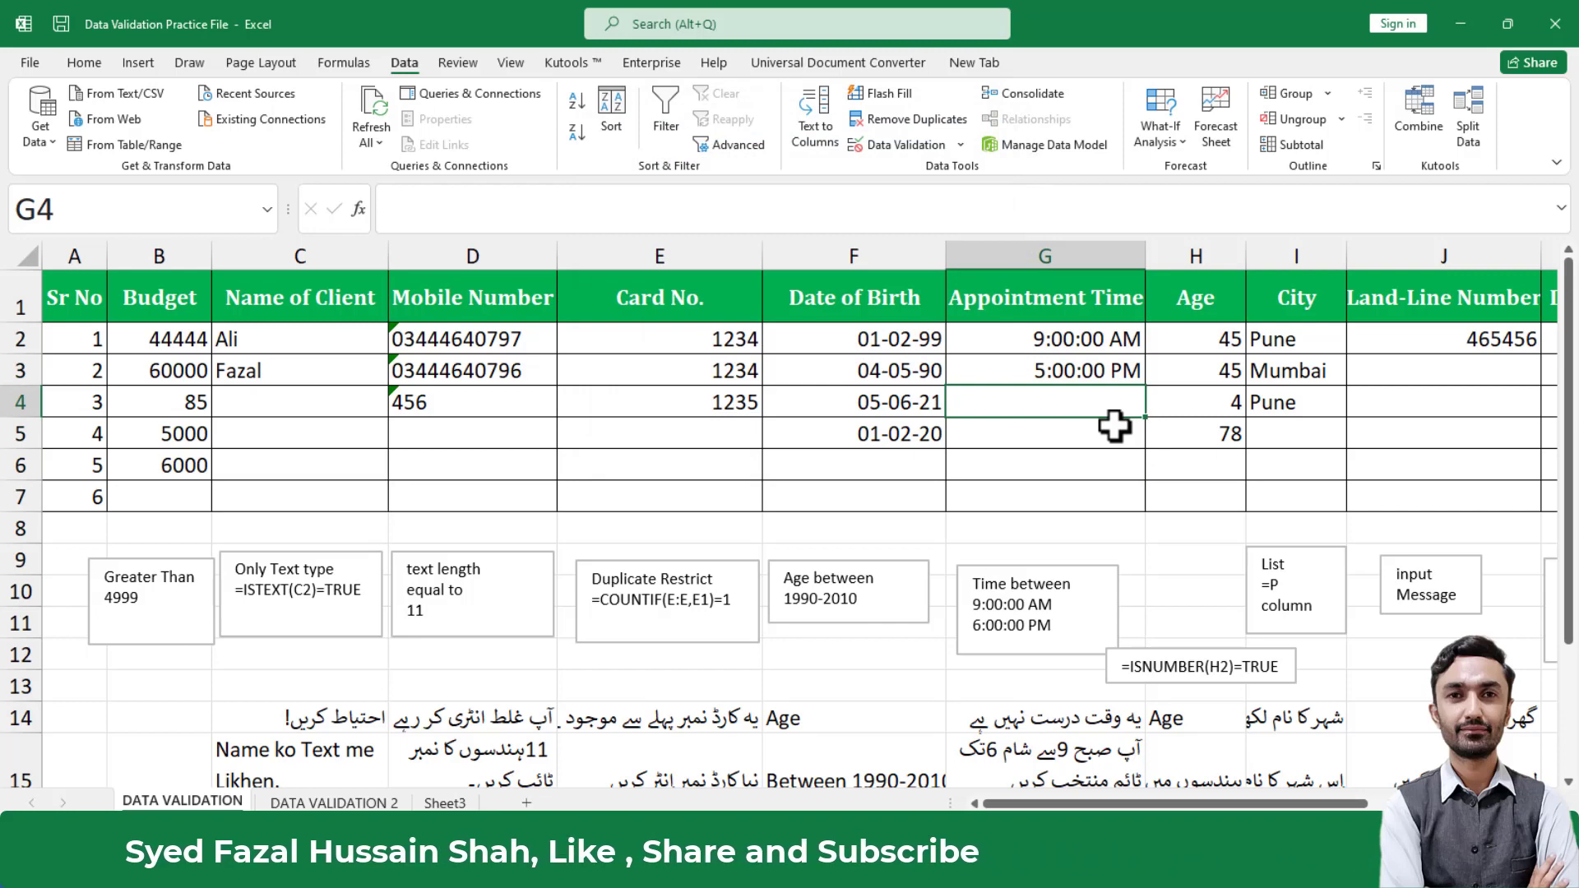
{"action": "type", "text": "10"}
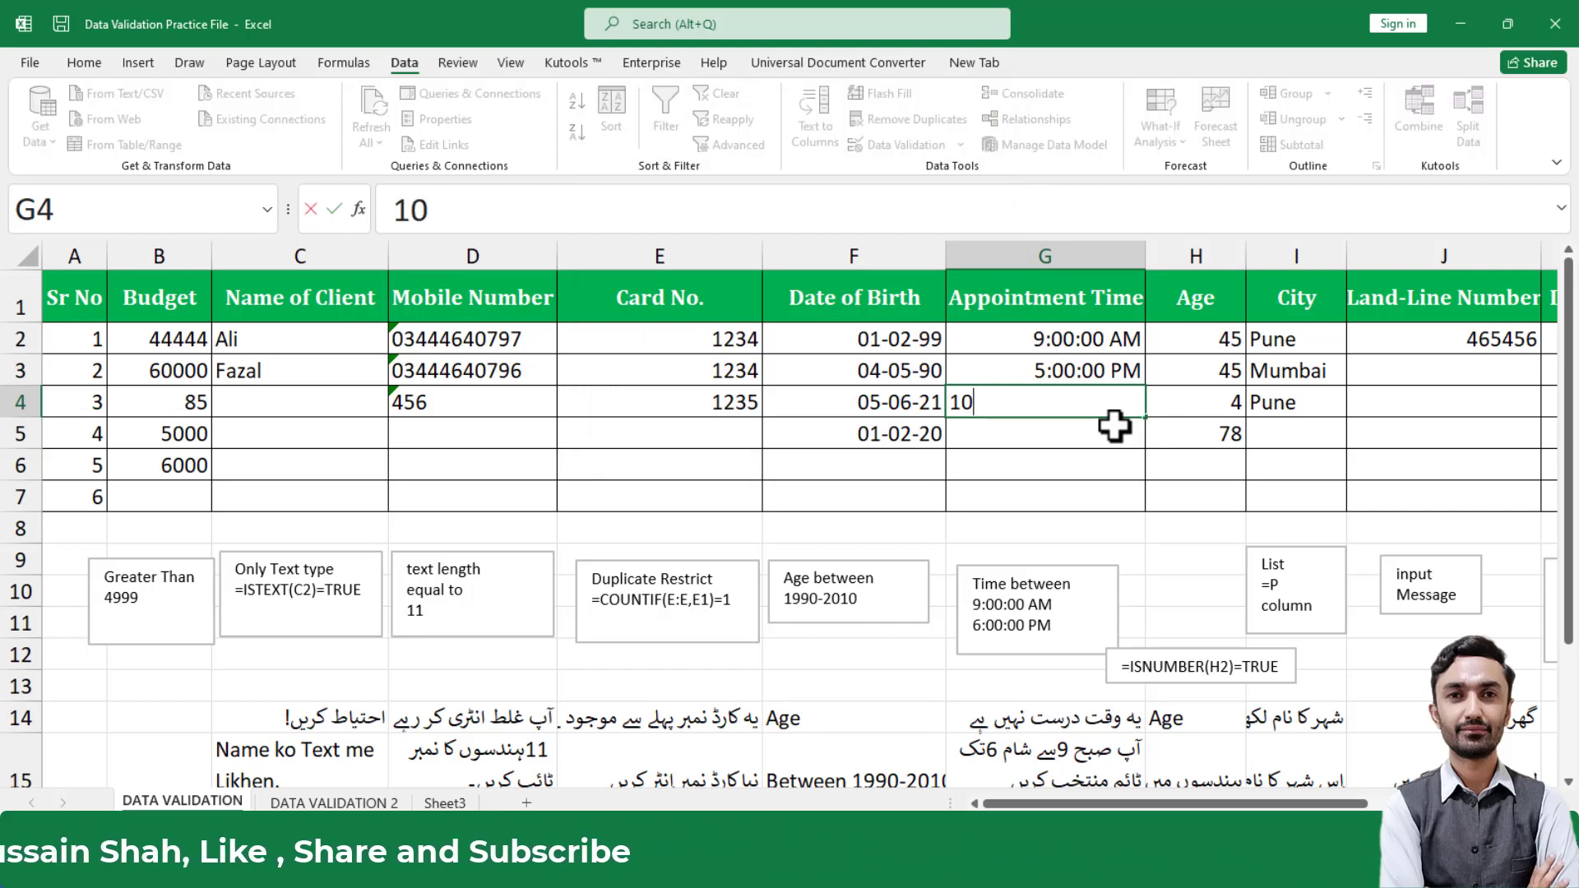
{"action": "type", "text": ":00:00 PM"}
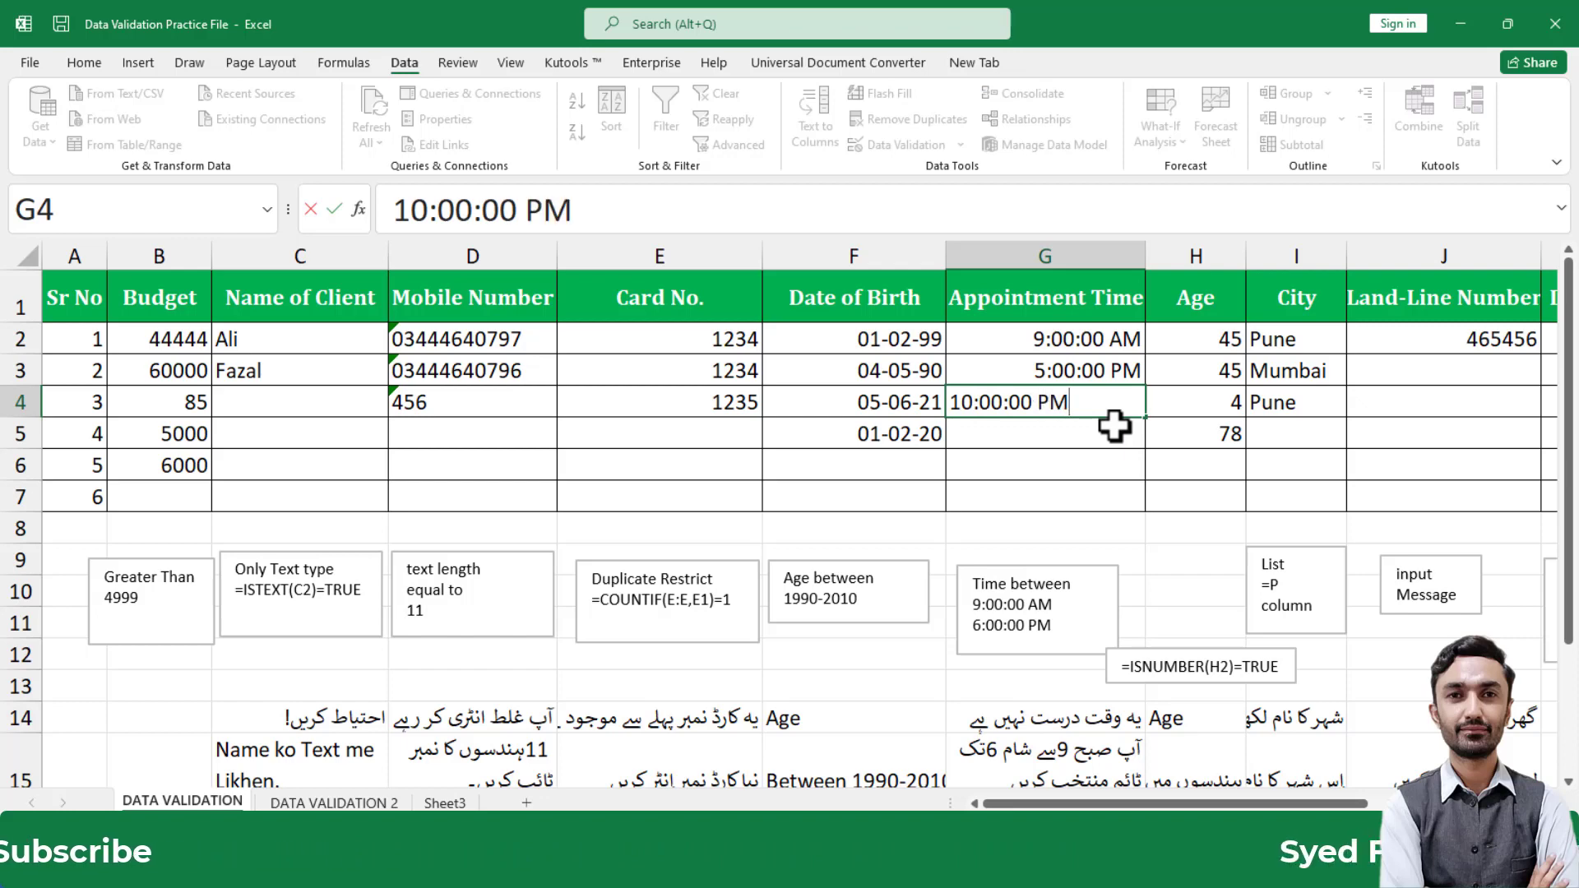
{"action": "key", "text": "Return"}
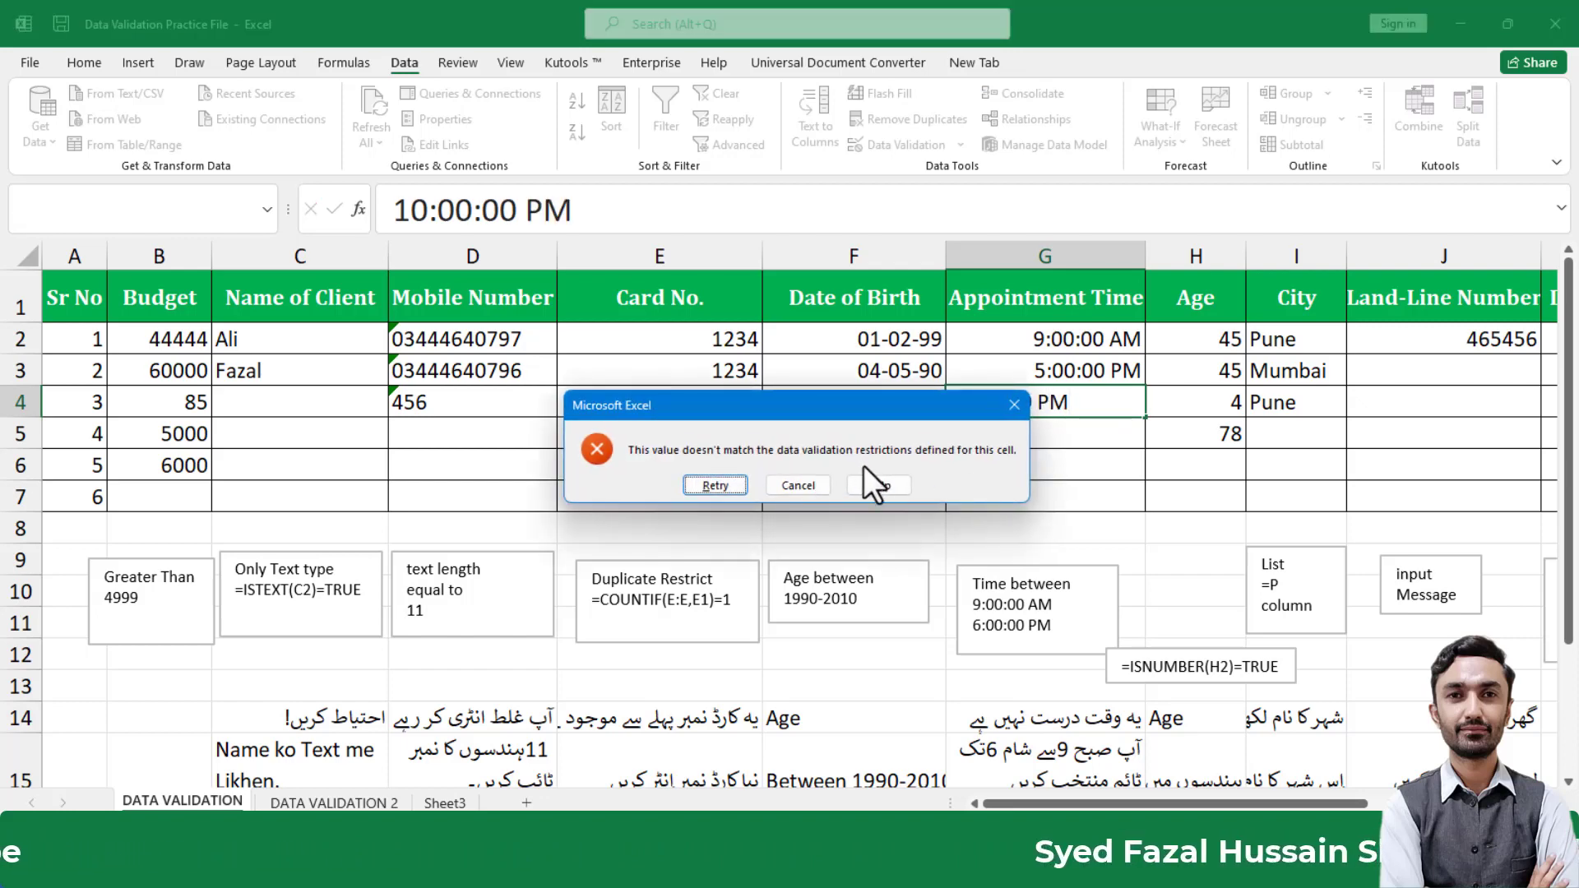
{"action": "left_click", "coordinate": [785, 487]}
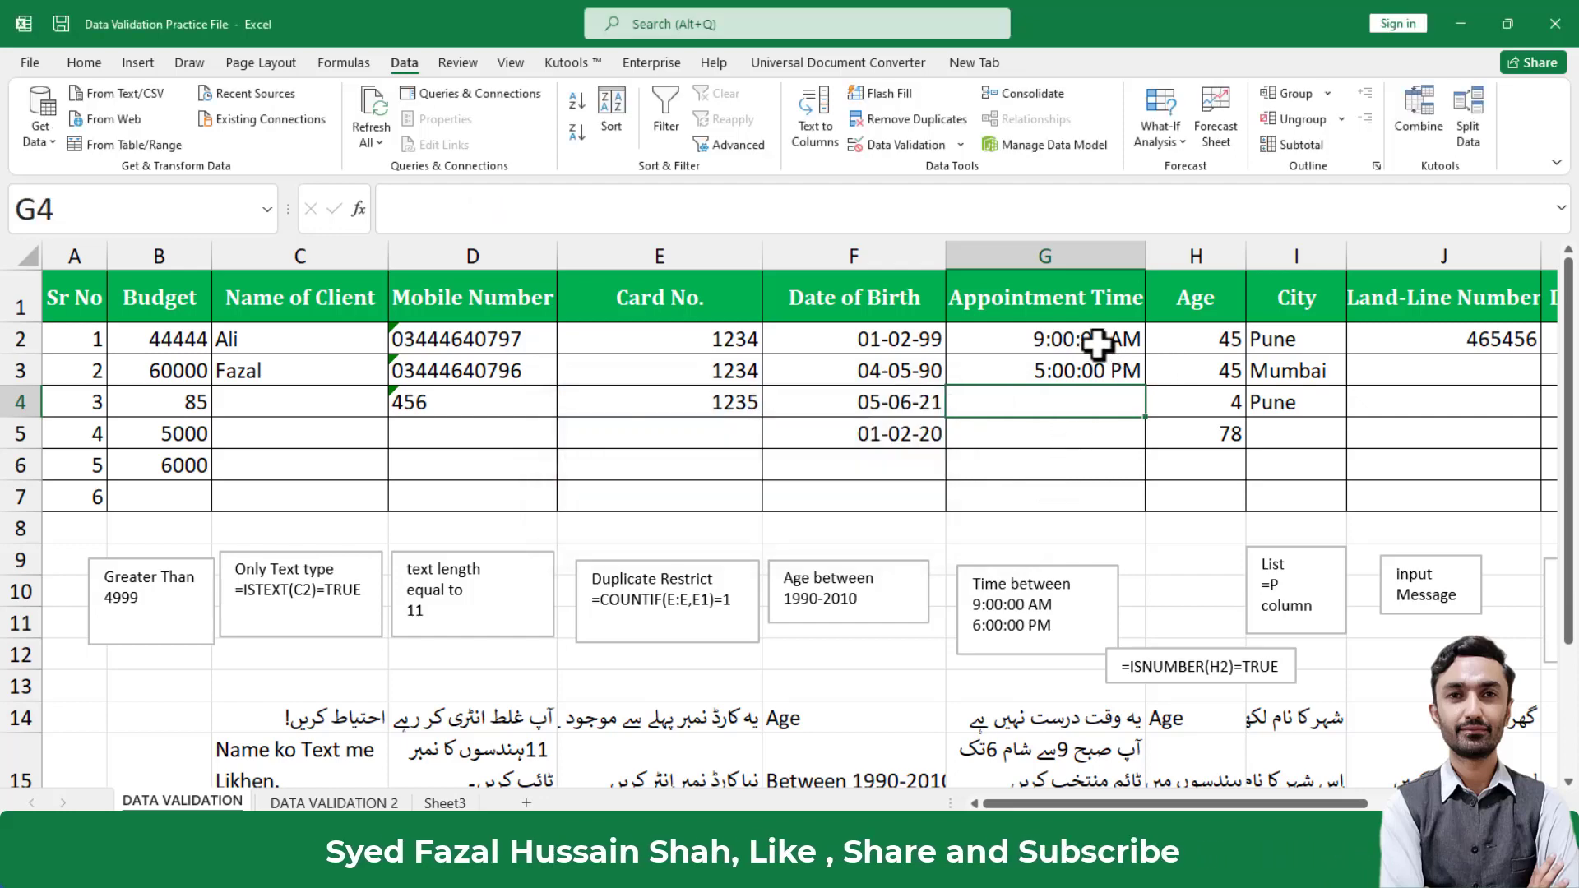
Set the G2:G7 Stop alert titled 'Time' with message '9 se 6 baje take choose karen'
{"action": "left_click_drag", "start_coordinate": [1098, 344], "coordinate": [1072, 494]}
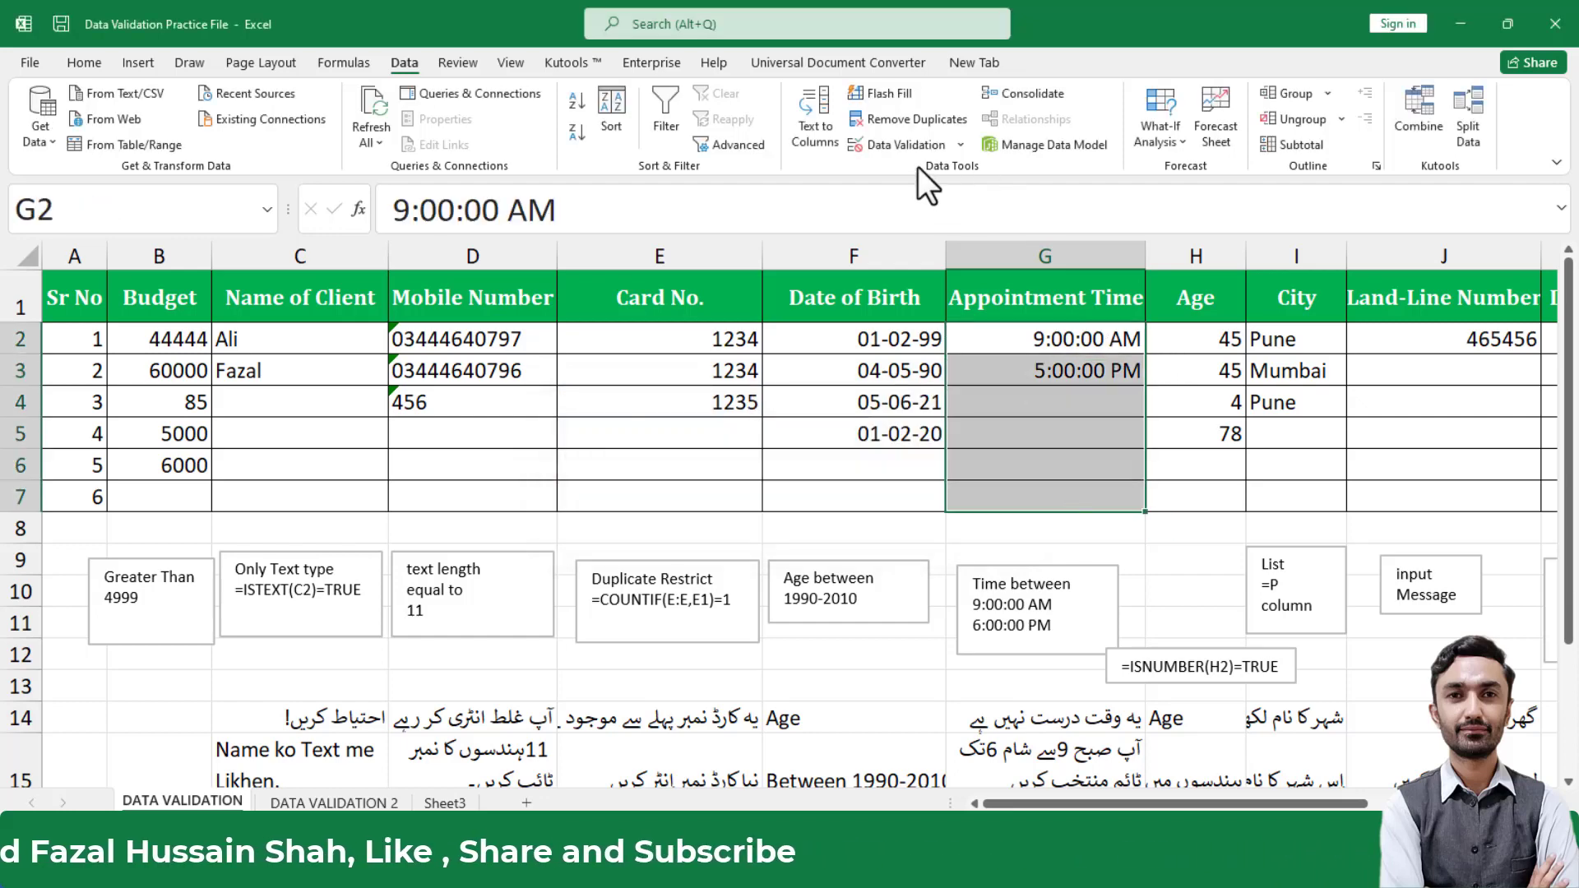
{"action": "left_click", "coordinate": [906, 147]}
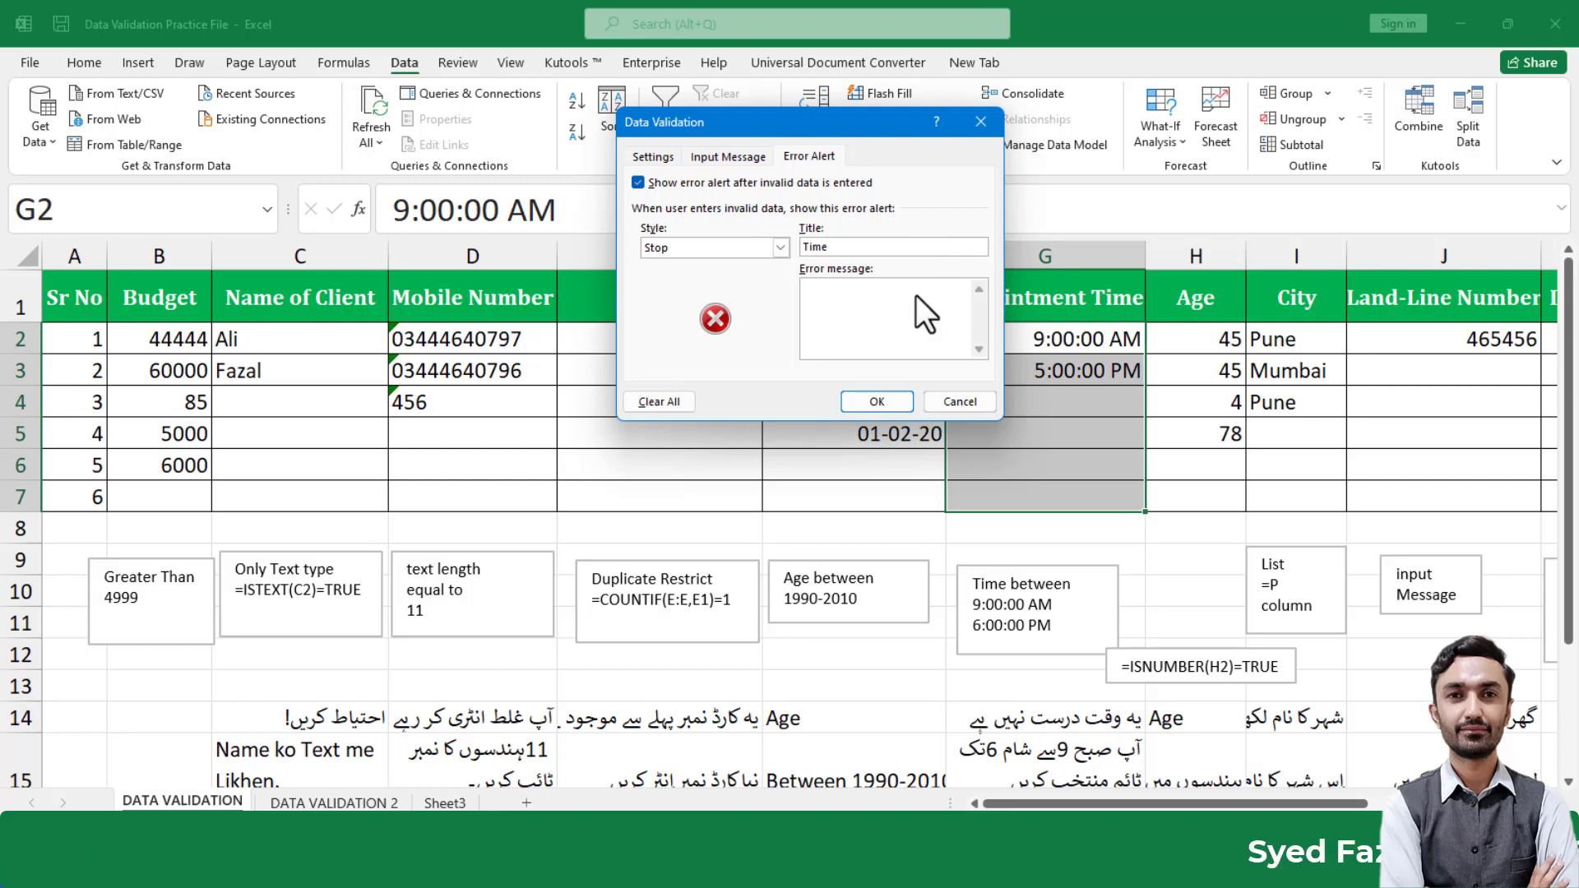
{"action": "type", "text": "9"}
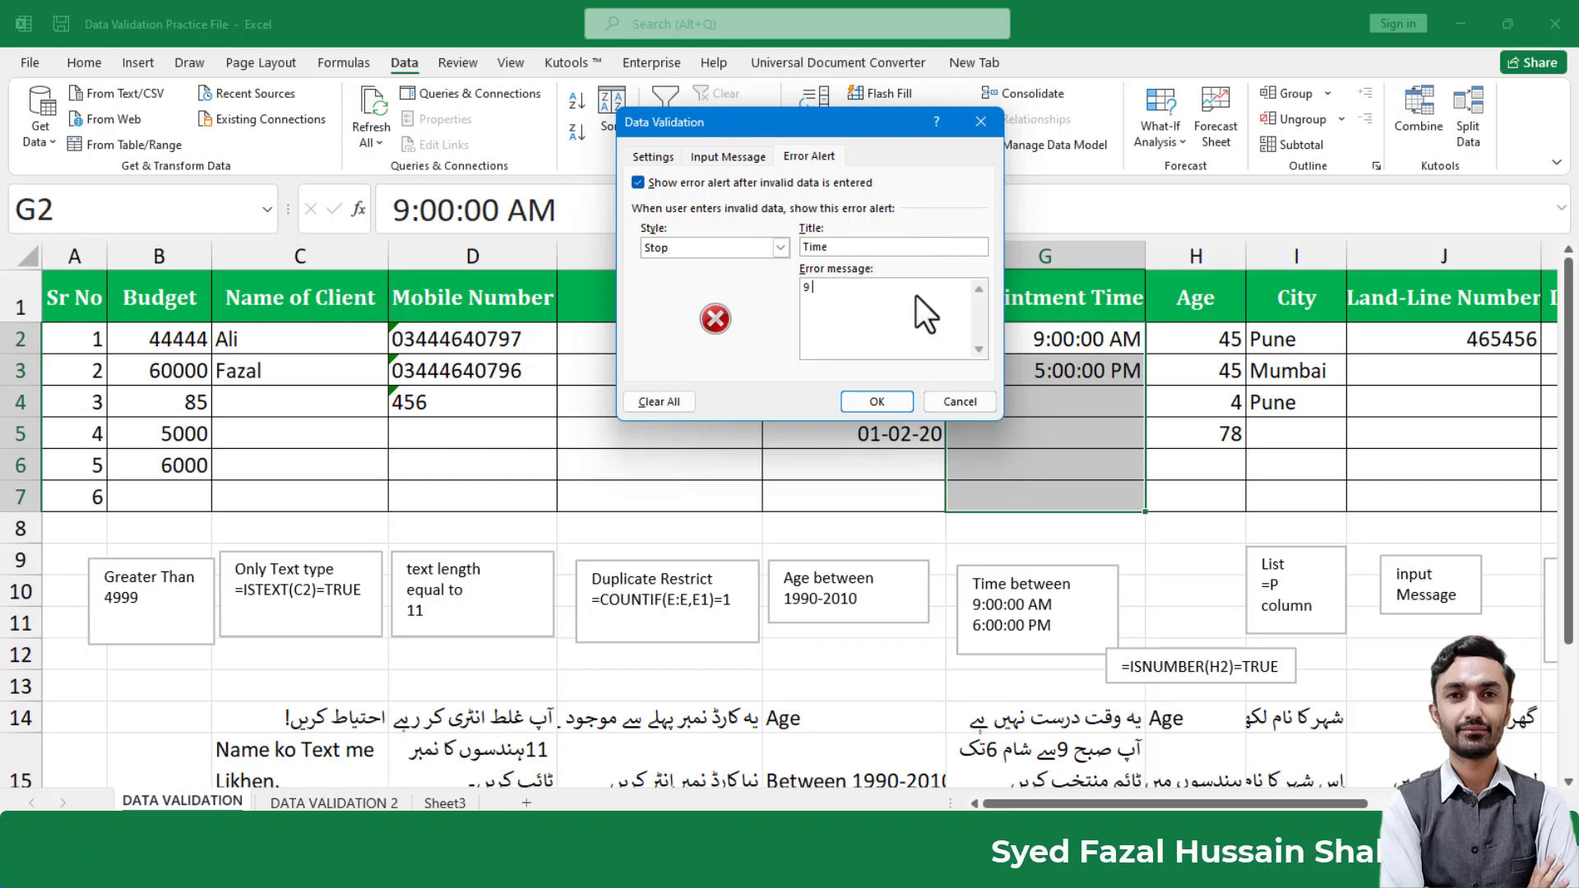
{"action": "type", "text": " se"}
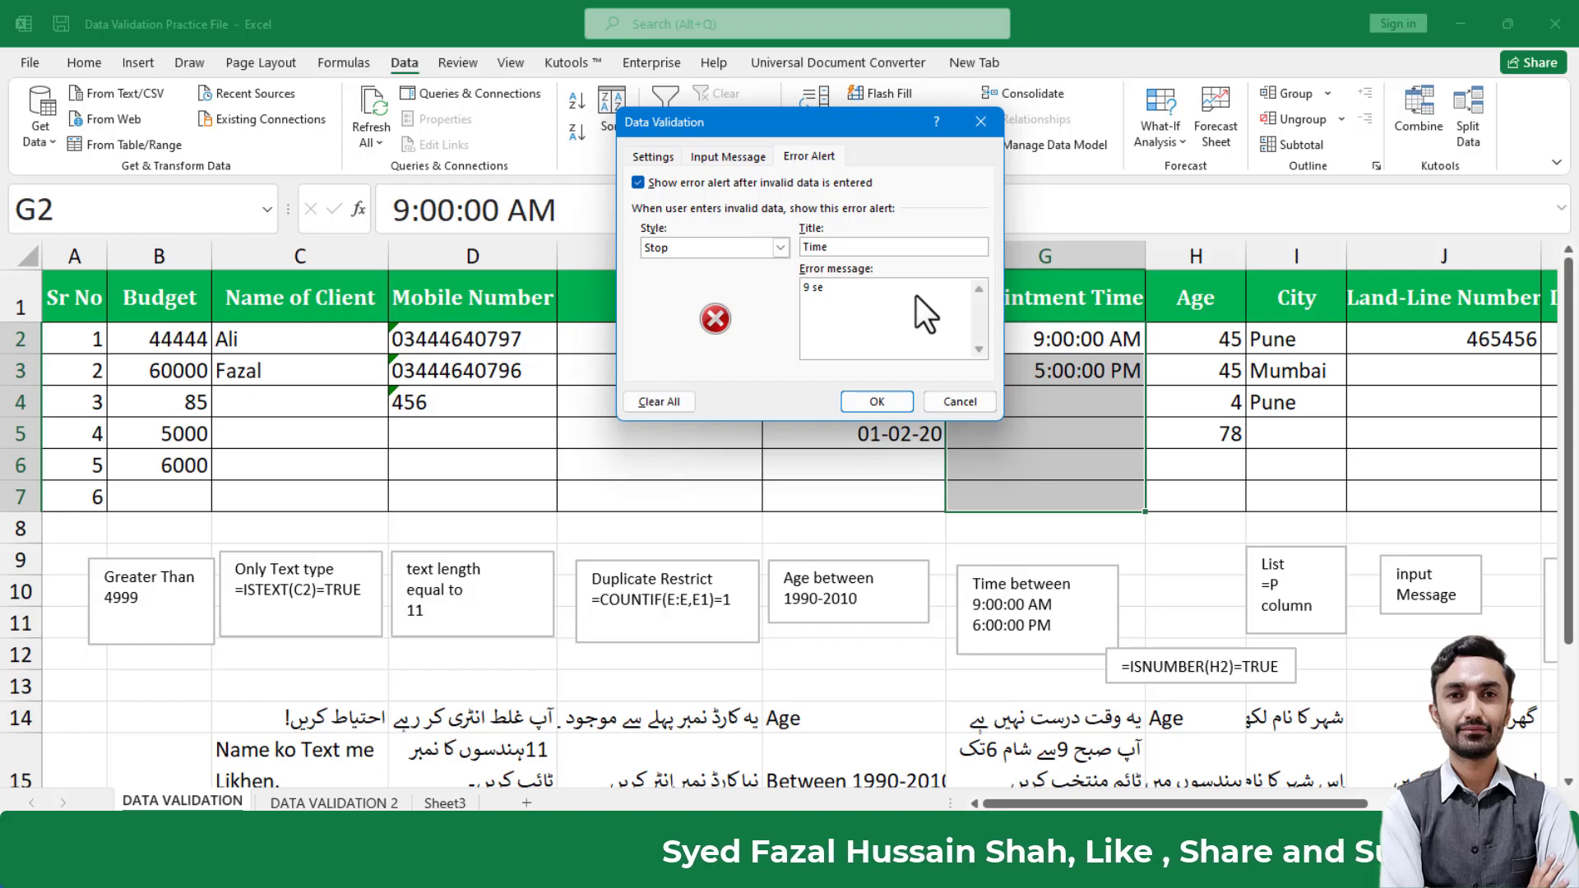
{"action": "type", "text": " 6 baje ta"}
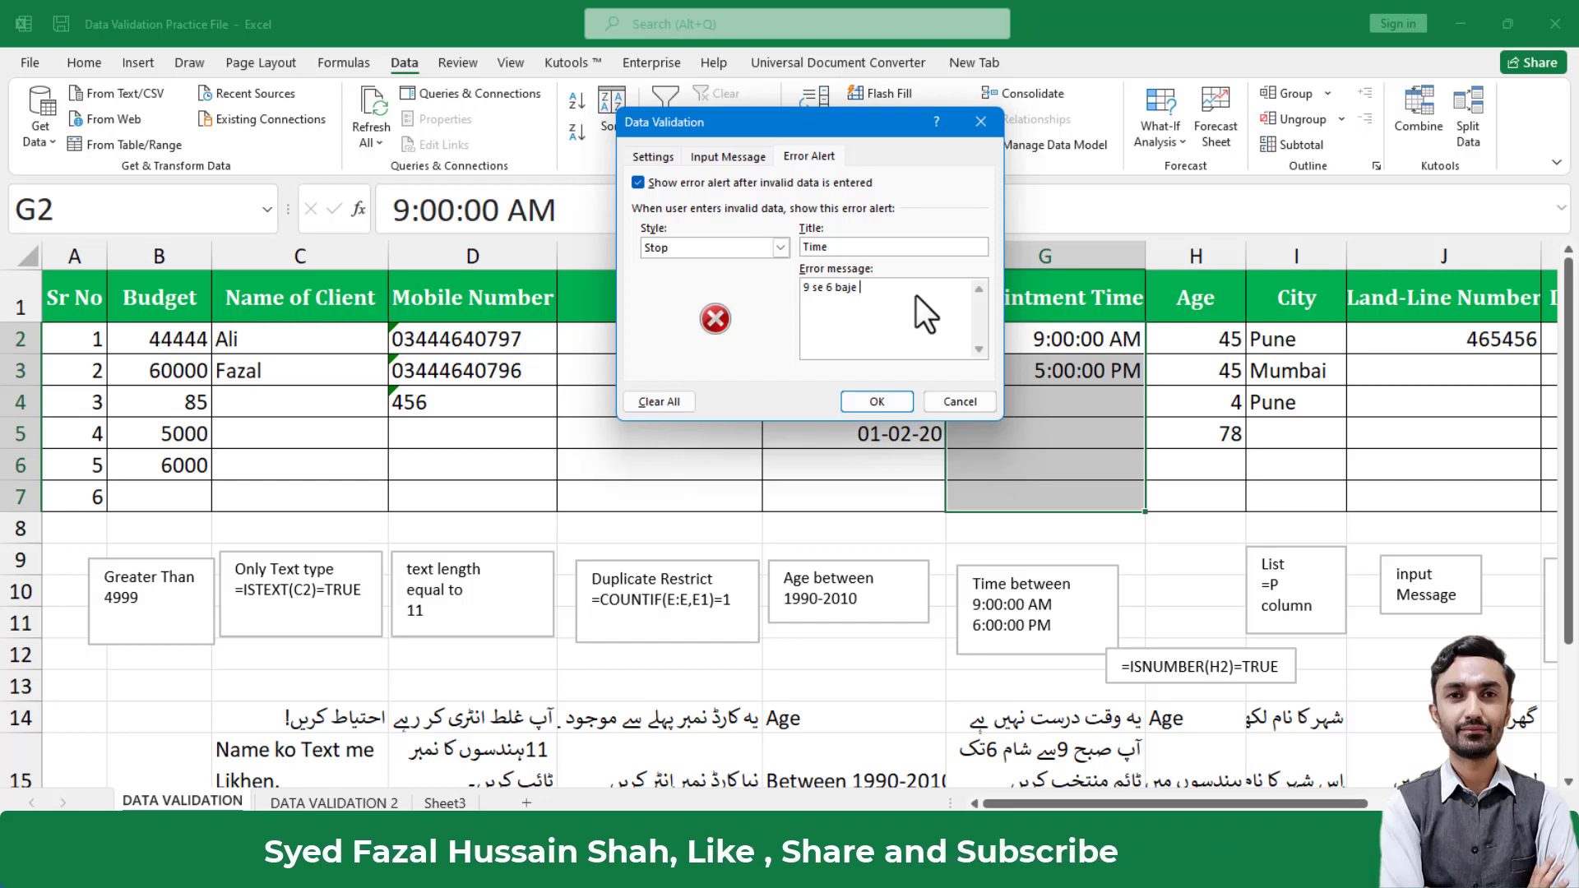
{"action": "type", "text": "ke choo"}
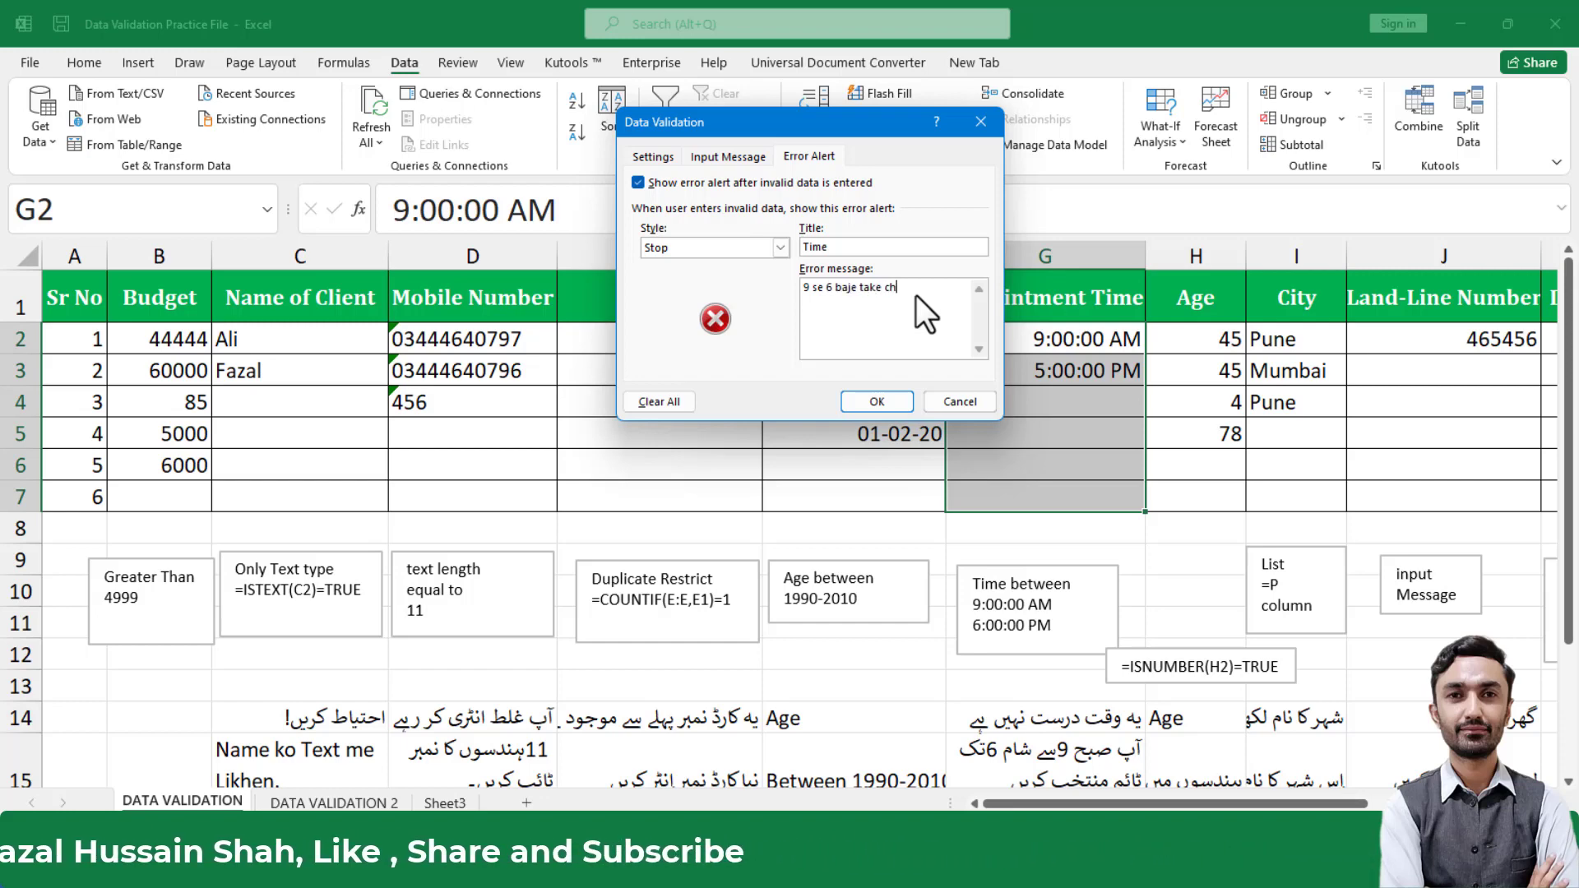
{"action": "type", "text": "se karen"}
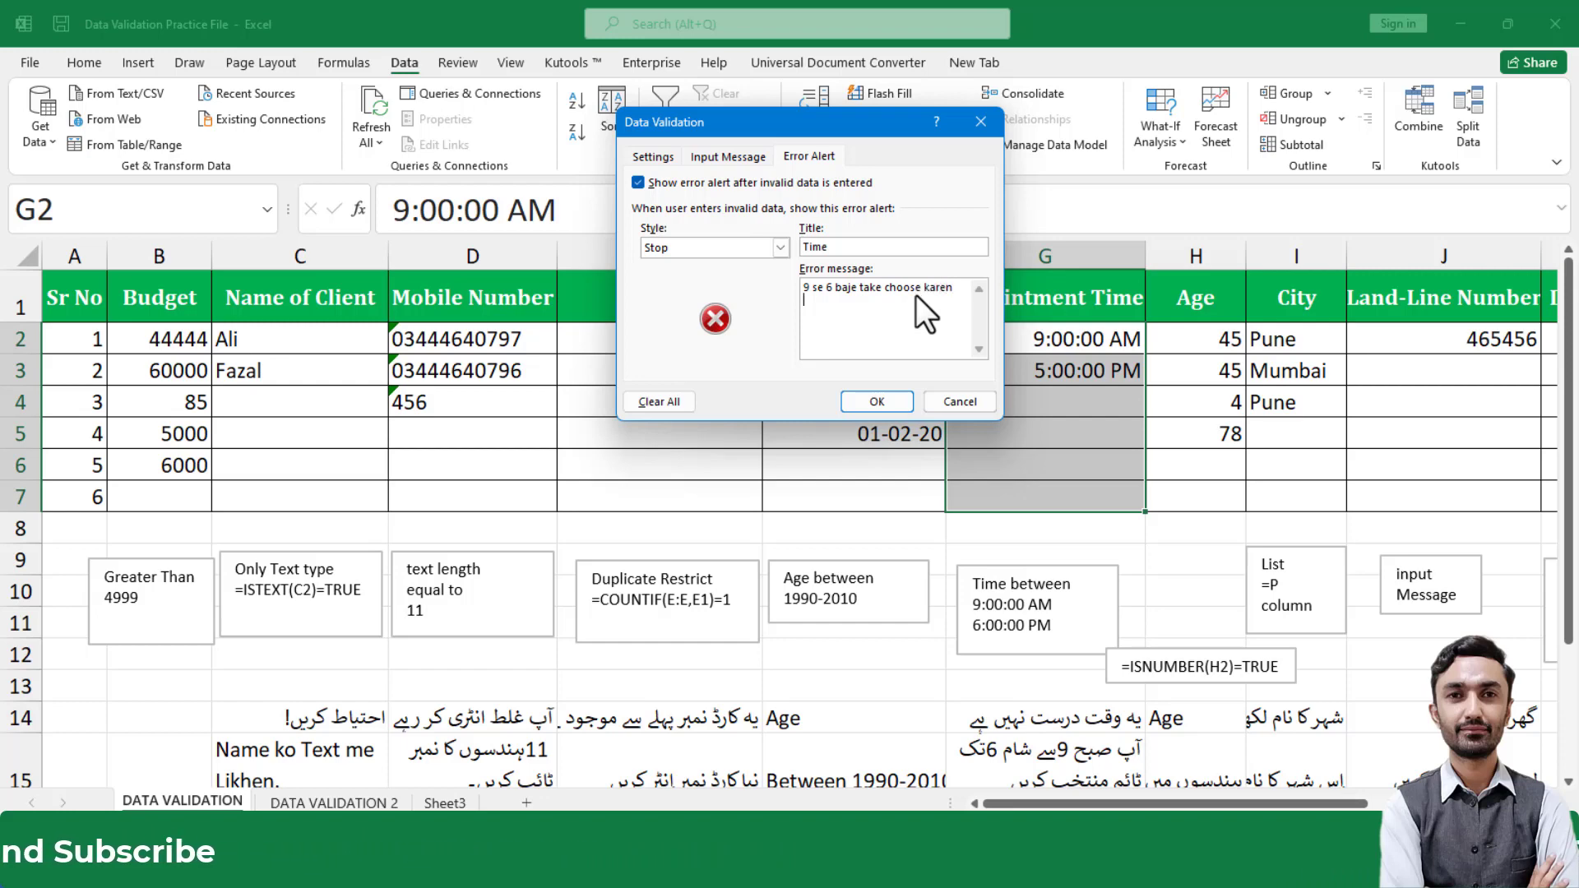
{"action": "left_click", "coordinate": [892, 400]}
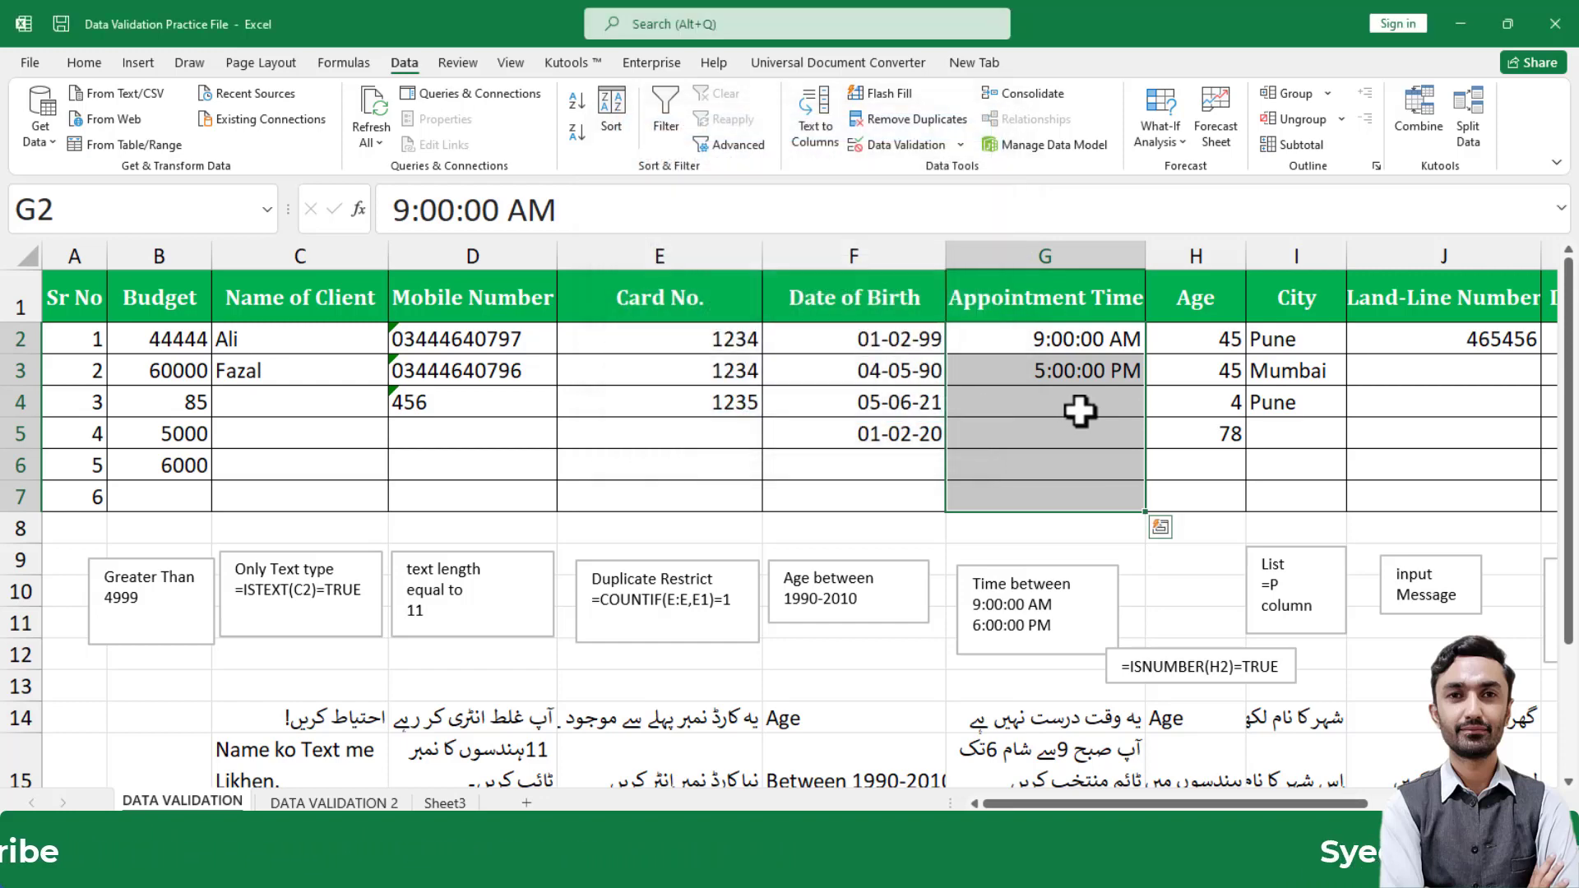
{"action": "left_click", "coordinate": [1078, 409]}
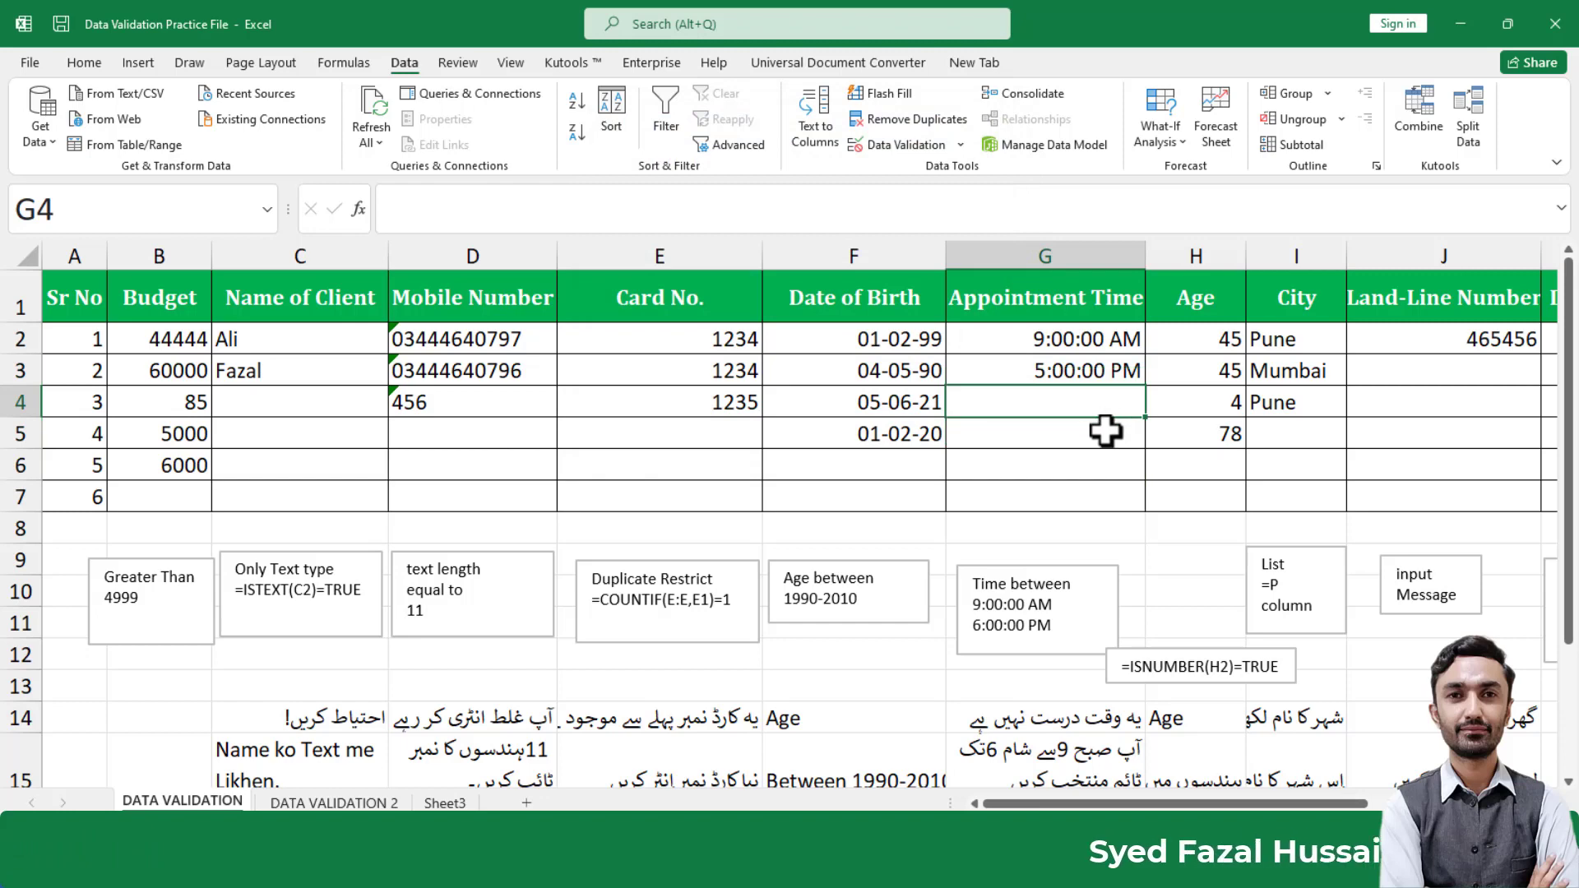
{"action": "type", "text": "6"}
{"action": "key", "text": "Return"}
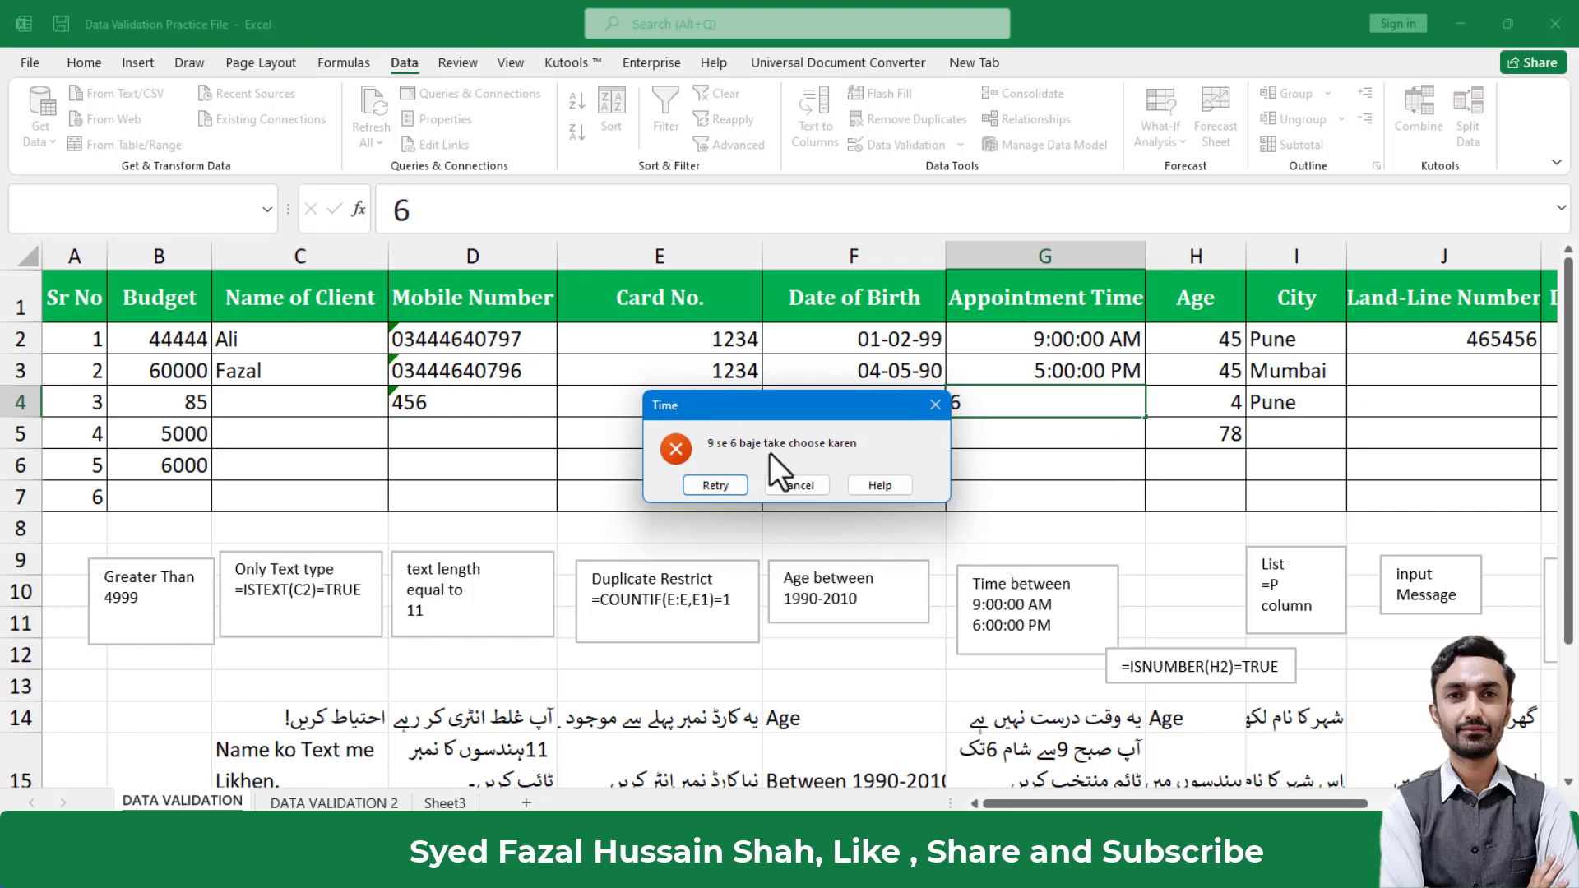
{"action": "left_click", "coordinate": [795, 484]}
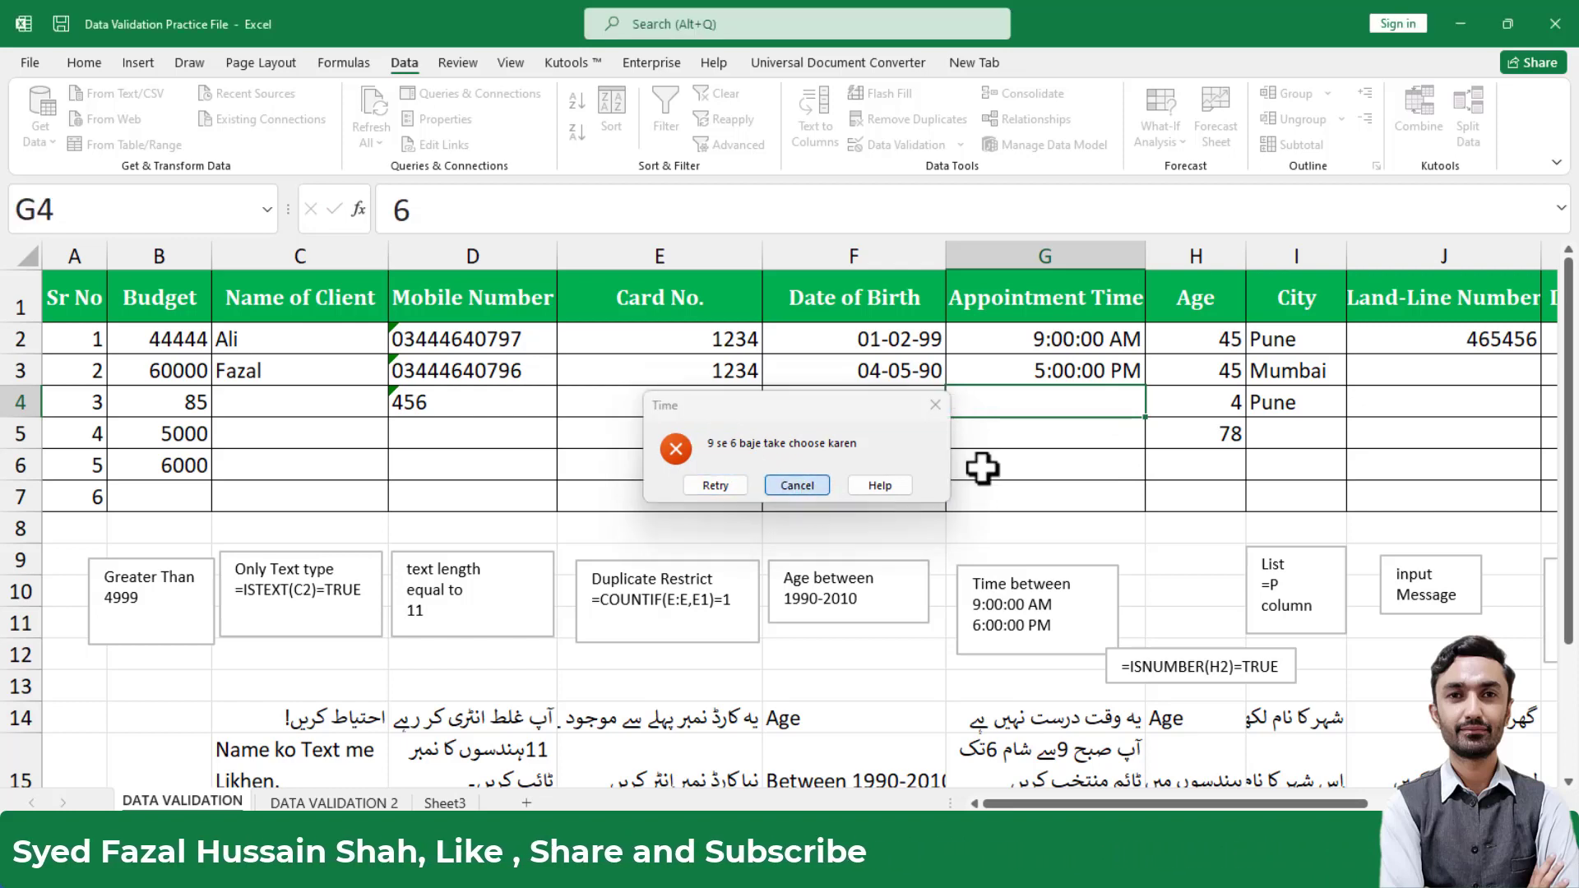
{"action": "left_click", "coordinate": [1191, 463]}
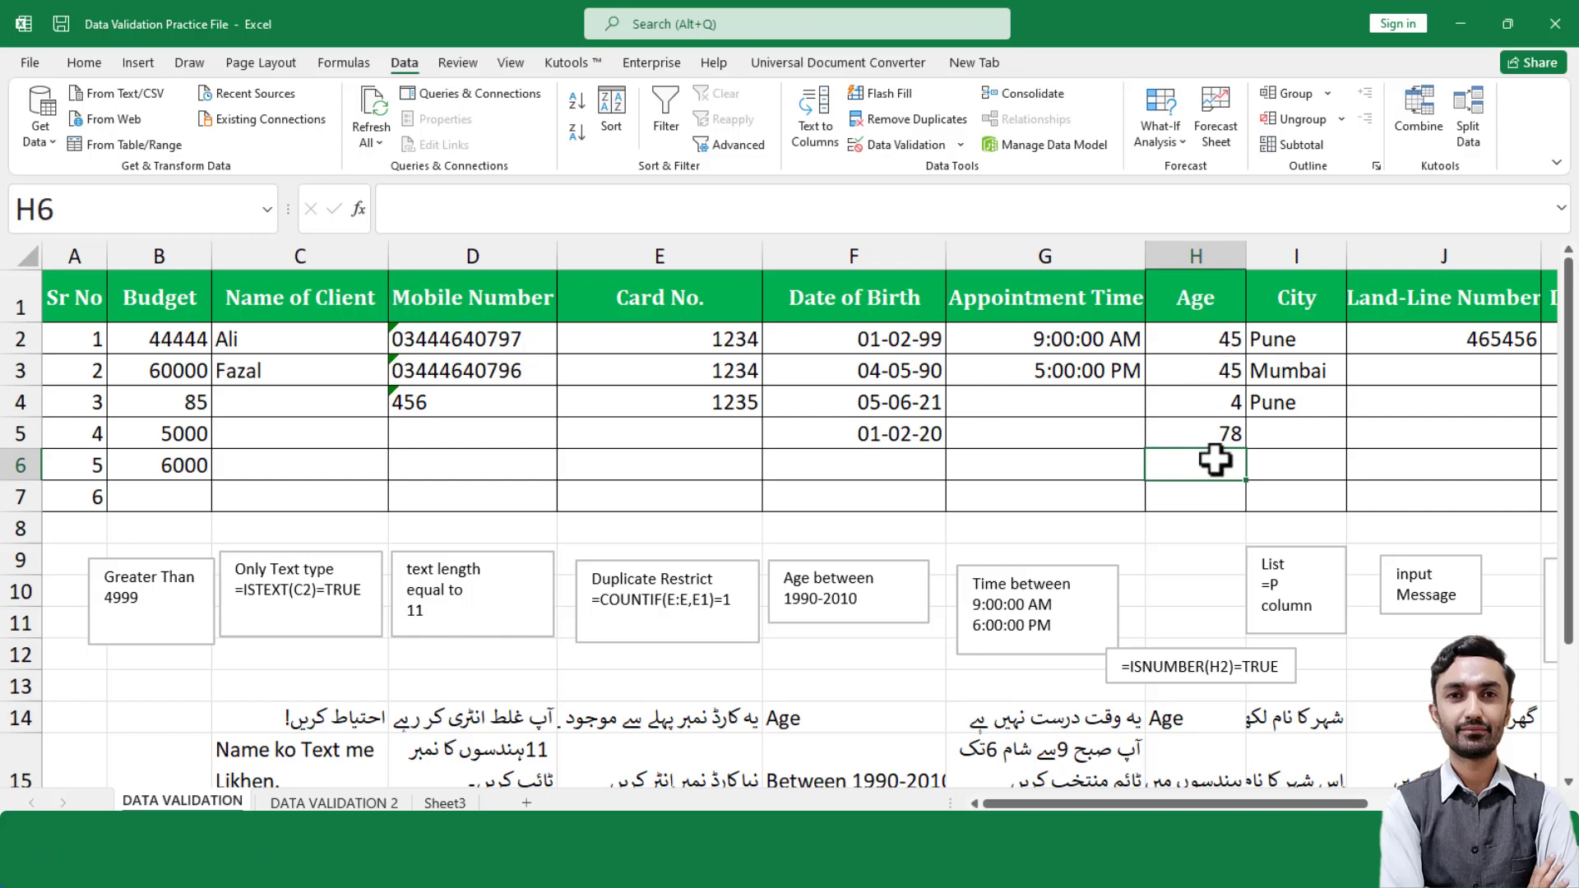
Enter the non-numeric test value gdsf in Age cell H6
{"action": "type", "text": "gdsf"}
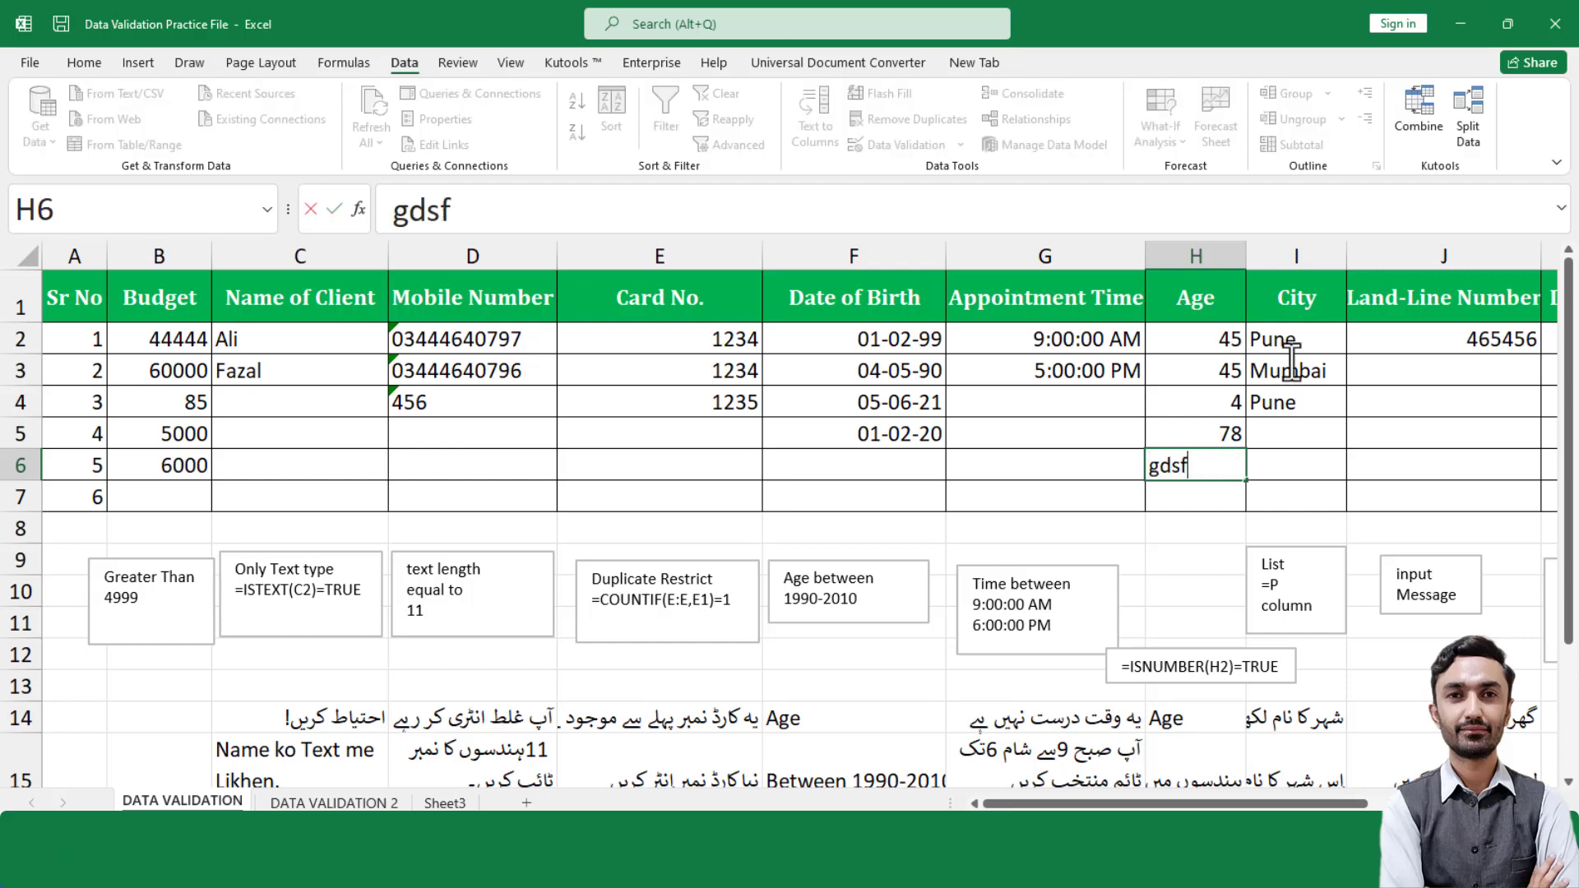
{"action": "left_click", "coordinate": [1342, 487]}
{"action": "left_click", "coordinate": [1189, 465]}
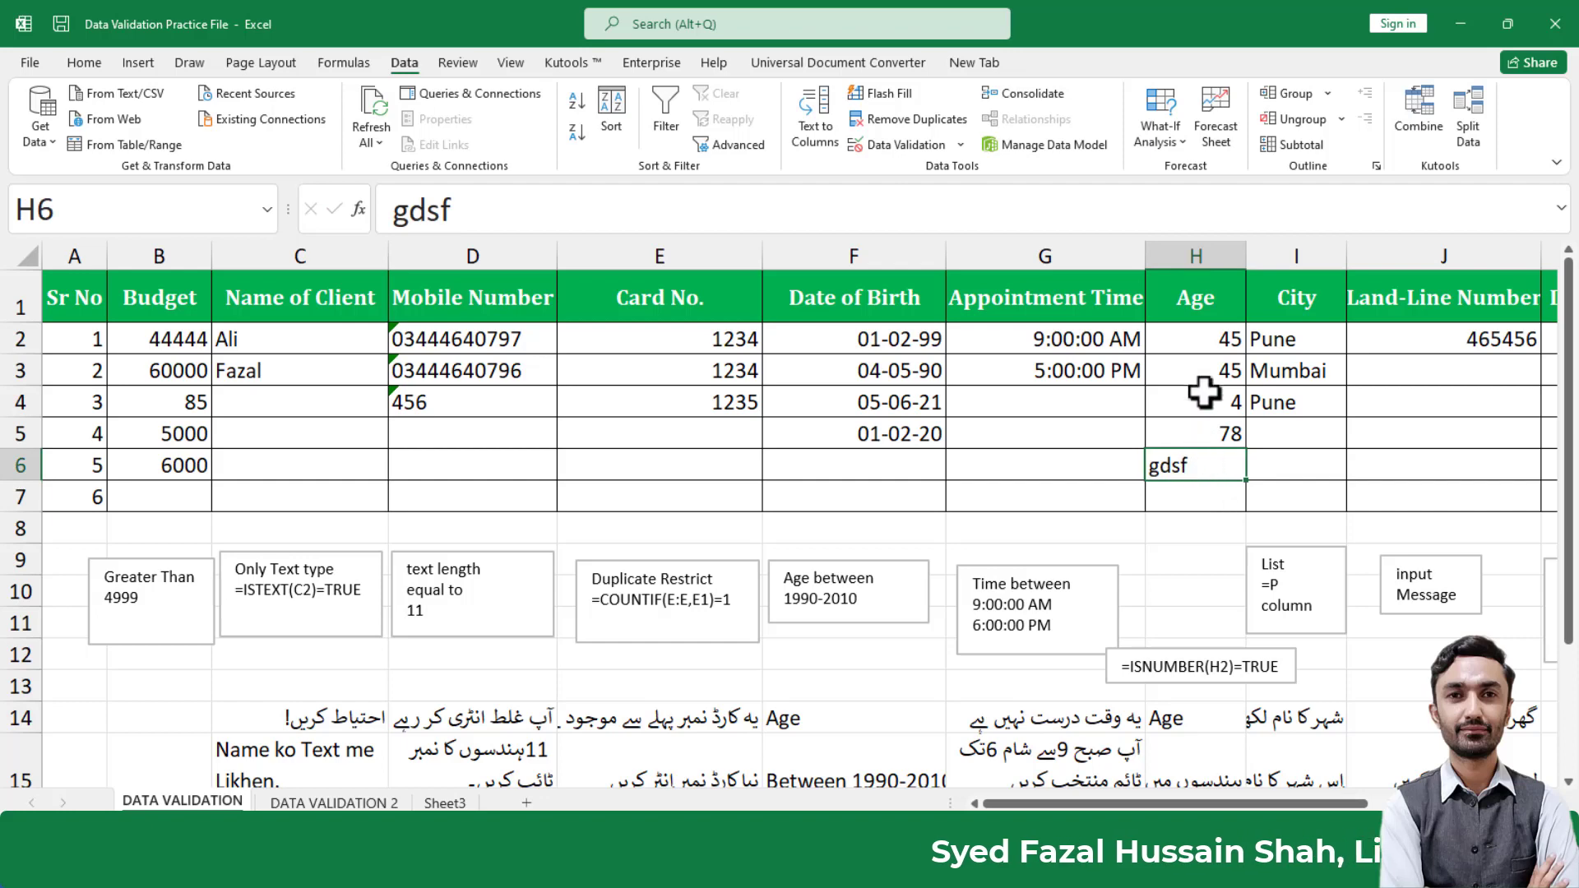
Give Age cells H2:H7 a Custom validation rule and begin its =ISNUMBER formula
{"action": "left_click_drag", "start_coordinate": [1205, 349], "coordinate": [1198, 497]}
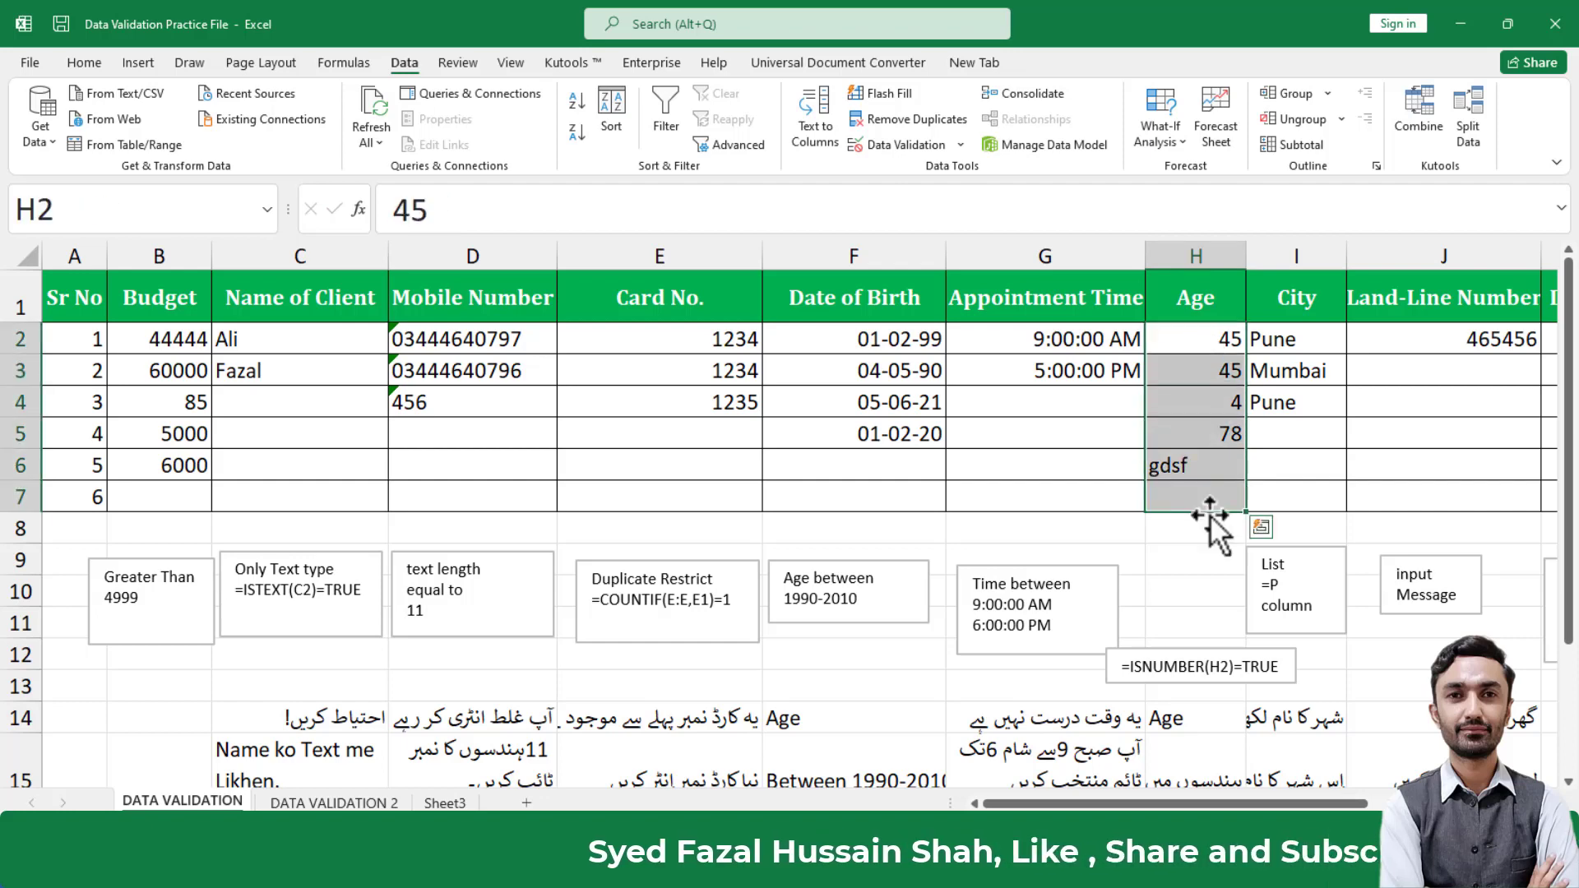
{"action": "left_click", "coordinate": [897, 144]}
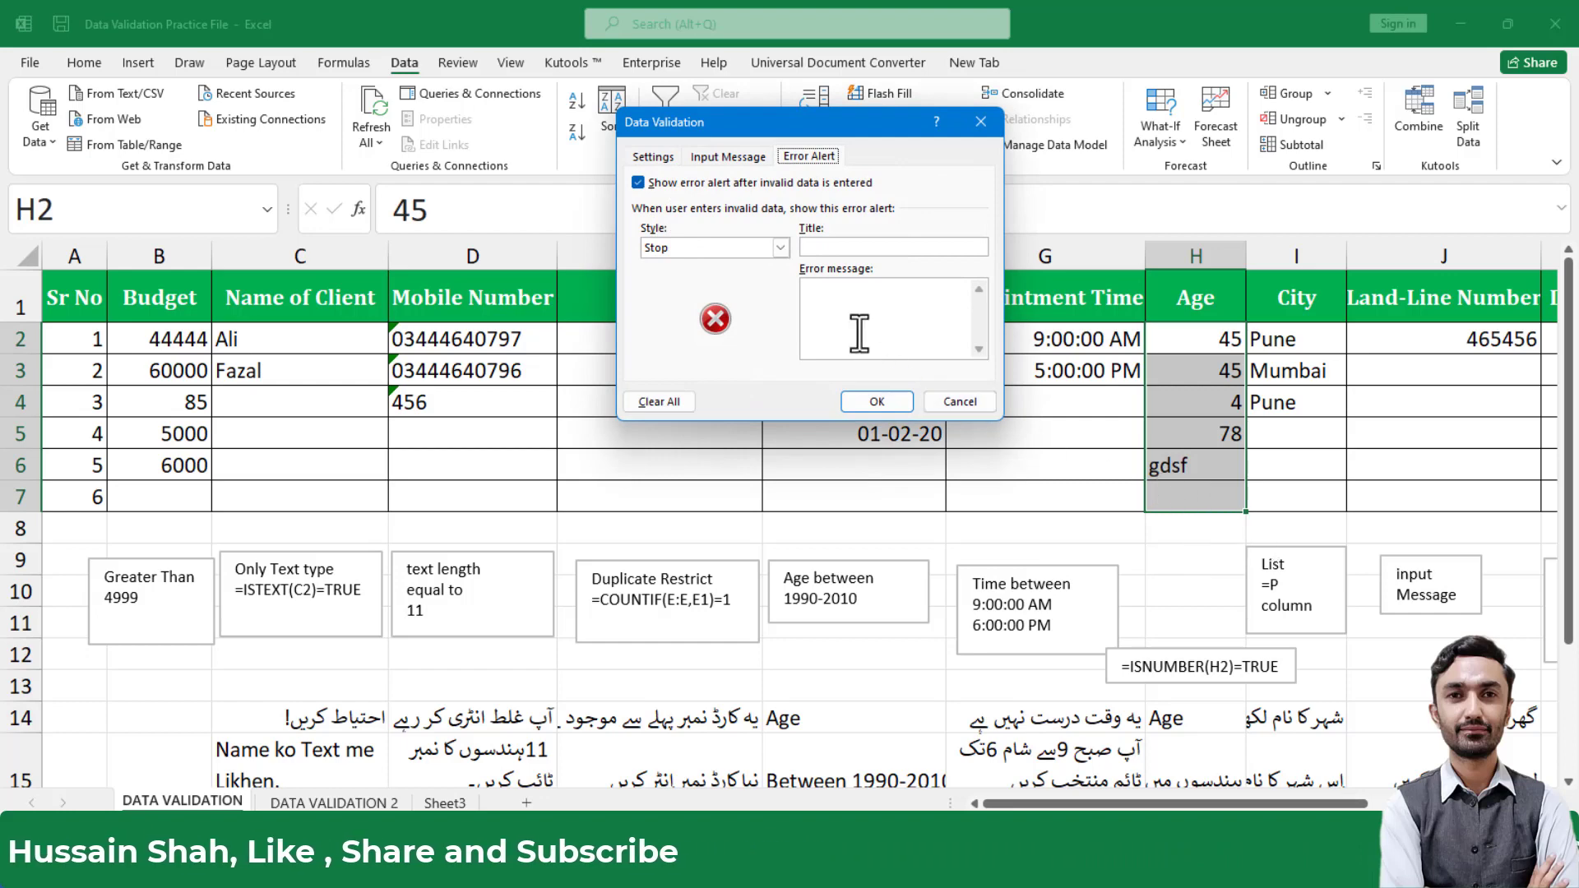
{"action": "left_click", "coordinate": [655, 156]}
{"action": "left_click", "coordinate": [663, 217]}
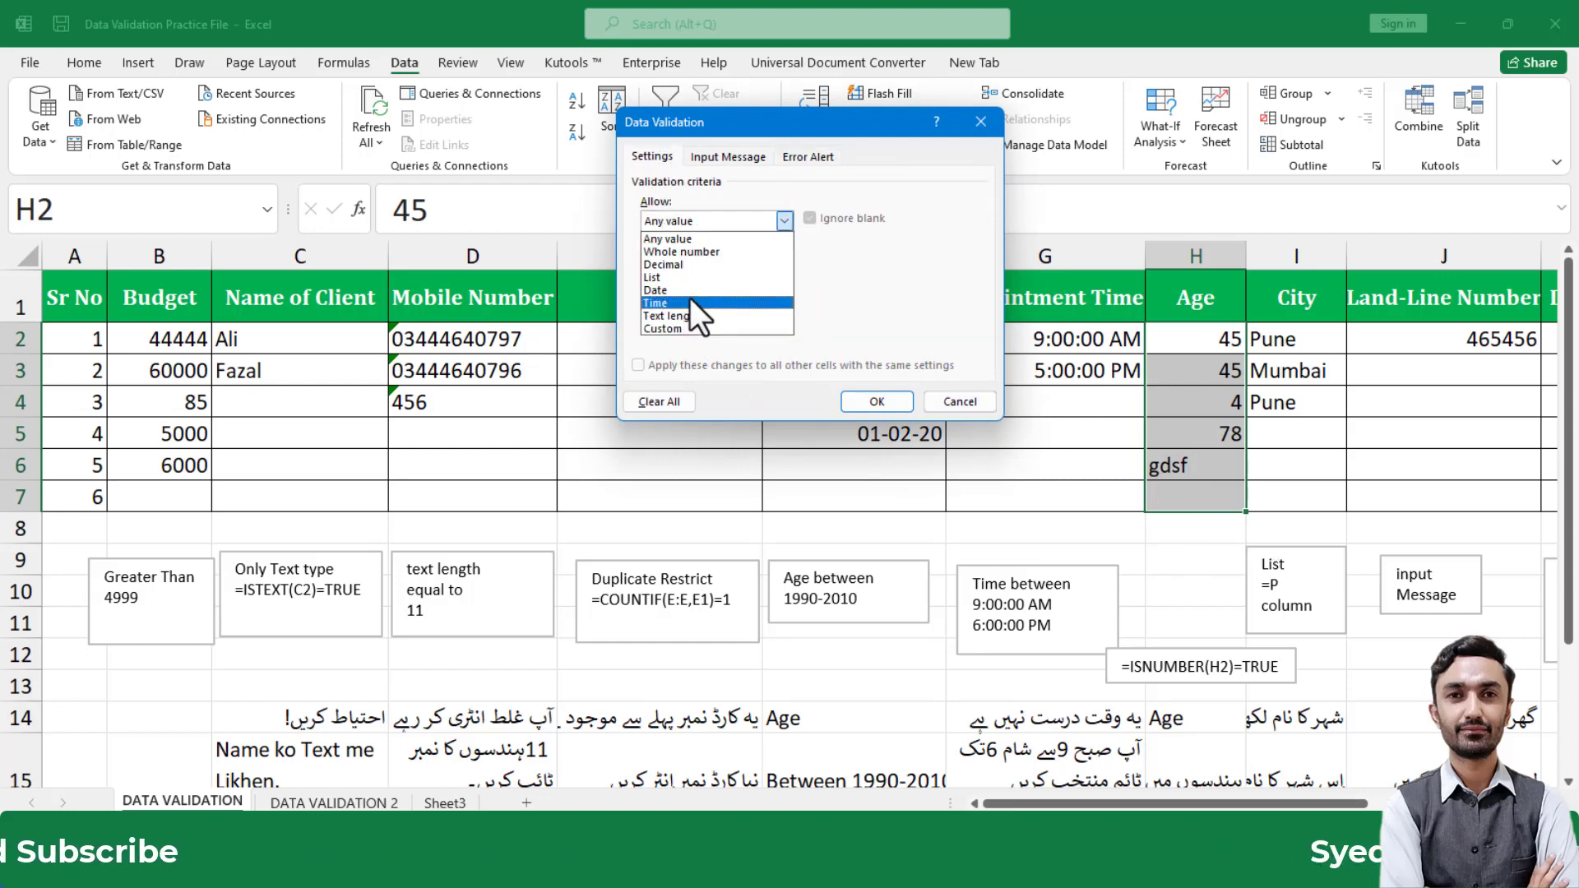
{"action": "left_click", "coordinate": [686, 330]}
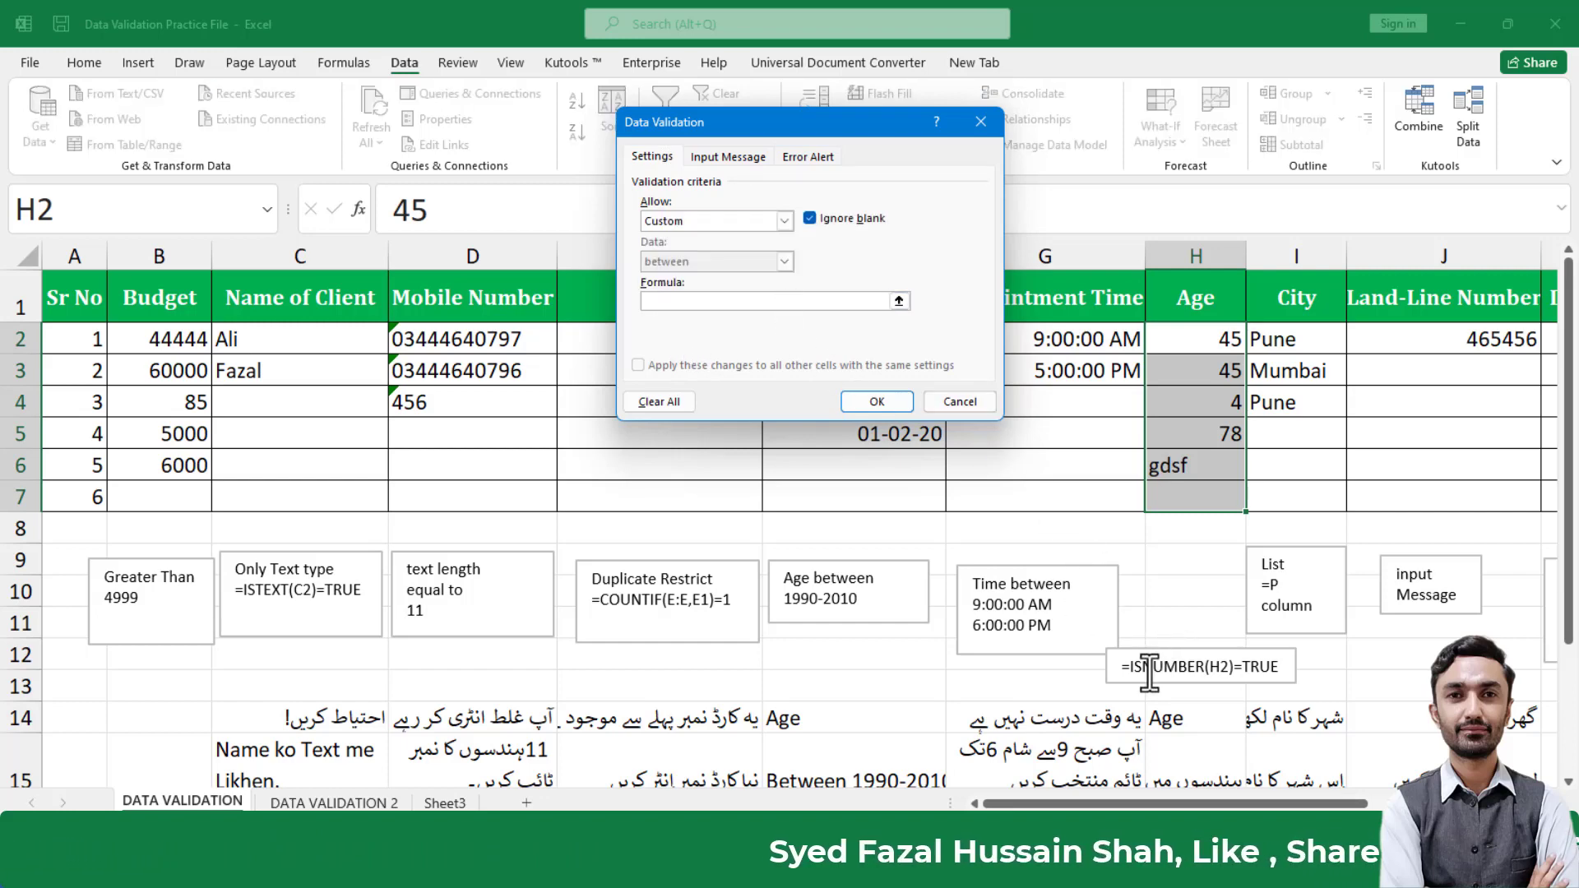
{"action": "left_click", "coordinate": [768, 301]}
{"action": "type", "text": "="}
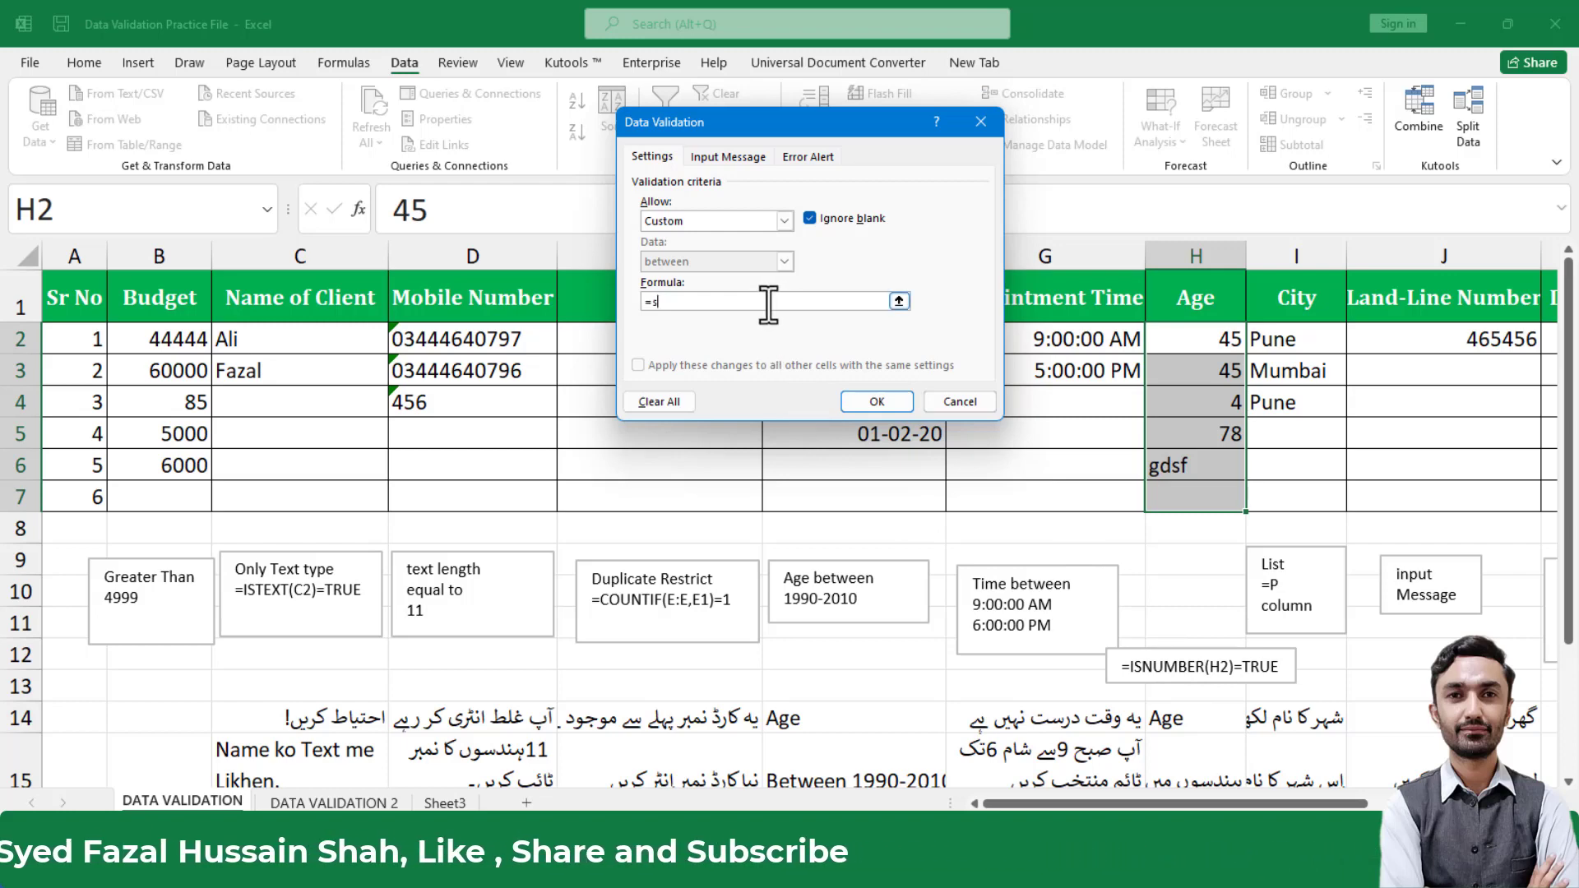
{"action": "type", "text": "isnumber(h2"}
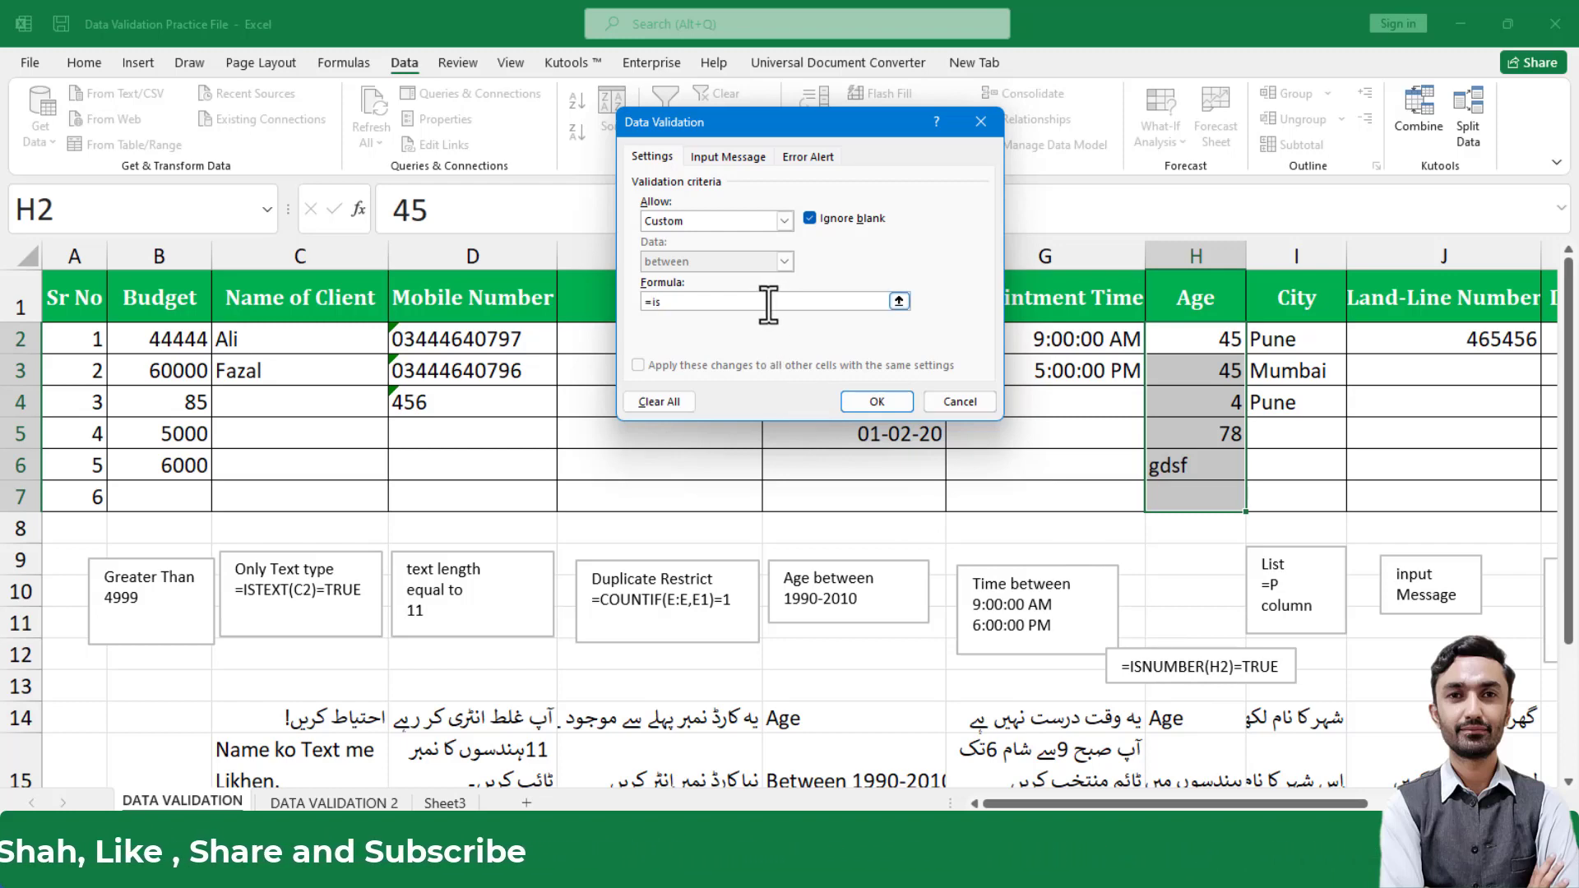
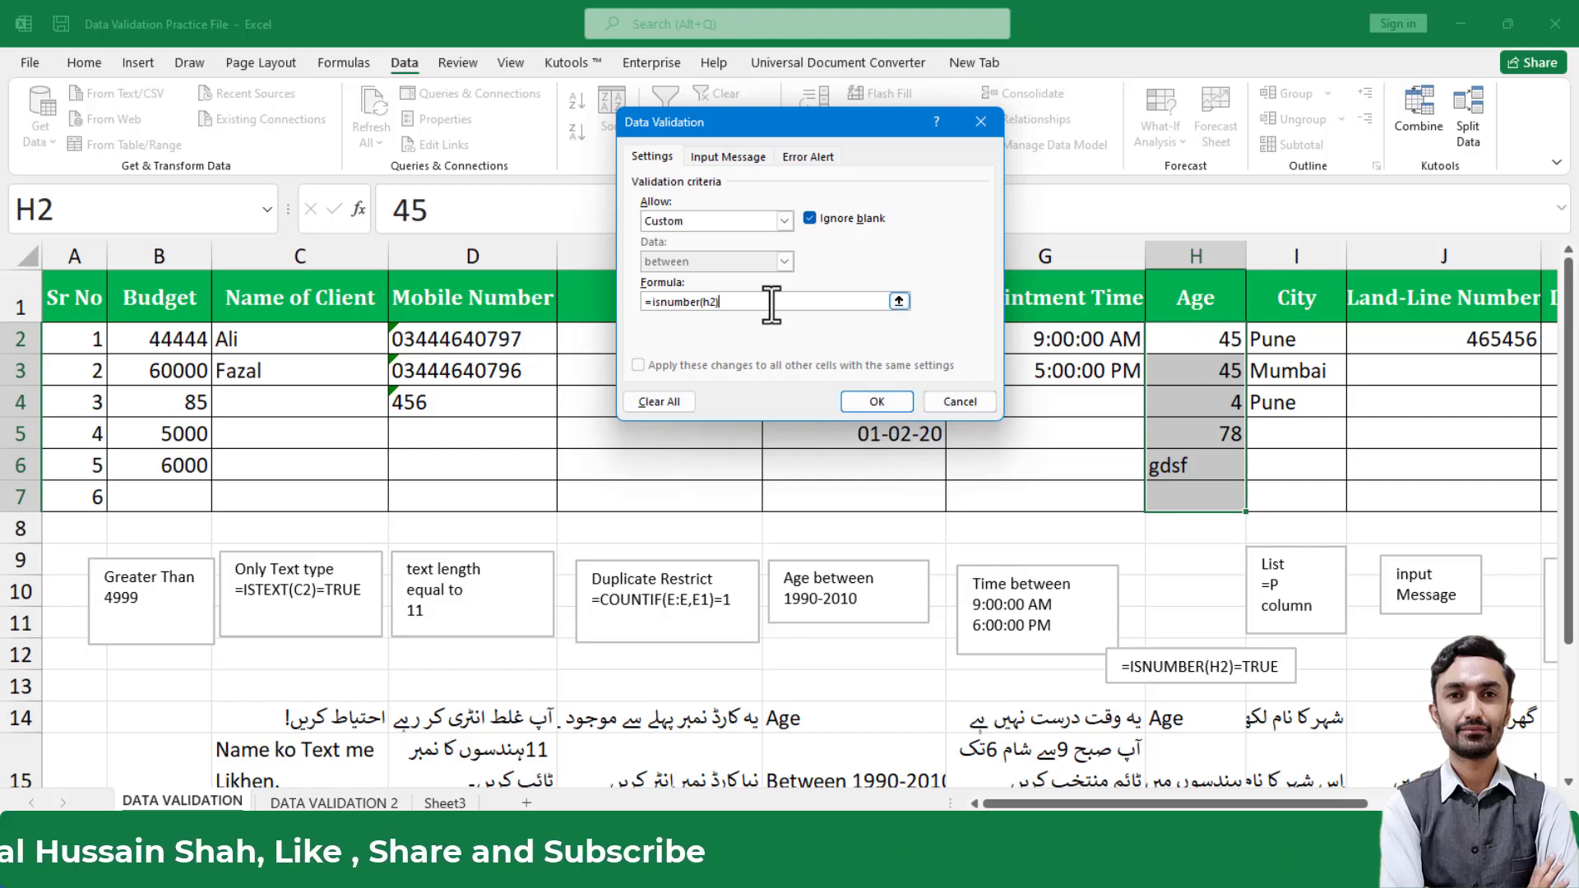
Apply the ISNUMBER rule to H2:H7 and confirm the text 'sdfg' is rejected in H7
{"action": "left_click", "coordinate": [873, 402]}
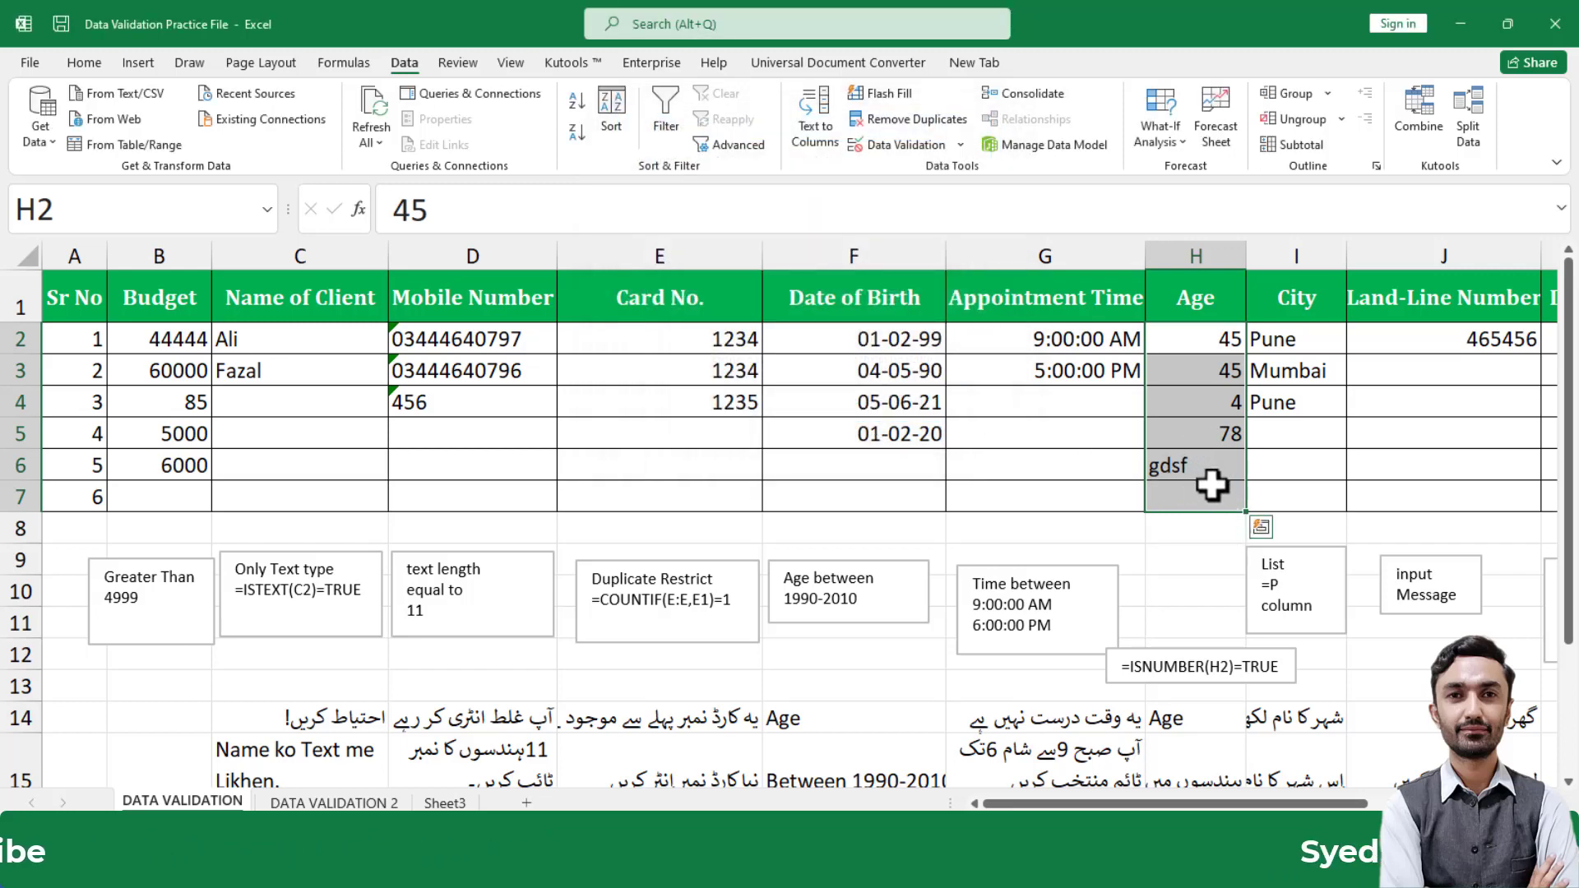
{"action": "left_click", "coordinate": [1213, 488]}
{"action": "type", "text": "sdfg"}
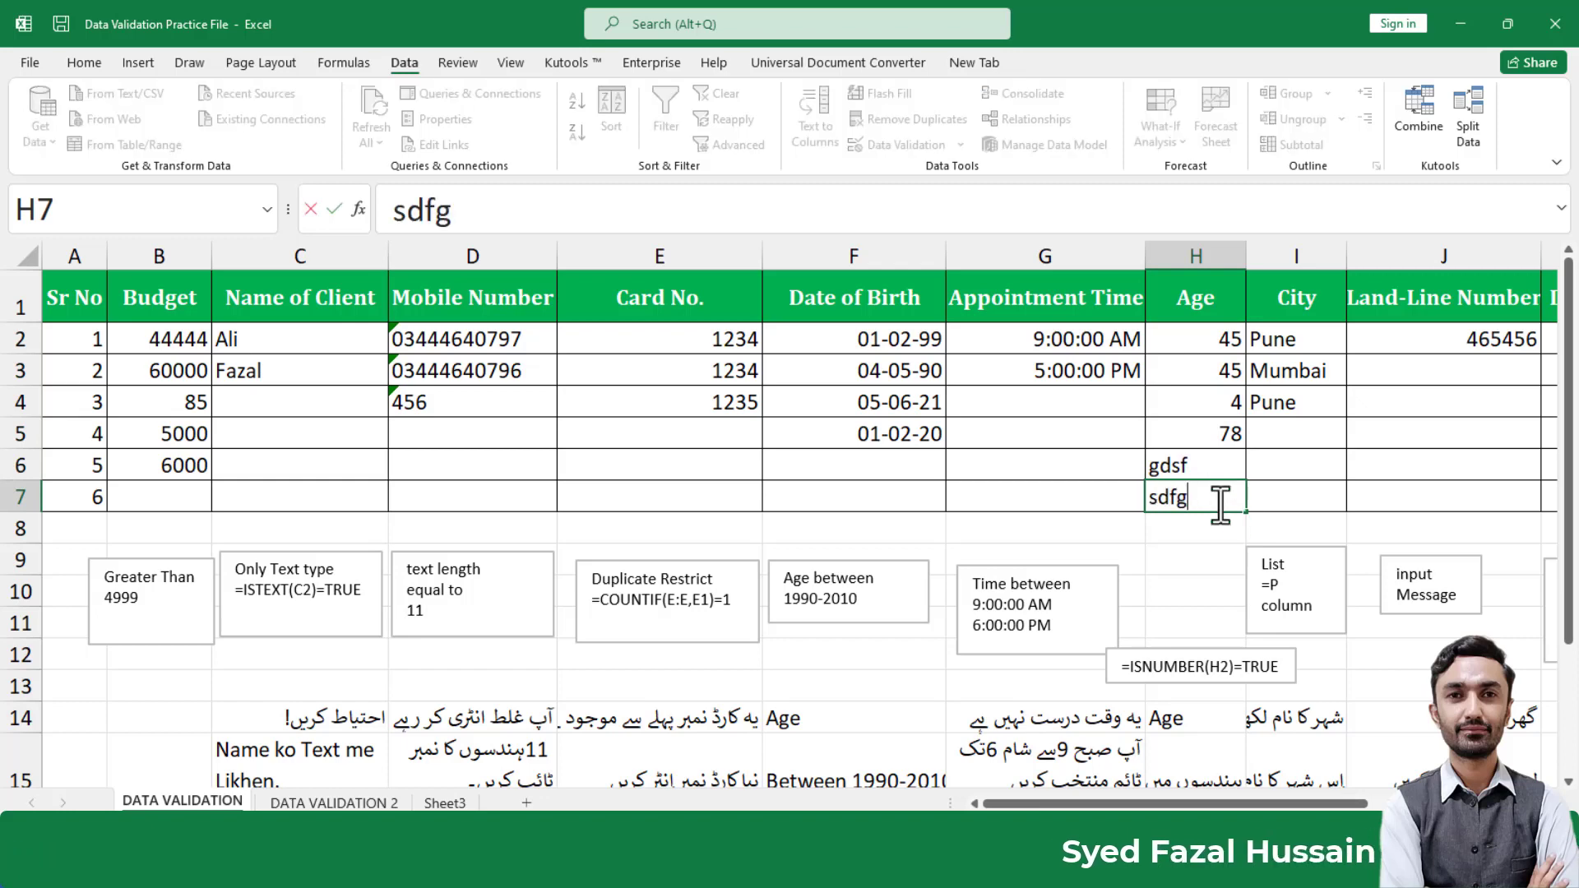
{"action": "key", "text": "Return"}
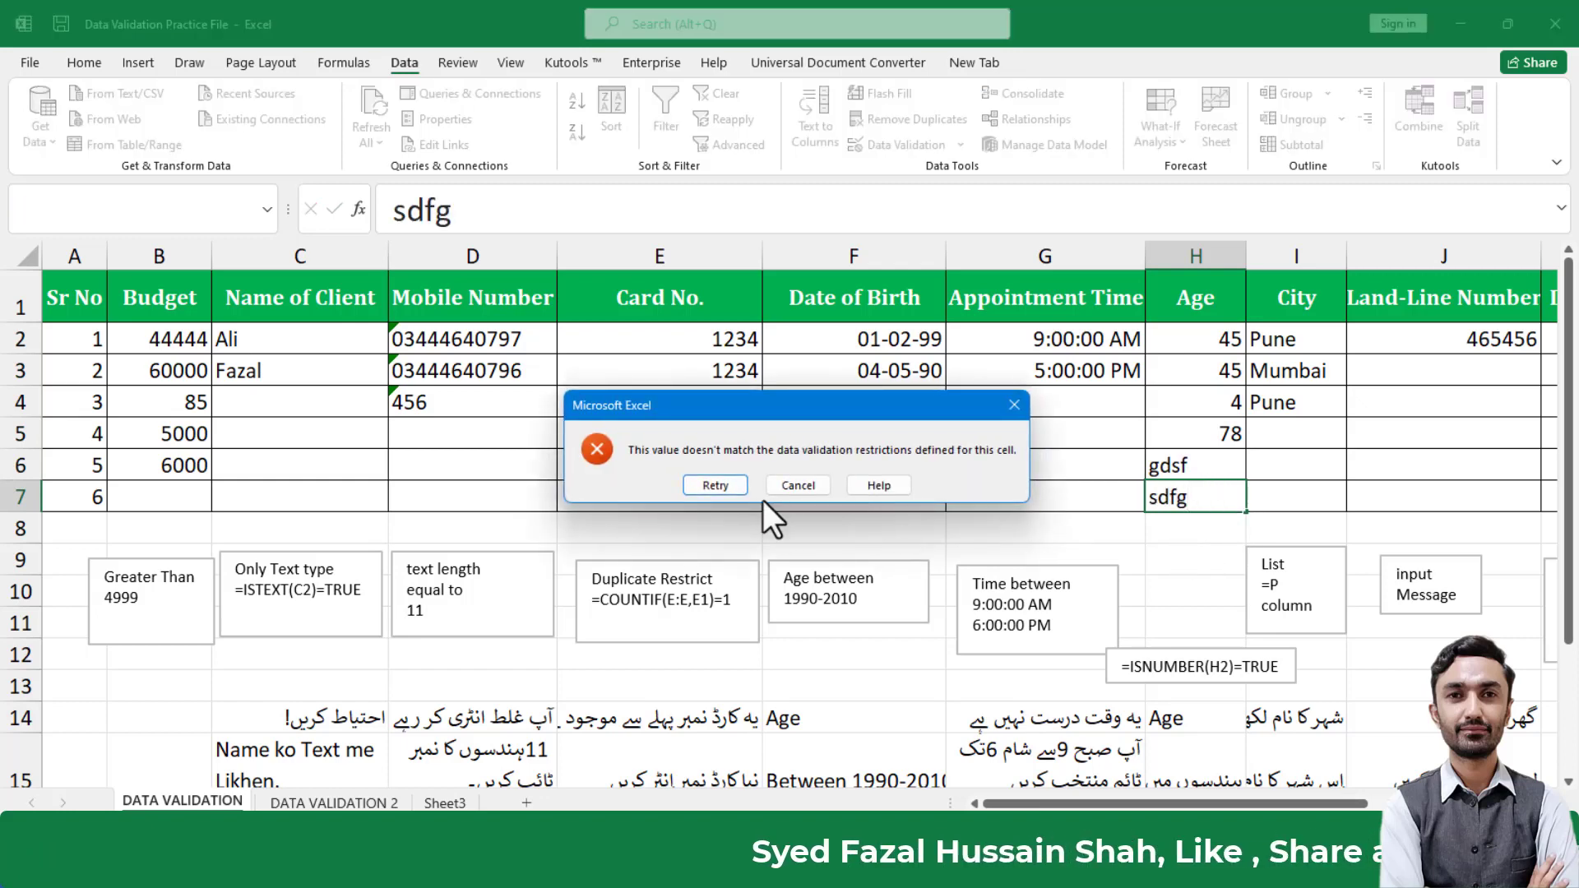
{"action": "left_click", "coordinate": [799, 485]}
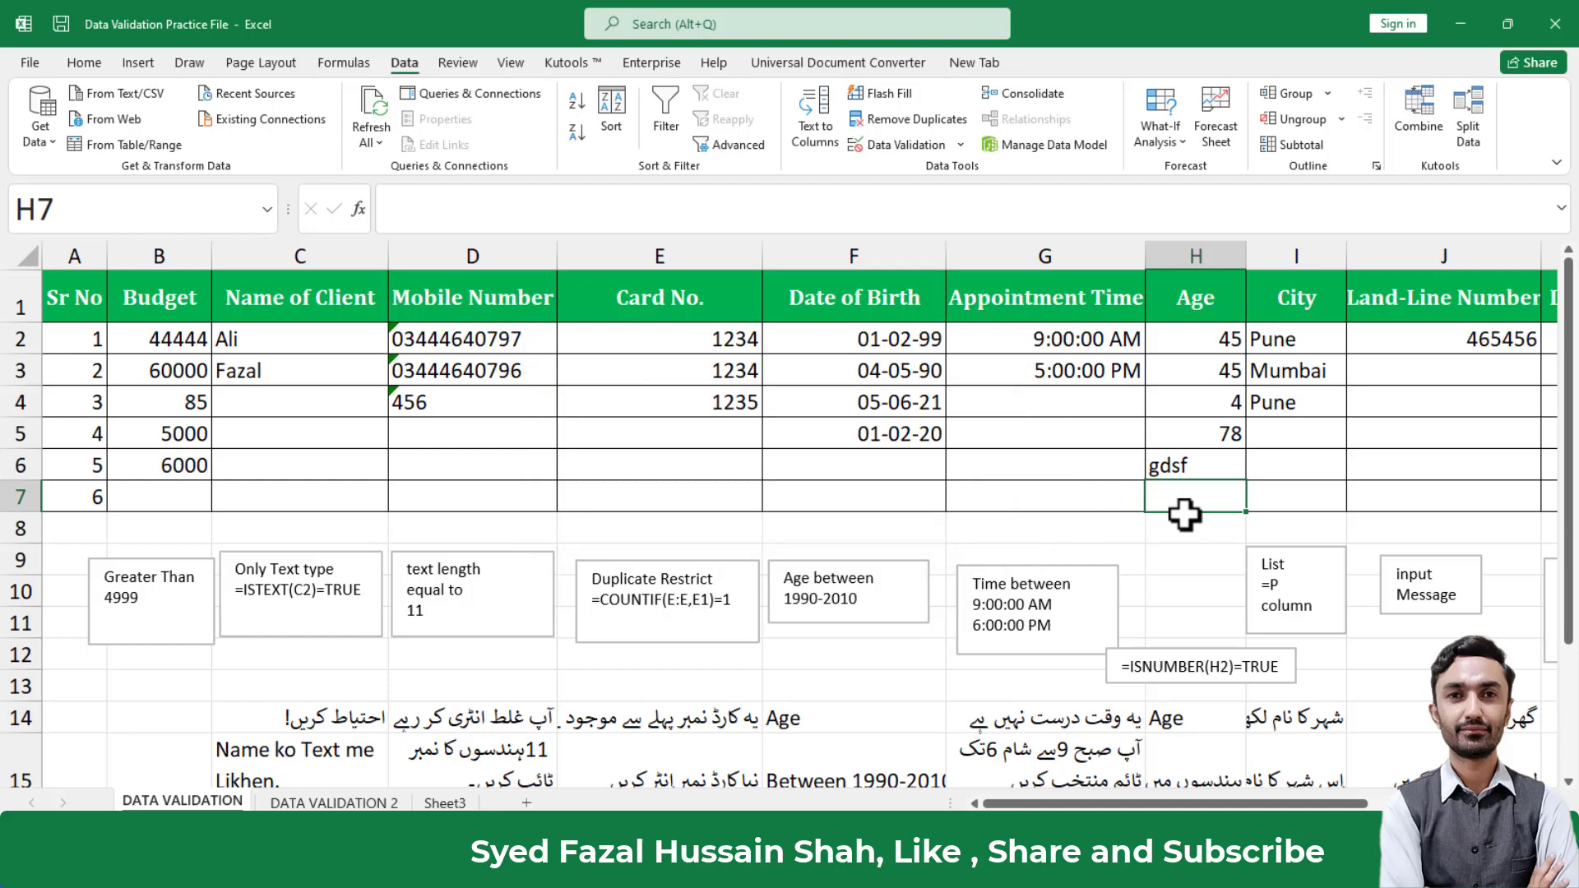
Enter the valid age 45 in H7
{"action": "left_click", "coordinate": [1193, 429]}
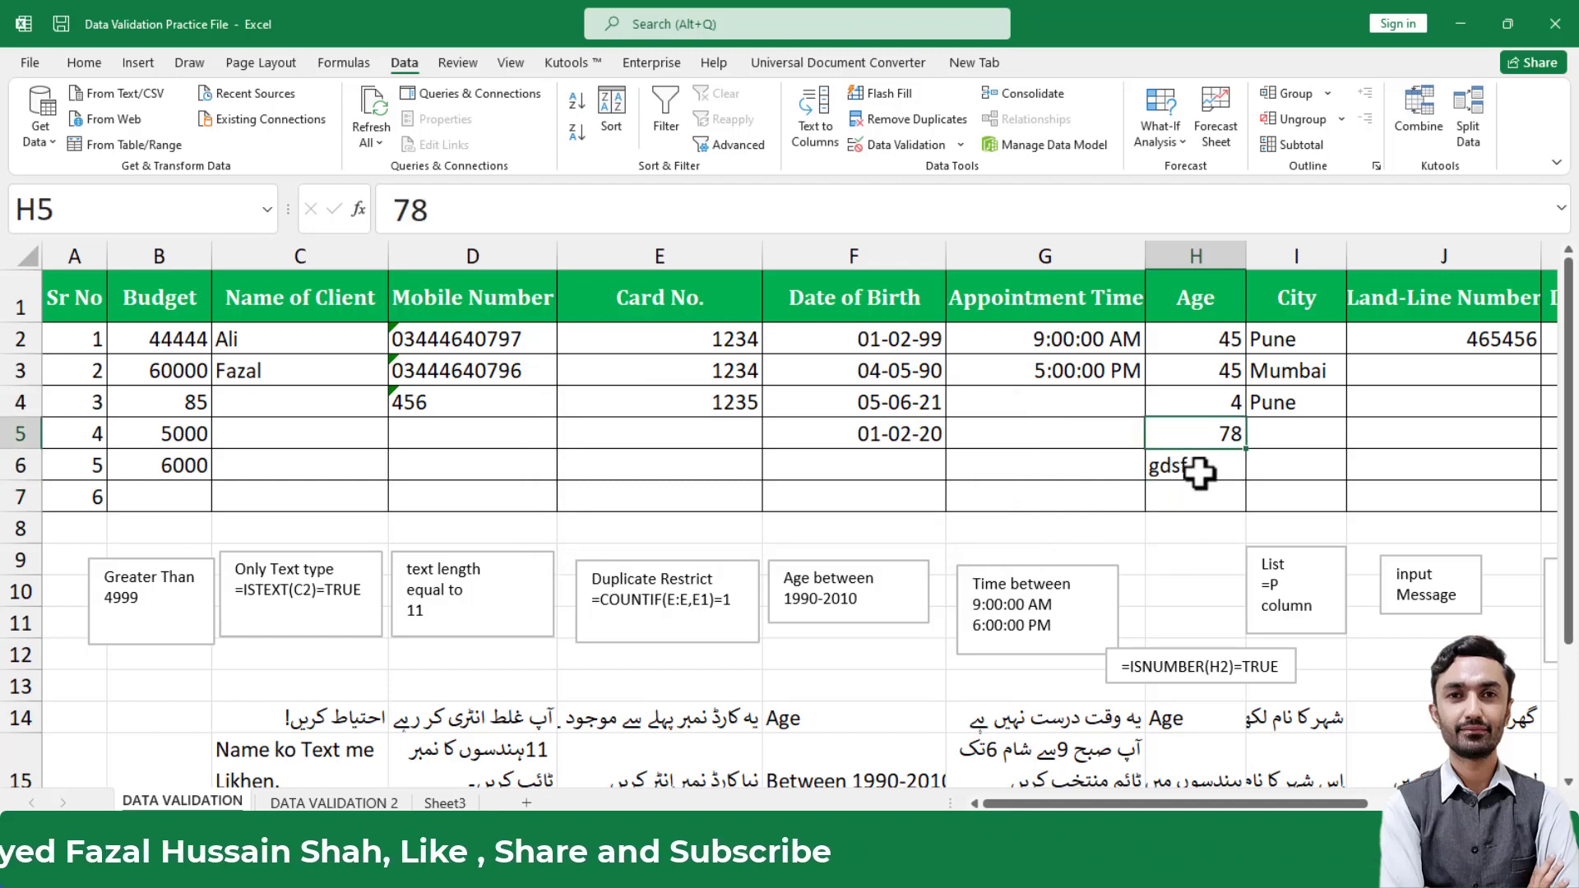
{"action": "left_click", "coordinate": [1197, 496]}
{"action": "type", "text": "45"}
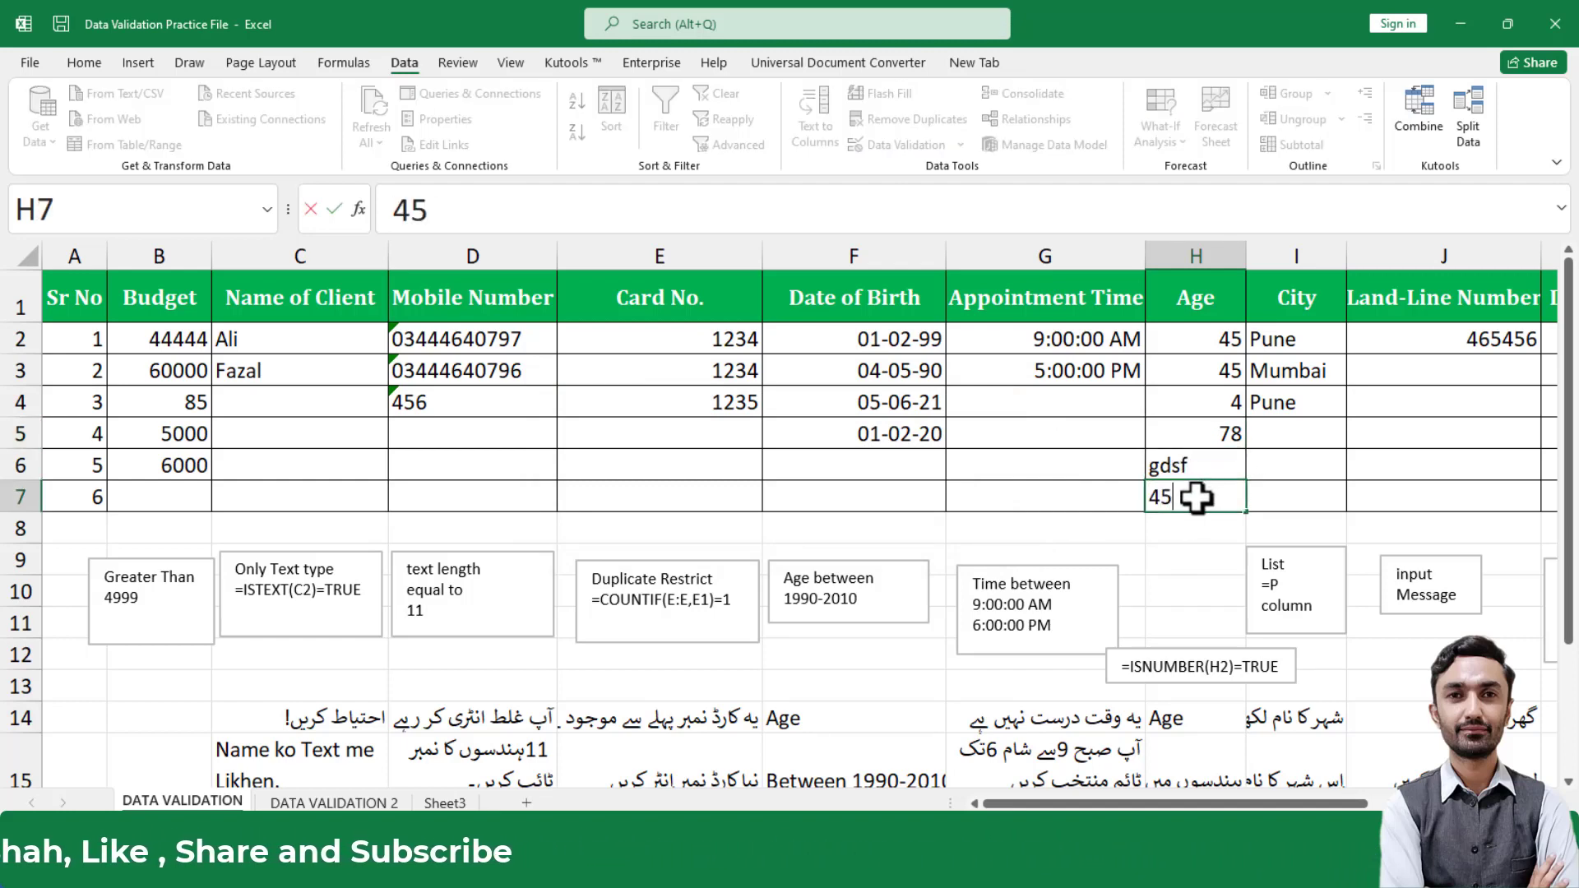
{"action": "key", "text": "Return"}
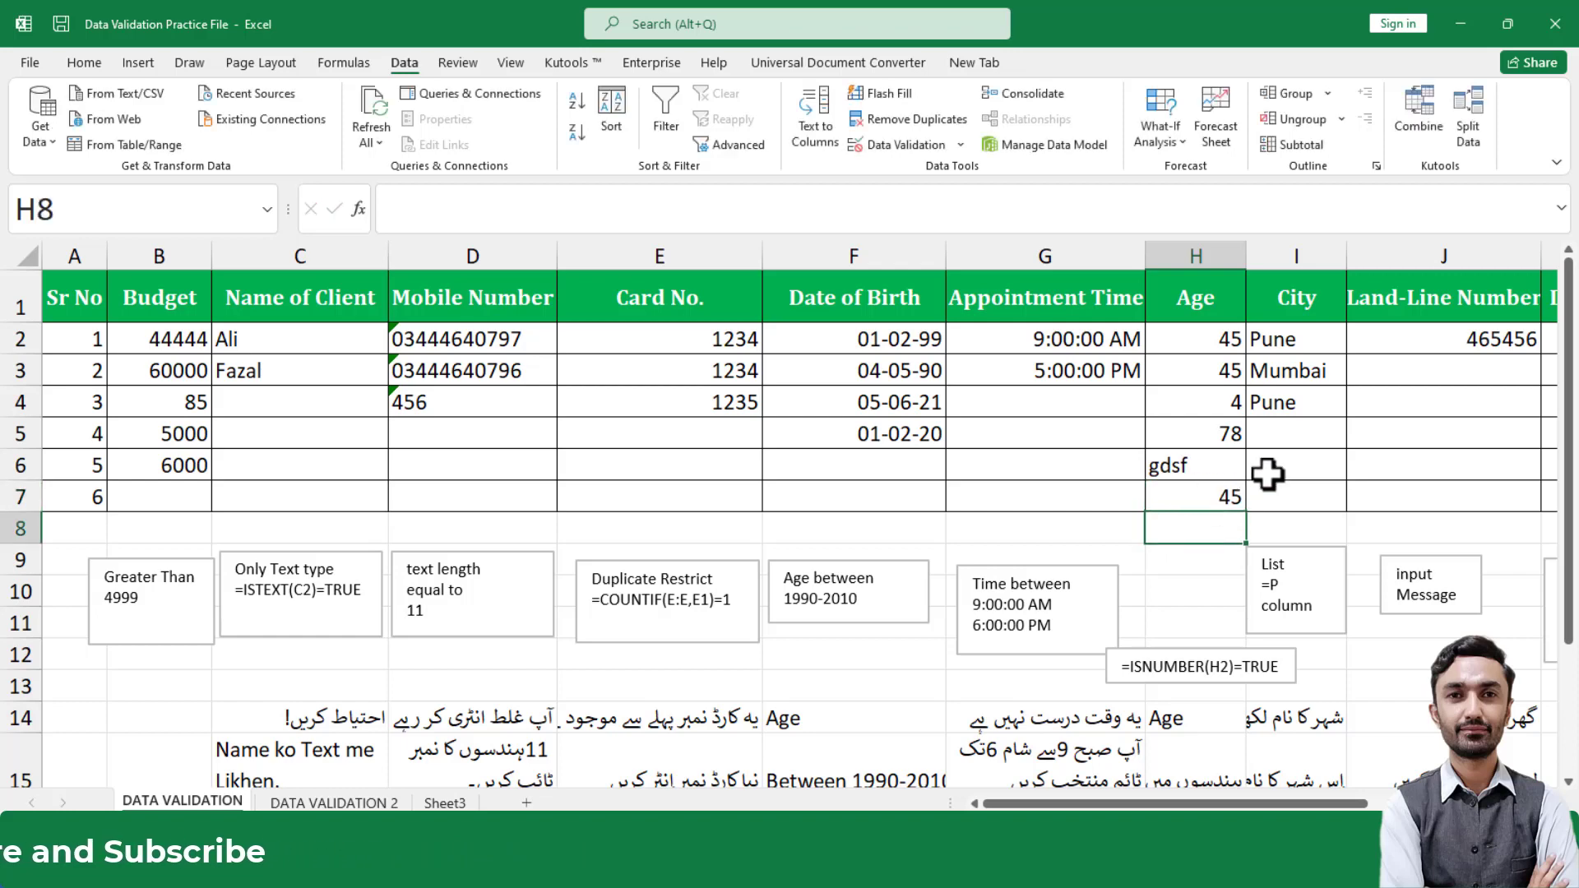
{"action": "left_click", "coordinate": [1294, 465]}
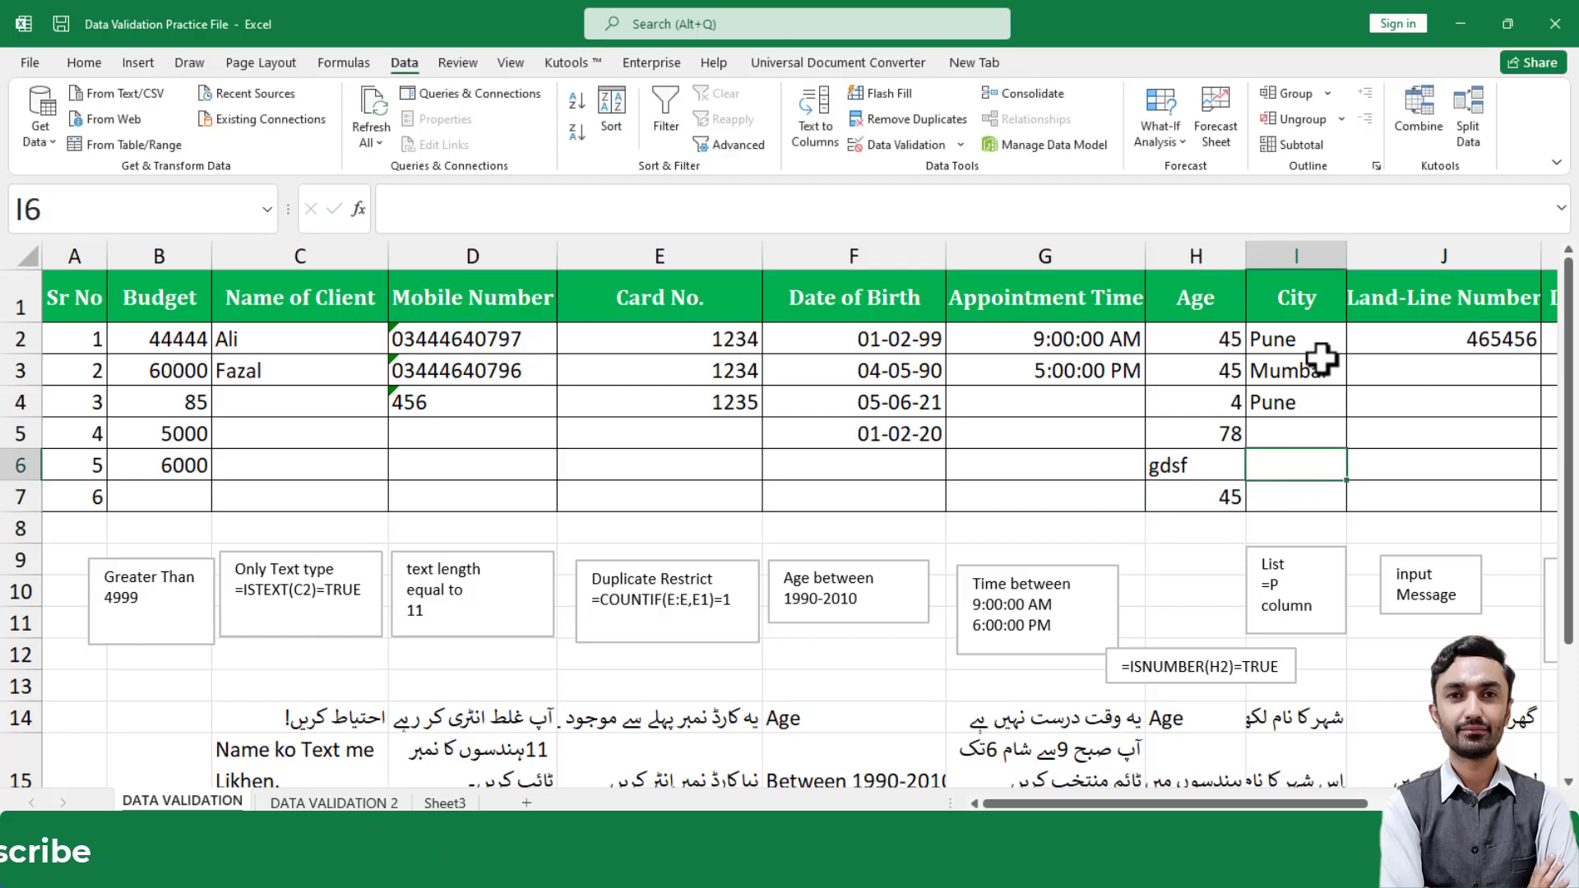
{"action": "left_click", "coordinate": [1322, 360]}
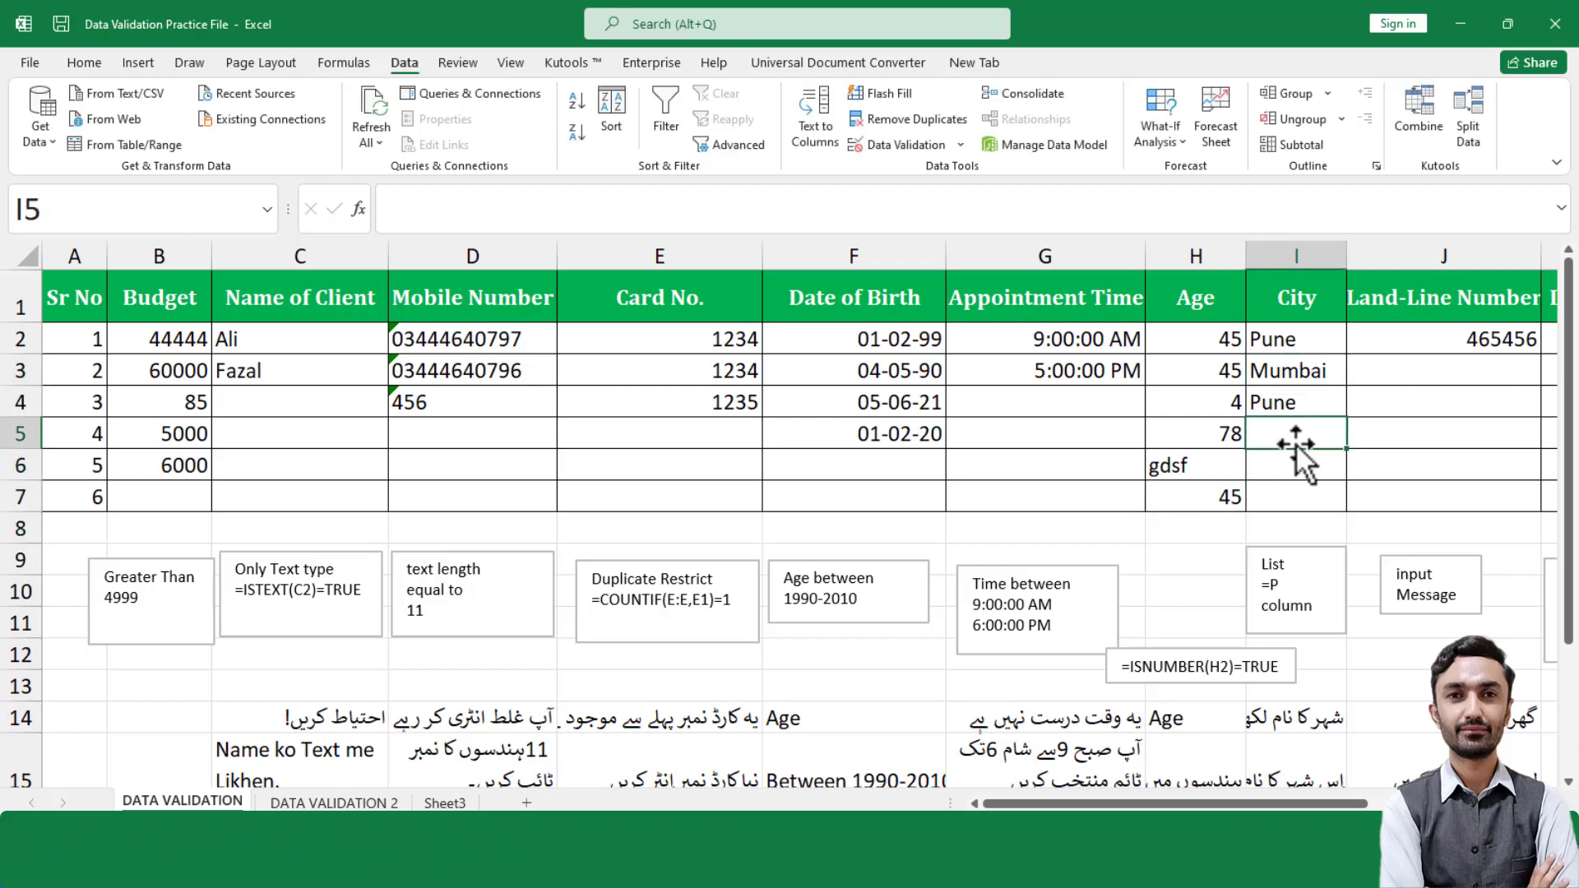
Give I2:I7 a List validation sourced from the City List $P$2:$P$6
{"action": "left_click_drag", "start_coordinate": [1326, 340], "coordinate": [1294, 501]}
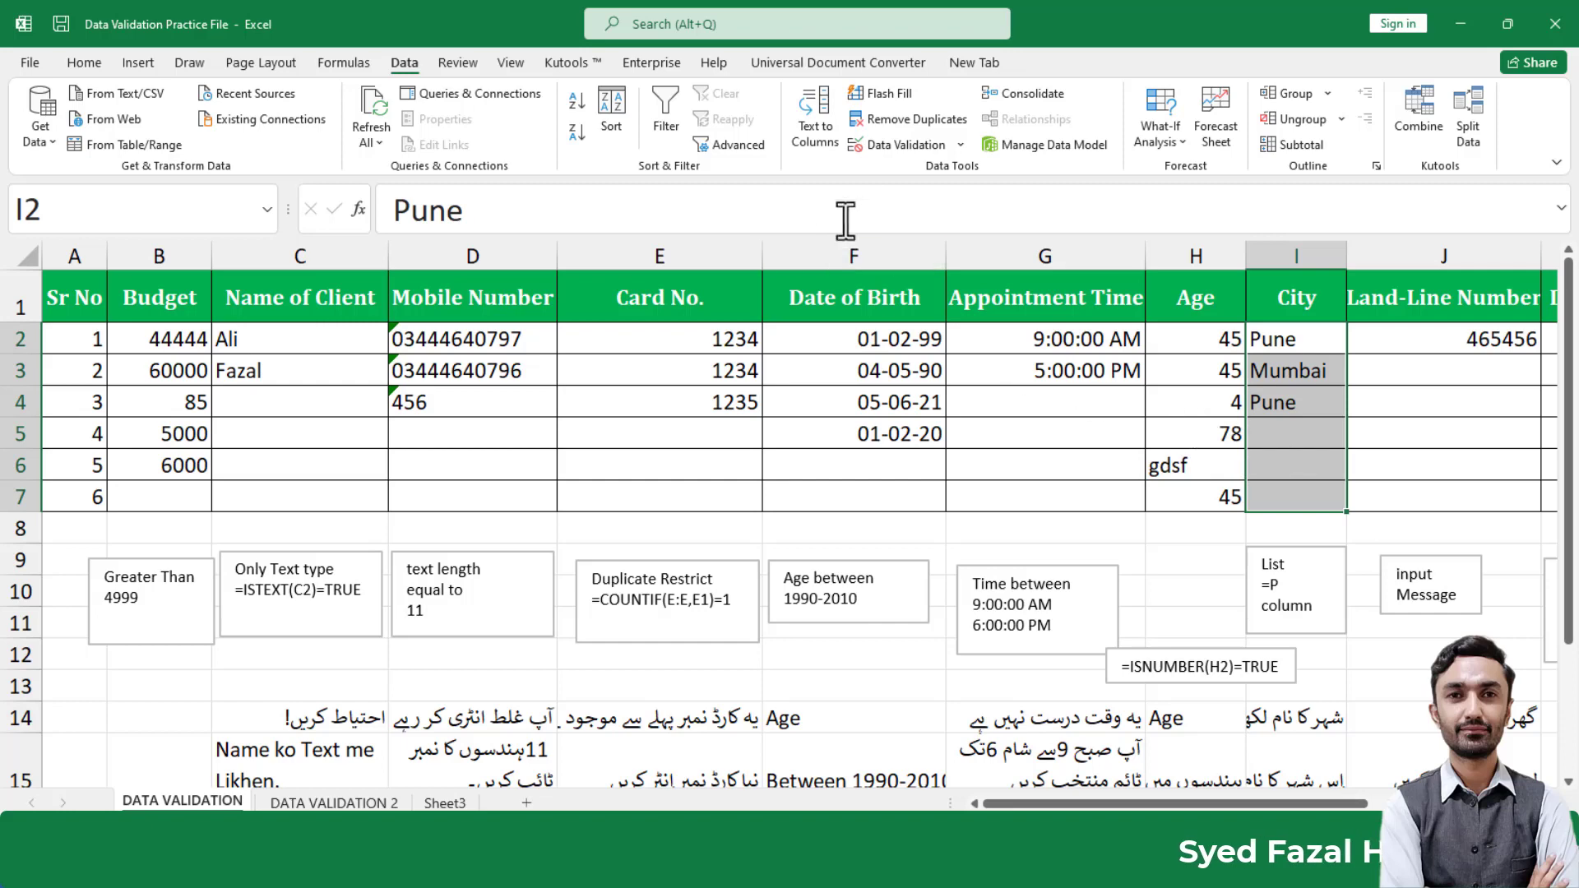
{"action": "left_click", "coordinate": [911, 145]}
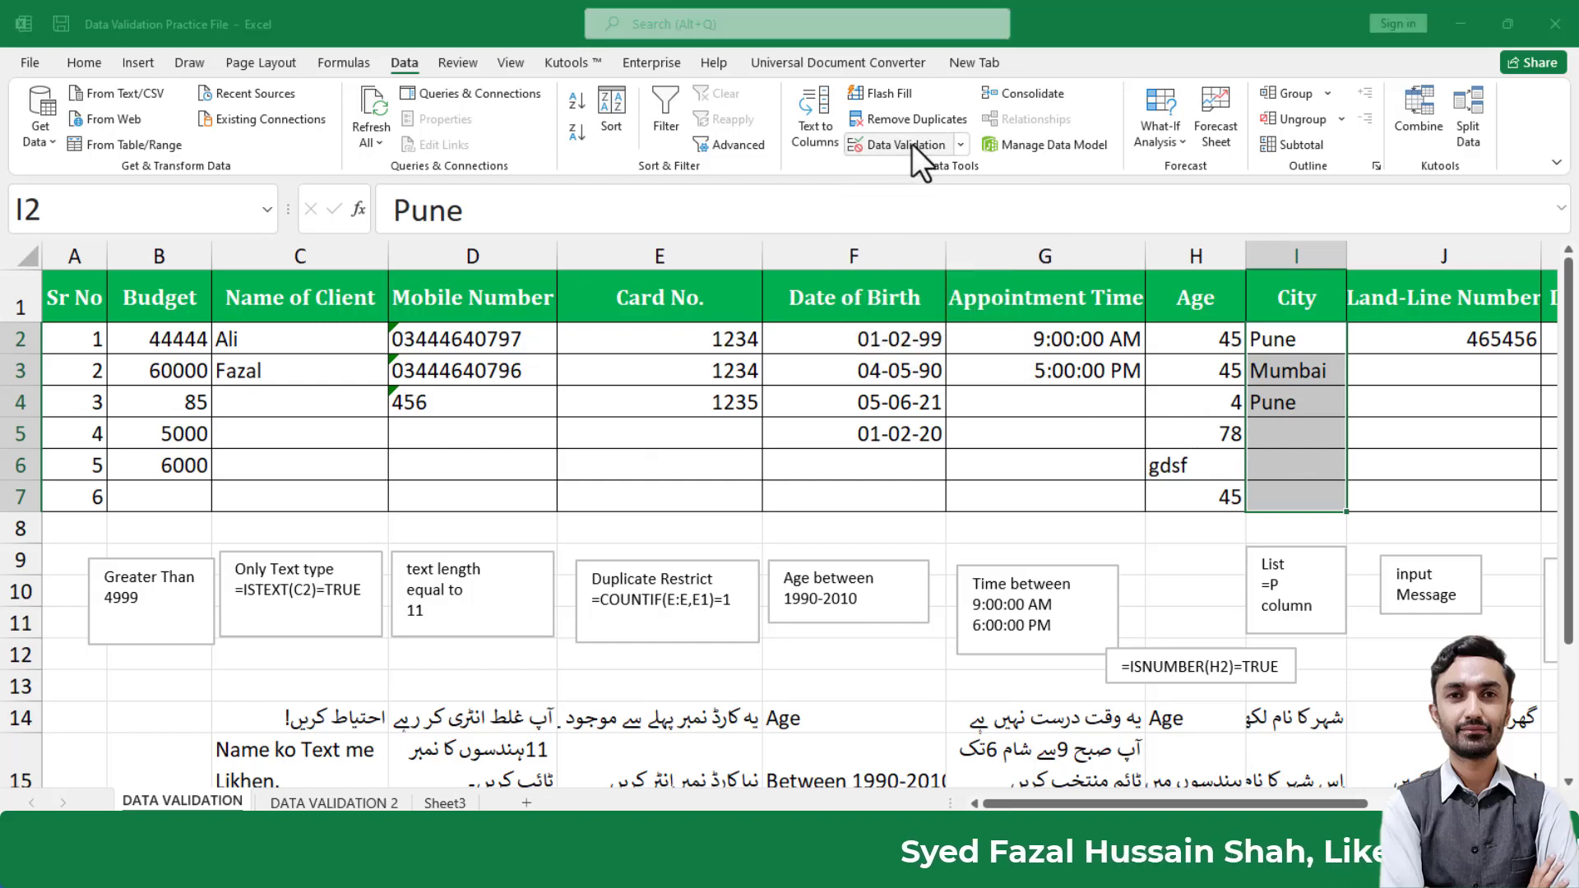
{"action": "left_click", "coordinate": [707, 216]}
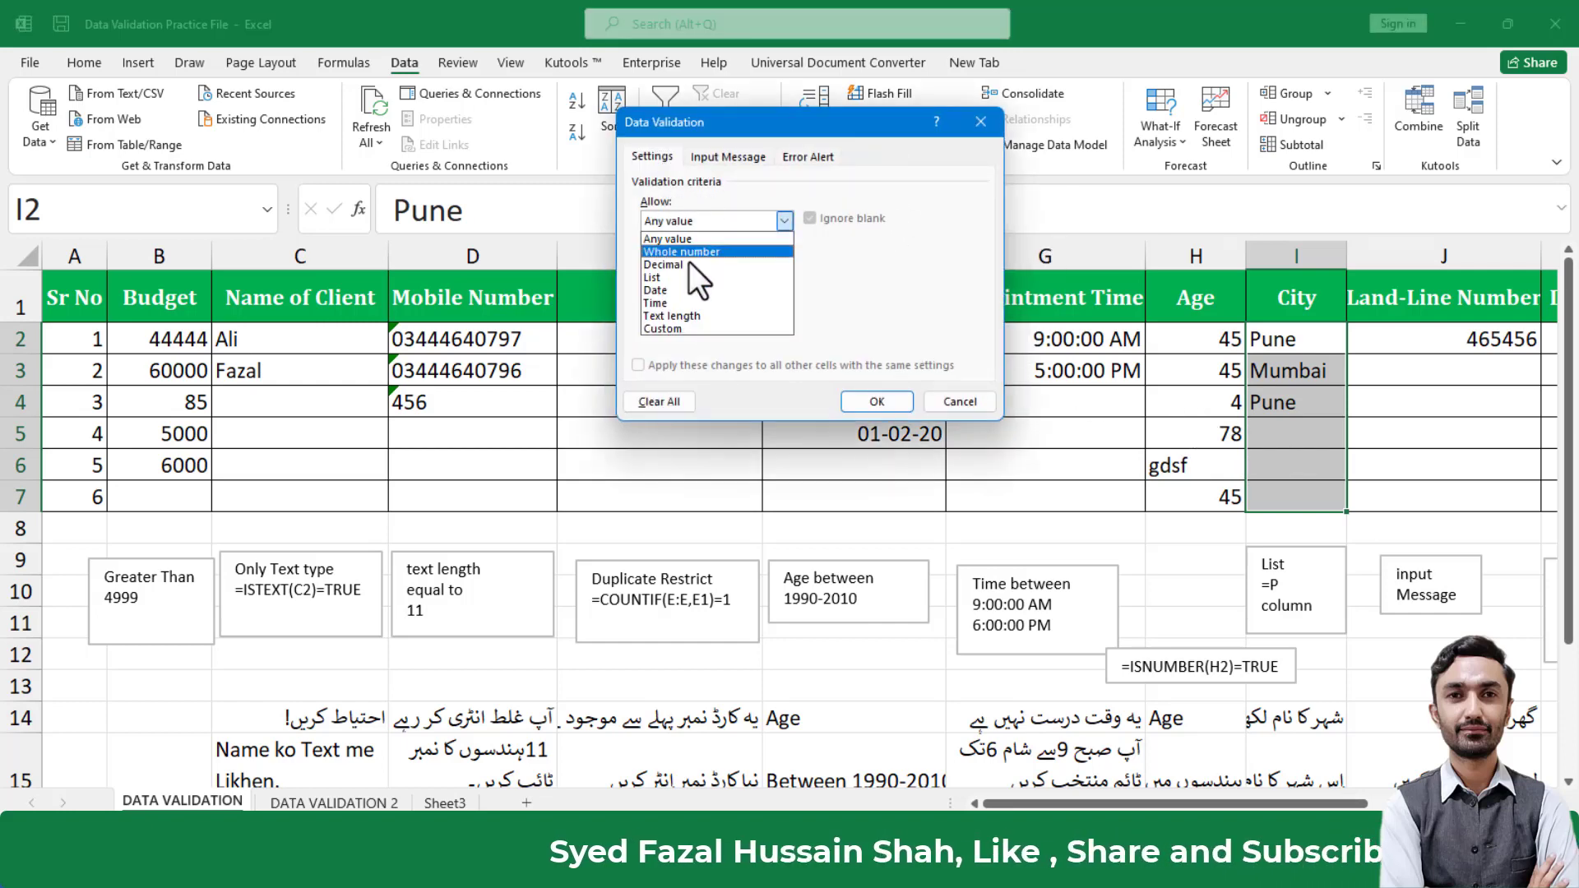
{"action": "left_click", "coordinate": [685, 280]}
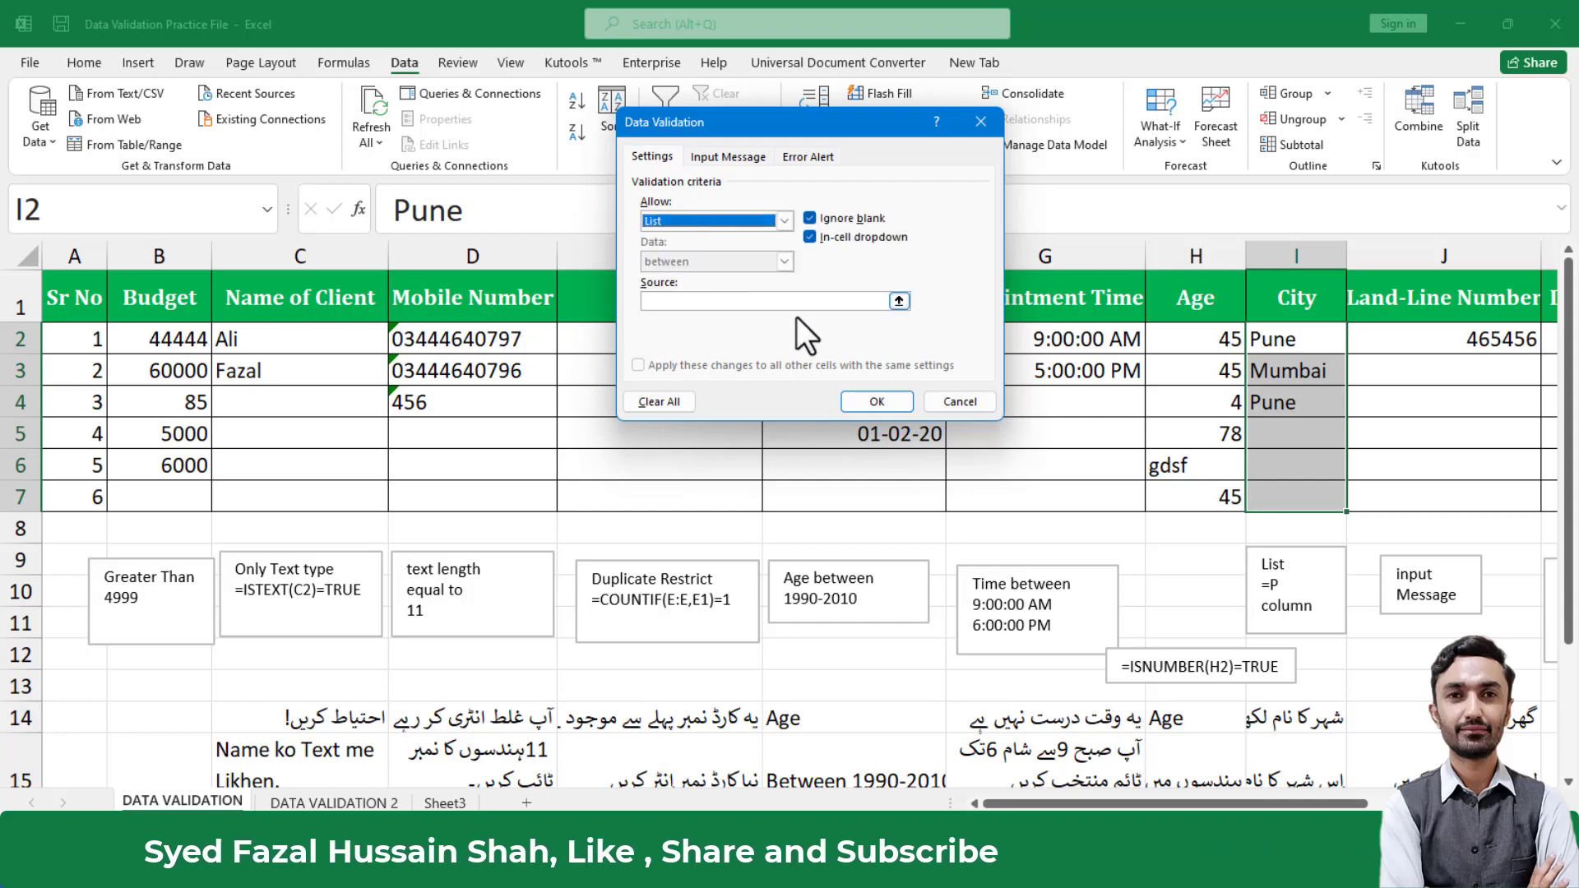
{"action": "left_click", "coordinate": [806, 302]}
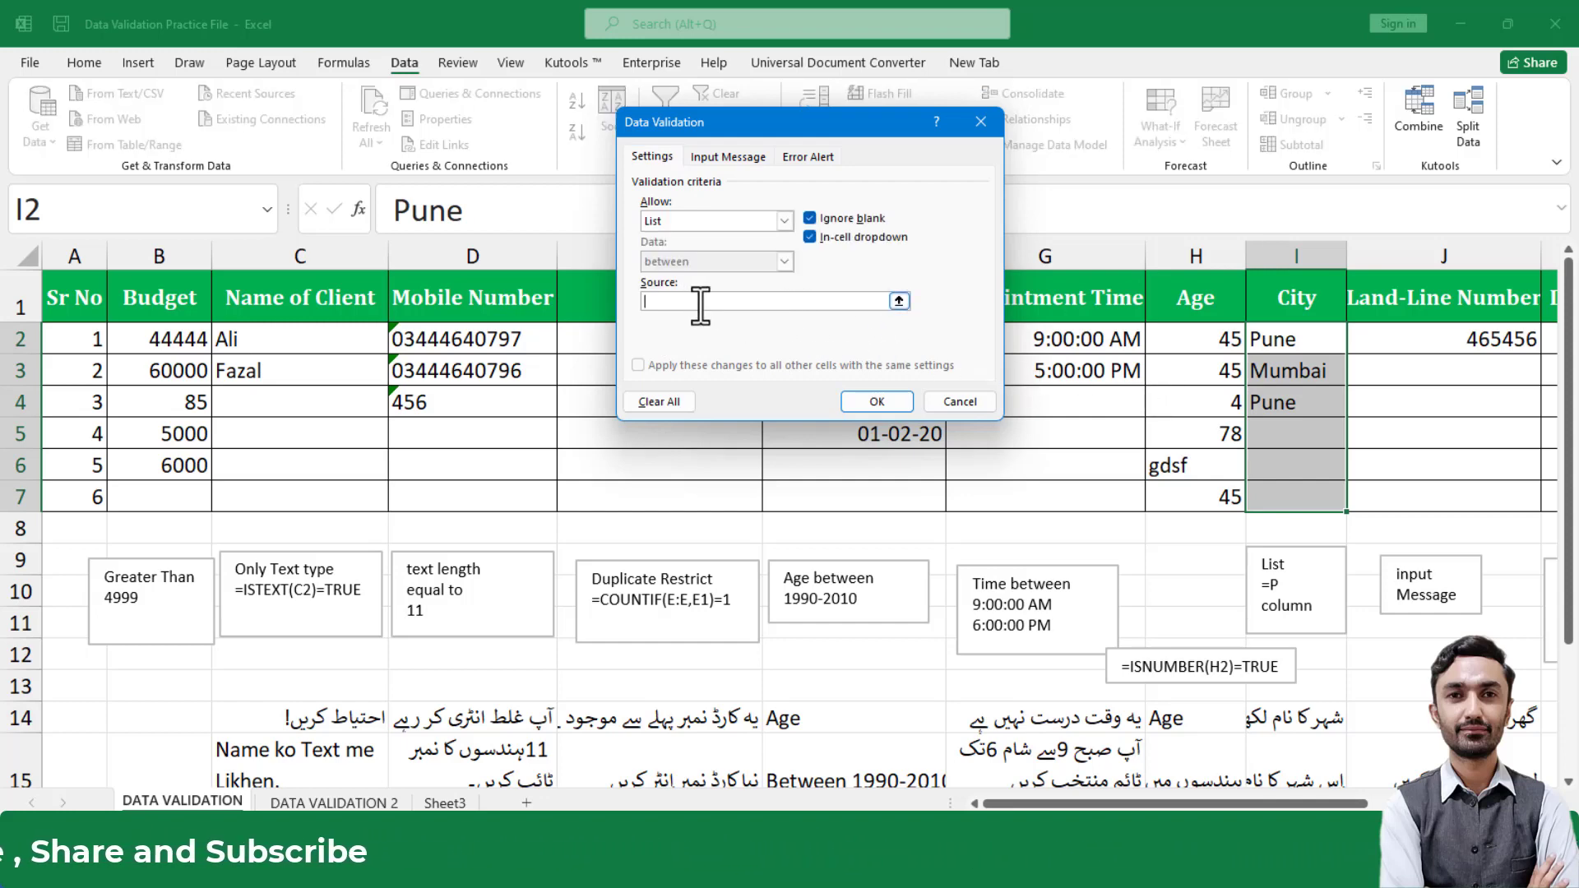
{"action": "left_click", "coordinate": [899, 301]}
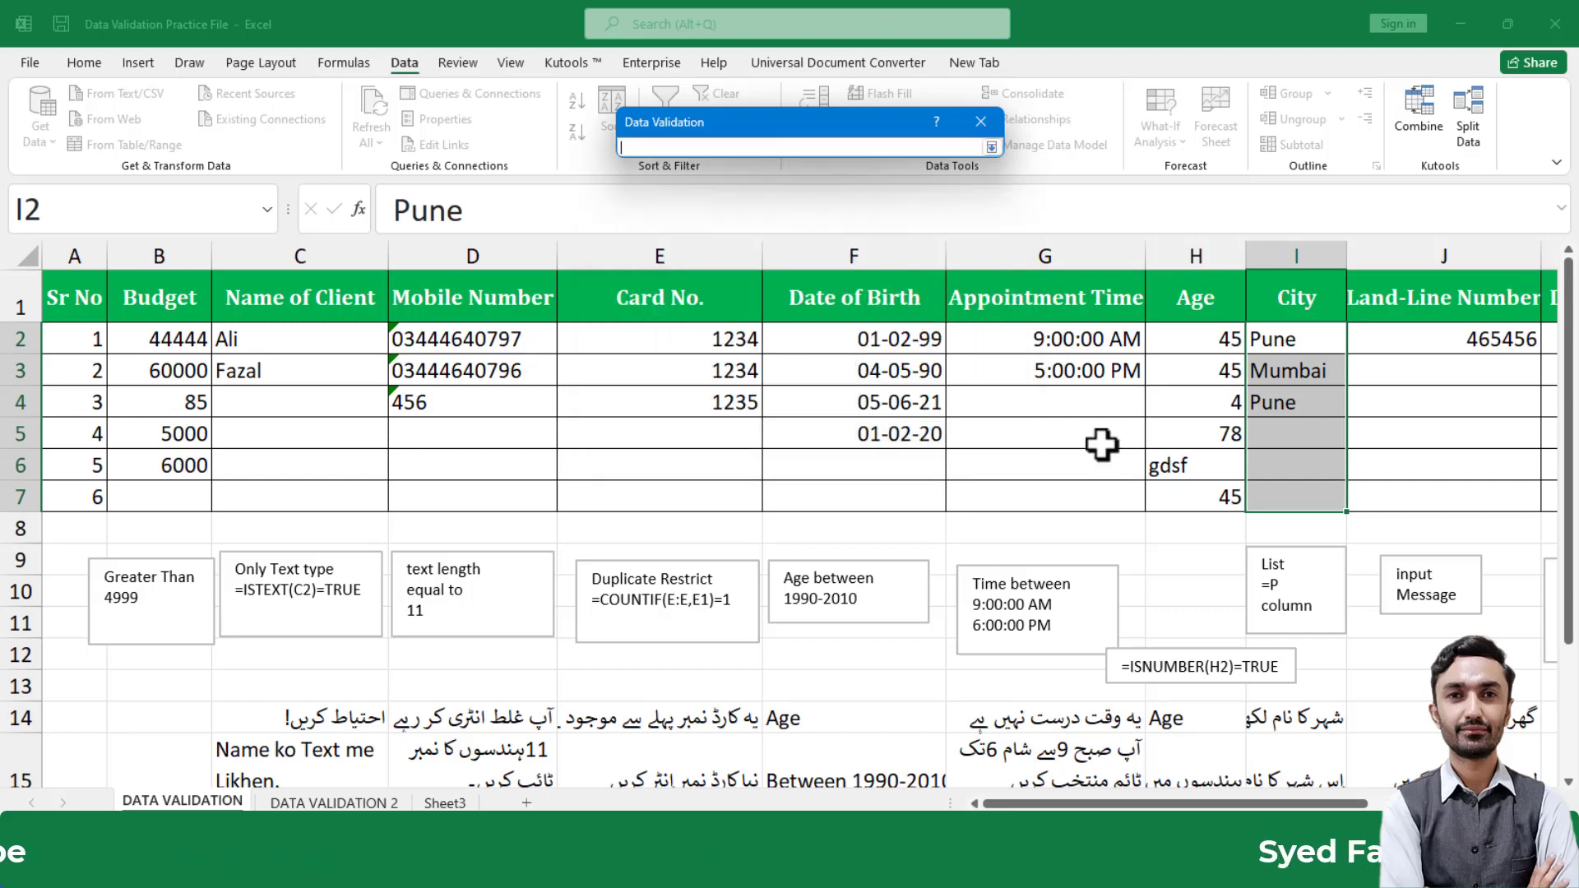
{"action": "scroll", "coordinate": [1168, 810], "scroll_direction": "right", "scroll_amount": 5}
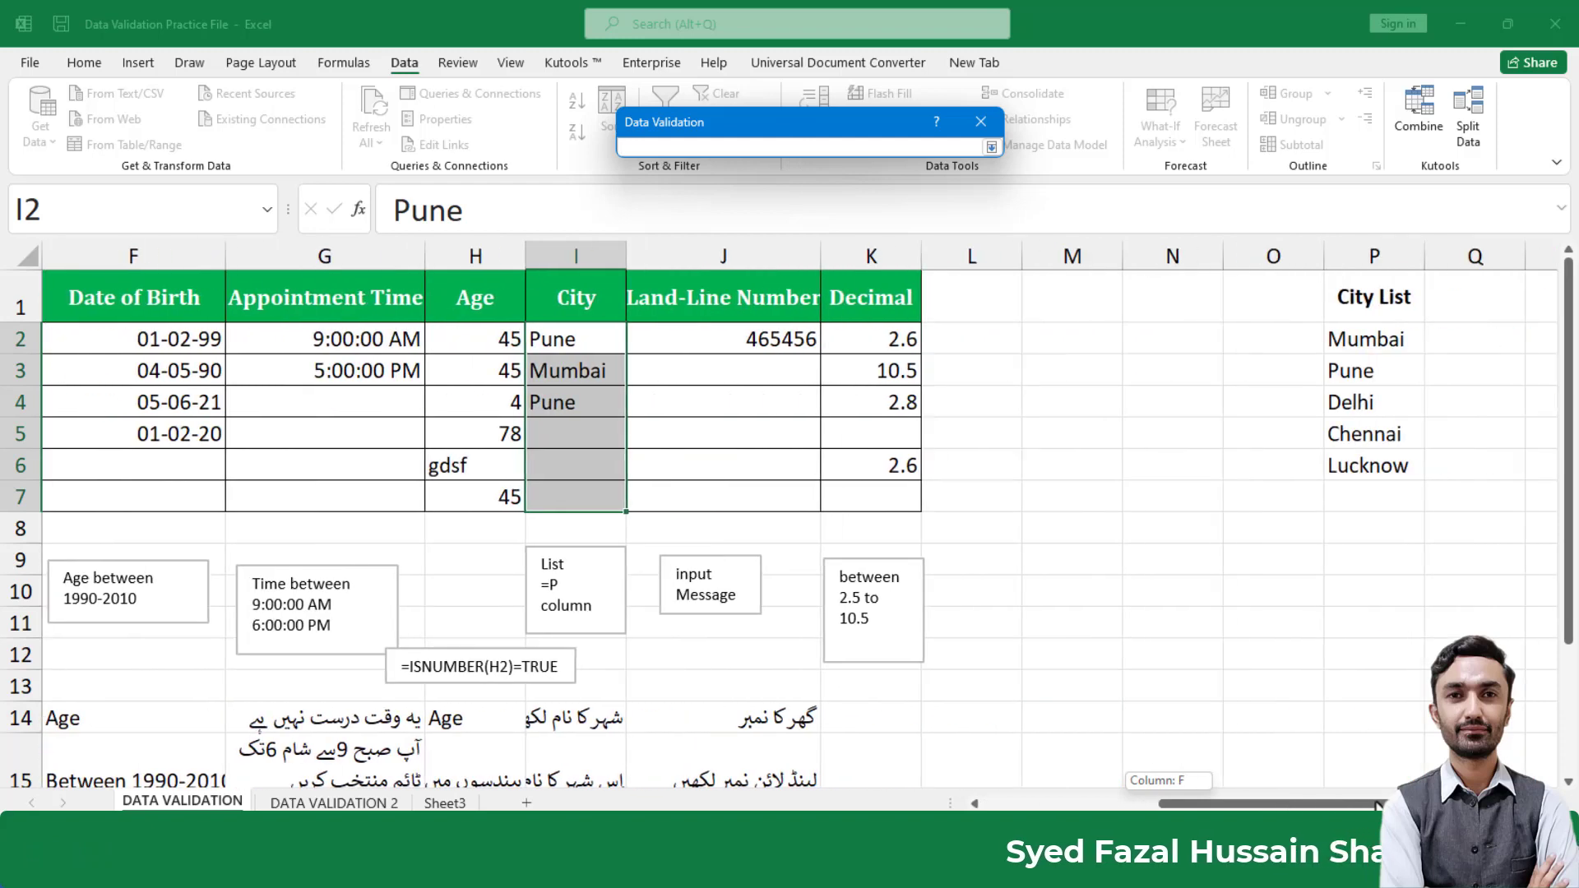
{"action": "left_click_drag", "start_coordinate": [1370, 346], "coordinate": [1361, 465]}
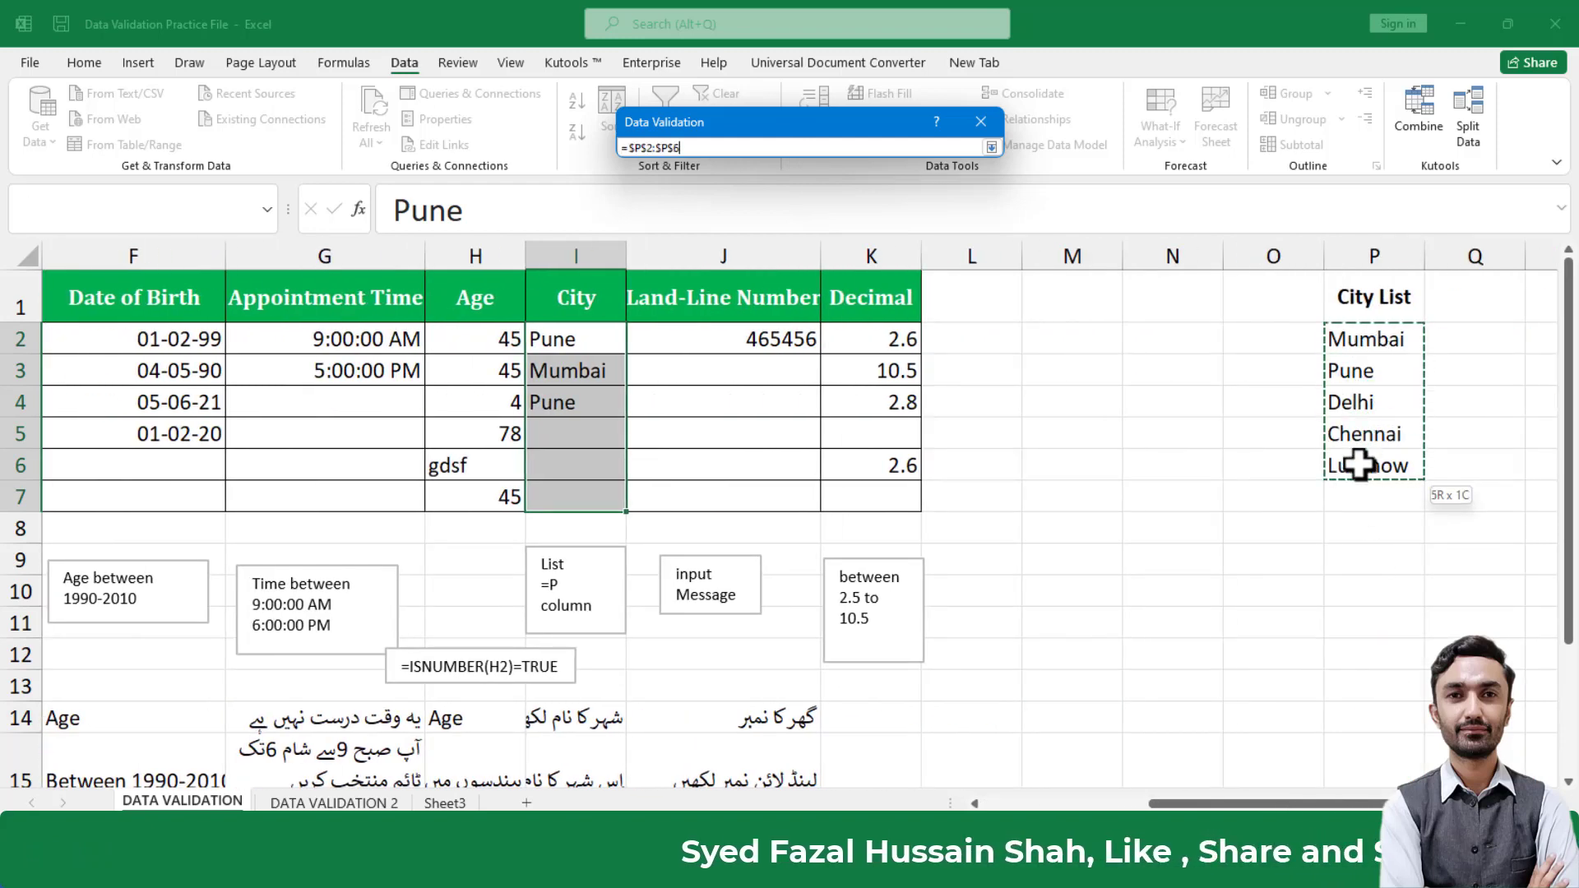
{"action": "key", "text": "Return"}
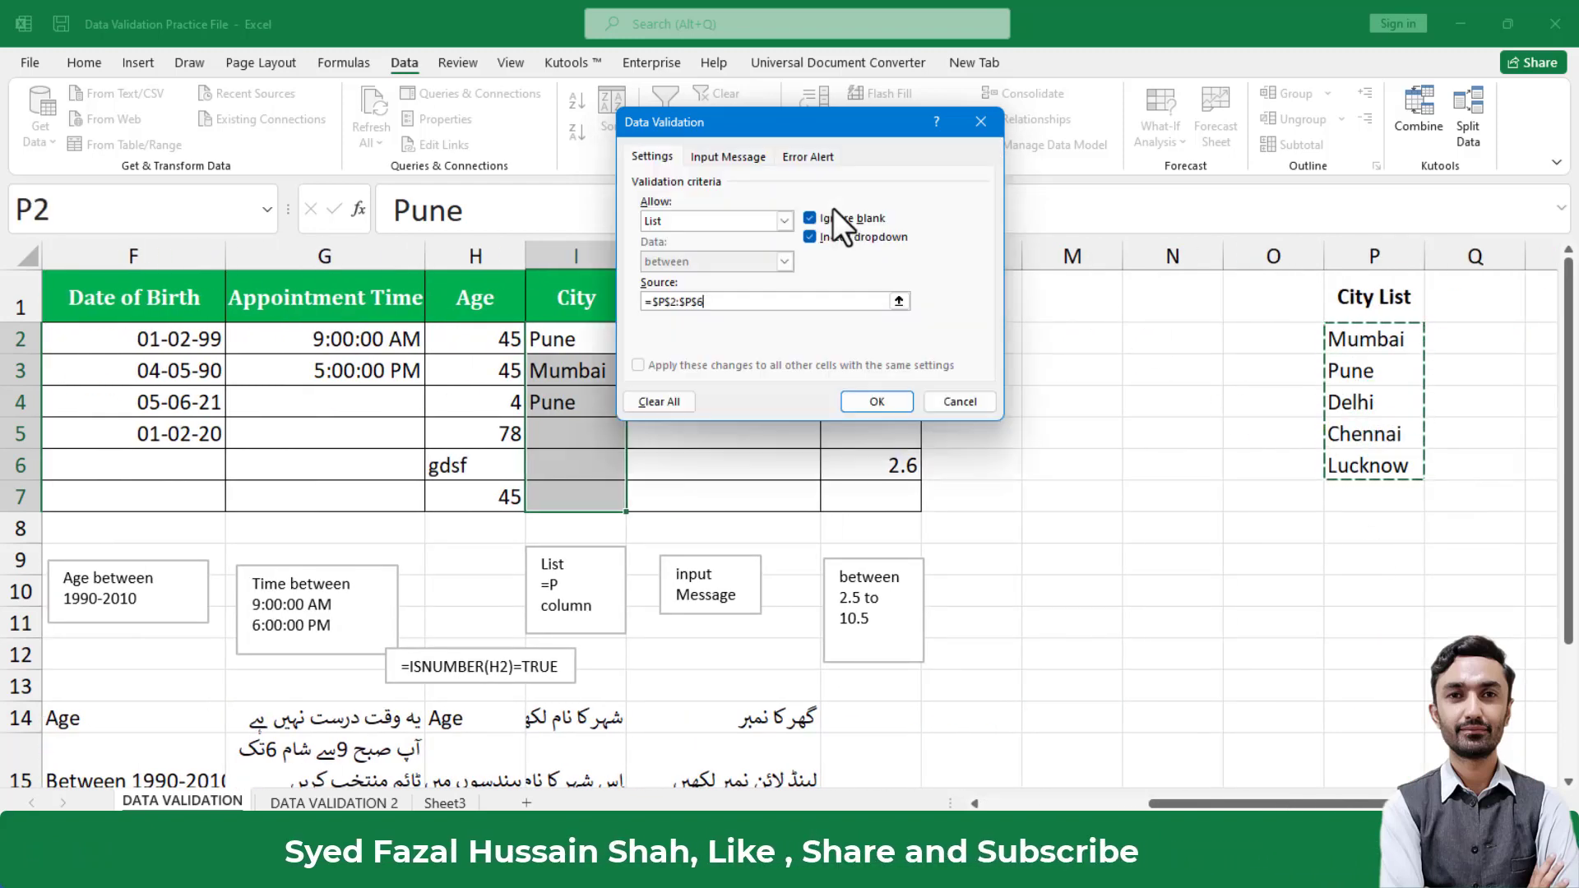
{"action": "left_click", "coordinate": [867, 399]}
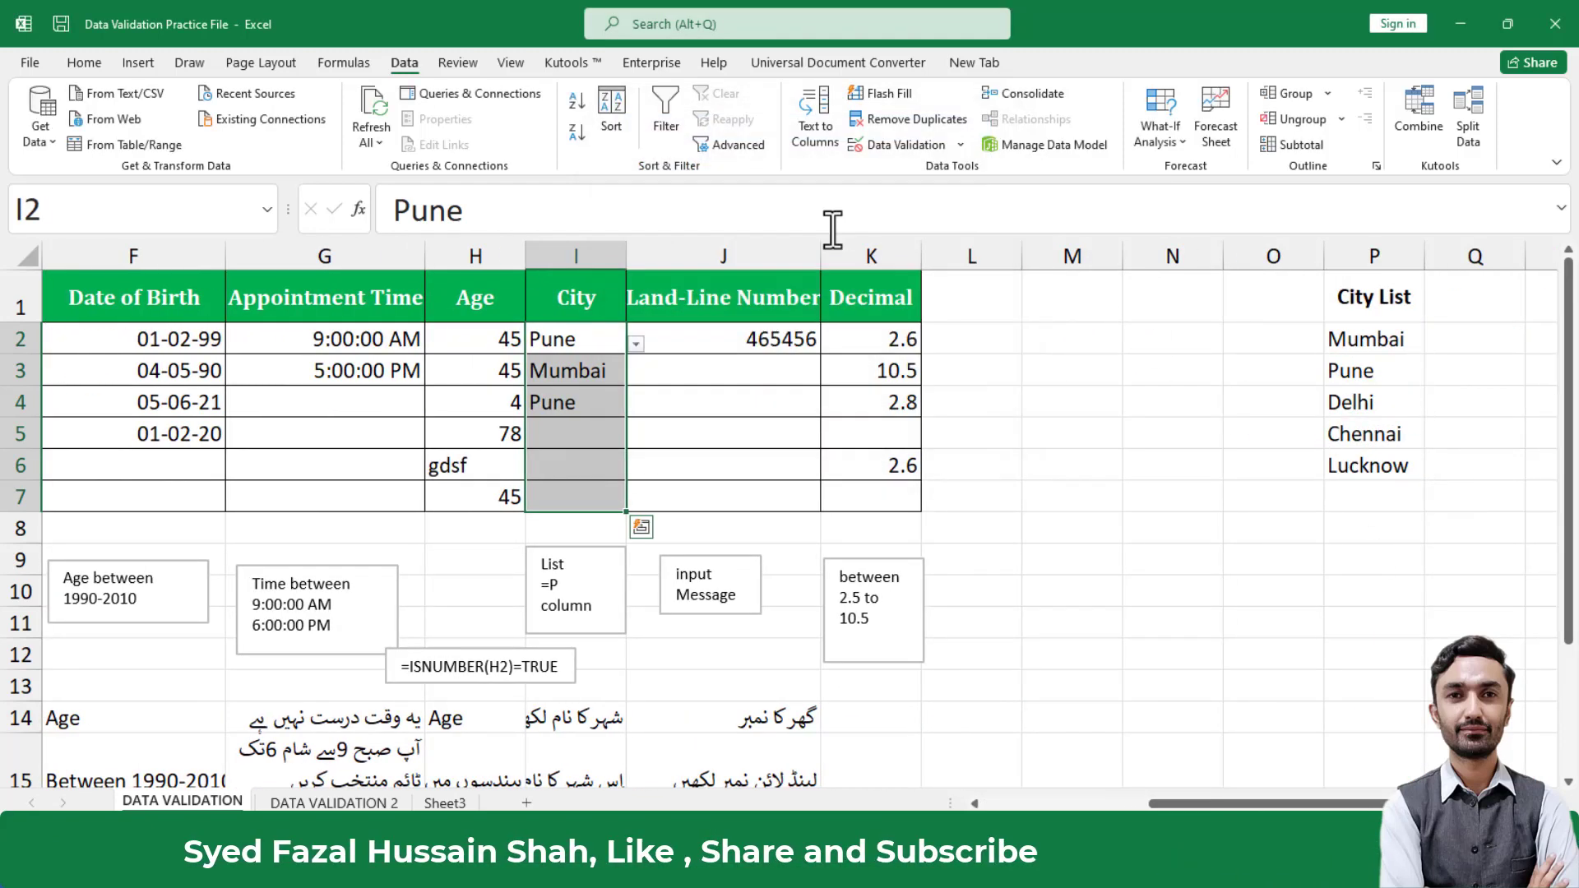
Choose Pune for I5 and Mumbai for I6, and confirm the typed 'df' in I7 is rejected
{"action": "left_click", "coordinate": [601, 438]}
{"action": "left_click", "coordinate": [637, 439]}
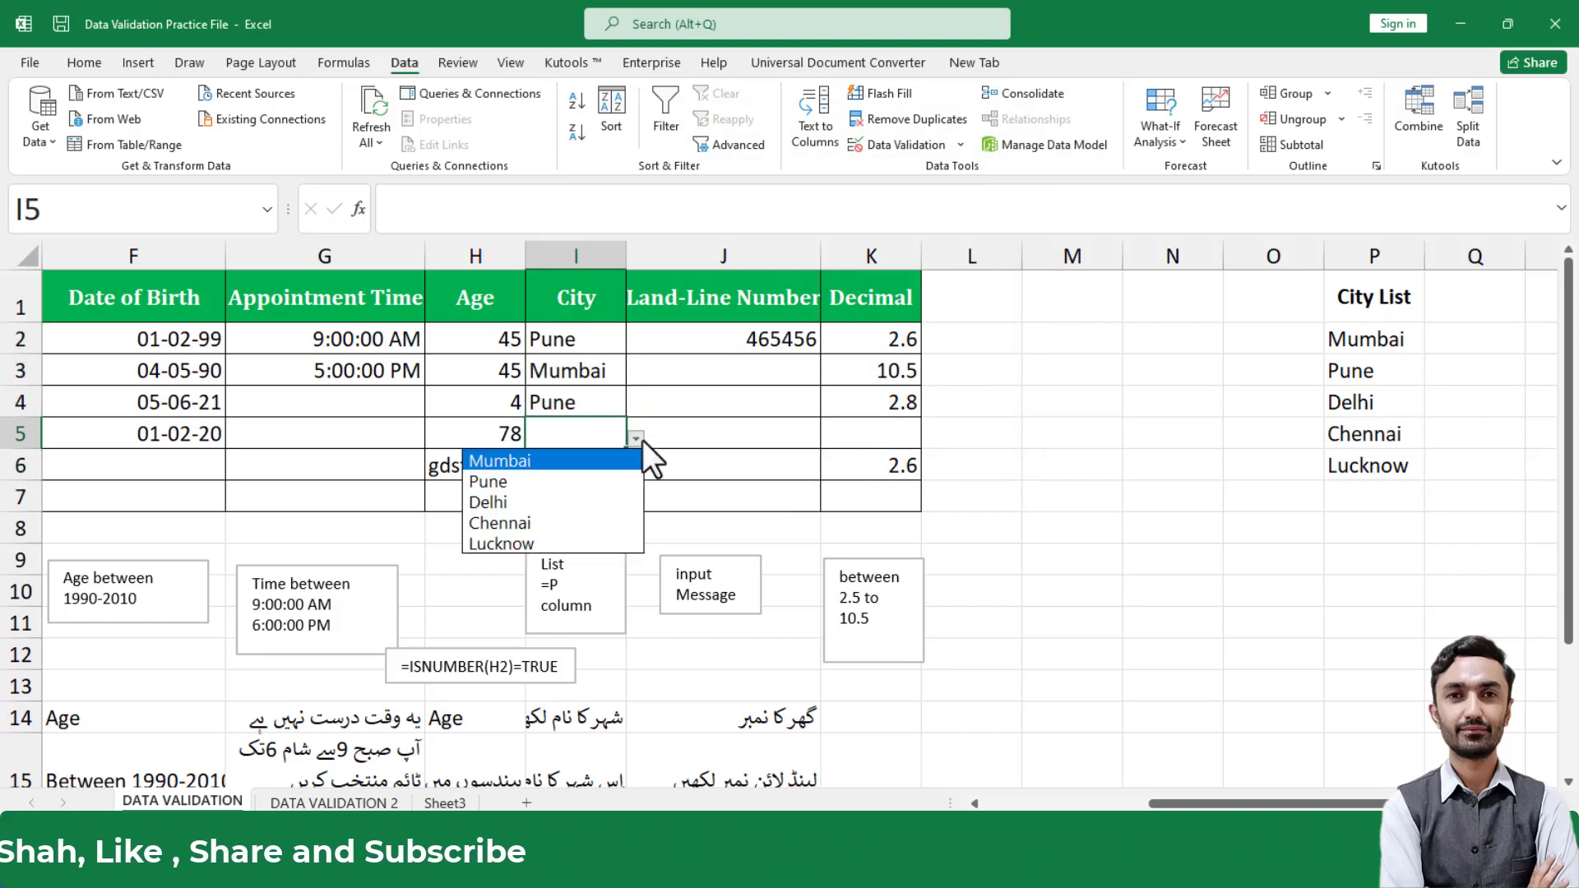
{"action": "left_click", "coordinate": [575, 482]}
{"action": "left_click", "coordinate": [605, 468]}
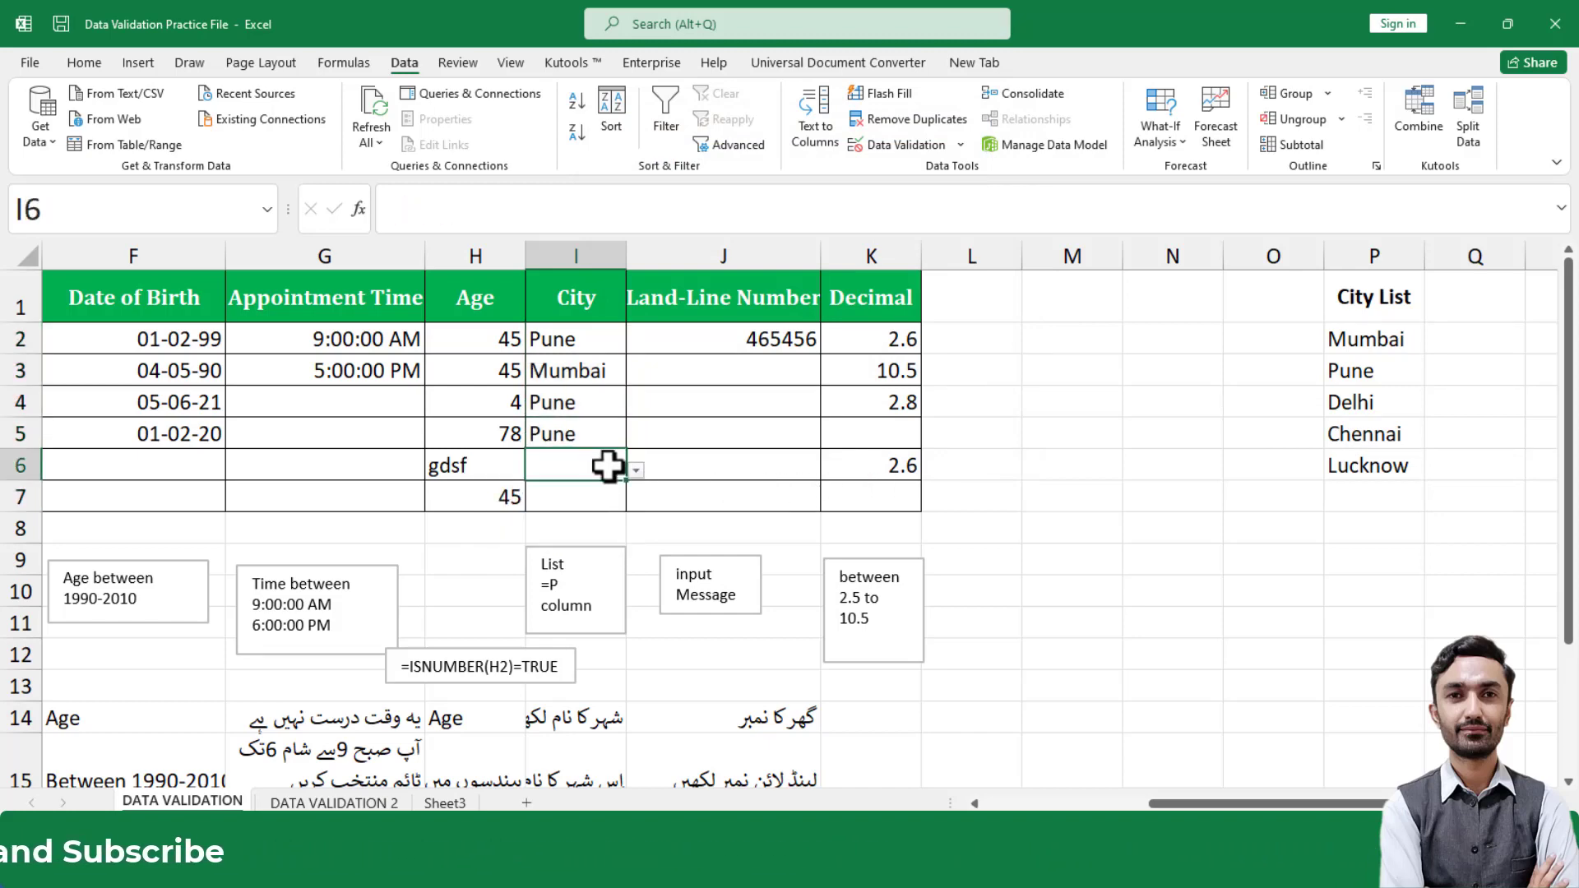
{"action": "left_click", "coordinate": [636, 469]}
{"action": "left_click", "coordinate": [560, 492]}
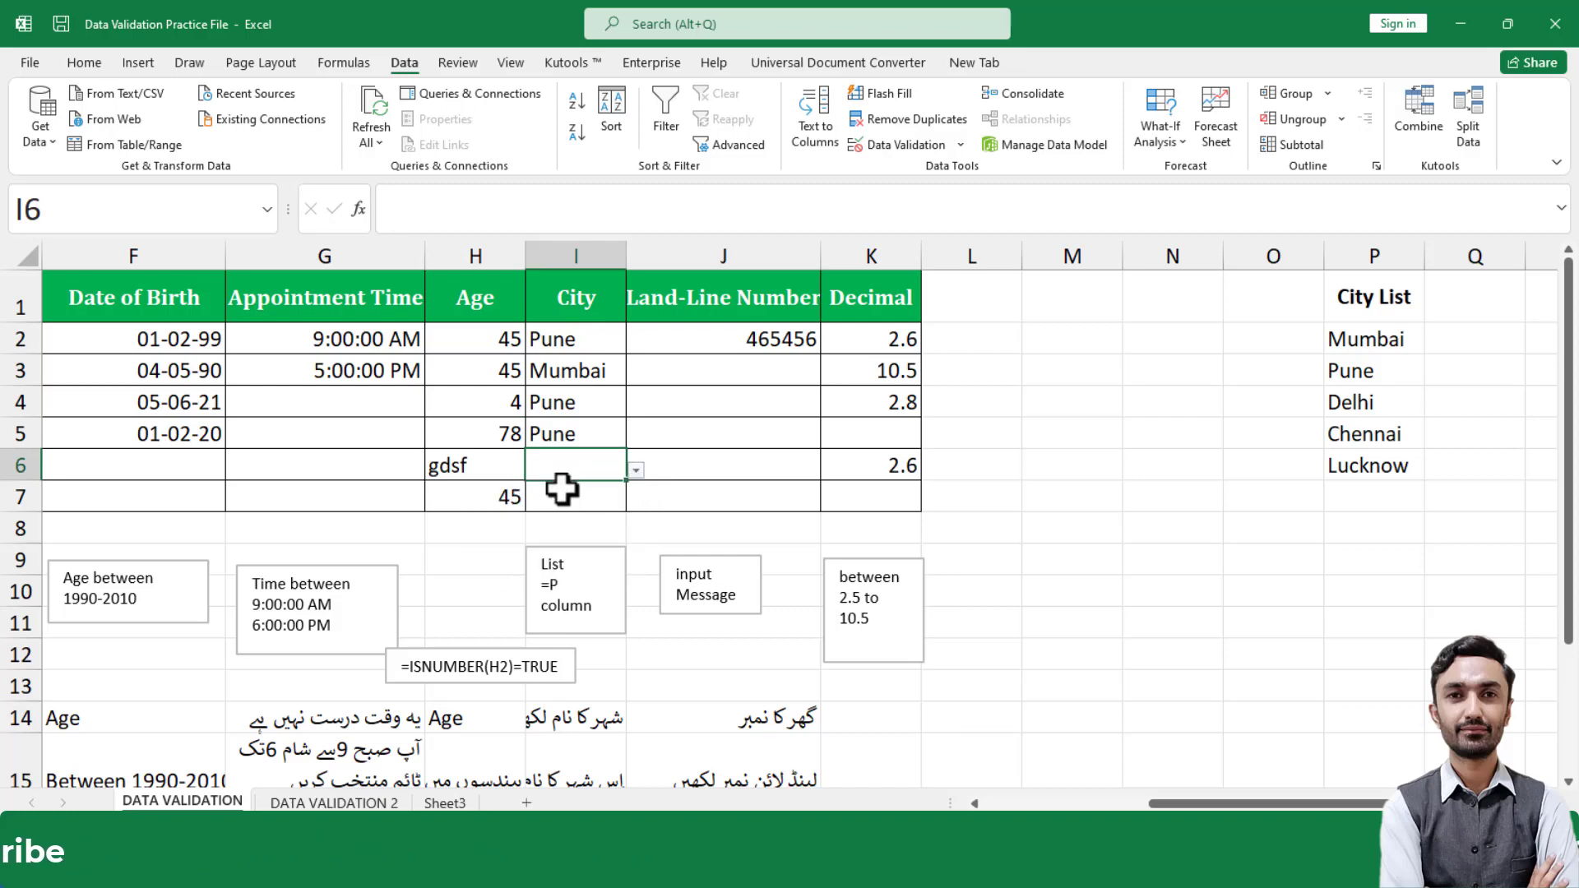
{"action": "type", "text": "adf"}
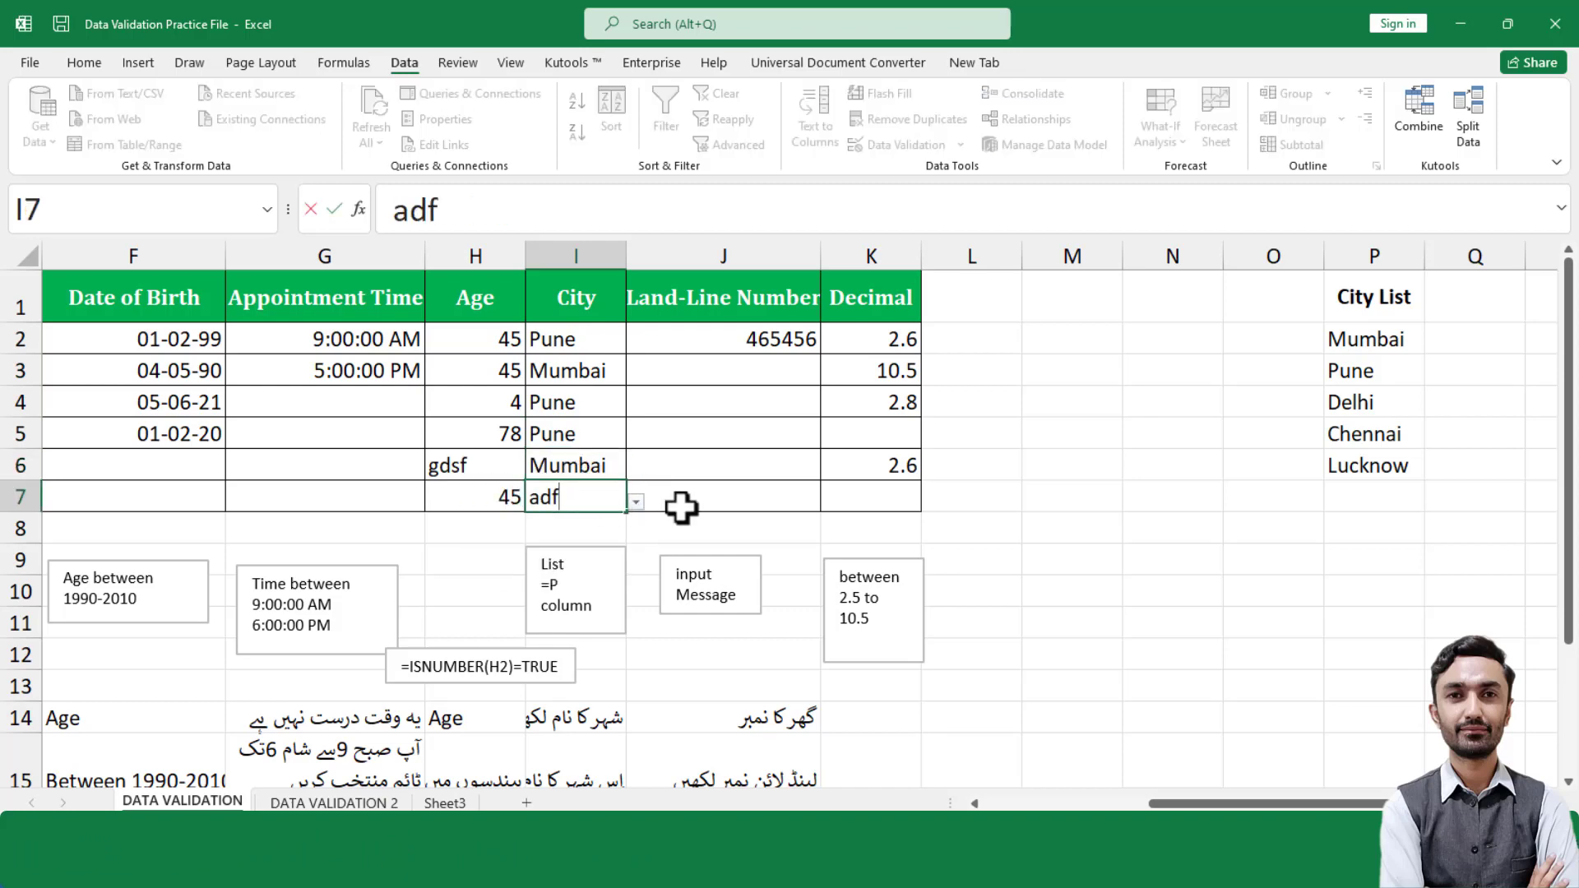
{"action": "key", "text": "Return"}
{"action": "left_click", "coordinate": [794, 485]}
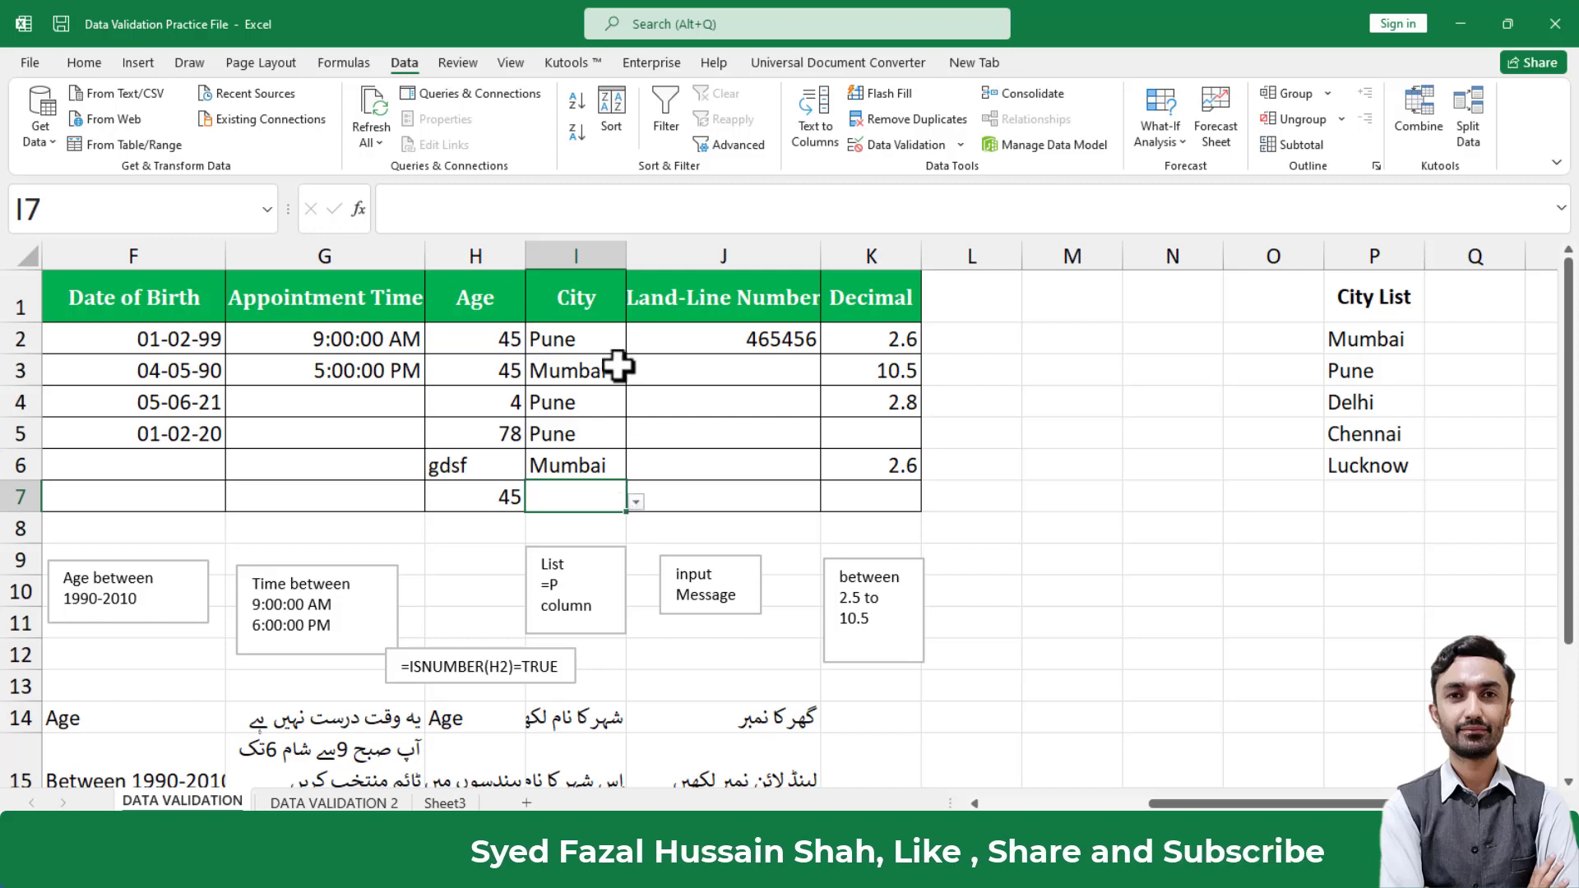
Change the City cells' error alert to Warning style with an Urdu error message
{"action": "left_click_drag", "start_coordinate": [580, 341], "coordinate": [582, 497]}
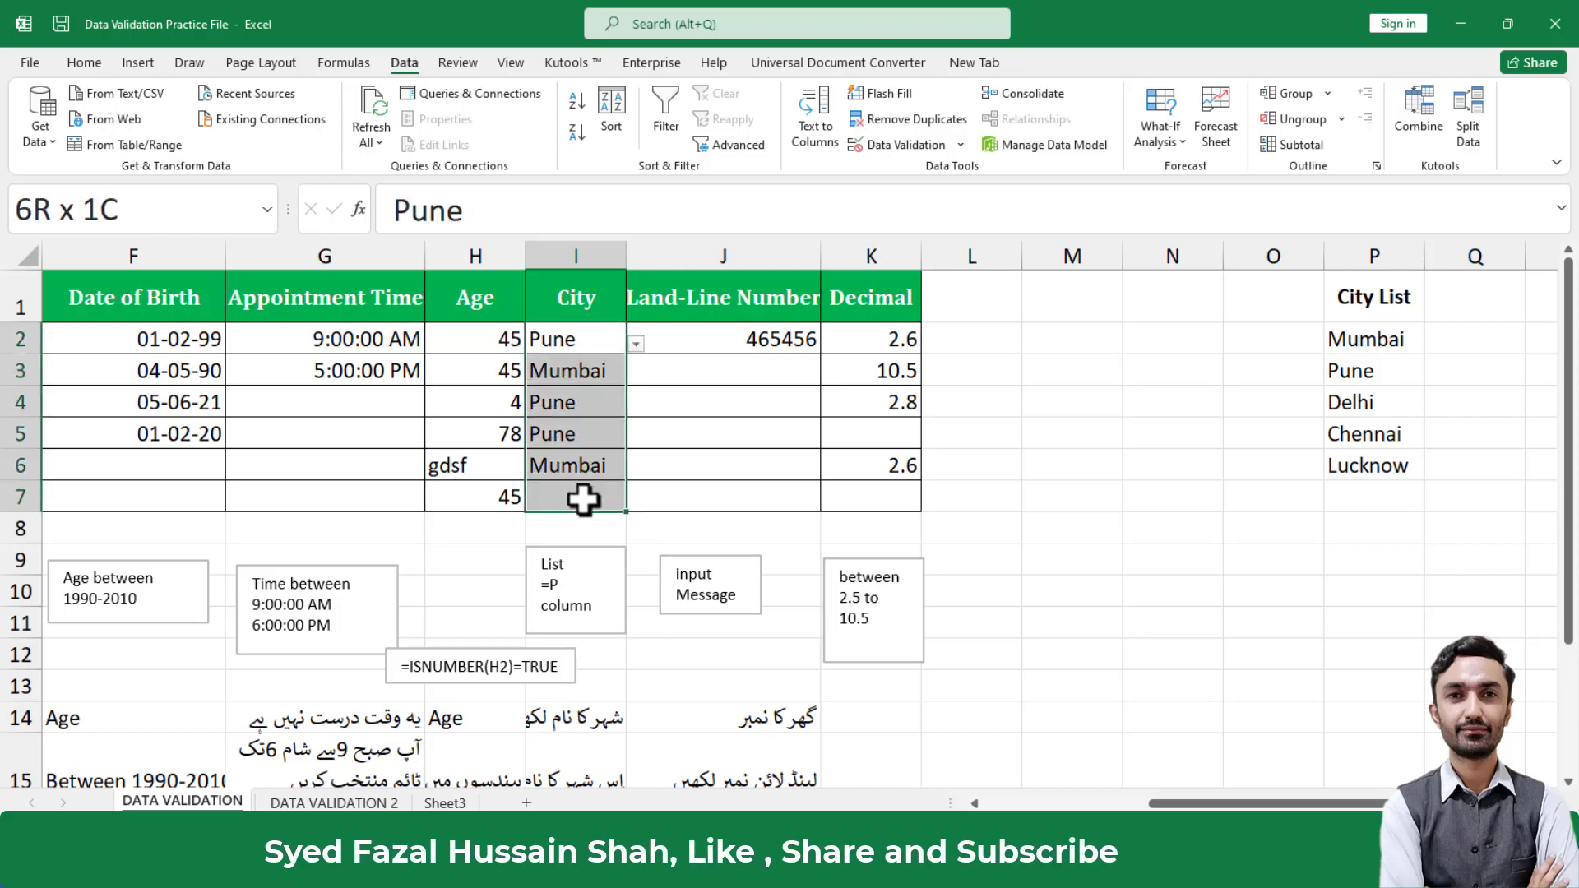
{"action": "left_click", "coordinate": [896, 144]}
{"action": "left_click", "coordinate": [802, 161]}
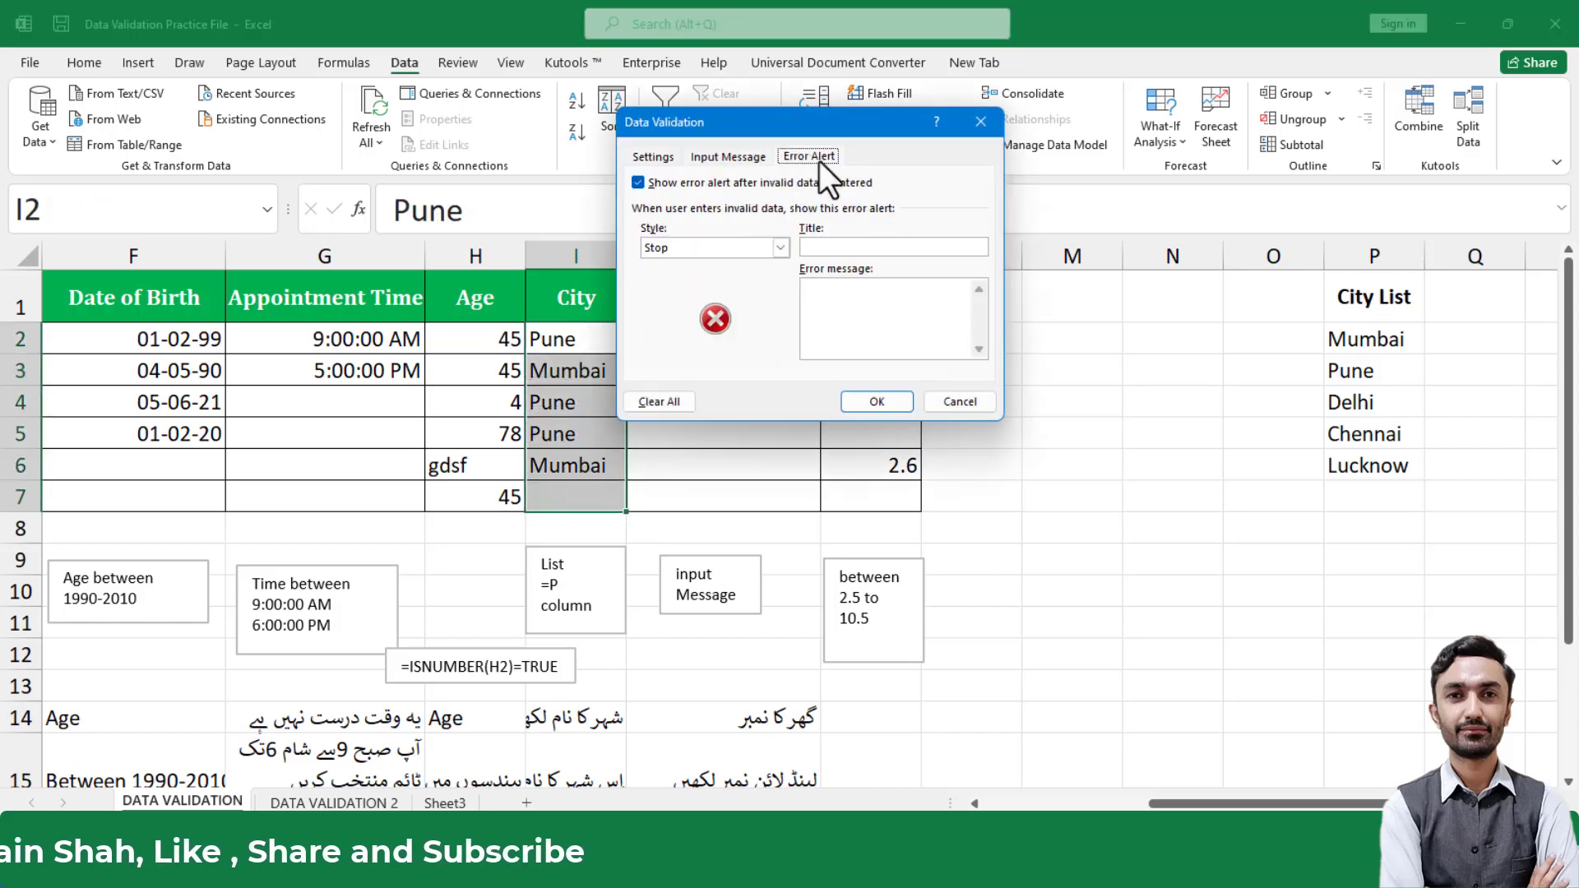
{"action": "left_click", "coordinate": [727, 246]}
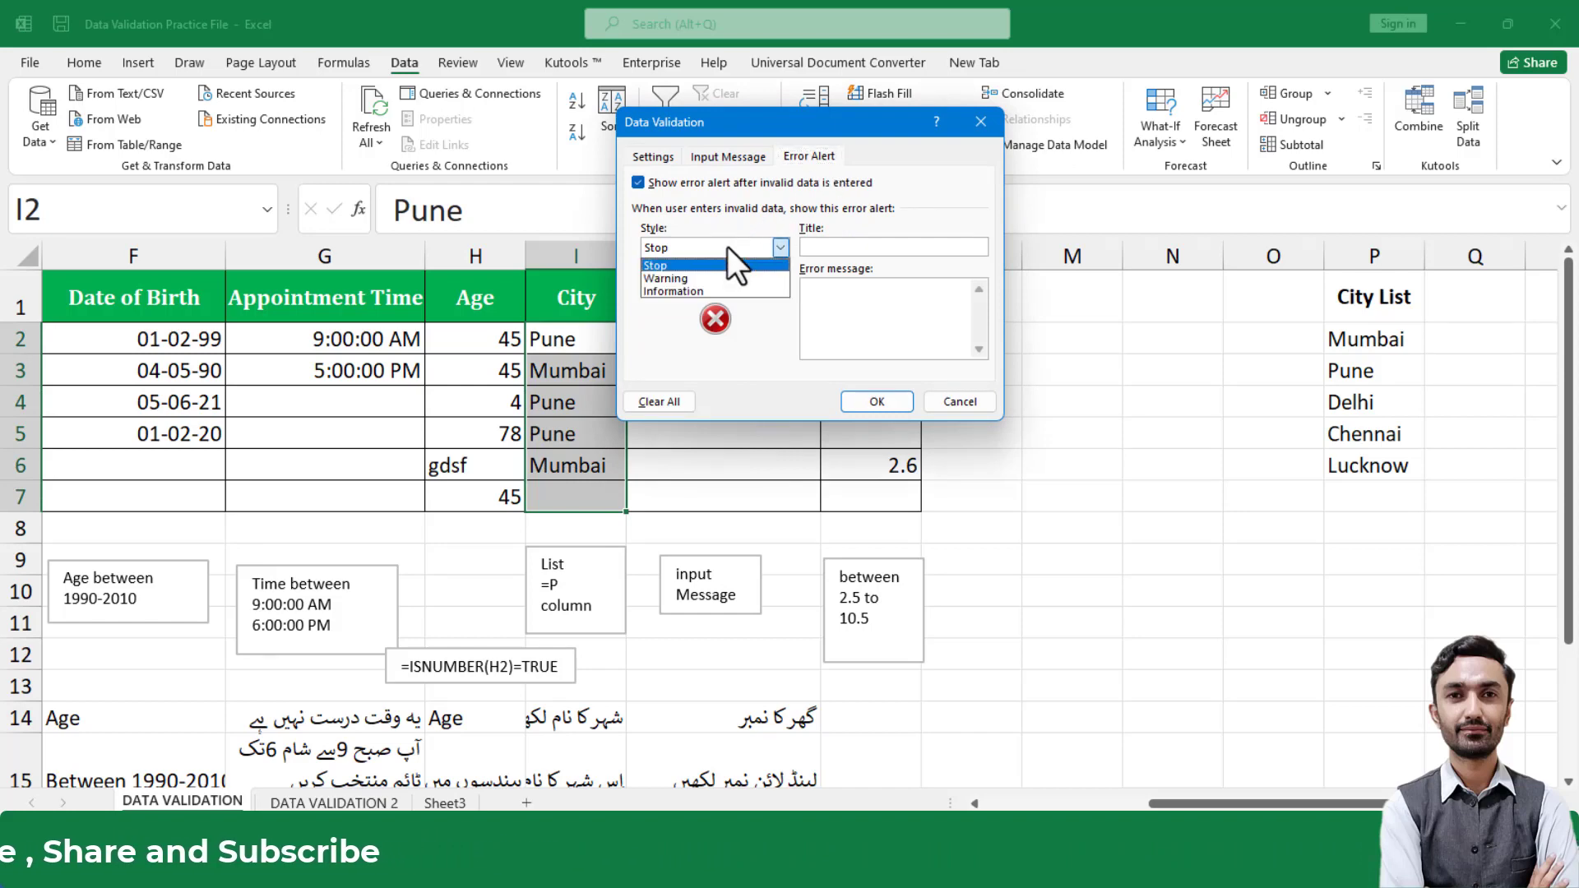
{"action": "left_click", "coordinate": [684, 279]}
{"action": "left_click", "coordinate": [814, 247]}
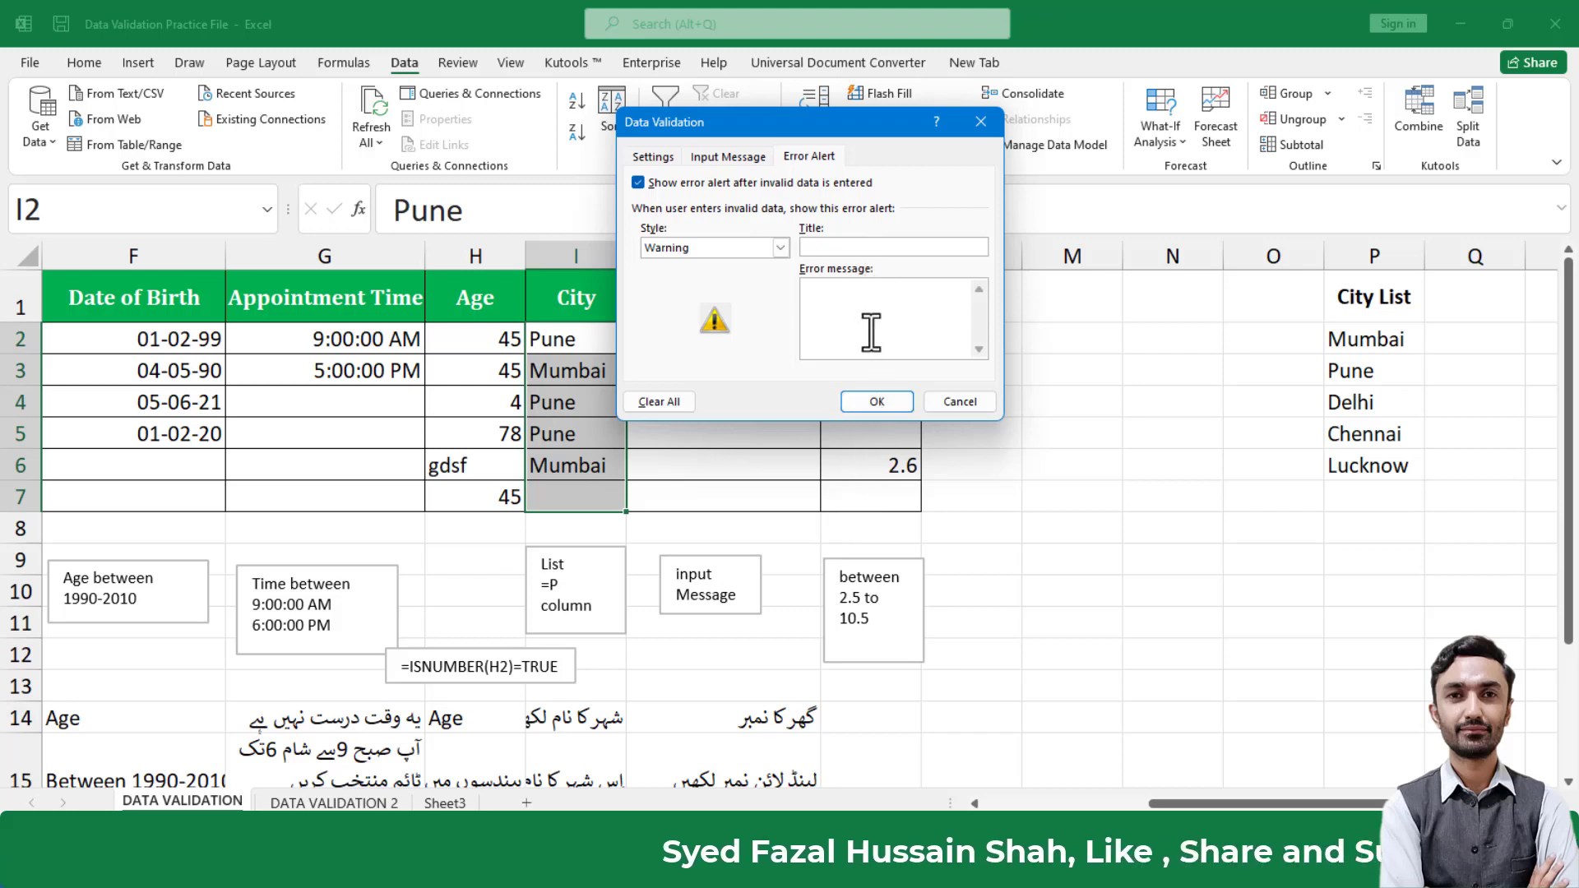
{"action": "left_click", "coordinate": [856, 313]}
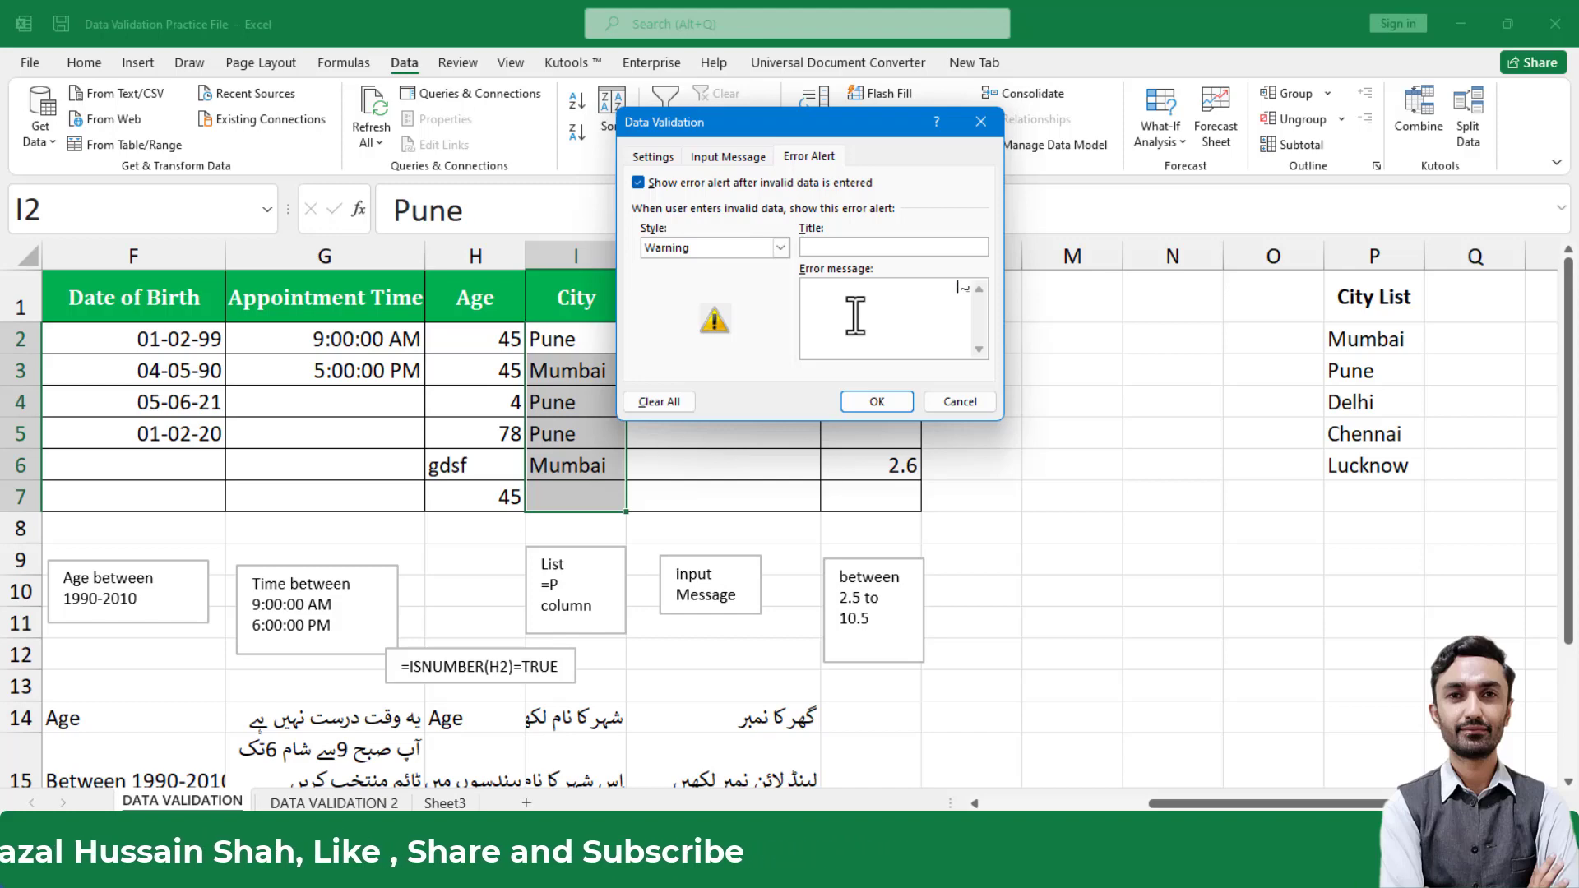
{"action": "type", "text": "یہ نام لسٹ میں موجود نہیں"}
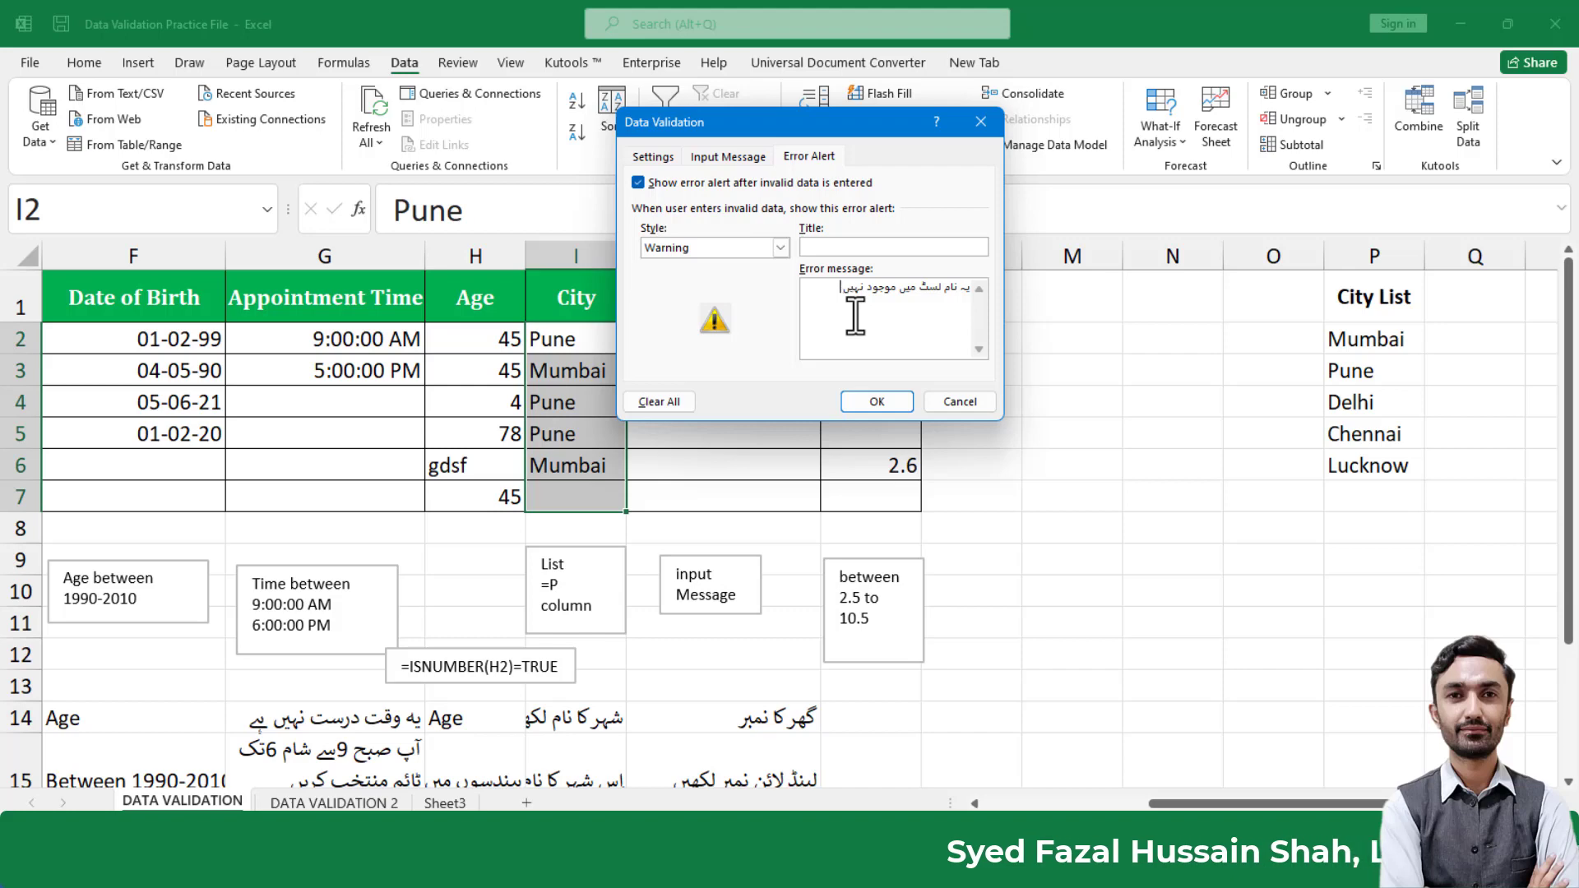
{"action": "type", "text": "ہے"}
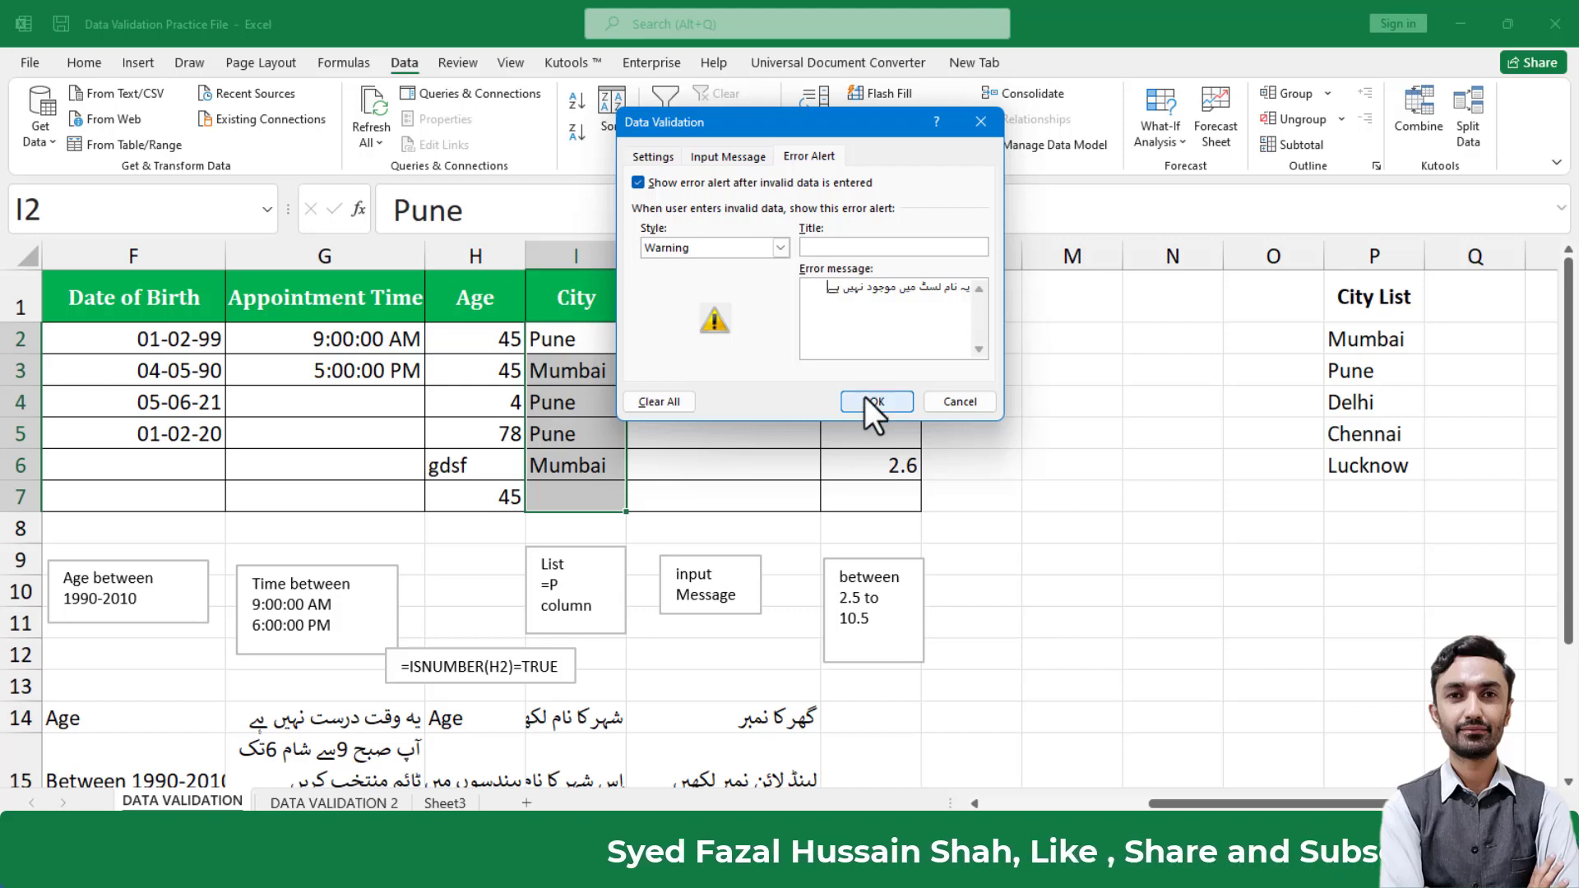
{"action": "left_click", "coordinate": [872, 403]}
Enter Dera in I7 and accept it despite the warning
{"action": "left_click", "coordinate": [586, 496]}
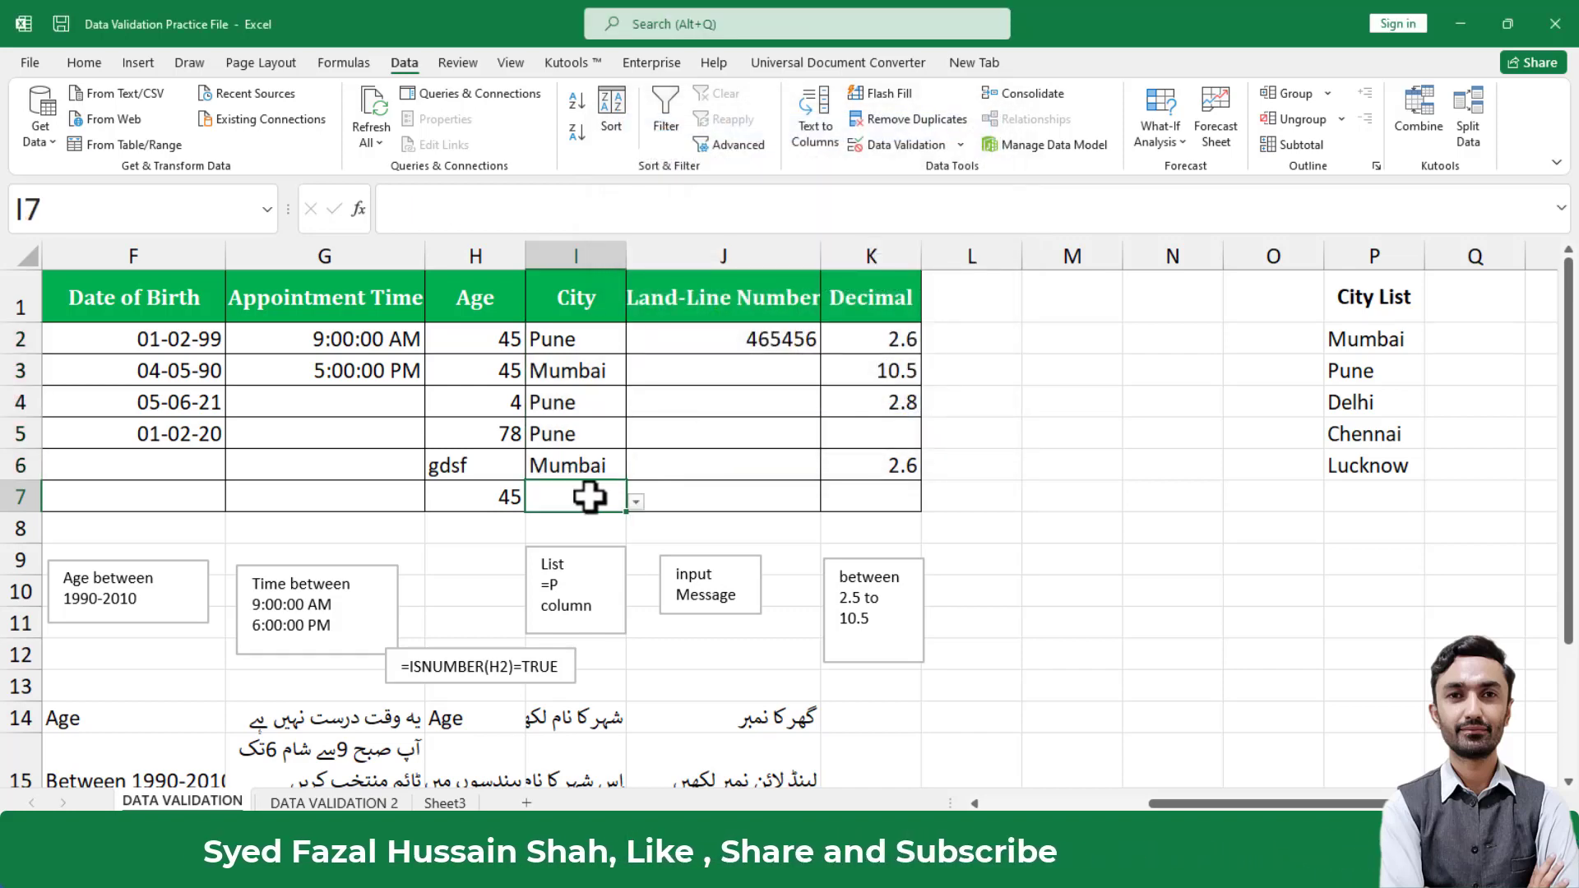
{"action": "double_click", "coordinate": [589, 497]}
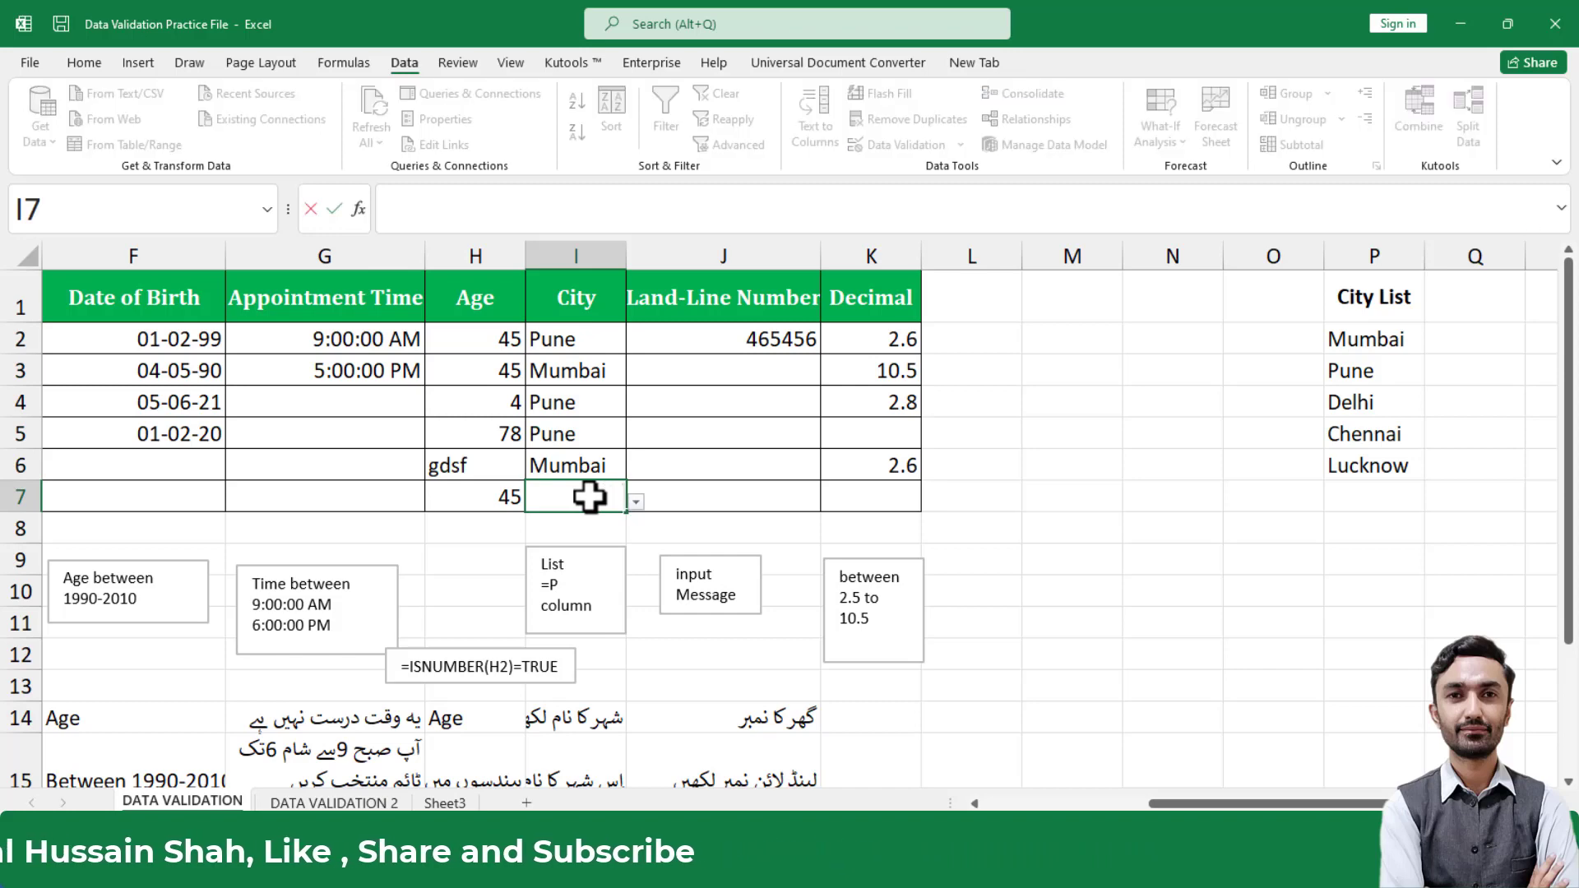
{"action": "type", "text": "Dera"}
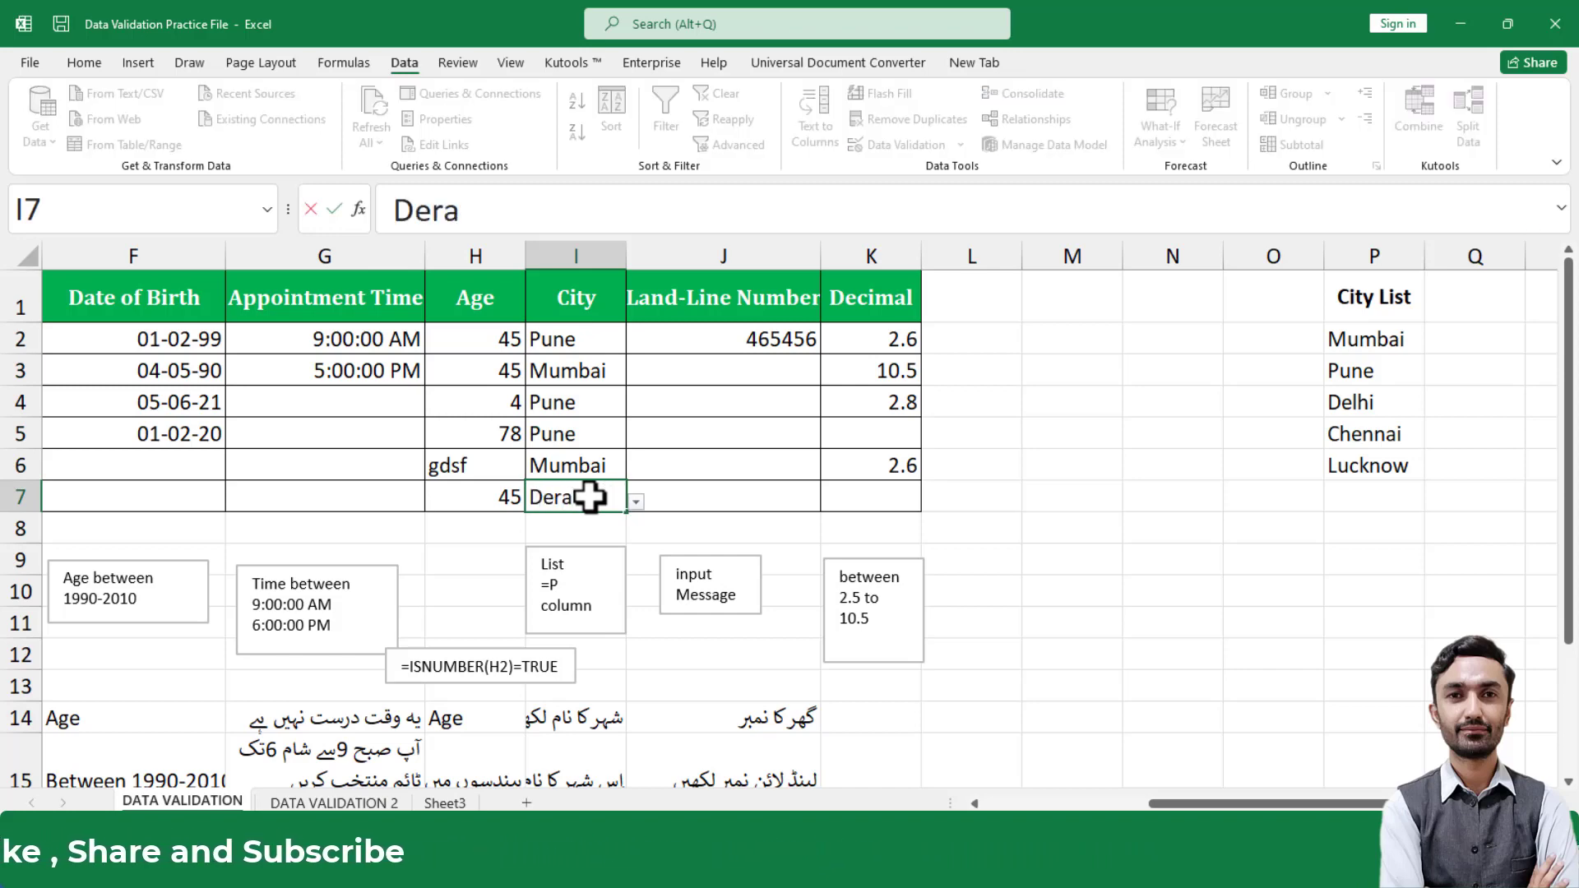
{"action": "key", "text": "Return"}
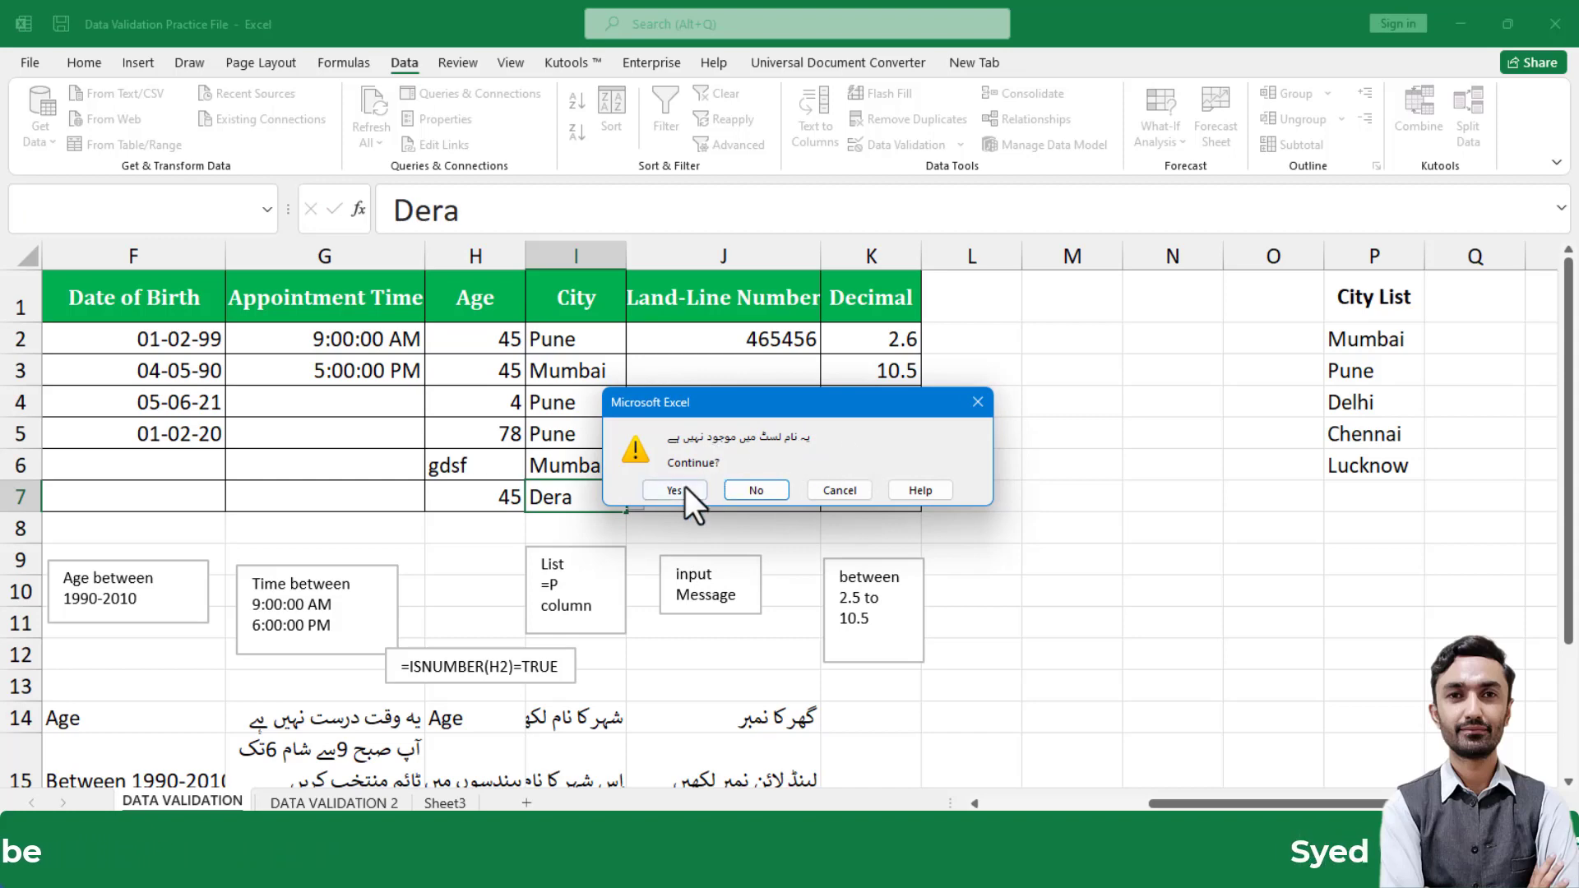
{"action": "left_click", "coordinate": [675, 490]}
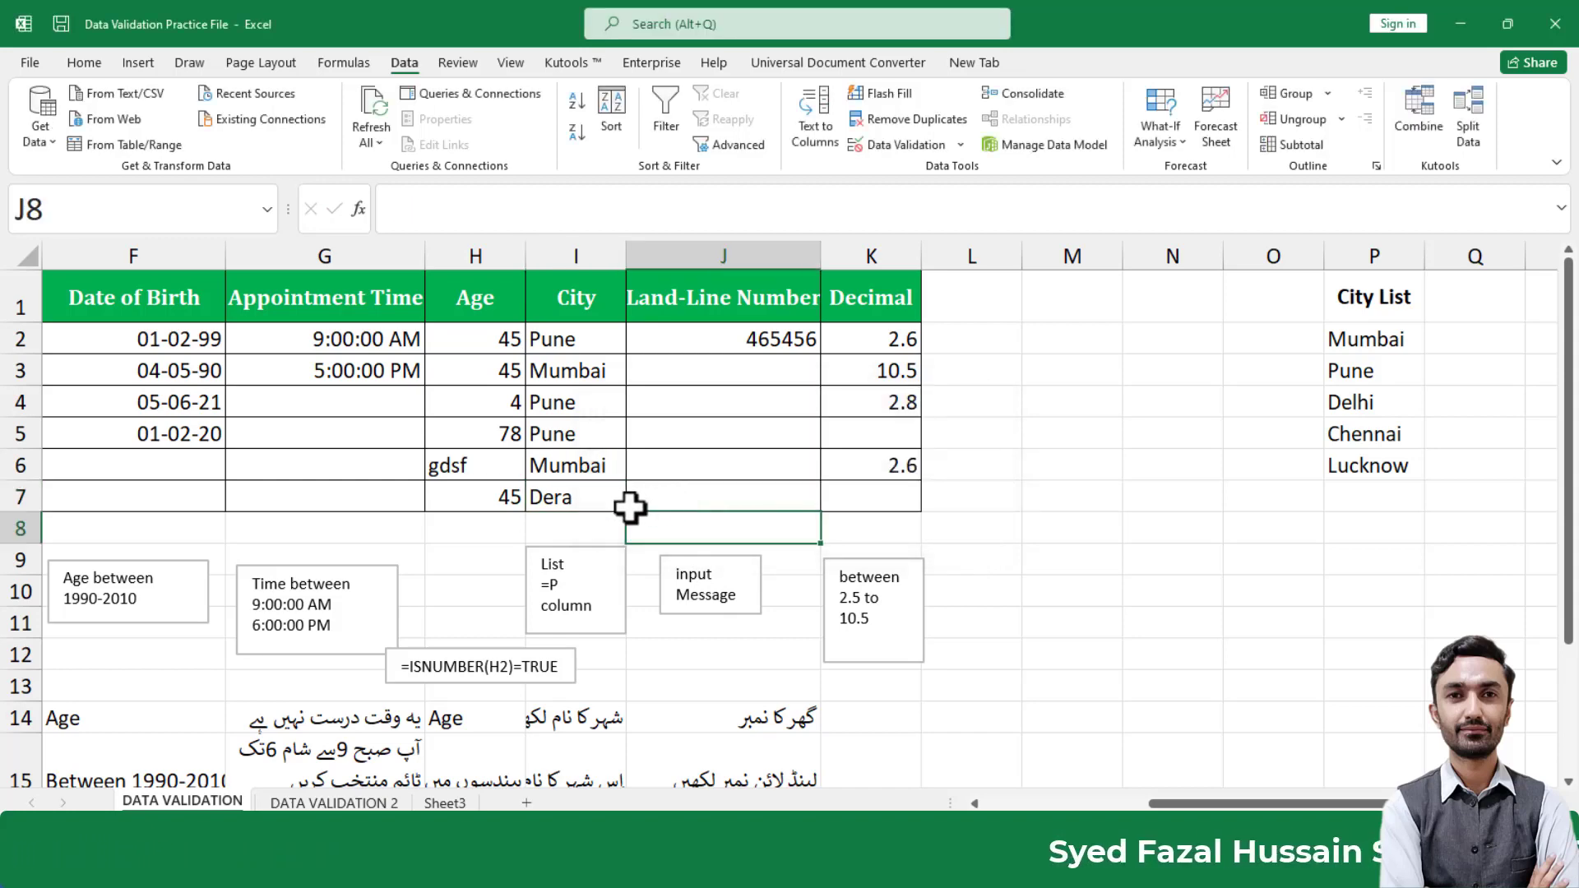
{"action": "left_click", "coordinate": [581, 504]}
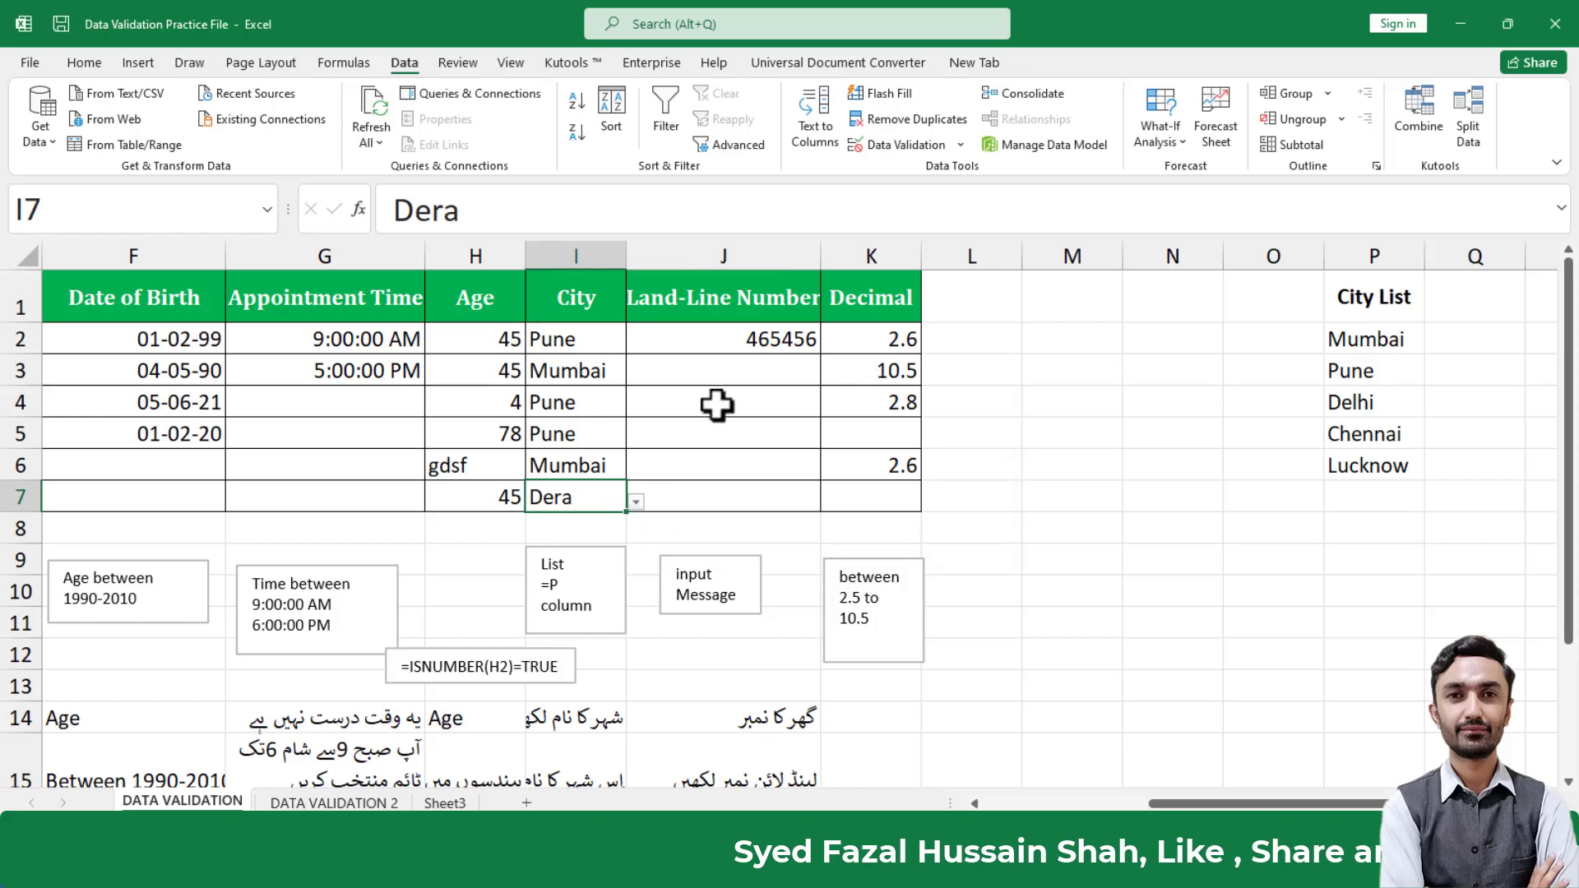
Copy the Urdu heading گھر کا نمبر from J14 after a first look at Input Message
{"action": "left_click", "coordinate": [742, 365]}
{"action": "left_click", "coordinate": [743, 428]}
{"action": "left_click_drag", "start_coordinate": [747, 342], "coordinate": [730, 506]}
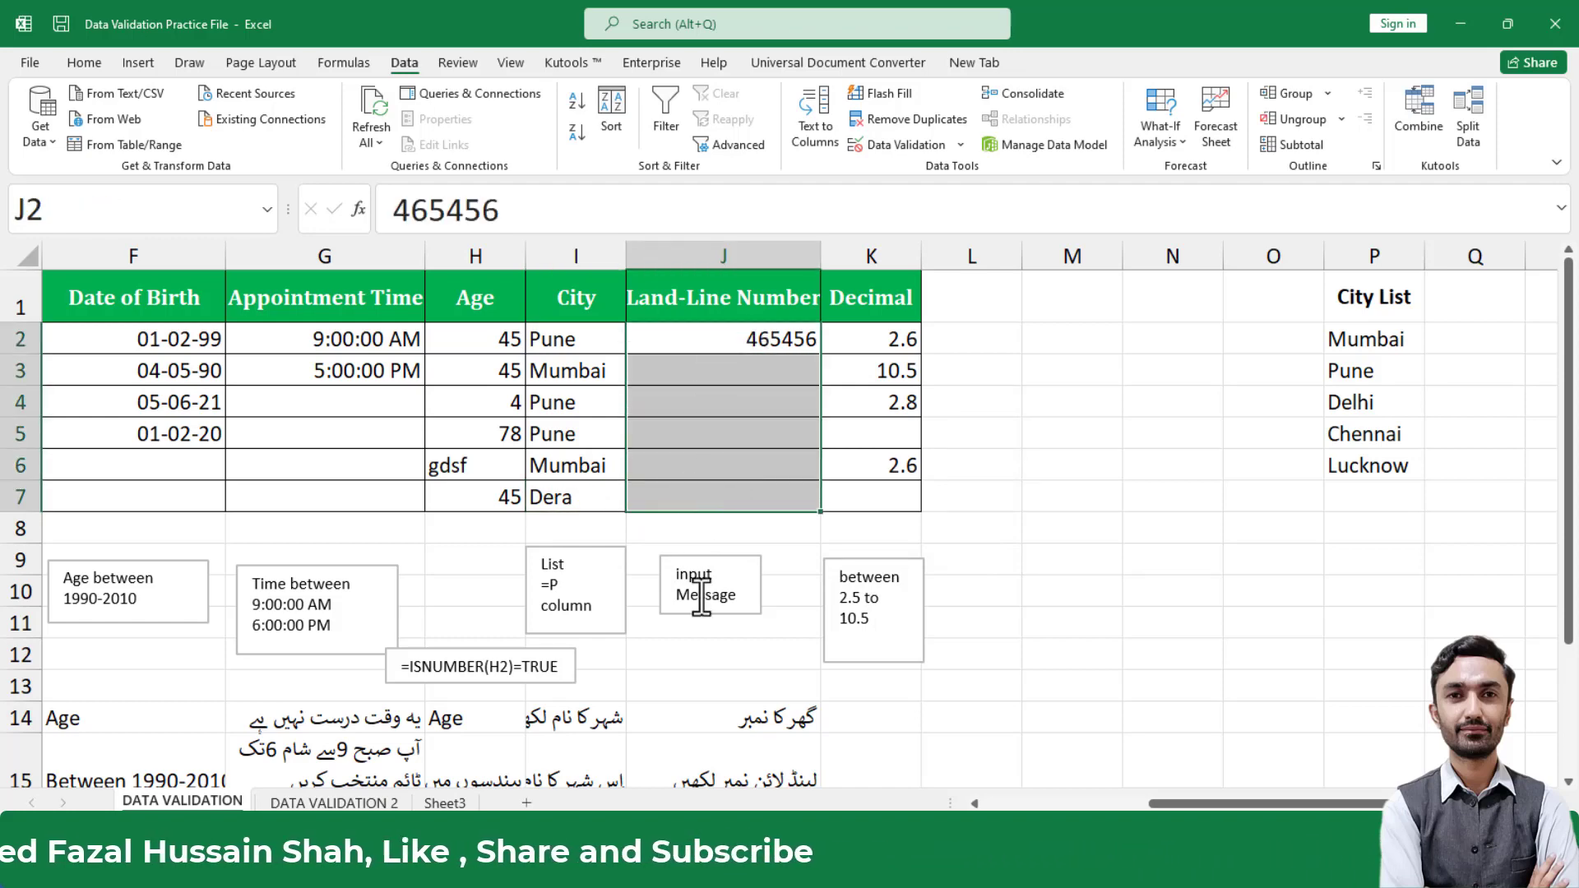
{"action": "left_click", "coordinate": [896, 147]}
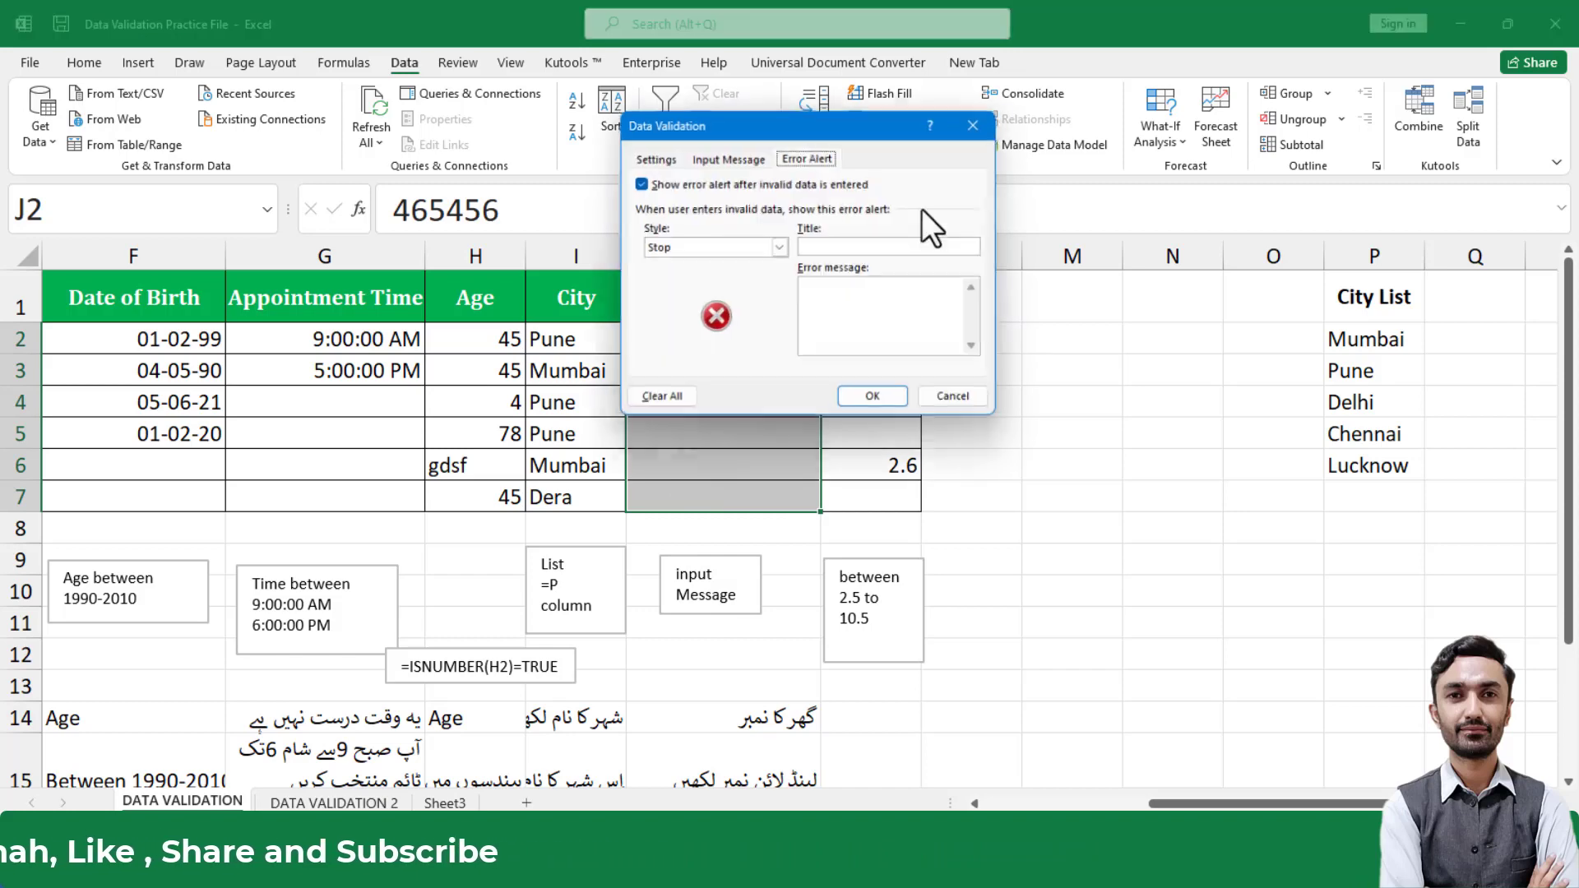
{"action": "left_click", "coordinate": [727, 156]}
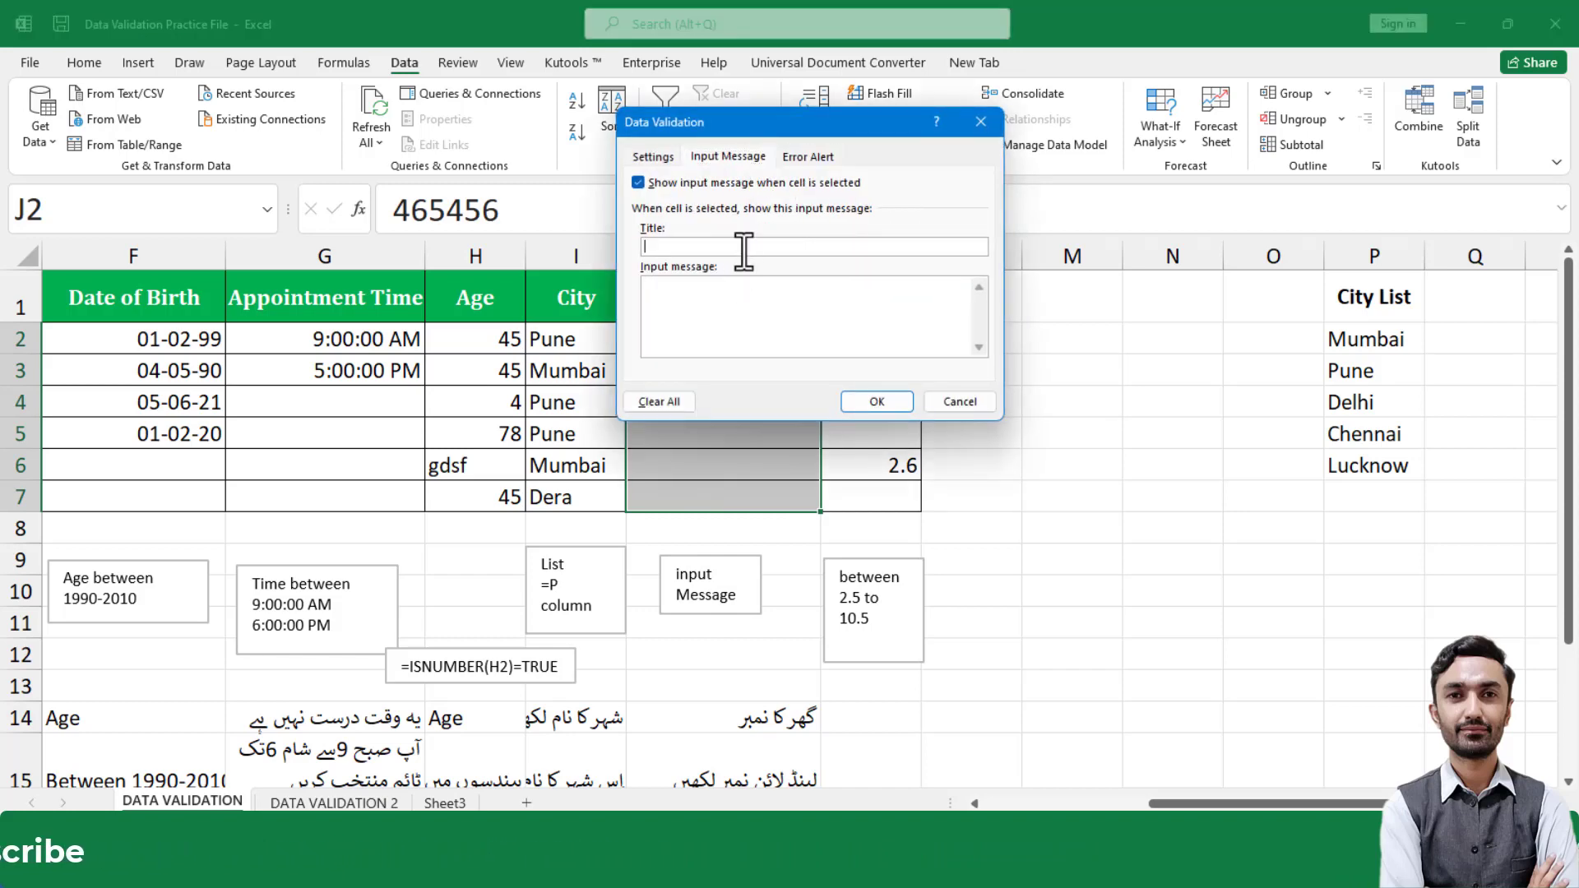
{"action": "left_click", "coordinate": [959, 401]}
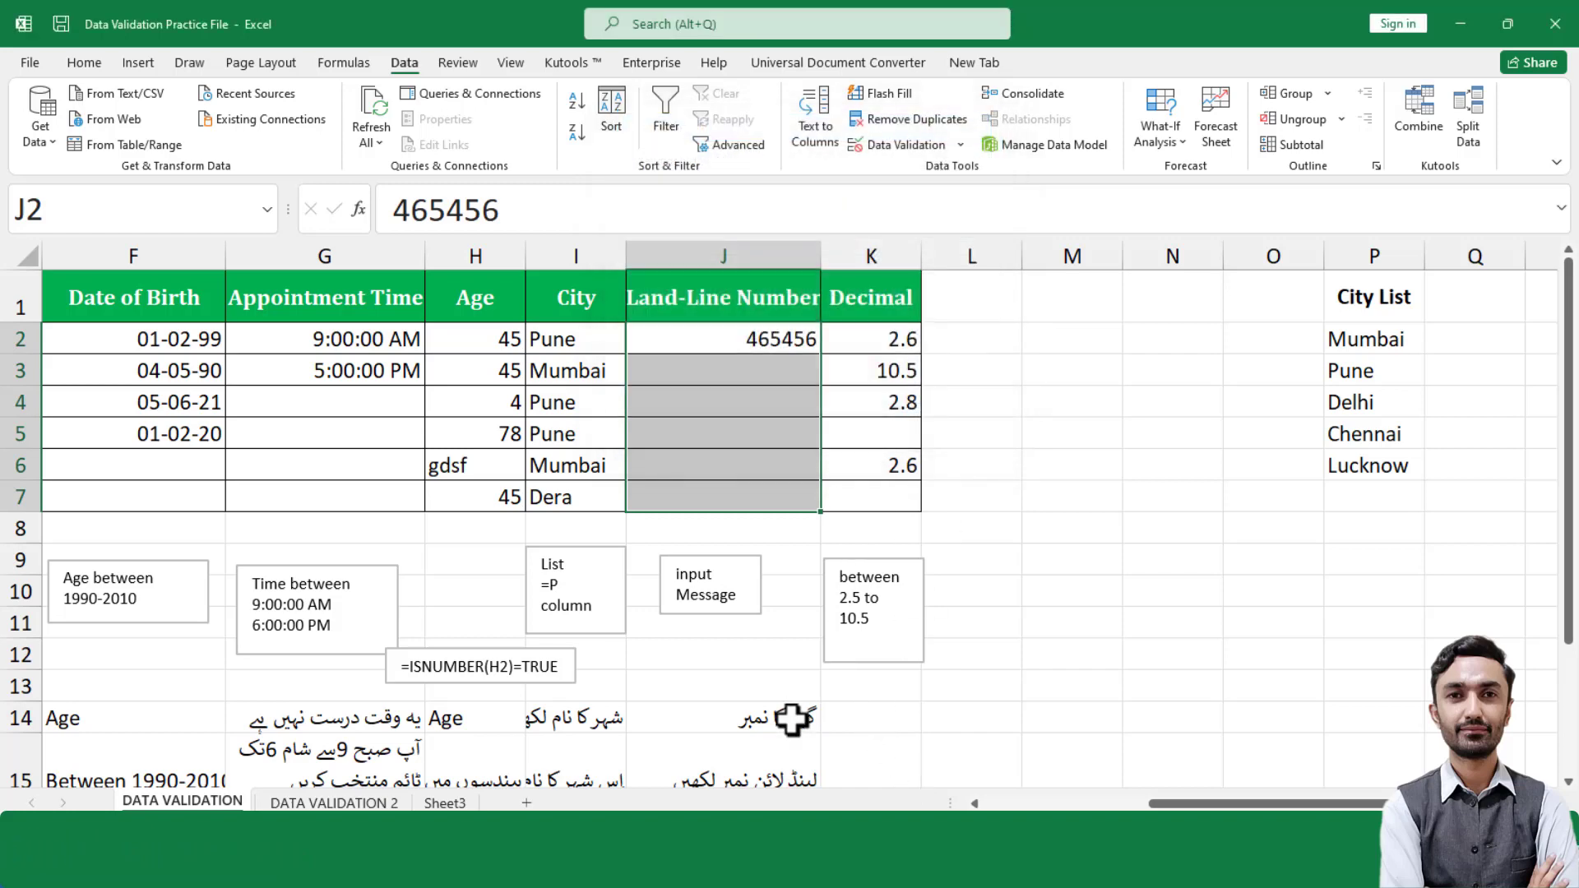
{"action": "left_click", "coordinate": [768, 713]}
{"action": "left_click", "coordinate": [1432, 218]}
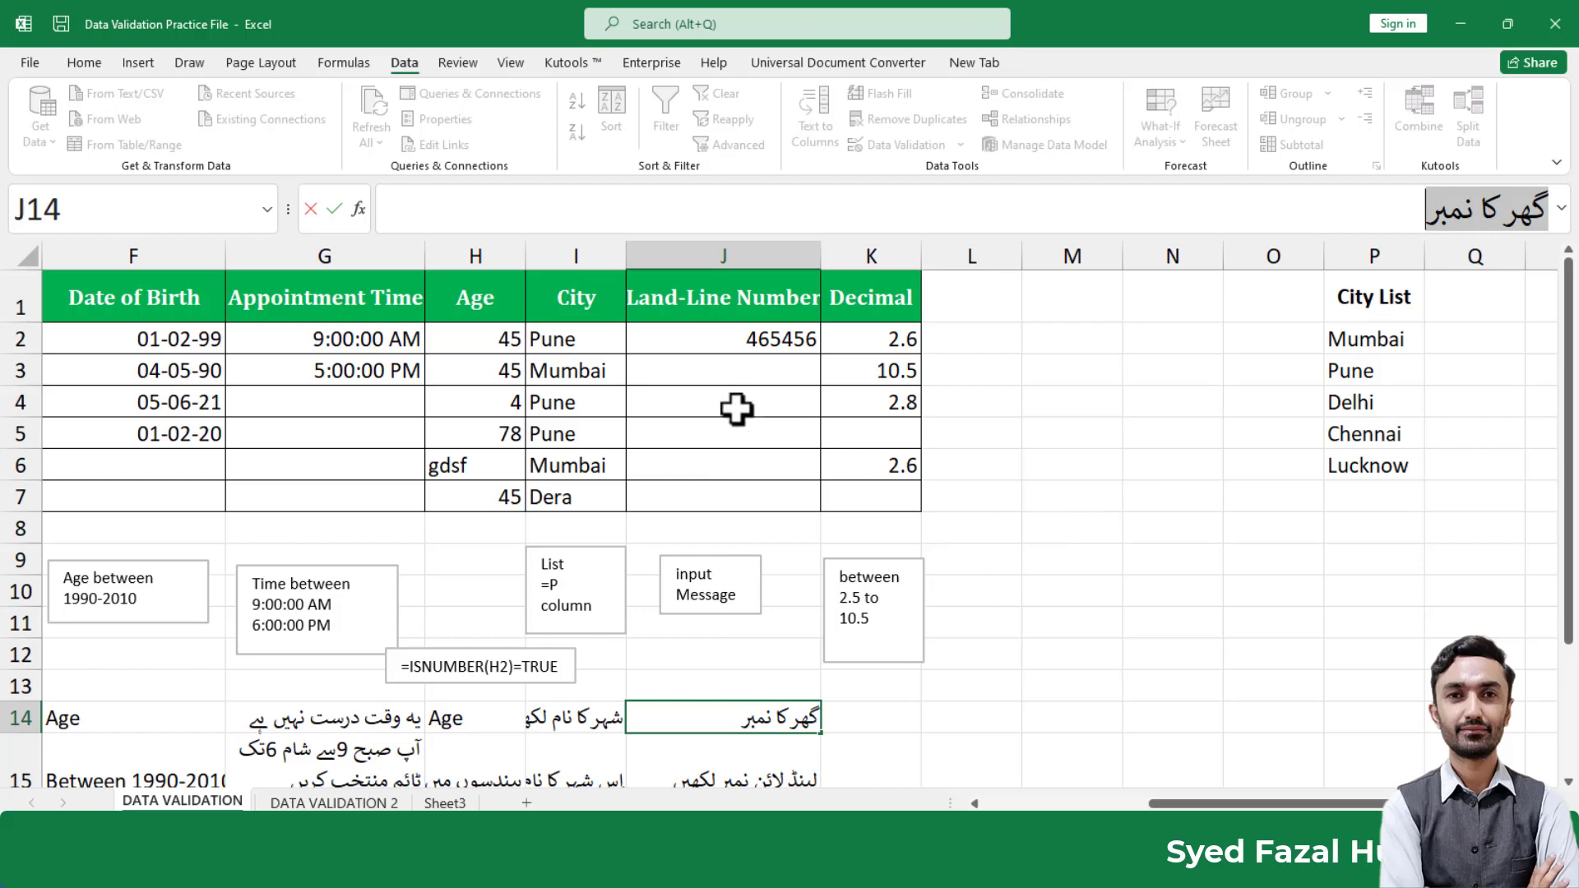
Give J2:J7 an input message titled گھر کا نمبر
{"action": "left_click_drag", "start_coordinate": [723, 339], "coordinate": [743, 505]}
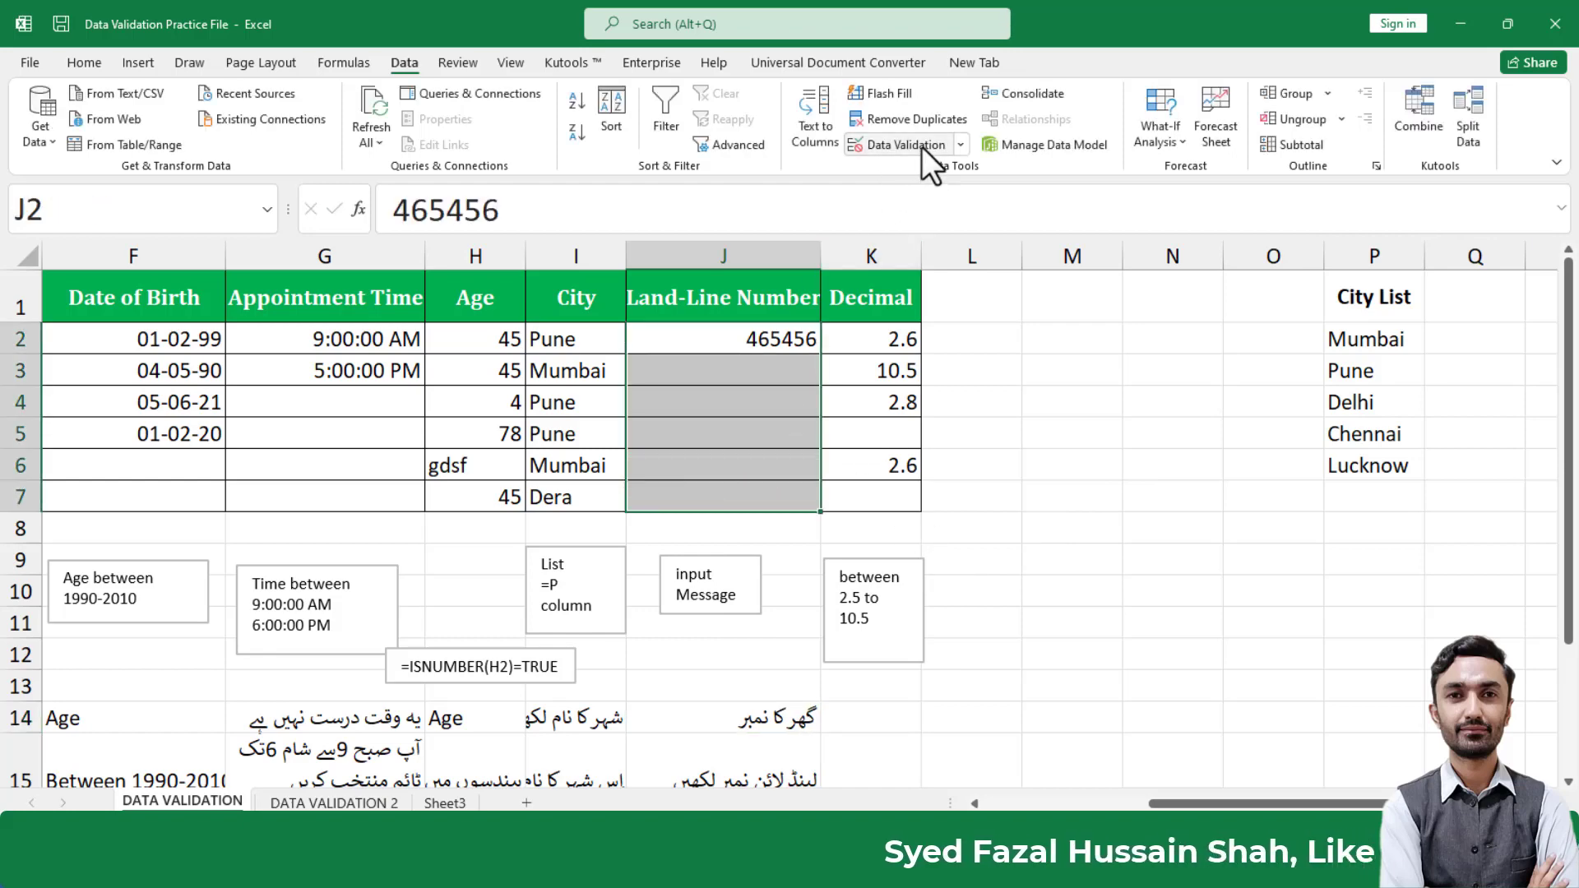
{"action": "left_click", "coordinate": [922, 147]}
{"action": "left_click", "coordinate": [845, 249]}
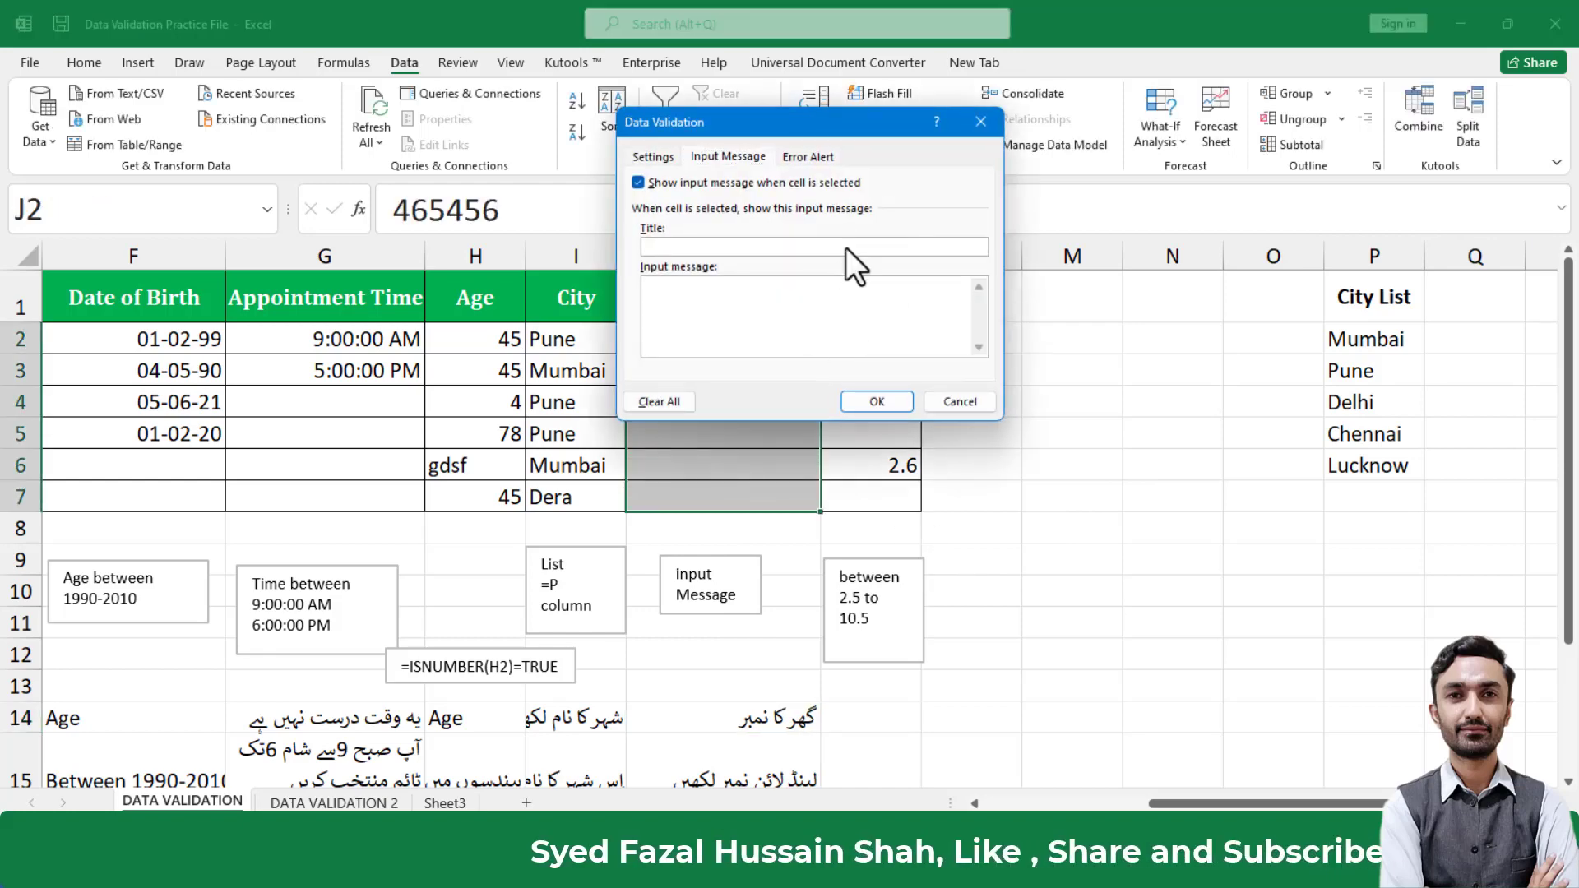
{"action": "type", "text": "گھر کا نمبر"}
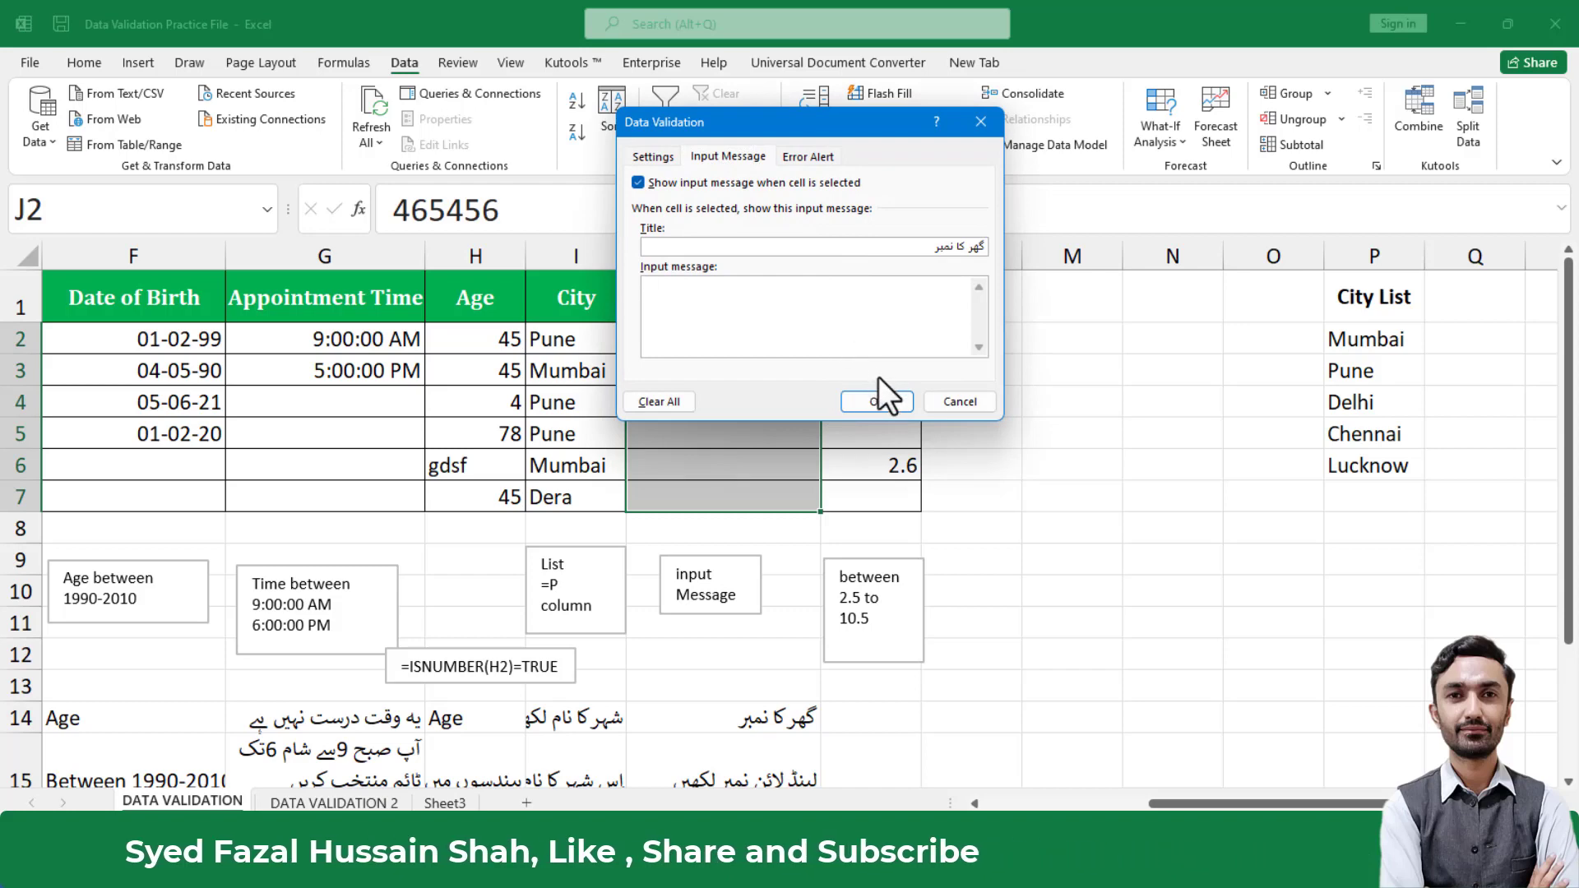
{"action": "left_click", "coordinate": [877, 402]}
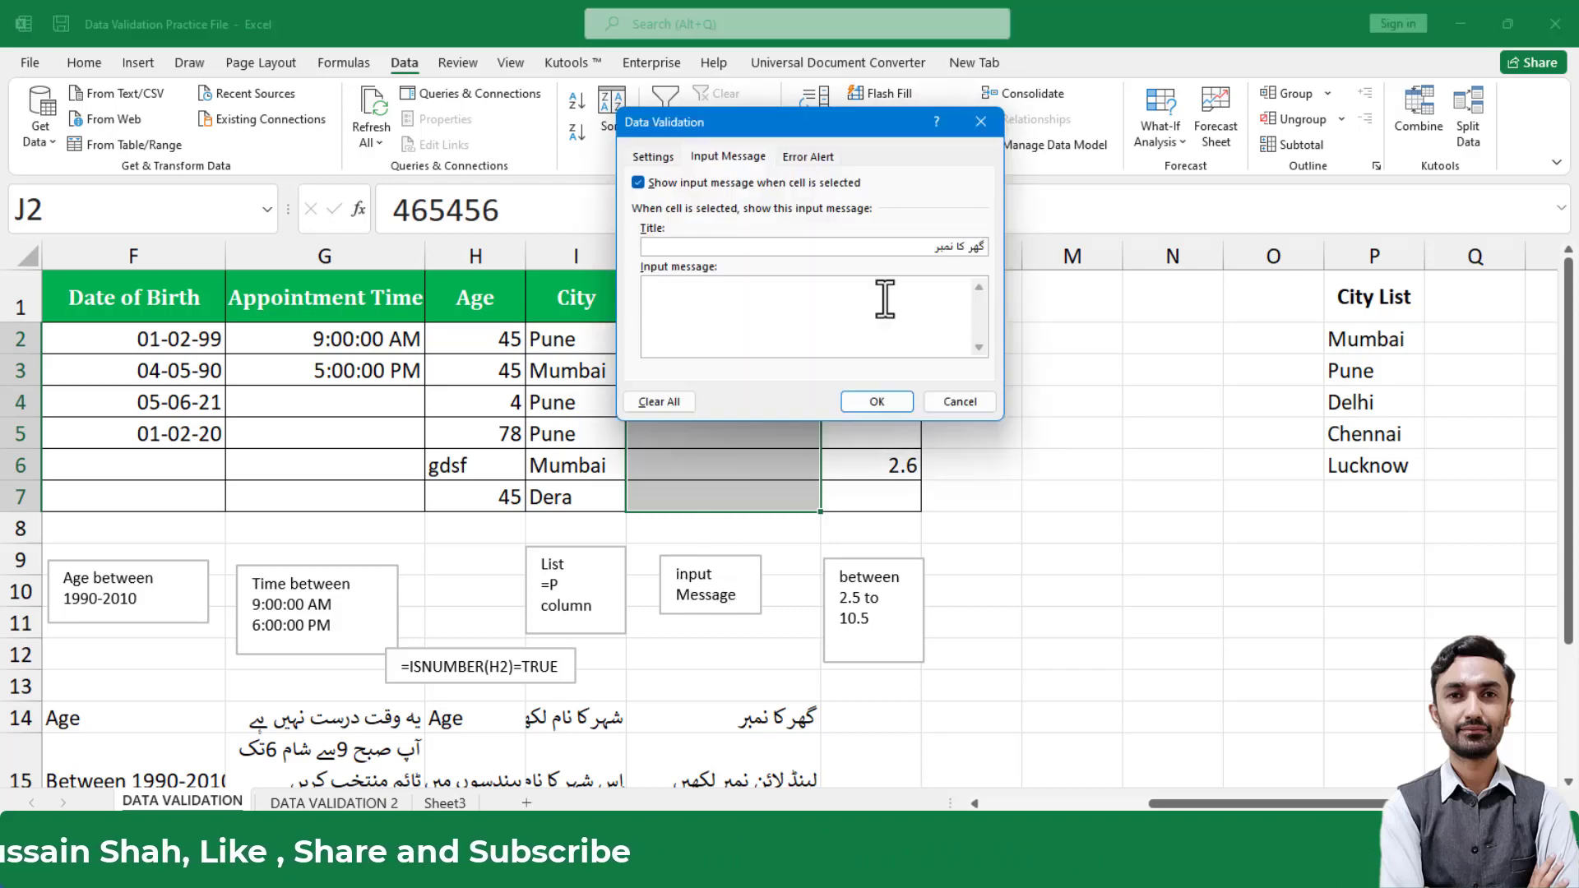
{"action": "left_click", "coordinate": [877, 402]}
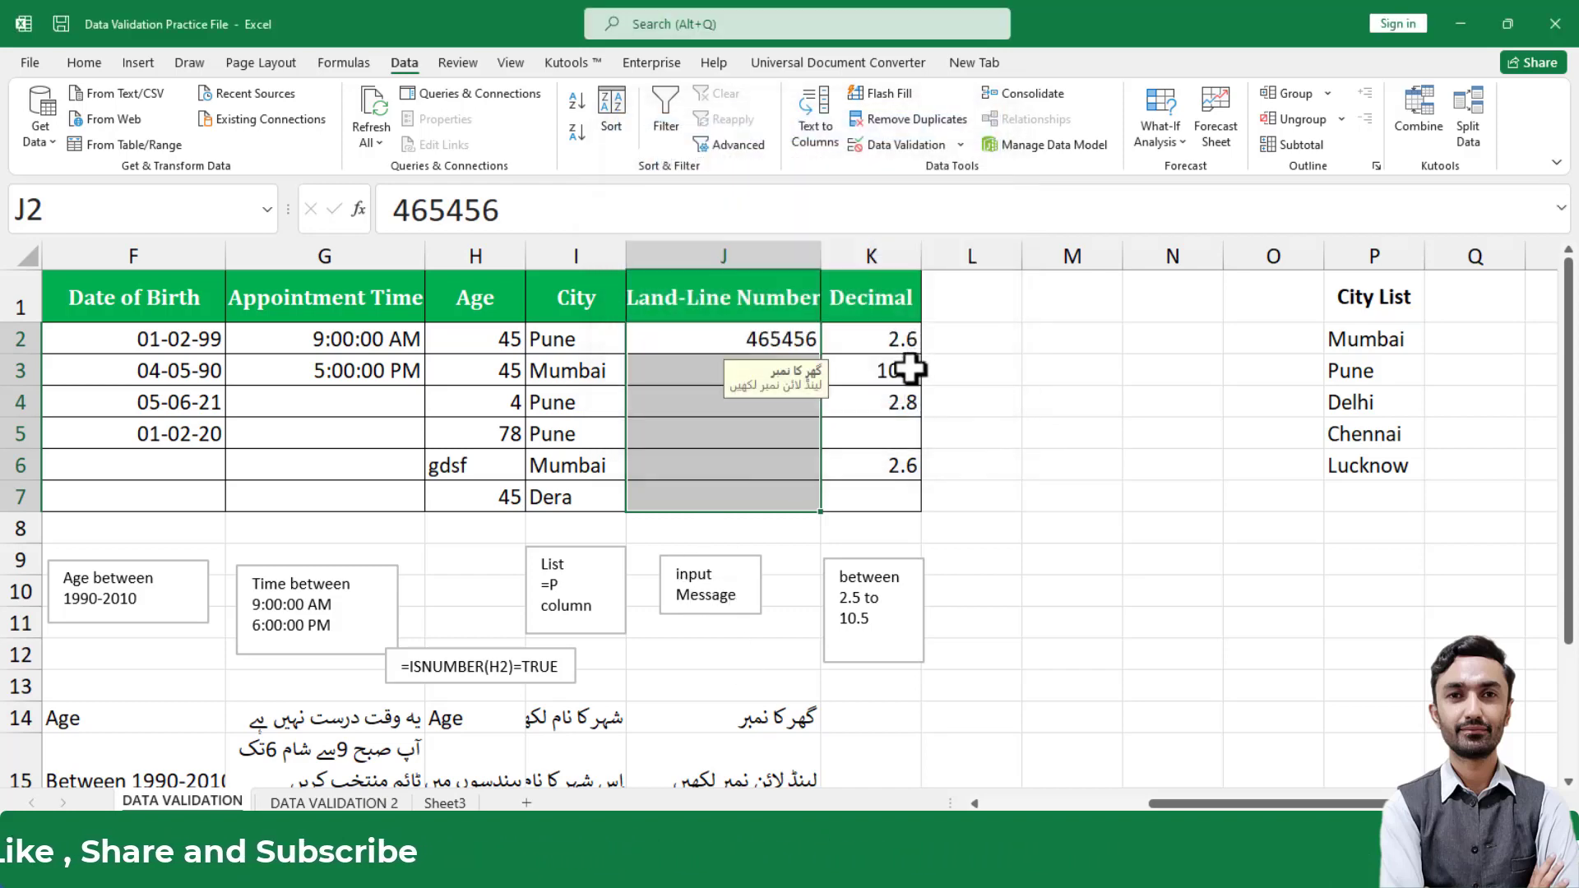
Select cells J2 through J7 in turn to confirm the input message appears
{"action": "left_click", "coordinate": [745, 430]}
{"action": "left_click", "coordinate": [731, 401]}
{"action": "left_click", "coordinate": [747, 499]}
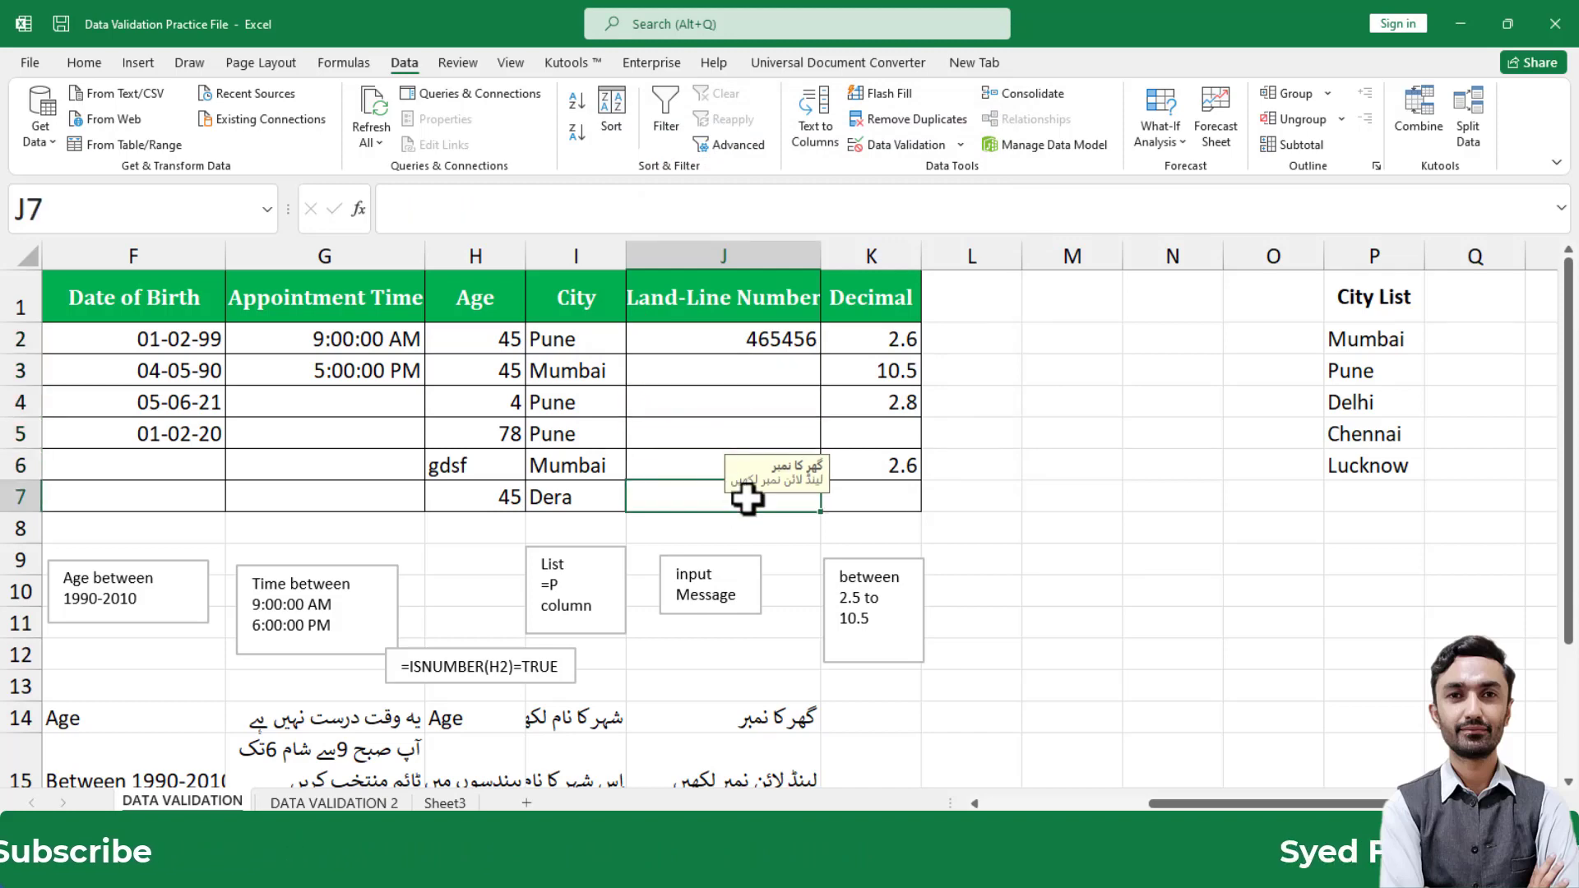
{"action": "key", "text": "Up"}
{"action": "key", "text": "Up"}
{"action": "key", "text": "Up"}
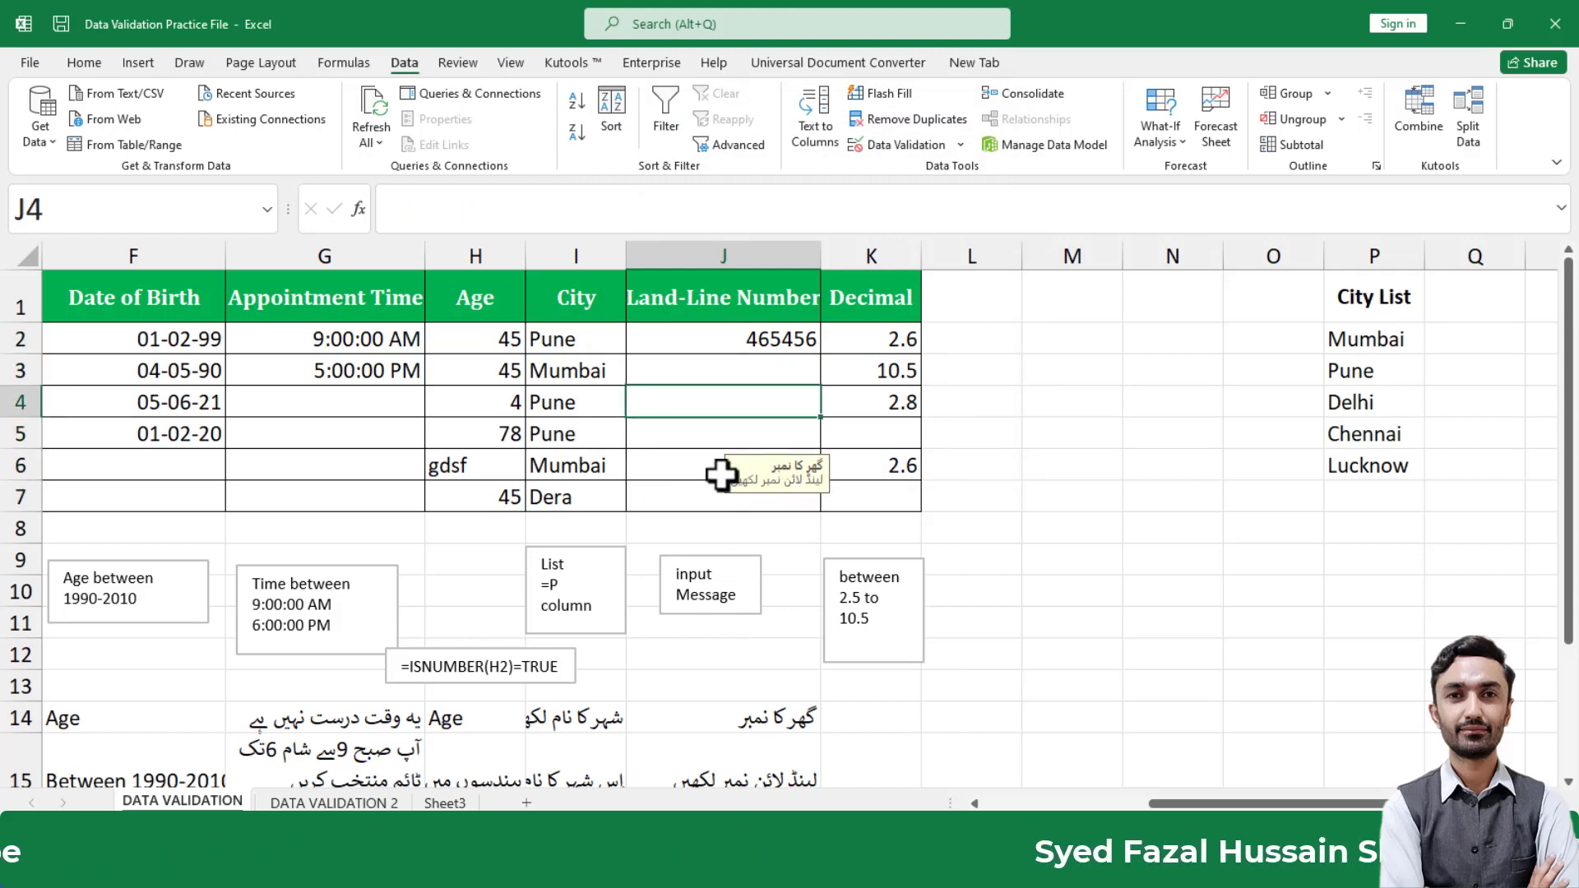
{"action": "left_click", "coordinate": [730, 370]}
{"action": "left_click", "coordinate": [709, 345]}
{"action": "left_click", "coordinate": [724, 434]}
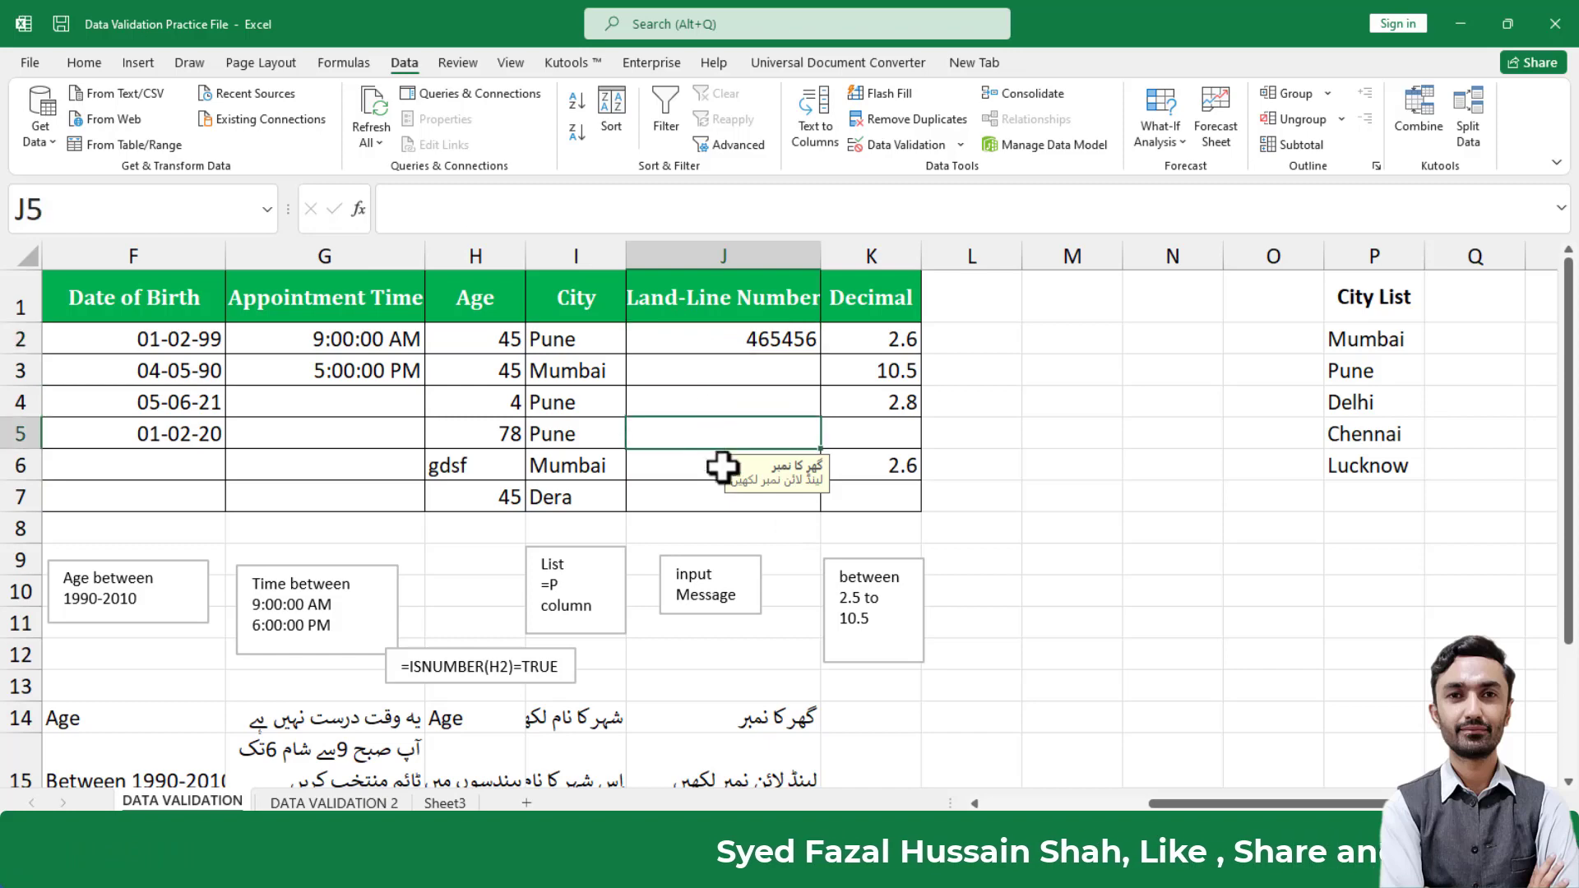
Set K2:K7 to Decimal, between minimum 2.5 and maximum 10.5
{"action": "left_click", "coordinate": [873, 424]}
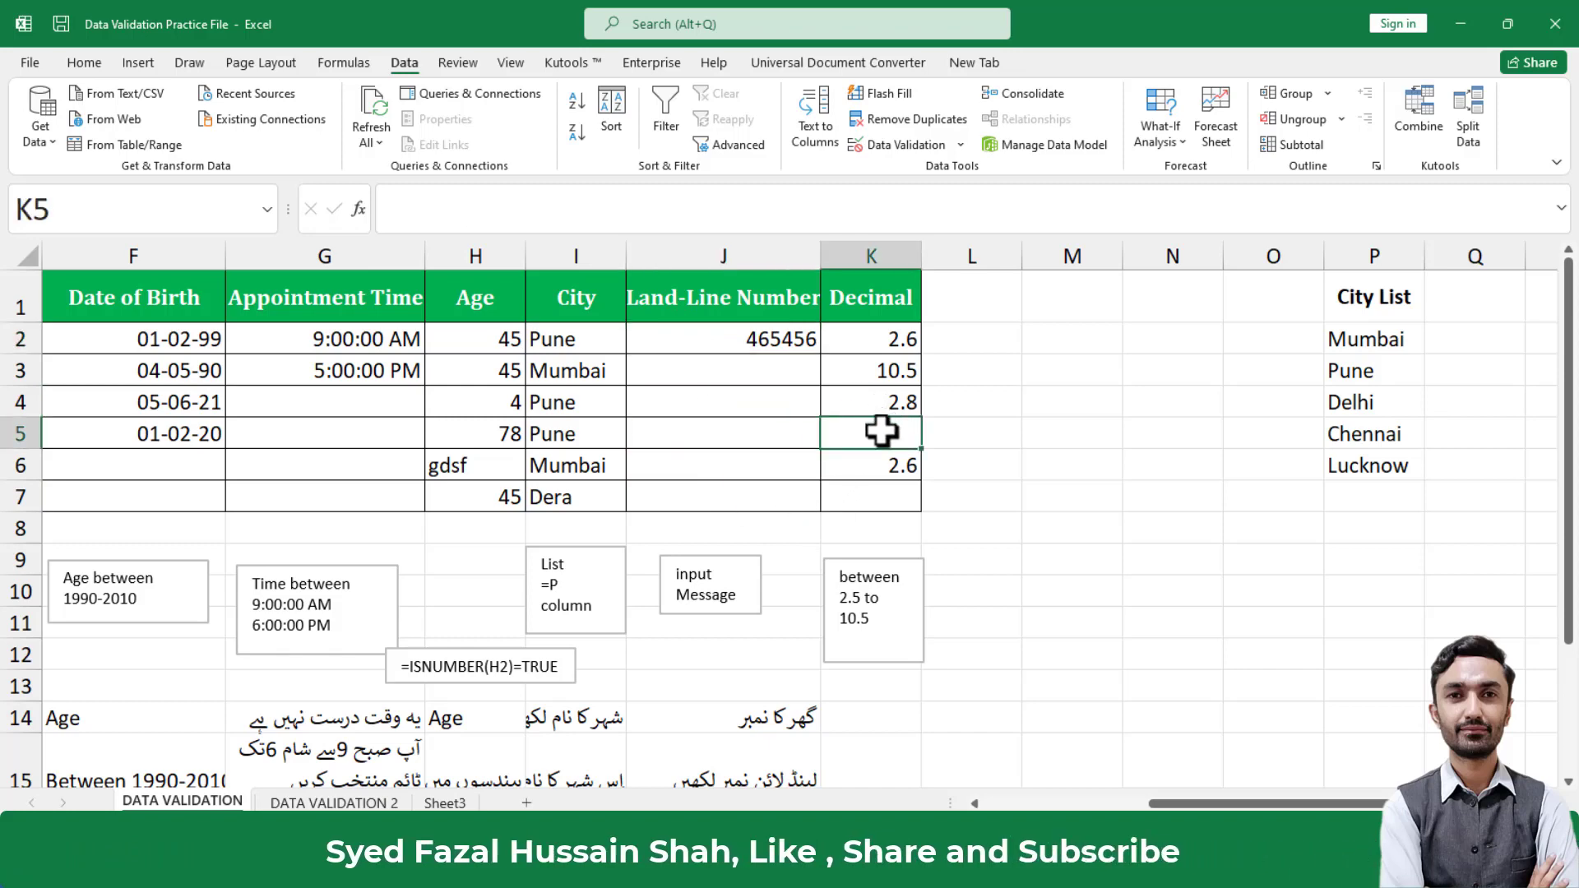
{"action": "left_click_drag", "start_coordinate": [882, 338], "coordinate": [855, 496]}
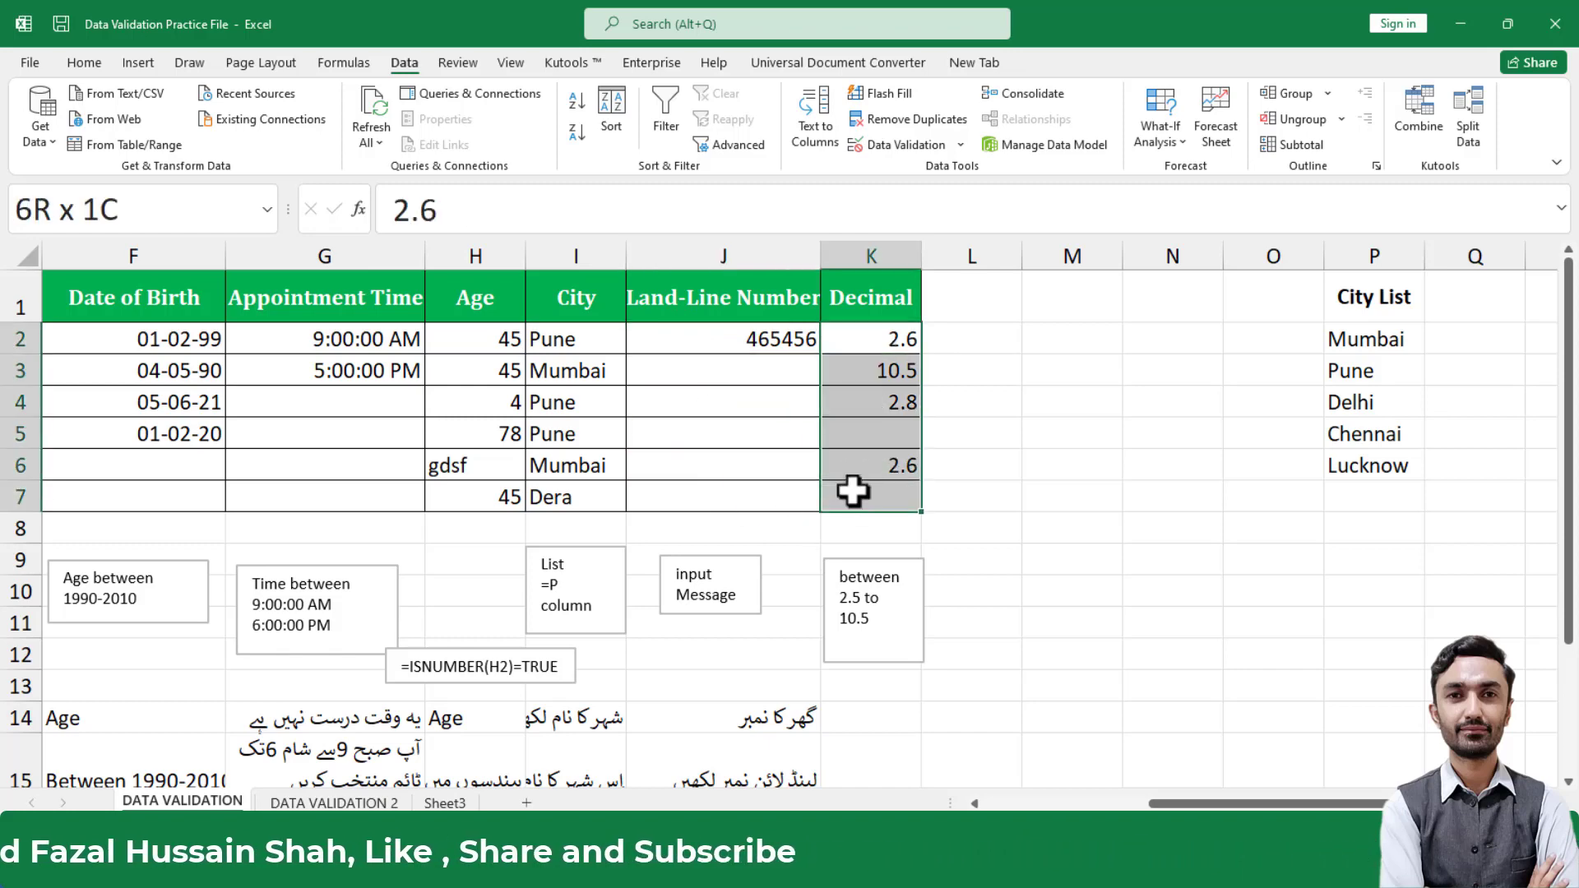
{"action": "left_click", "coordinate": [915, 145]}
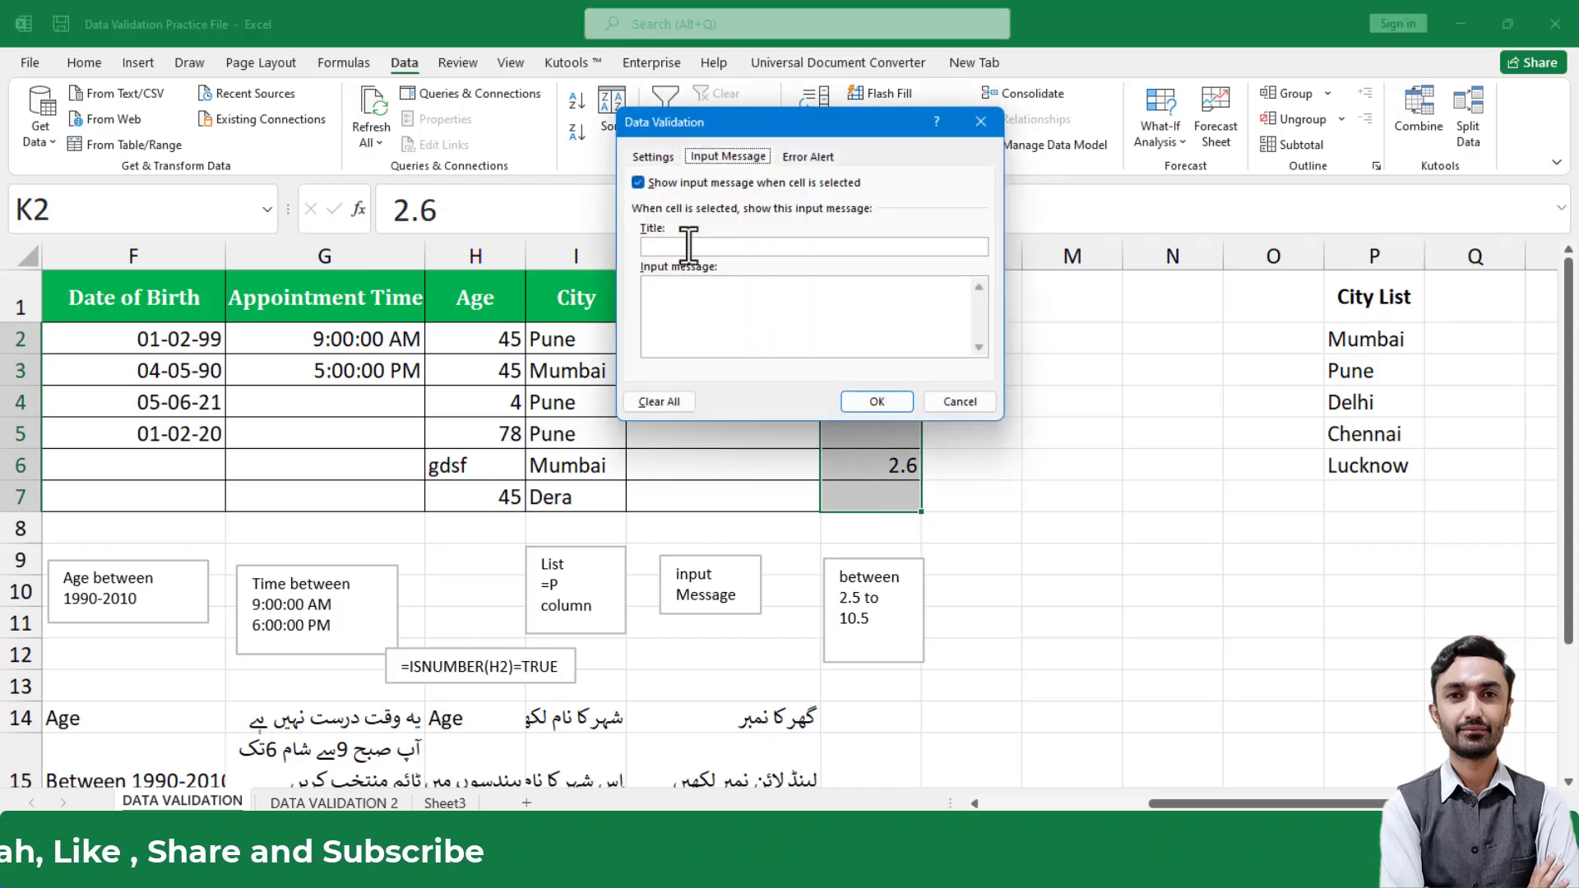
{"action": "left_click", "coordinate": [668, 165]}
{"action": "left_click", "coordinate": [712, 223]}
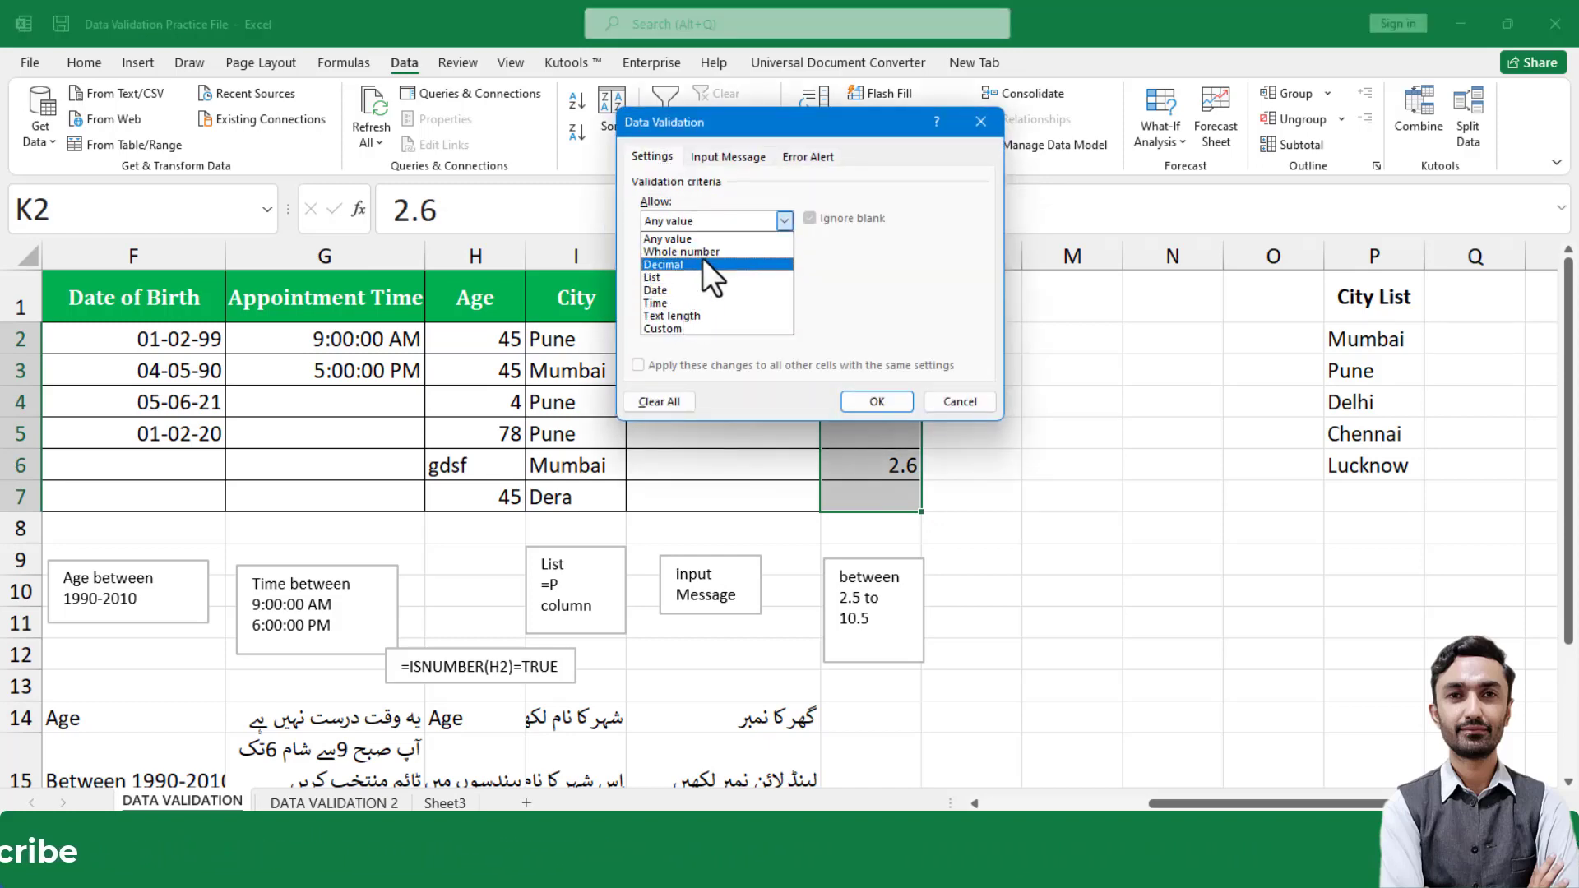
{"action": "left_click", "coordinate": [703, 261]}
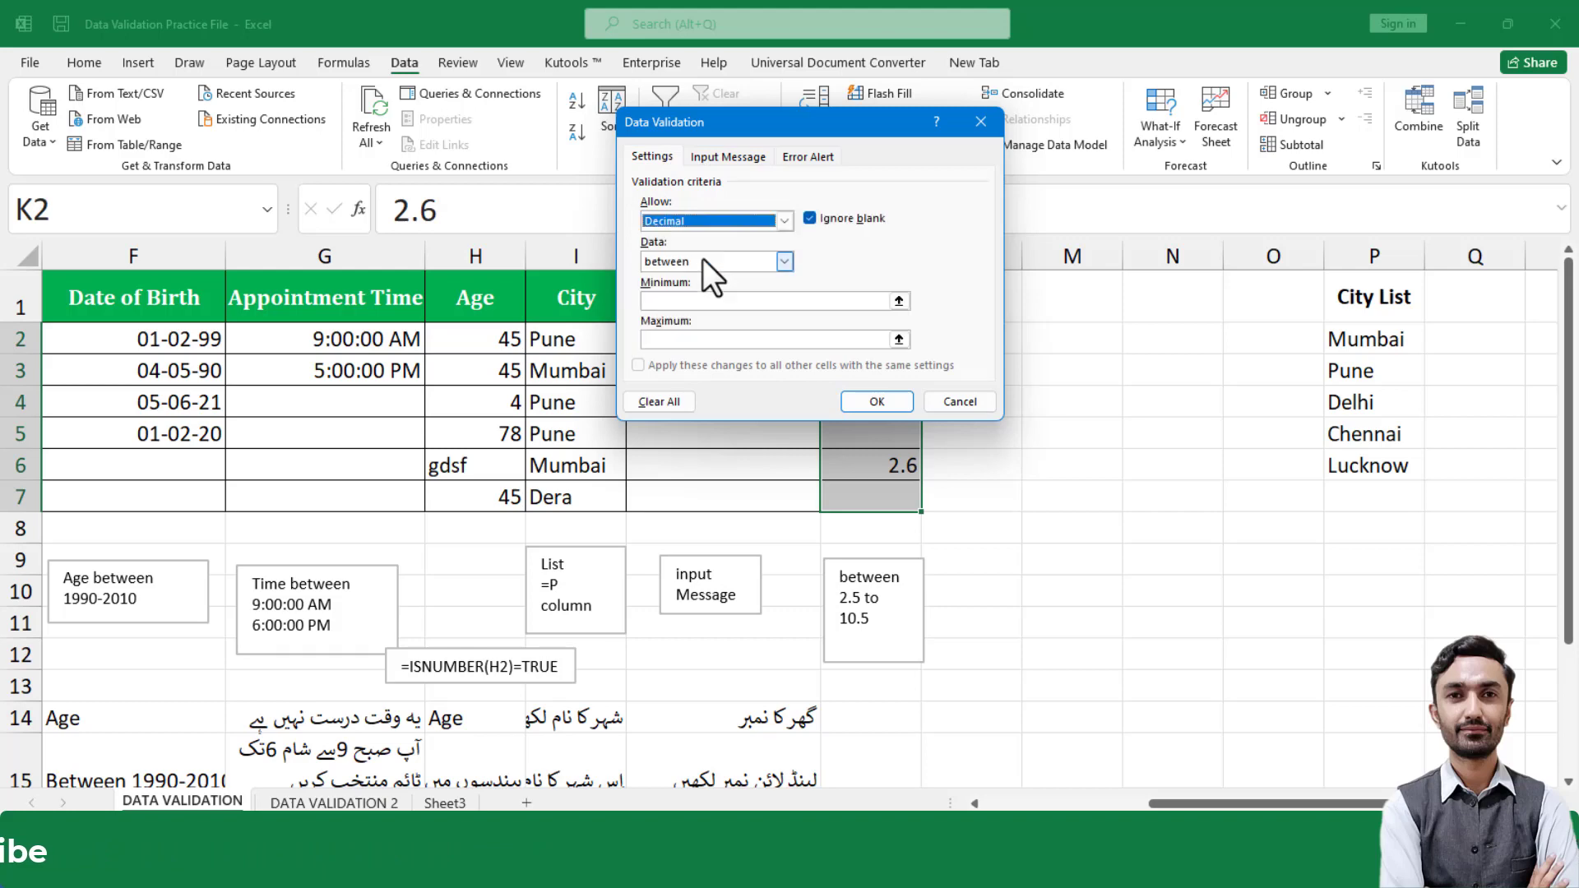
{"action": "left_click", "coordinate": [801, 301]}
{"action": "type", "text": "1"}
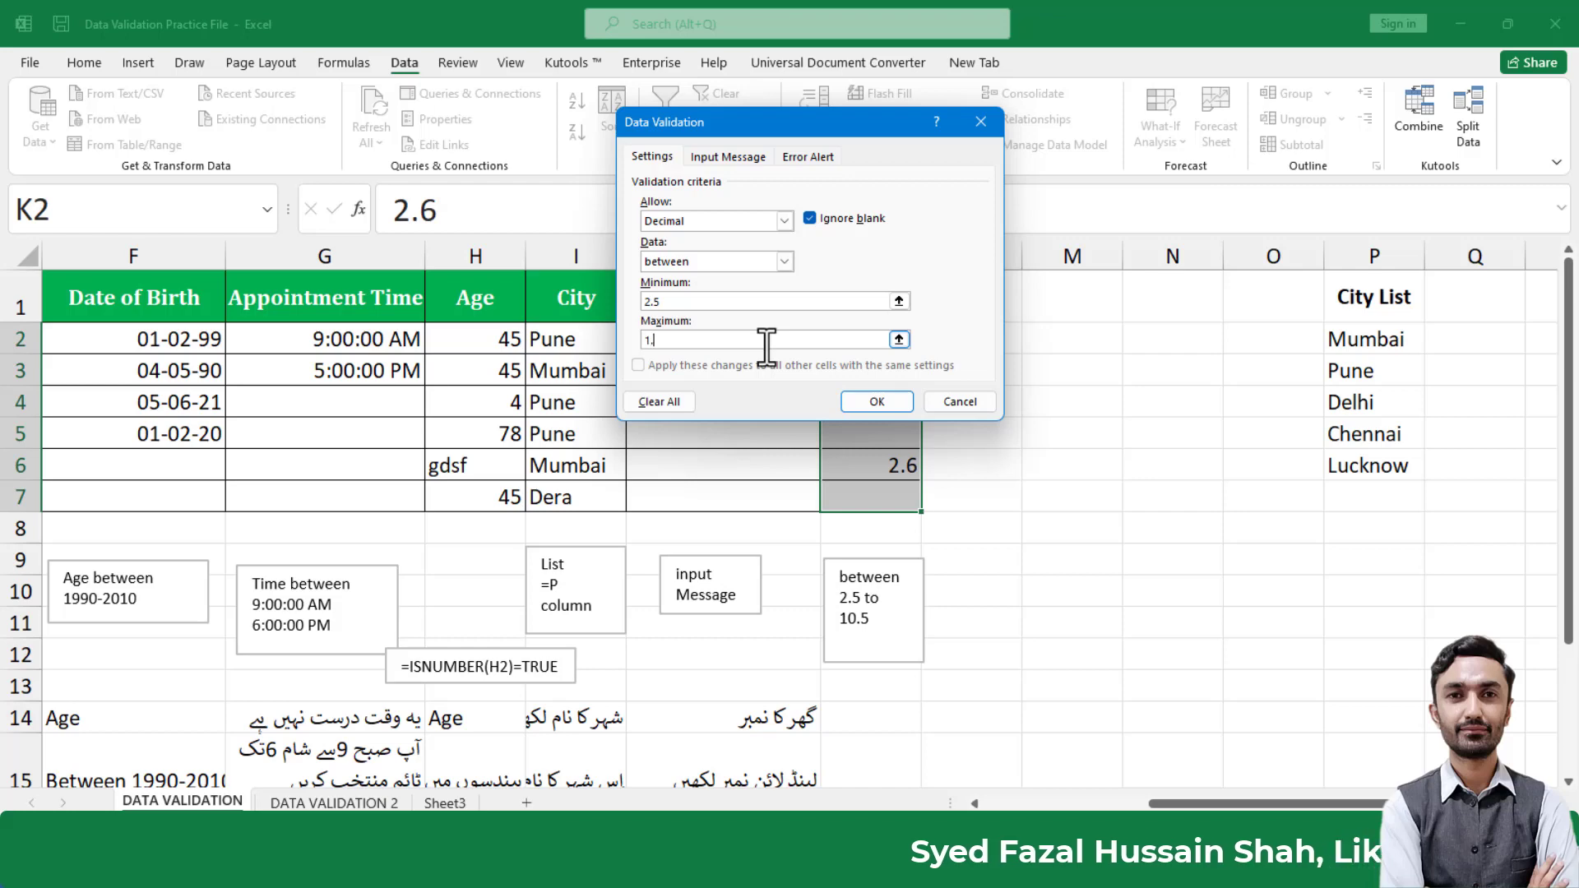
{"action": "key", "text": "BackSpace"}
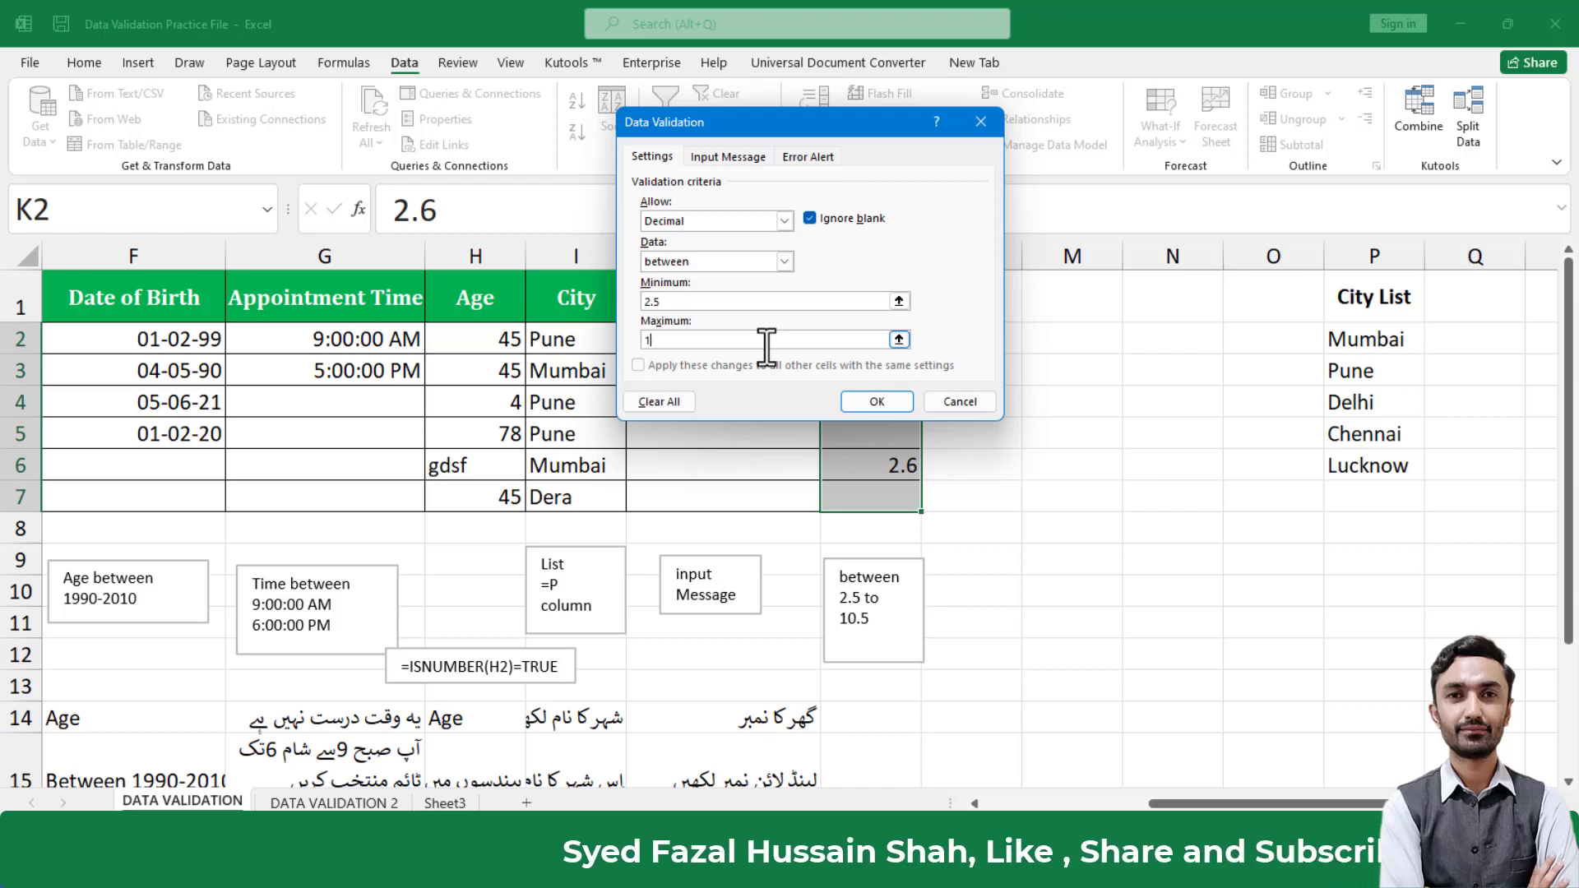
{"action": "type", "text": "05"}
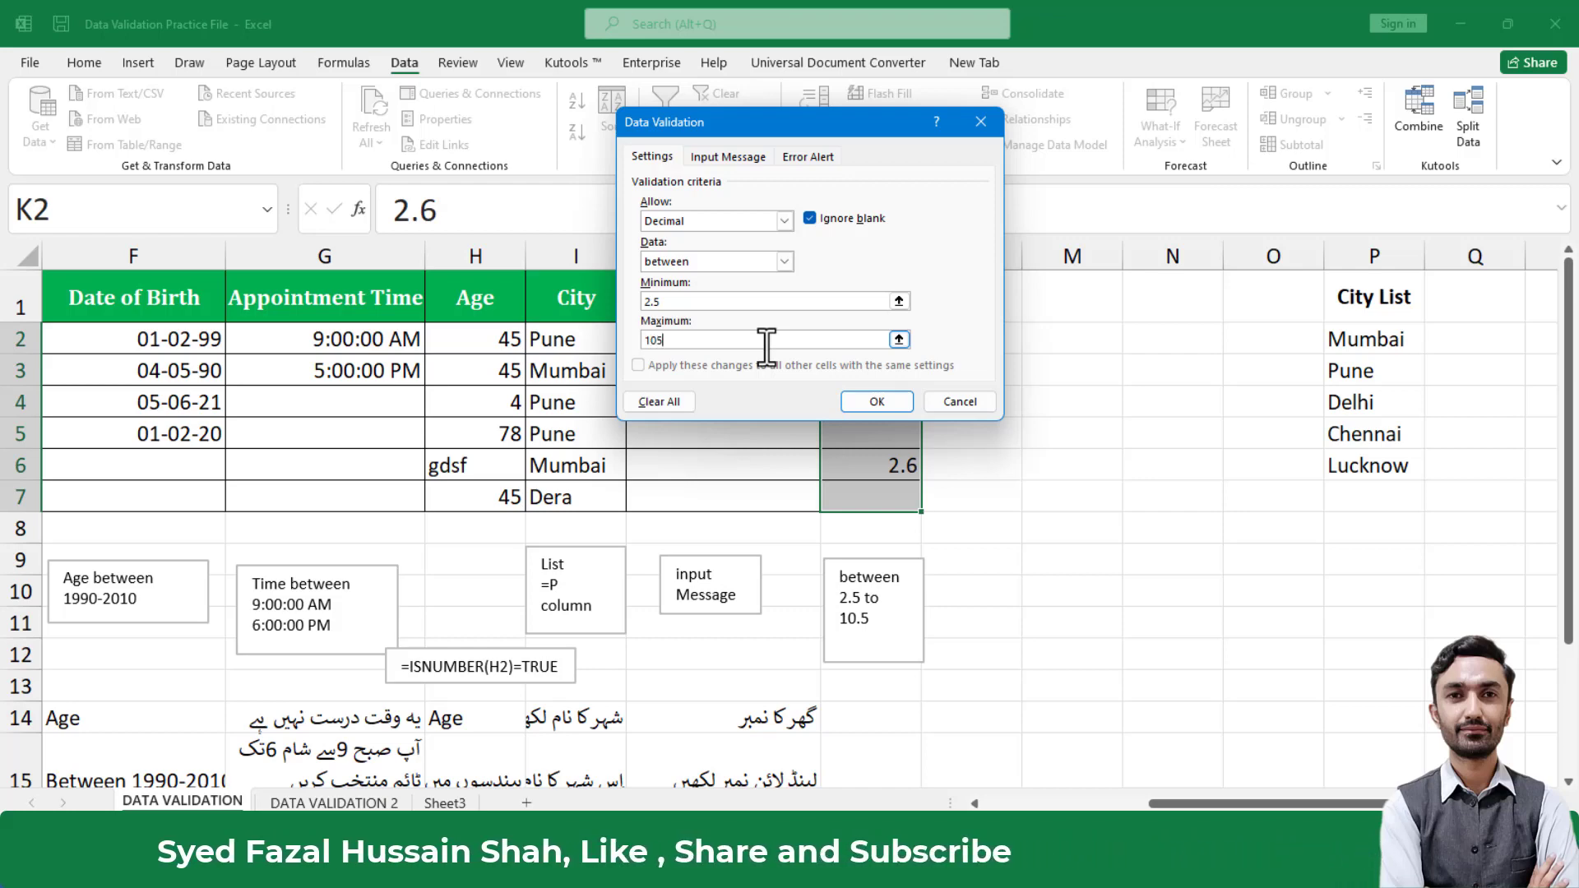
{"action": "key", "text": "BackSpace"}
{"action": "type", "text": ".5"}
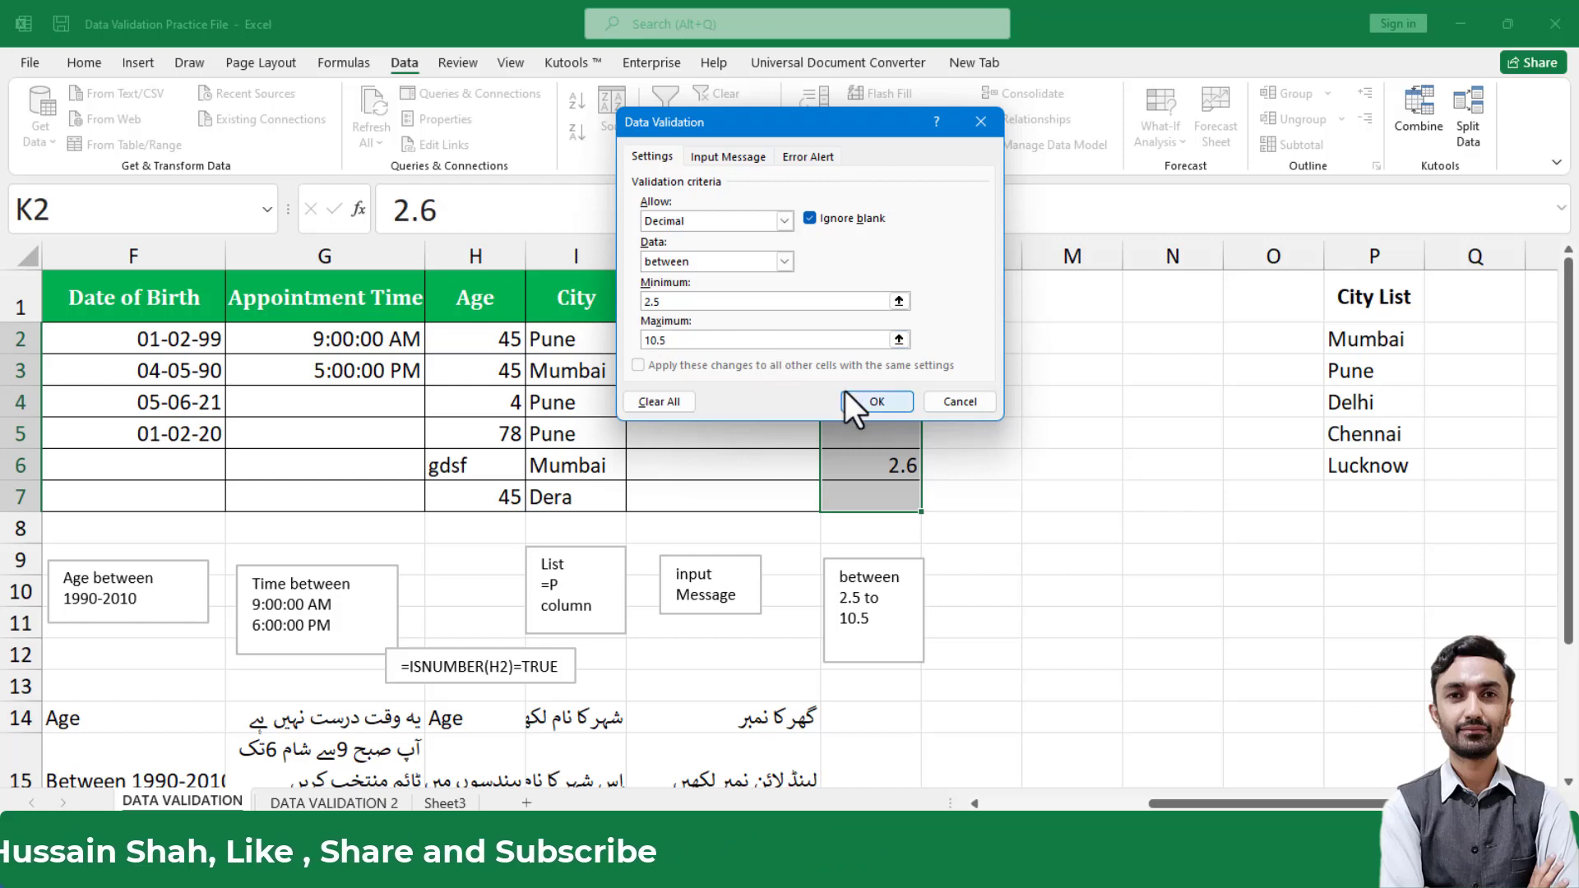
{"action": "left_click", "coordinate": [859, 400]}
Enter 10.6 in K5, see it rejected, and retry with 8
{"action": "left_click", "coordinate": [873, 430]}
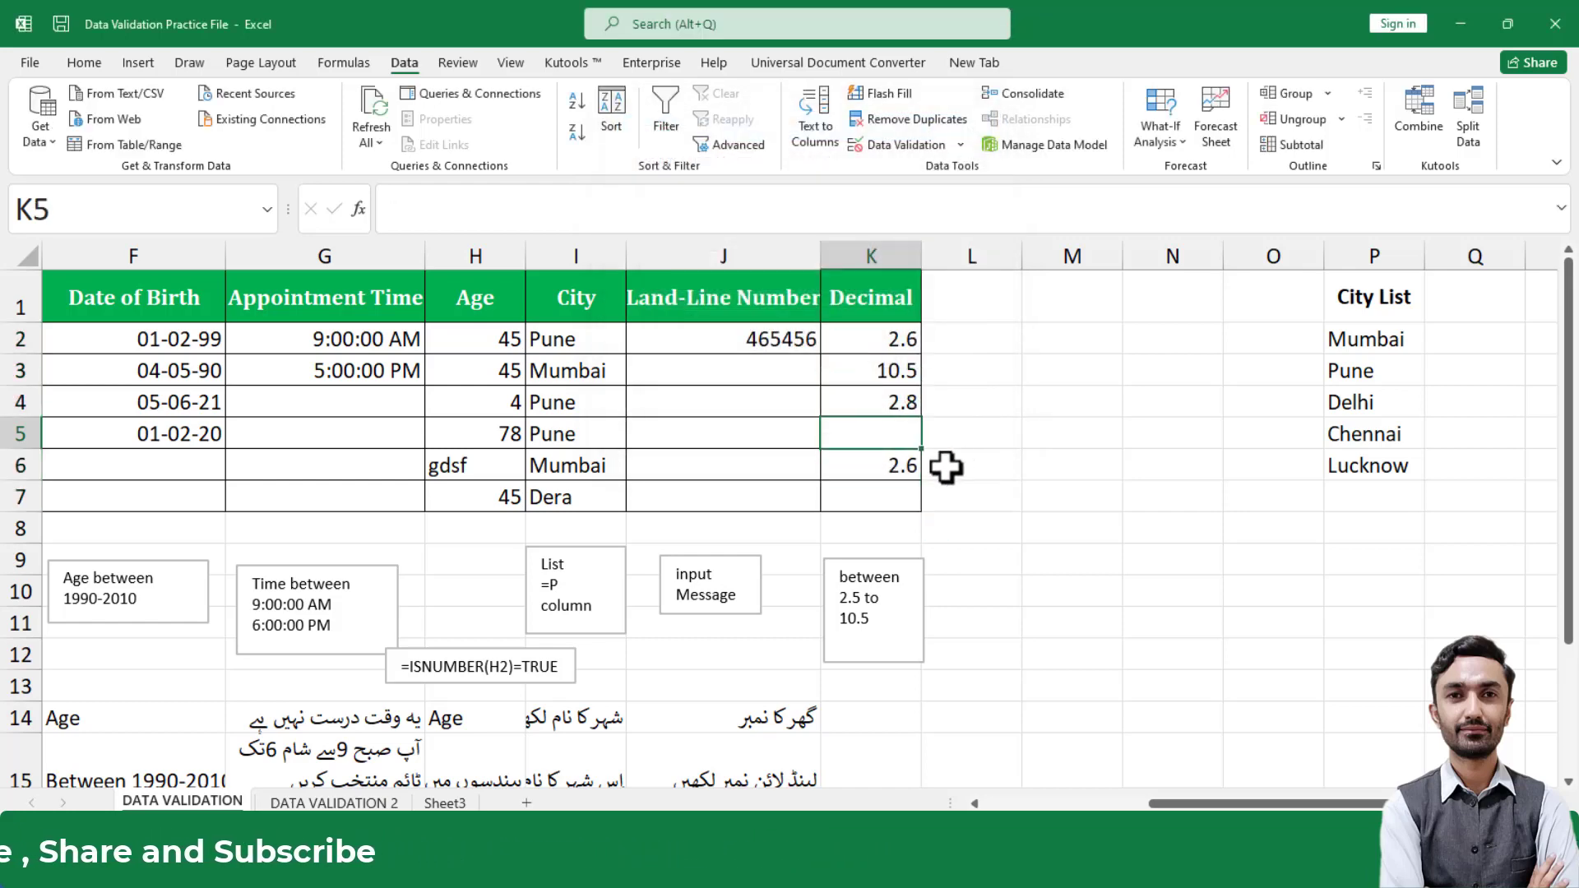
{"action": "type", "text": "10.6"}
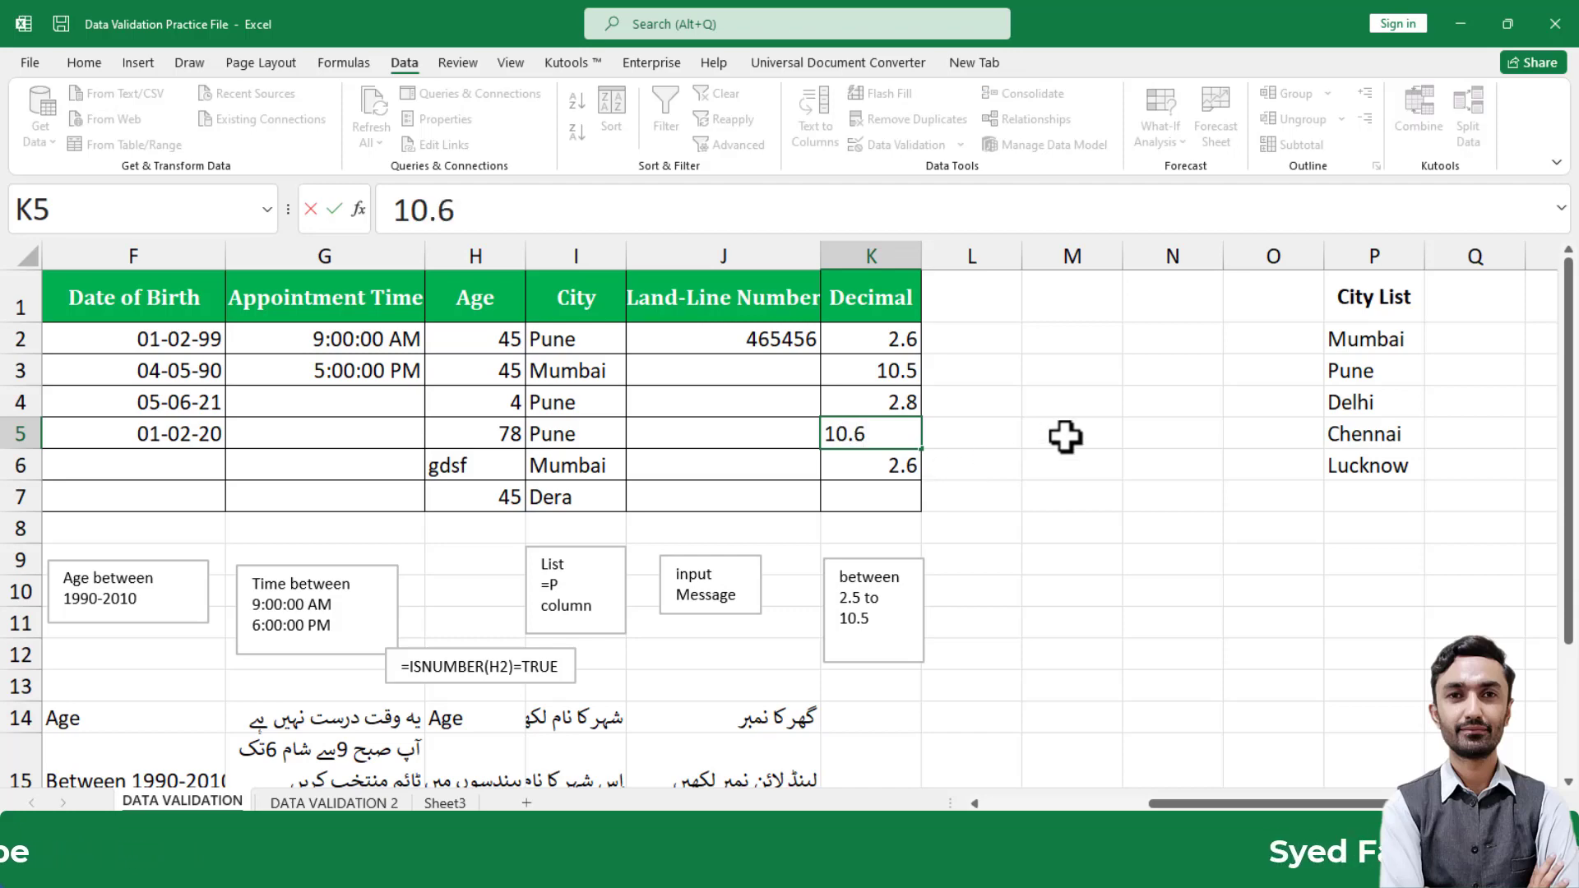
{"action": "key", "text": "Return"}
{"action": "left_click", "coordinate": [715, 486]}
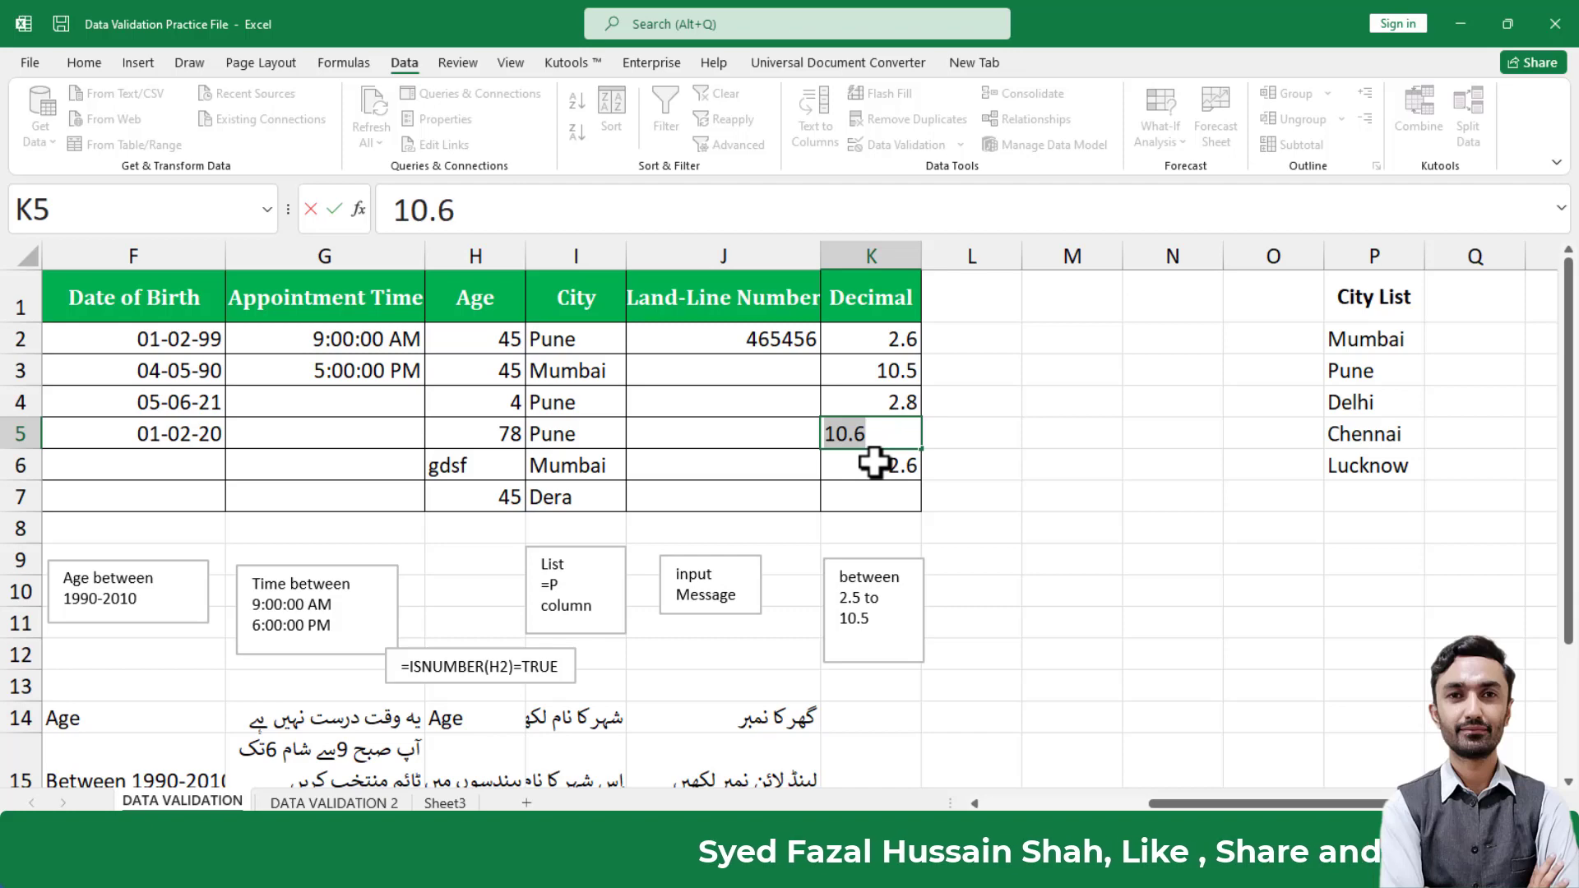
{"action": "type", "text": "8"}
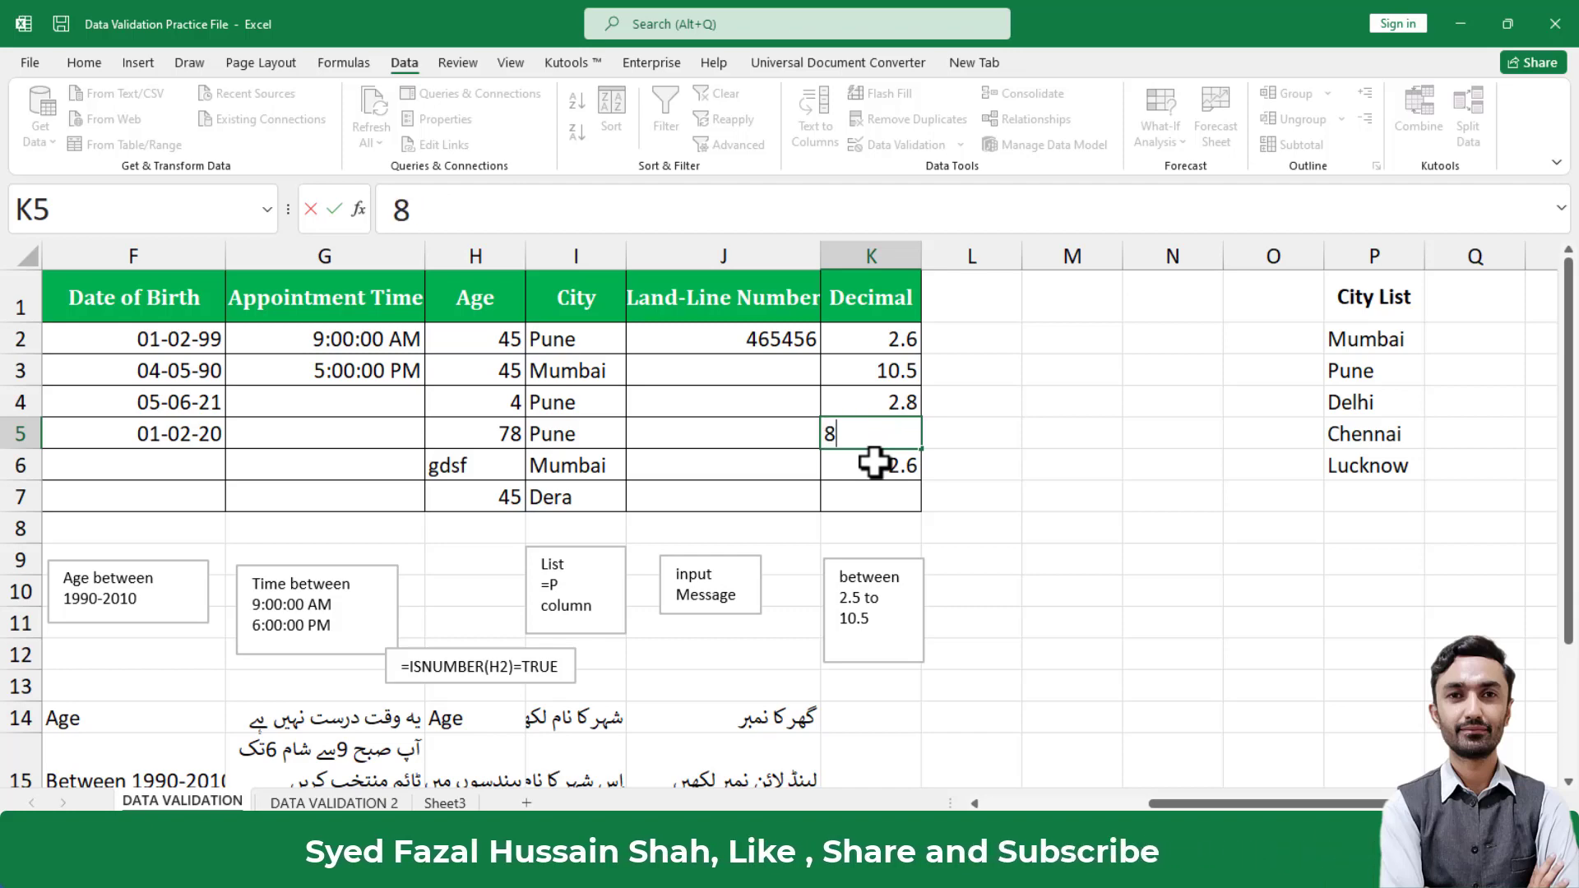
{"action": "left_click", "coordinate": [1078, 440]}
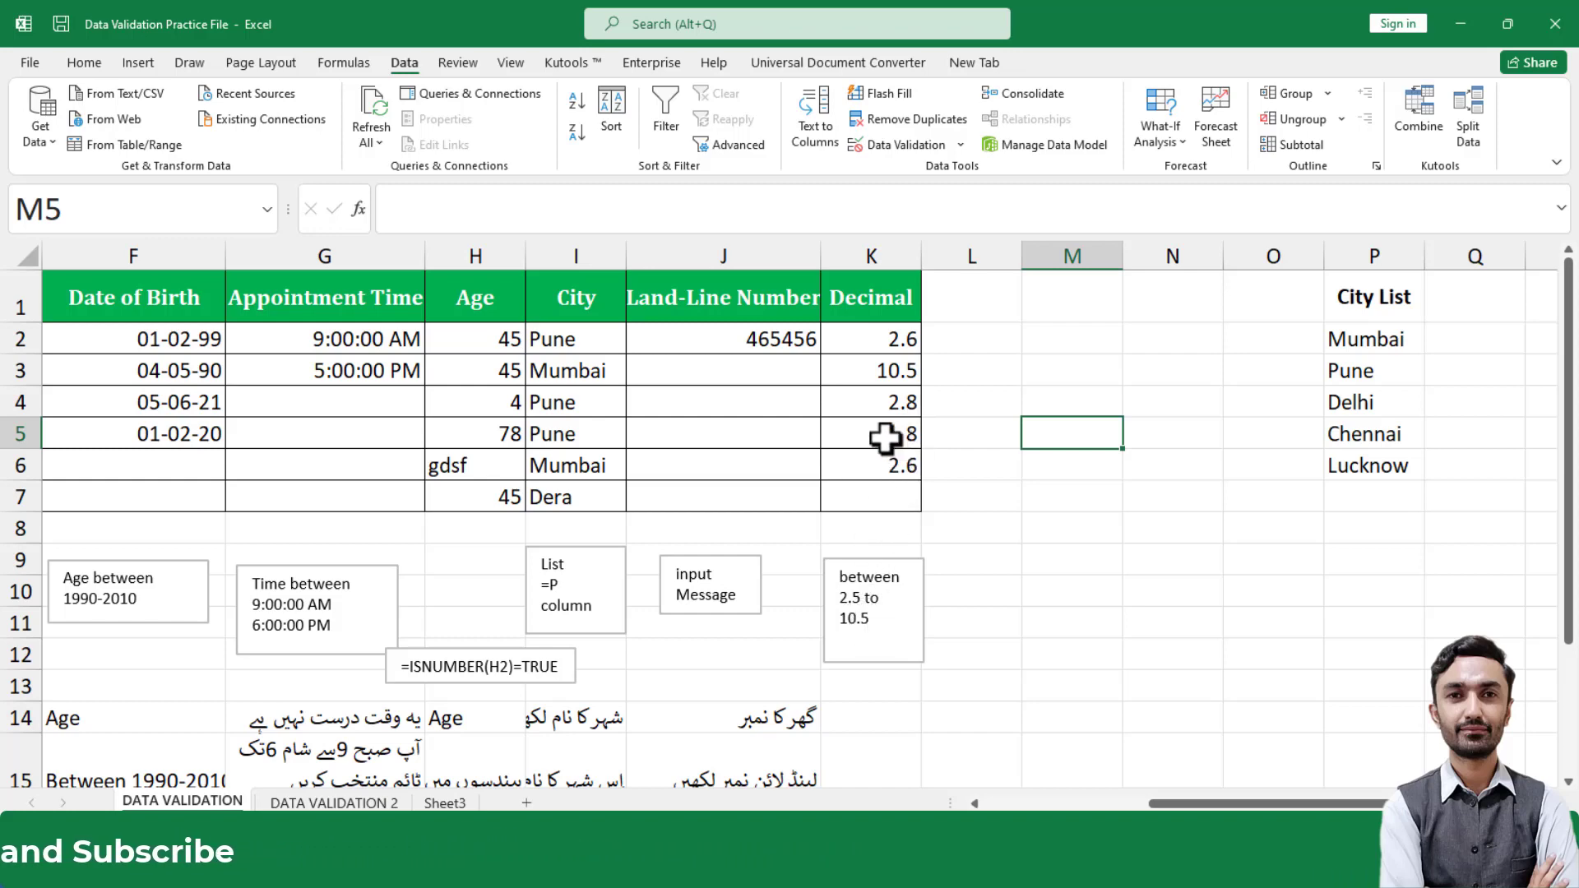
{"action": "left_click", "coordinate": [898, 437]}
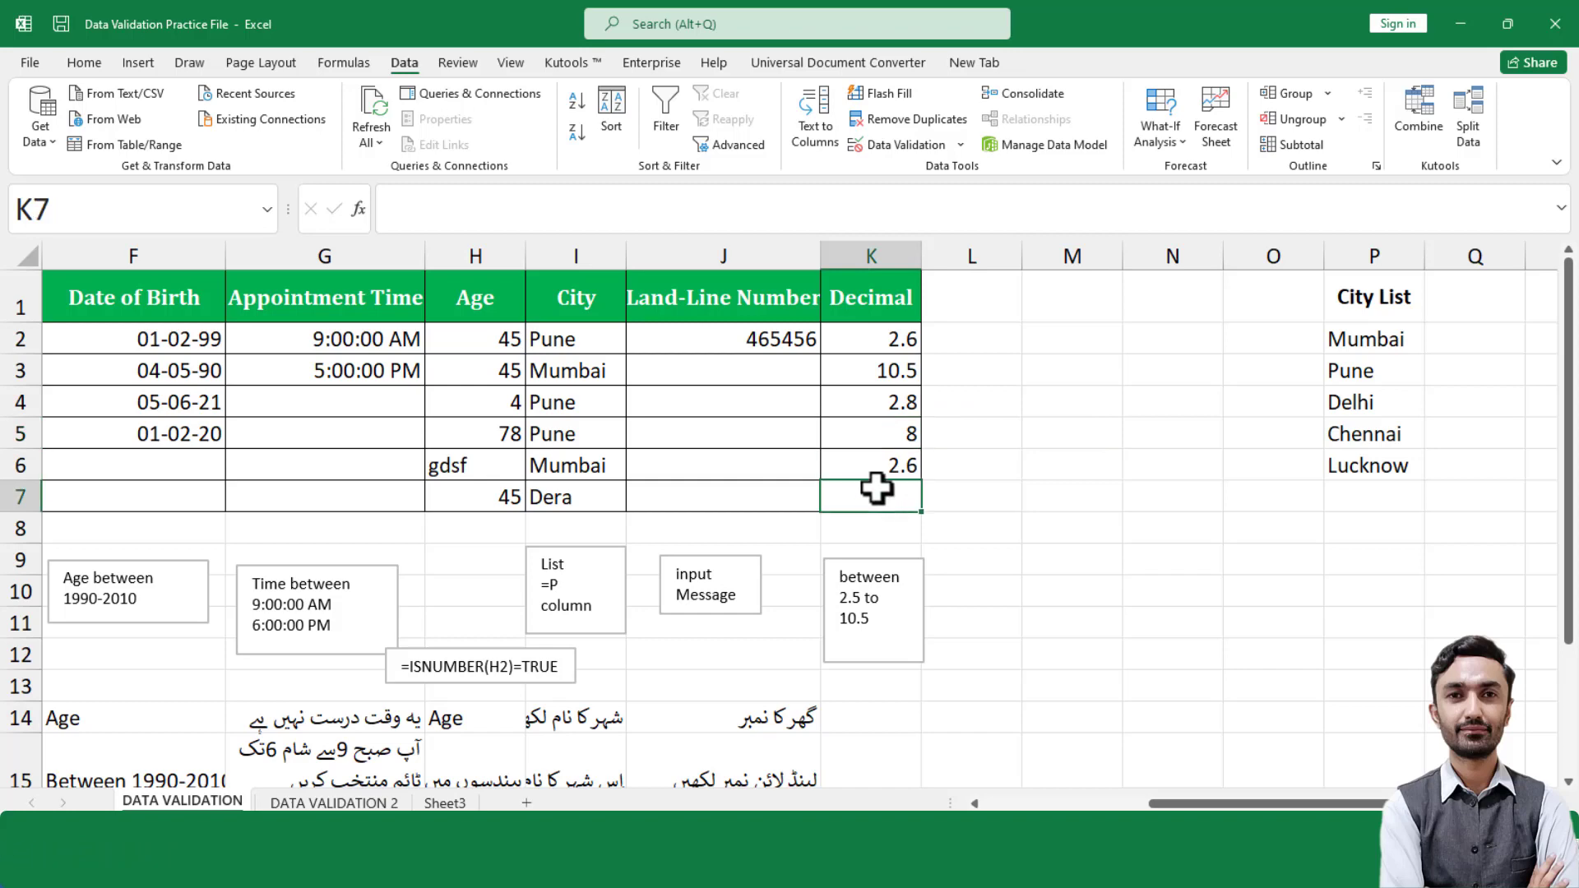
Confirm 12 is rejected in K7, cancel it, and return to the top of the sheet
{"action": "type", "text": "12"}
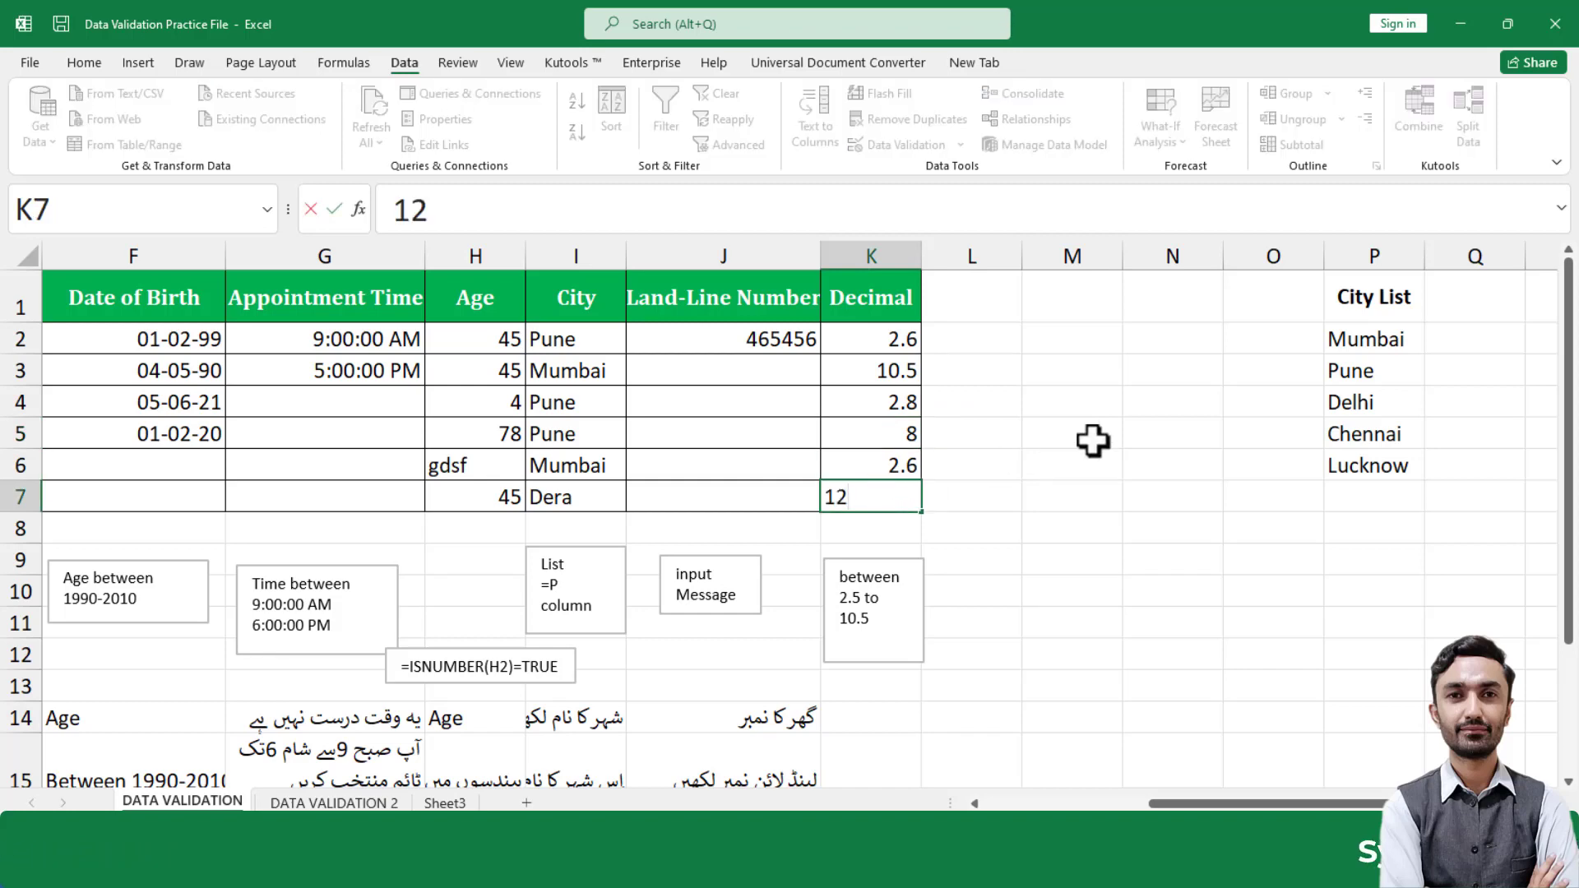
{"action": "key", "text": "Return"}
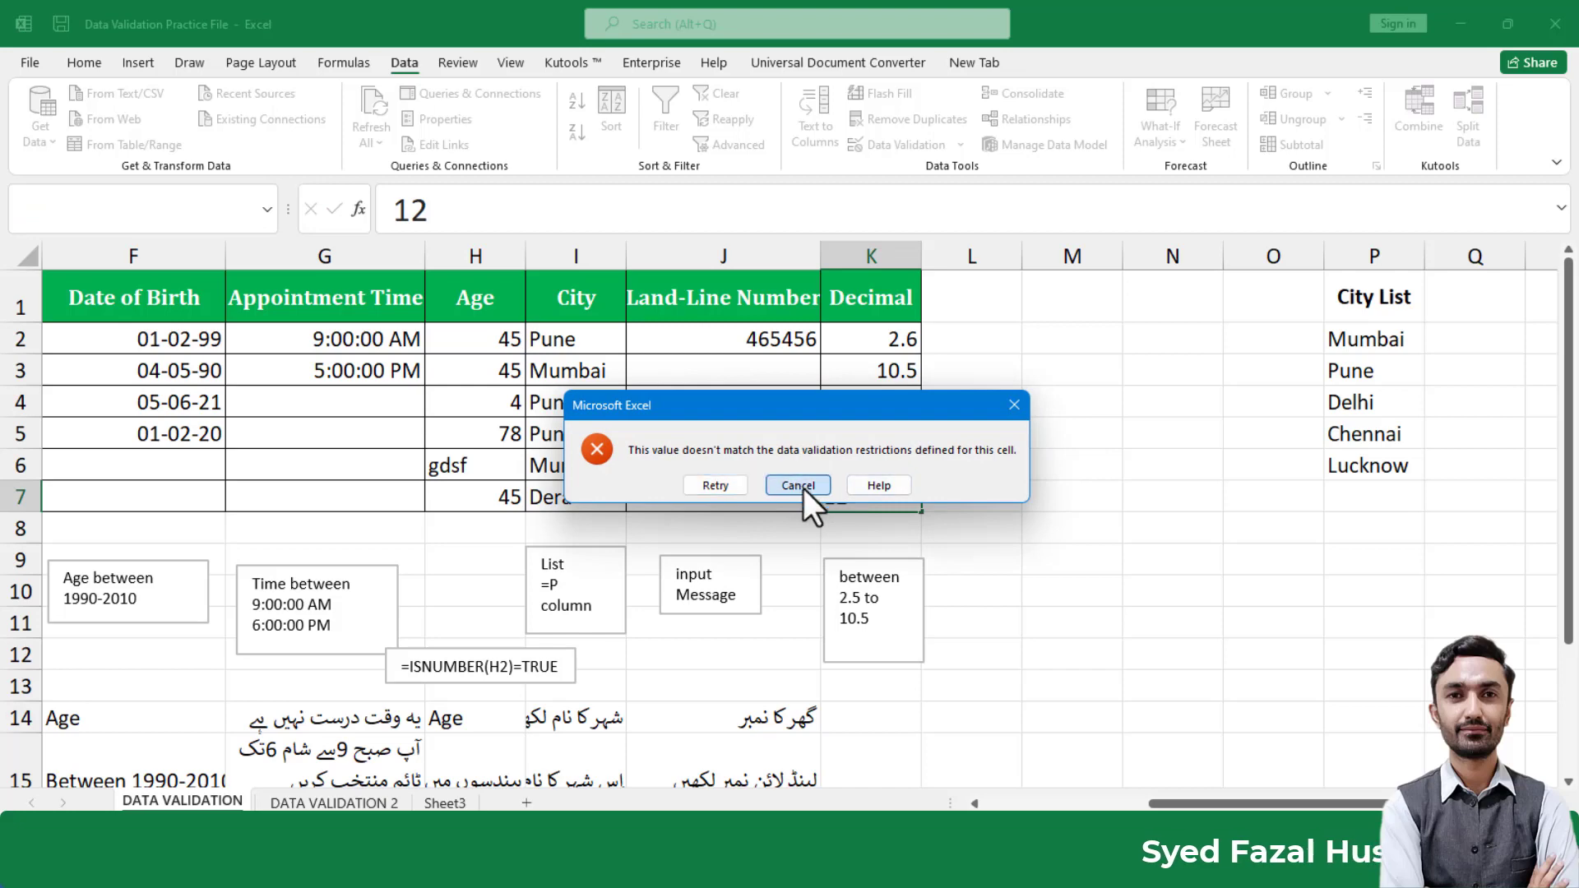
{"action": "left_click", "coordinate": [798, 485]}
{"action": "left_click", "coordinate": [1033, 521]}
{"action": "key", "text": "ctrl+Home"}
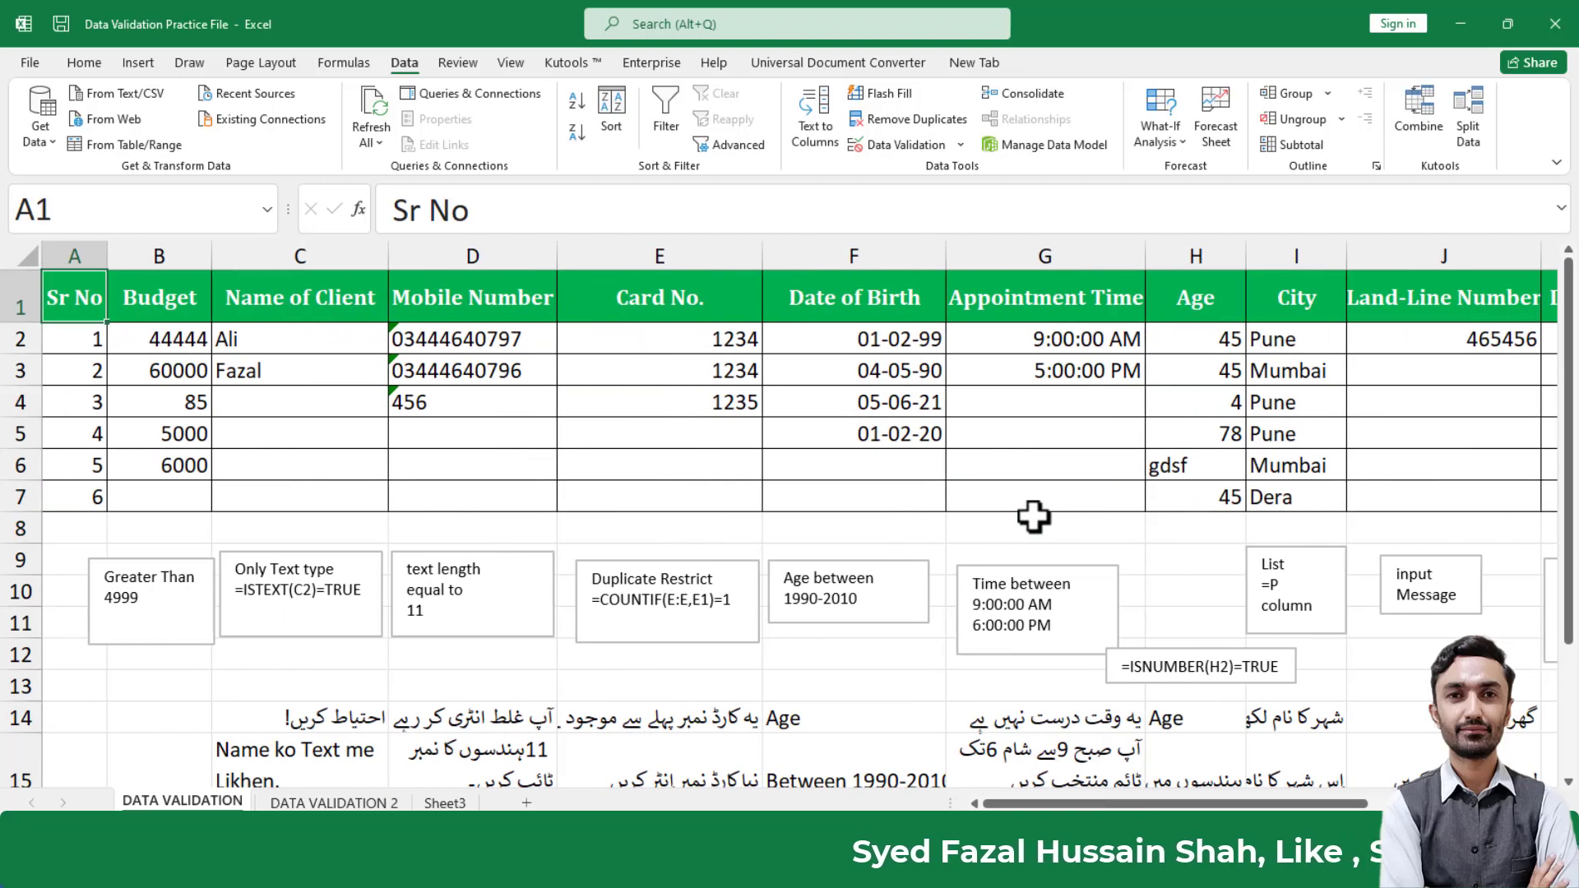
On DATA VALIDATION 2, choose India in B2 and Assam(Dispur) in C2
{"action": "key", "text": "ctrl+Page_Down"}
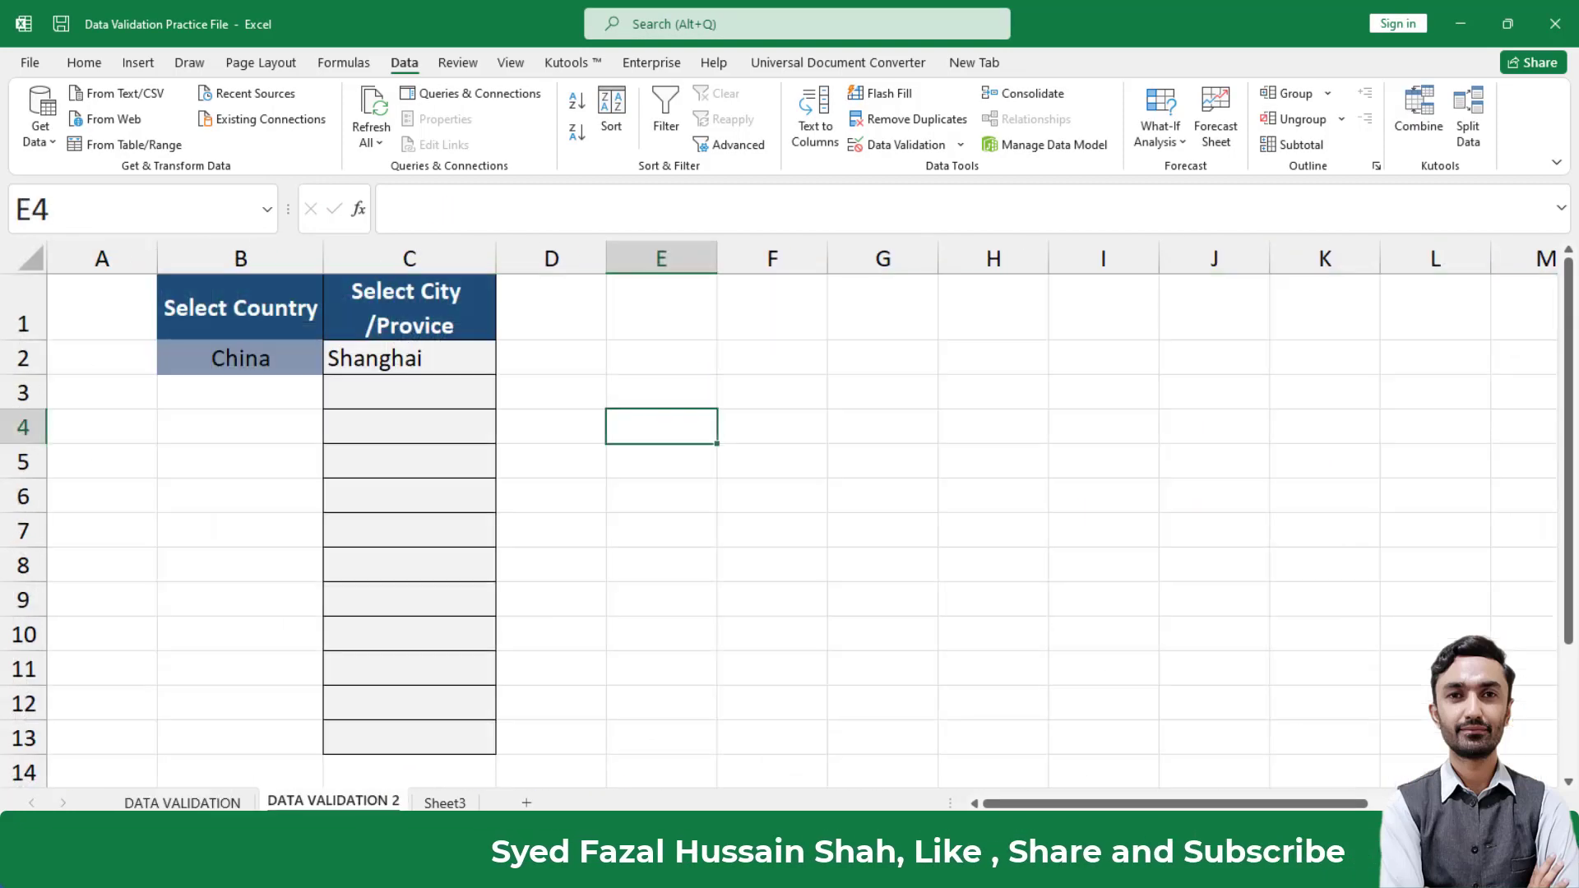
{"action": "left_click", "coordinate": [662, 565]}
{"action": "left_click", "coordinate": [352, 363]}
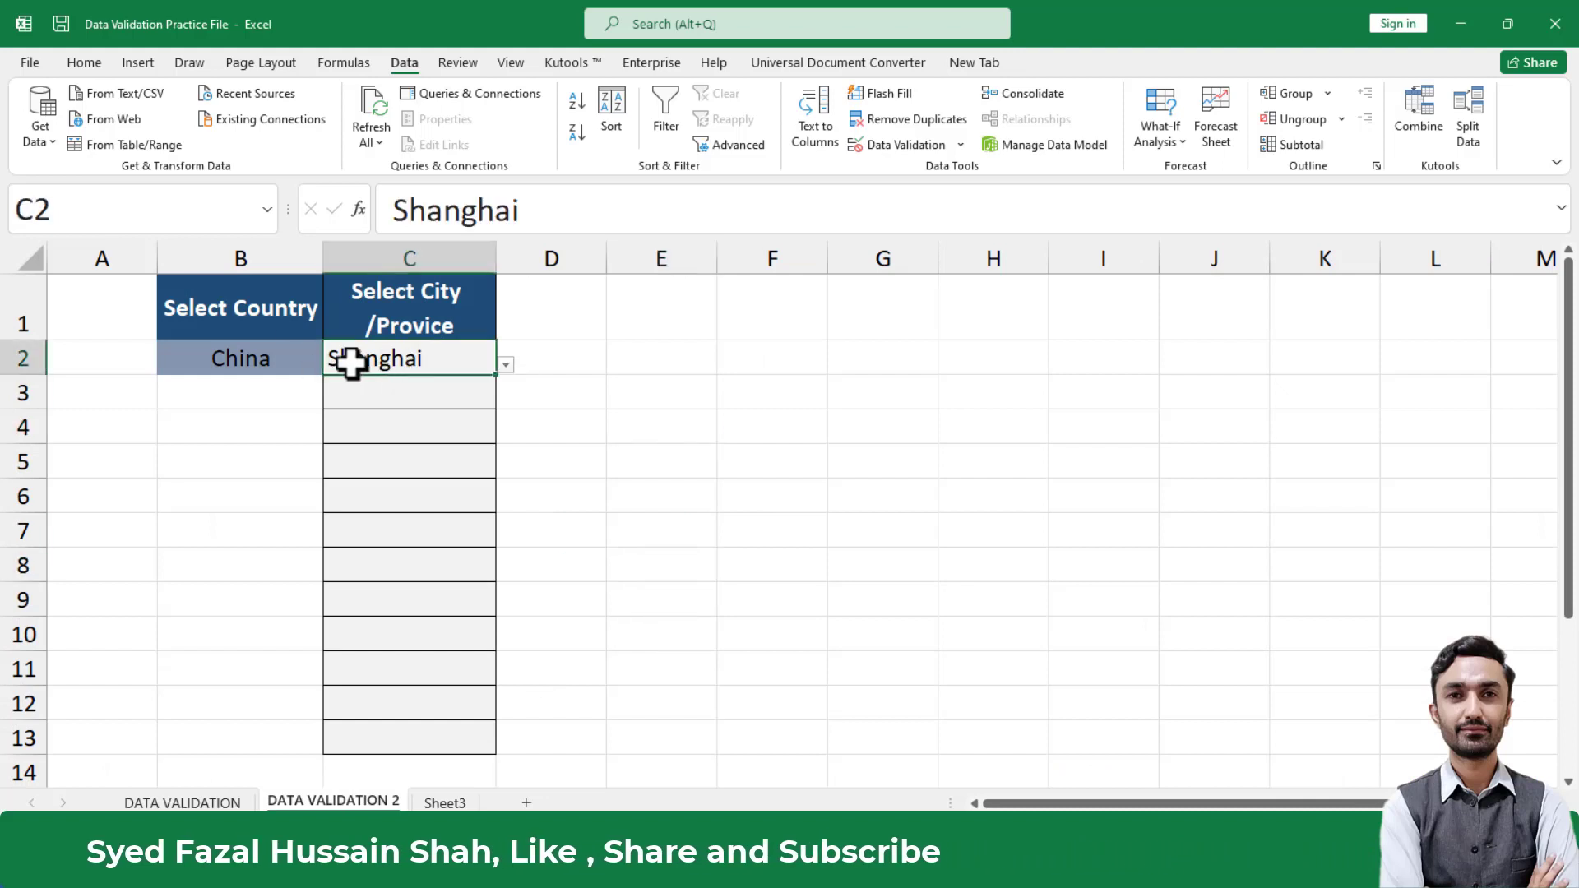
{"action": "left_click", "coordinate": [298, 366]}
{"action": "left_click", "coordinate": [332, 368]}
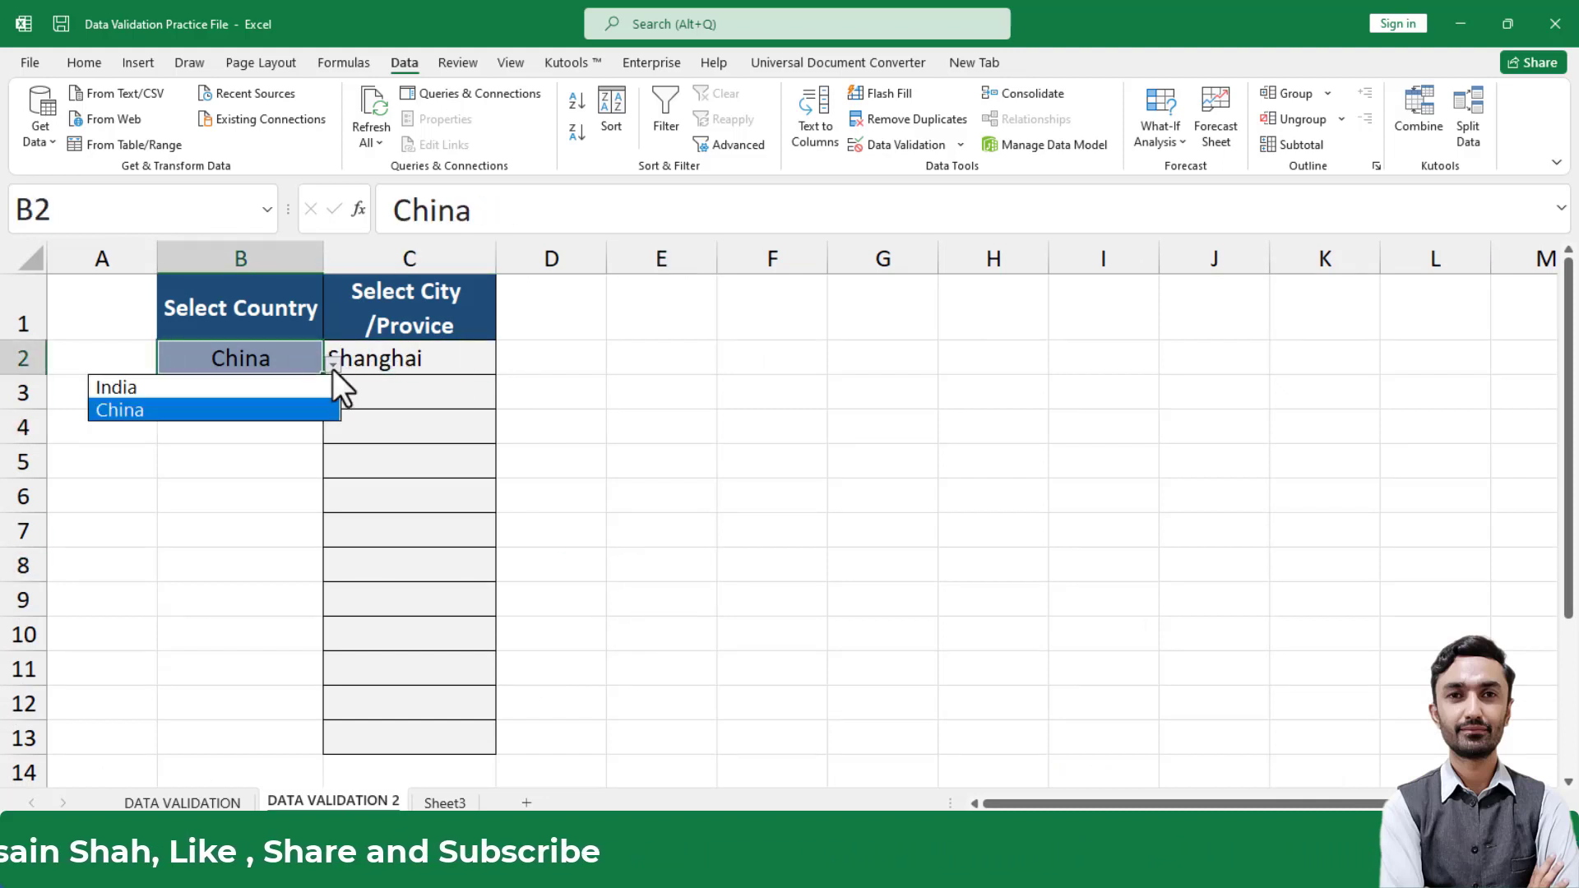
{"action": "left_click", "coordinate": [258, 386]}
{"action": "left_click", "coordinate": [442, 365]}
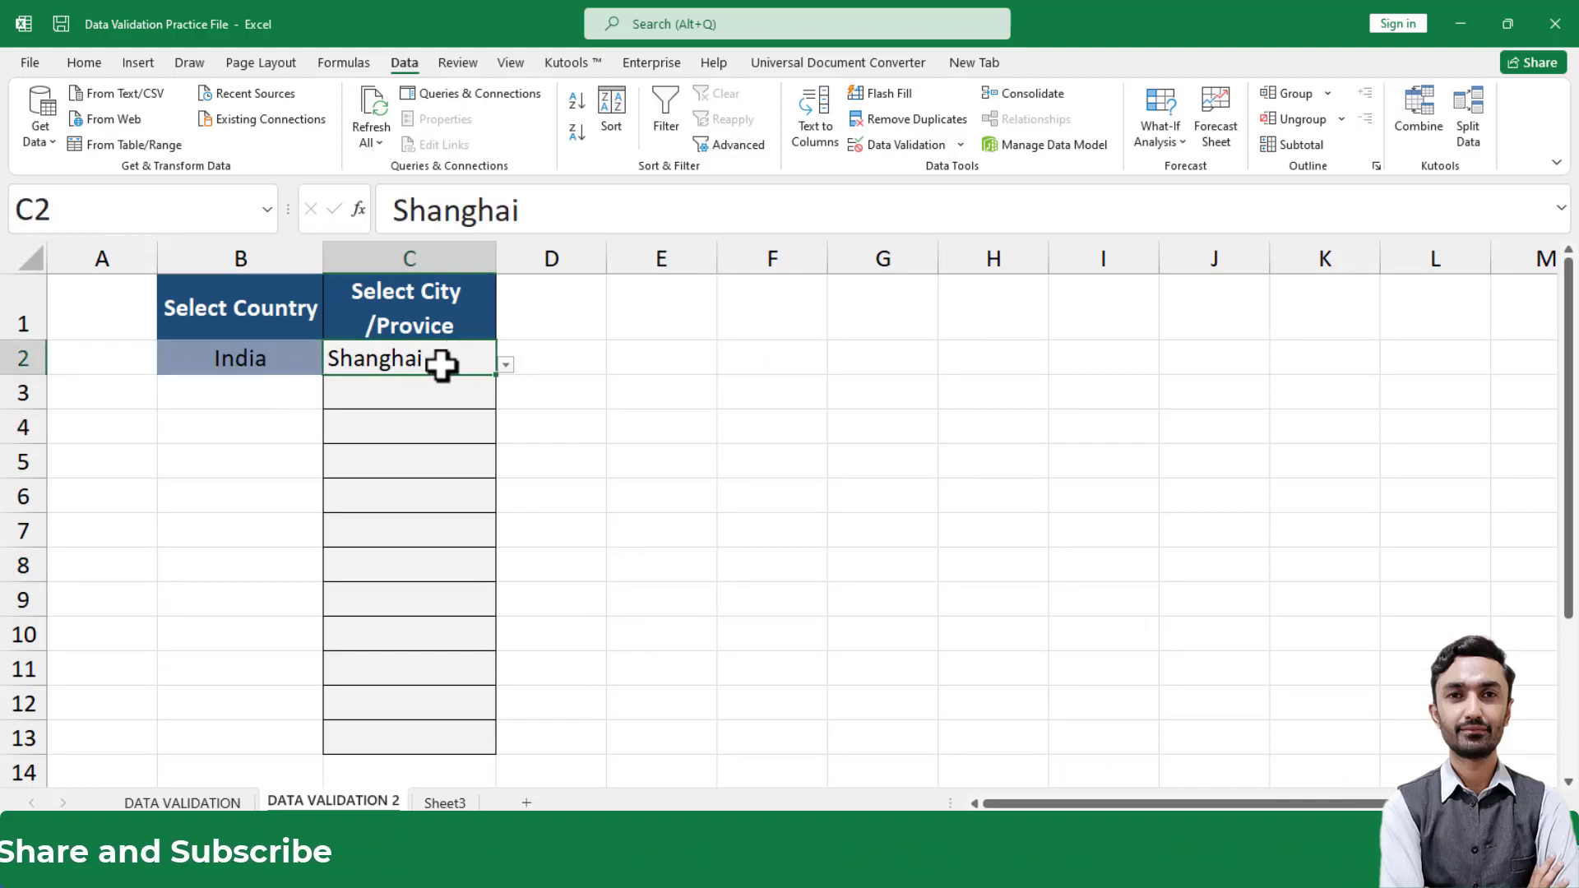
{"action": "left_click", "coordinate": [505, 364]}
{"action": "left_click", "coordinate": [400, 436]}
{"action": "left_click", "coordinate": [609, 424]}
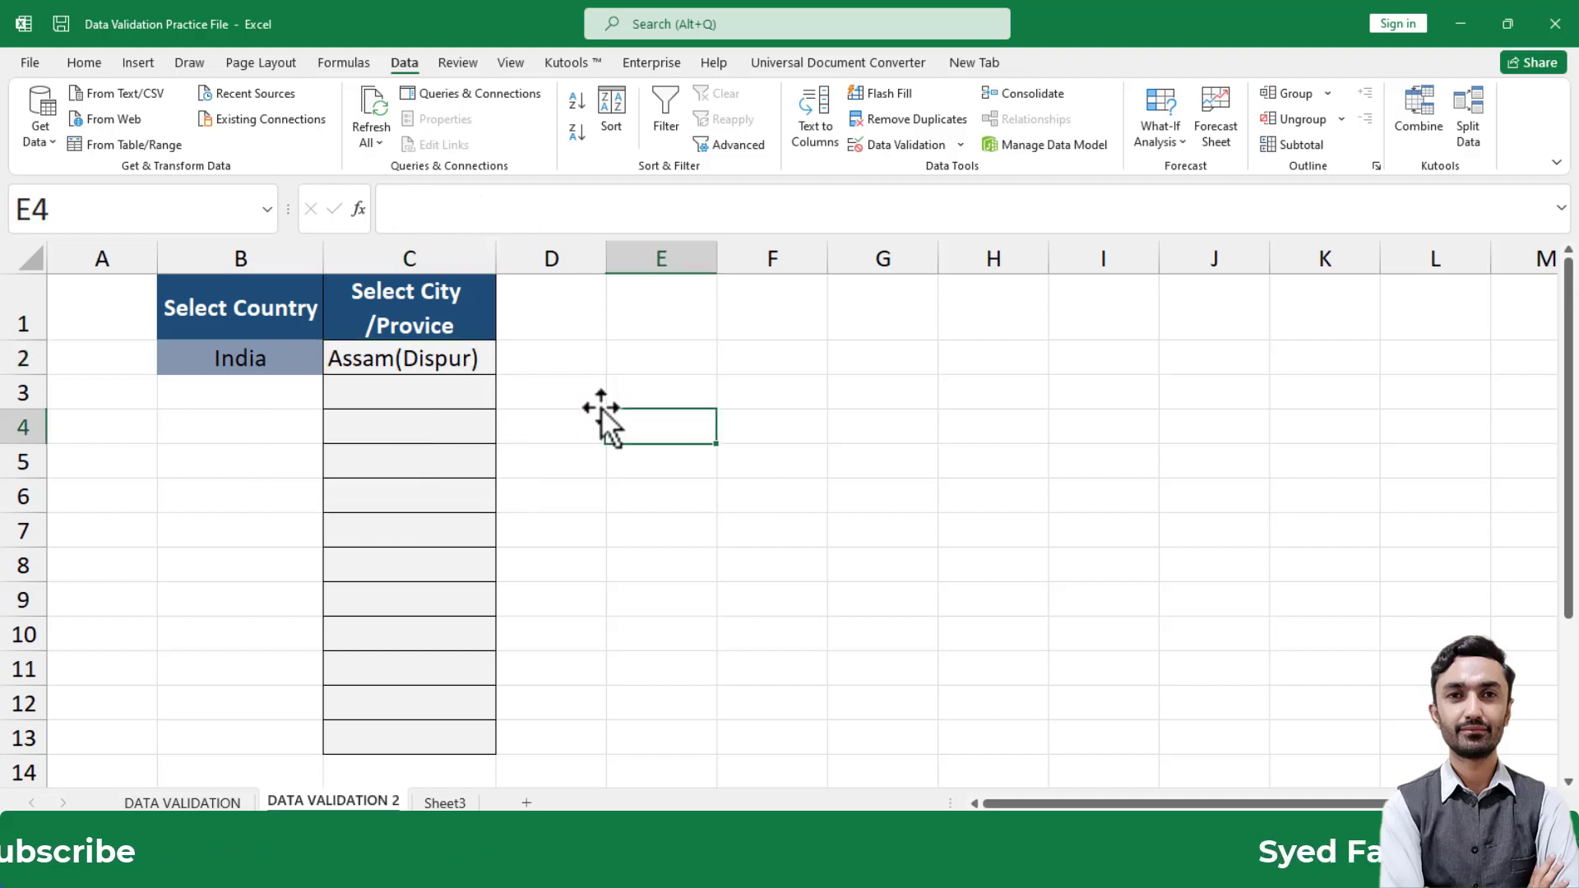
Copy the B1:C1 headers to F1:G1 and autofit columns F and G
{"action": "left_click_drag", "start_coordinate": [294, 328], "coordinate": [479, 331]}
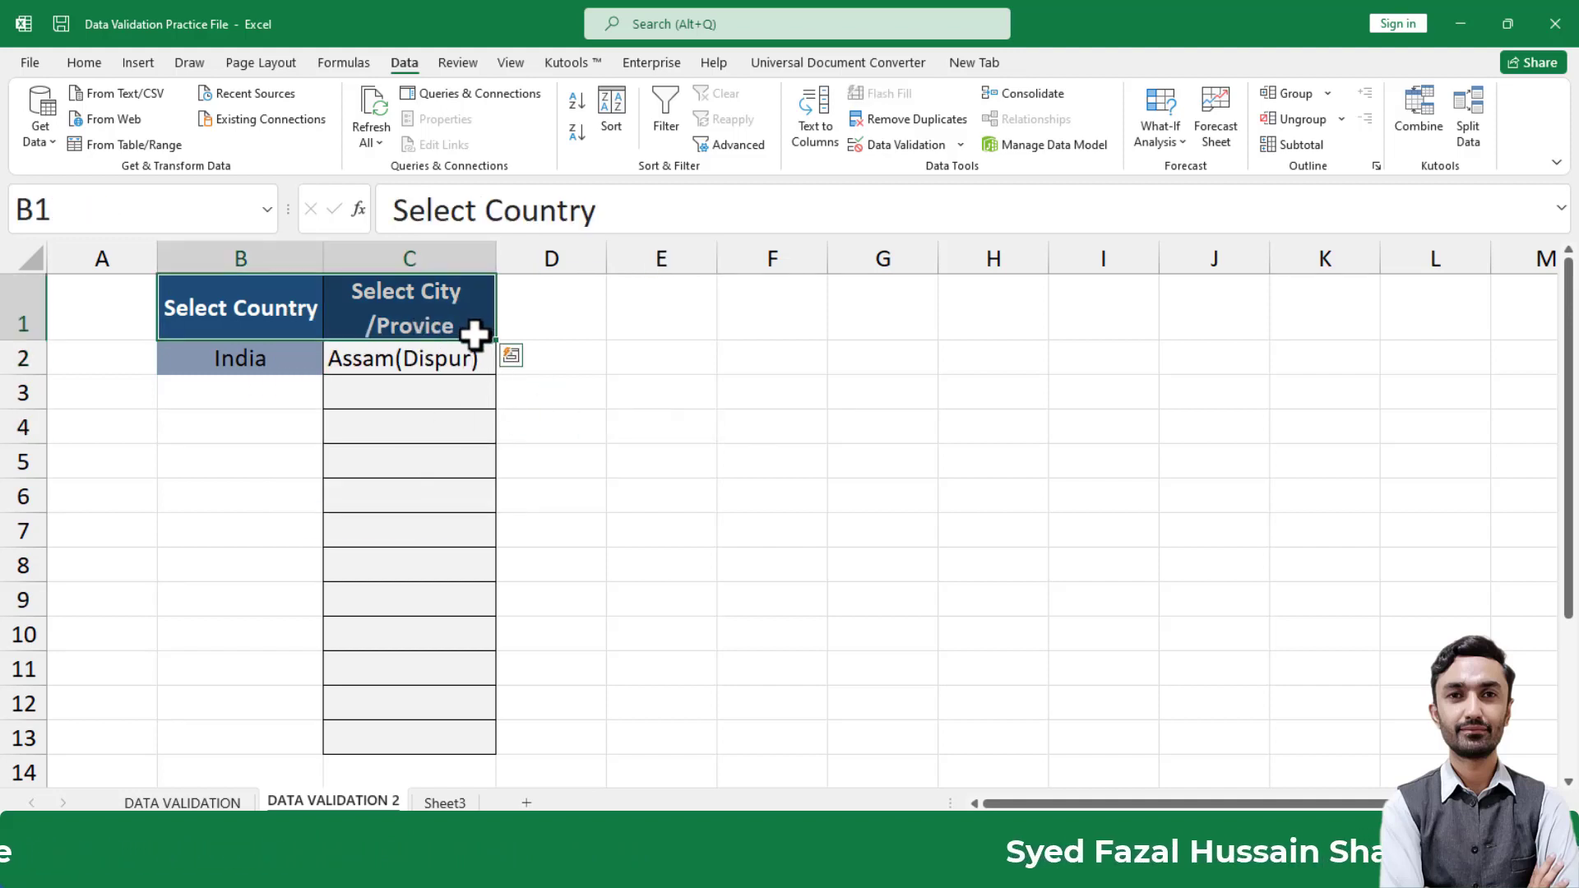
{"action": "key", "text": "ctrl+c"}
{"action": "left_click", "coordinate": [811, 321]}
{"action": "key", "text": "ctrl+v"}
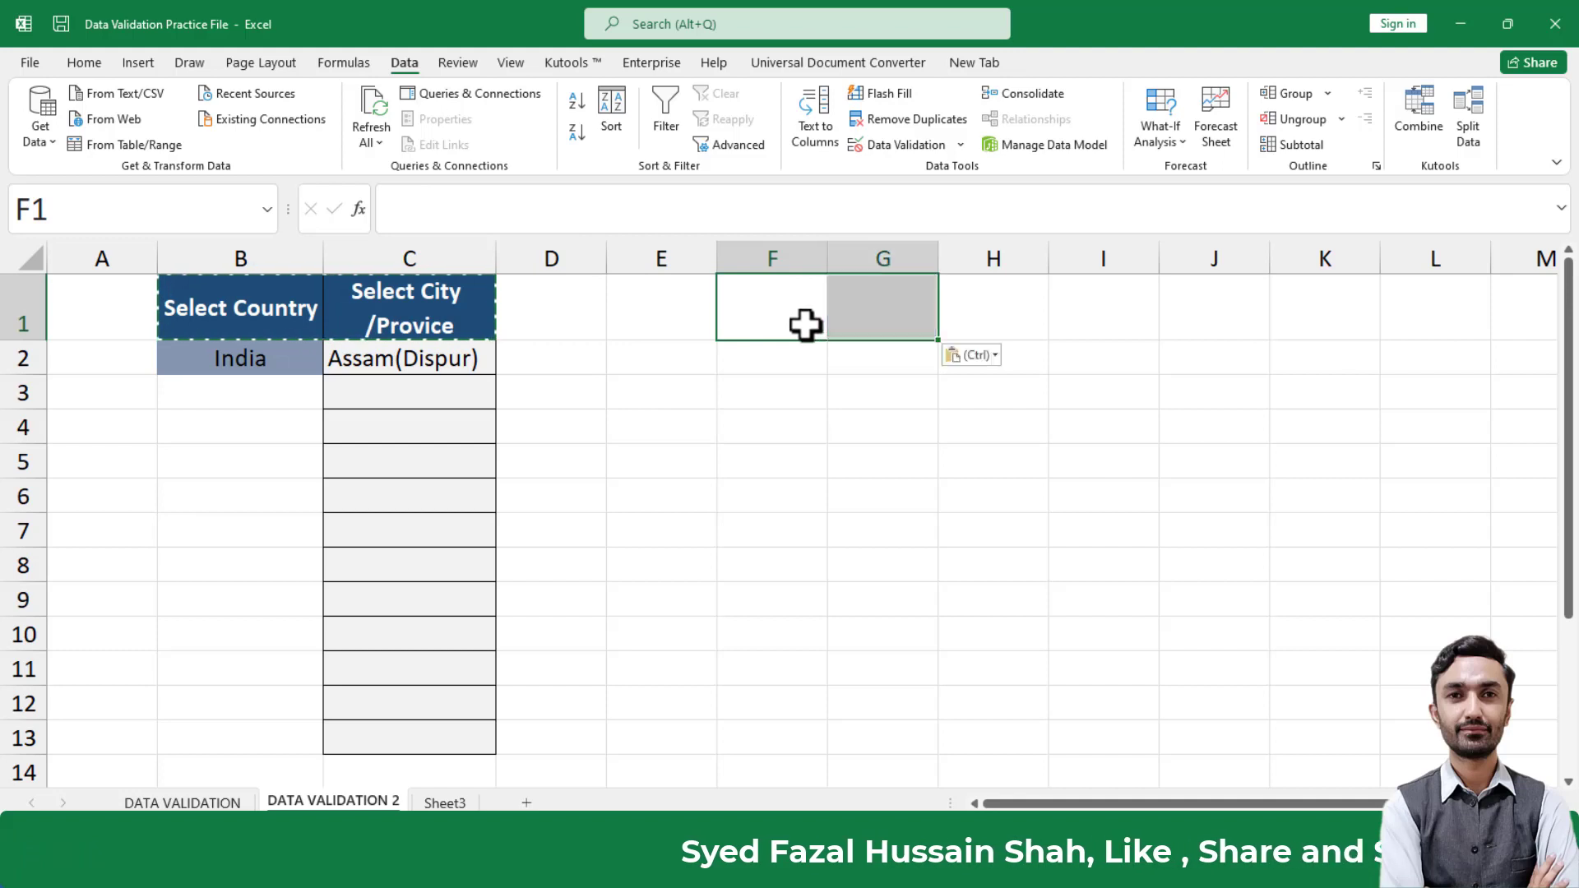
{"action": "left_click", "coordinate": [811, 378]}
{"action": "left_click", "coordinate": [794, 329]}
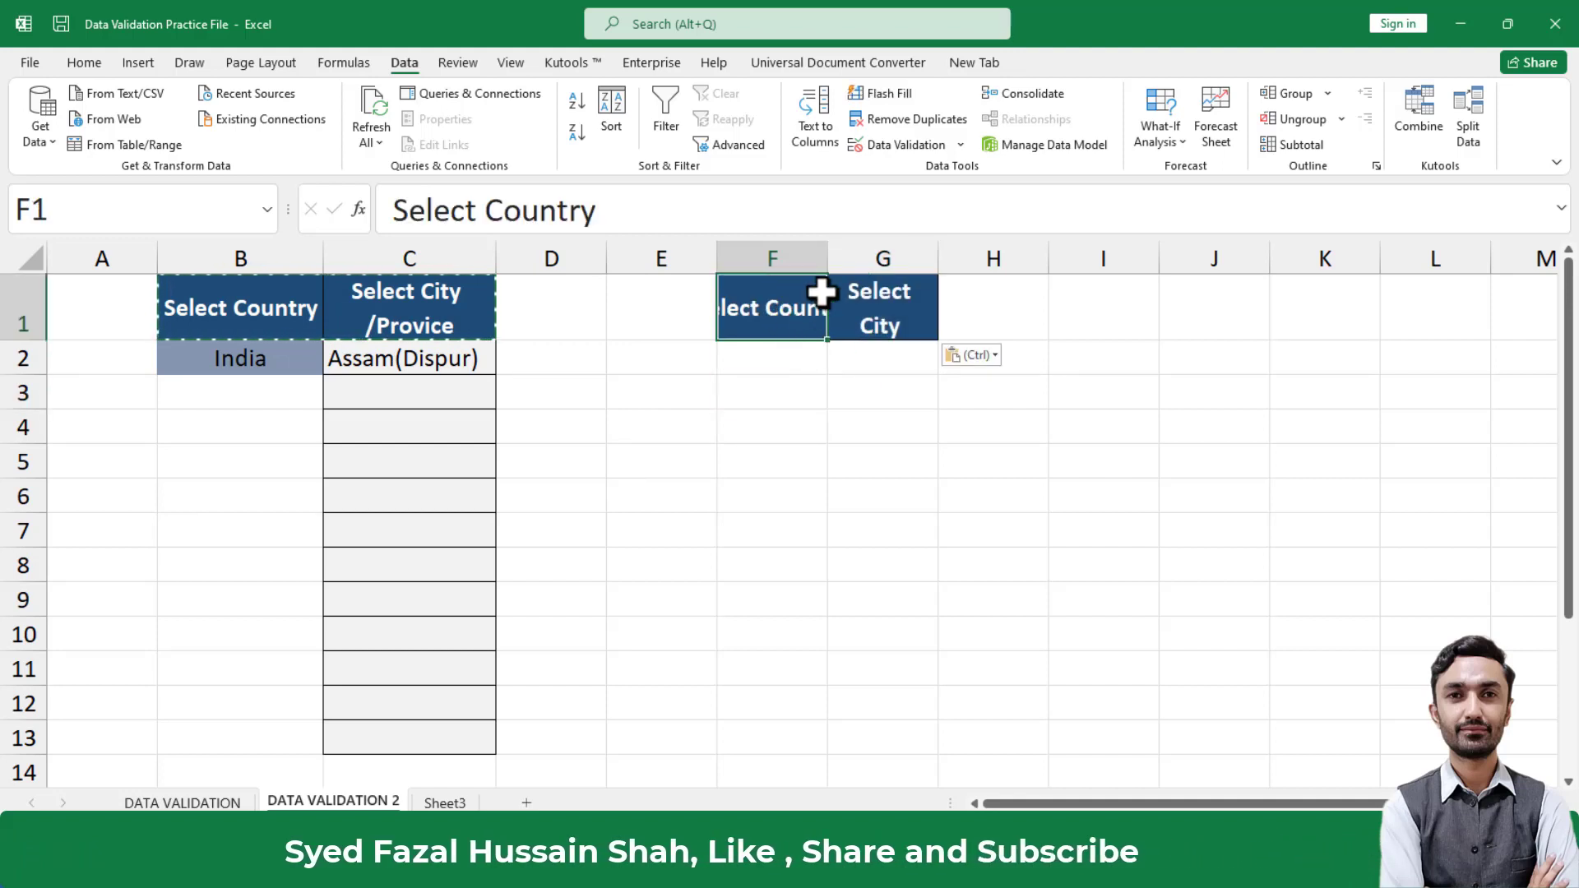
{"action": "double_click", "coordinate": [828, 262]}
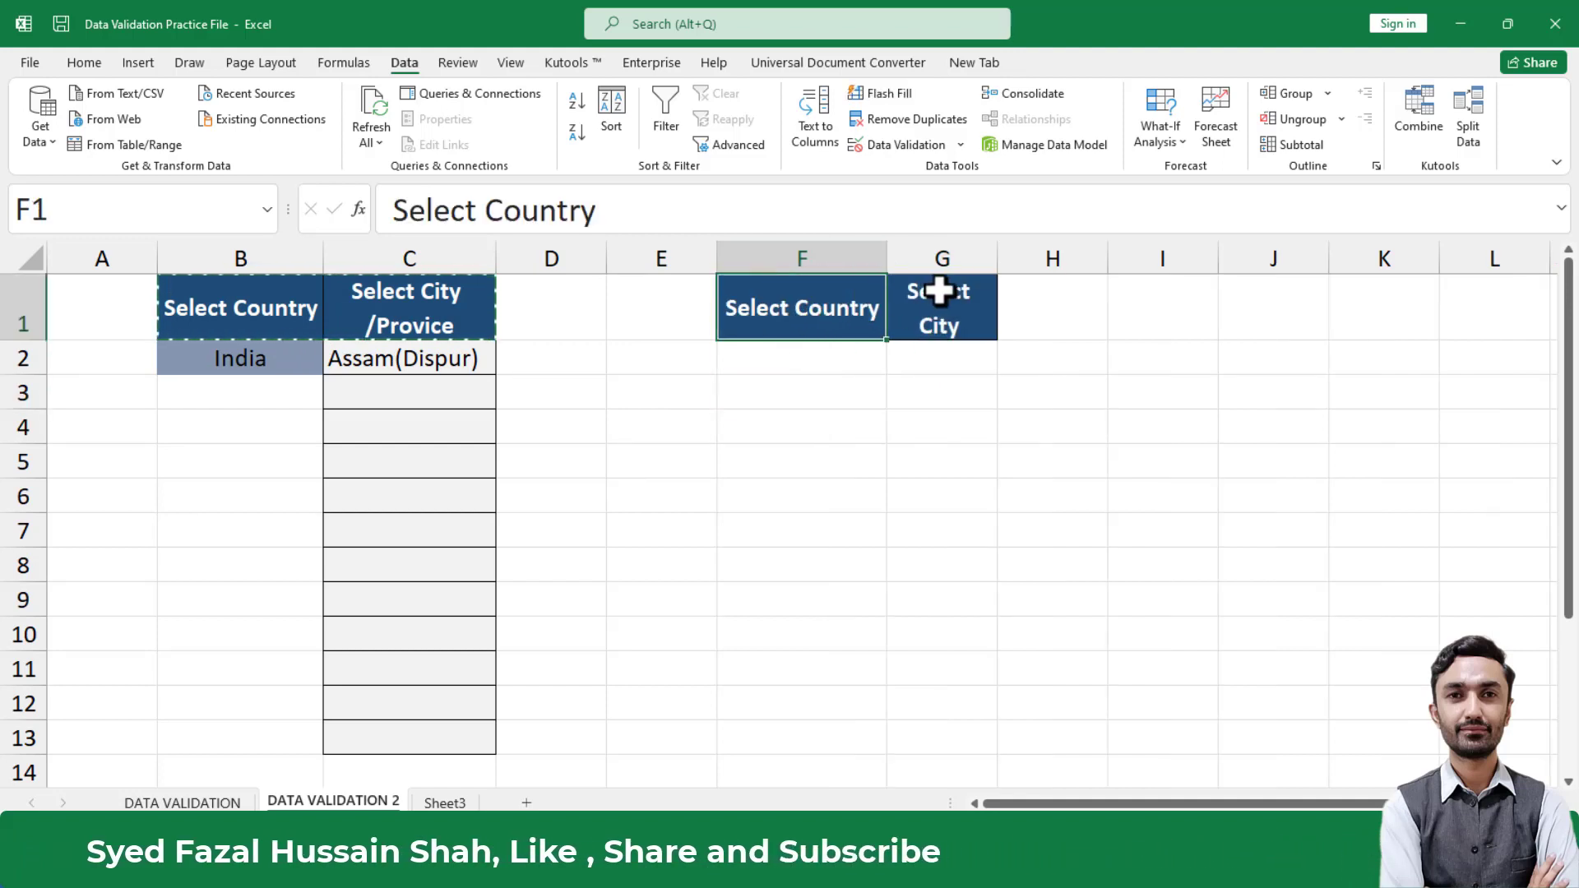
{"action": "double_click", "coordinate": [997, 263]}
{"action": "left_click", "coordinate": [925, 399]}
{"action": "left_click", "coordinate": [913, 364]}
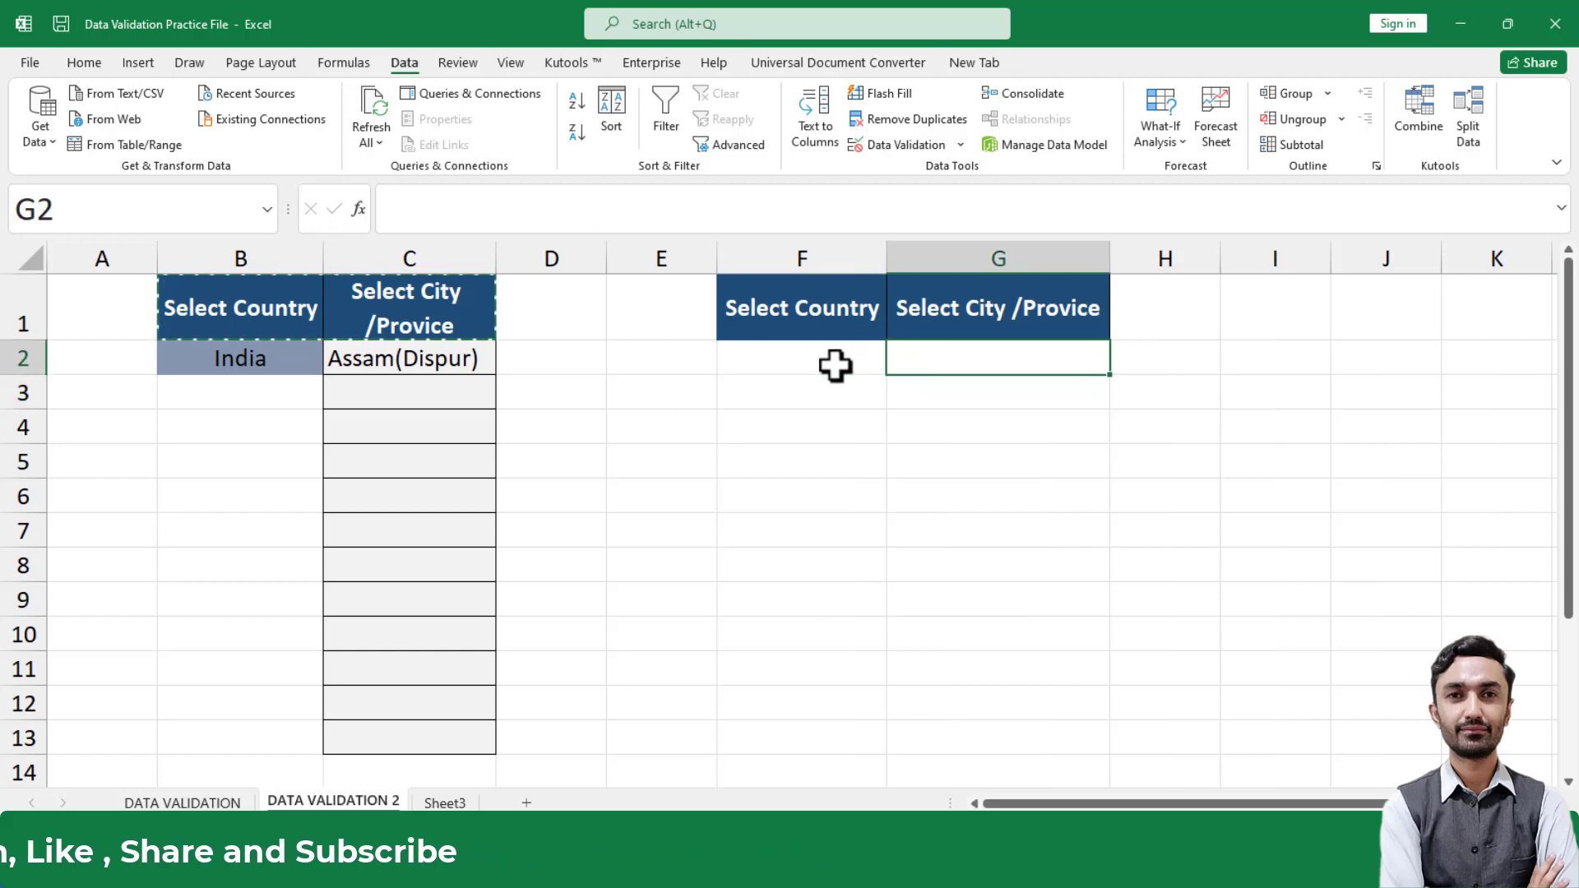
{"action": "left_click", "coordinate": [816, 381]}
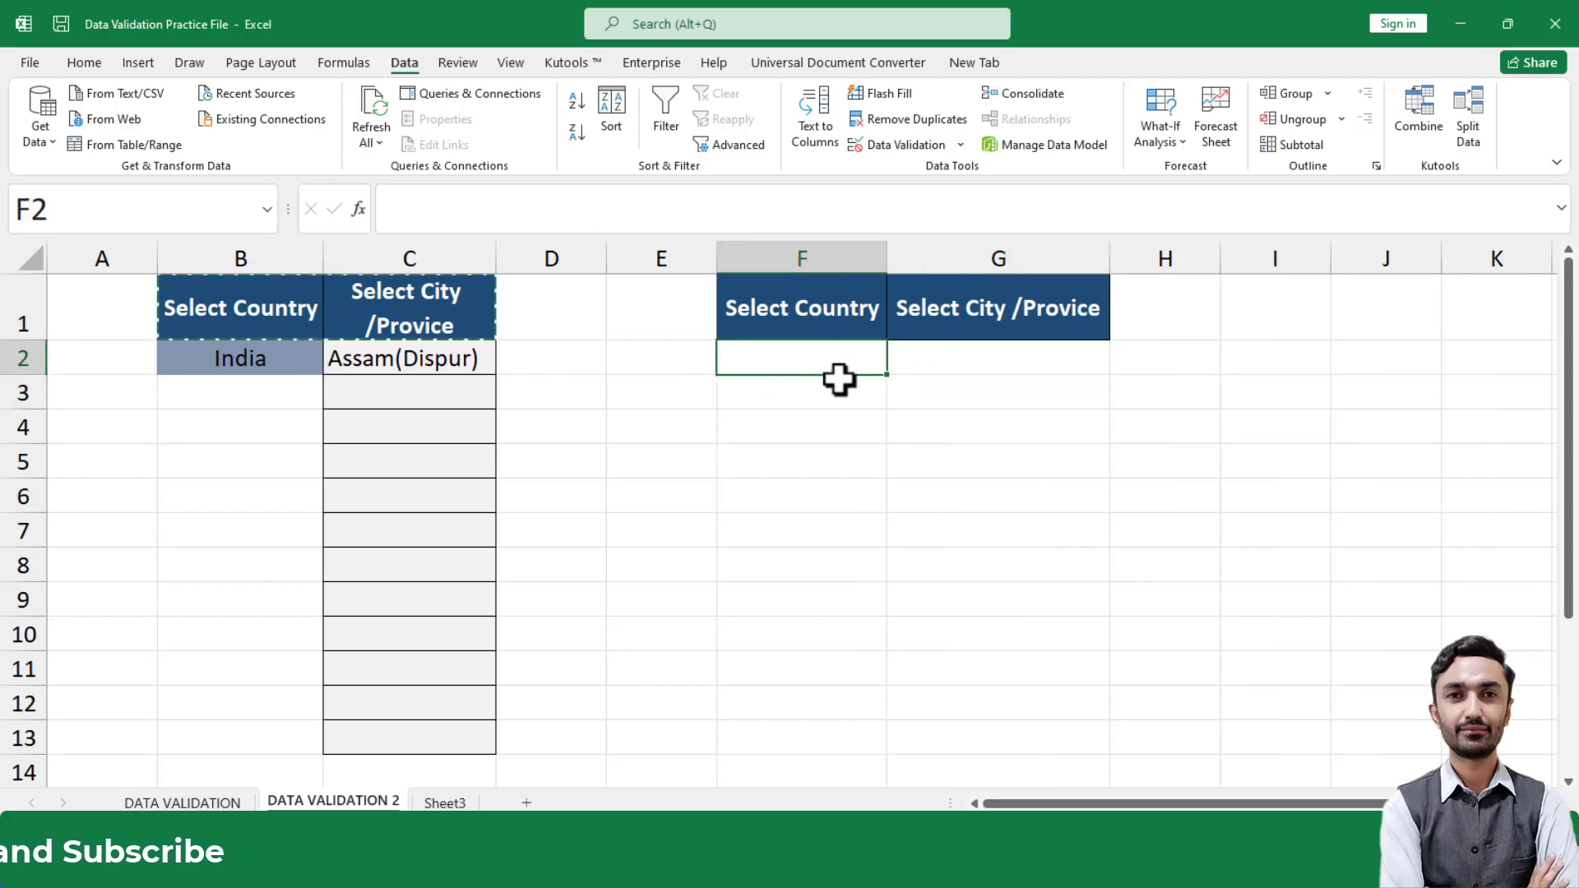
On Sheet3, review the existing India and China lists
{"action": "left_click", "coordinate": [436, 803]}
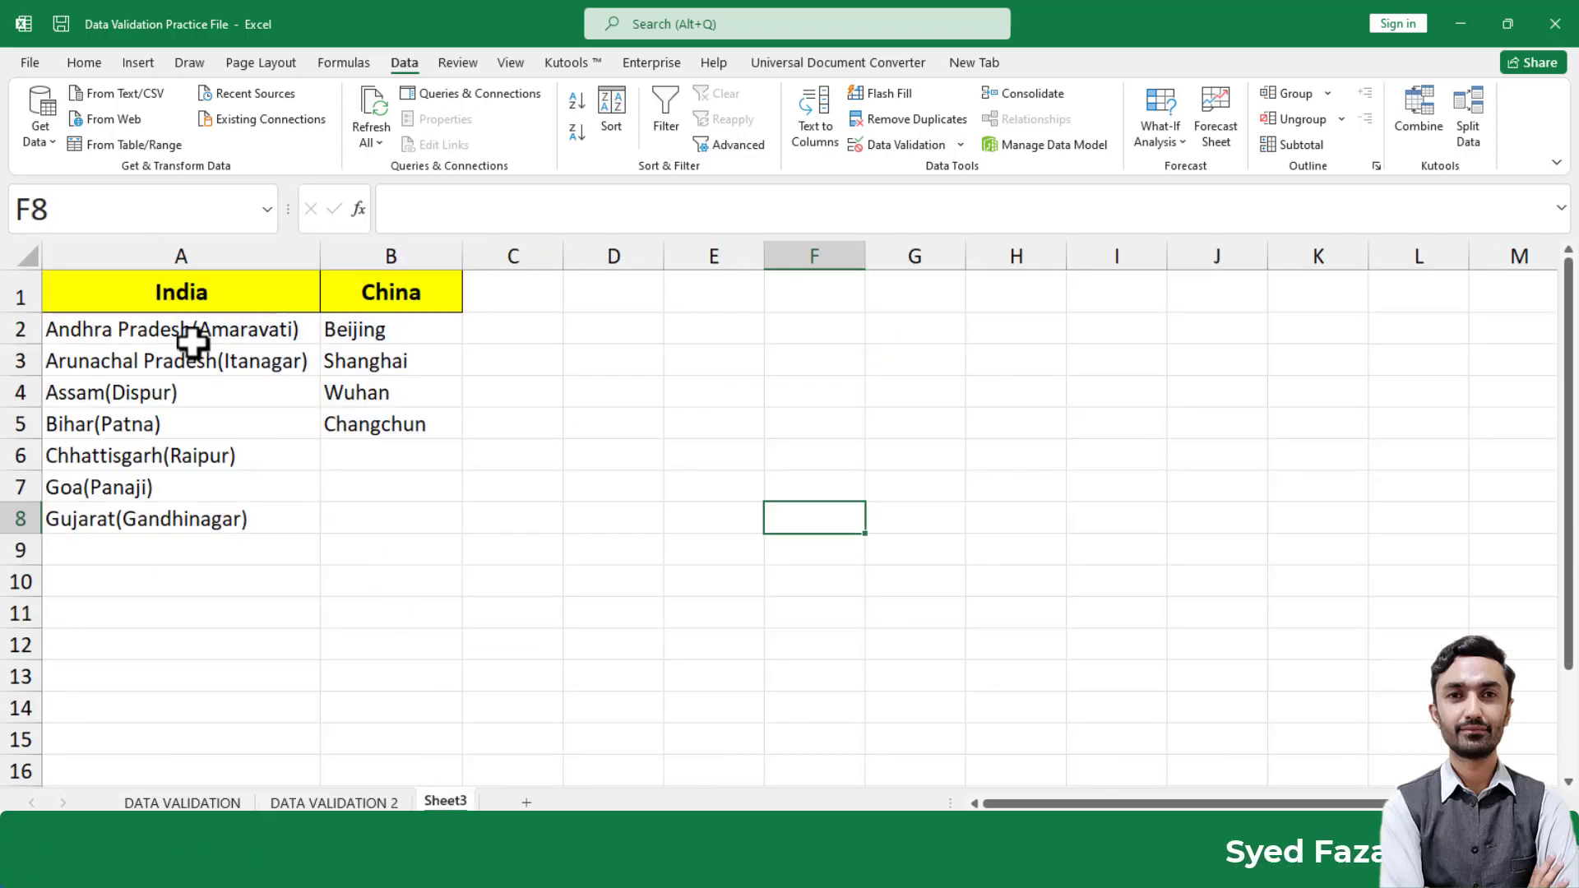
{"action": "left_click_drag", "start_coordinate": [251, 296], "coordinate": [229, 518]}
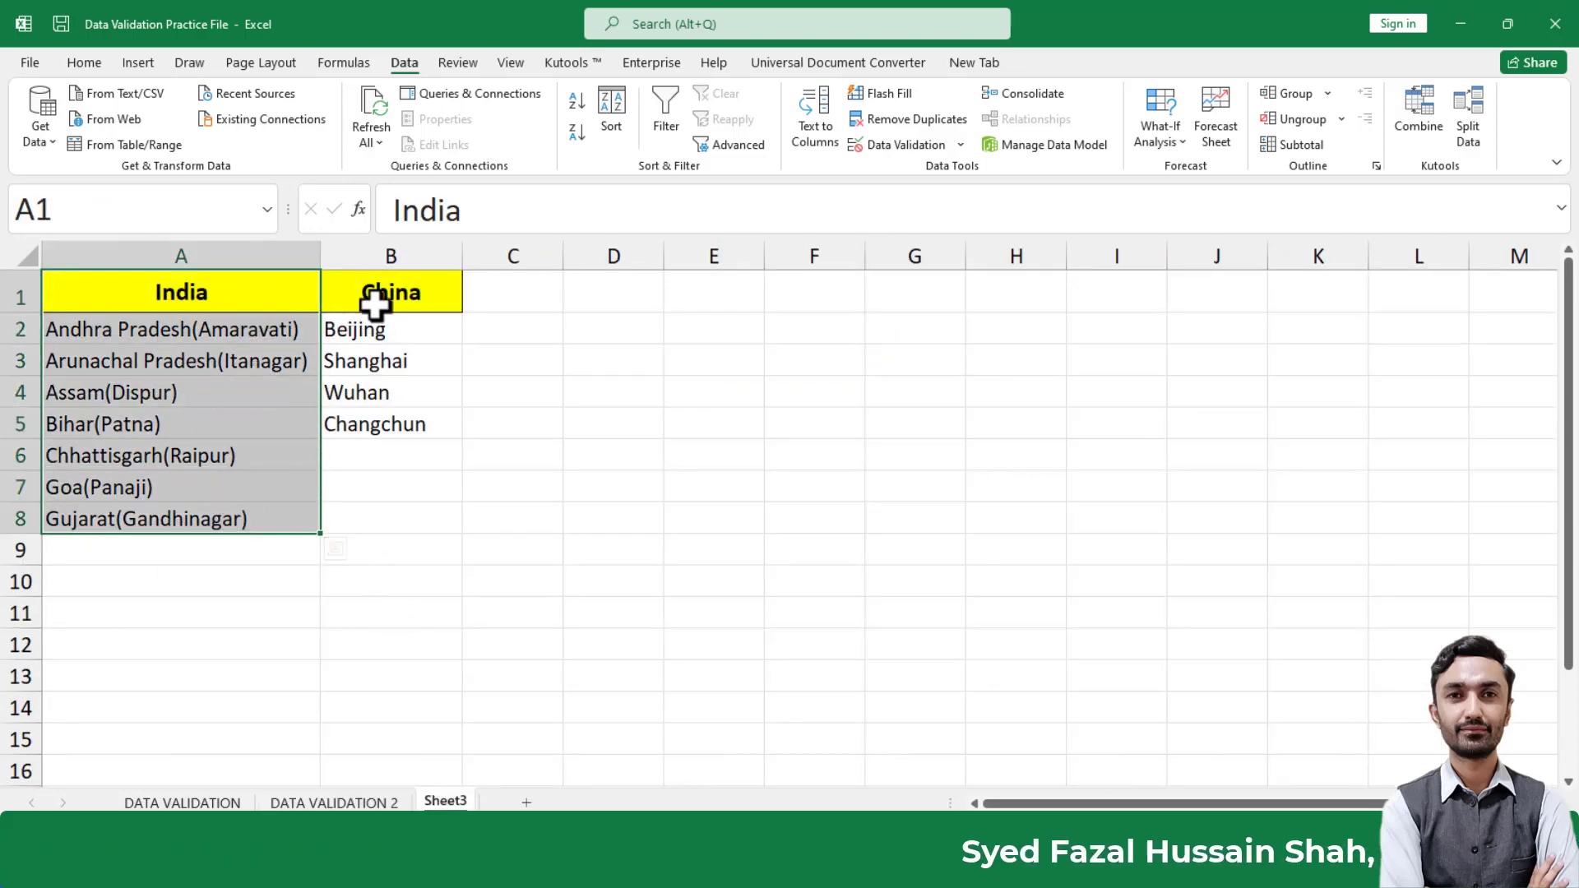
{"action": "mouse_move", "coordinate": [378, 298]}
{"action": "left_mouse_down"}
{"action": "mouse_move", "coordinate": [394, 350]}
{"action": "mouse_move", "coordinate": [376, 416]}
{"action": "left_mouse_up"}
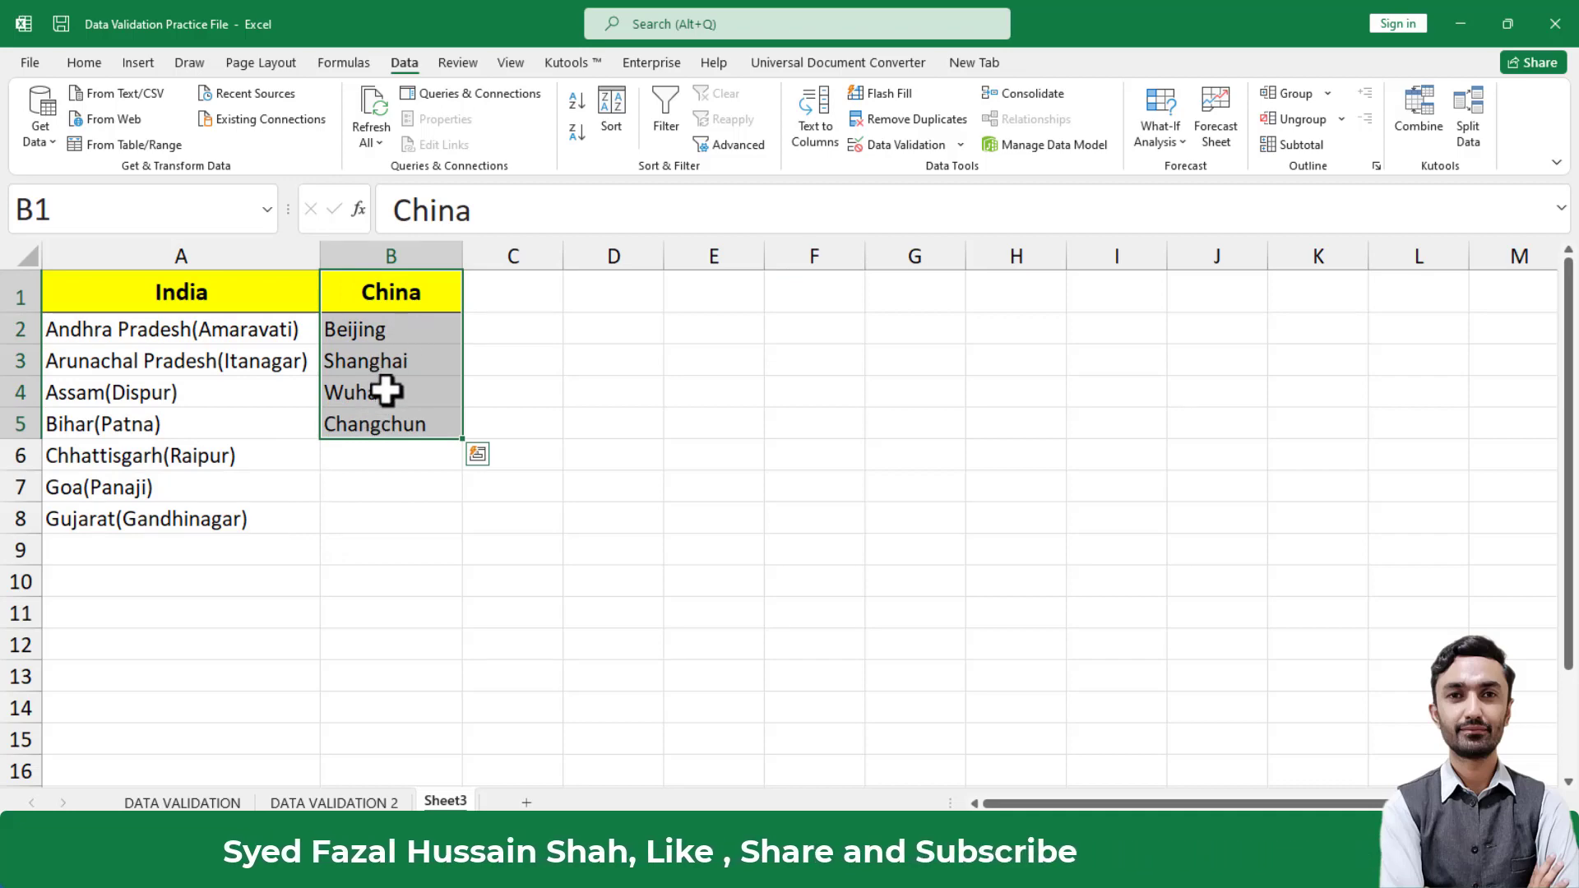
{"action": "left_click", "coordinate": [512, 411]}
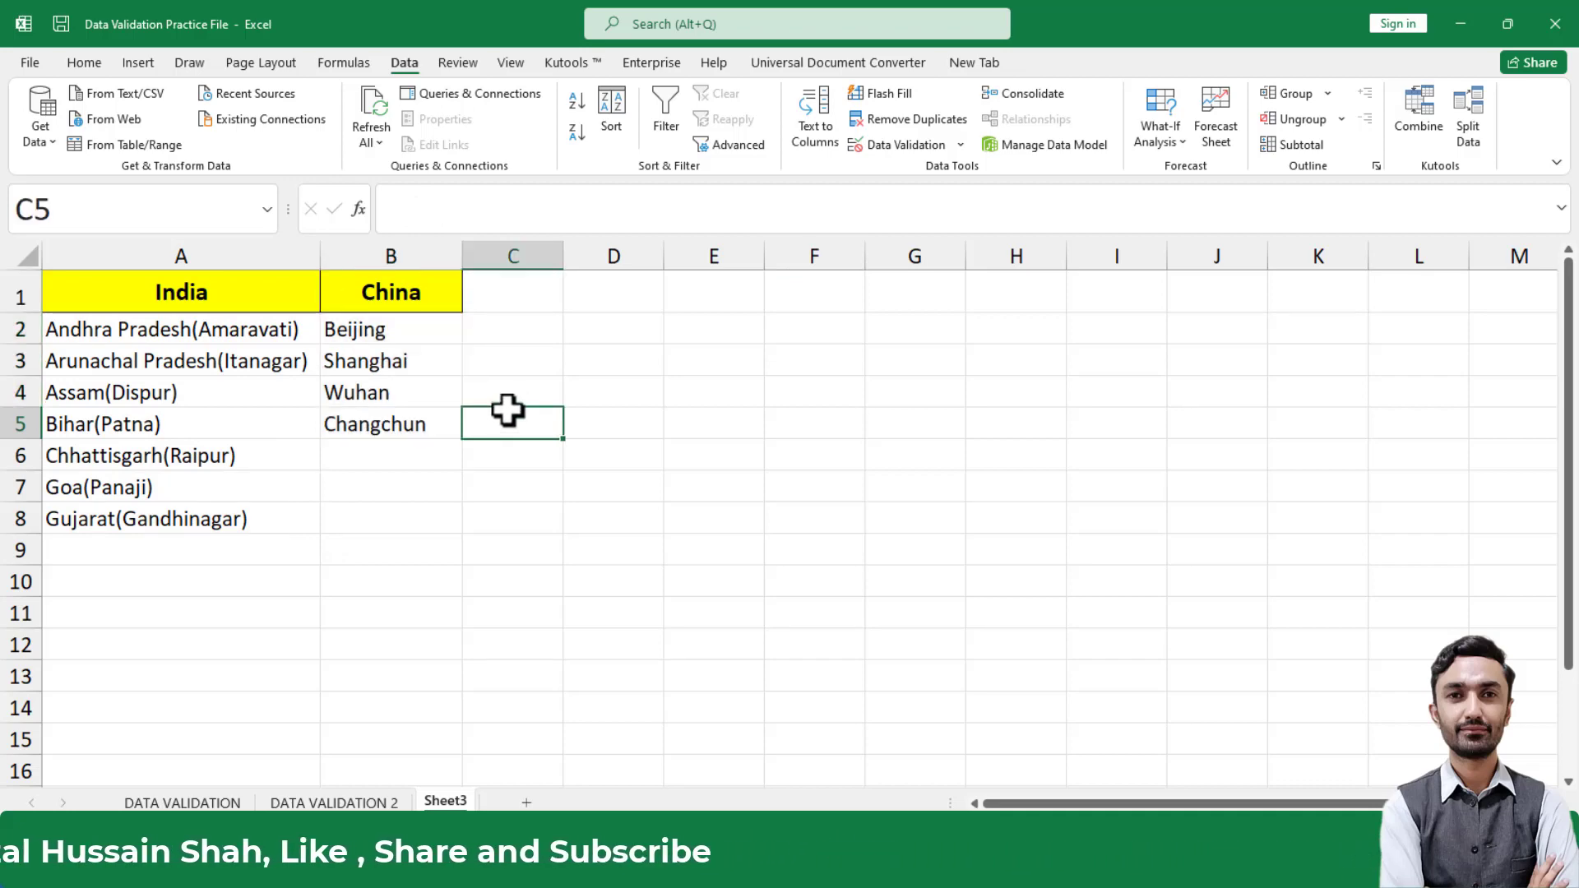
Enter Pakistan with KPK, Sindh, Baluchistan and Punjab in the next column
{"action": "left_click", "coordinate": [534, 296]}
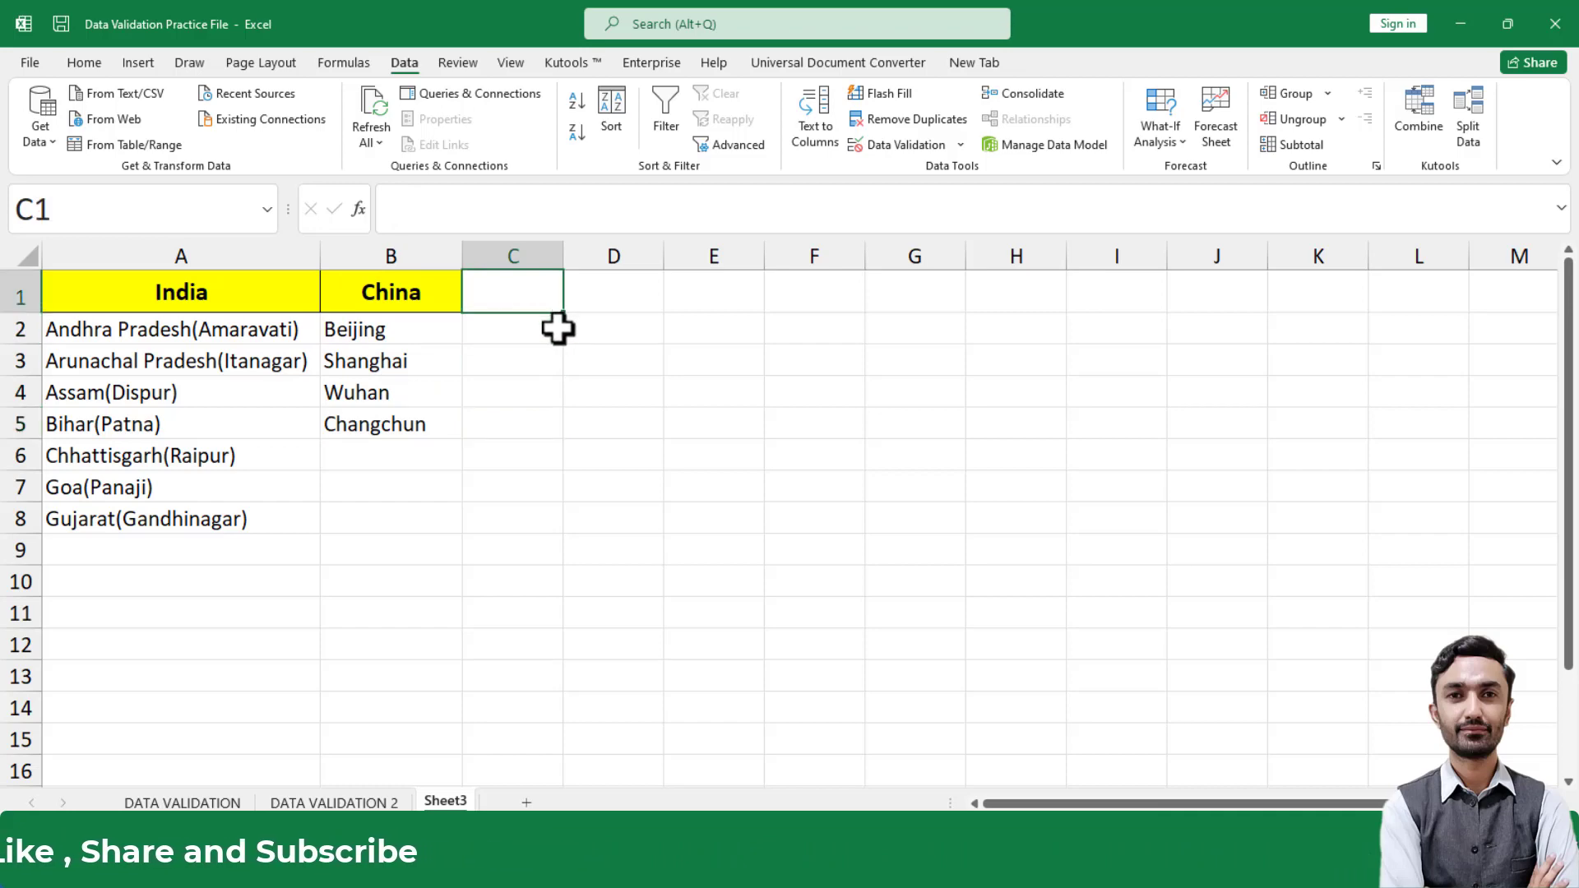
{"action": "type", "text": "Pakistan"}
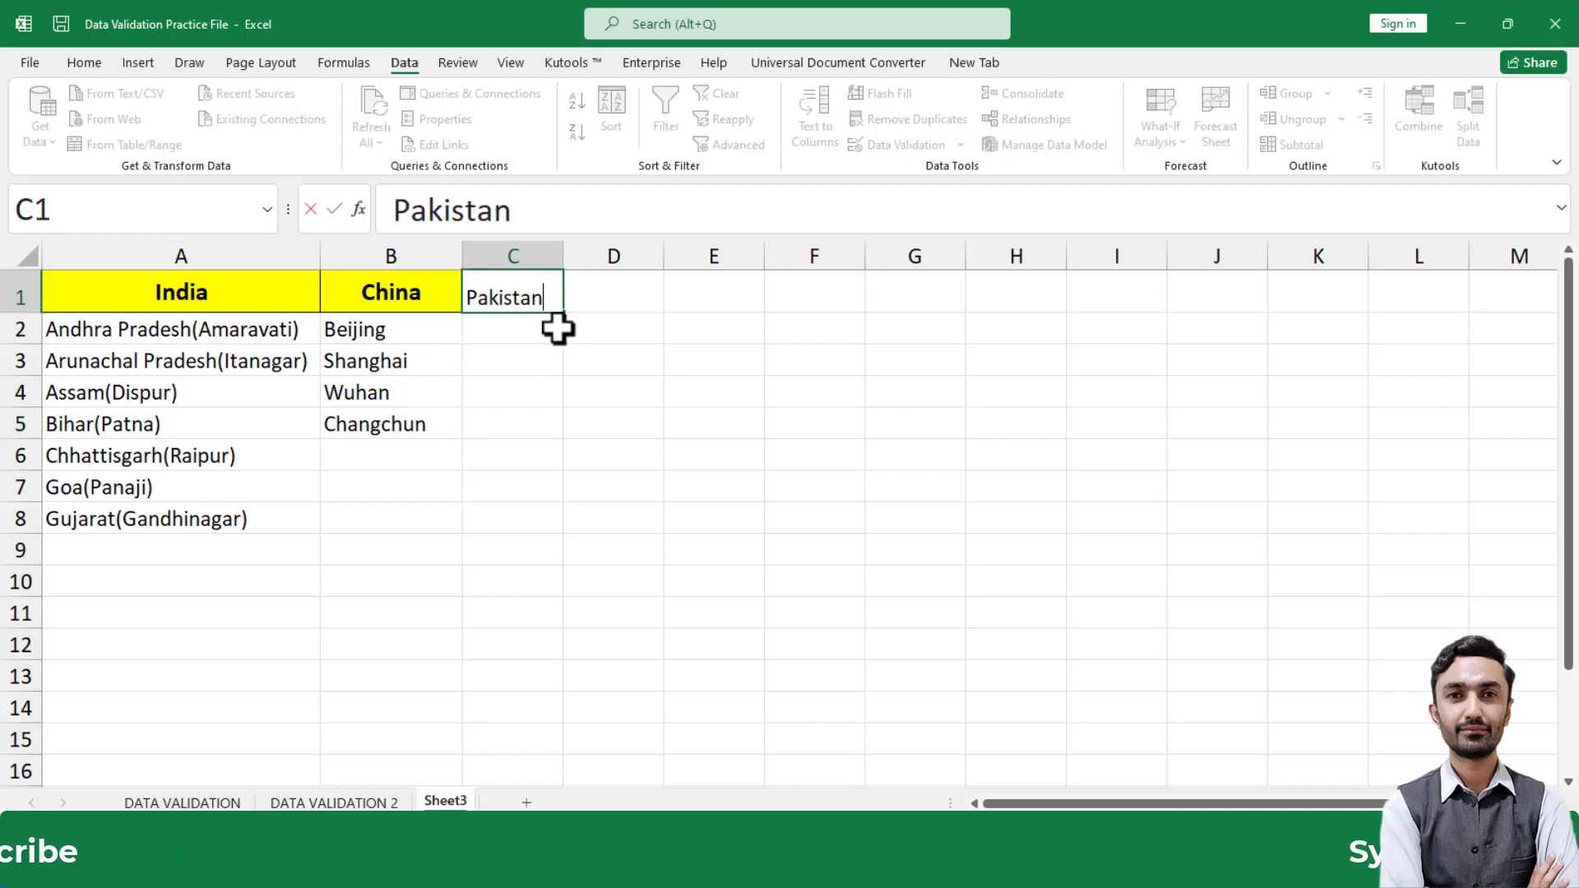
{"action": "key", "text": "Return"}
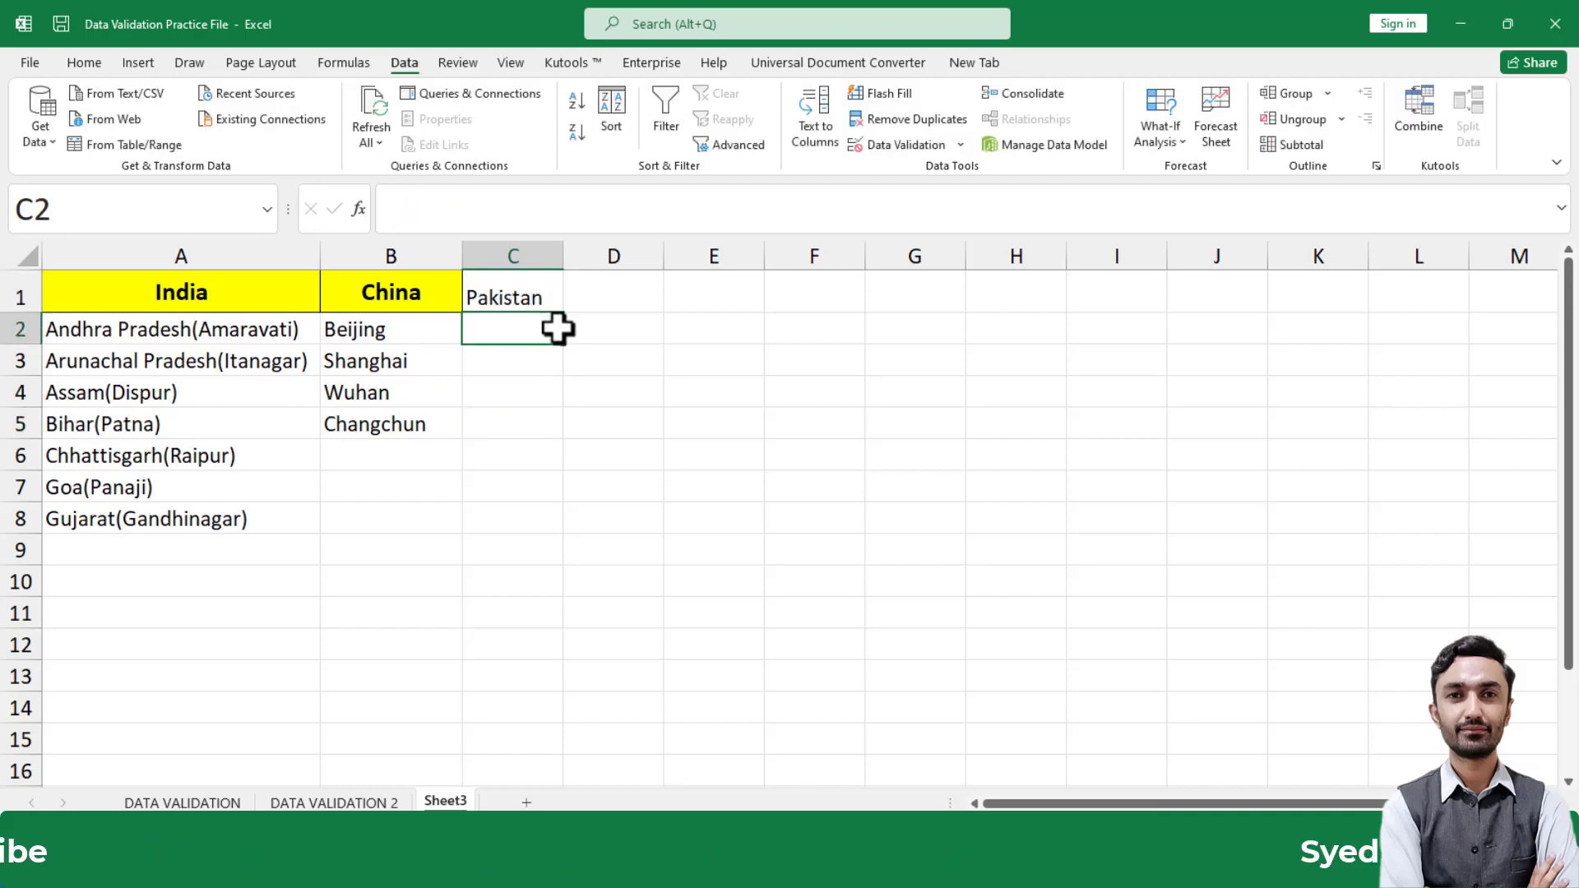
{"action": "type", "text": "KPK"}
{"action": "key", "text": "Return"}
{"action": "type", "text": "Sind"}
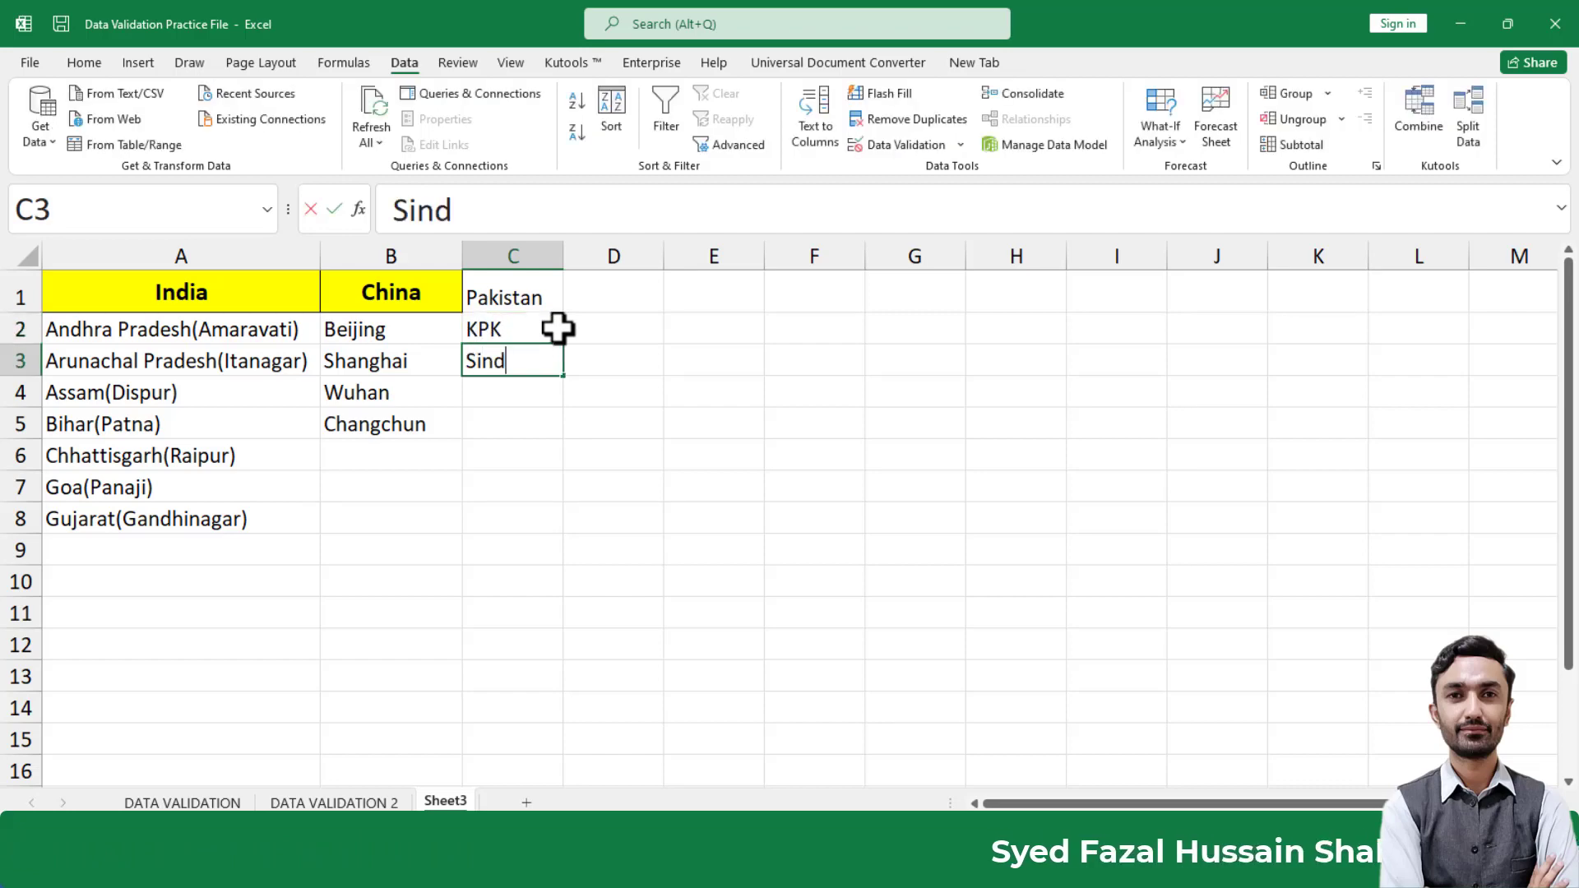
{"action": "type", "text": "i"}
{"action": "key", "text": "BackSpace"}
{"action": "type", "text": "h"}
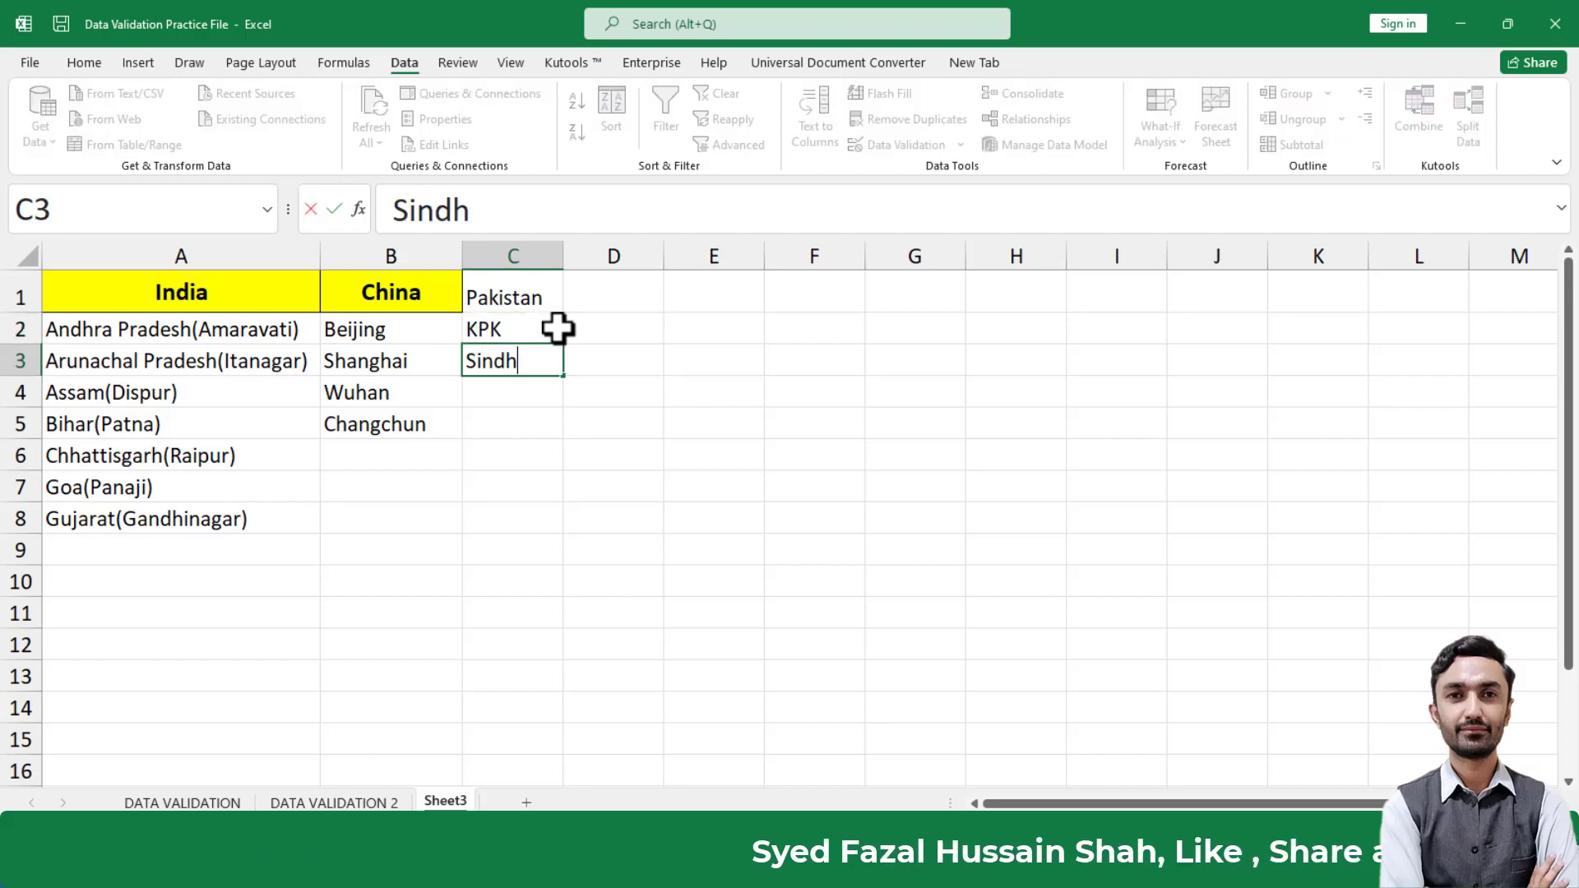
{"action": "key", "text": "Return"}
{"action": "type", "text": "Balu"}
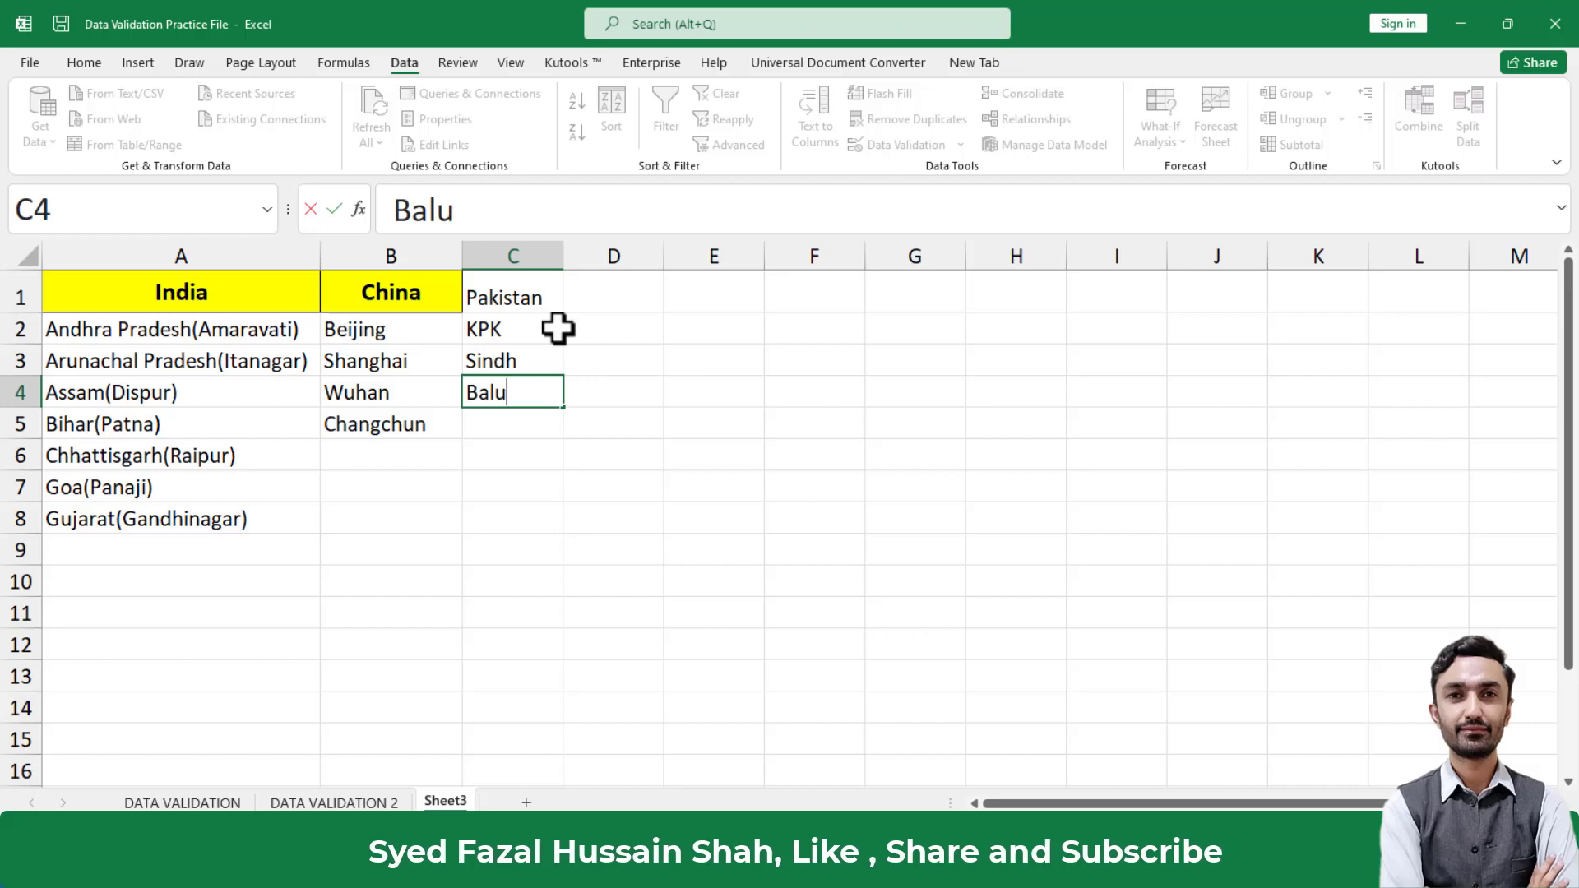
{"action": "type", "text": "chistan"}
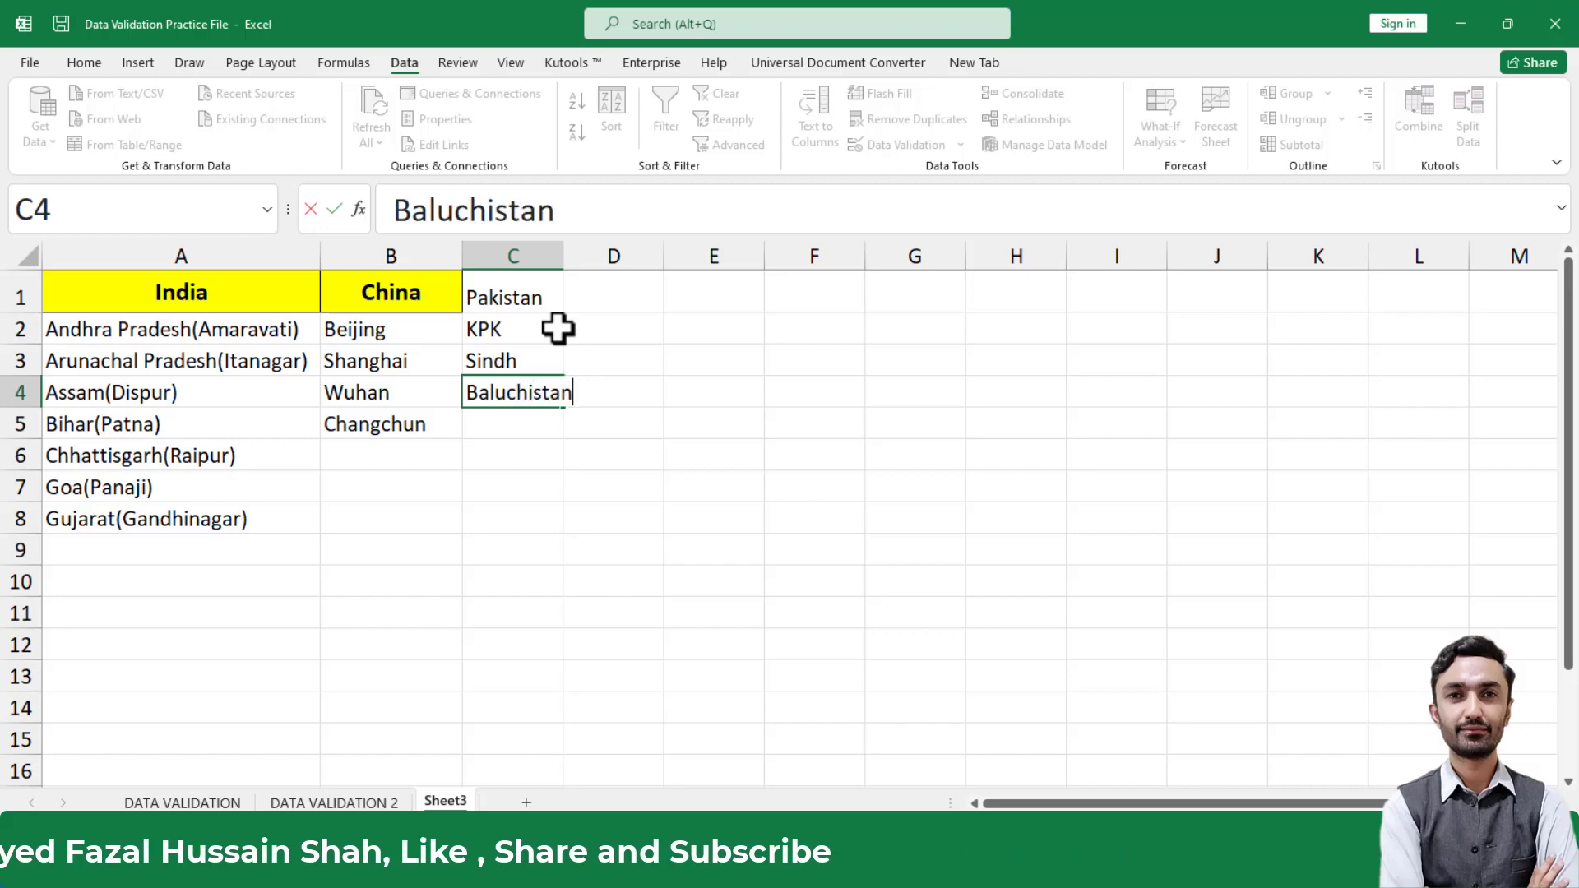
{"action": "key", "text": "Return"}
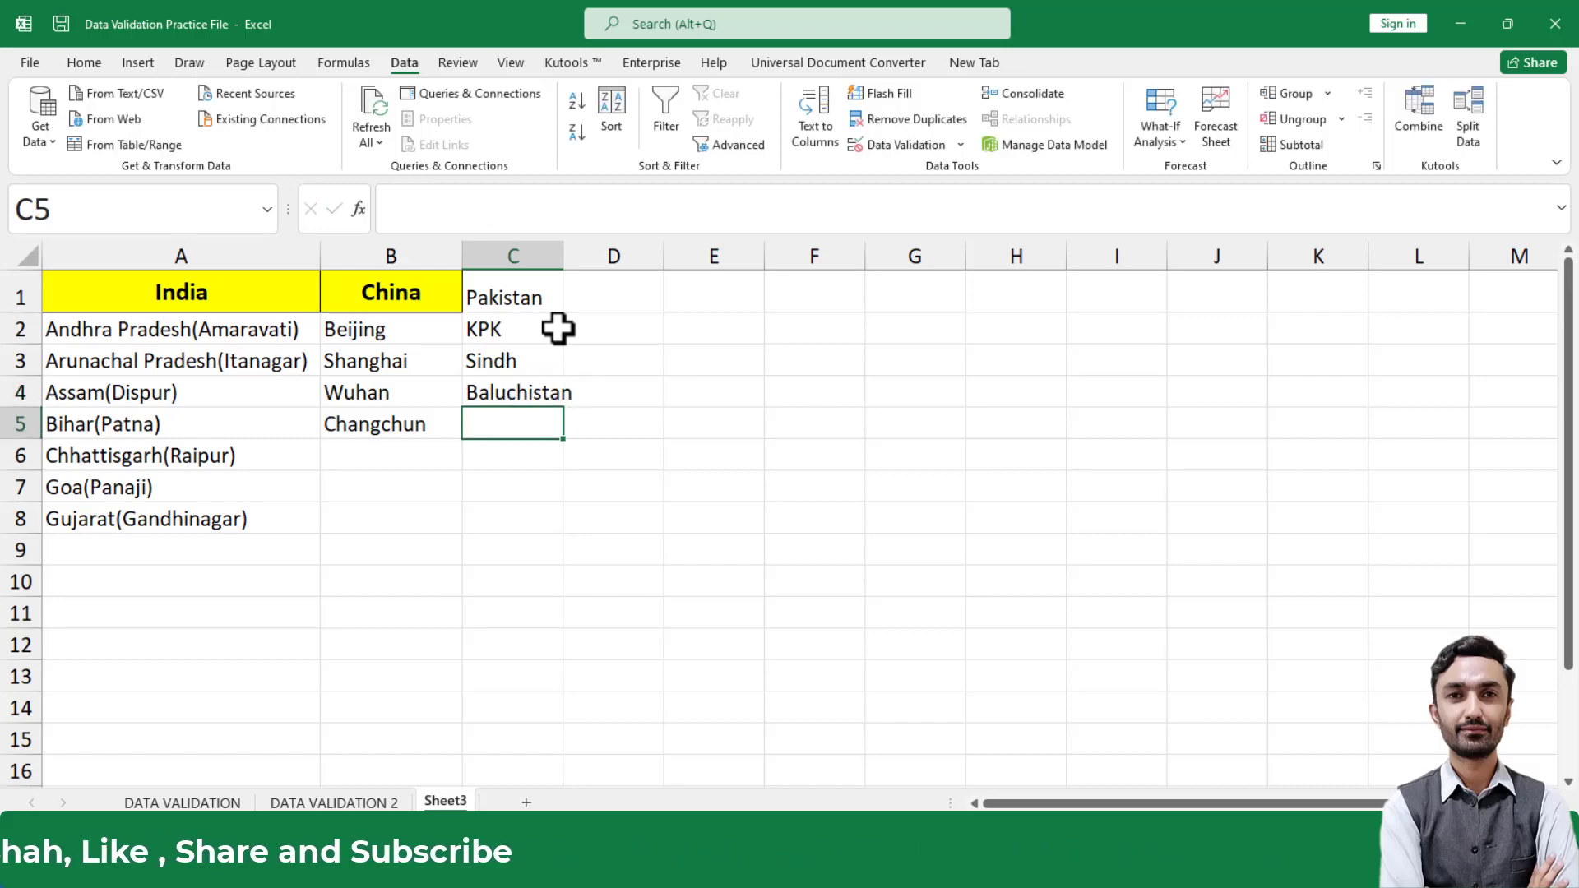
{"action": "type", "text": "PU"}
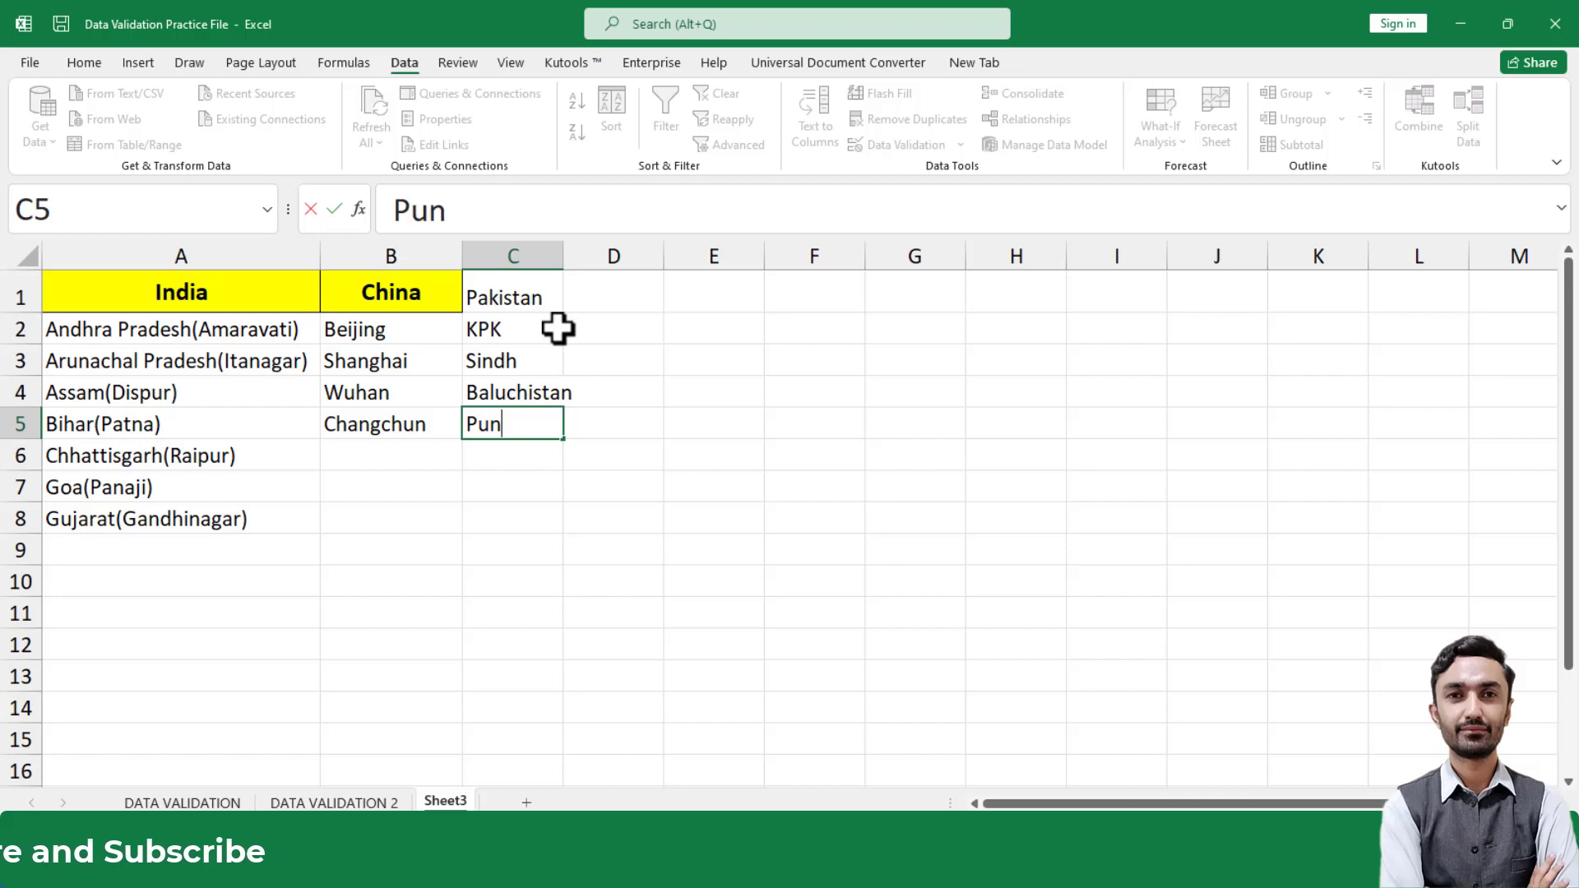
{"action": "left_click", "coordinate": [750, 379]}
Make the Pakistan header bold, size 12 and middle-aligned, and add borders to the list
{"action": "left_click", "coordinate": [427, 296]}
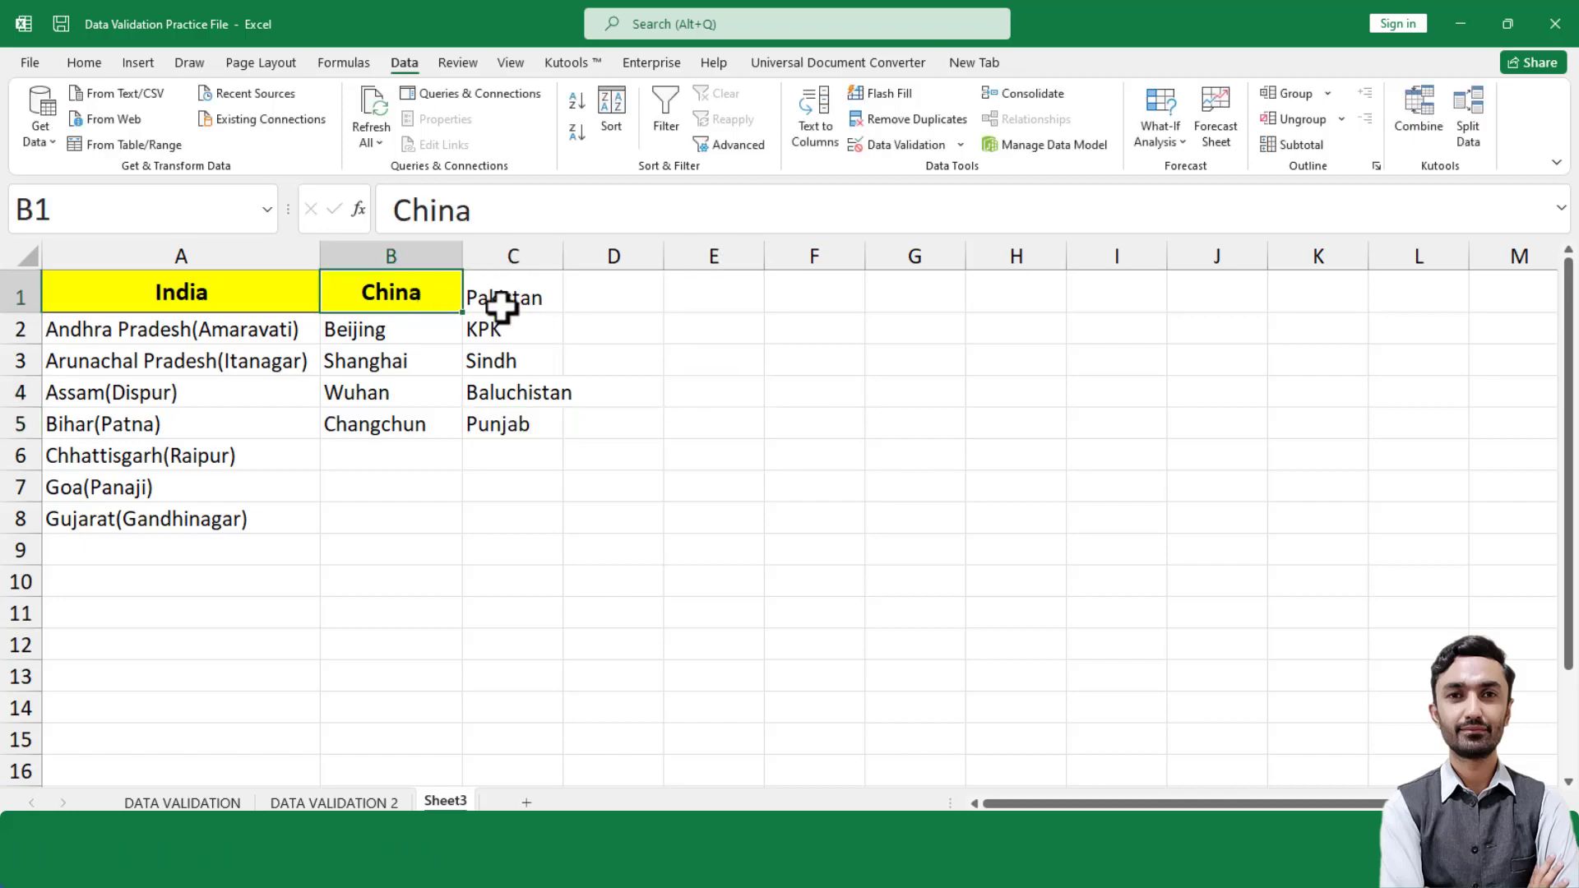
{"action": "left_click", "coordinate": [537, 303]}
{"action": "left_click", "coordinate": [85, 63]}
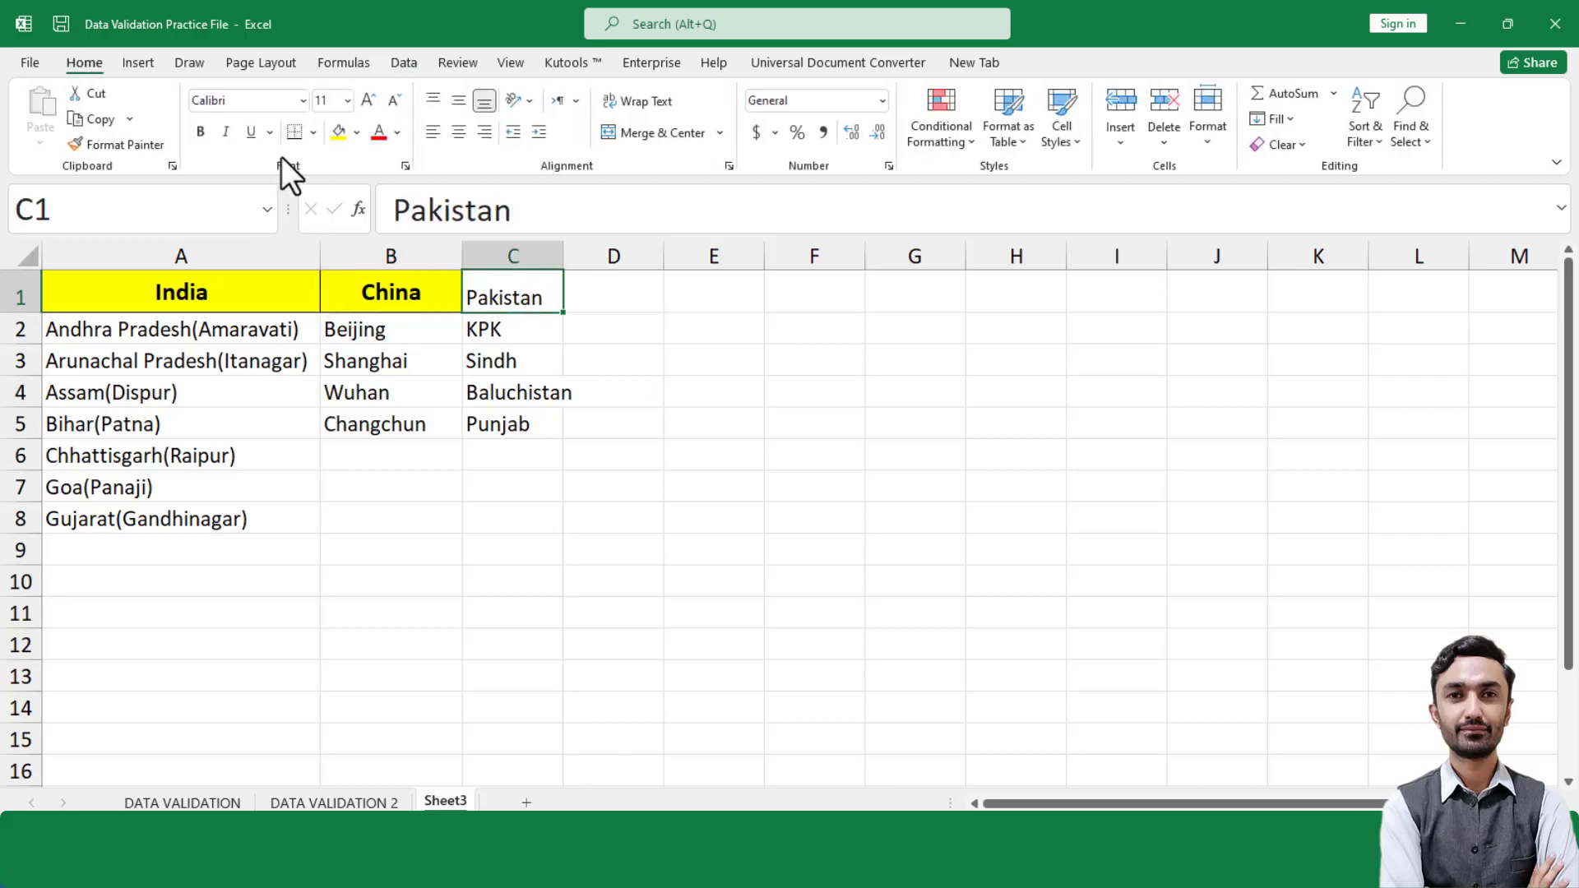
{"action": "left_click", "coordinate": [204, 133]}
{"action": "left_click", "coordinate": [368, 100]}
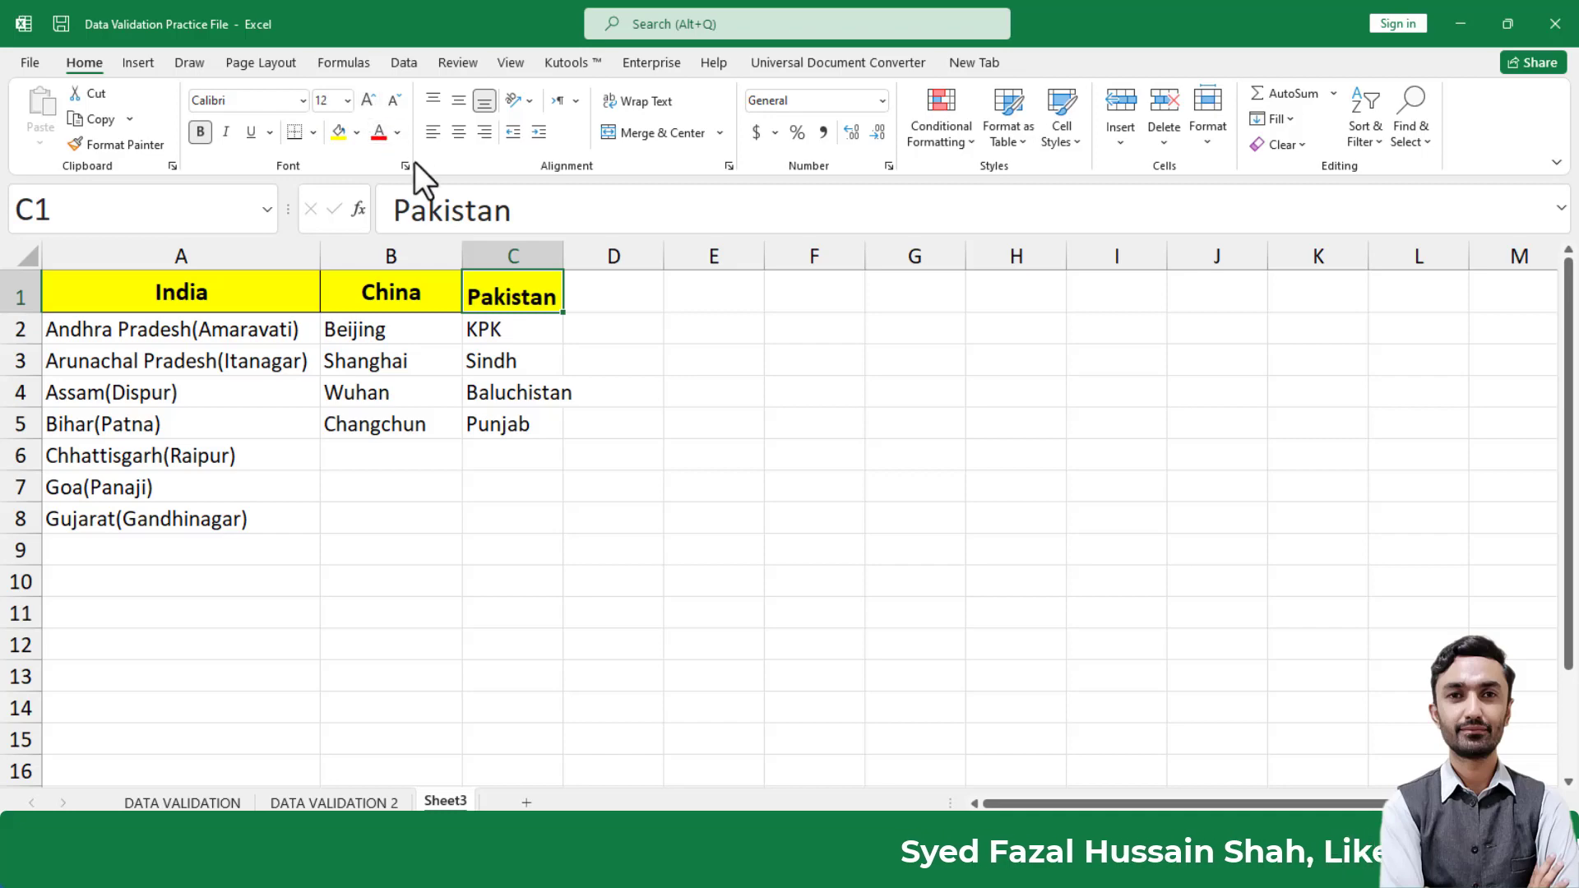
{"action": "left_click", "coordinate": [461, 102]}
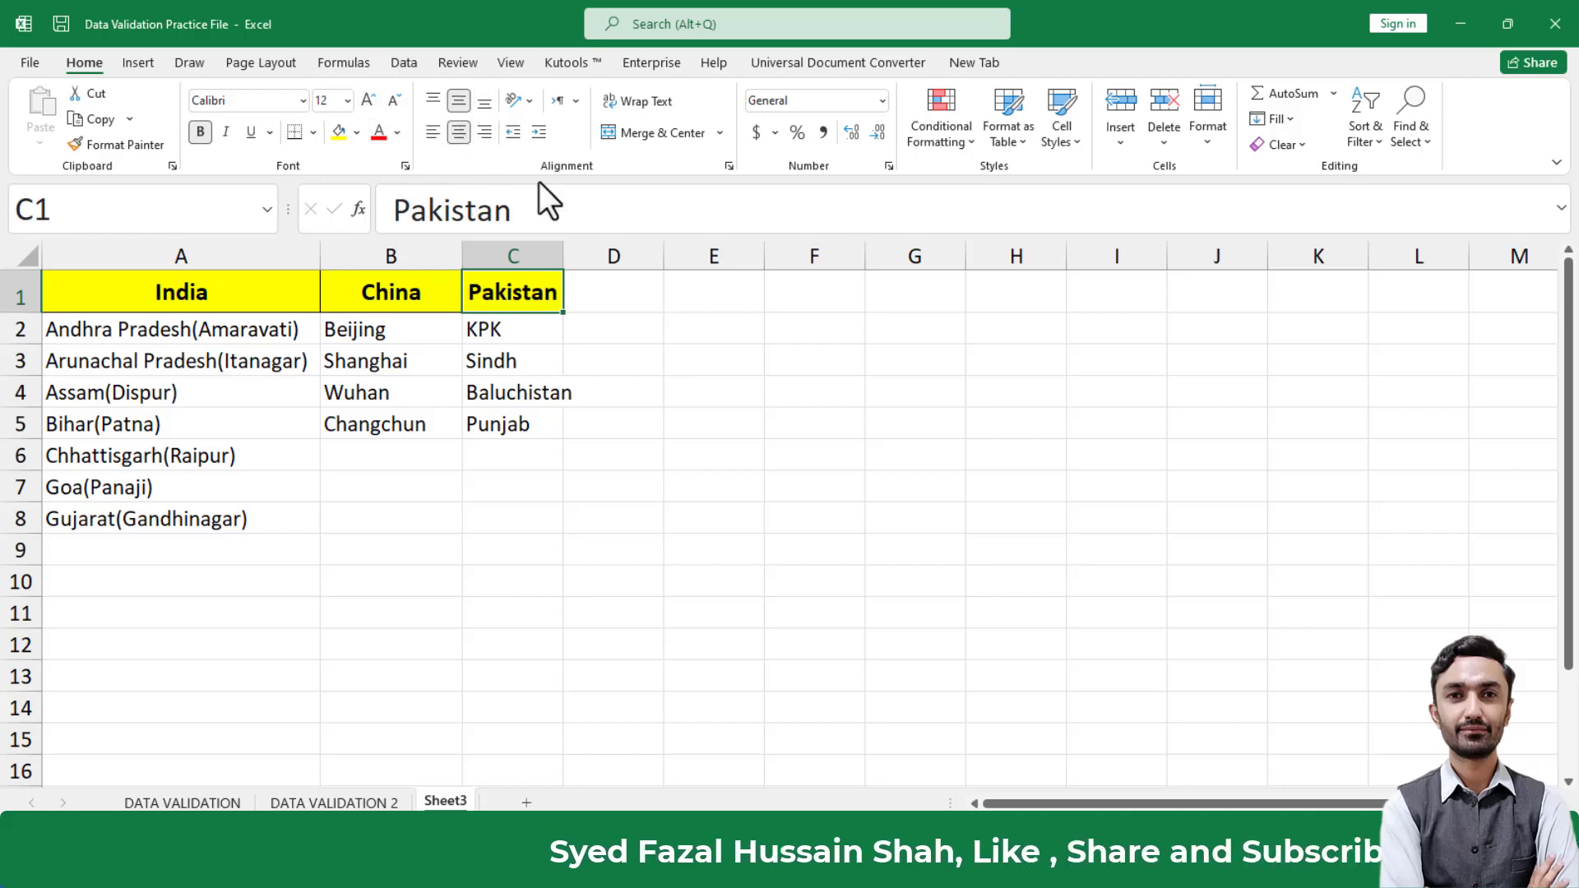
{"action": "left_click", "coordinate": [625, 366]}
{"action": "left_click", "coordinate": [491, 306]}
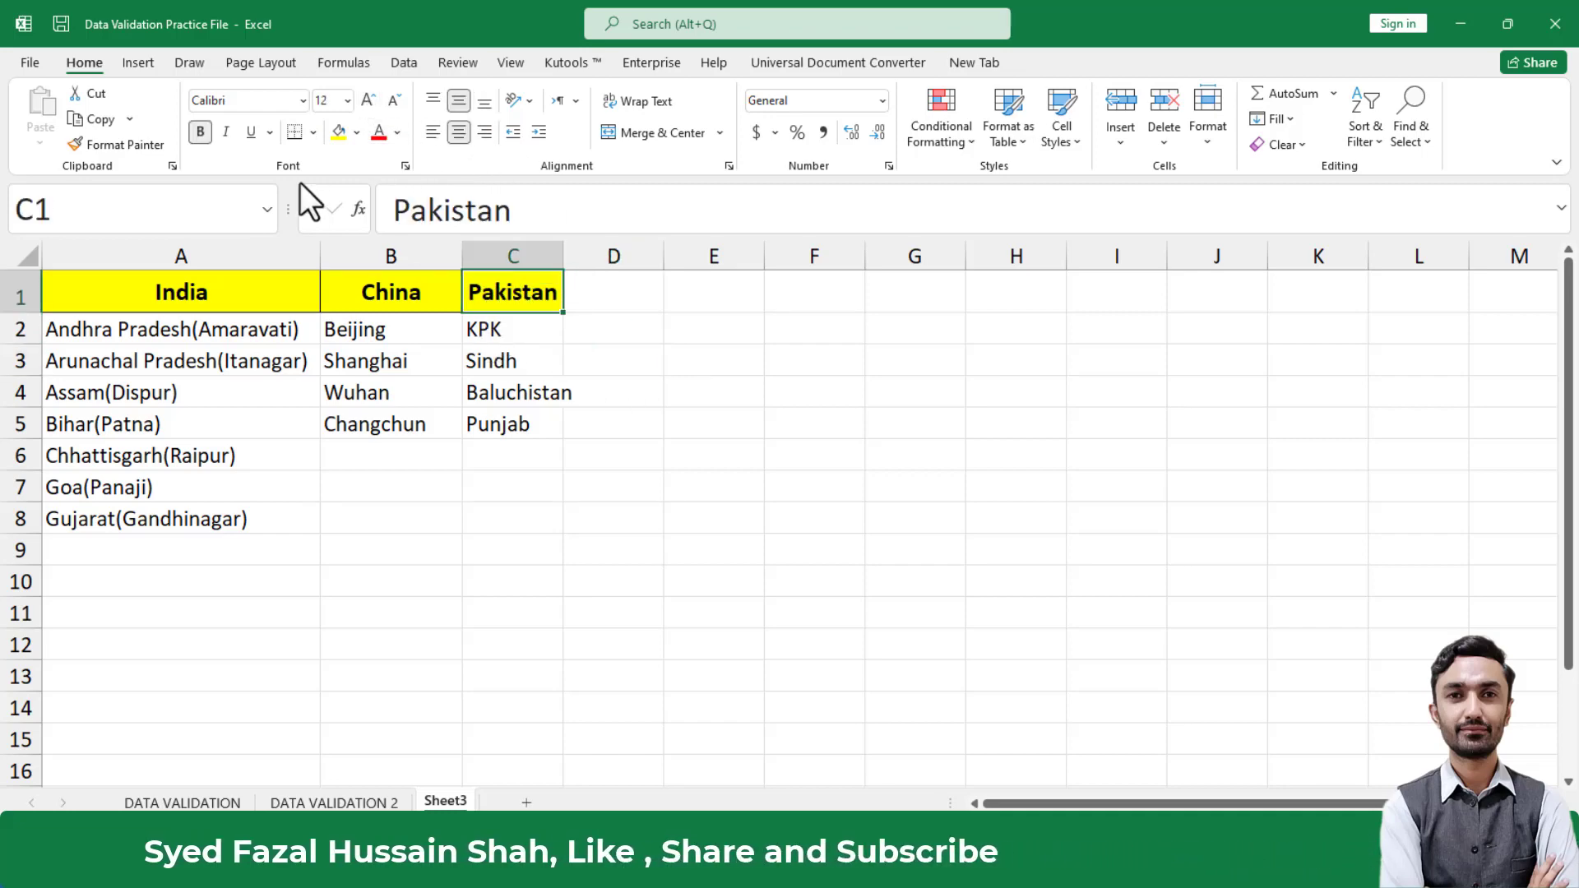
{"action": "left_click", "coordinate": [311, 134]}
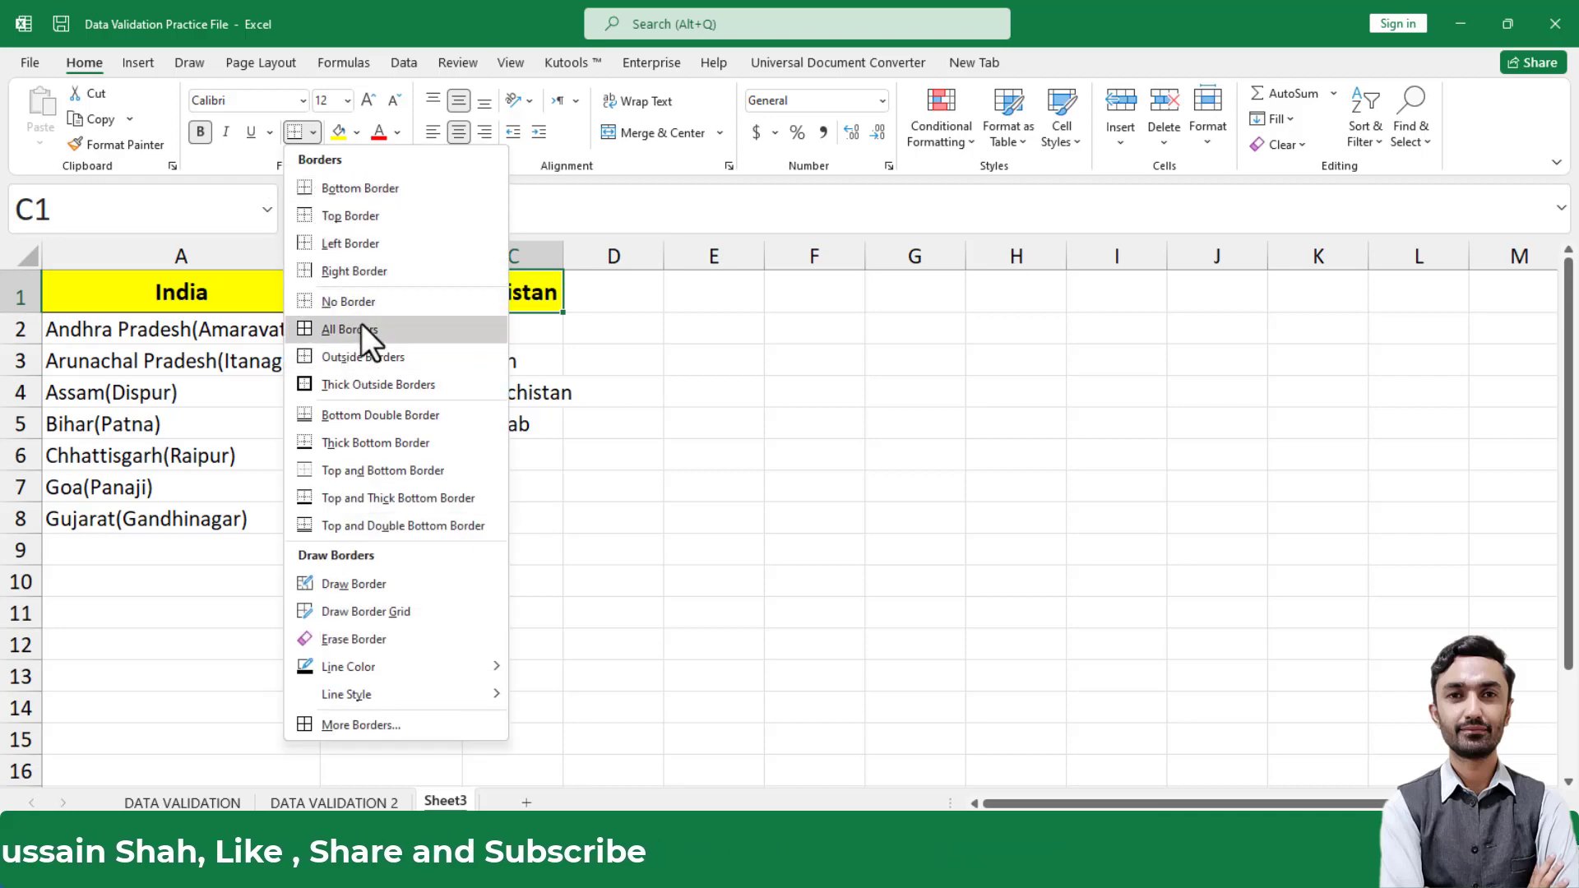
{"action": "left_click_drag", "start_coordinate": [522, 306], "coordinate": [524, 426]}
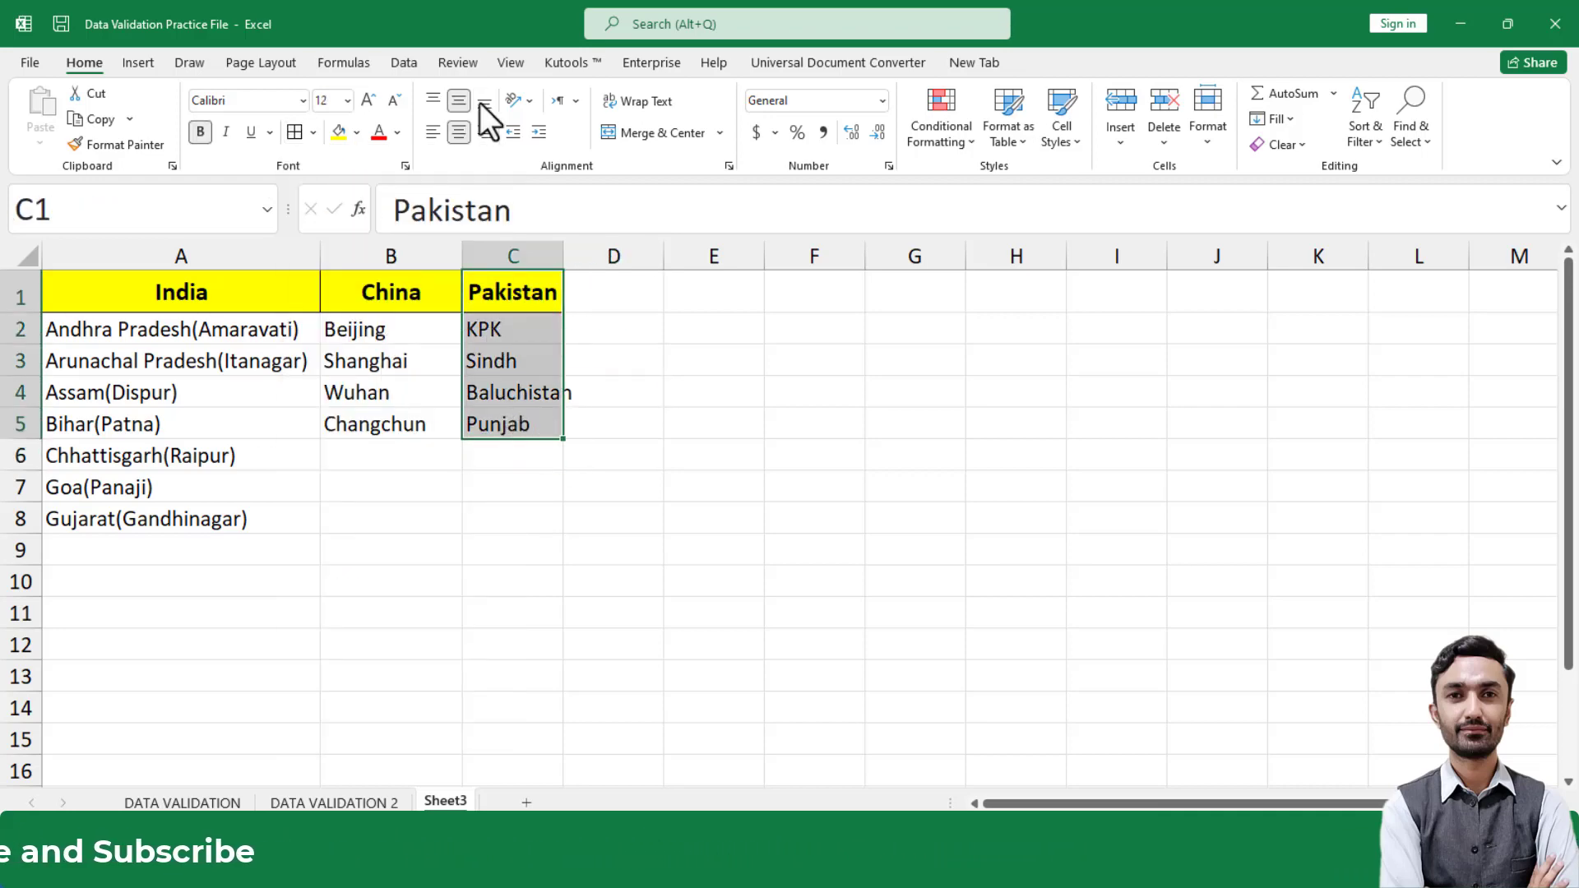
Create a 'Pakistan' named range from the top-row header of the selected C1:C5 column
{"action": "left_click", "coordinate": [360, 62]}
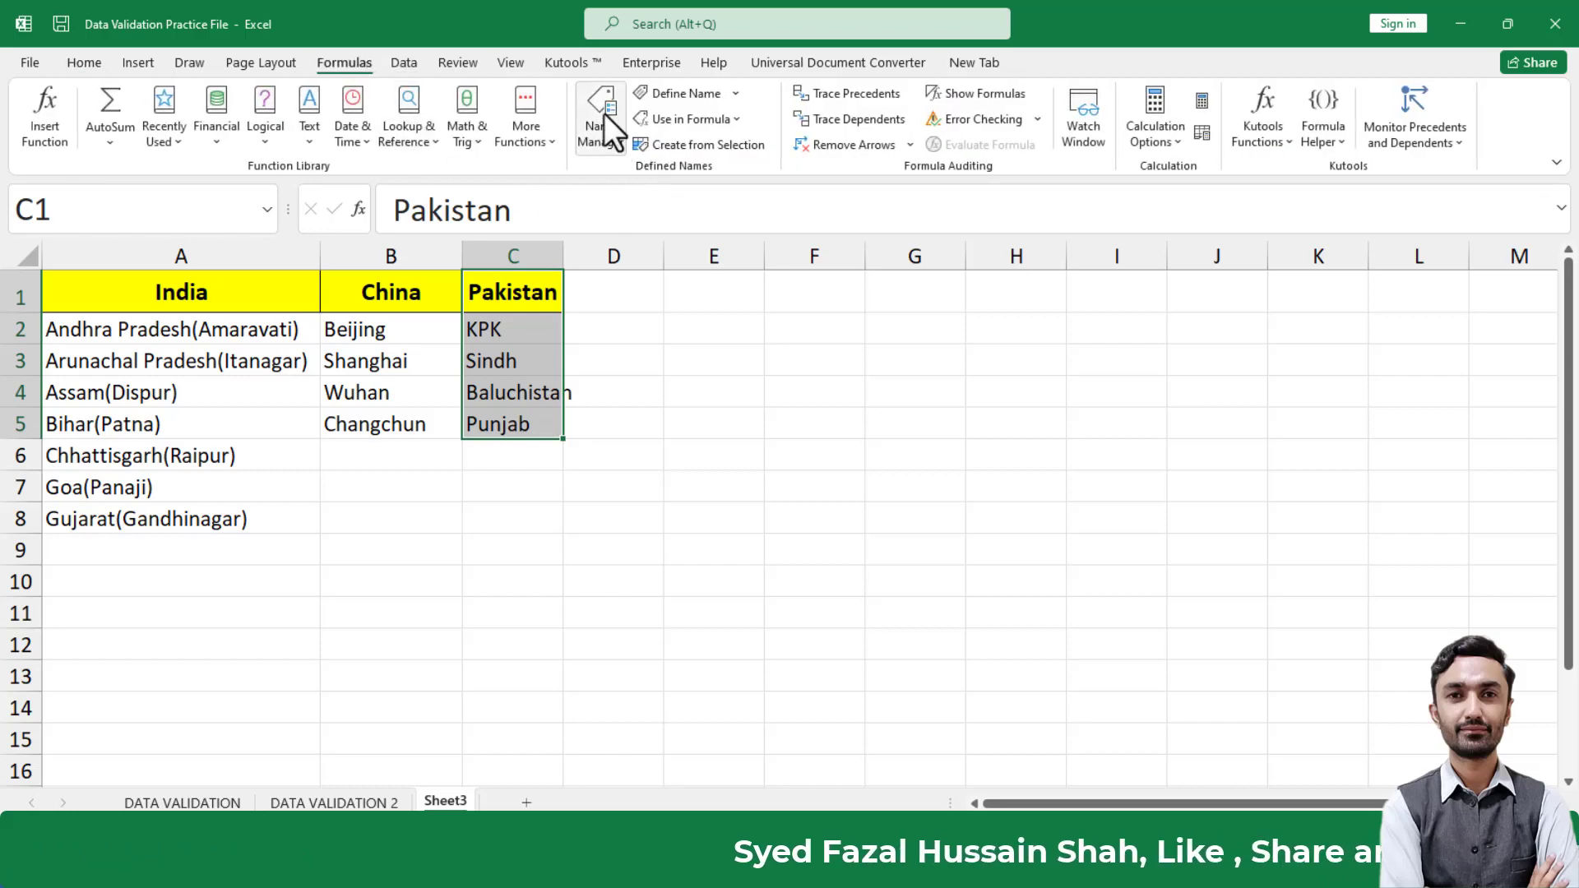
{"action": "left_click", "coordinate": [699, 146]}
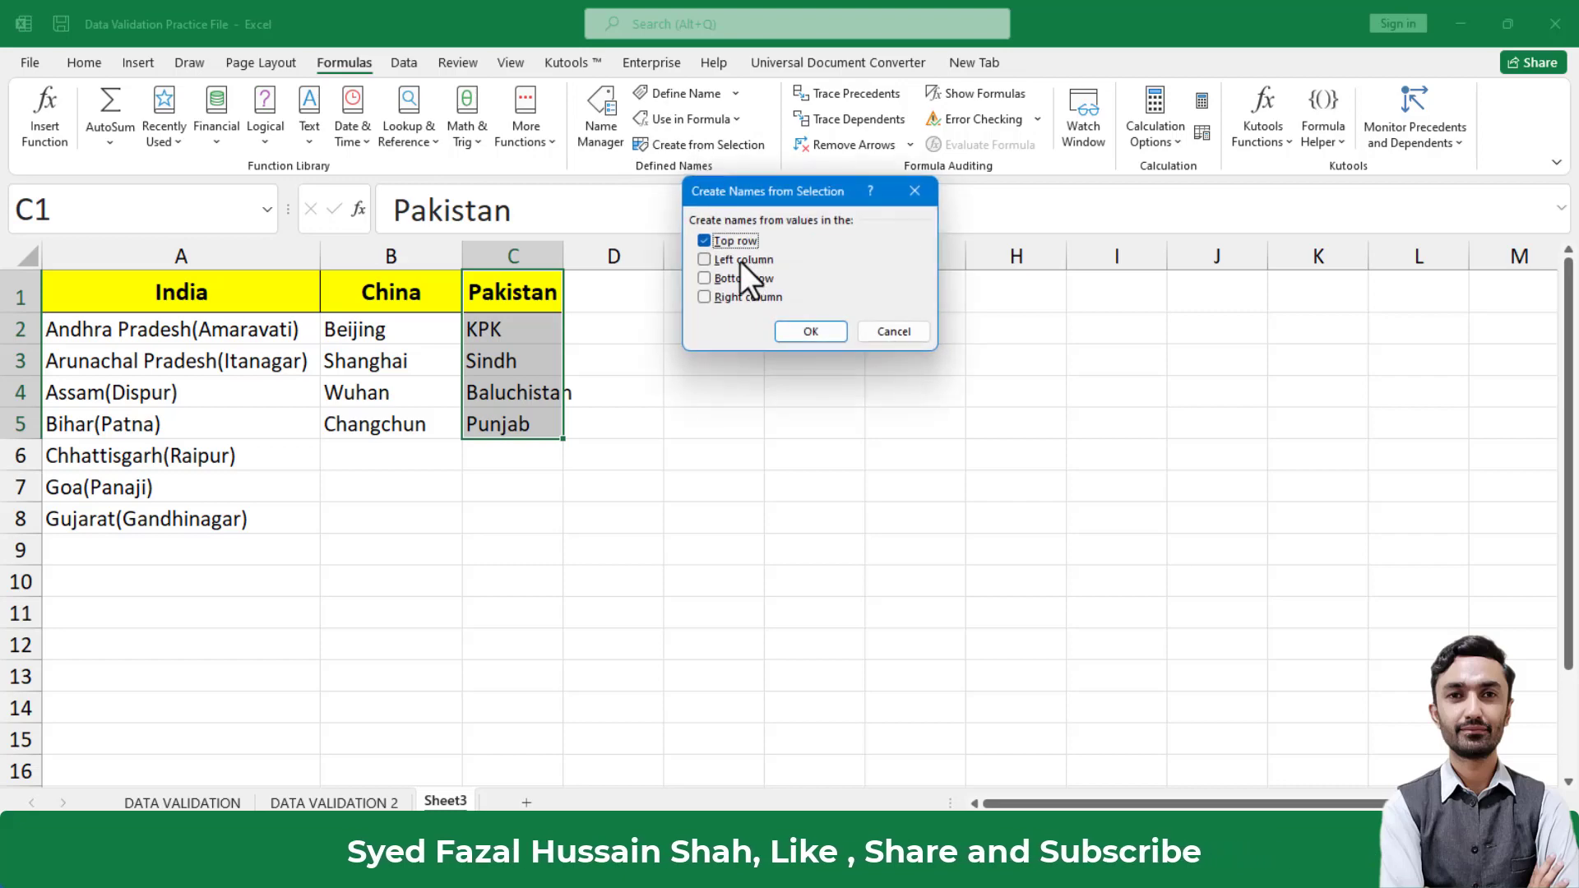
{"action": "left_click", "coordinate": [808, 332]}
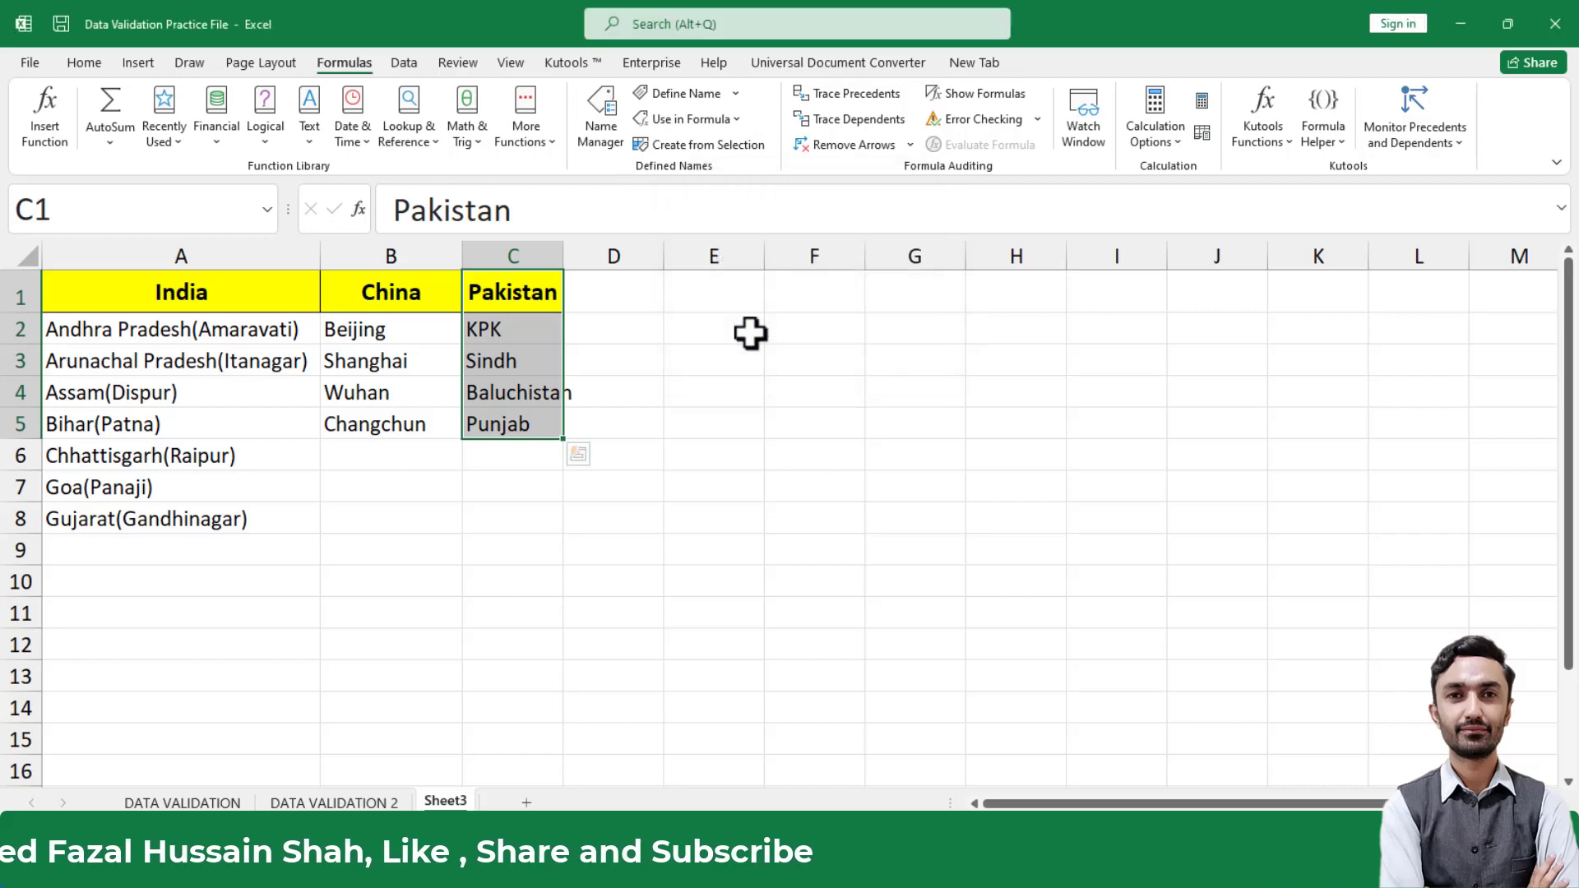
Check in Name Manager that the China, India and Pakistan names cover the right ranges
{"action": "left_click", "coordinate": [598, 116]}
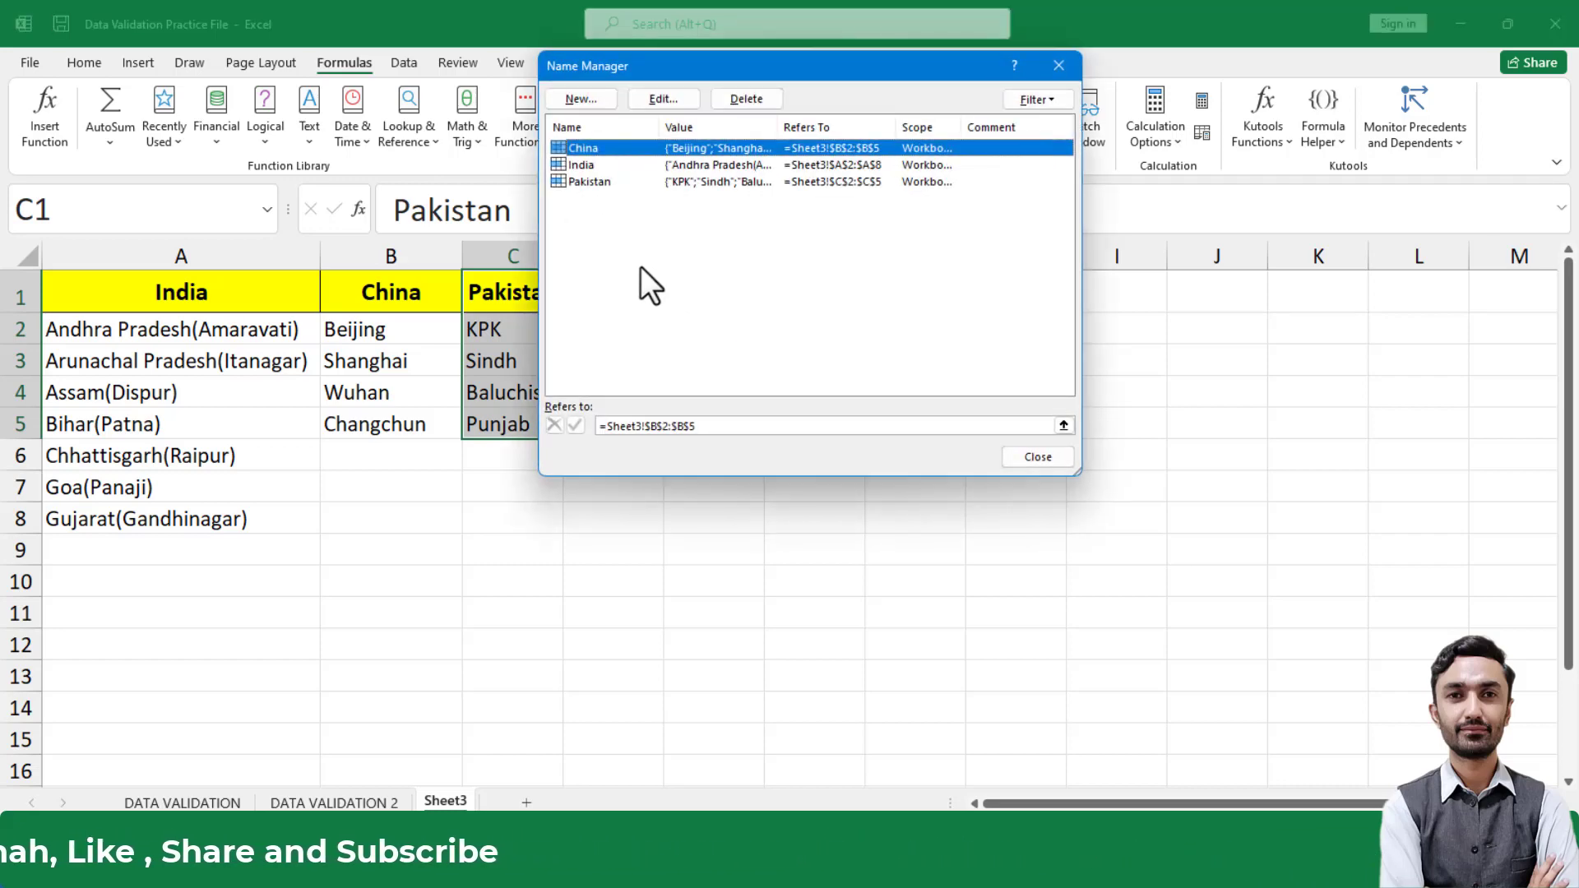
{"action": "key", "text": "Down"}
{"action": "key", "text": "Down"}
{"action": "left_click", "coordinate": [594, 153]}
{"action": "left_click", "coordinate": [591, 164]}
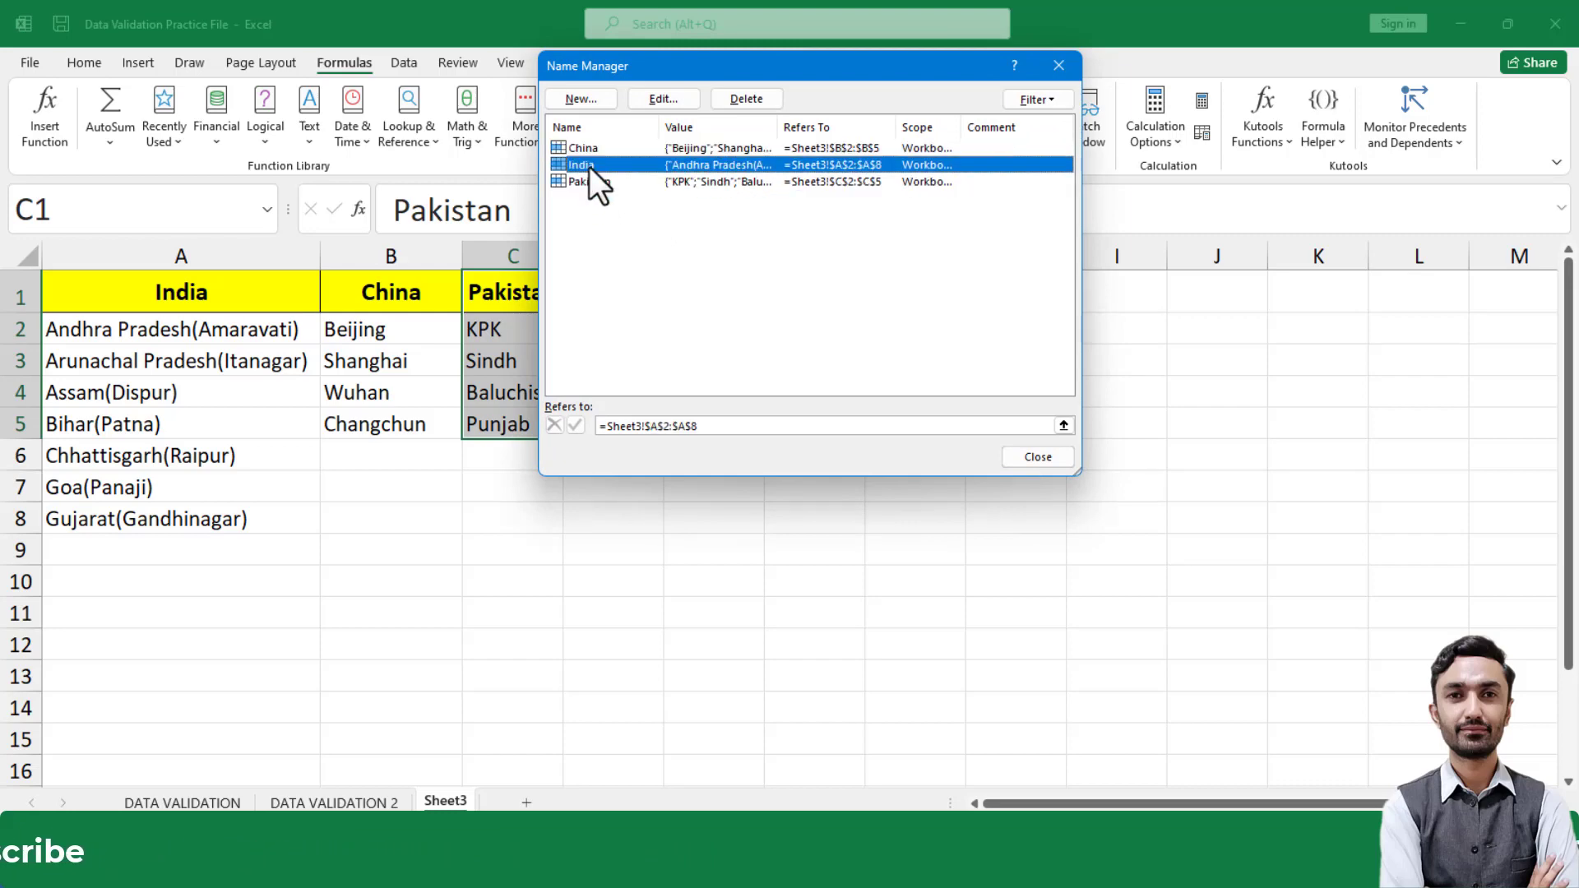
{"action": "left_click", "coordinate": [604, 181]}
{"action": "left_click", "coordinate": [1016, 462]}
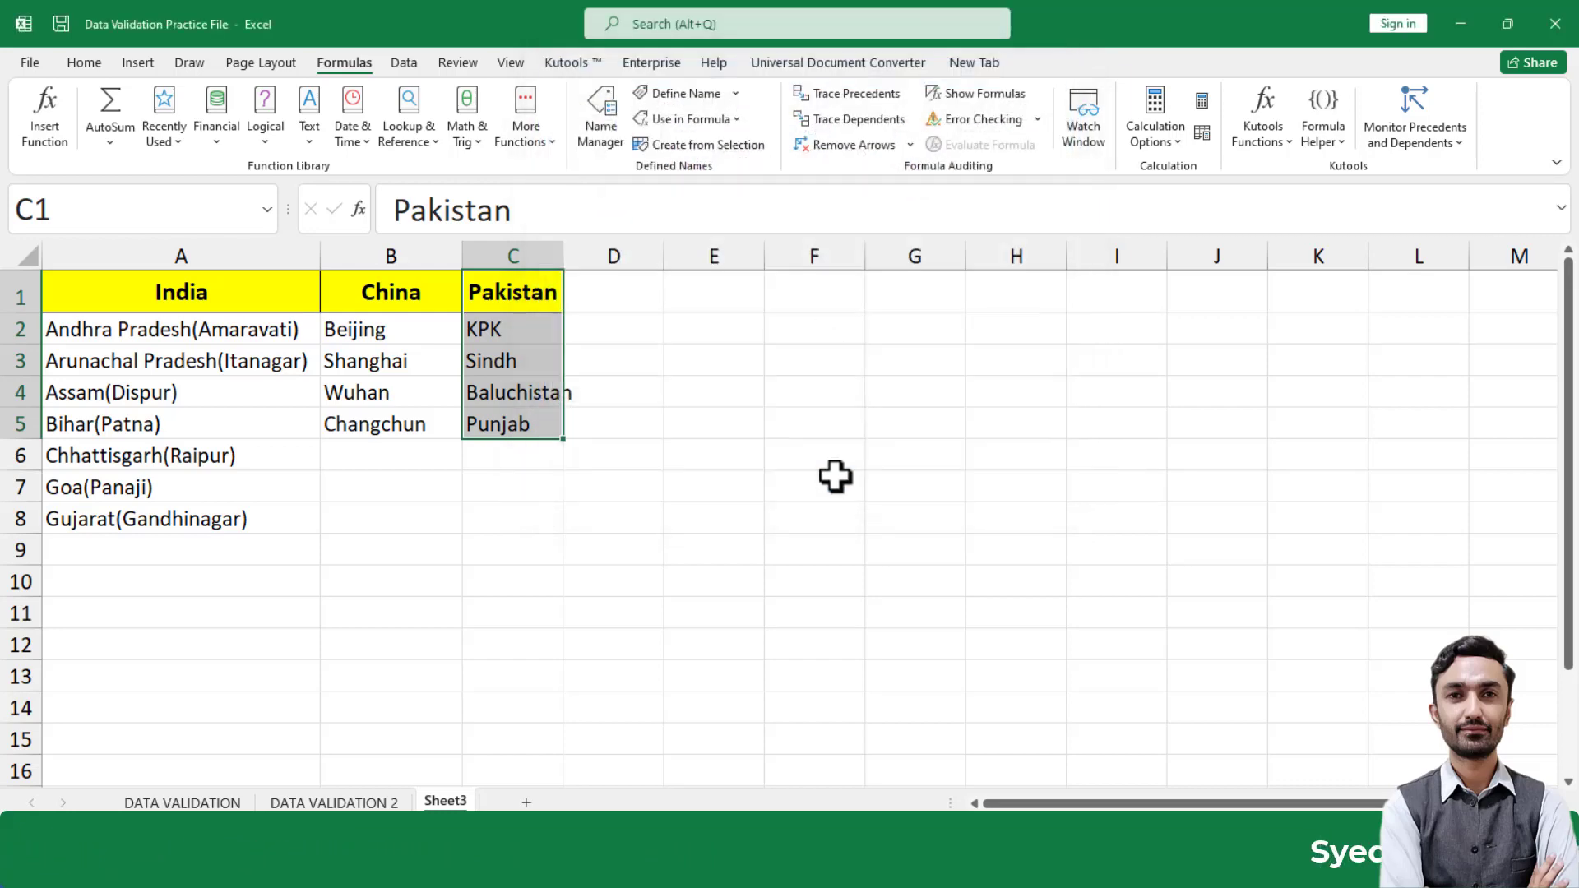
{"action": "left_click", "coordinate": [835, 481]}
On DATA VALIDATION 2, make F2 a List validation sourced from Sheet3!$A$1:$C$1
{"action": "left_click", "coordinate": [365, 803]}
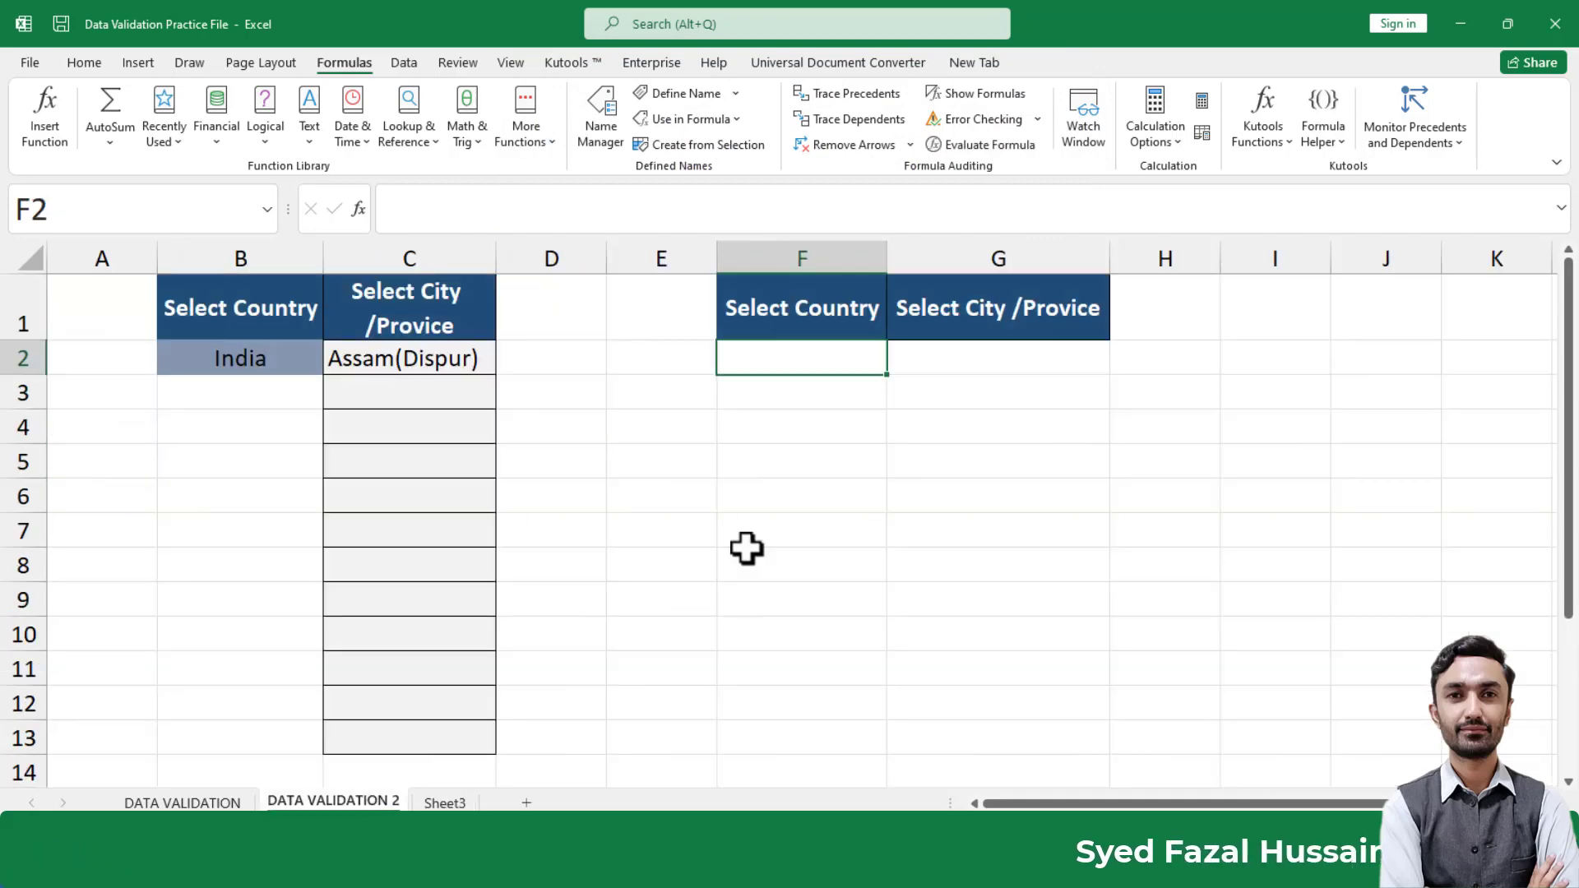
{"action": "left_click", "coordinate": [836, 423]}
{"action": "left_click", "coordinate": [826, 362]}
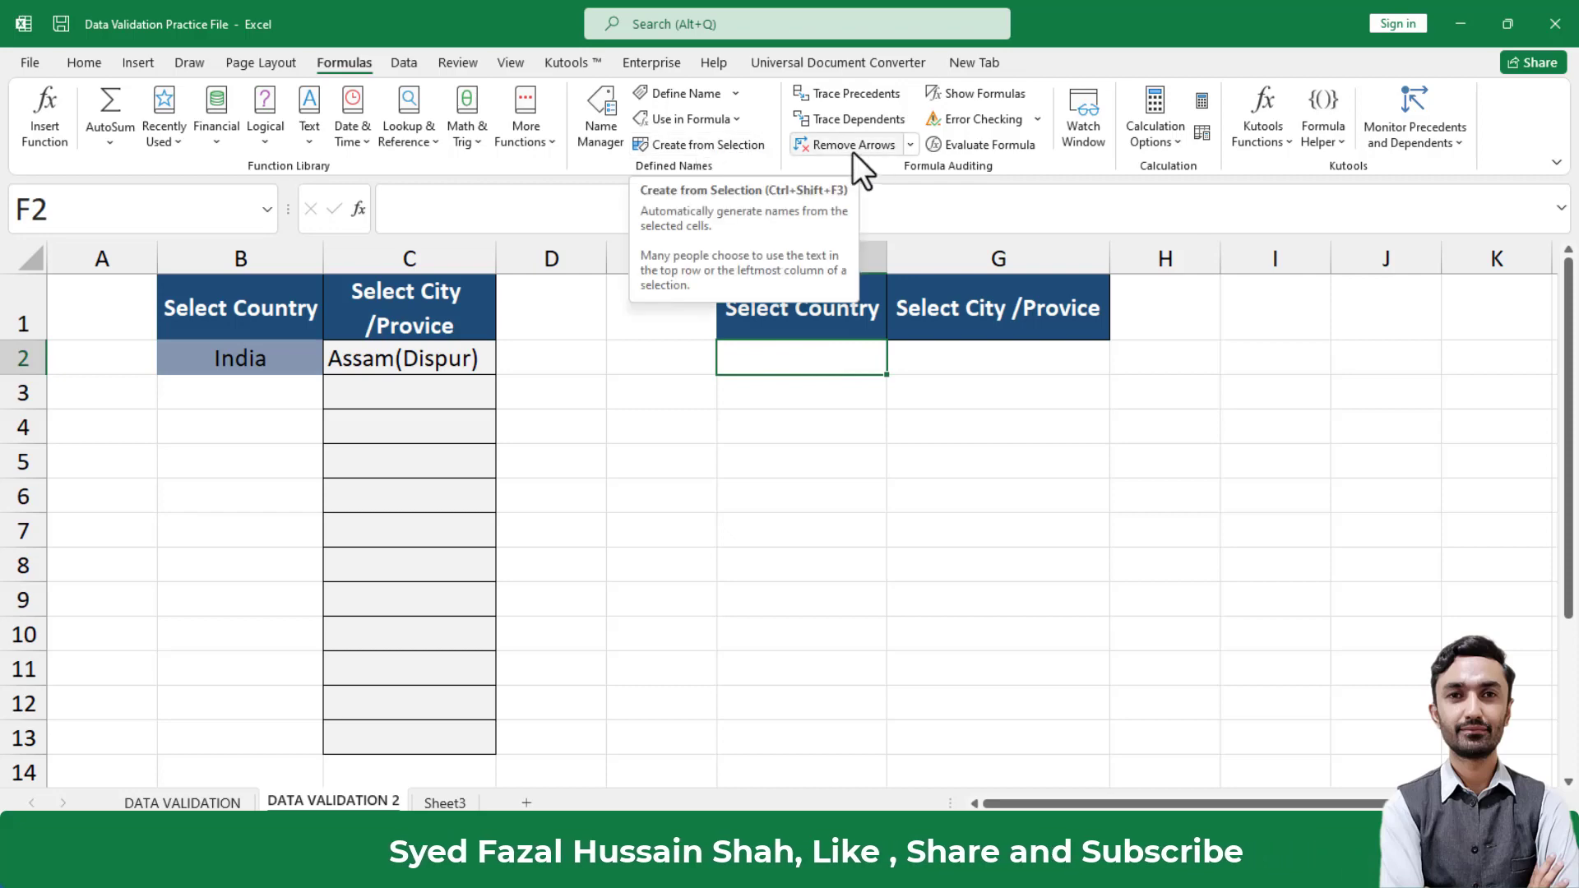
{"action": "left_click", "coordinate": [416, 66]}
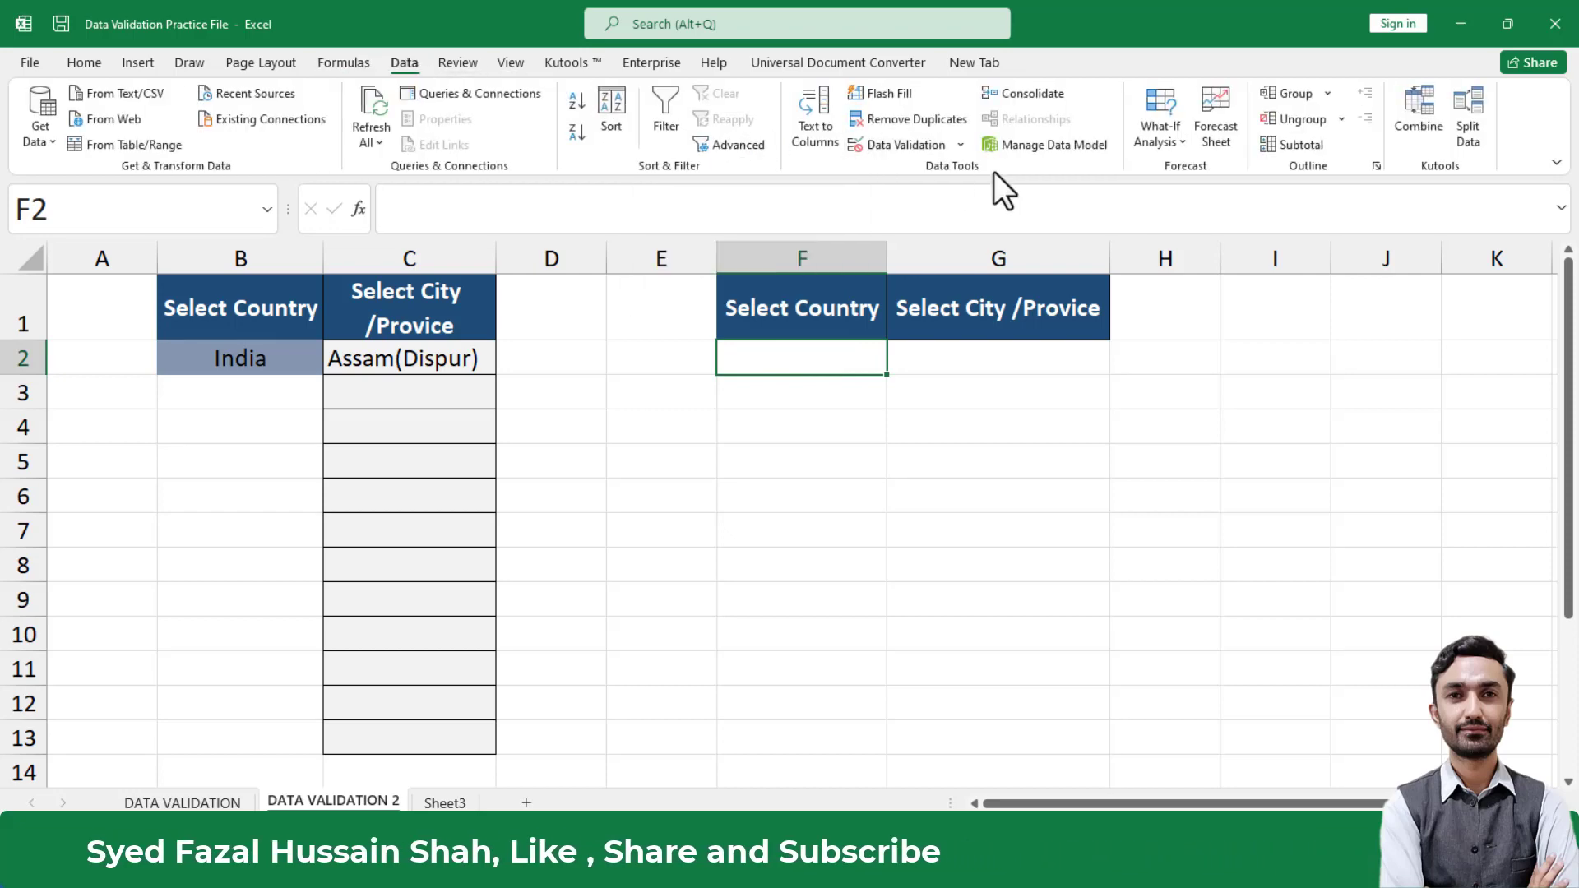
{"action": "left_click", "coordinate": [908, 143]}
{"action": "left_click", "coordinate": [785, 220]}
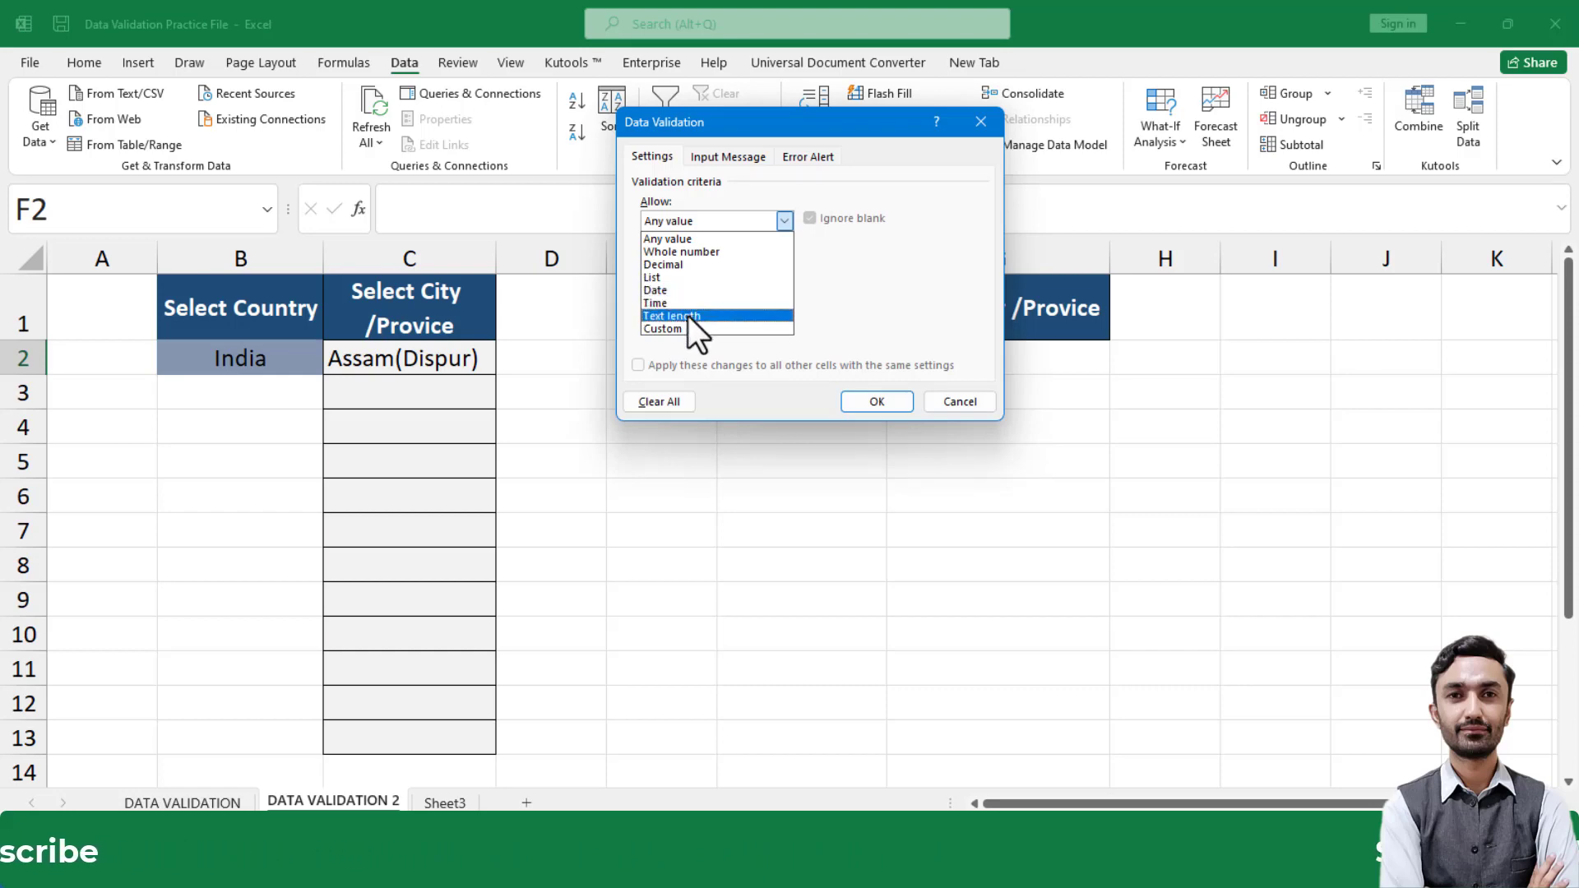
{"action": "left_click", "coordinate": [704, 278]}
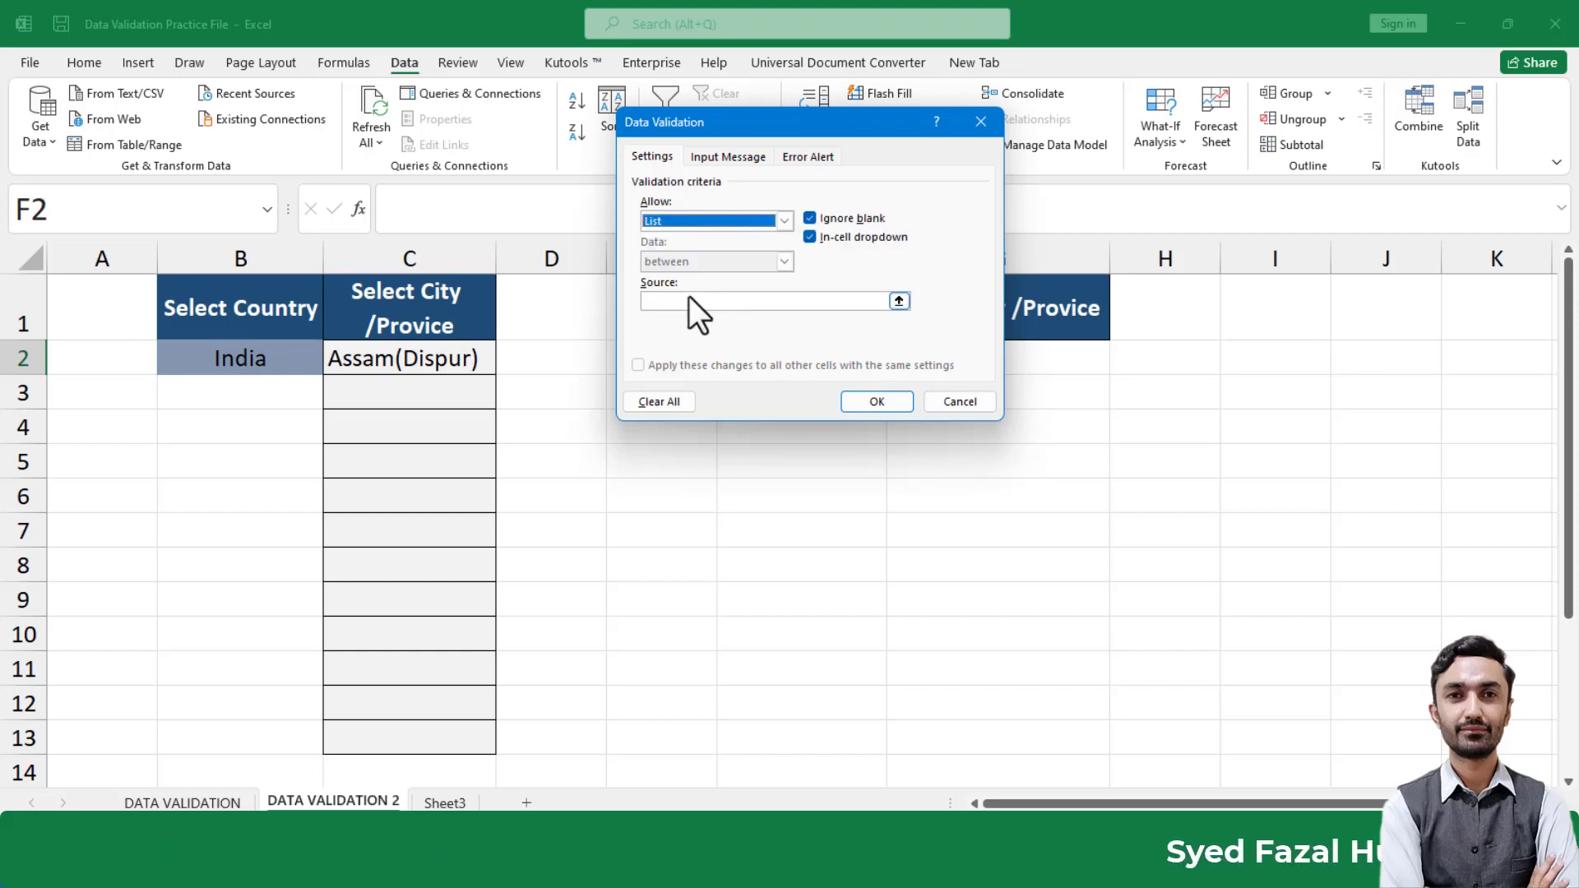
{"action": "left_click", "coordinate": [688, 302]}
{"action": "left_click_drag", "start_coordinate": [744, 128], "coordinate": [1045, 397]}
{"action": "type", "text": "=Sheet3!"}
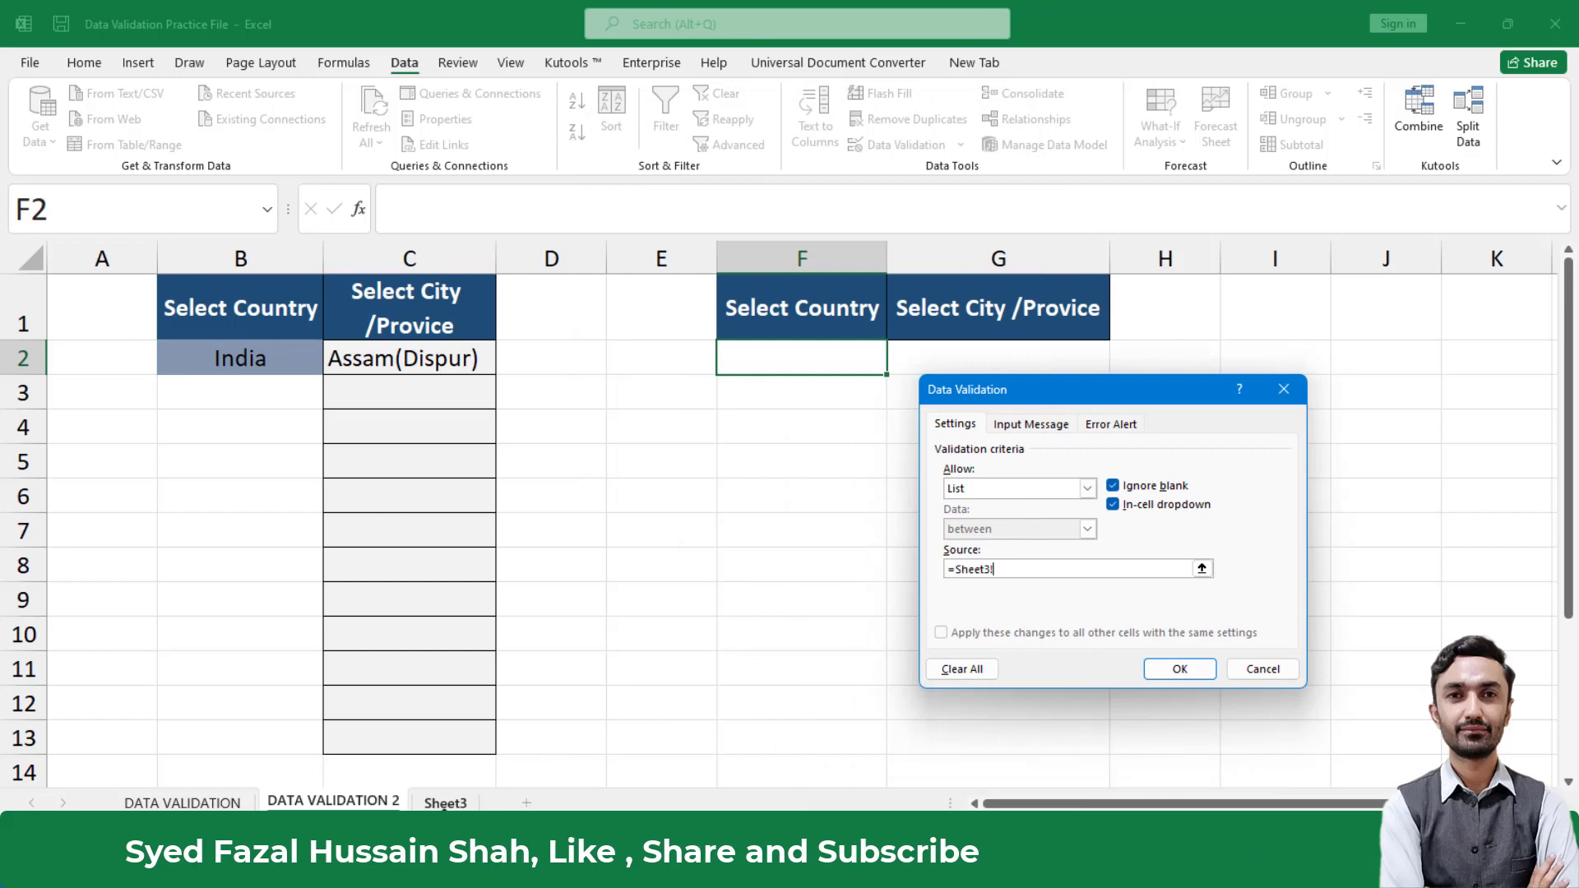
{"action": "left_click", "coordinate": [445, 803]}
{"action": "left_click_drag", "start_coordinate": [247, 298], "coordinate": [471, 298]}
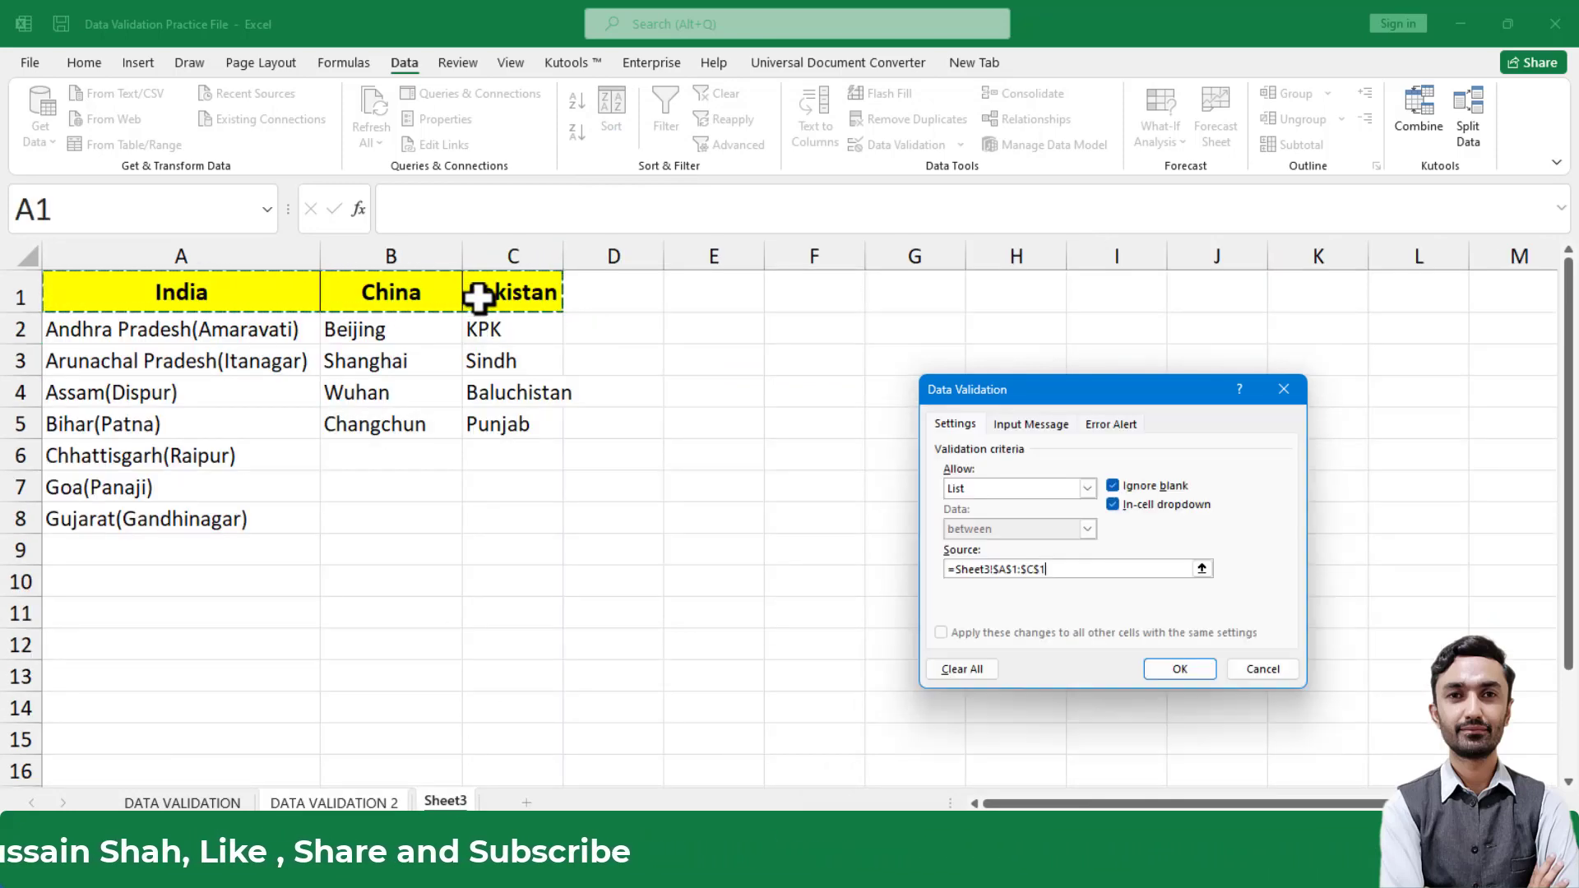
{"action": "left_click", "coordinate": [1161, 669]}
Test F2's dropdown by choosing China, then Pakistan
{"action": "left_click", "coordinate": [896, 365]}
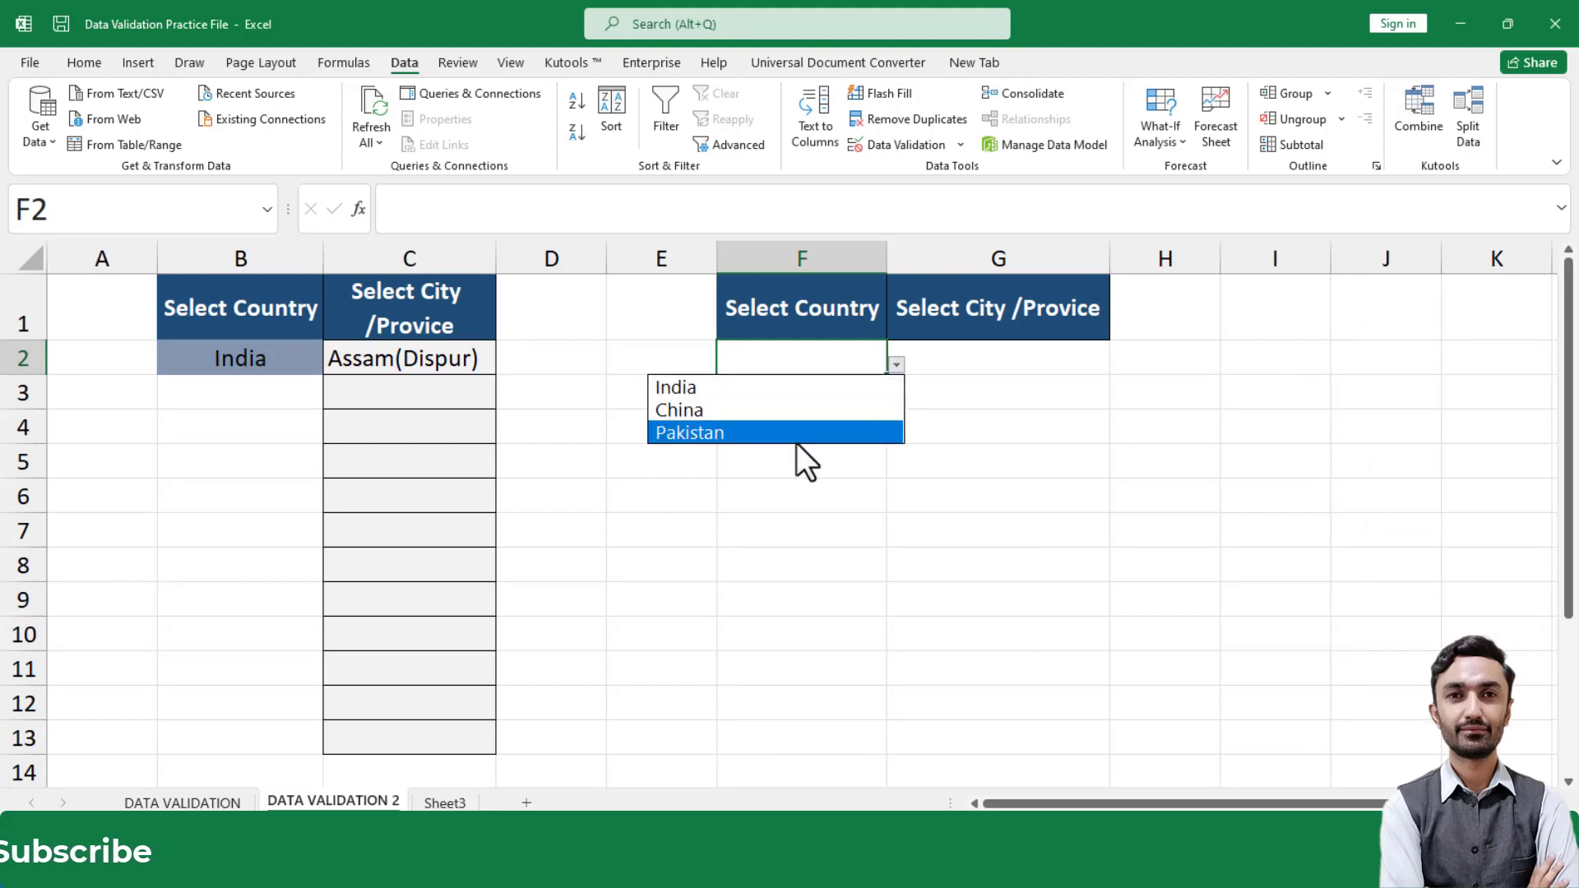
{"action": "left_click", "coordinate": [787, 409]}
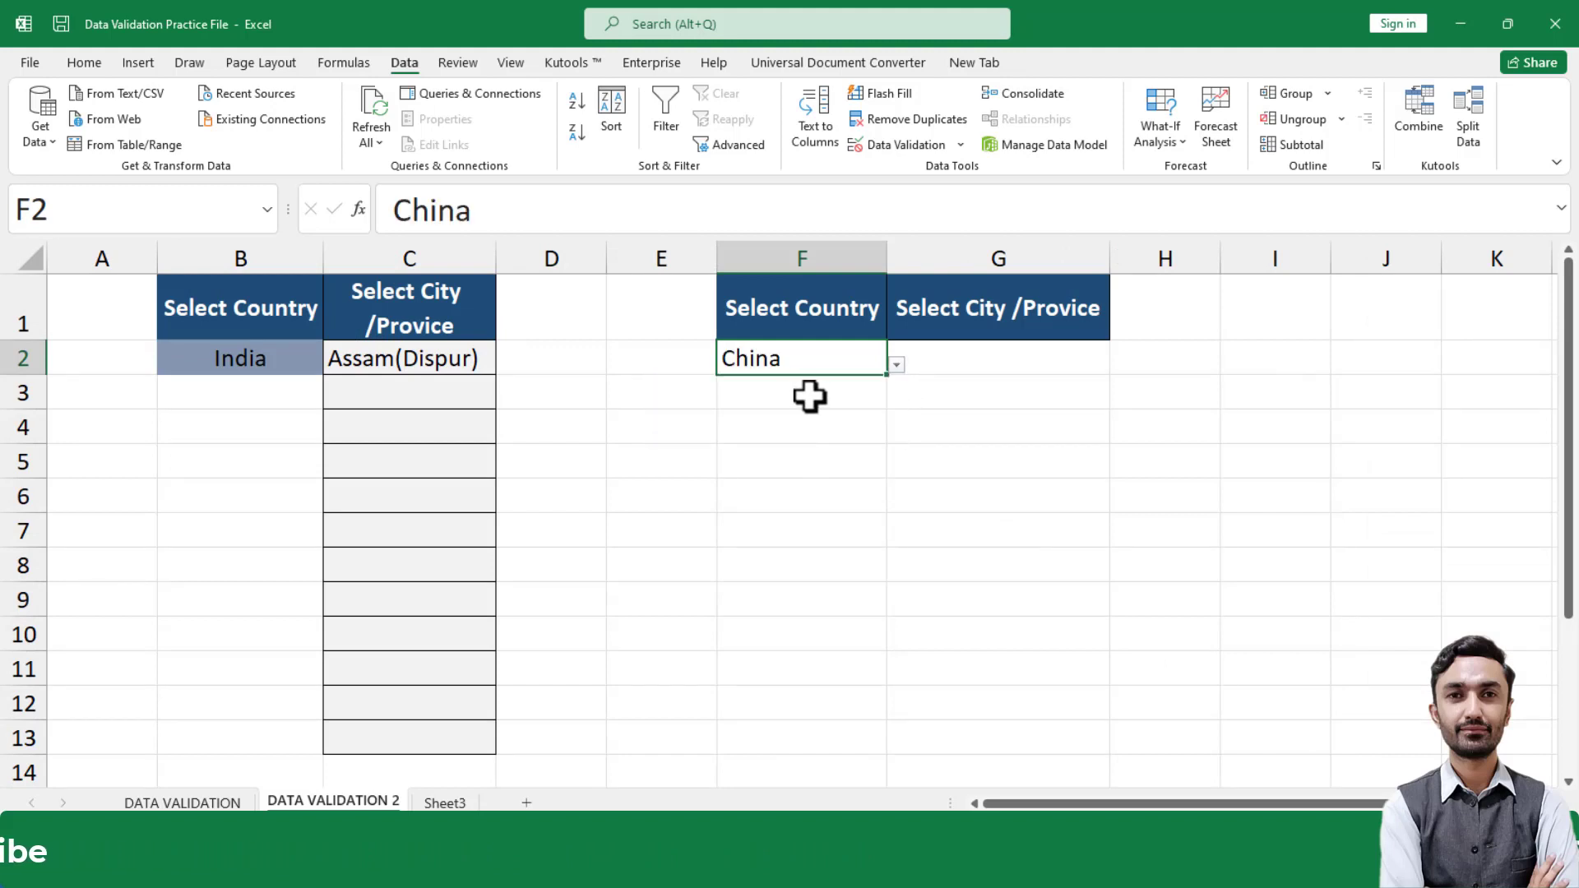
{"action": "left_click", "coordinate": [895, 366]}
{"action": "left_click", "coordinate": [805, 432]}
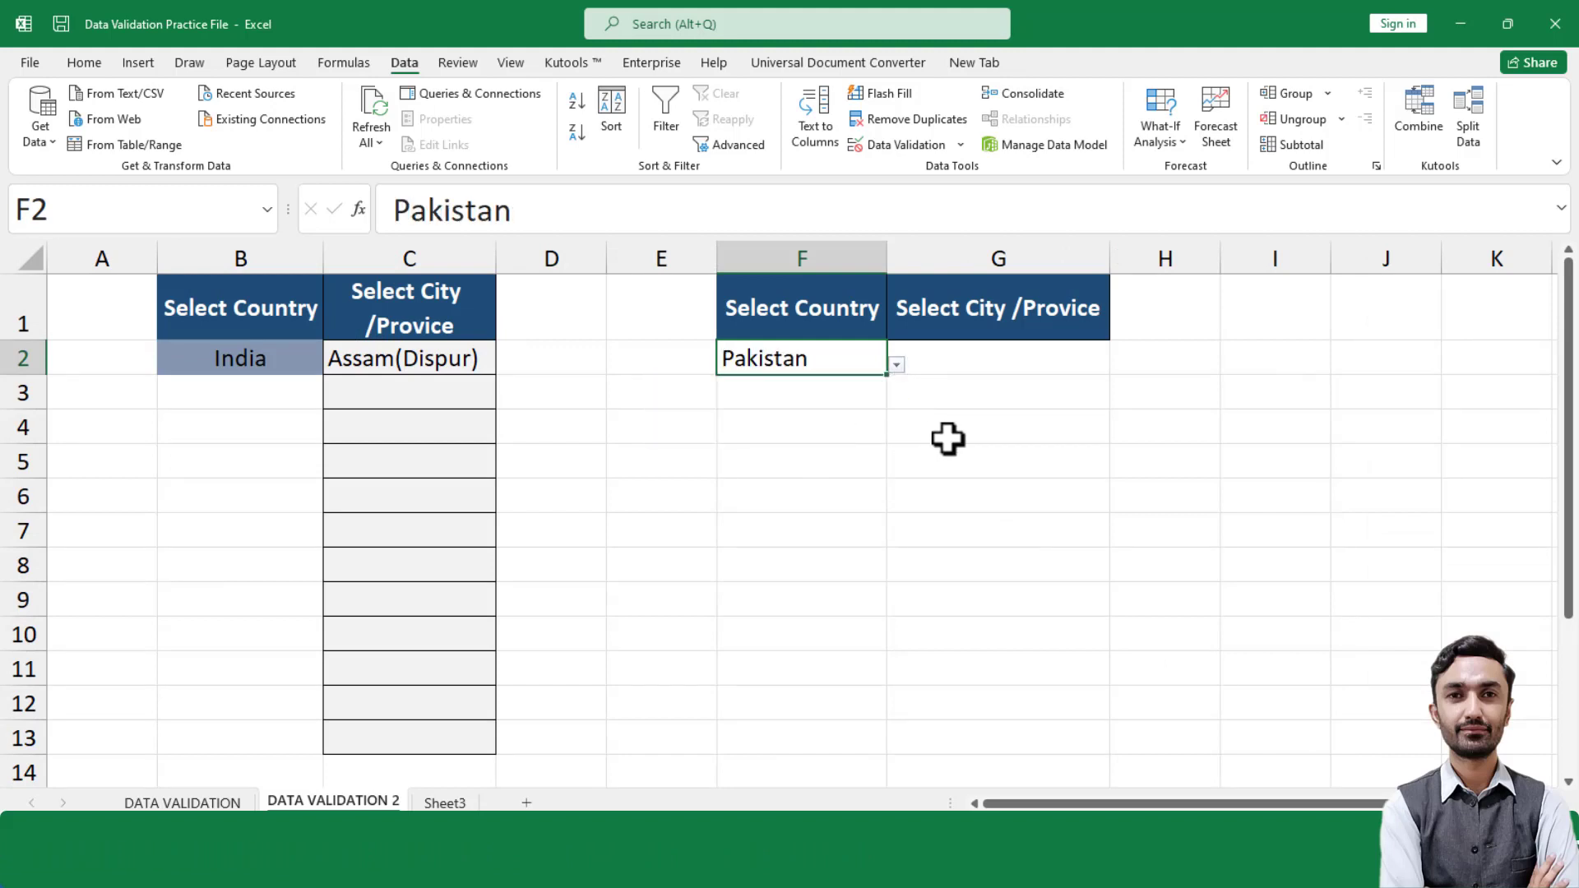
{"action": "left_click", "coordinate": [967, 360]}
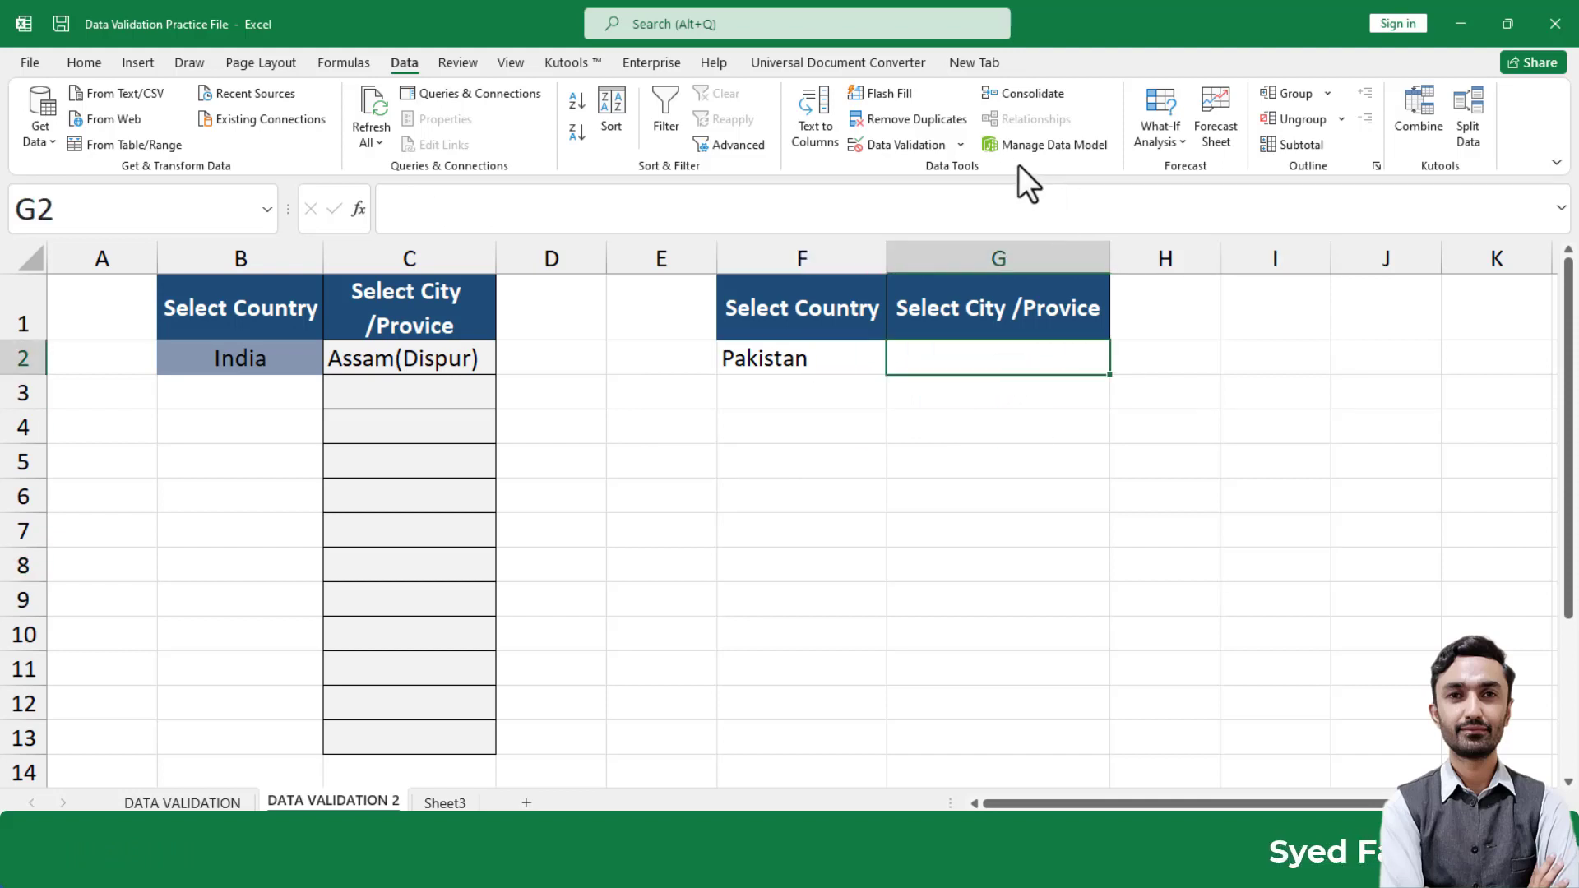
Give G2 a List validation with source =INDIRECT($F$2)
{"action": "left_click", "coordinate": [905, 144]}
{"action": "left_click", "coordinate": [1008, 491]}
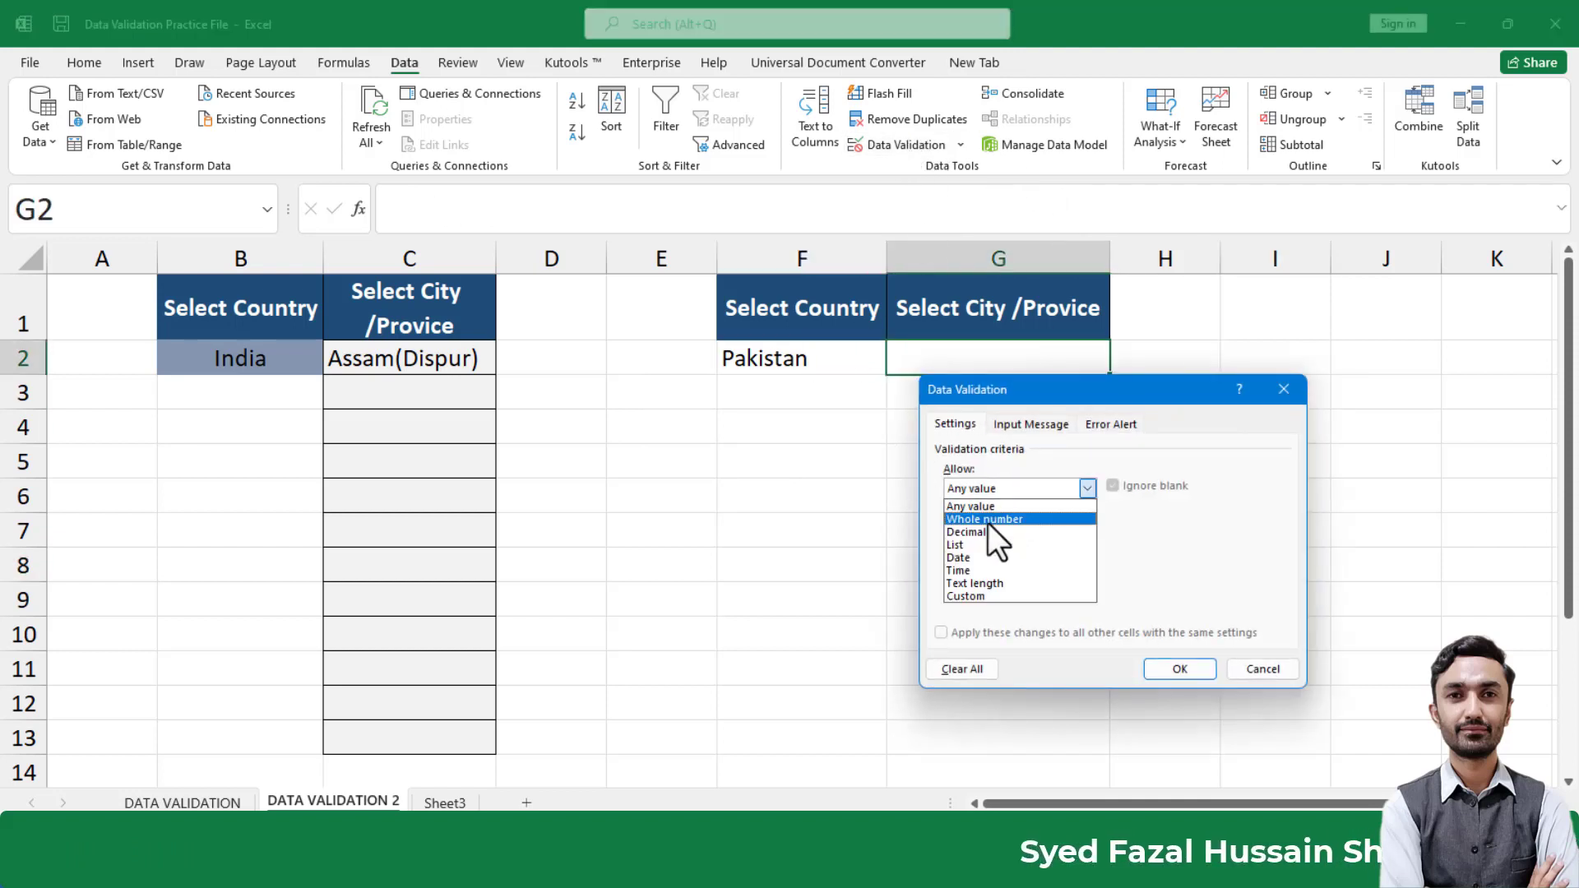
{"action": "left_click", "coordinate": [980, 544]}
{"action": "left_click", "coordinate": [1033, 569]}
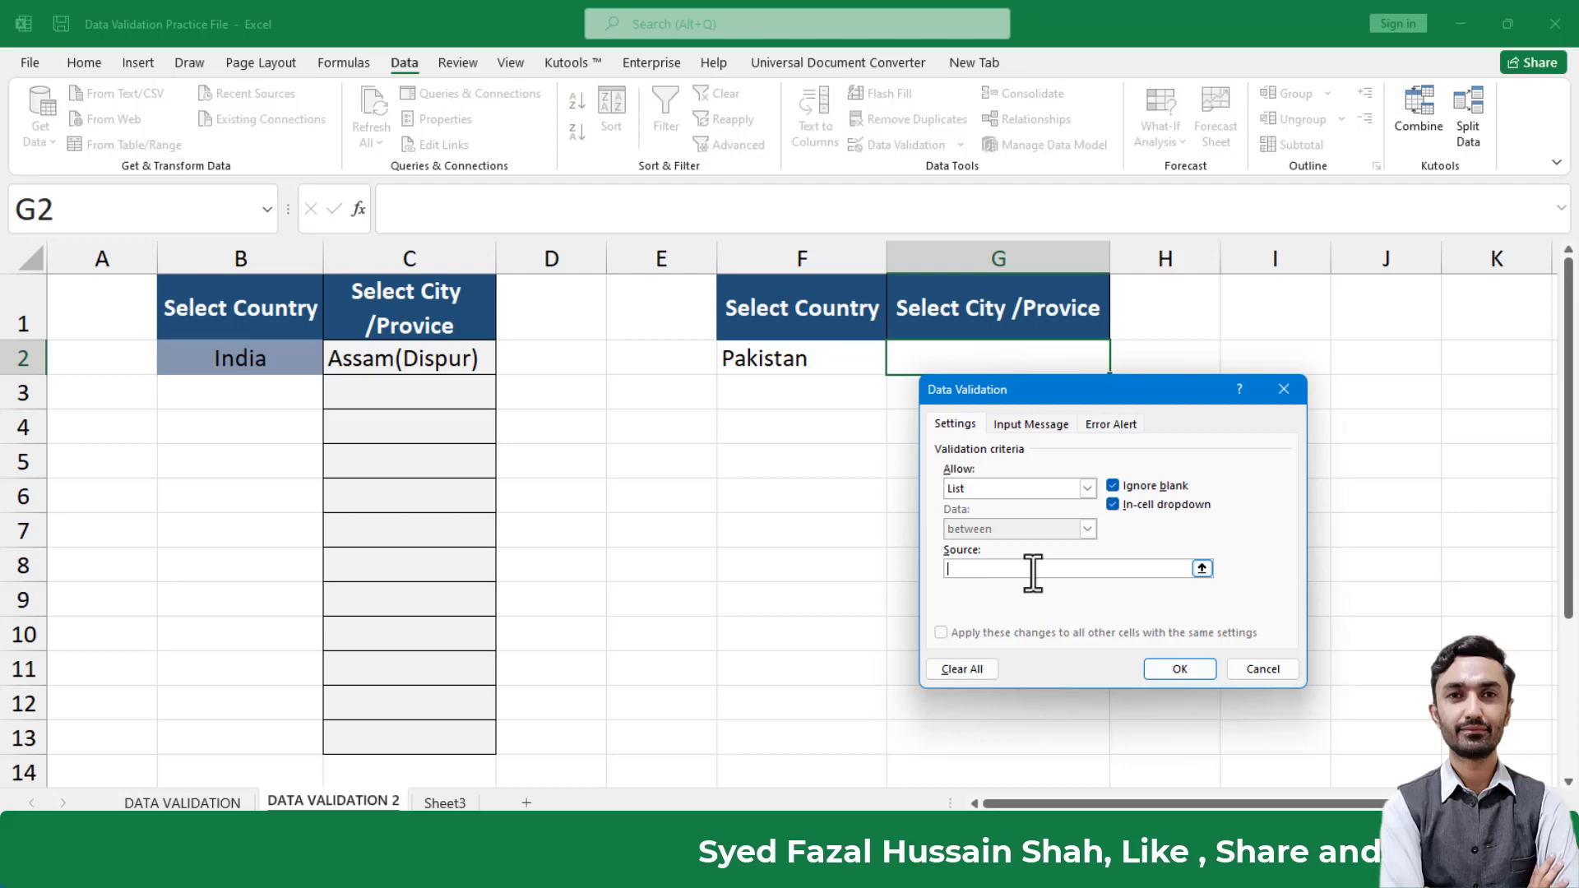
{"action": "type", "text": "=i"}
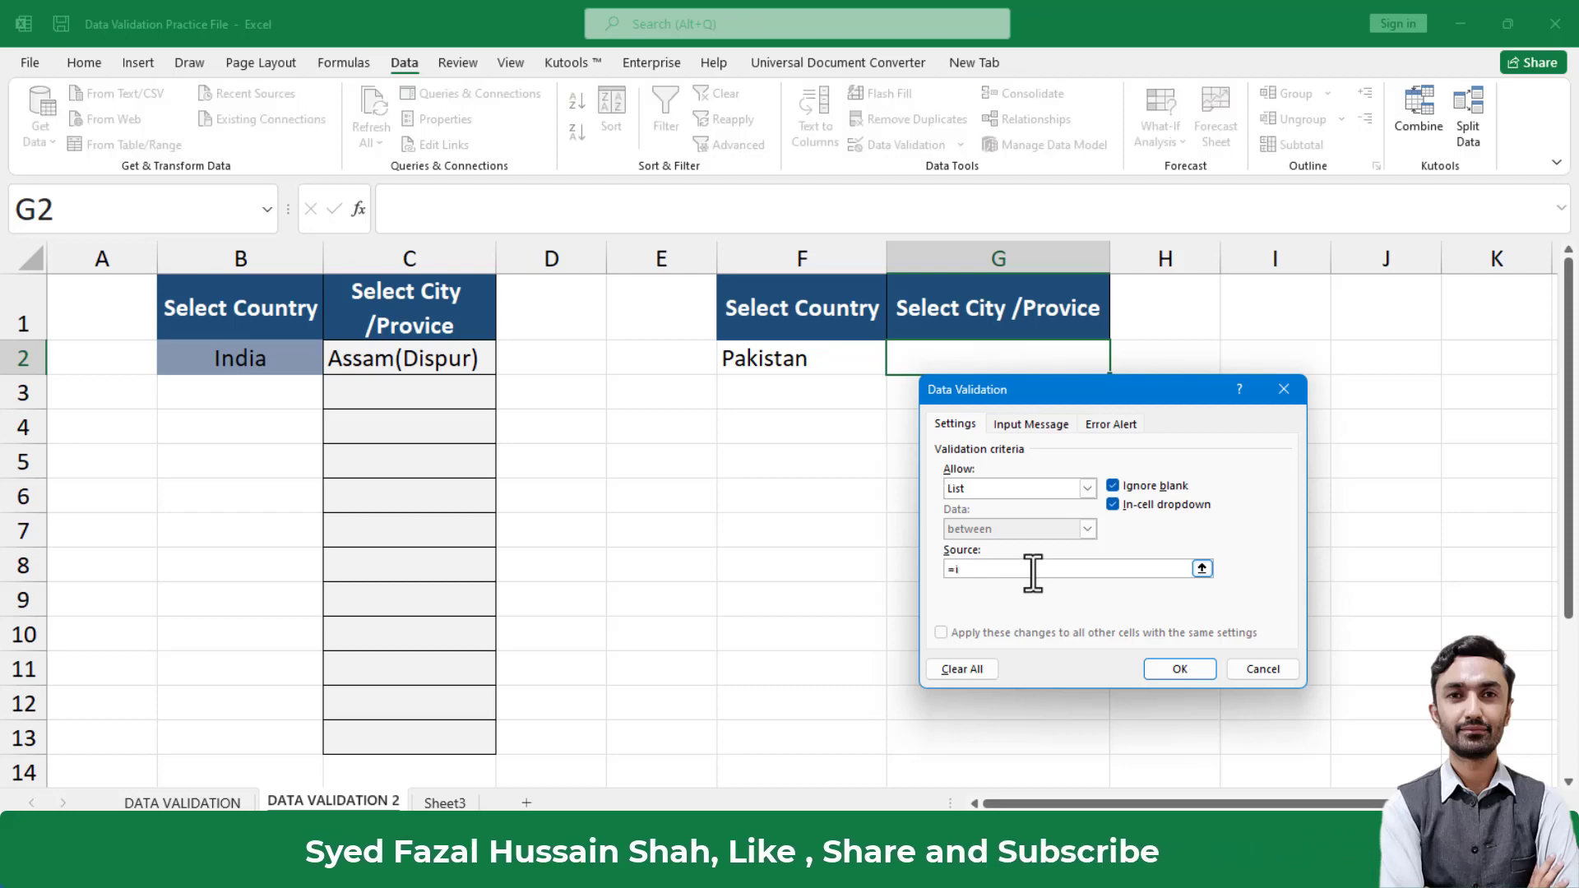
{"action": "type", "text": "ndirect($F$2"}
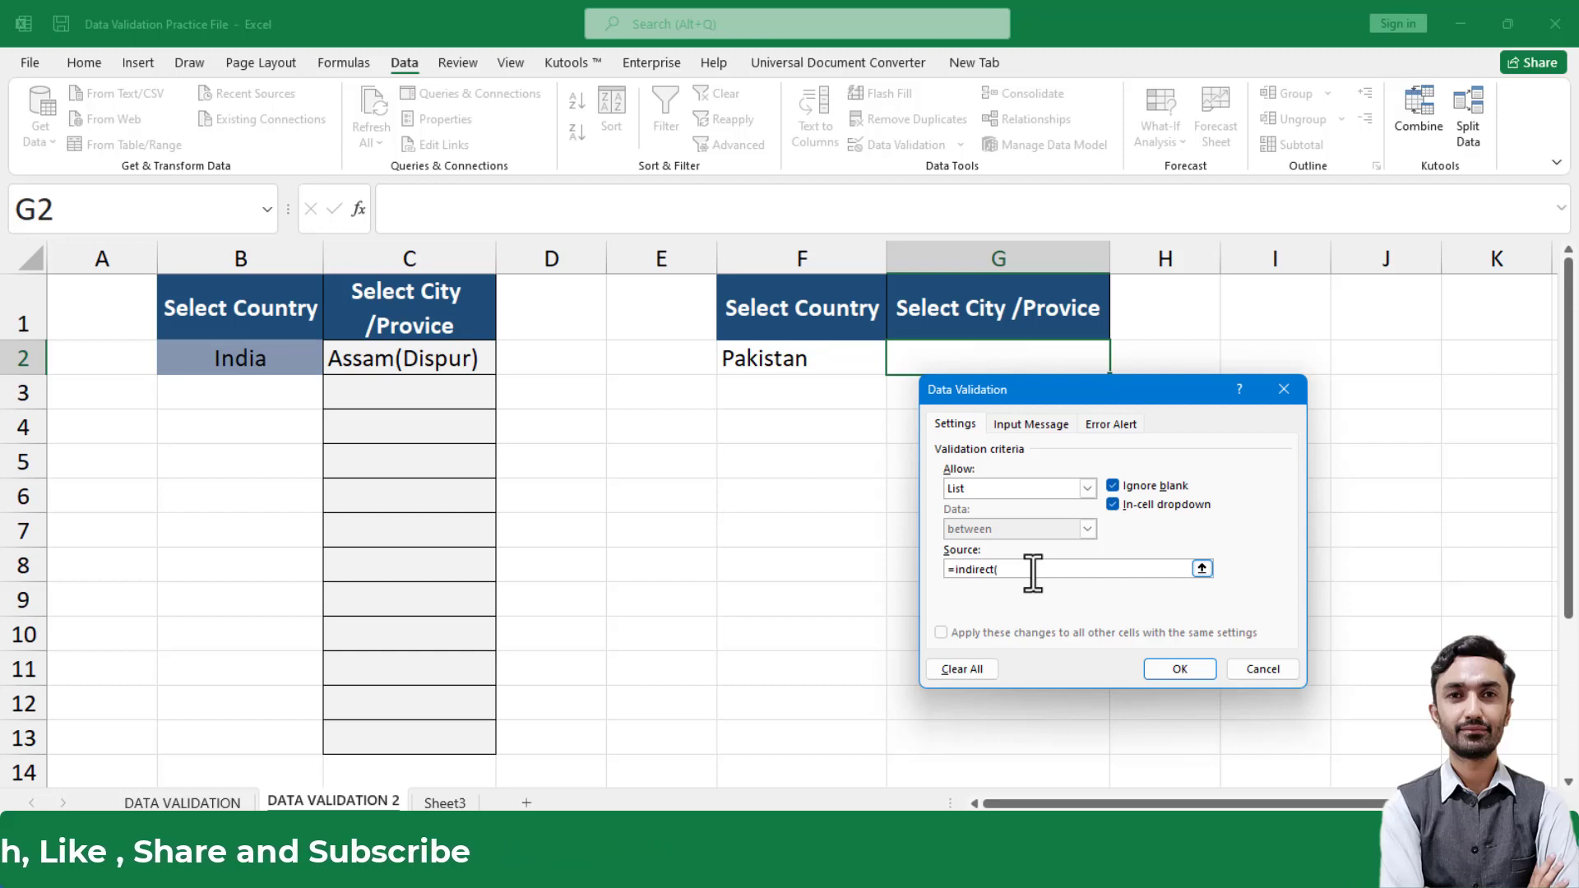
{"action": "left_click", "coordinate": [1184, 668]}
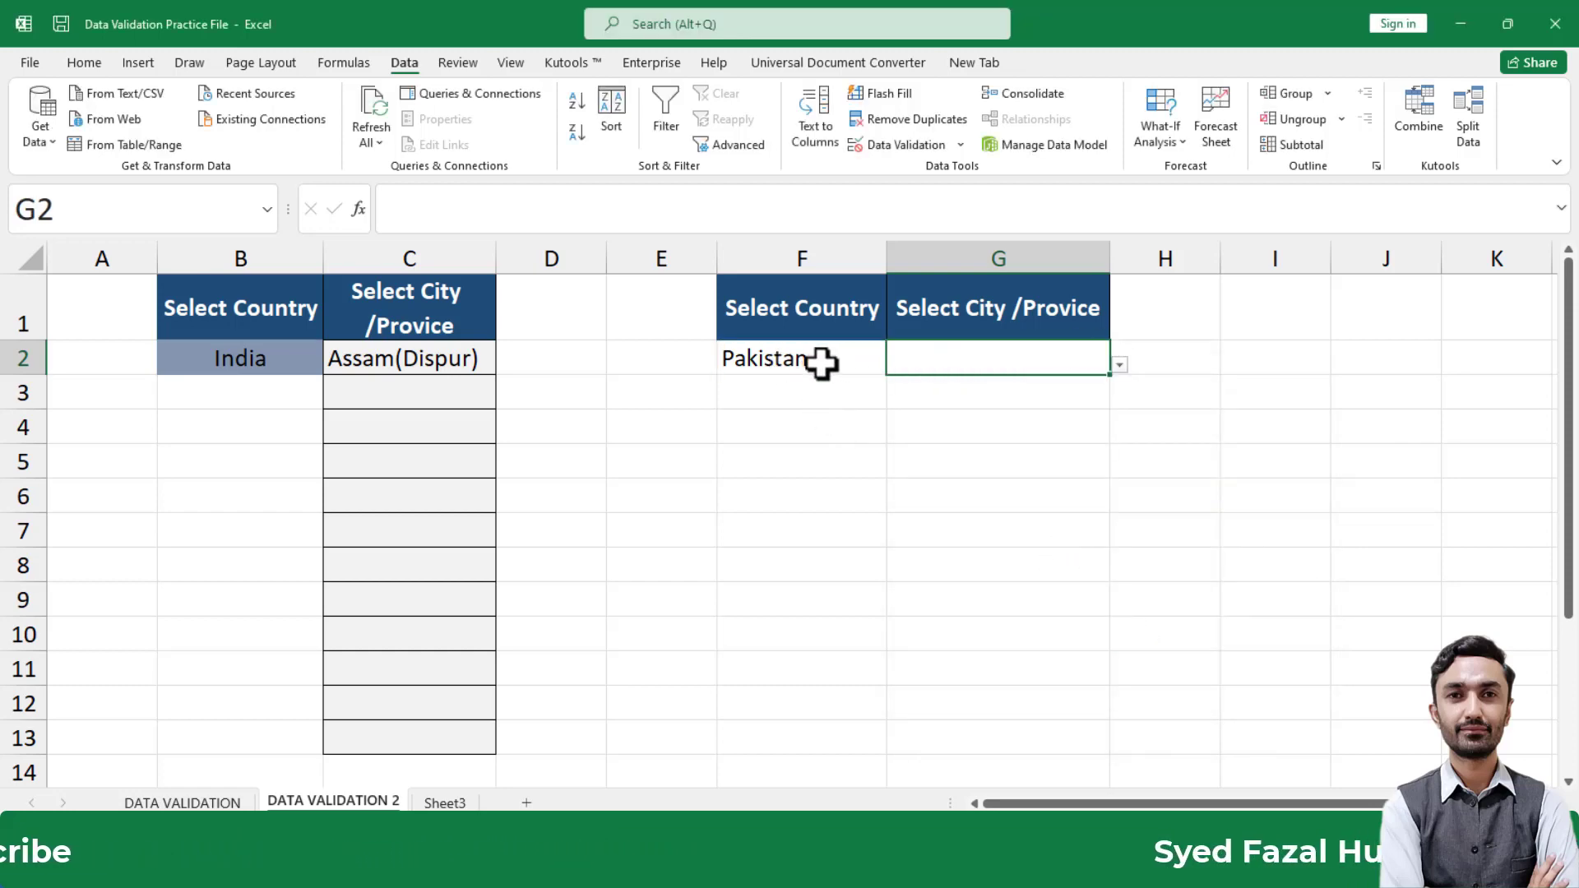
Test the dependent list: Baluchistan for Pakistan, then China with Wuhan
{"action": "left_click", "coordinate": [1118, 364]}
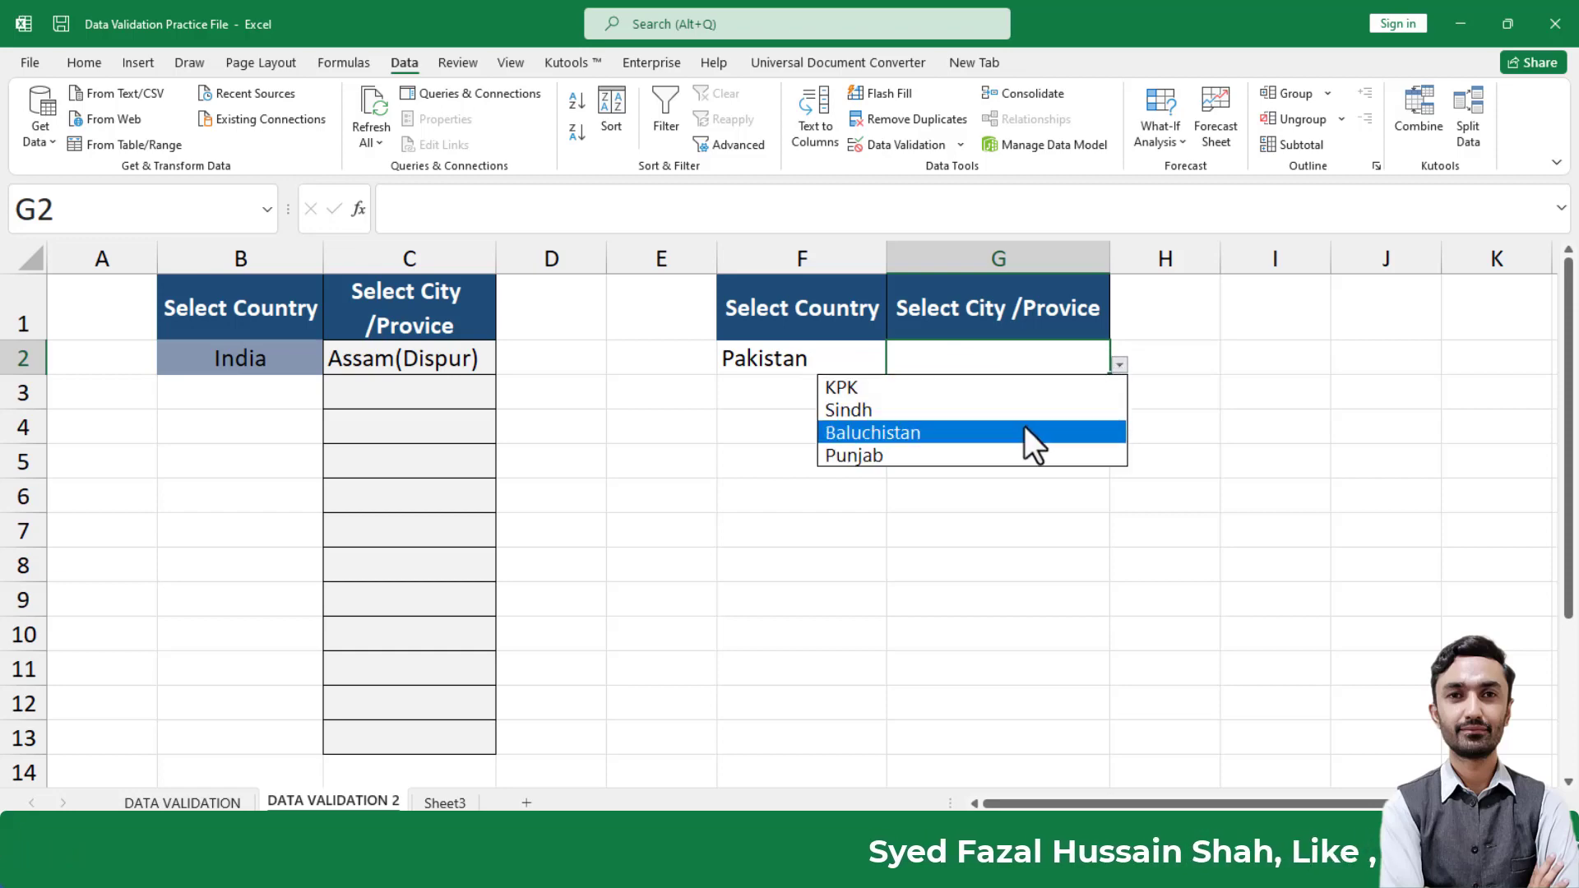
{"action": "left_click", "coordinate": [1024, 434]}
{"action": "left_click", "coordinate": [839, 362]}
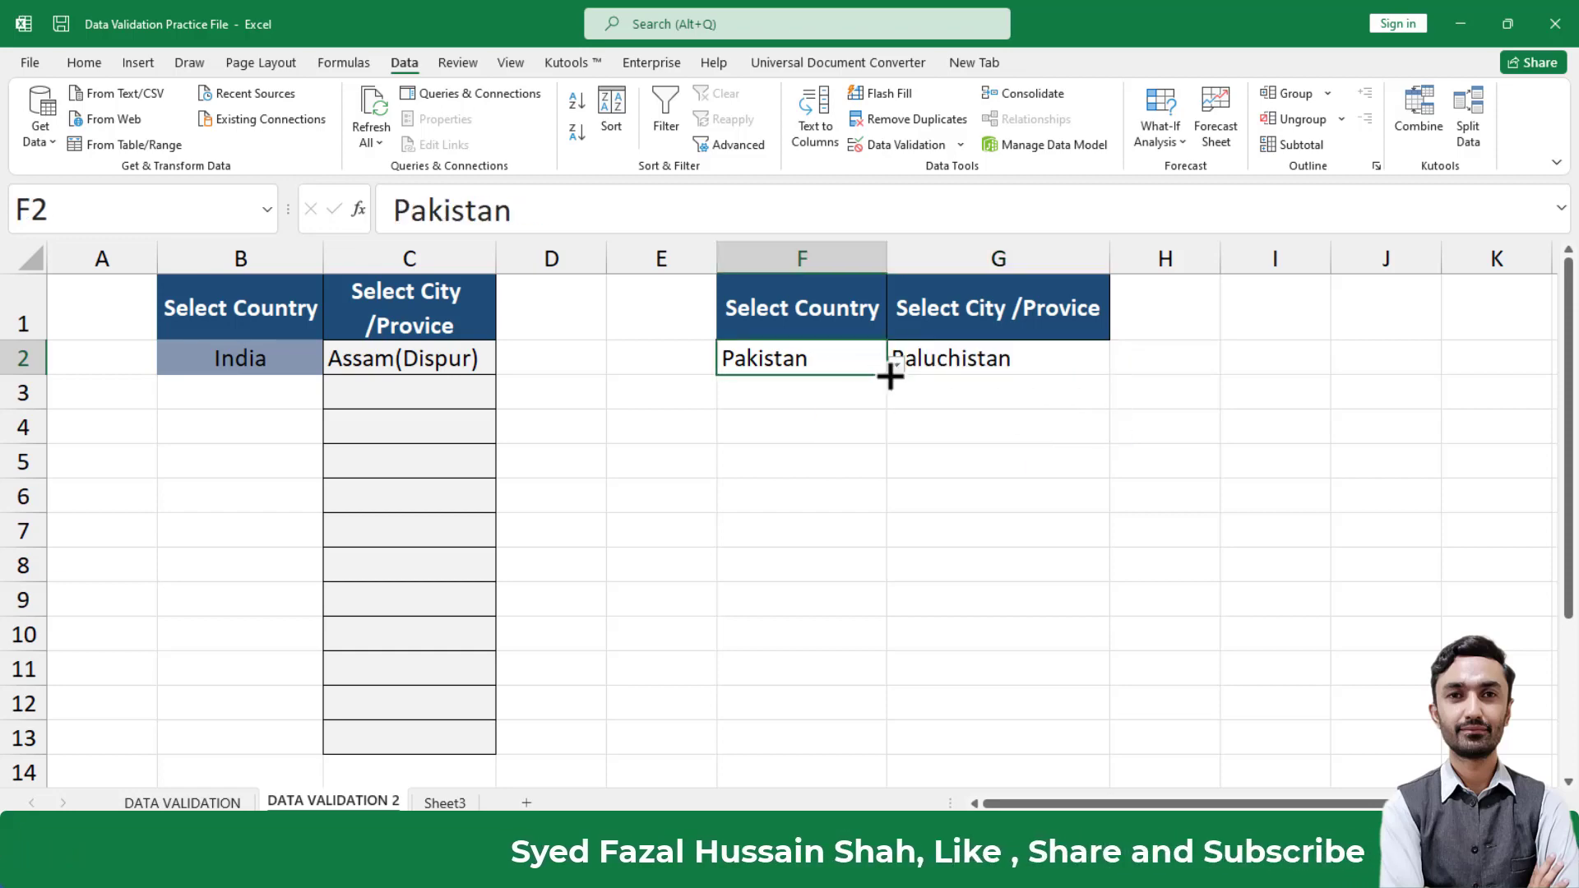
{"action": "left_click", "coordinate": [897, 365]}
{"action": "left_click", "coordinate": [834, 416]}
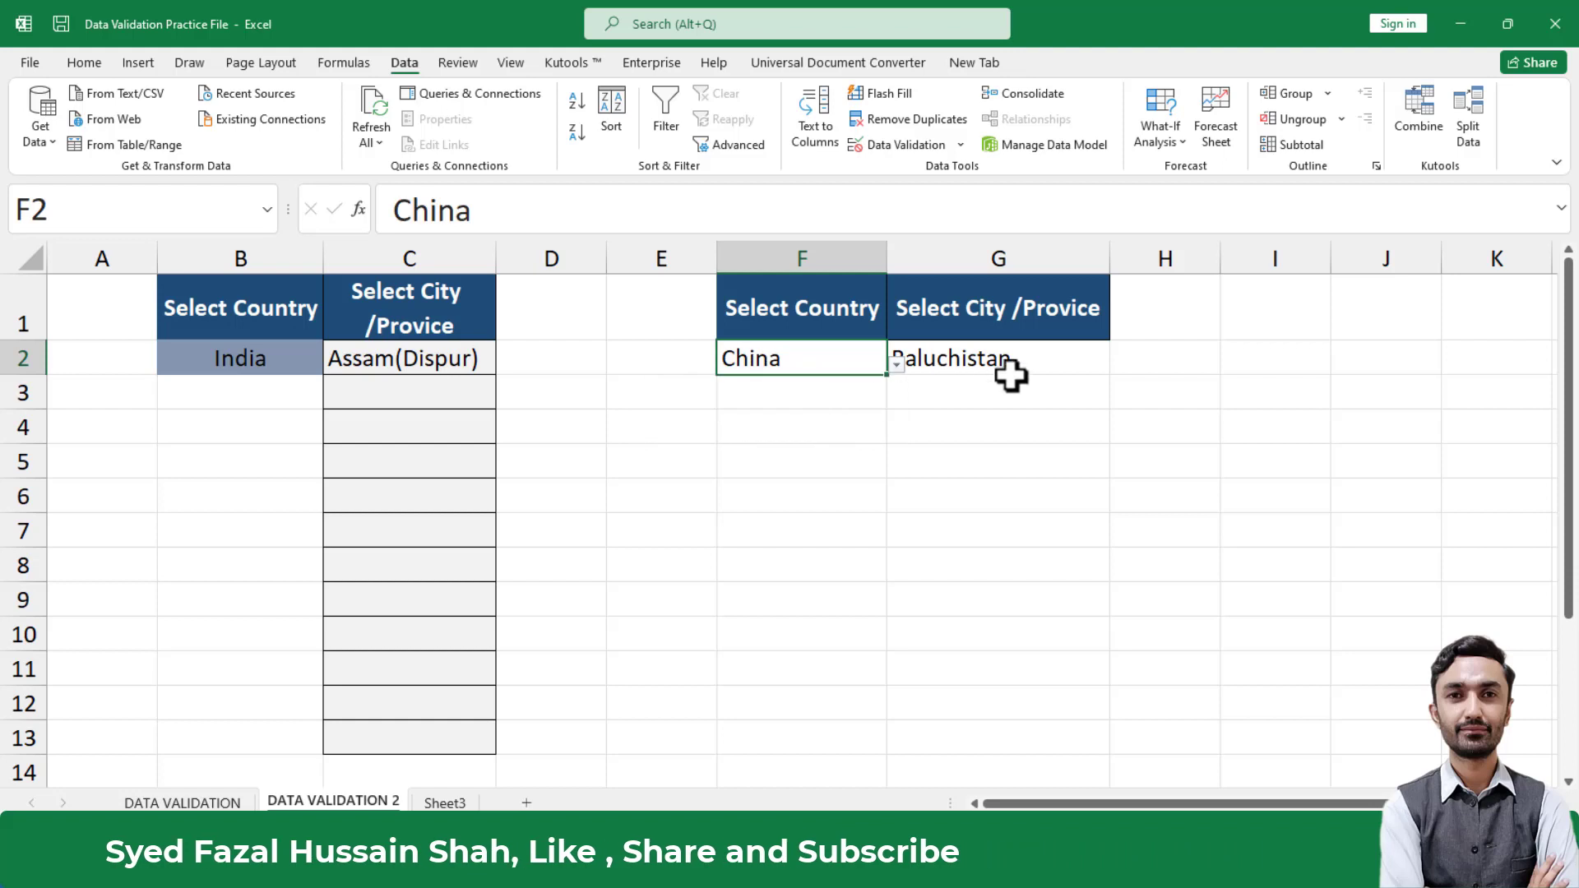
{"action": "left_click", "coordinate": [1058, 363]}
{"action": "left_click", "coordinate": [1121, 366]}
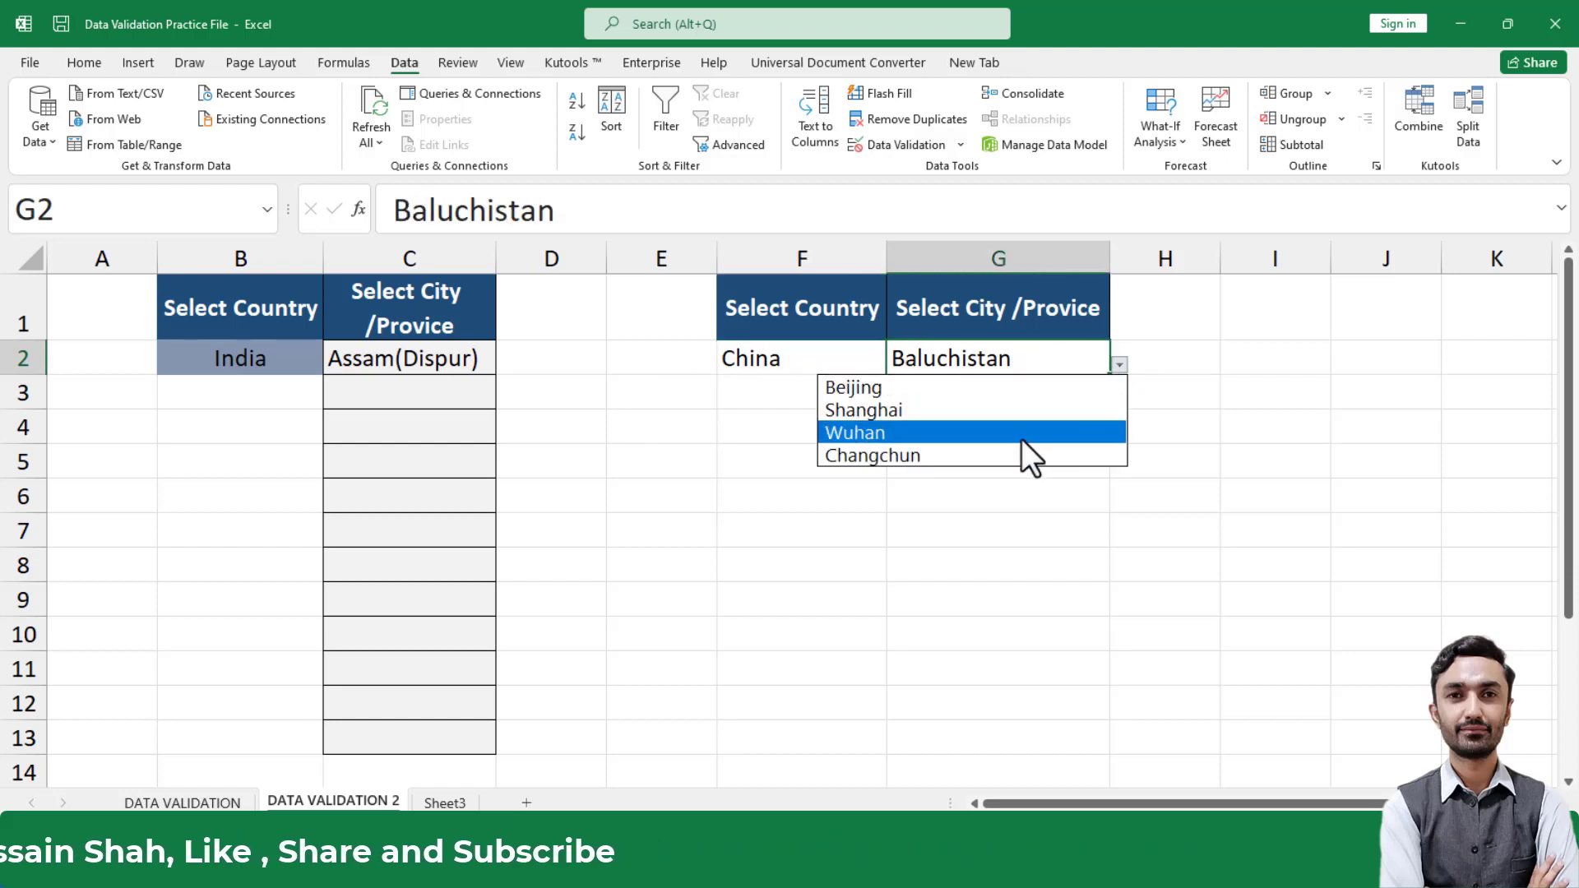
{"action": "left_click", "coordinate": [1025, 434]}
Set F2 to India with G2 at Chhattisgarh(Raipur), then return to the DATA VALIDATION sheet
{"action": "left_click", "coordinate": [825, 347]}
{"action": "left_click", "coordinate": [901, 368]}
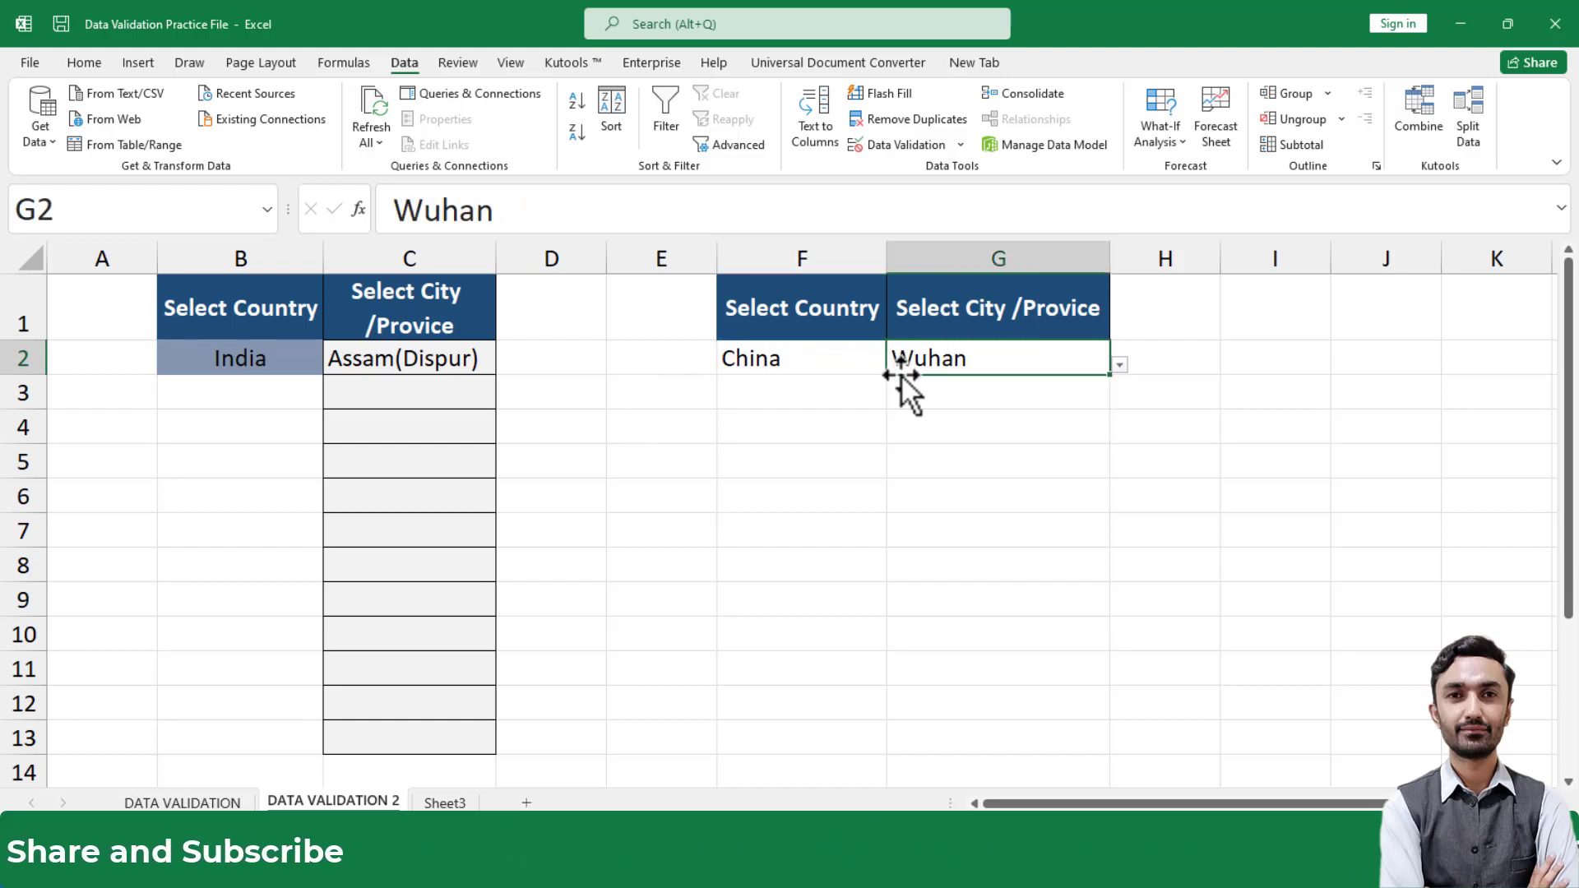
{"action": "left_click", "coordinate": [873, 363]}
{"action": "left_click", "coordinate": [897, 365]}
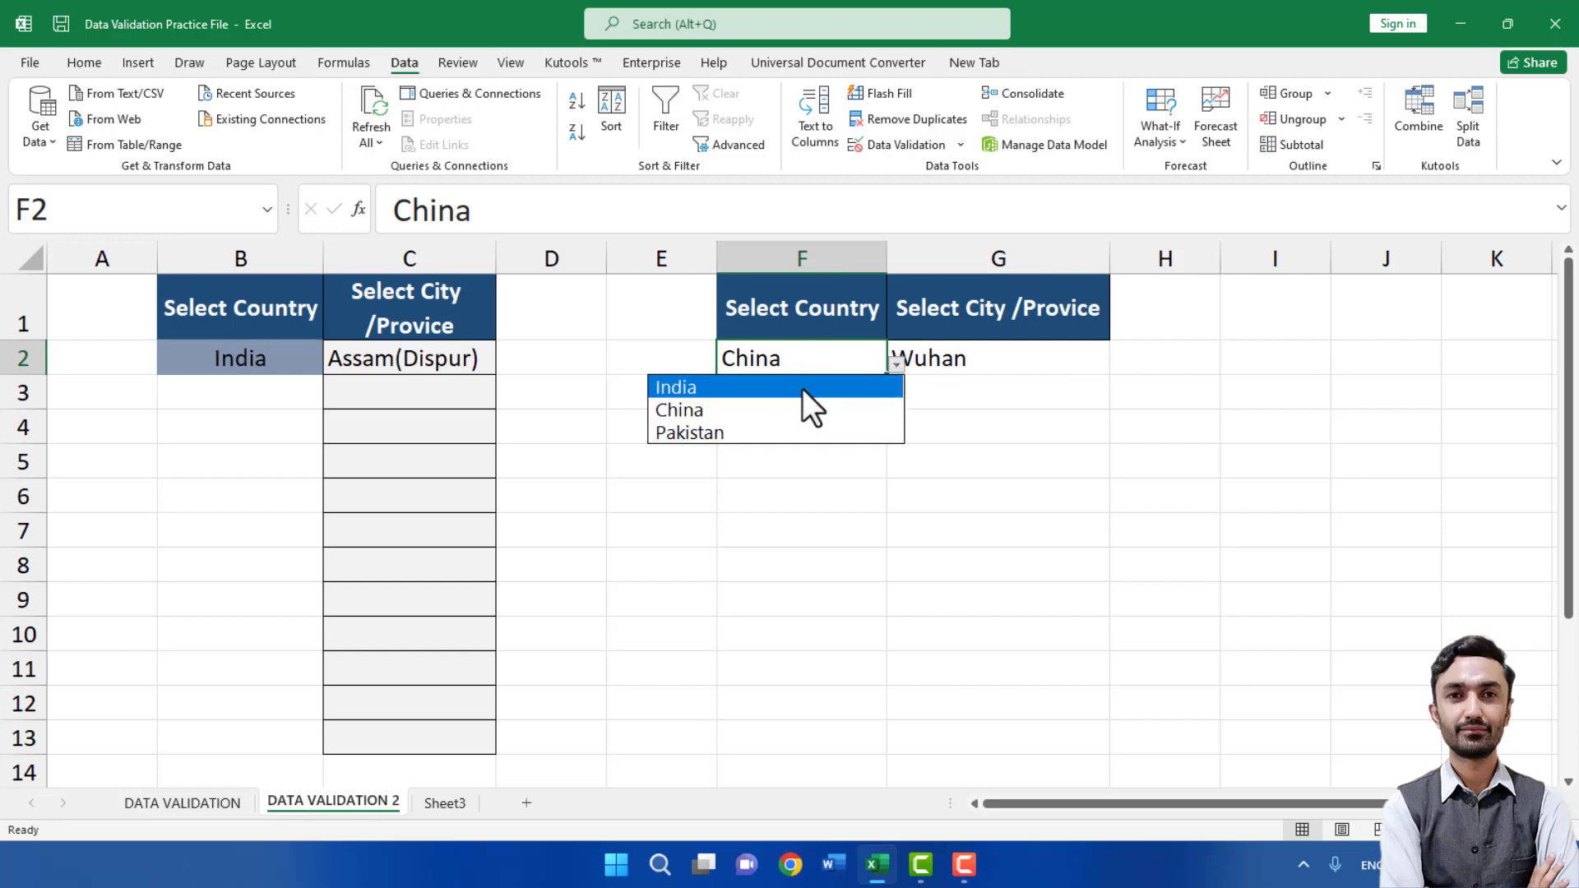
{"action": "left_click", "coordinate": [805, 388]}
{"action": "left_click", "coordinate": [1069, 362]}
{"action": "left_click", "coordinate": [1121, 364]}
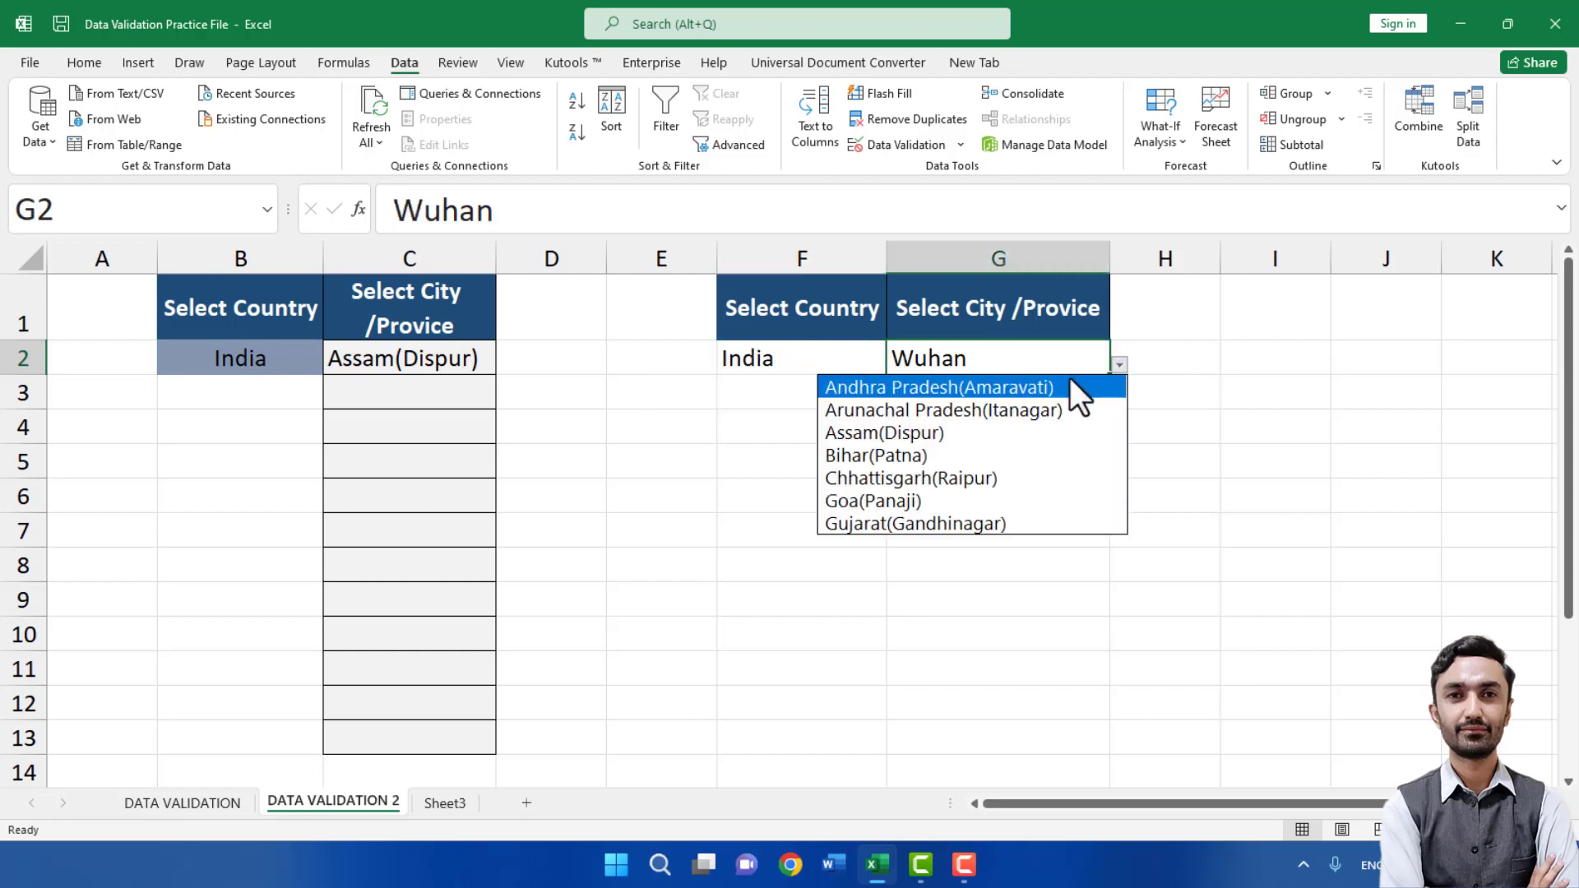
{"action": "key", "text": "Escape"}
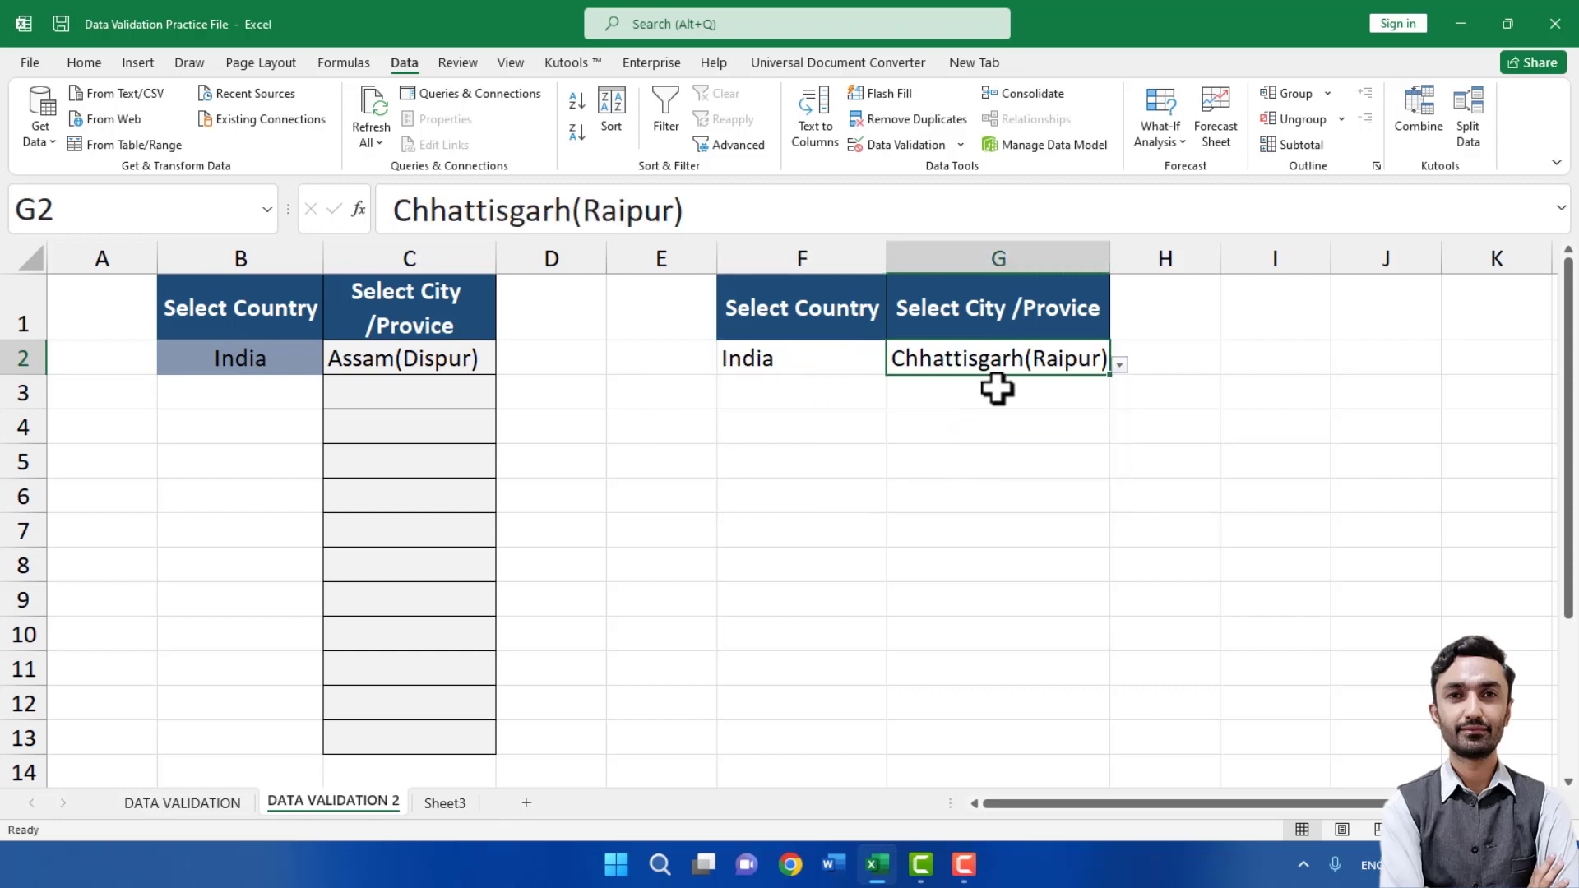
{"action": "left_click", "coordinate": [1053, 433]}
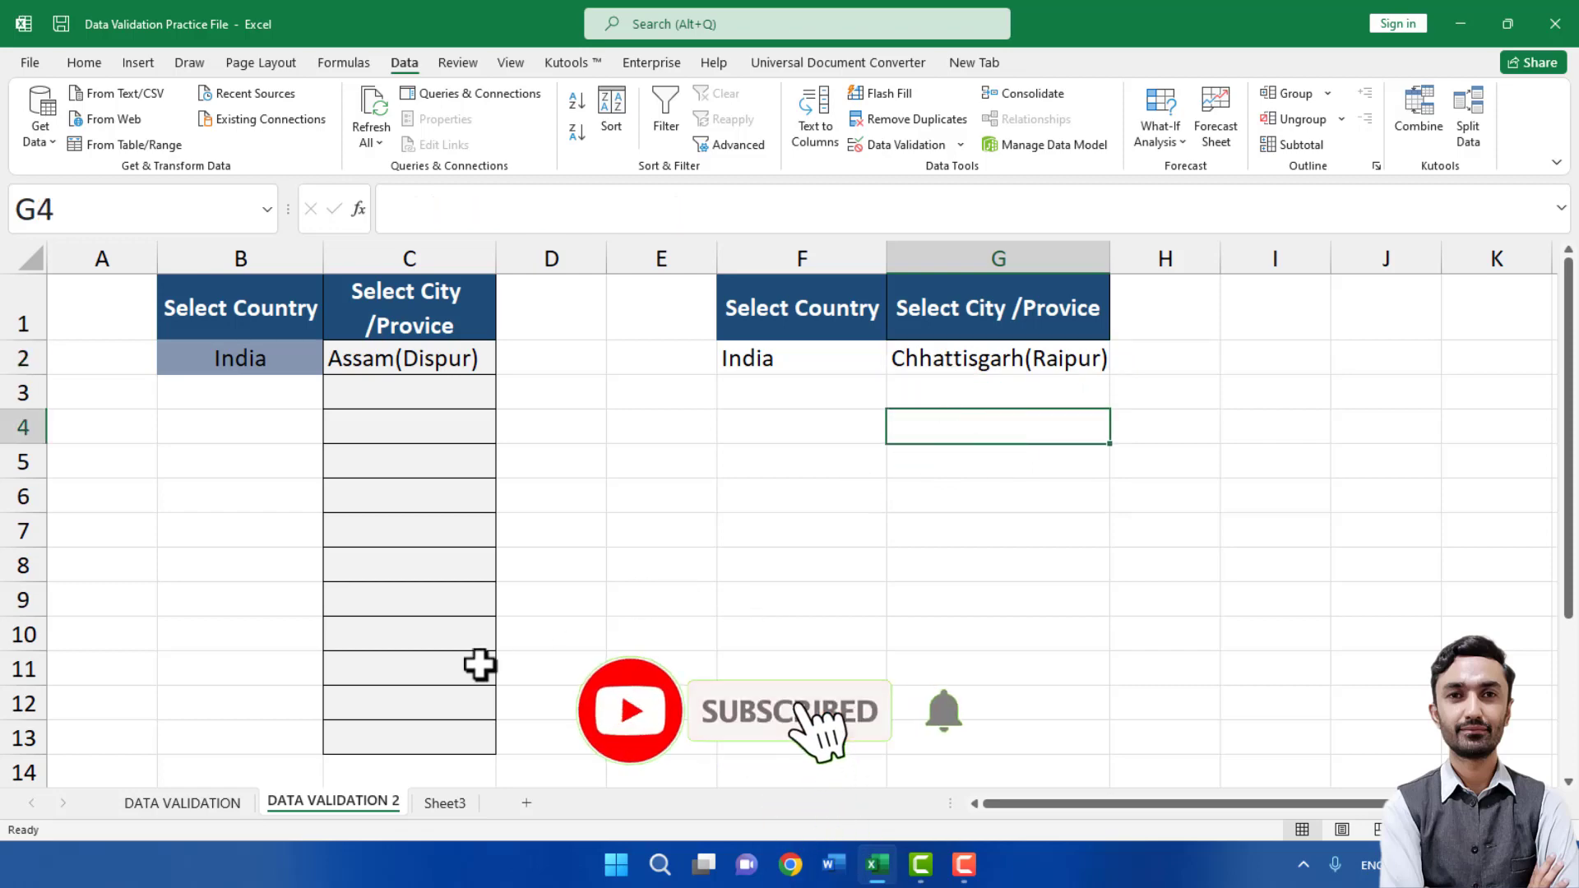
{"action": "left_click", "coordinate": [203, 805]}
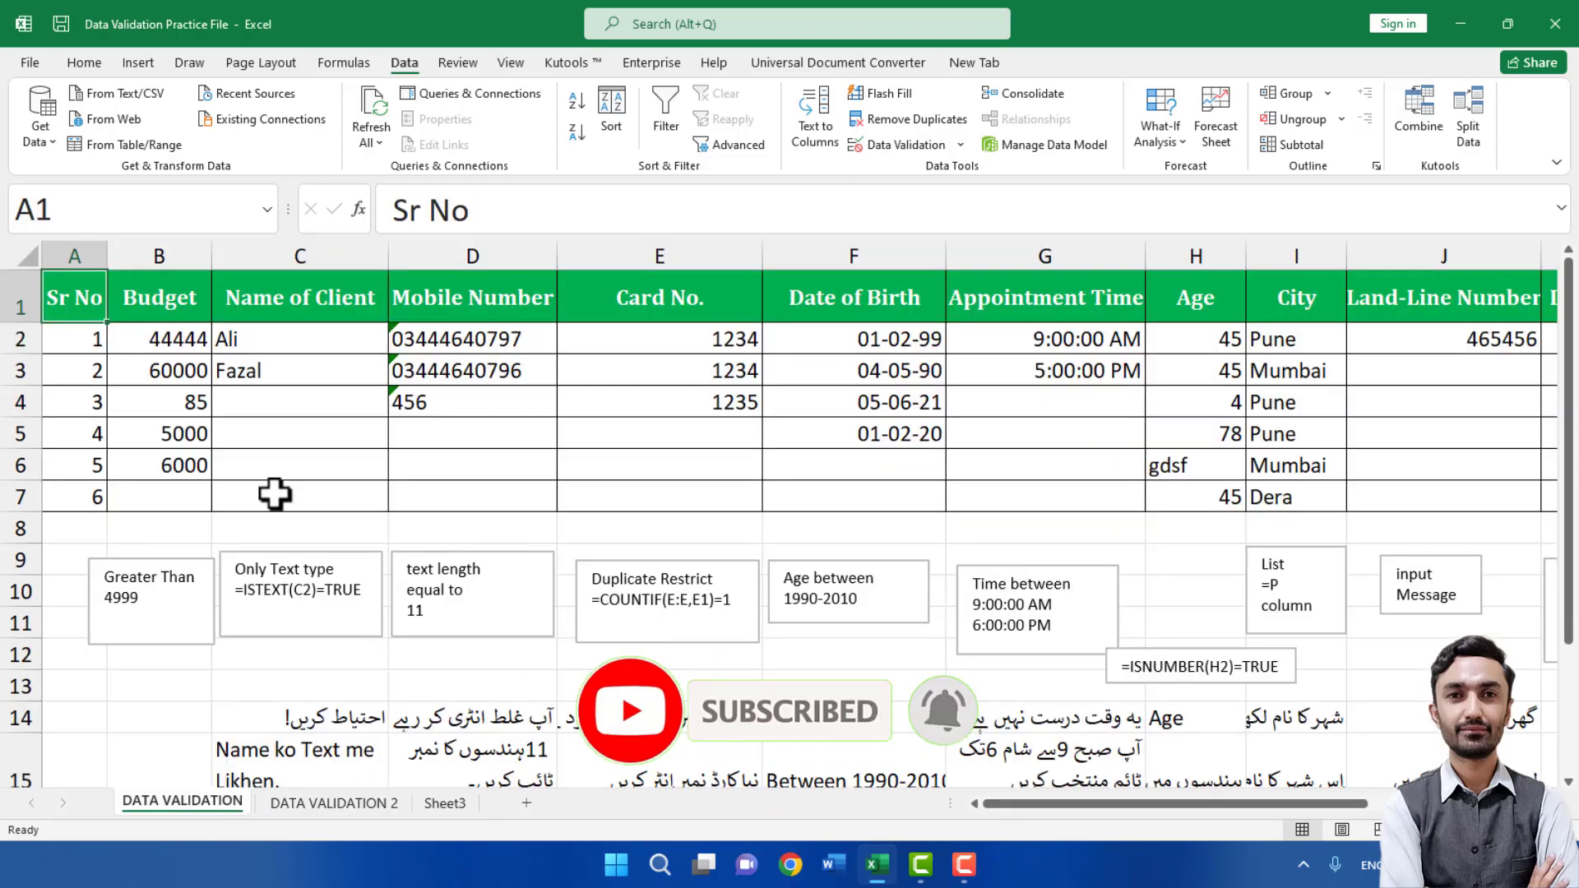
{"action": "left_click", "coordinate": [1045, 527]}
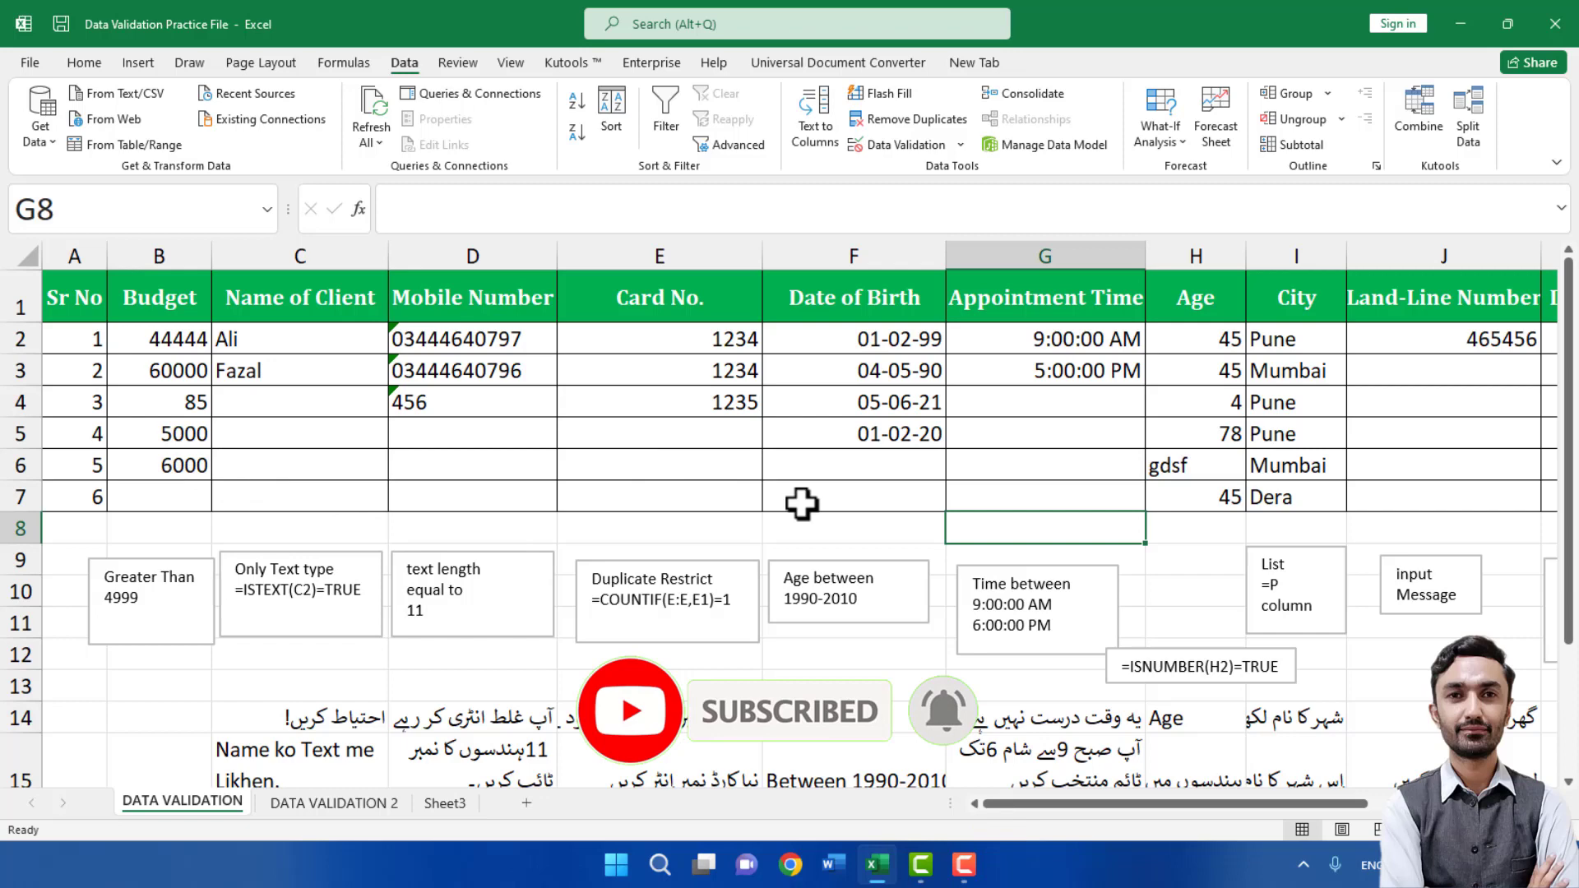